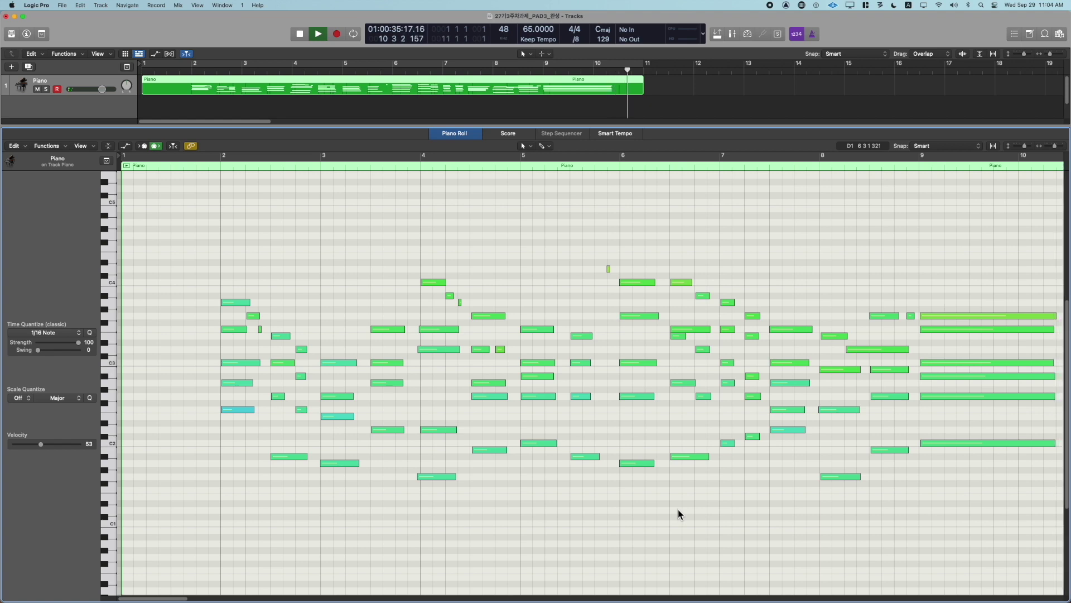
Stop playback, return the playhead to the start of the project and close the Piano Roll
key(space)
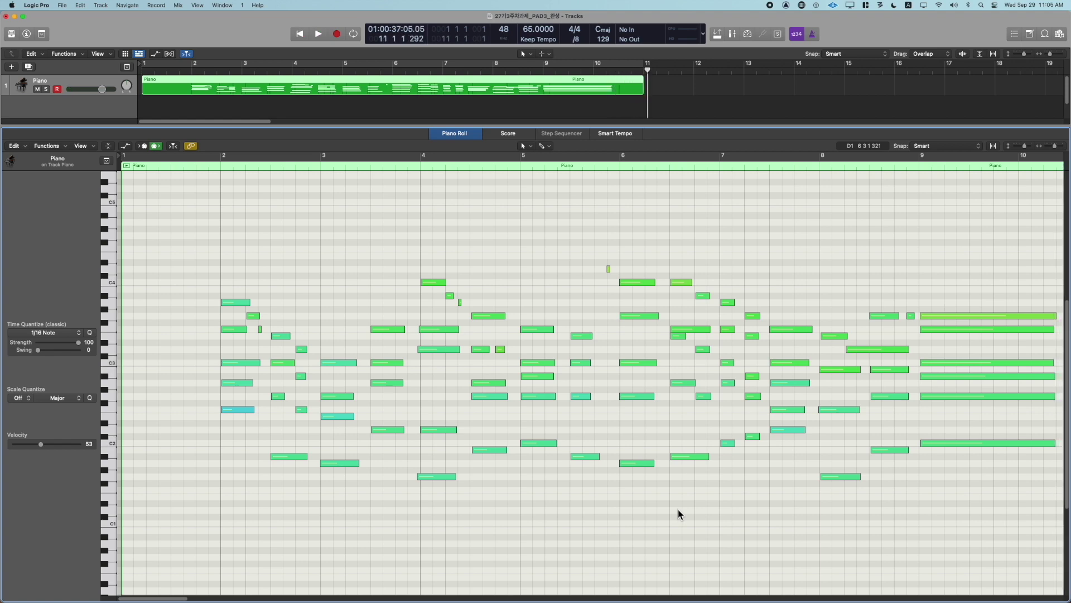
key(Return)
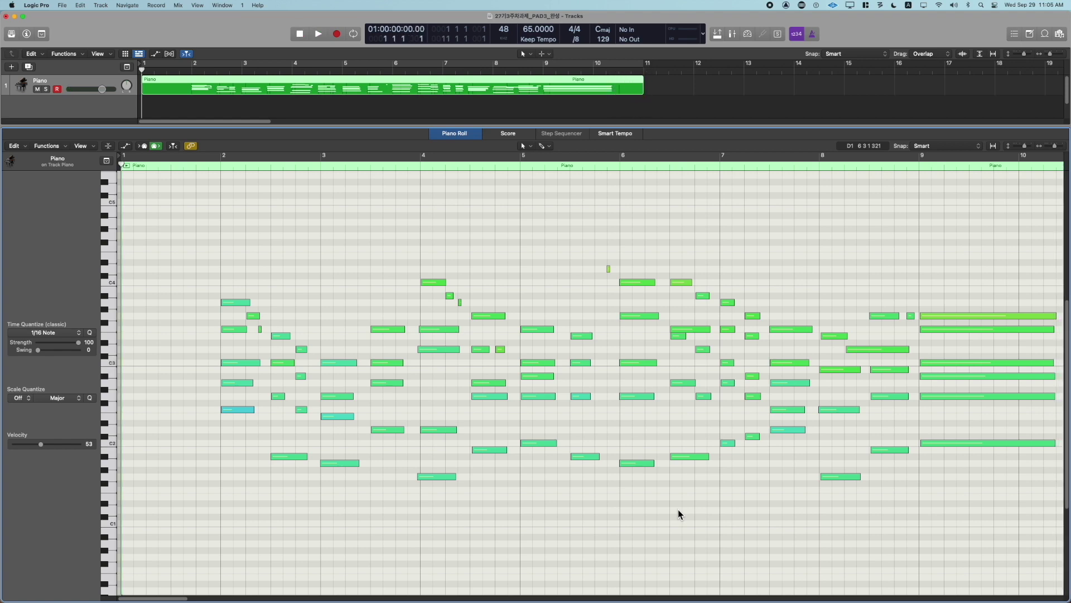
key(e)
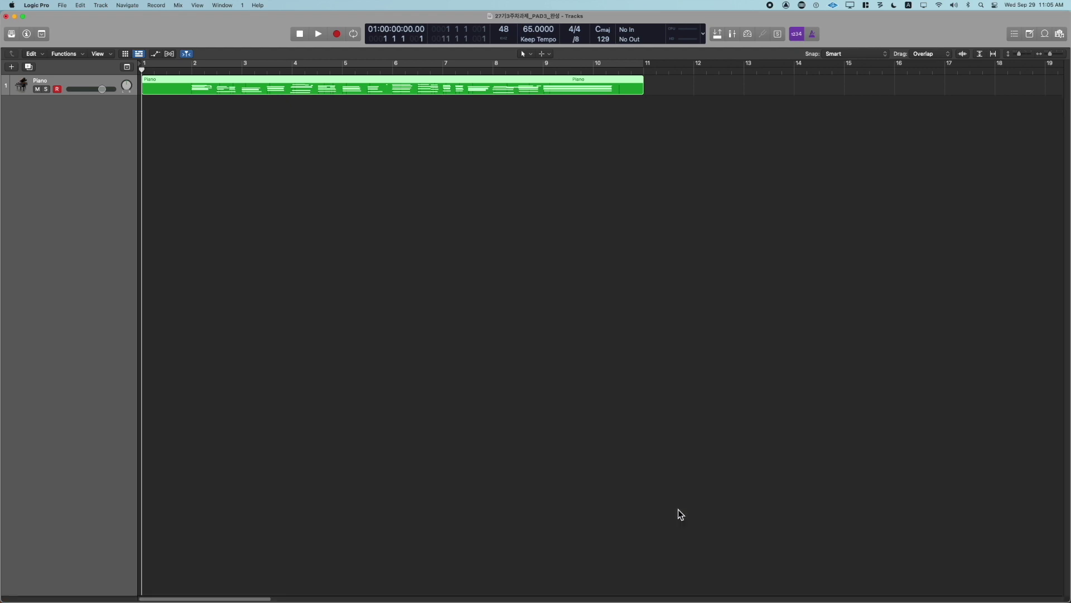
Add an empty software instrument track and load the STR_SSO patch from the __STR folder of the user patches
key(i)
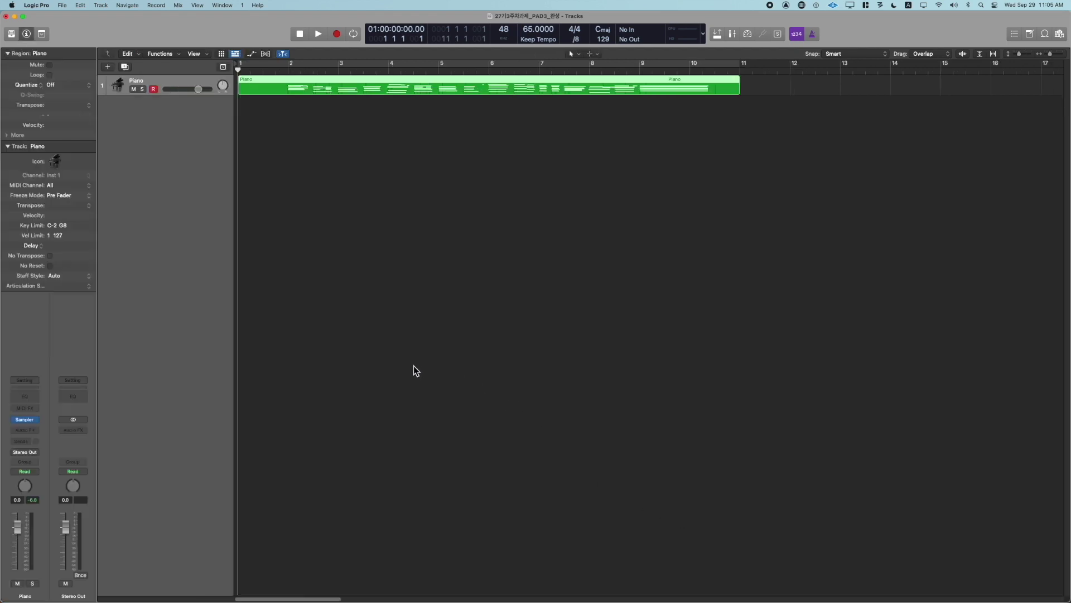
key(y)
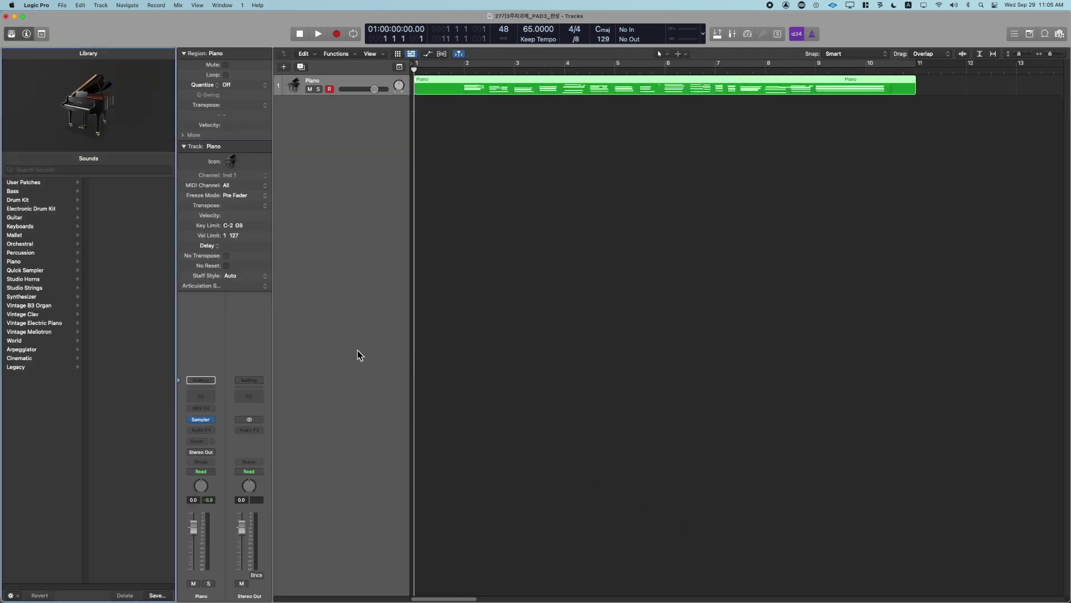
click(286, 67)
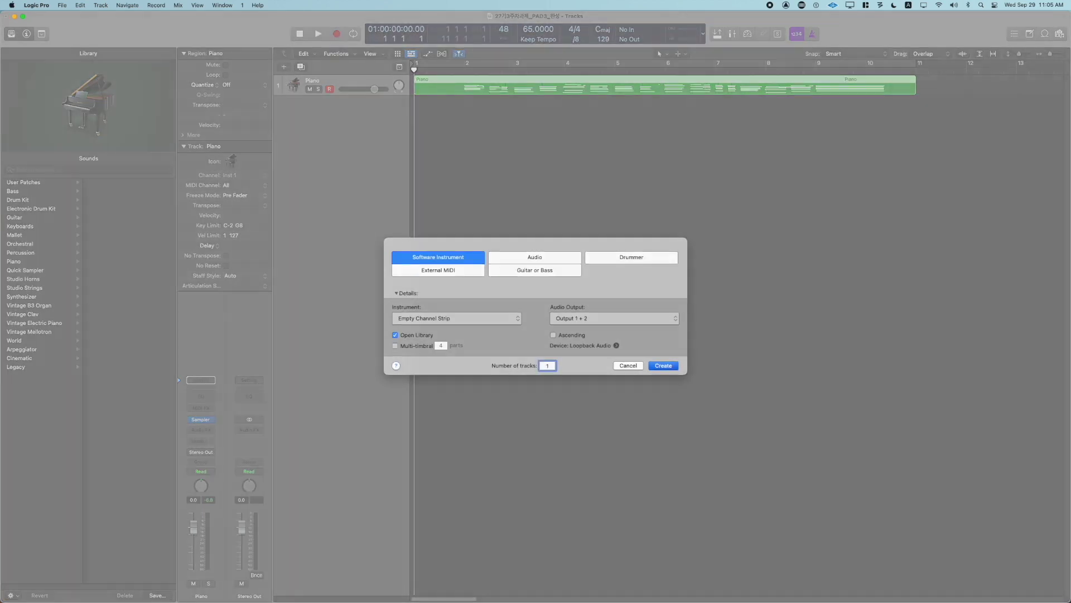
key(Return)
click(69, 181)
click(103, 183)
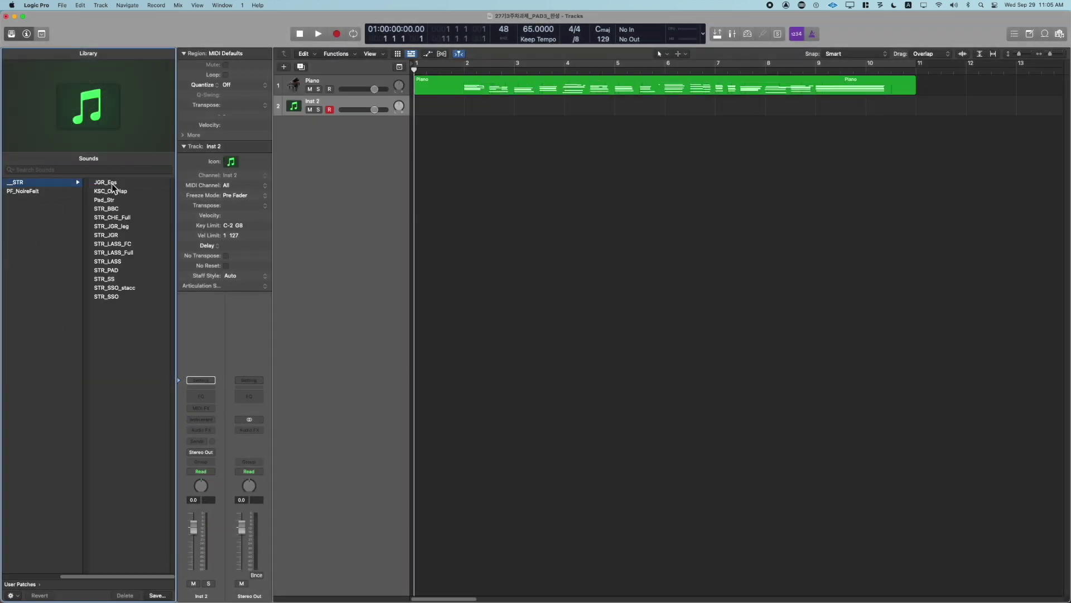
click(114, 297)
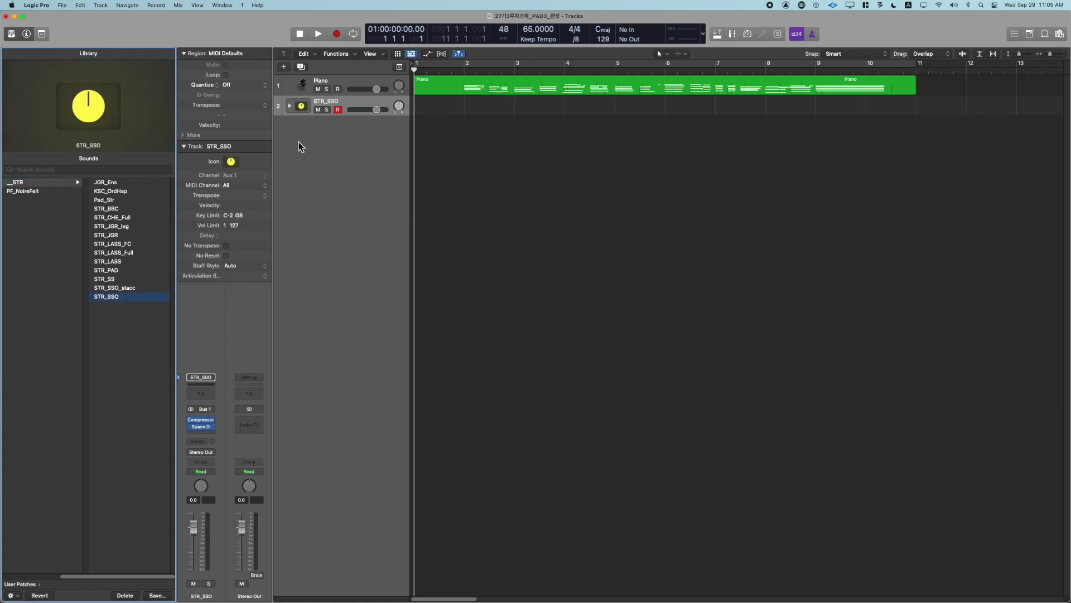
Show color bars on the track headers and expand the STR_SSO track stack
key(alt+t)
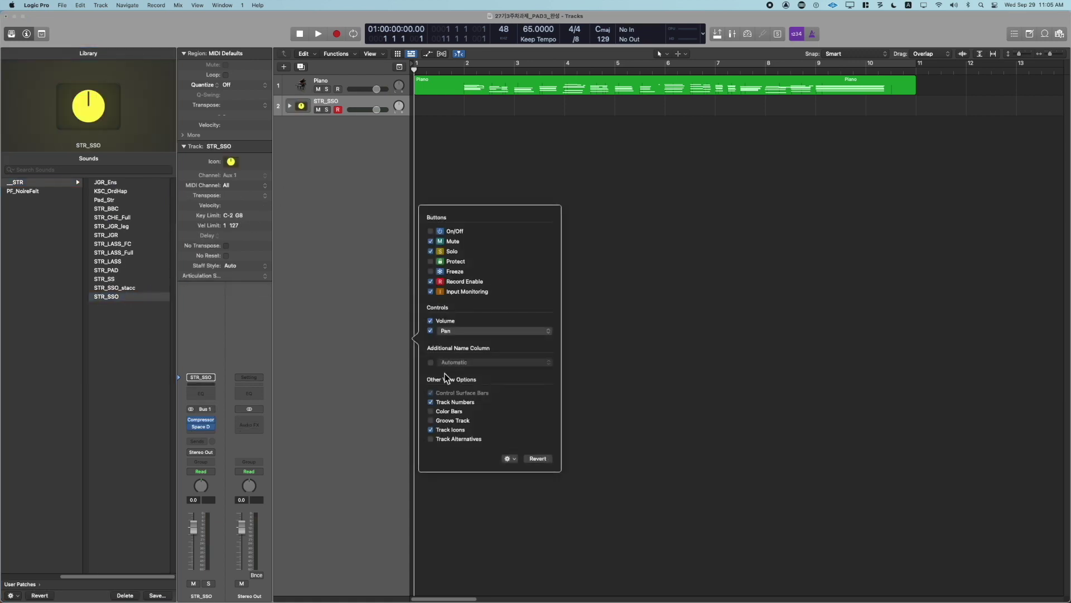
click(445, 413)
click(663, 400)
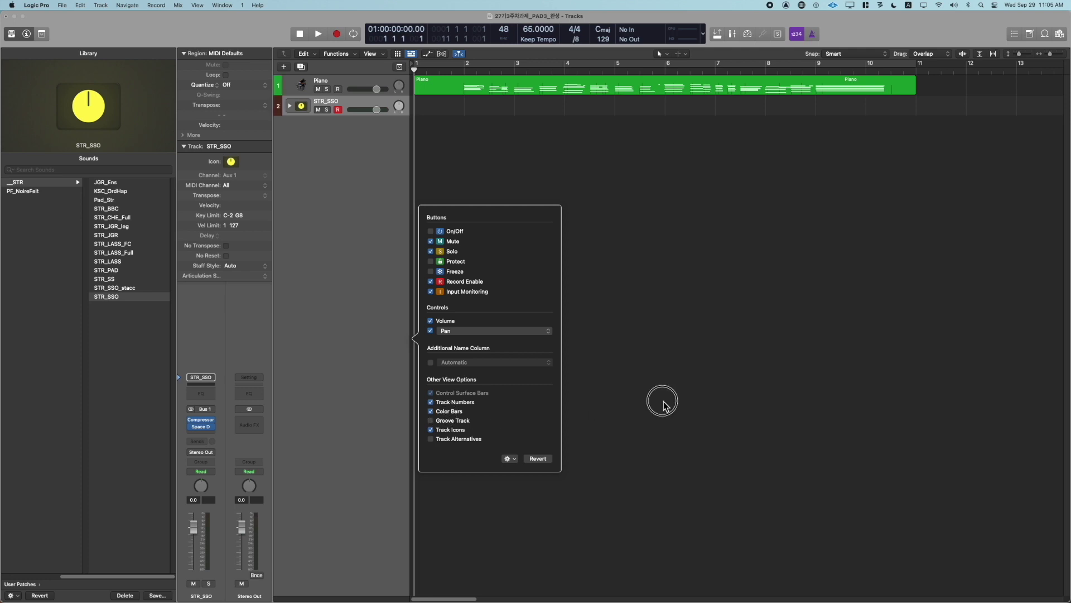
click(290, 106)
key(i)
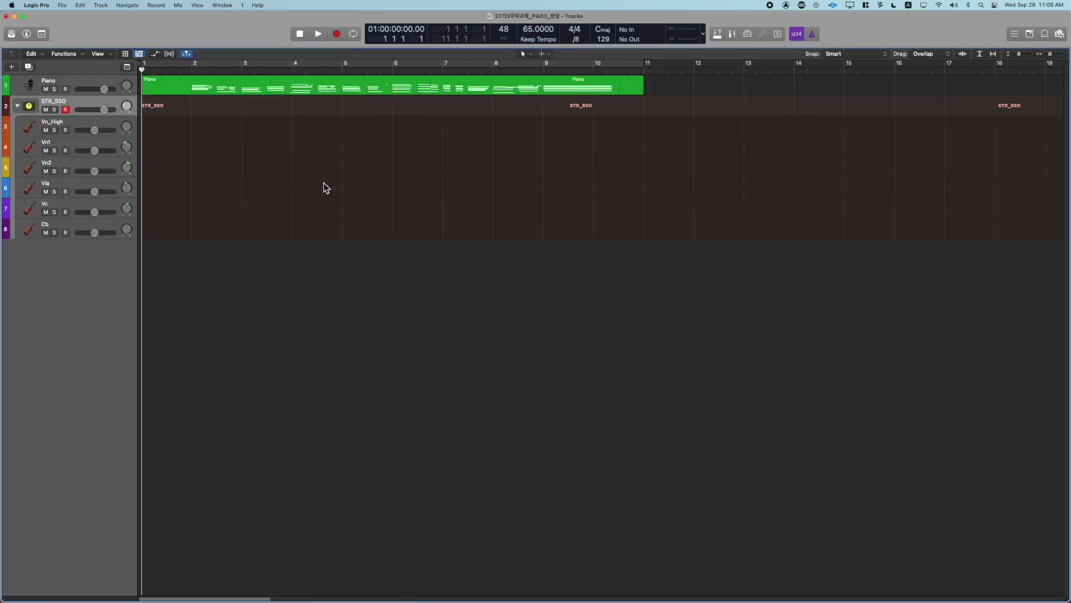
key(i)
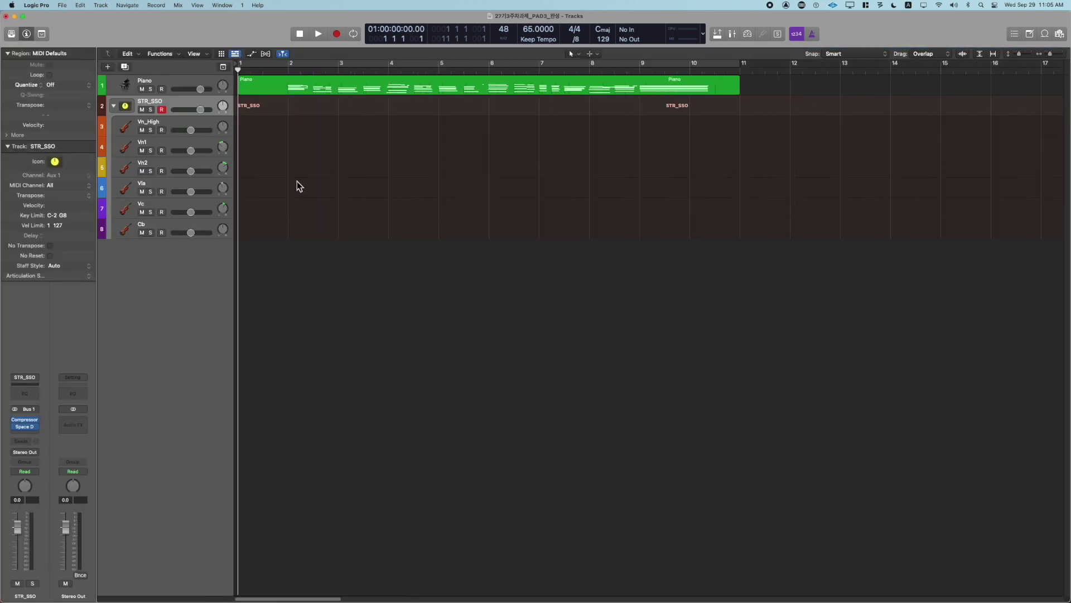
Look through the string tracks inside the STR_SSO stack, from Vn_High down to Cb
click(176, 118)
key(Down)
key(Down)
key(Down)
key(Down)
key(Down)
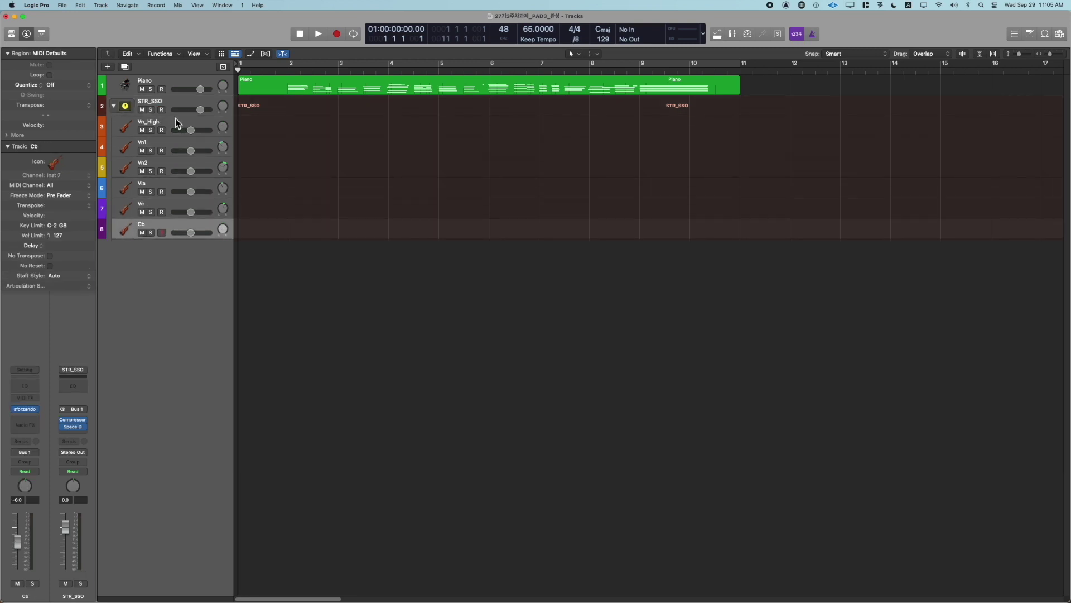
click(176, 122)
Duplicate the Piano track, copy the Piano region onto the duplicate and mute the original region
click(187, 82)
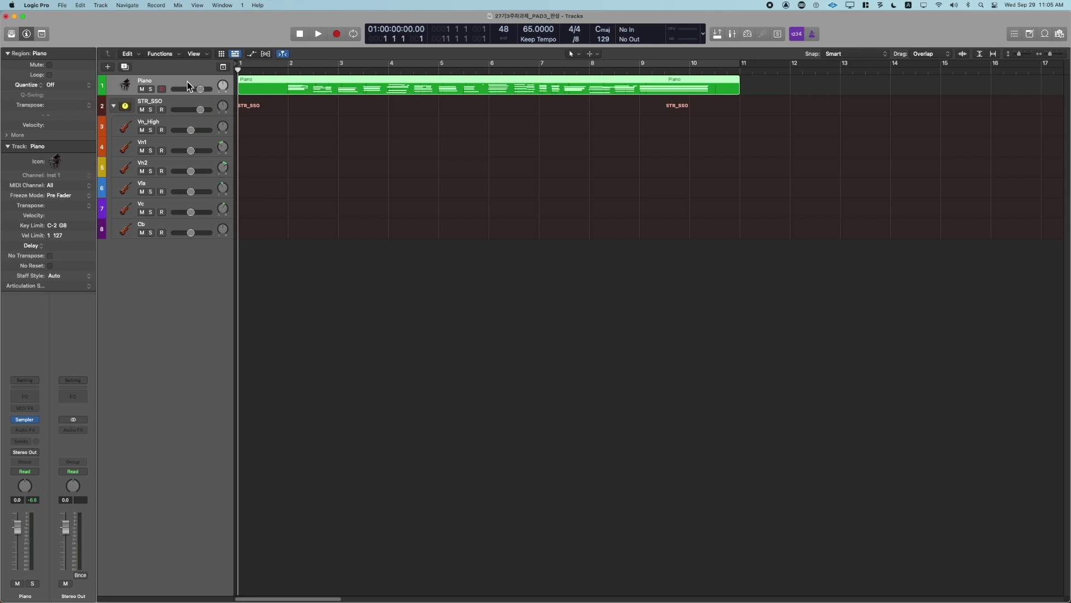
key(super+d)
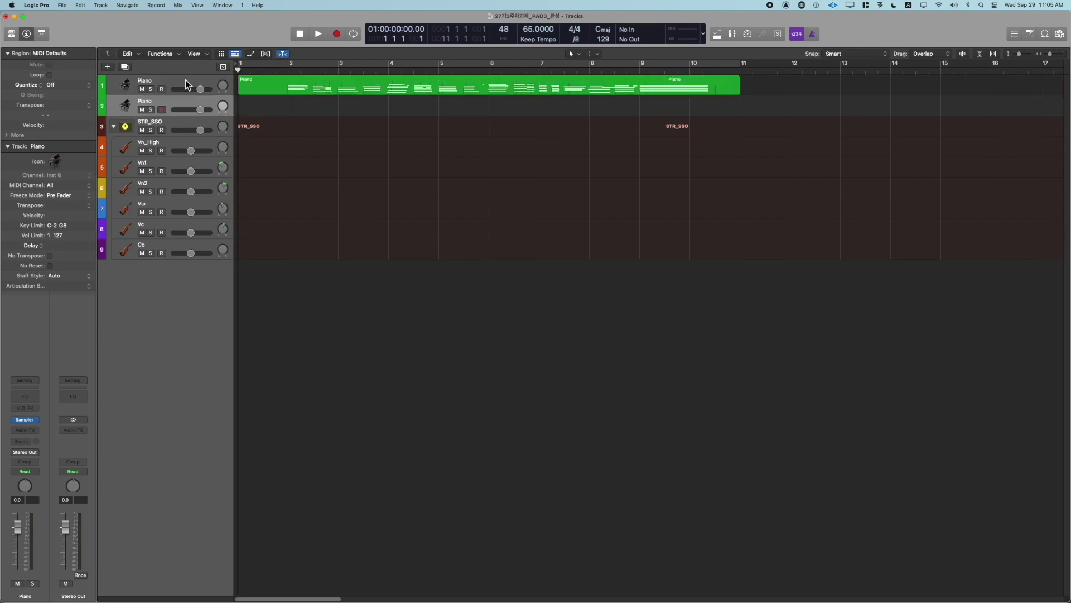
drag(295, 87, 293, 99)
click(293, 91)
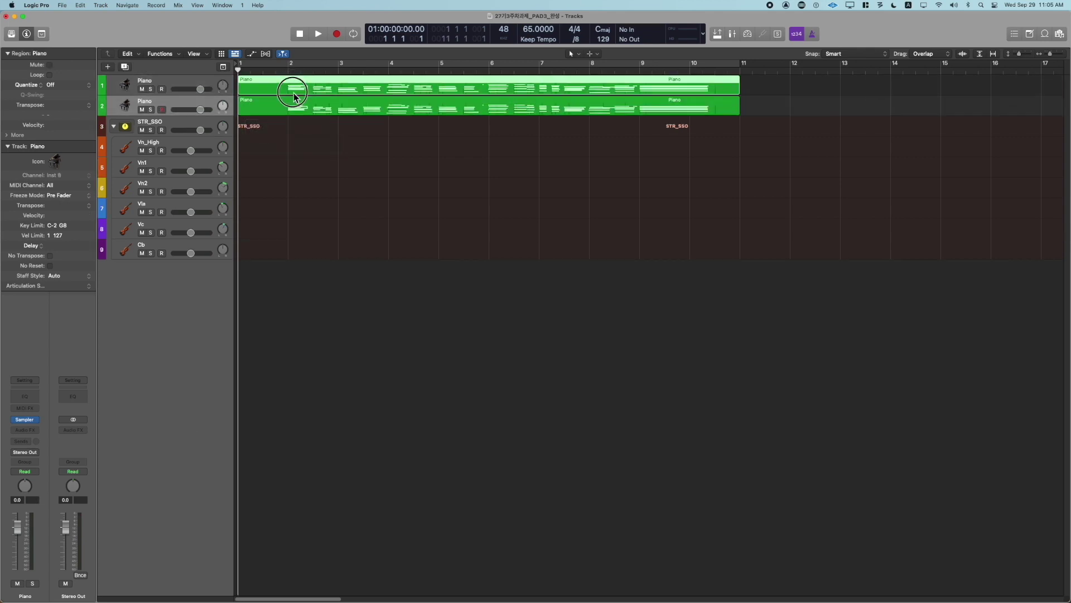
key(ctrl+m)
Select the lowest notes in the duplicated Piano region and mark them cyan as a separate voice
double_click(293, 101)
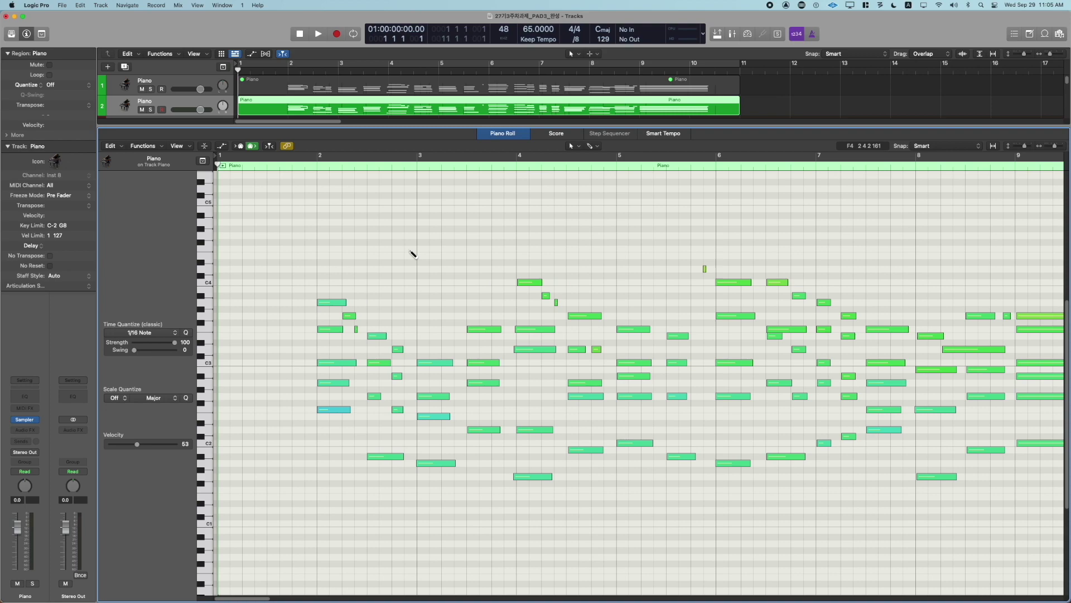
key(super+a)
key(shift+Down)
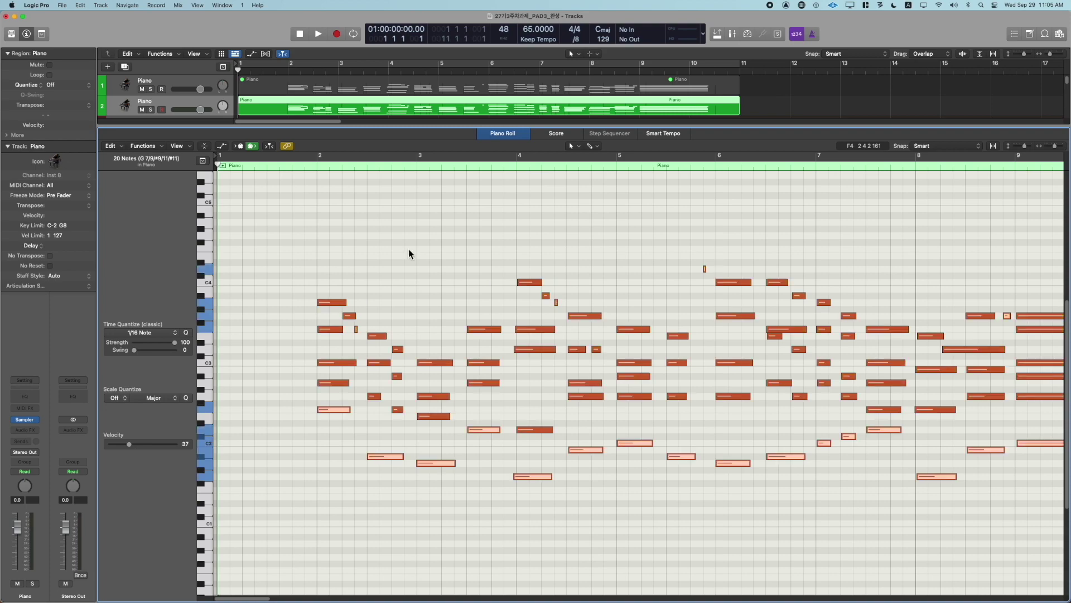
scroll(409, 249, right, 5)
scroll(409, 249, left, 3)
scroll(408, 254, left, 10)
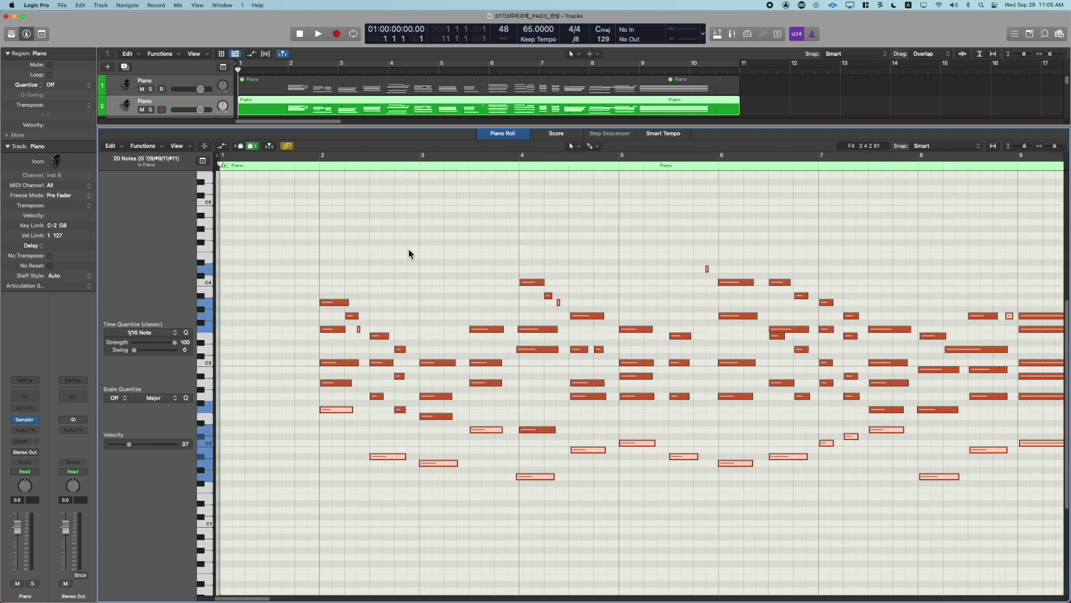
key(super+2)
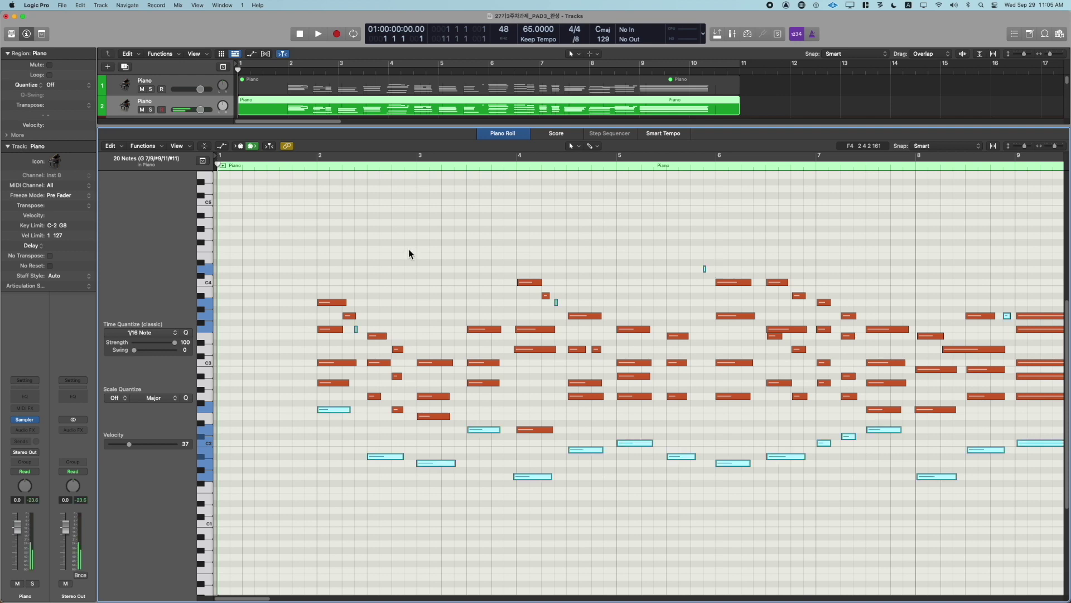
Try splitting the cyan lowest notes into a region on a new track and moving that region to the Vc track
key(super+3)
key(p)
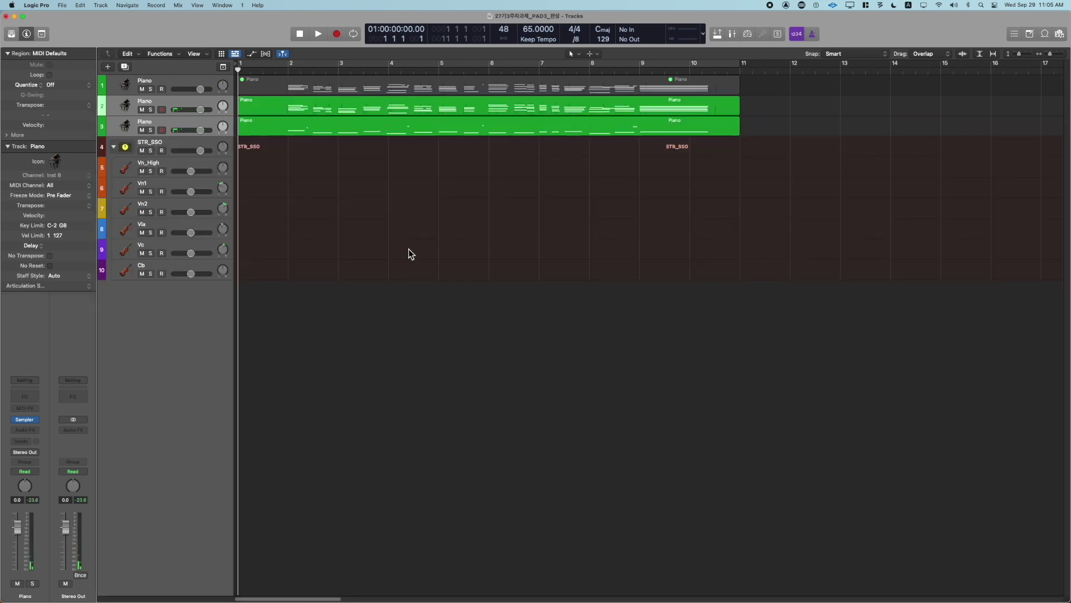
click(337, 138)
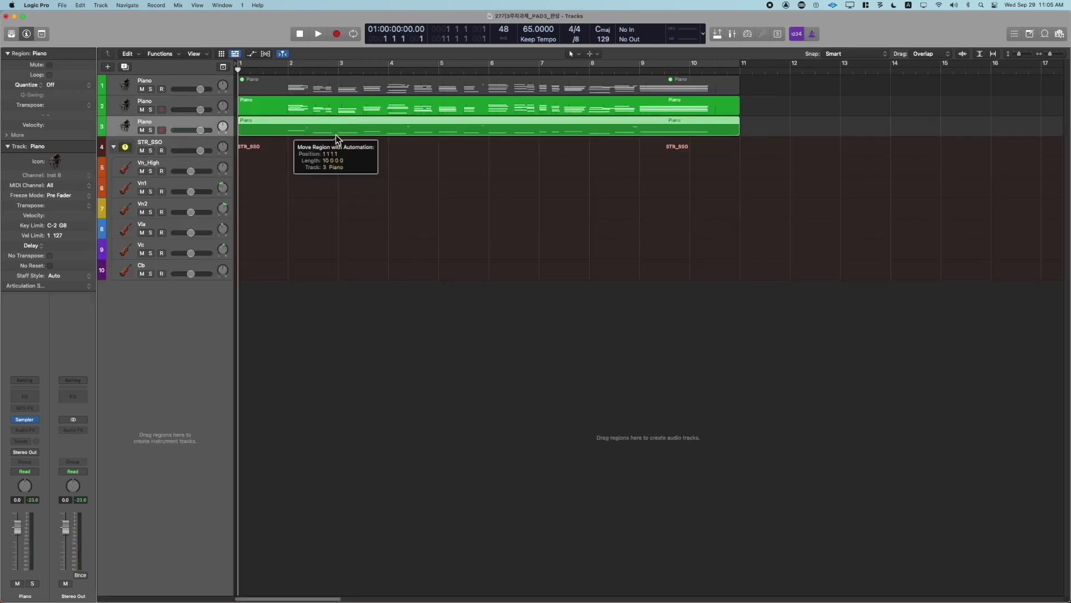
drag(337, 138, 334, 241)
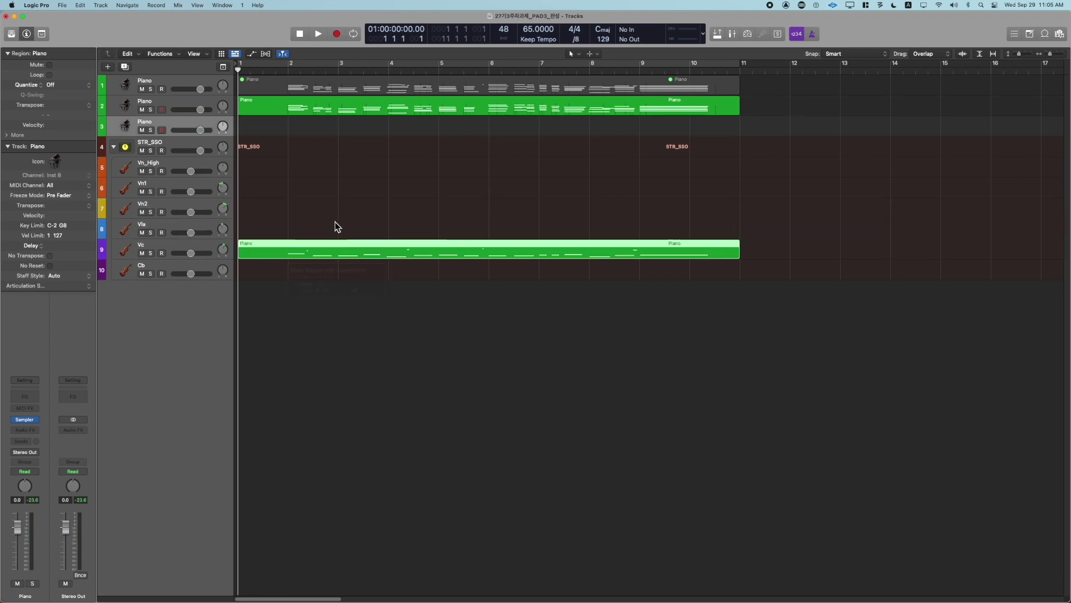
Select the top notes in the remaining Piano region and mark them cyan, checking the selection through to the end
click(332, 106)
key(e)
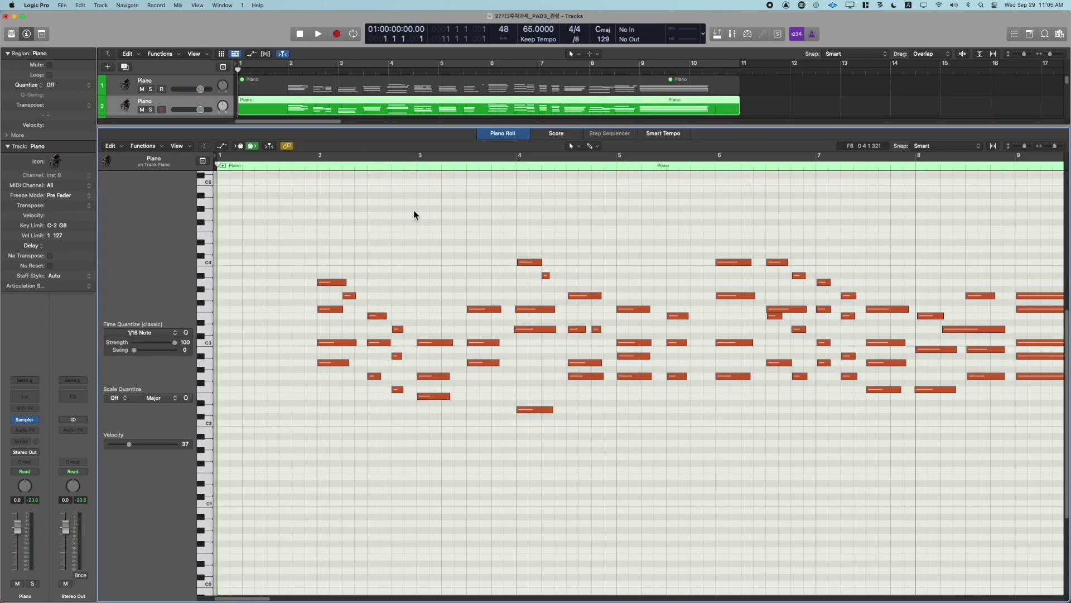
key(shift+Up)
key(ctrl+2)
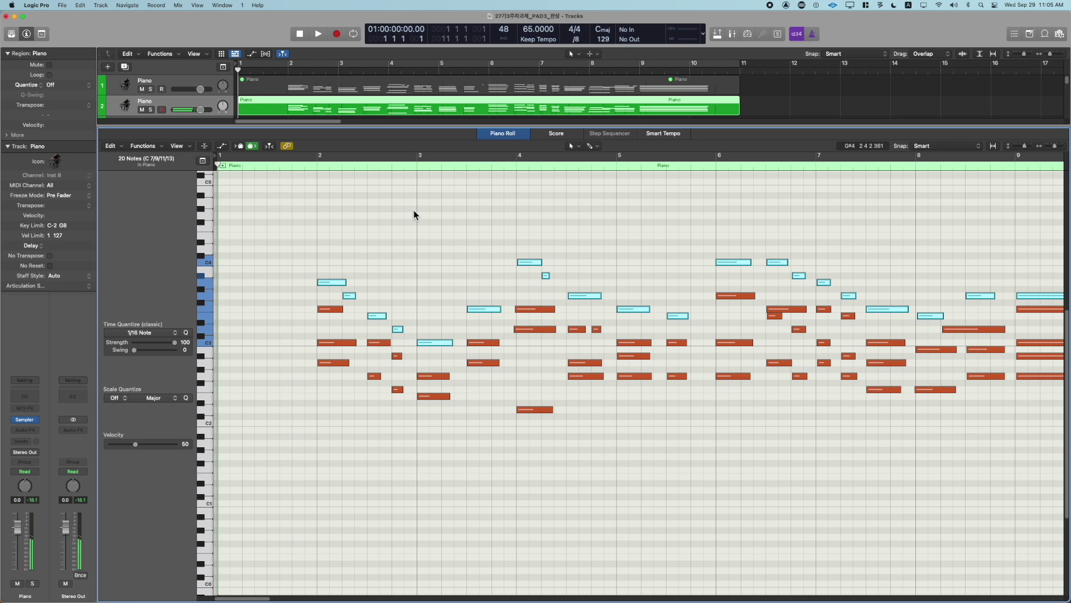
scroll(414, 210, right, 8)
scroll(413, 210, left, 9)
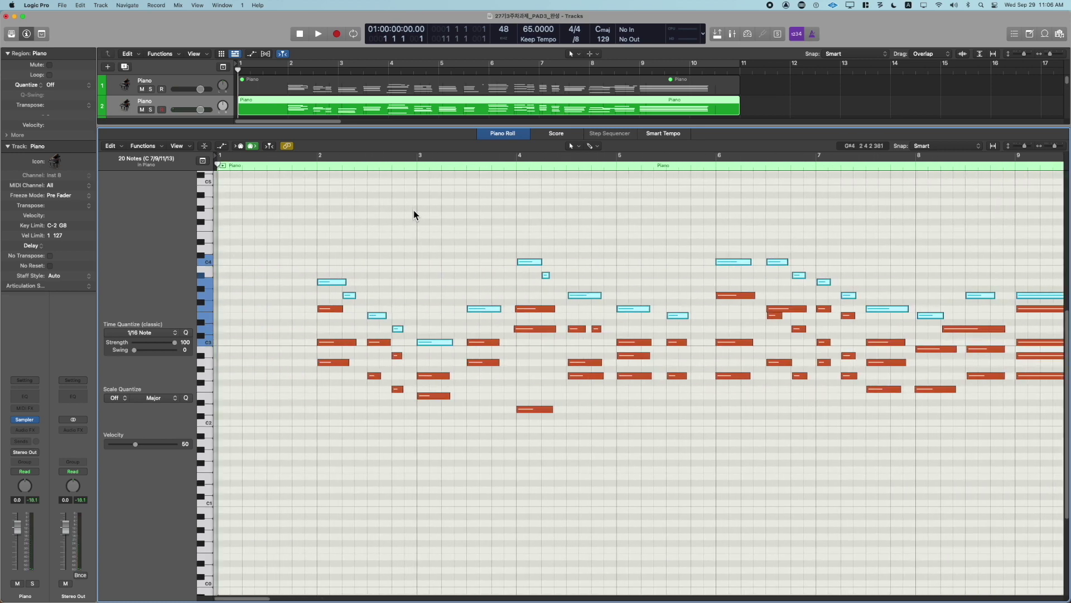
Undo the top-note marking, the region move and the voice separation
key(super+z)
key(super+z)
key(super+z)
key(super+z)
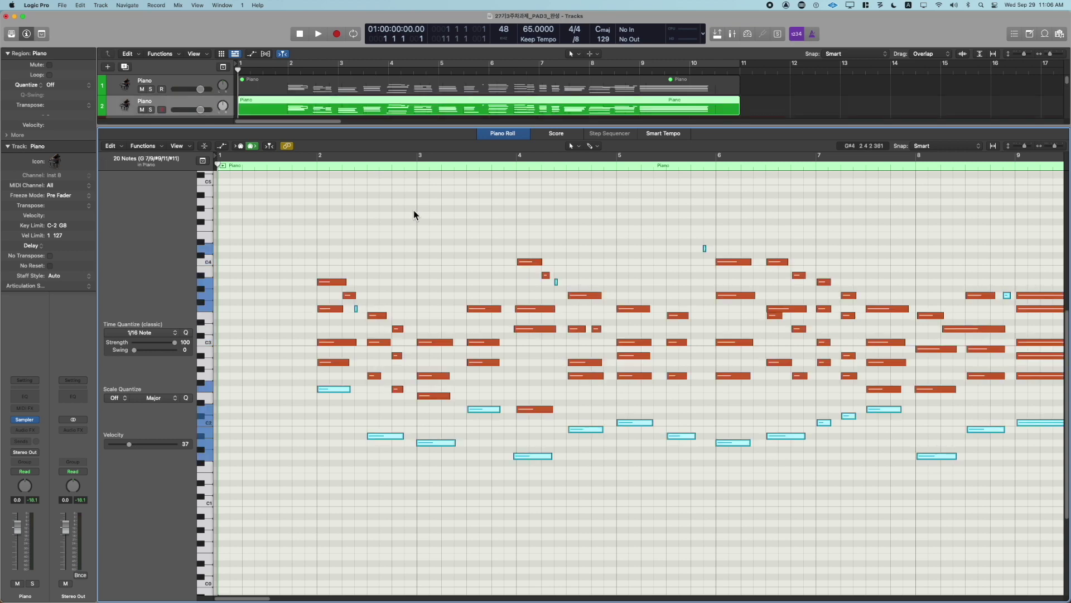
Select the four short high notes marked cyan in bars 2, 4, 5 and 8 and reassign them to the red voice
click(350, 316)
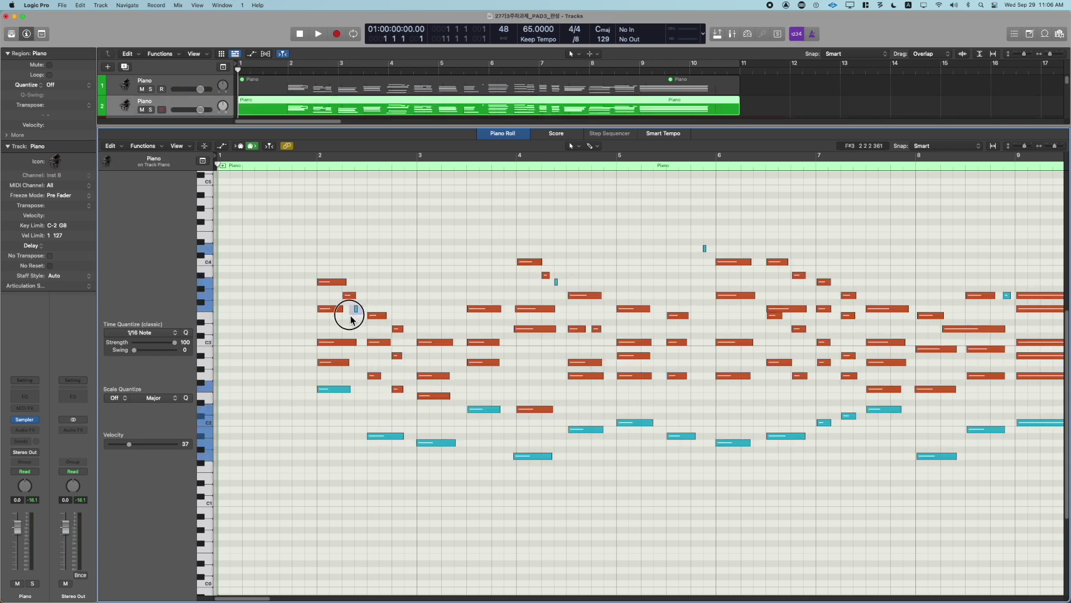
shift+click(556, 282)
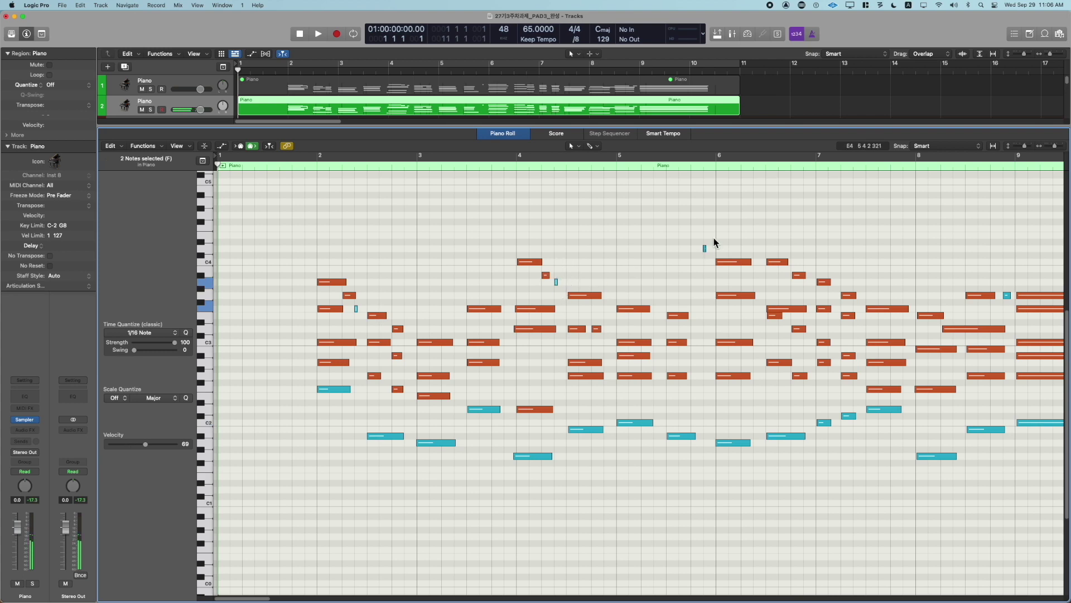
shift+click(704, 248)
shift+click(1008, 295)
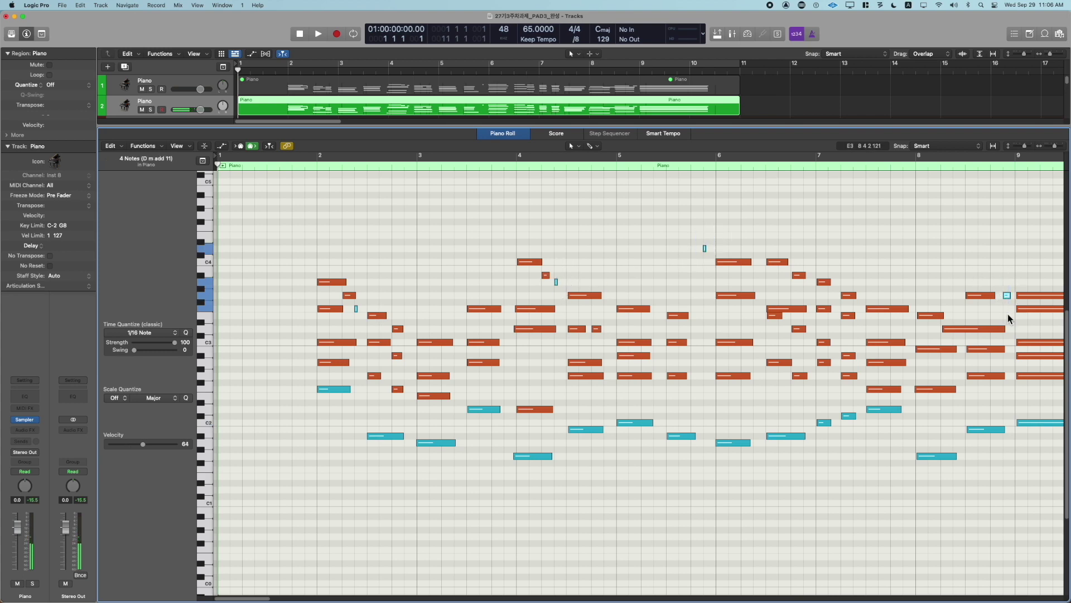
key(ctrl+super+1)
Separate the cyan bass notes into their own region and place it on the Vc track
click(1006, 313)
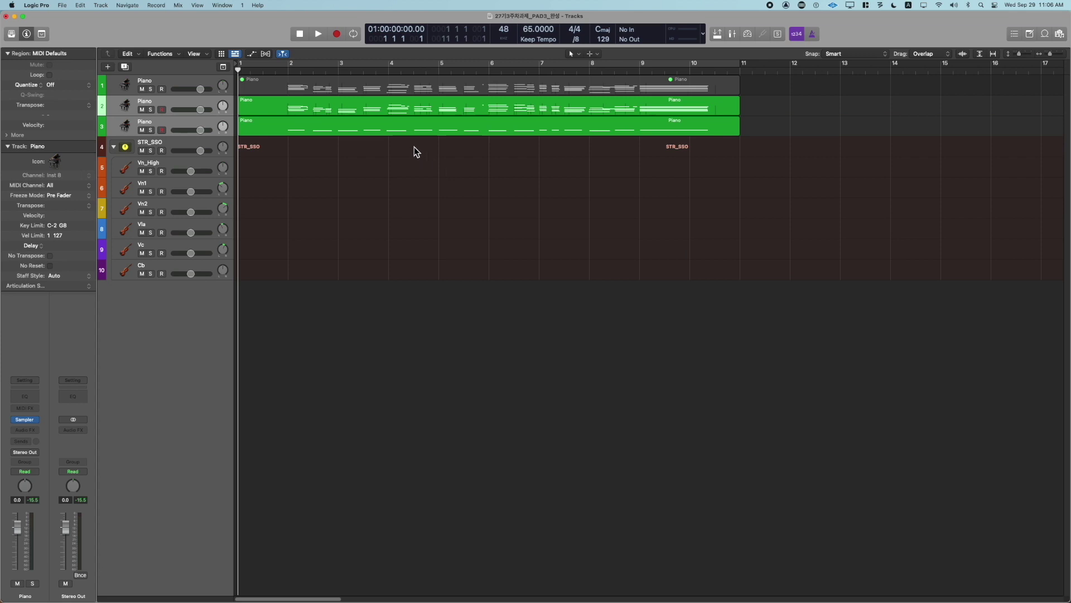
click(399, 140)
drag(399, 141, 397, 246)
Separate the top notes of the remaining Piano region into their own region and move it to the Vn1 track
double_click(387, 107)
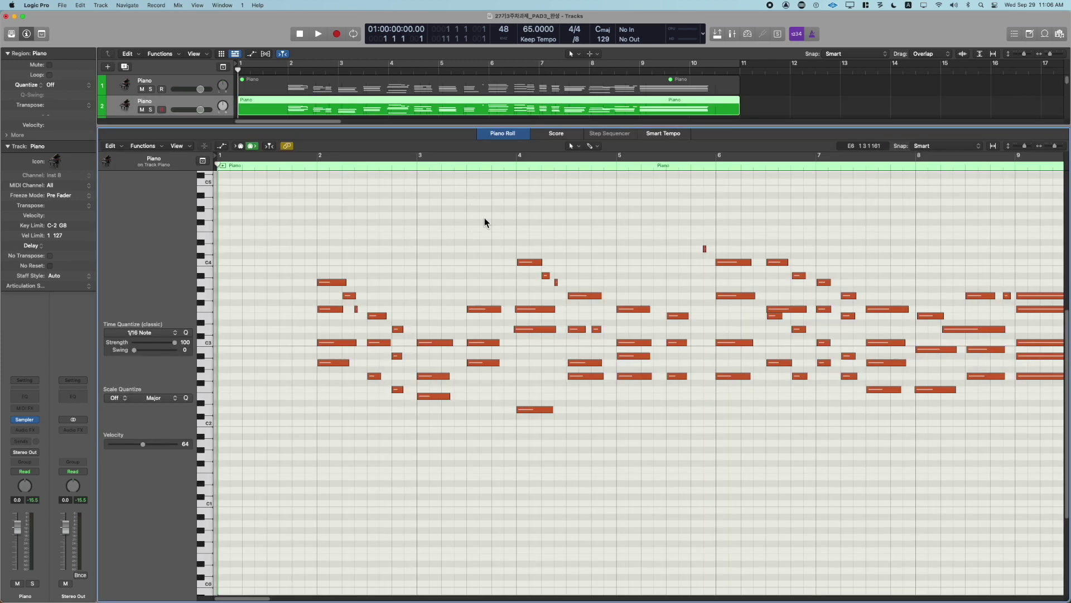
key(shift+Up)
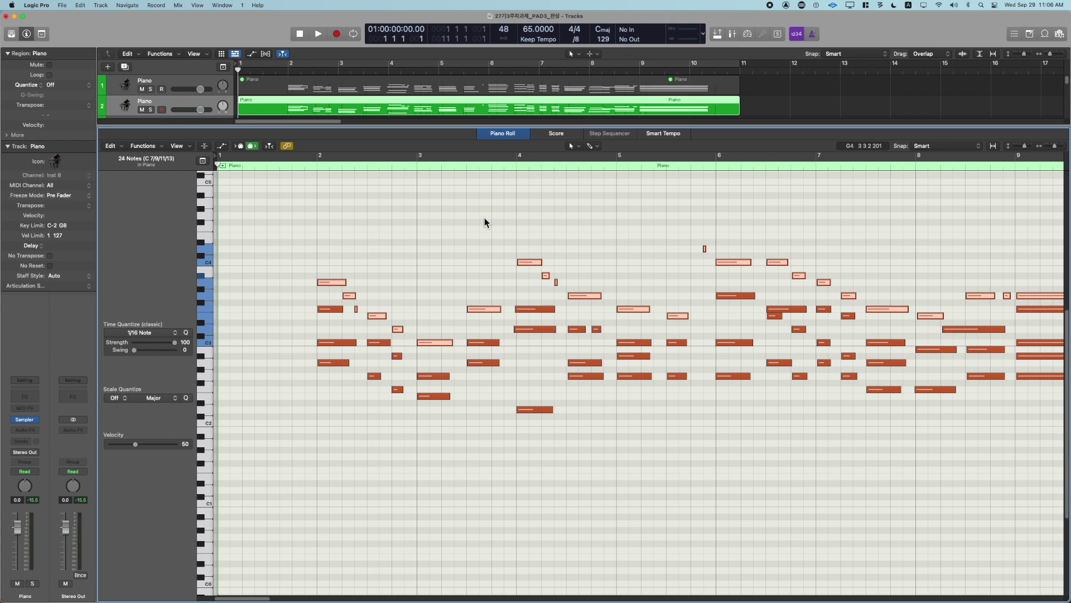
key(super+Up)
click(484, 218)
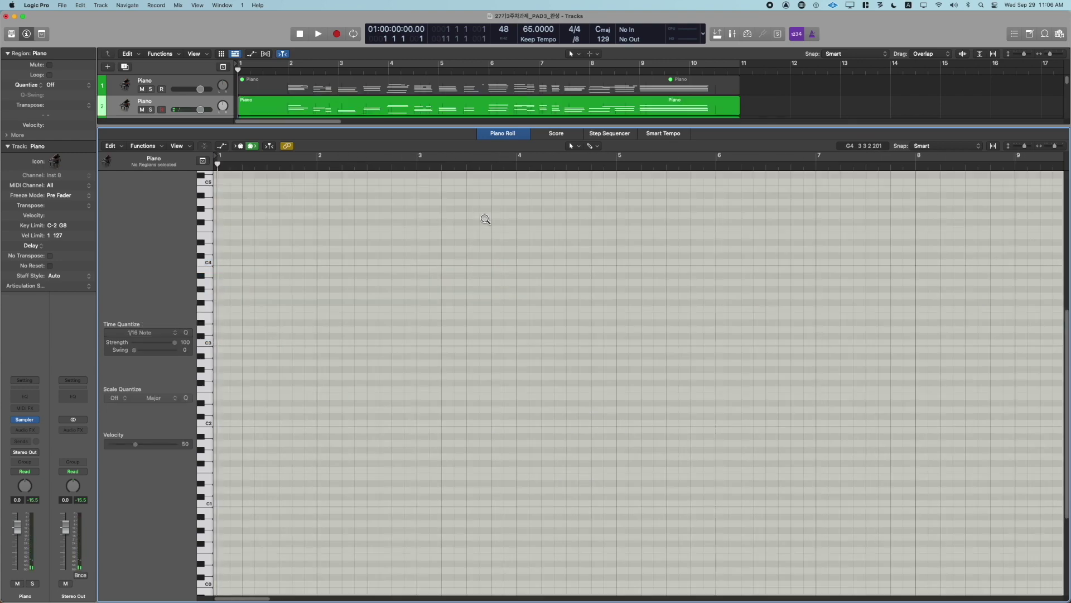
key(e)
drag(407, 116, 411, 210)
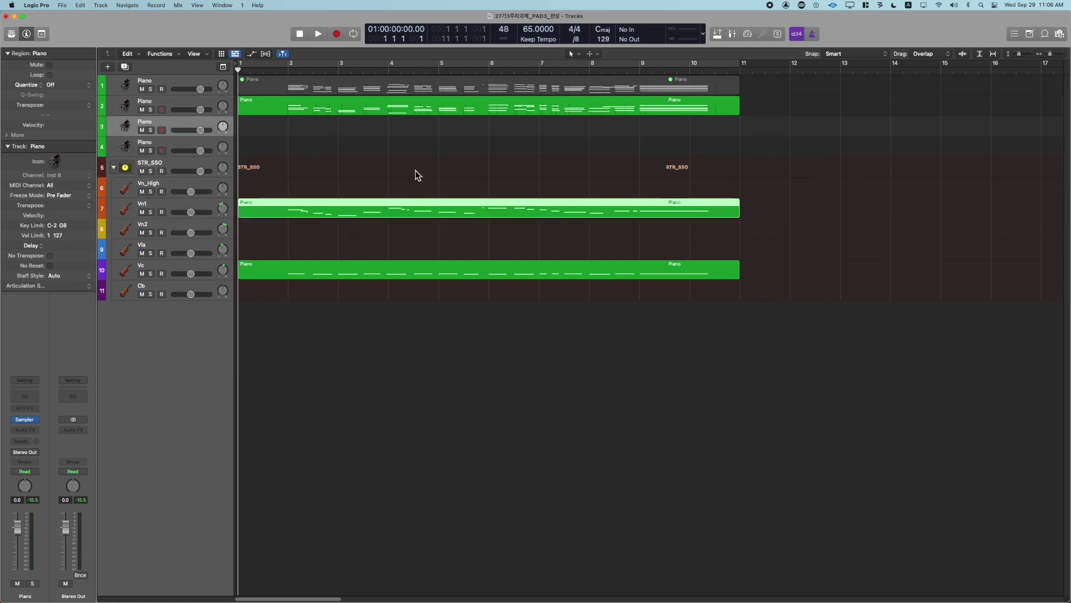
Separate the lowest notes of the remaining Piano region into their own region and move it to the Vla track
double_click(412, 106)
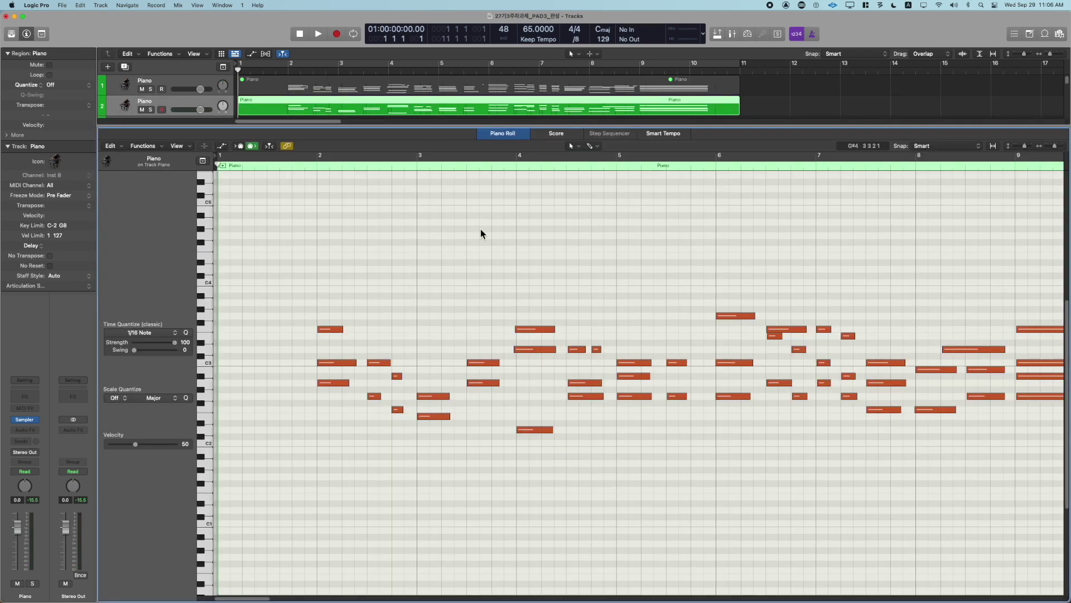
key(shift+Down)
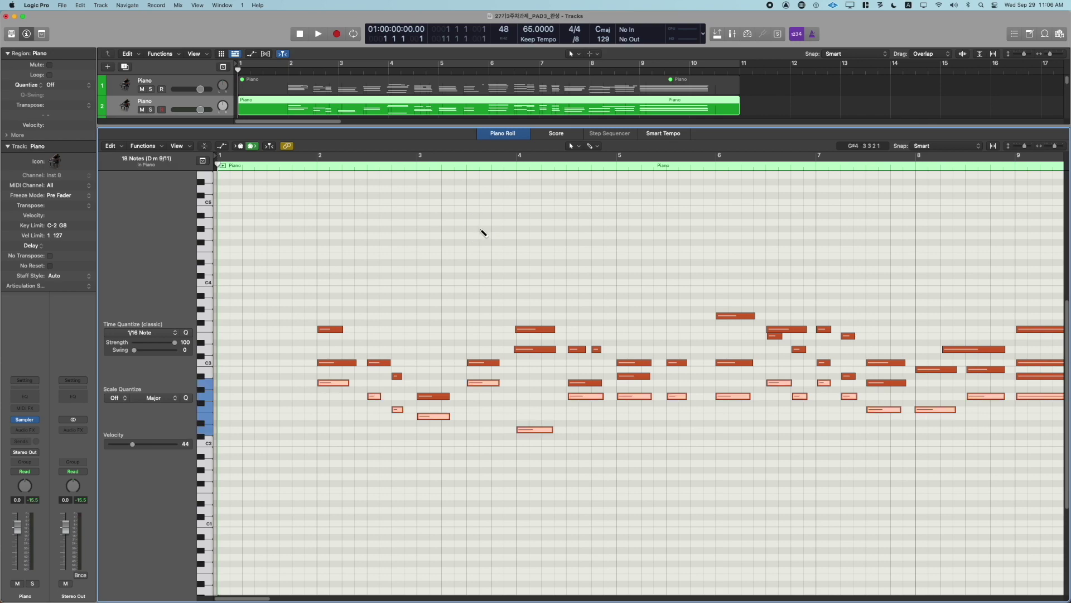
key(ctrl+4)
scroll(479, 228, right, 8)
scroll(479, 228, left, 5)
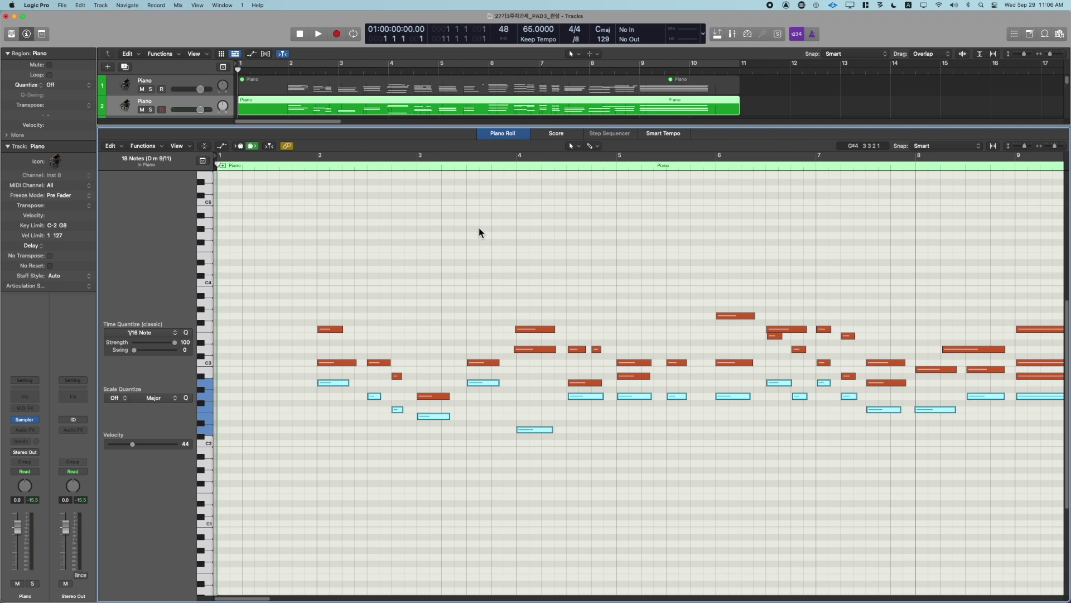
key(ctrl+d)
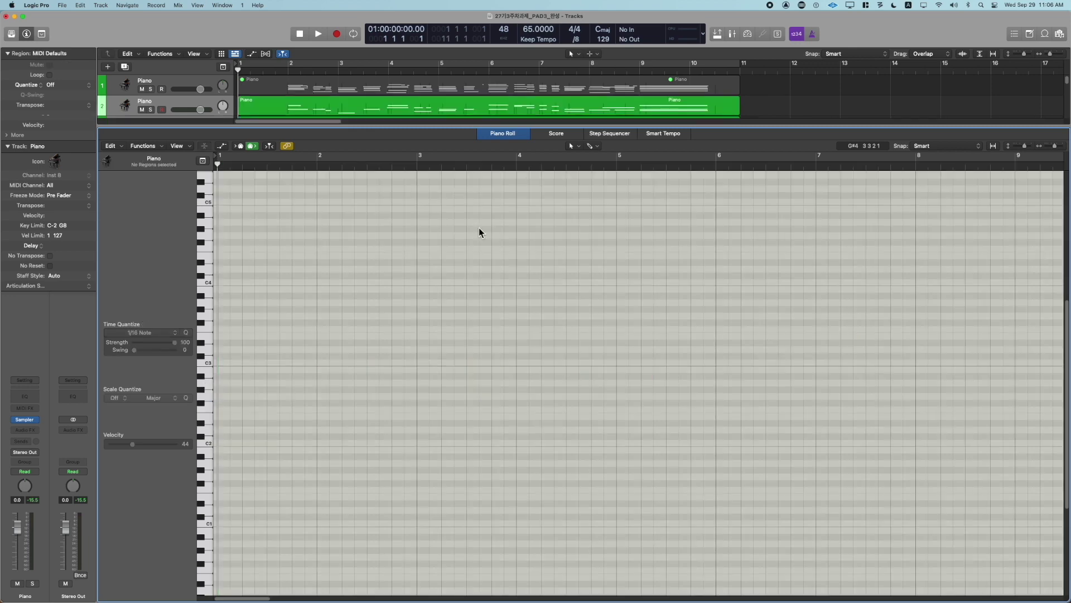
key(p)
drag(439, 127, 438, 270)
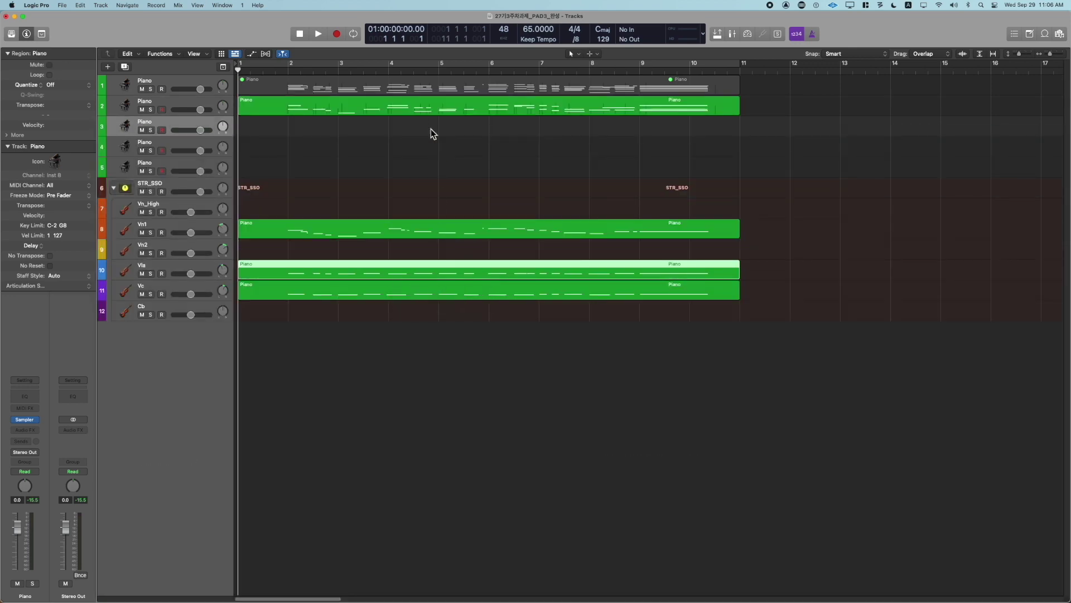
Move the remaining Piano region to the Vn2 track, and name and color all four string regions after their tracks
drag(430, 112, 420, 247)
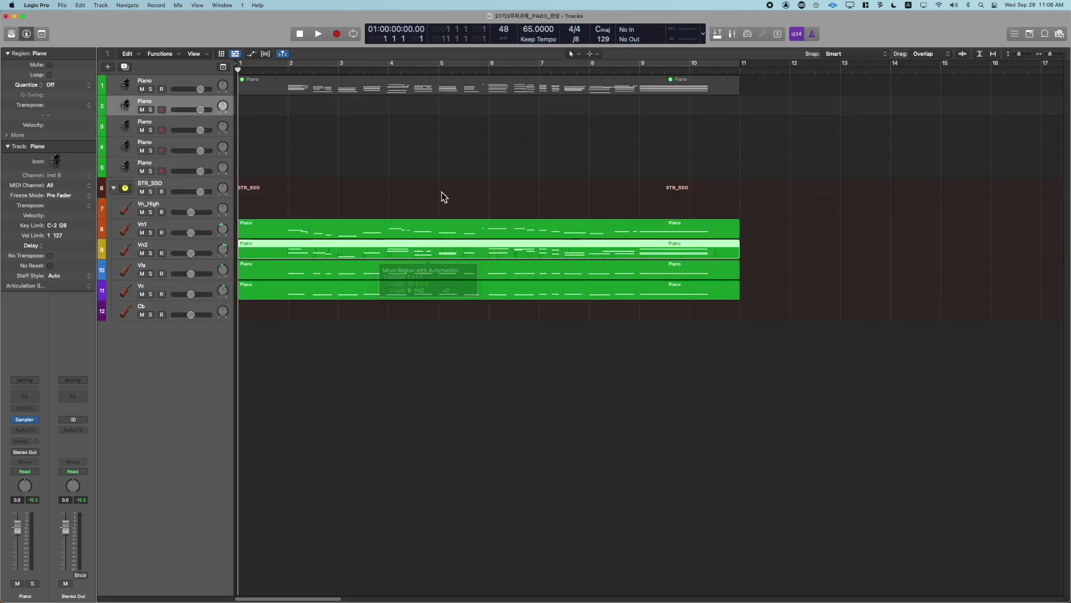
drag(442, 196, 413, 321)
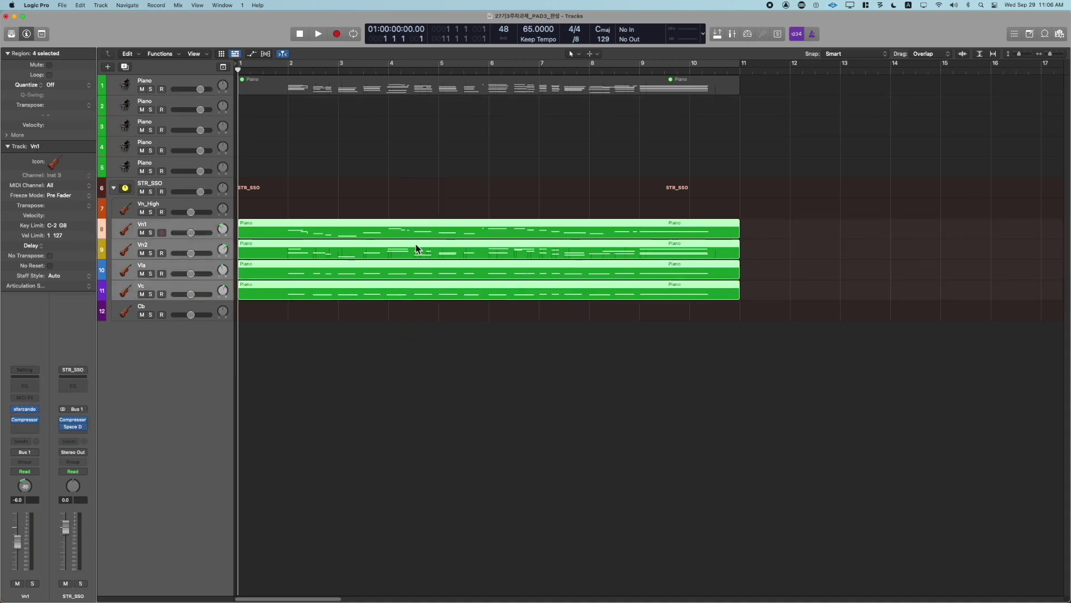
key(alt+shift+n)
key(alt+shift+c)
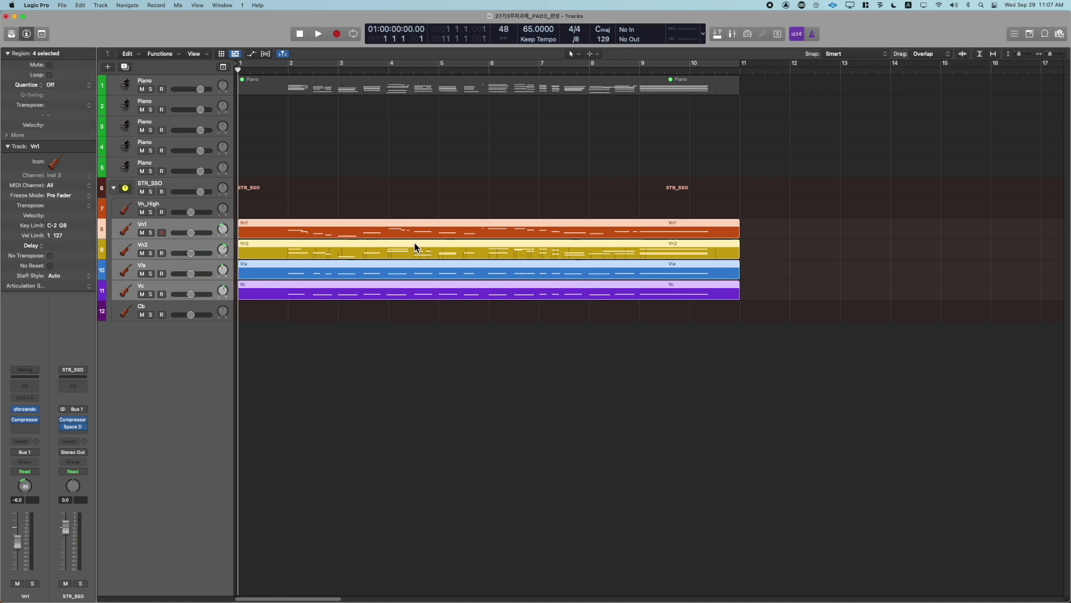
Quantize the start positions and lengths of all notes in the four string regions to 1/16 notes
double_click(414, 242)
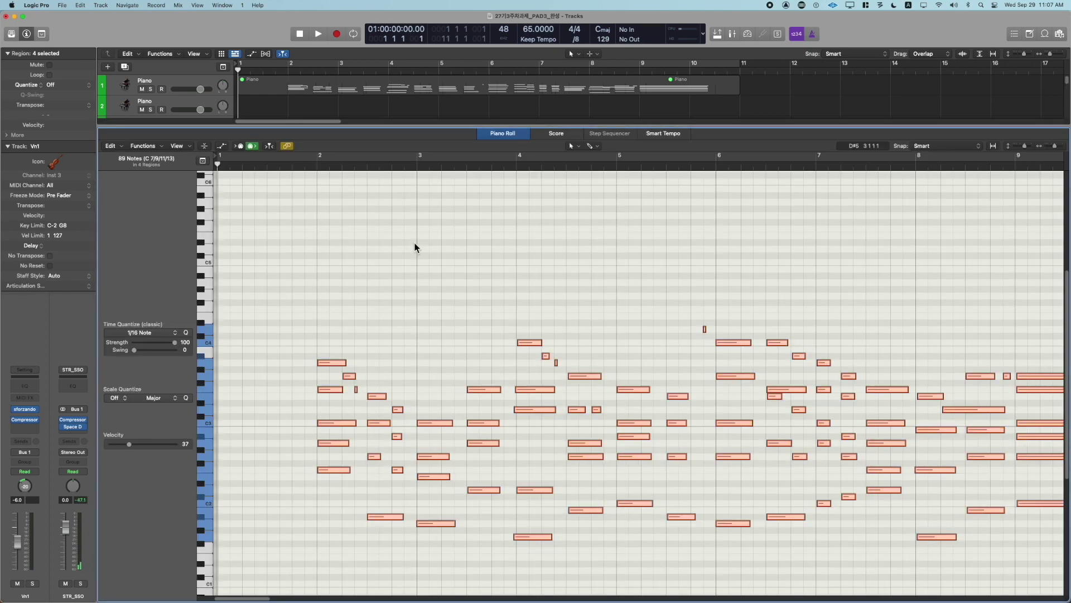
click(414, 244)
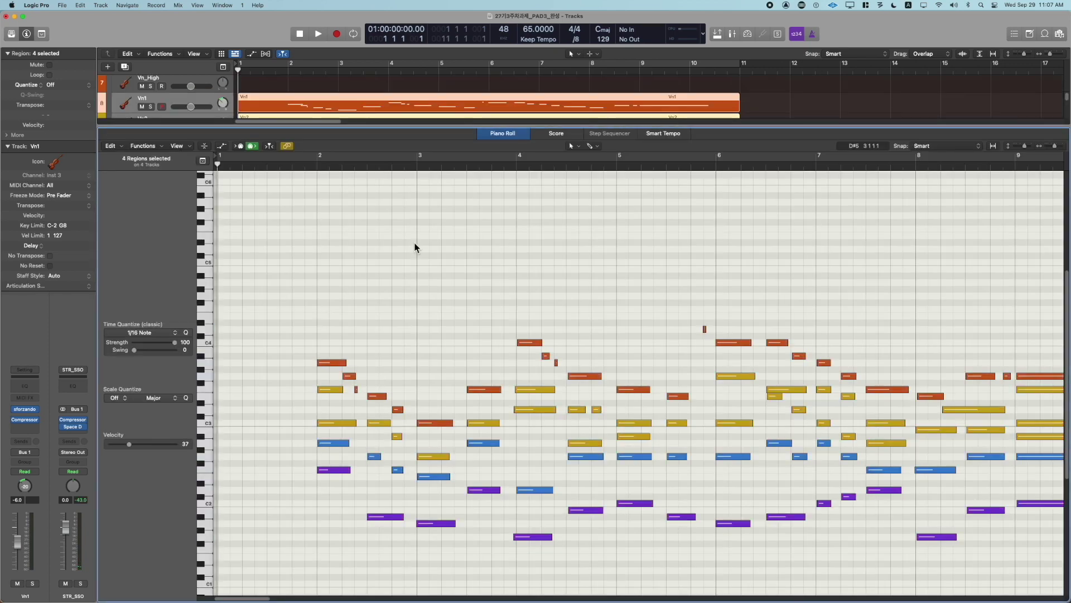
scroll(414, 243, right, 10)
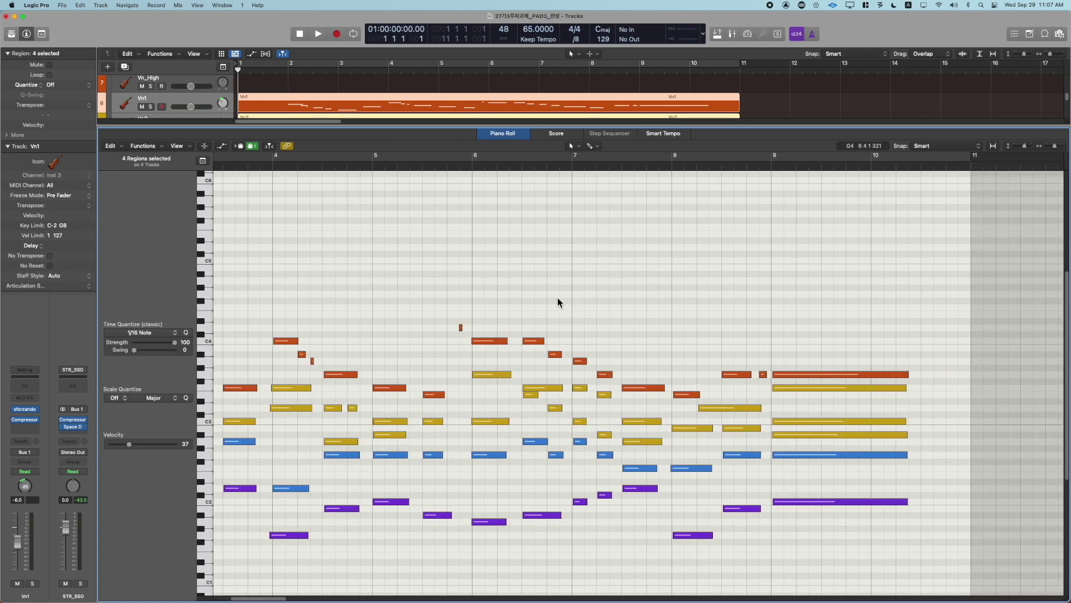
scroll(560, 296, left, 5)
scroll(560, 297, down, 3)
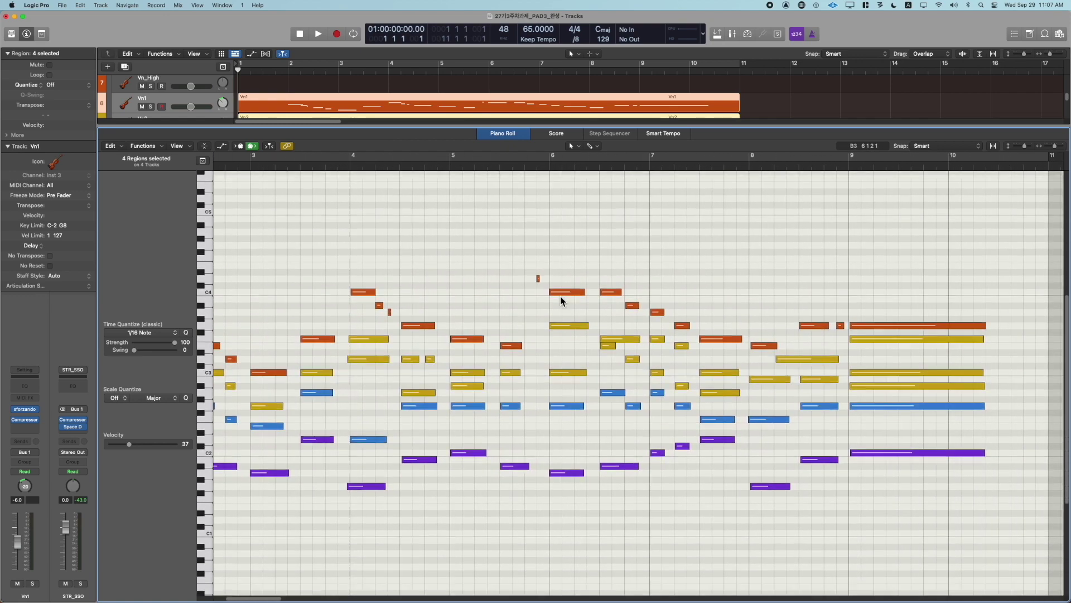
scroll(560, 297, down, 3)
scroll(560, 296, left, 5)
key(super+a)
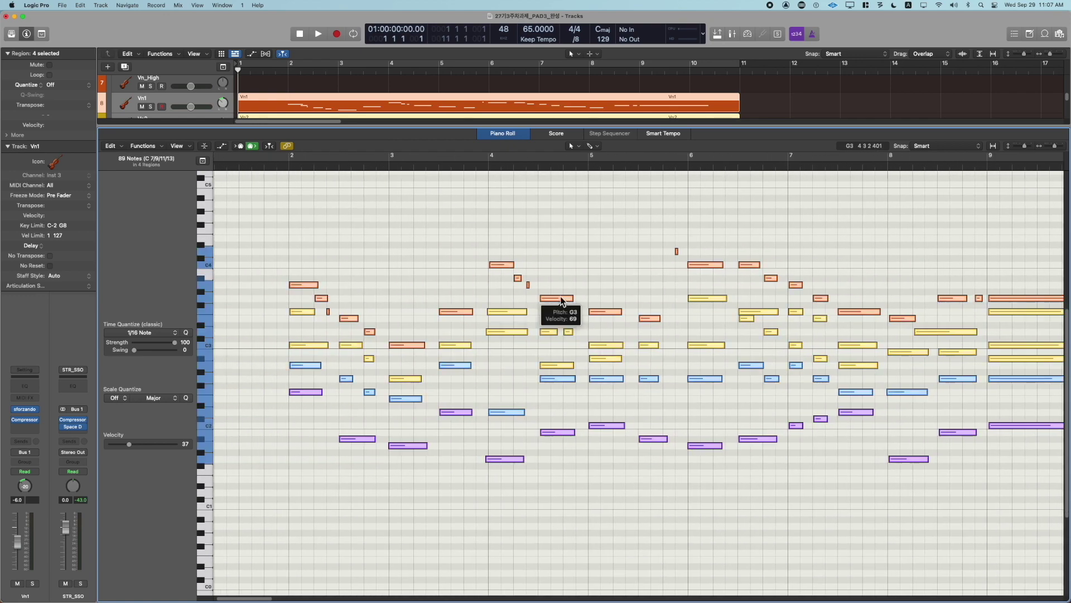
key(q)
key(shift+q)
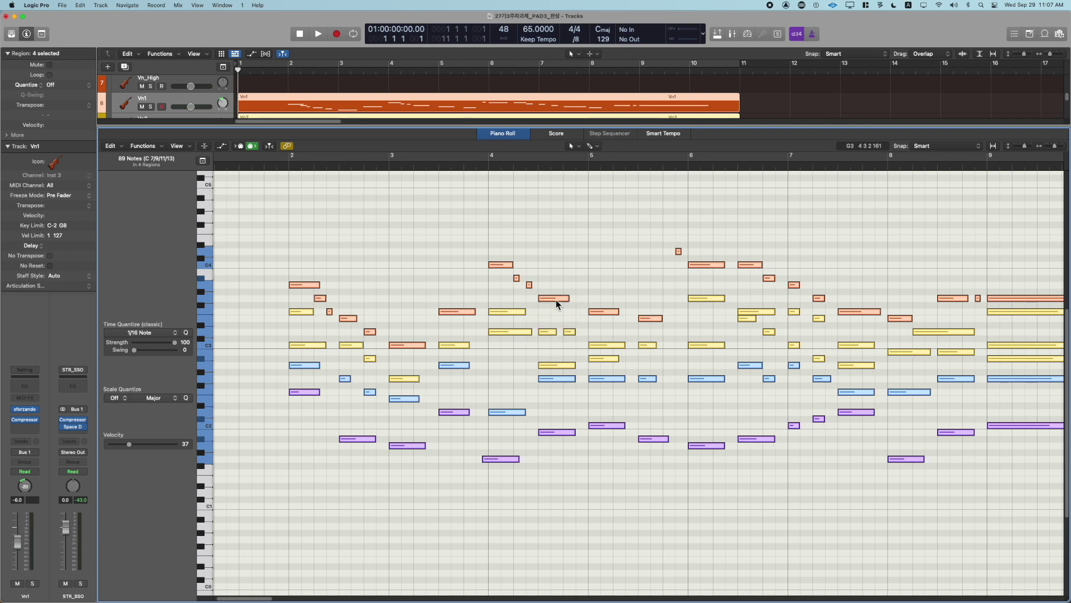
click(313, 366)
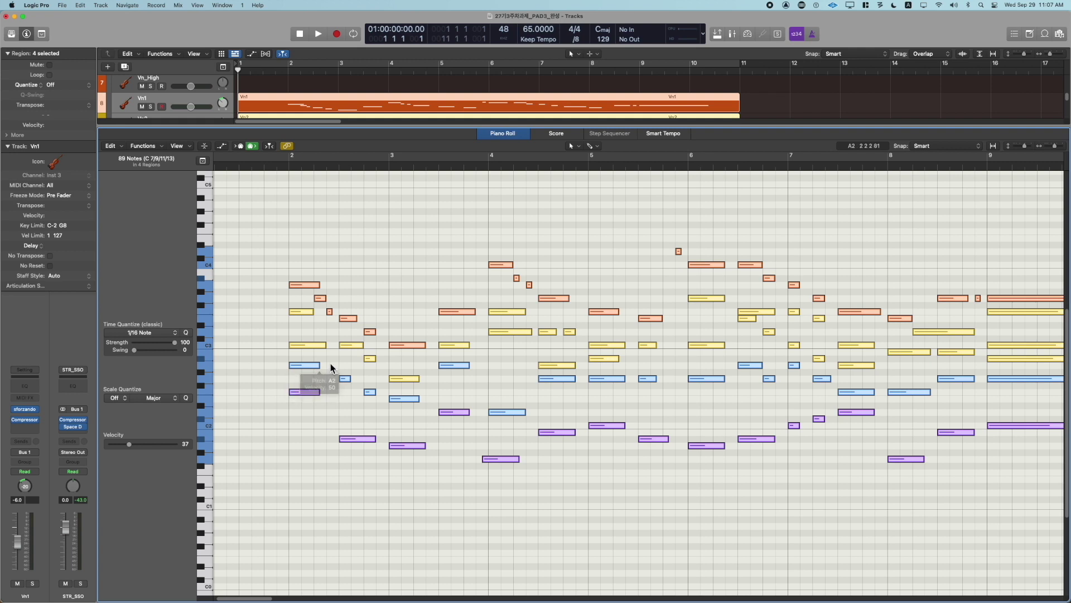
click(330, 380)
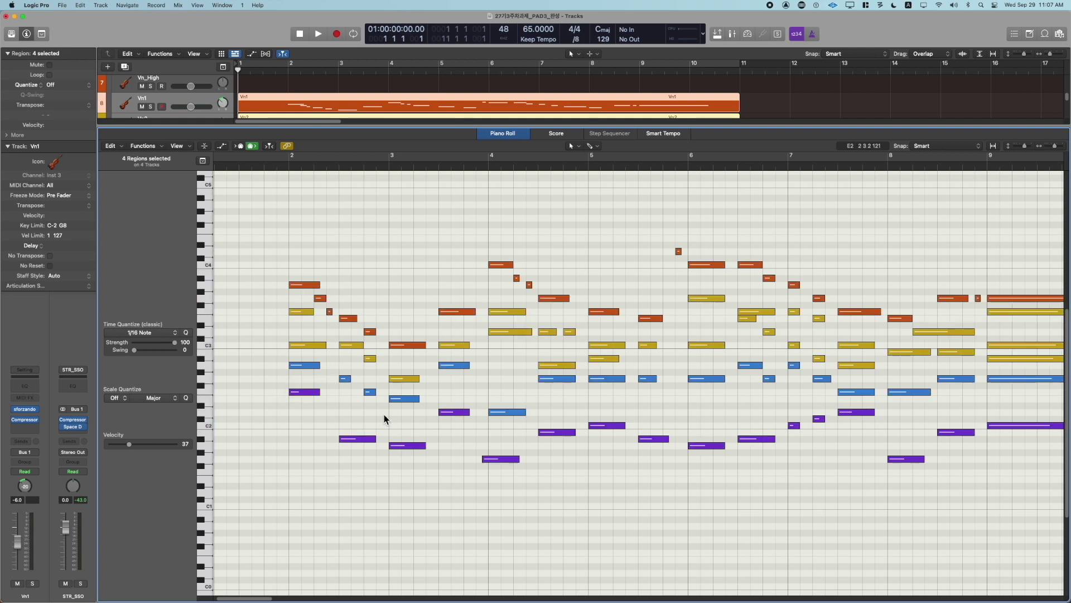
Nudge the lowest Vc note near bar 4 forward so that it starts exactly on the bar line
click(506, 459)
key(alt+Right)
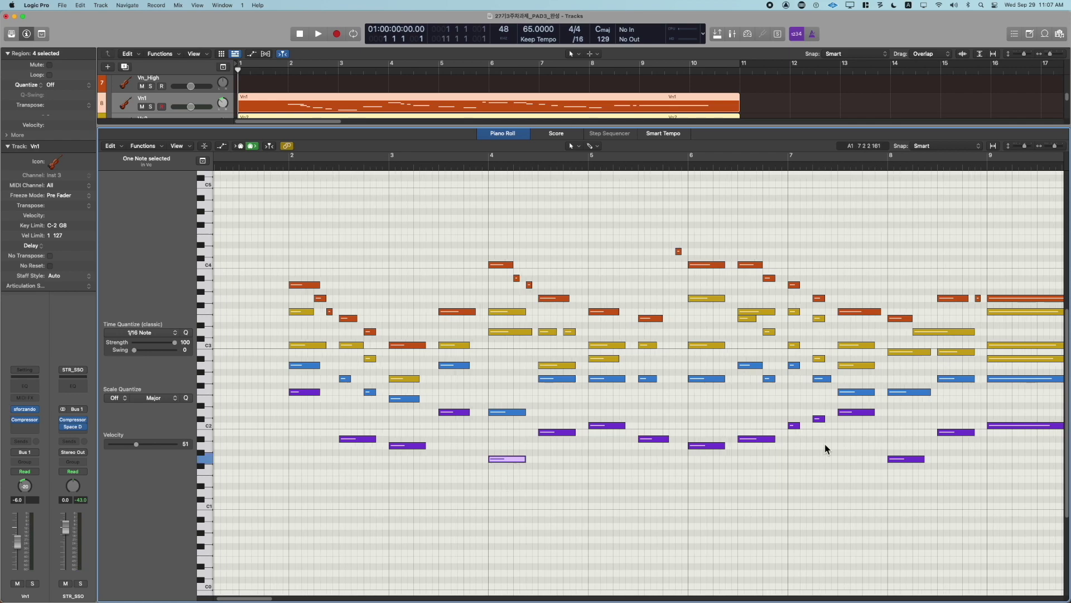
scroll(825, 445, right, 3)
scroll(825, 445, left, 5)
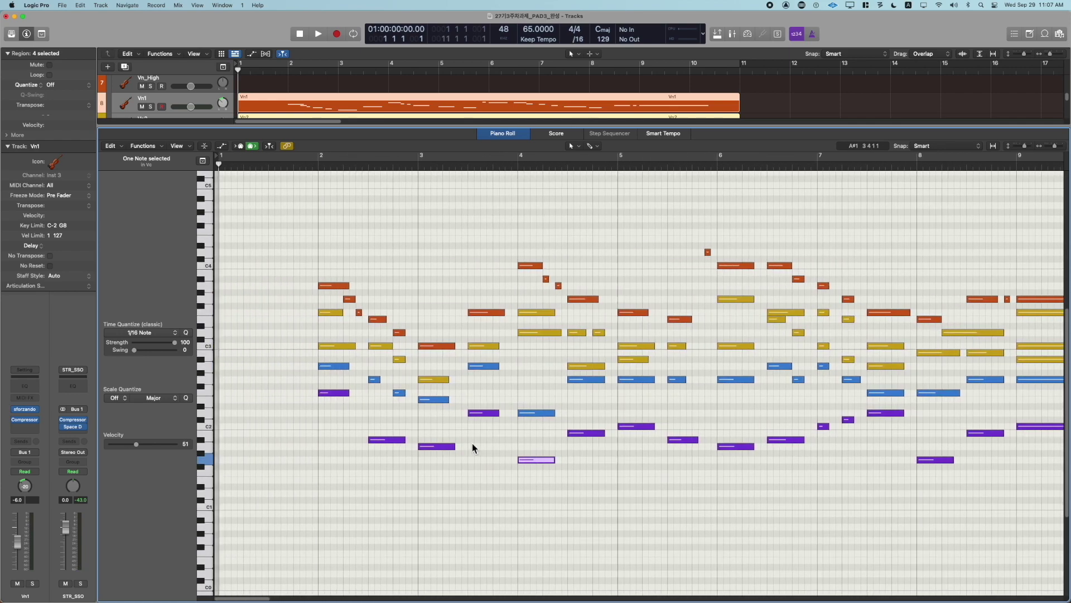
Make all Vc notes legato at velocity 100 and color the notes by velocity
double_click(392, 439)
key(super+a)
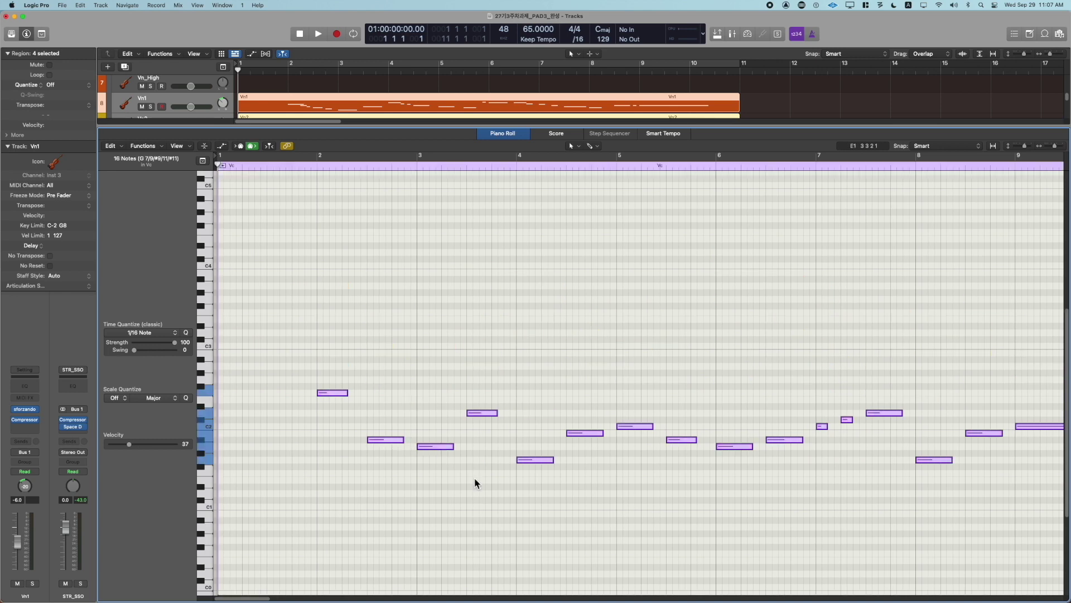
key(shift+backslash)
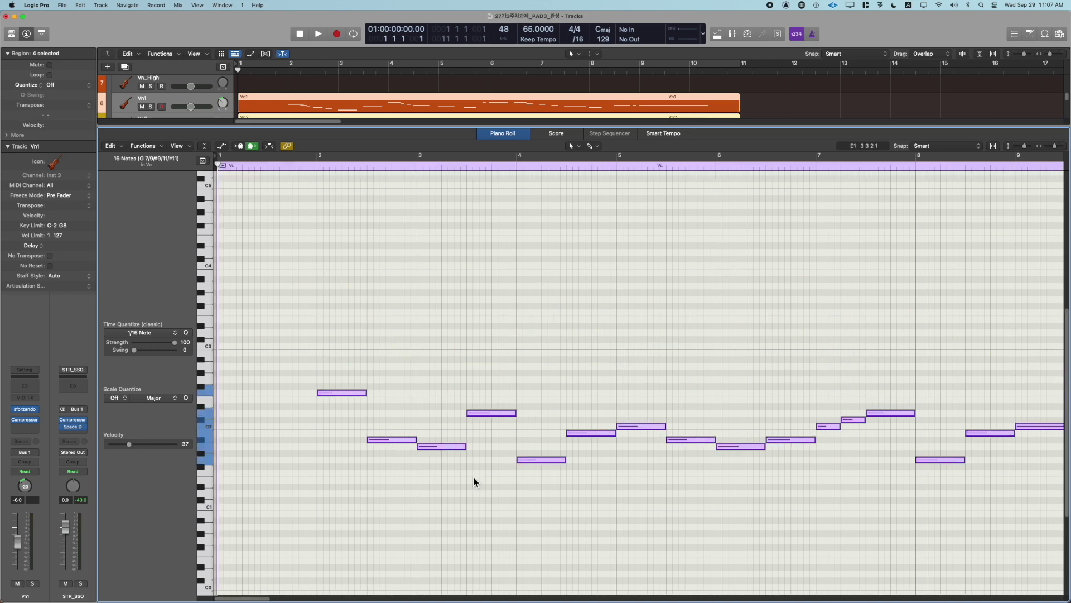
key(ctrl+v)
click(473, 477)
key(alt+c)
double_click(473, 476)
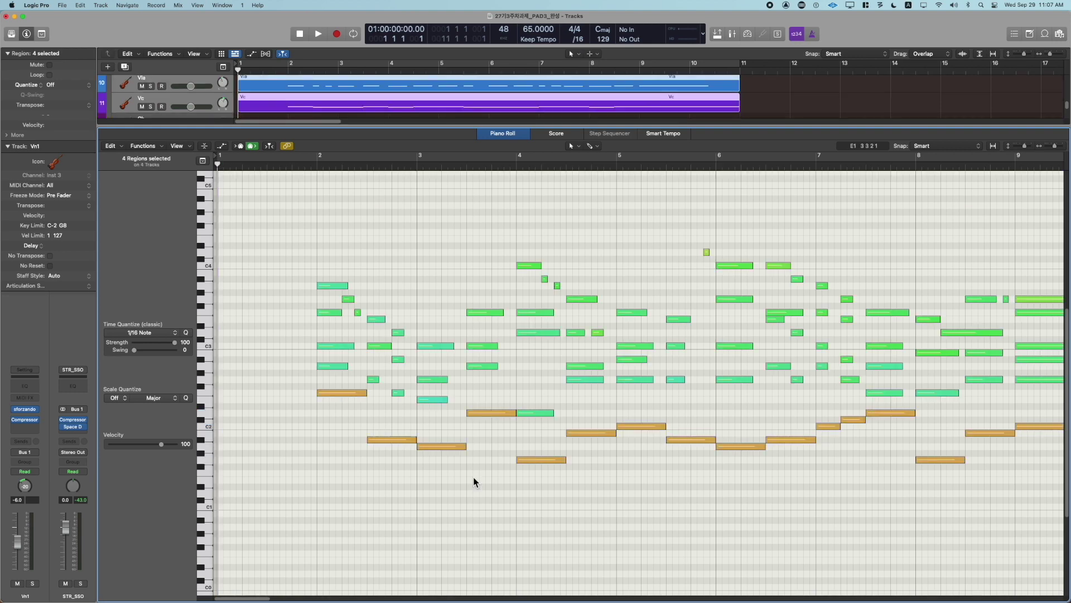
Make all notes of the Vla region legato and set their velocity to 100
click(424, 400)
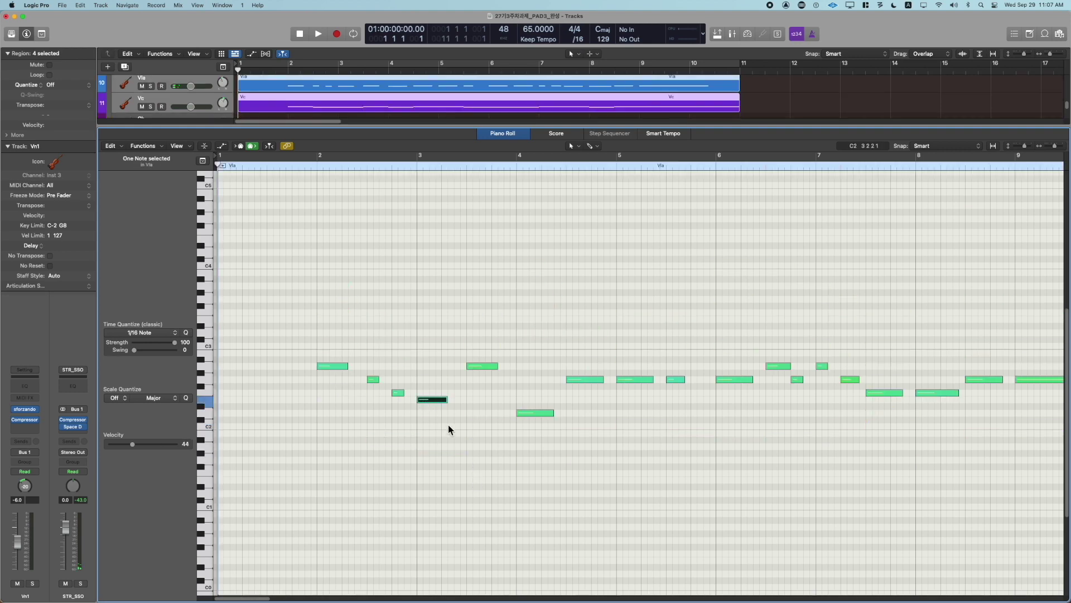
key(super+a)
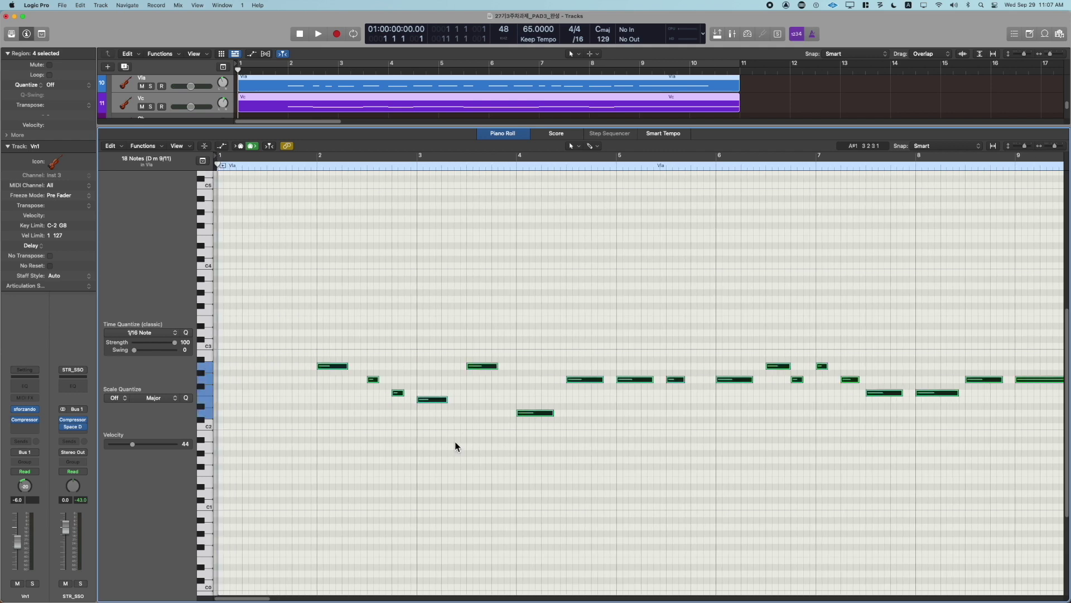
key(ctrl+super+v)
key(shift+backslash)
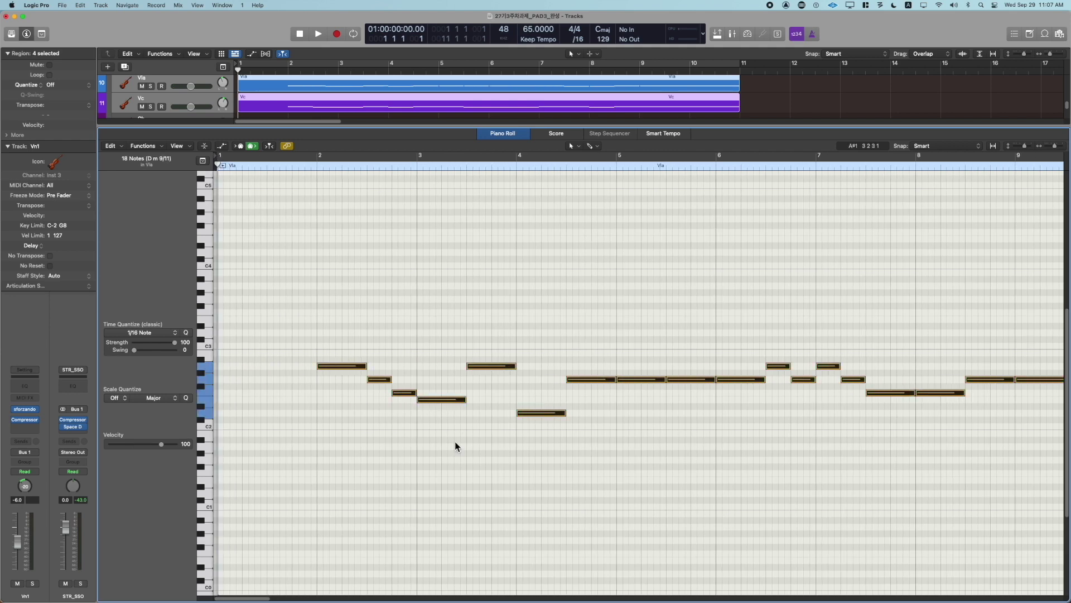
click(455, 443)
double_click(455, 443)
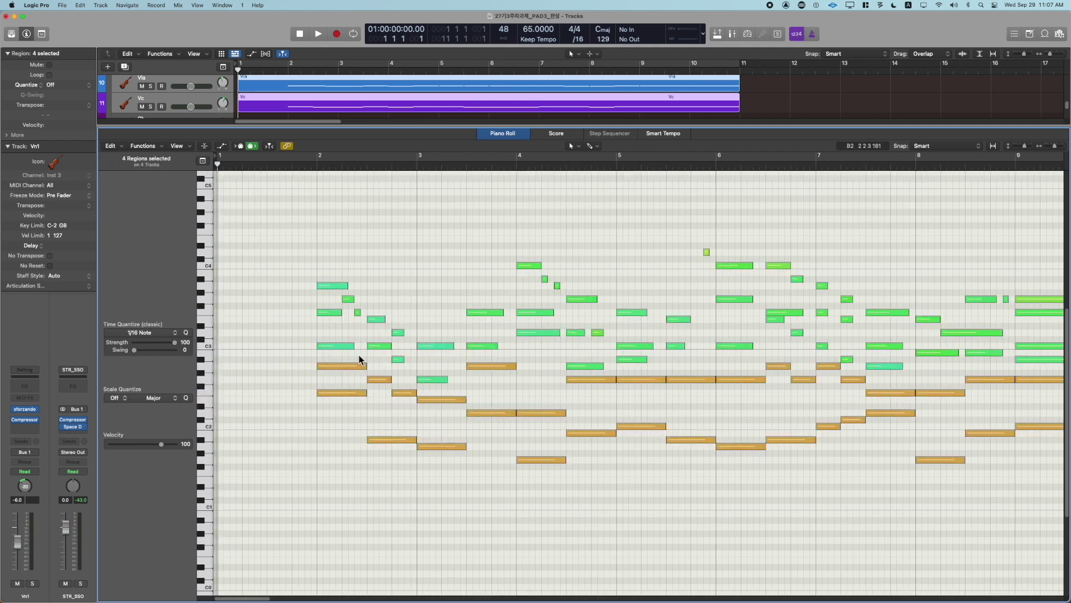
Make the six Vn2 notes in bars 2 and 3 legato, choosing Shorten for the overlapping chord notes
click(341, 347)
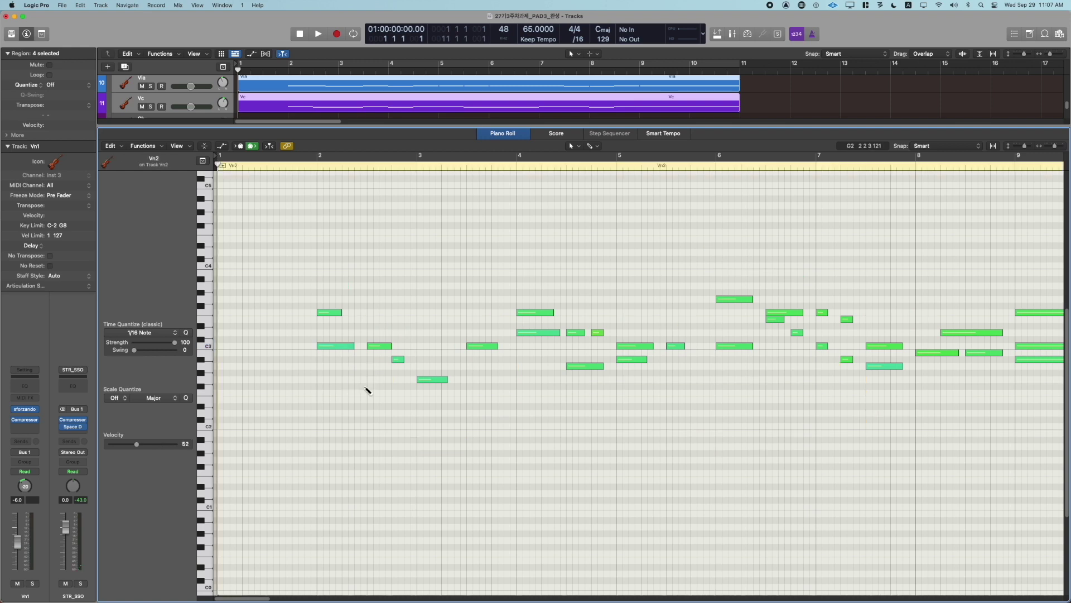
drag(316, 279, 491, 426)
key(shift+backslash)
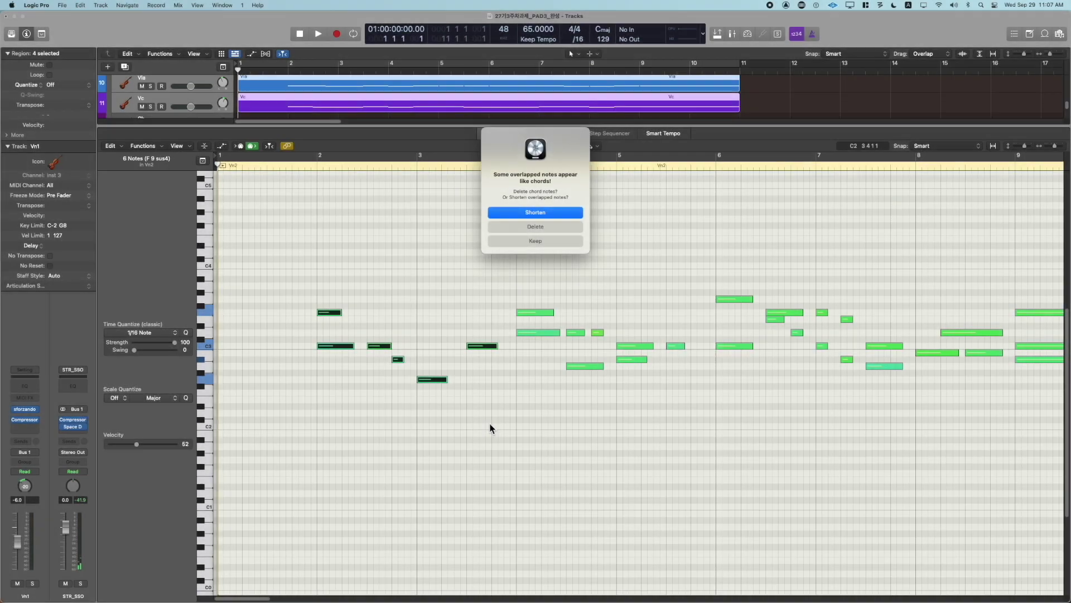
key(Return)
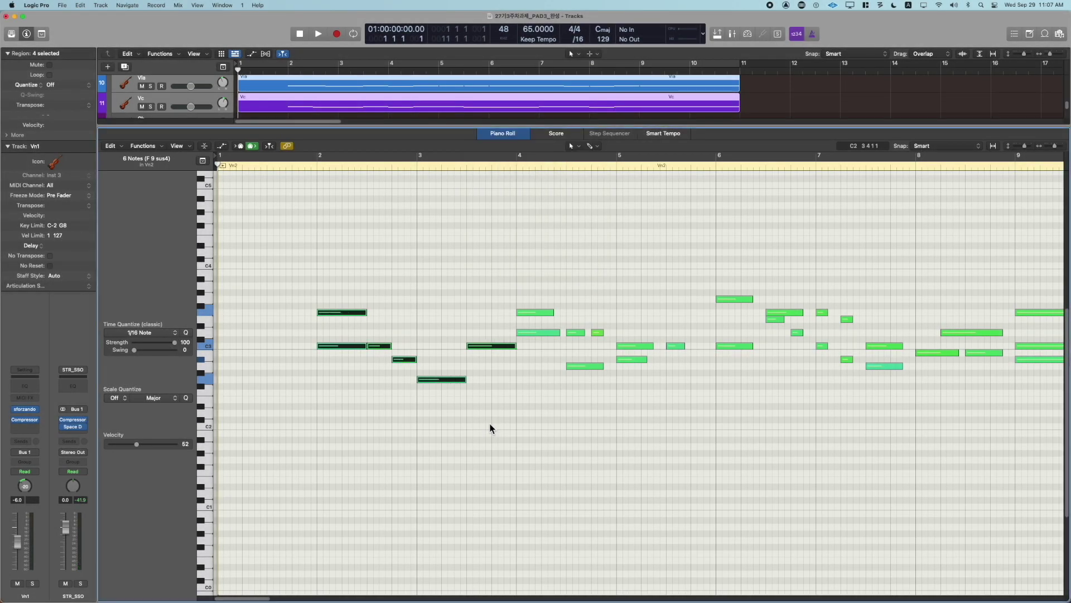
Extend the two Vn2 chord notes at the start of bar 4 to legato and set their velocity to 100
scroll(515, 400, right, 5)
drag(416, 294, 422, 361)
key(ctrl+l)
key(Return)
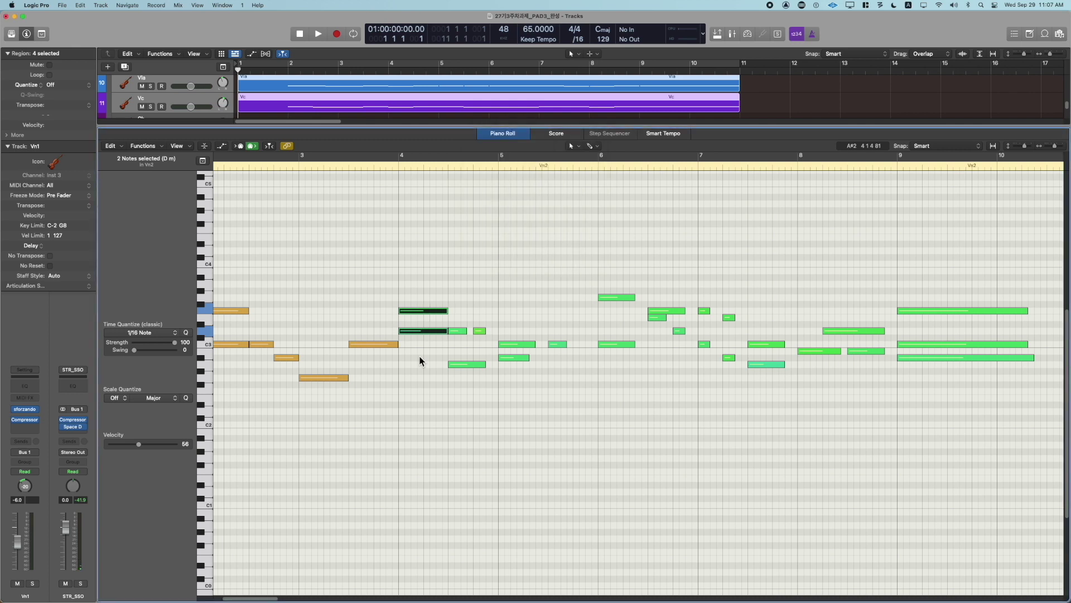
key(ctrl+v)
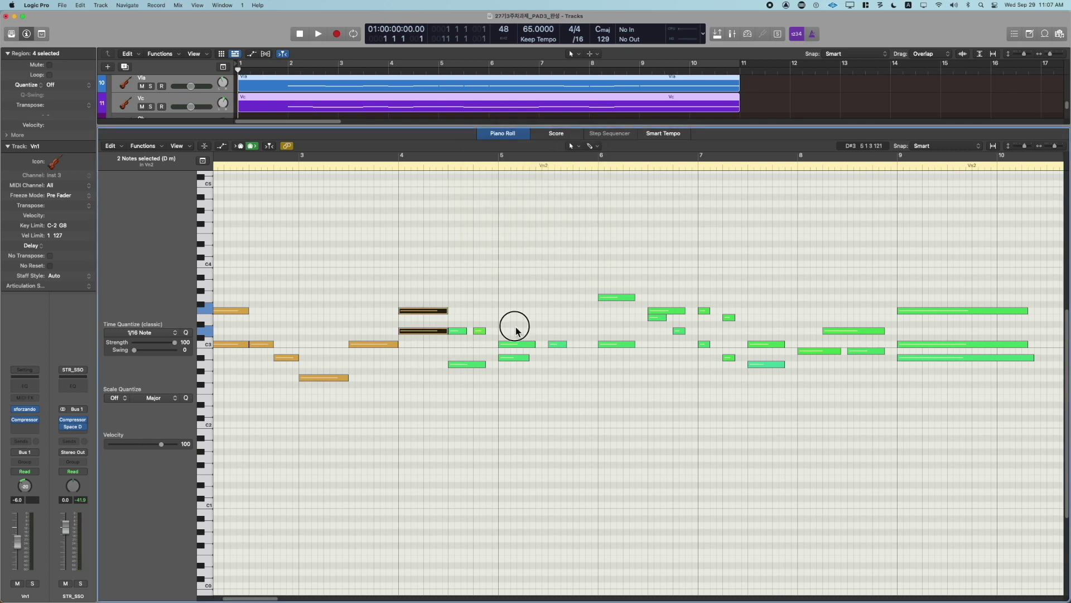
Make the five Vn2 notes in bar 5 and at the start of bar 6 legato with the Shorten option, at velocity 100
drag(516, 330, 522, 384)
drag(618, 270, 516, 396)
key(shift+backslash)
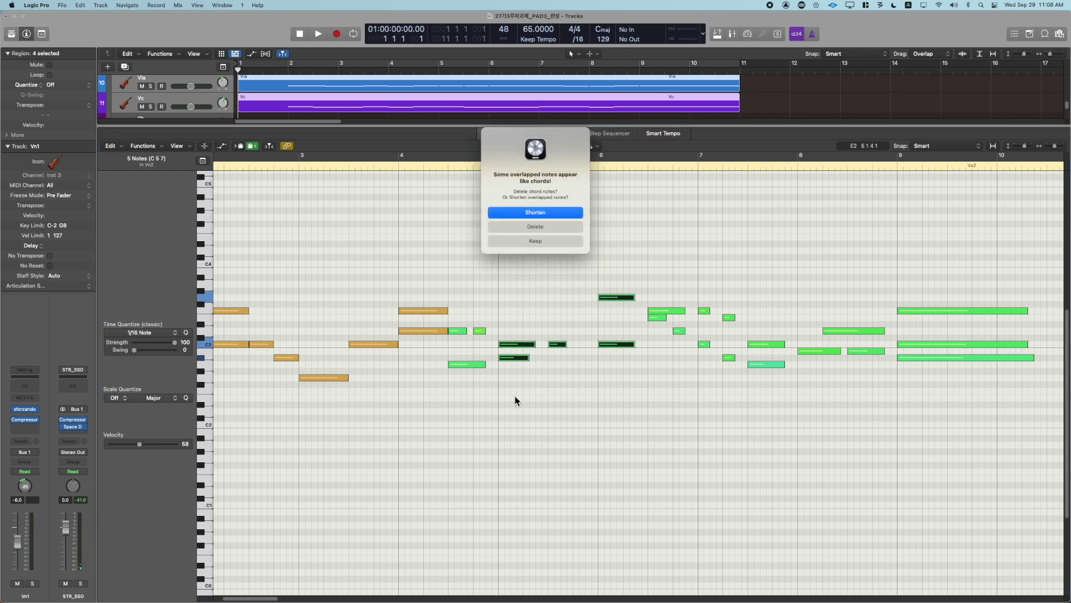
key(Return)
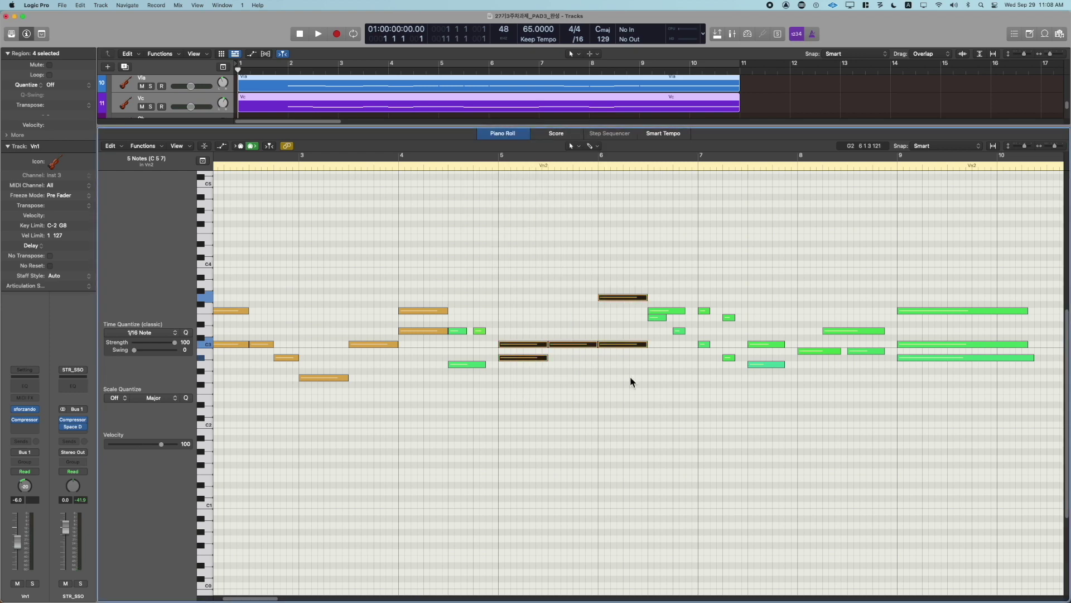
Make the six Vn2 notes in bar 7 legato with the Shorten option, at velocity 100
scroll(628, 324, right, 3)
drag(616, 251, 695, 398)
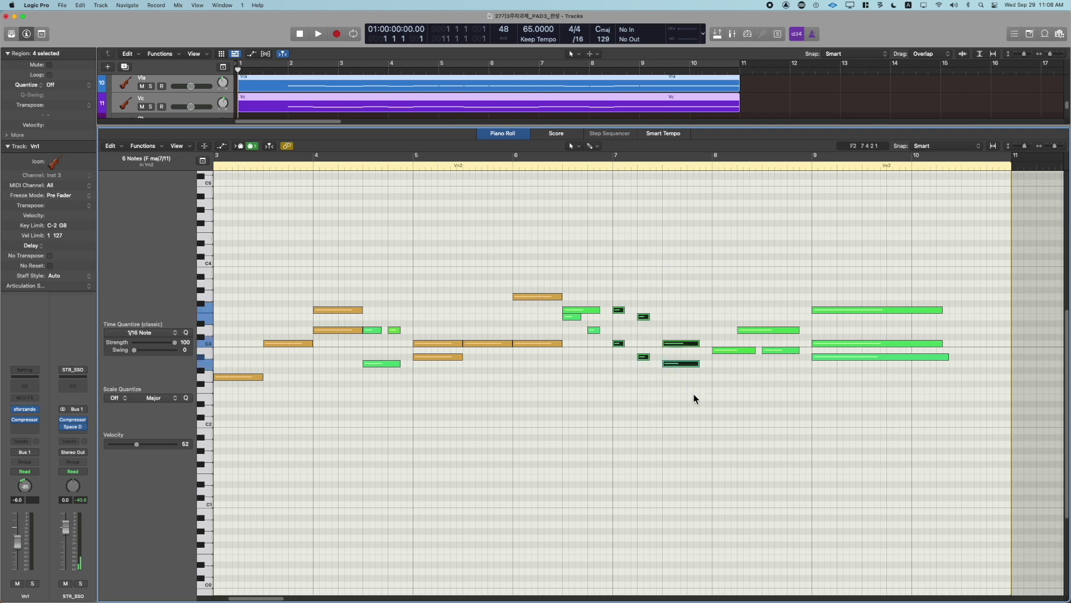
key(shift+l)
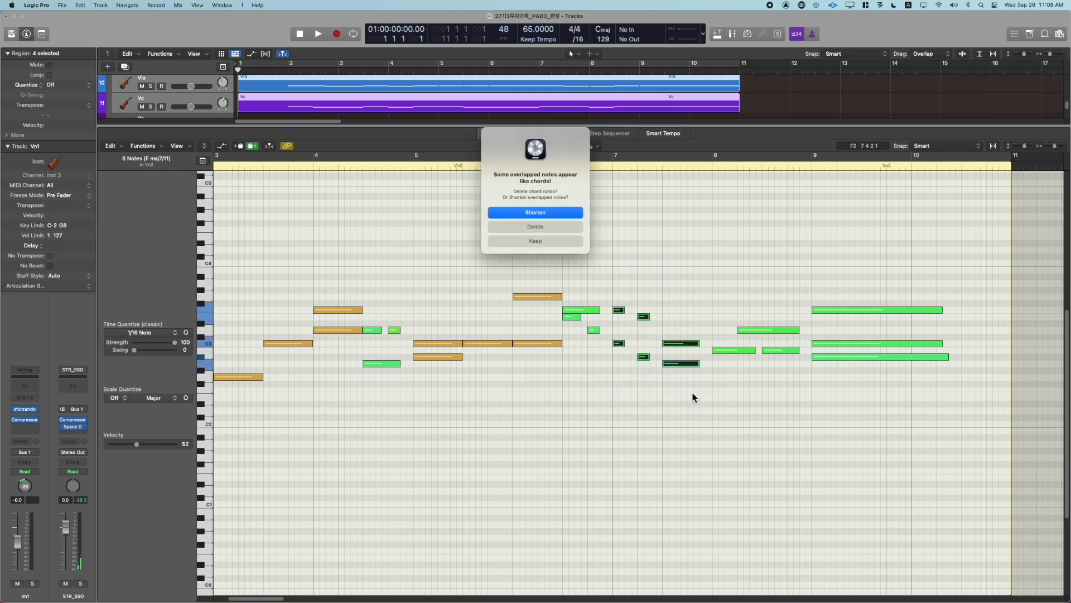
key(Return)
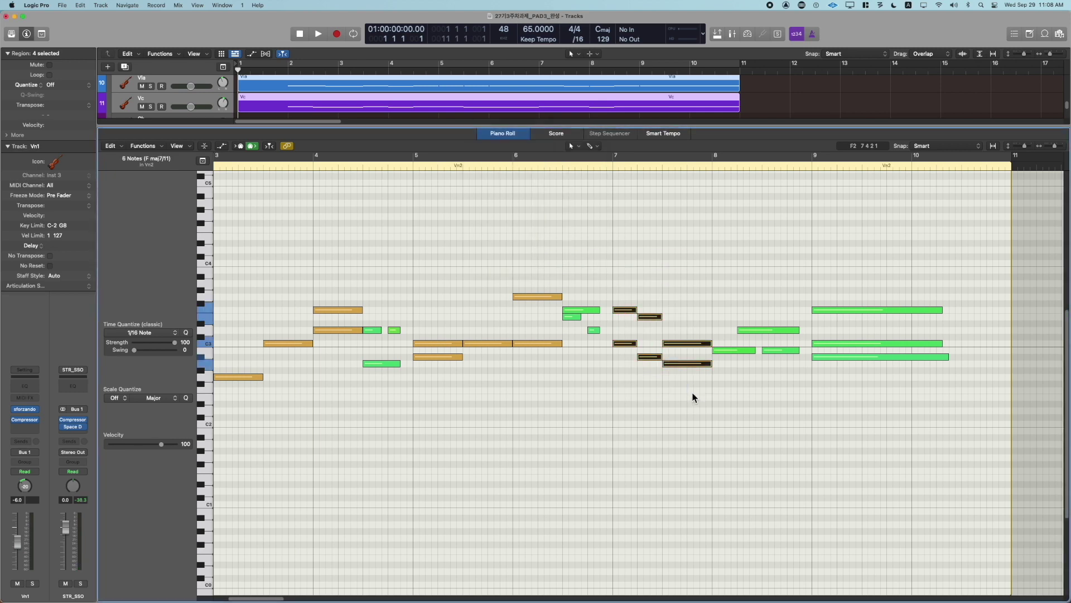
Make the three Vn2 chord notes in bar 9 legato with the Shorten option, at velocity 100
drag(843, 269, 857, 393)
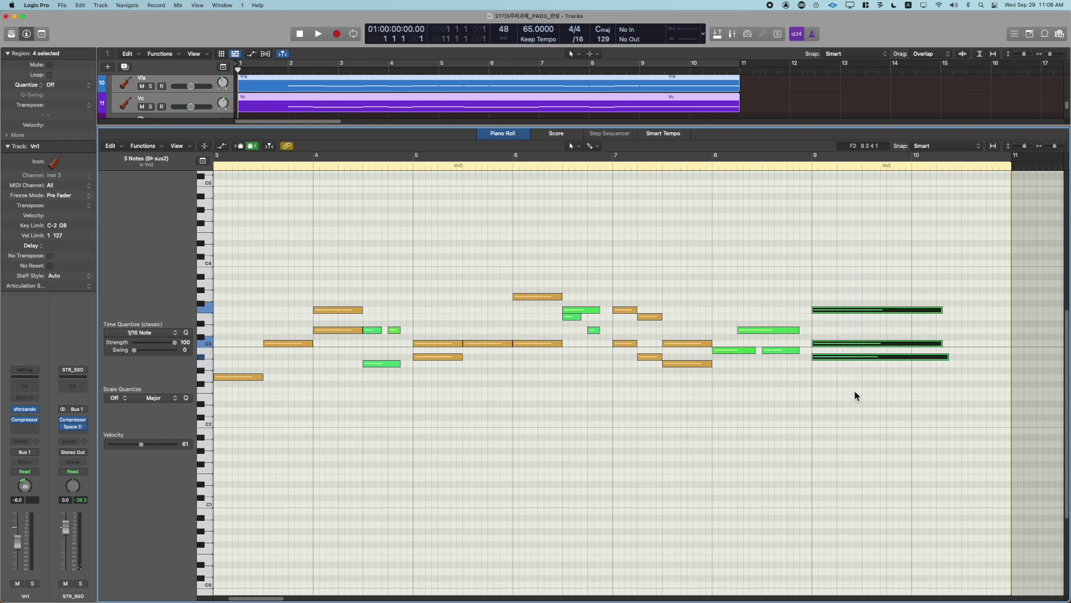
key(shift+l)
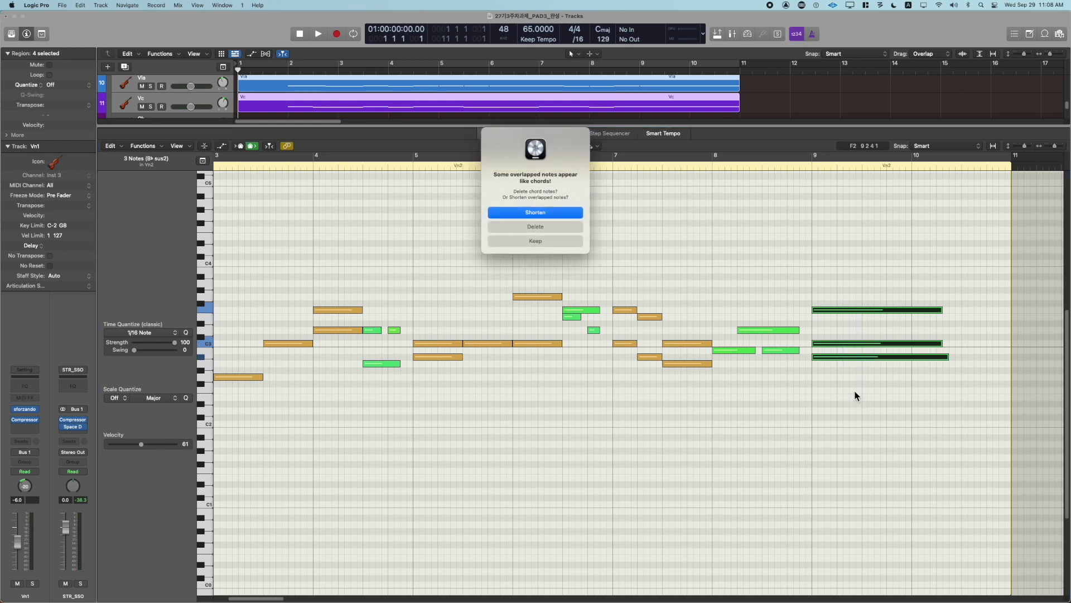
key(Return)
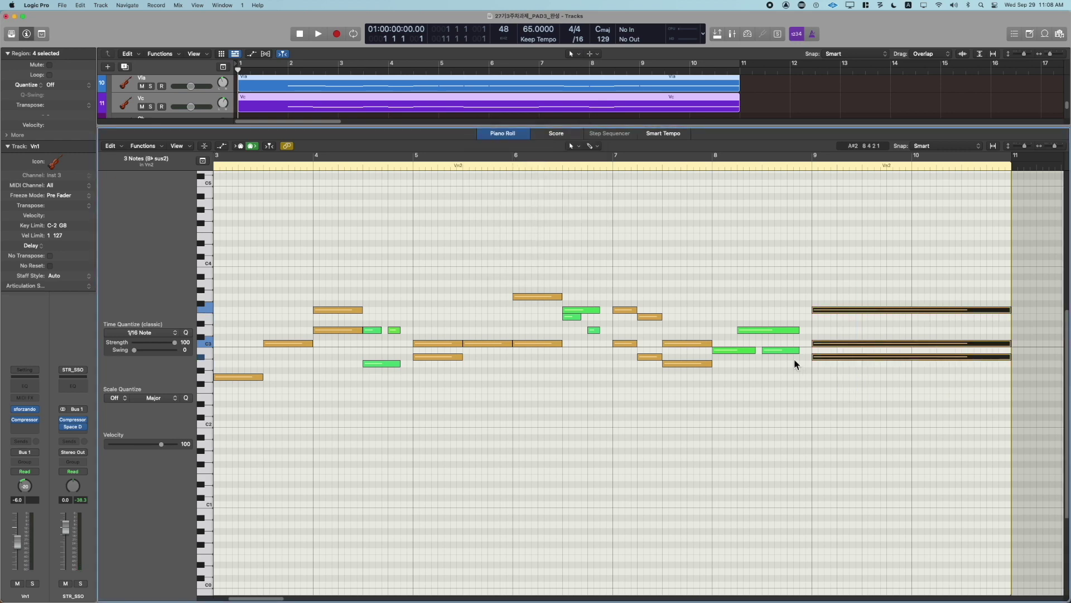
click(686, 401)
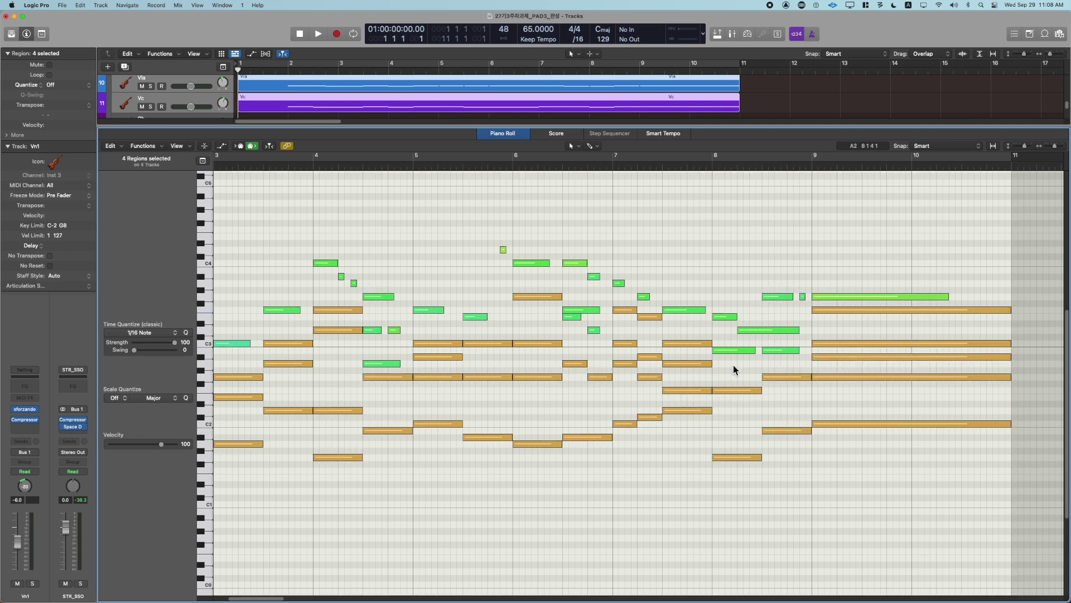
Split the upper Vn2 note on beat 2 of bar 8 at beat 3 and move its first part into the Vn1 region
click(755, 331)
key(super+z)
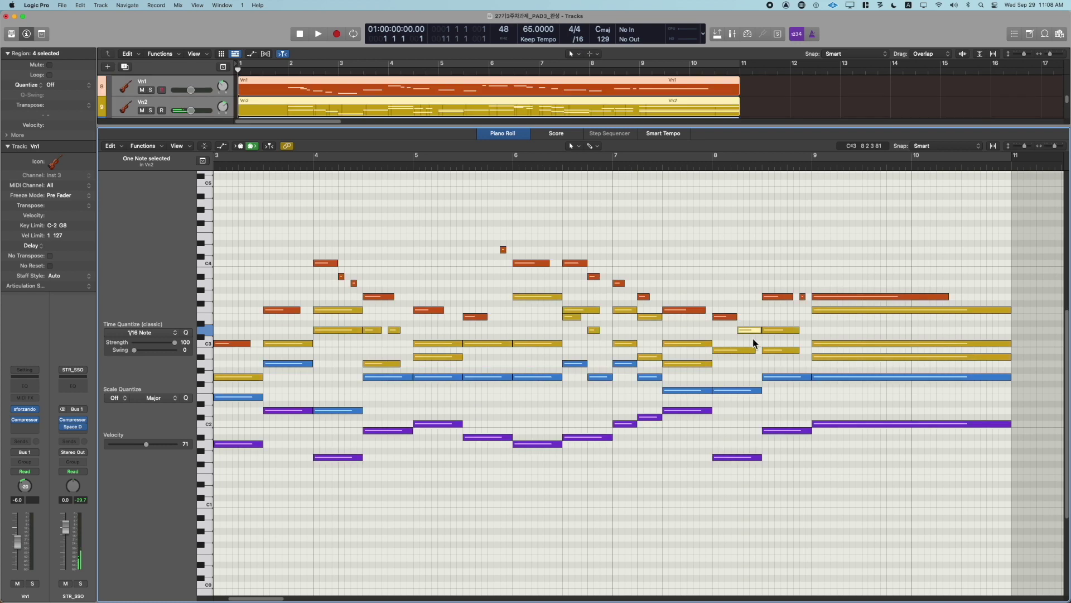
click(752, 338)
click(751, 330)
key(Delete)
double_click(726, 318)
click(737, 165)
key(super+v)
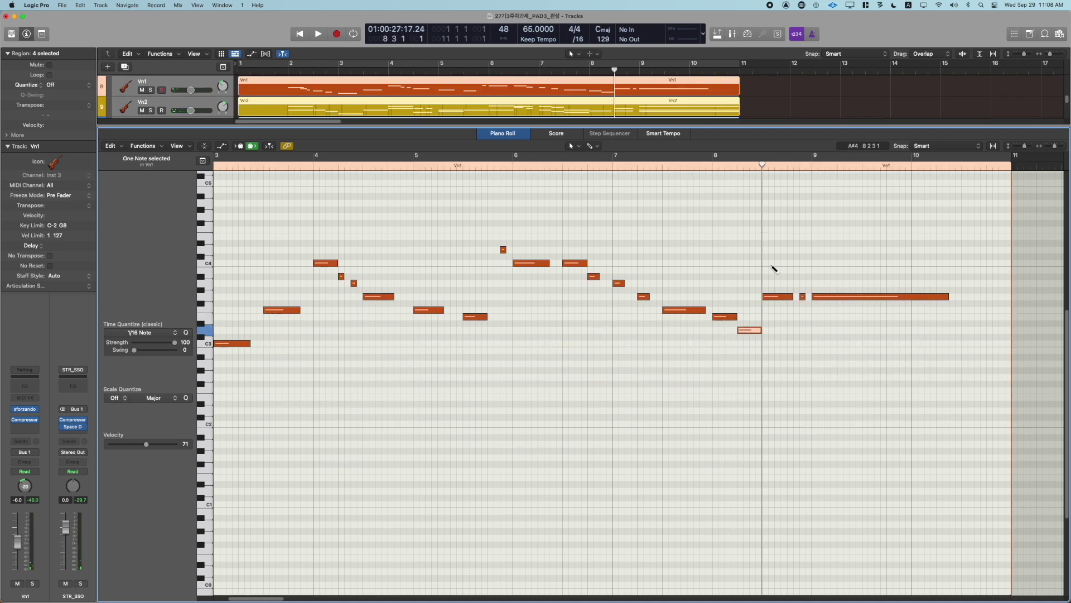
click(781, 346)
double_click(781, 347)
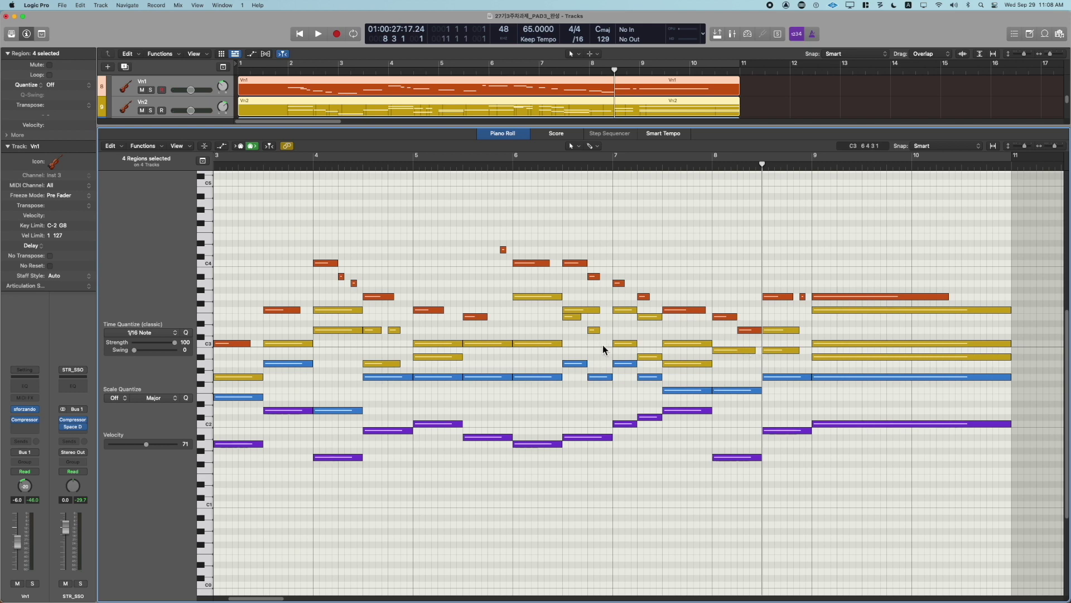
Make all Vn1 notes legato and set their velocity to 100
double_click(621, 283)
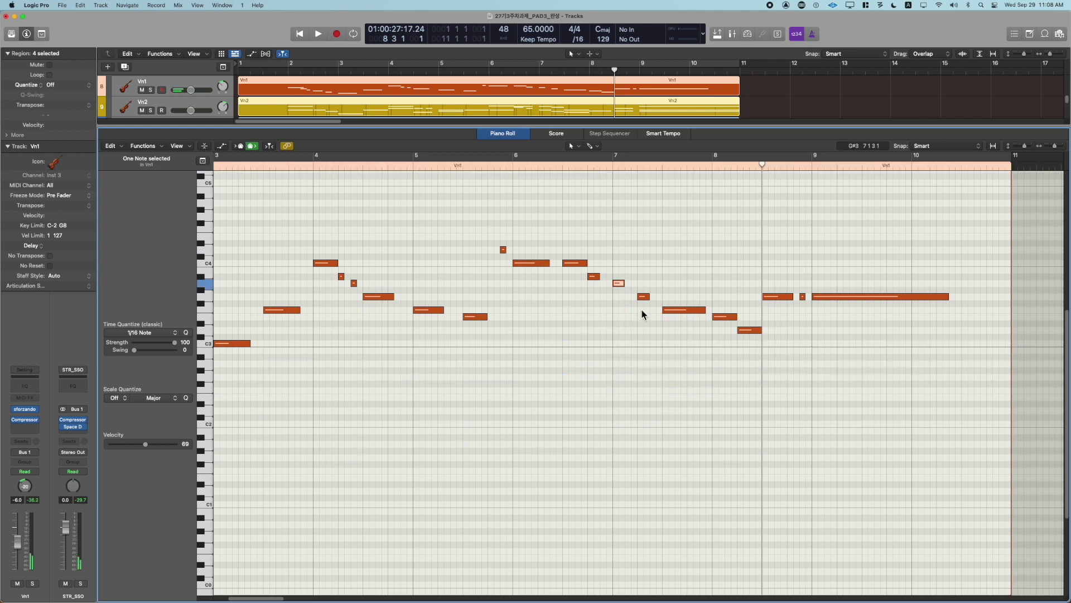
key(super+a)
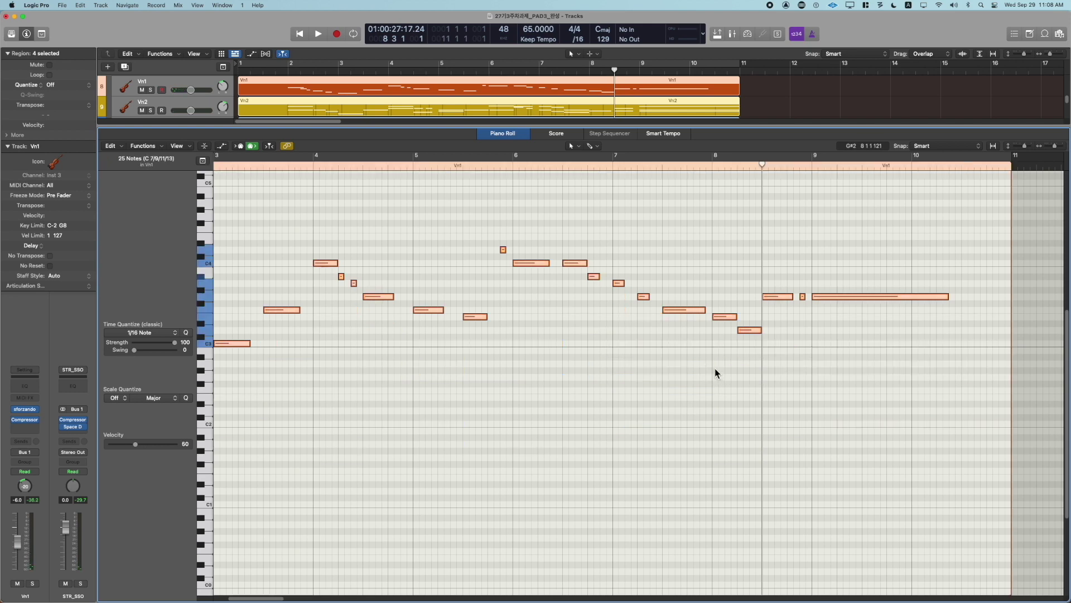
key(alt+c)
key(Return)
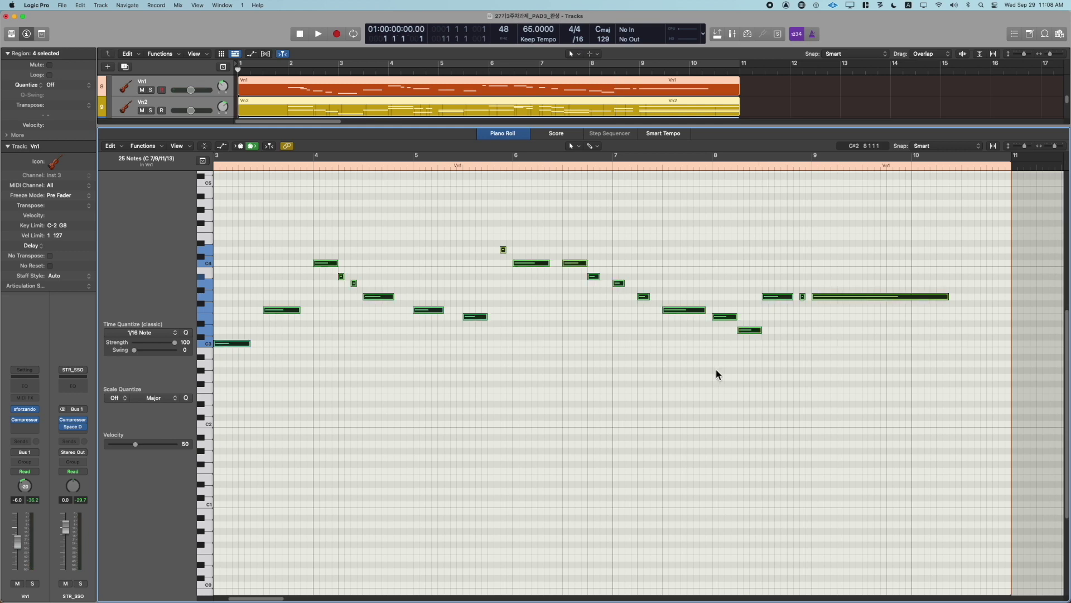
key(shift+backslash)
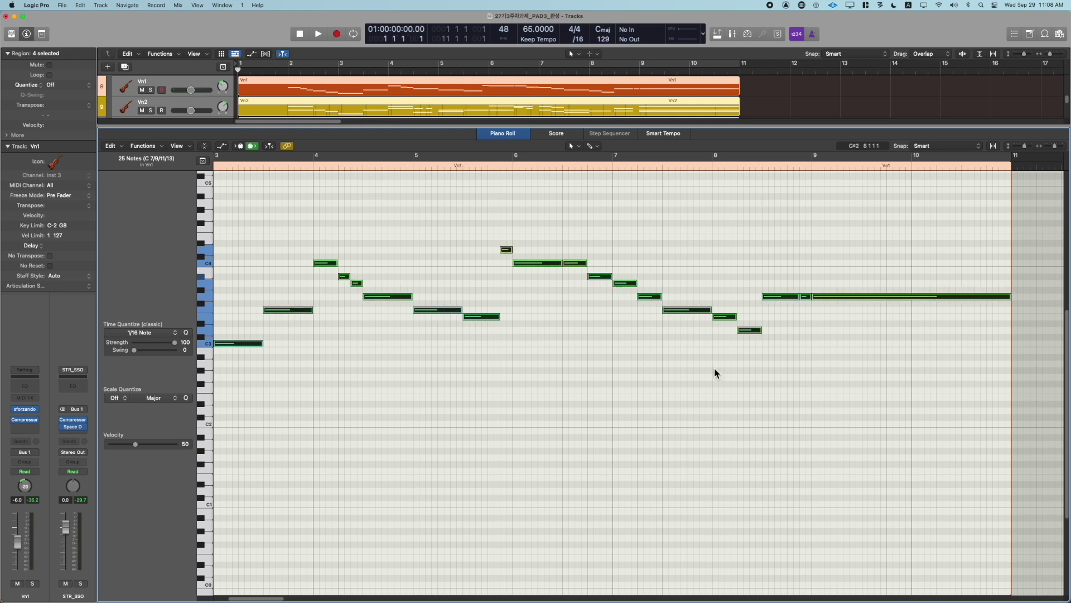
click(715, 369)
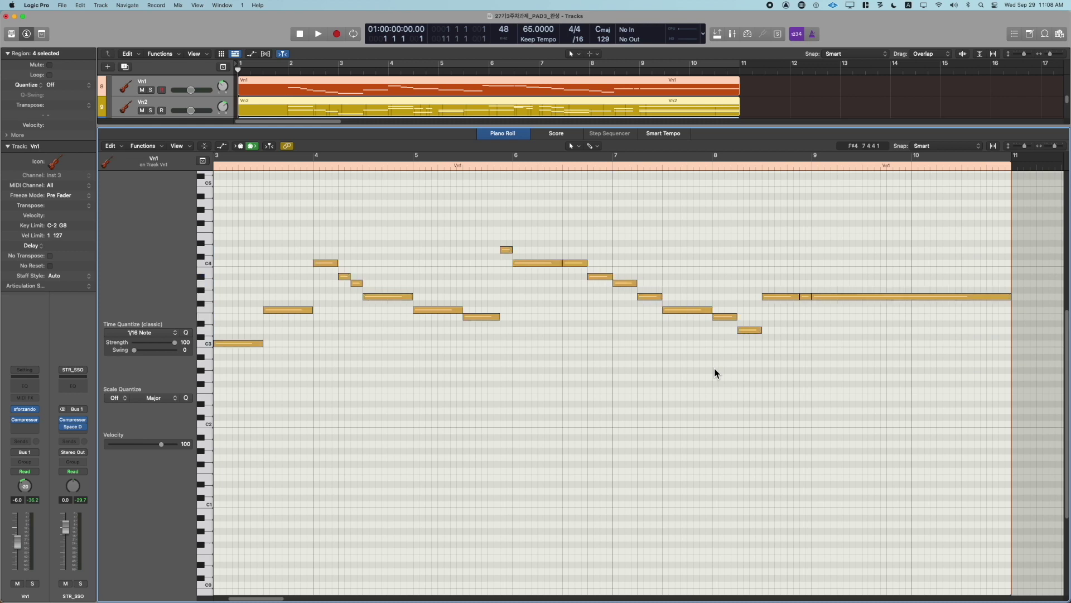
Extend the upper and inner Vn2 voices in the second half of bar 6 to legato at velocity 100
click(734, 351)
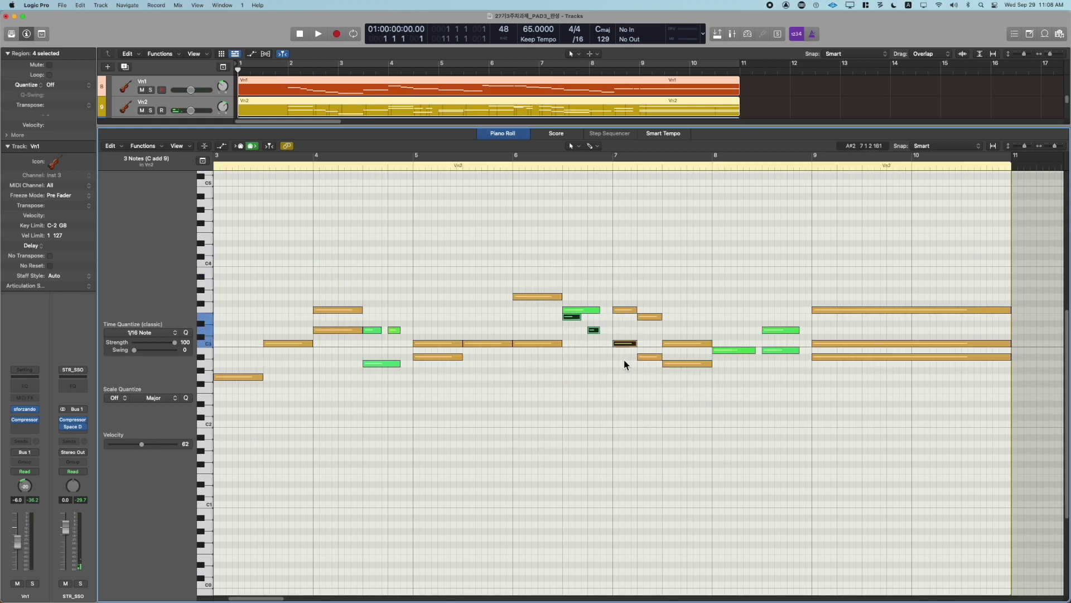
key(alt+shift+l)
drag(595, 298, 618, 324)
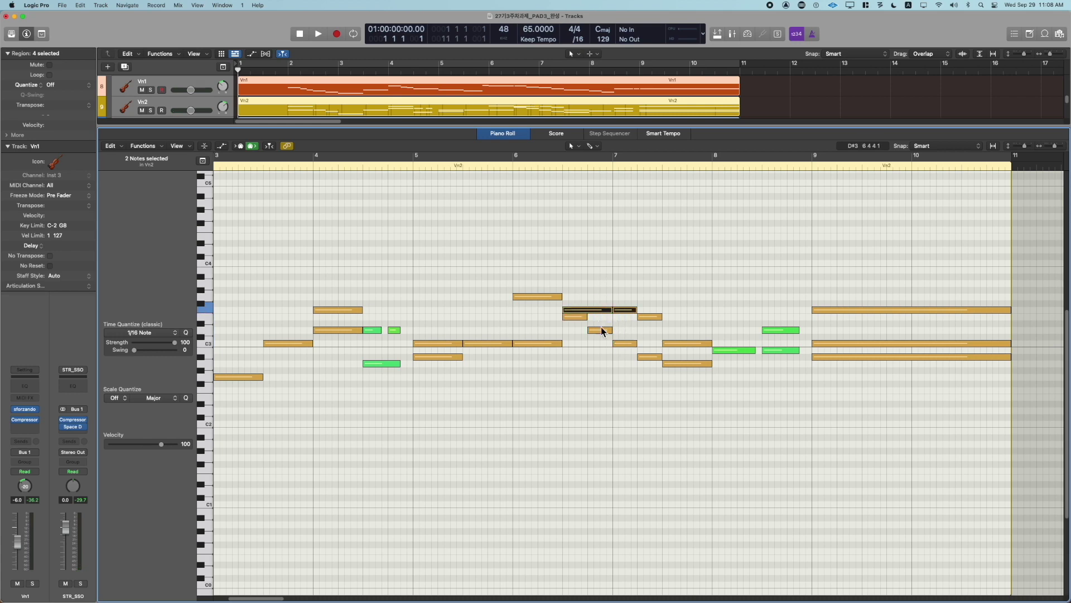
Make the three Vn2 notes in bar 8 legato with the Shorten option, at velocity 100
drag(736, 321, 778, 371)
key(shift+backslash)
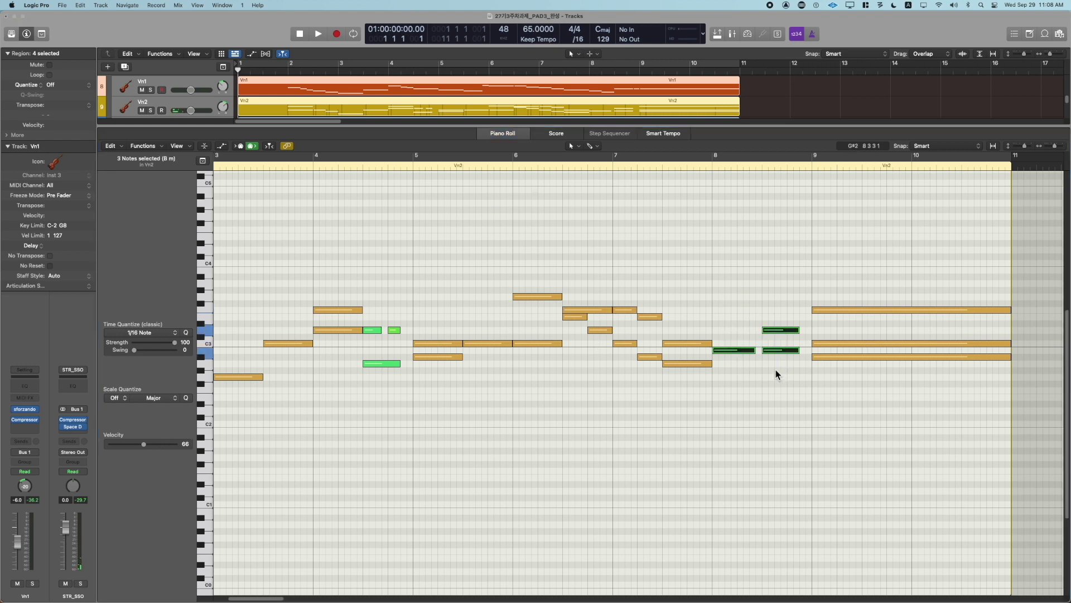
key(Return)
key(ctrl+v)
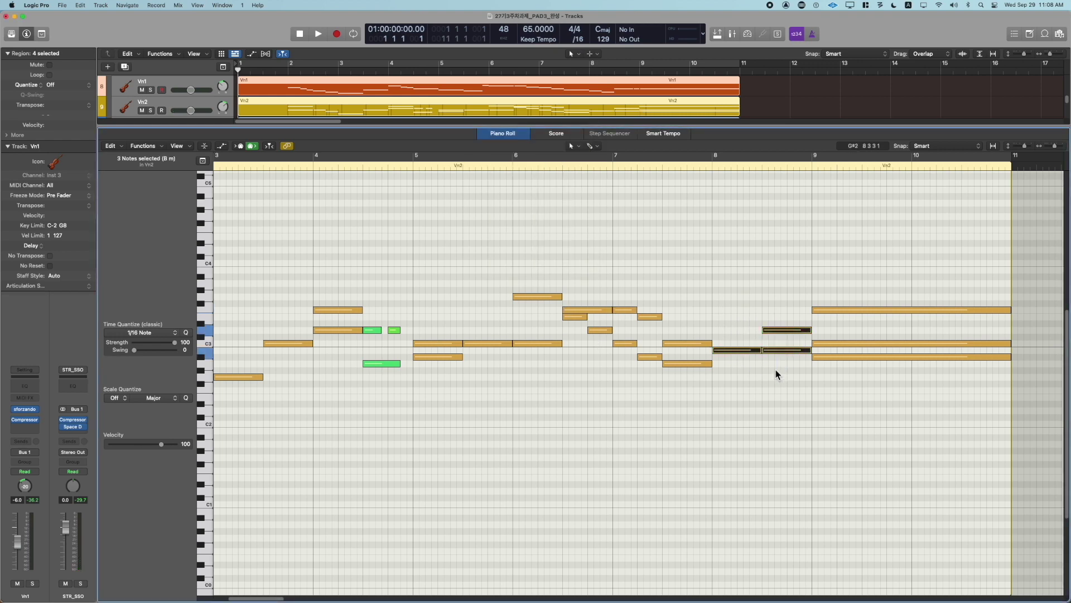
Make the two short upper Vn2 notes in the second half of bar 4 legato, at velocity 100
click(394, 324)
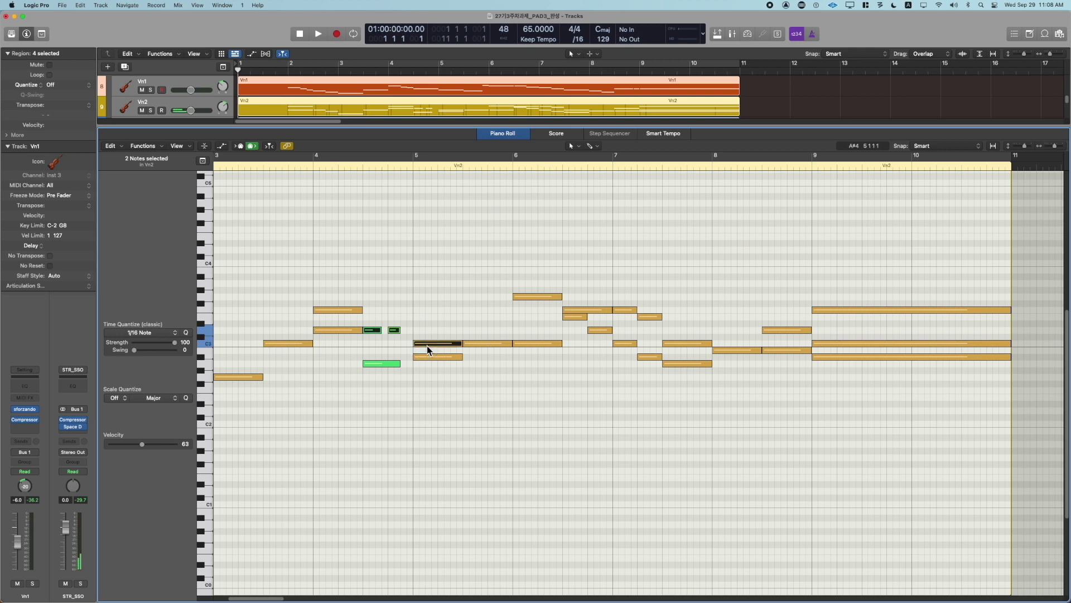
key(alt+shift+l)
key(ctrl+v)
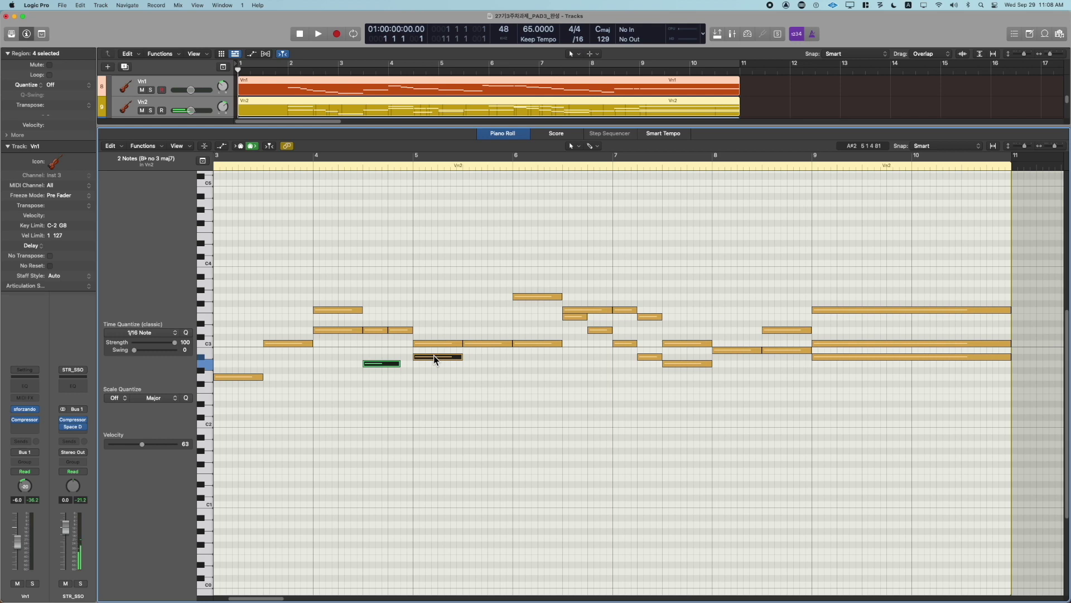
Extend the lower Vn2 note in the second half of bar 4 up to bar 5 with legato, at velocity 100
key(shift+backslash)
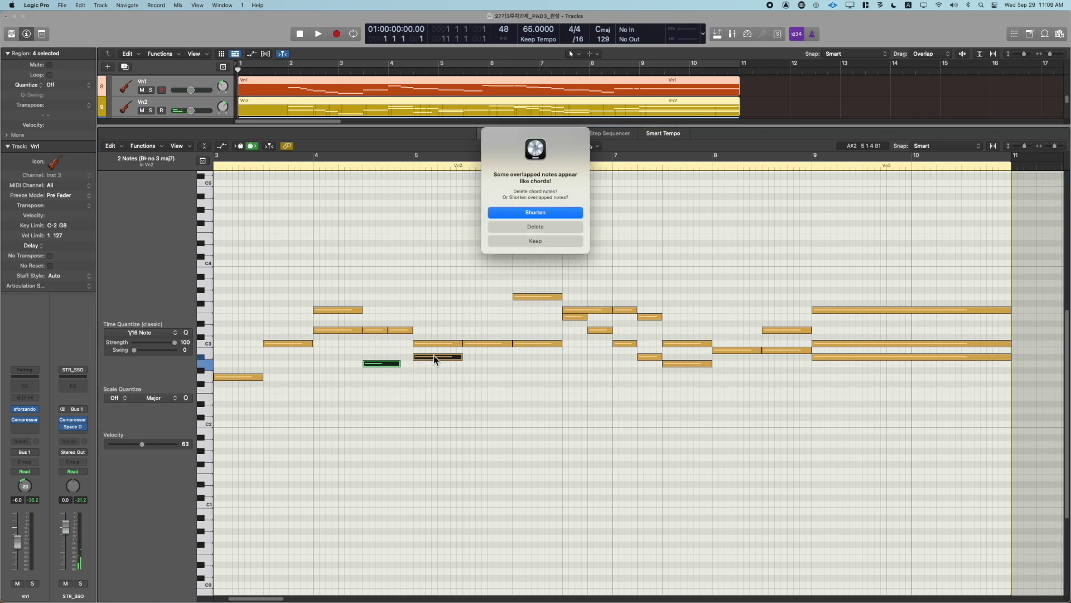
key(Return)
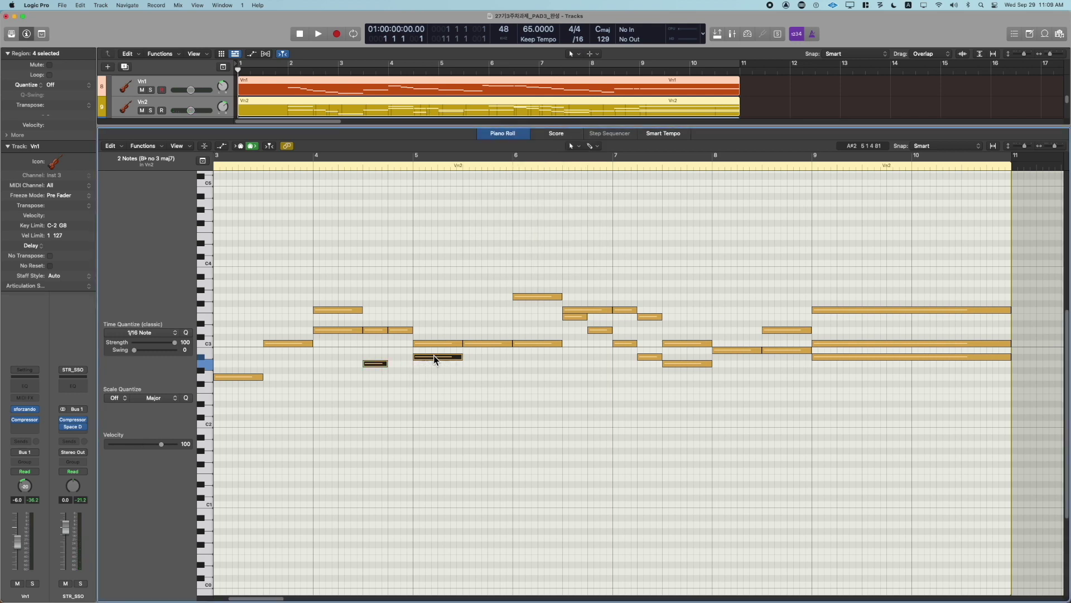
drag(375, 356, 429, 376)
key(shift+l)
click(427, 373)
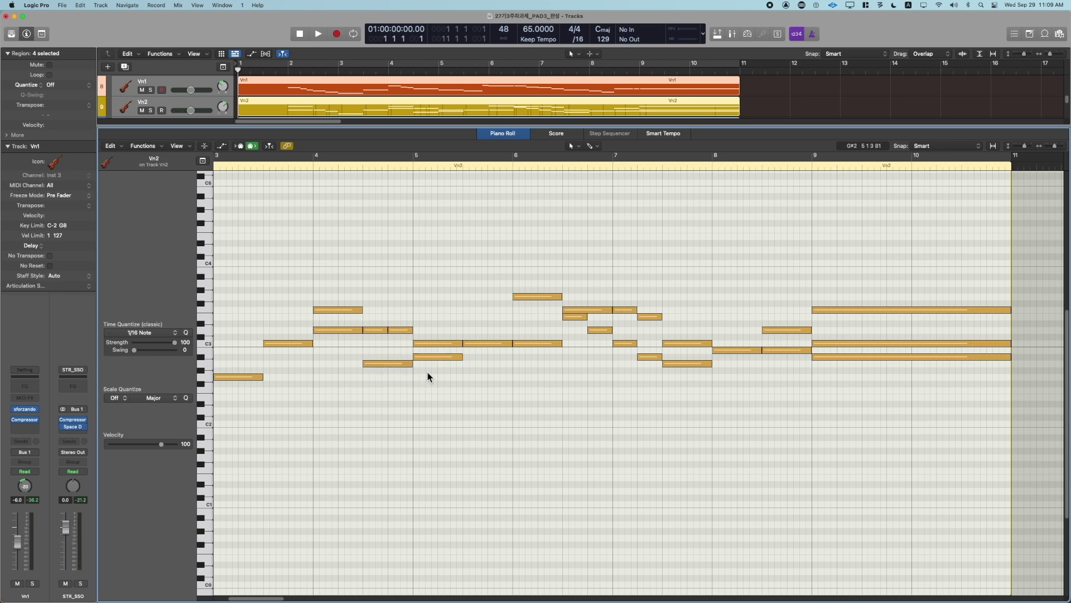
Color the notes of the four string regions by region and show the Vn2 region's Sustain automation
double_click(427, 373)
key(alt+super+c)
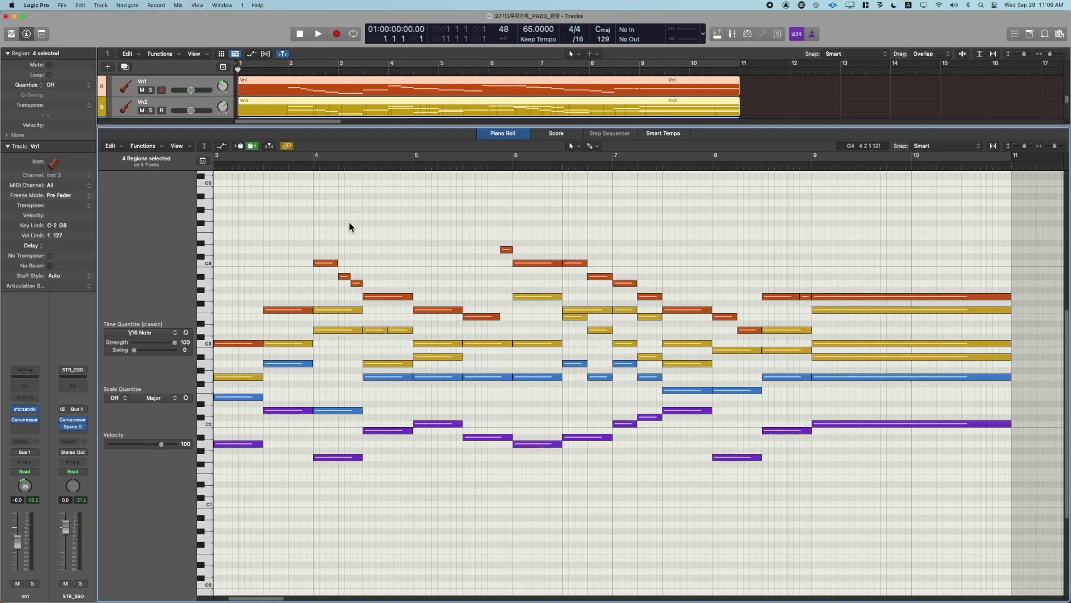
click(344, 310)
key(a)
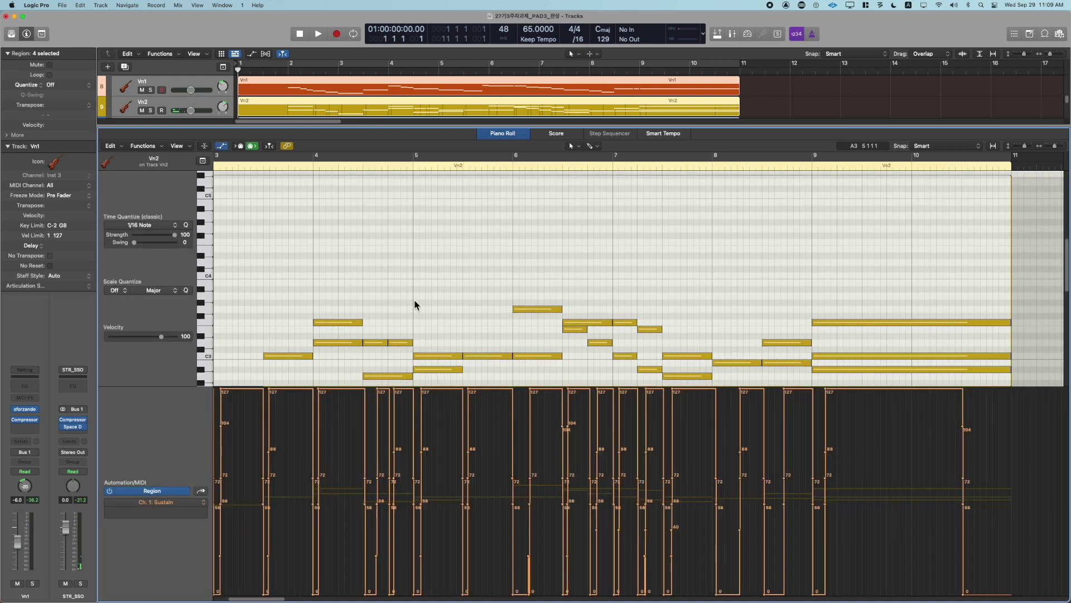
Delete the Vn2 region's Sustain automation points from bar 3 to the end
drag(303, 451, 1067, 453)
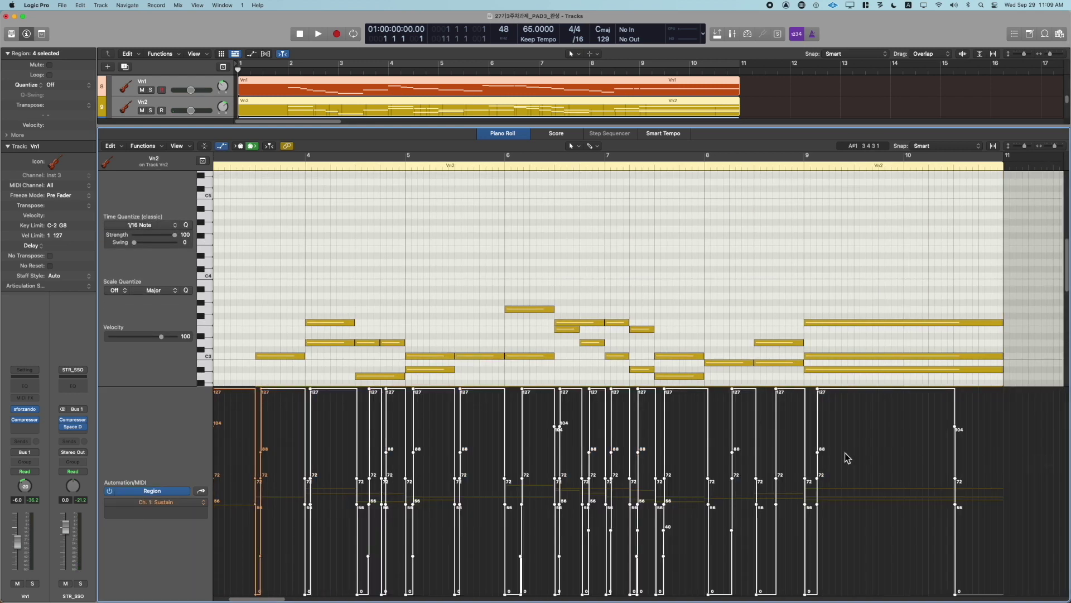
key(Delete)
drag(598, 459, 150, 466)
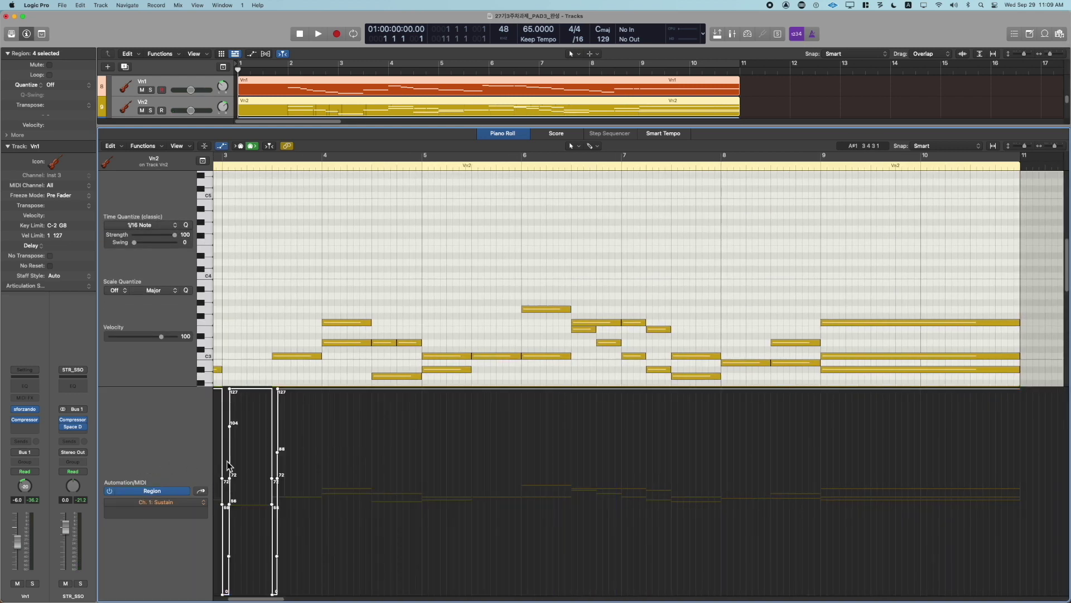
key(Delete)
Delete the remaining Vn2 Sustain automation points at the start of bar 2
scroll(315, 460, left, 10)
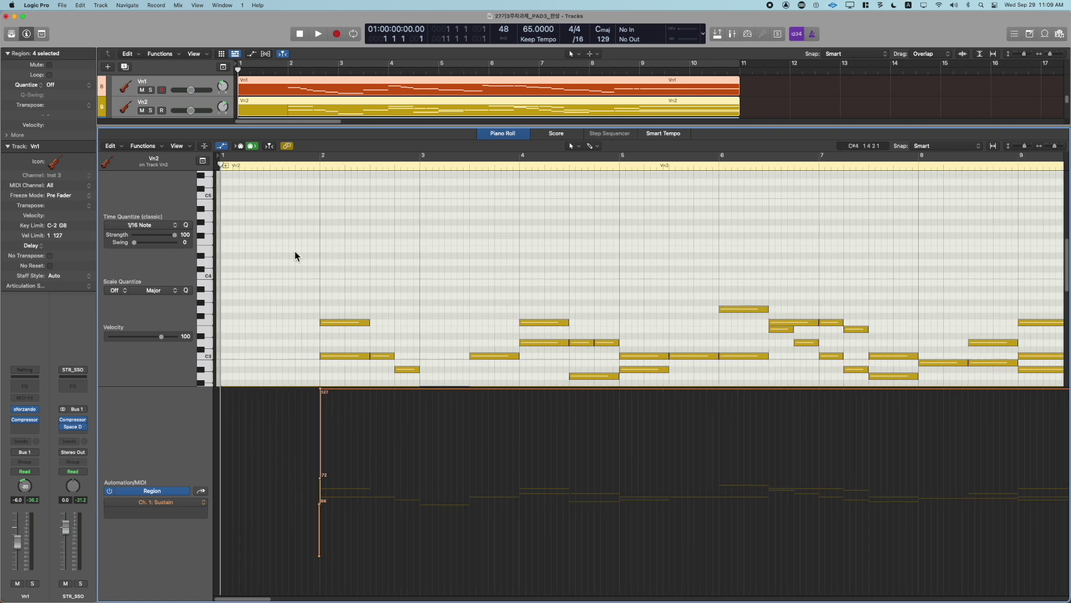
click(273, 148)
right_click(274, 148)
click(274, 149)
right_click(274, 149)
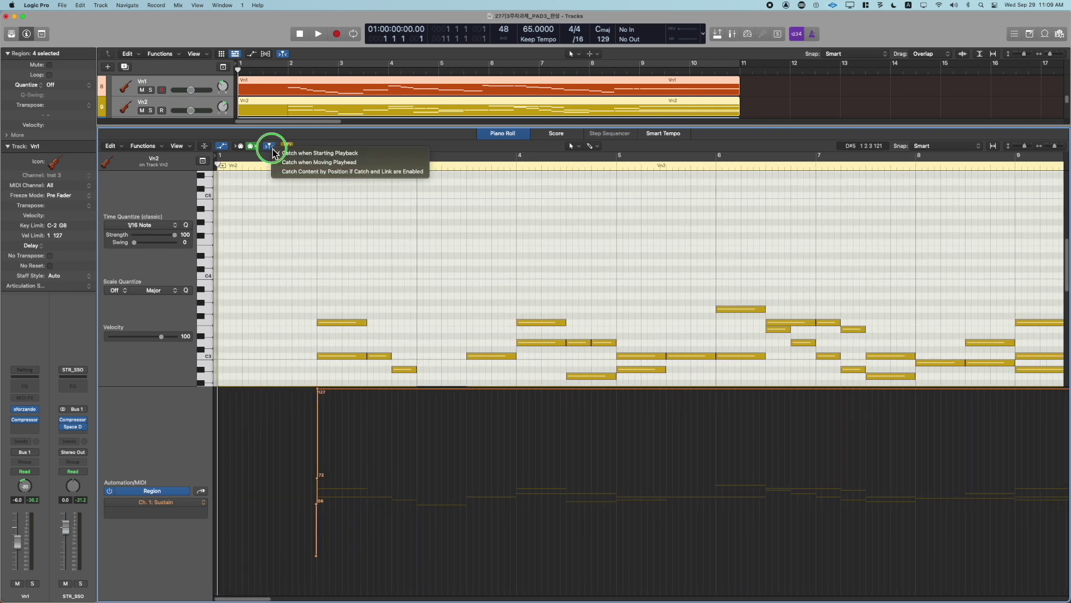
click(275, 162)
drag(359, 443, 263, 453)
key(Delete)
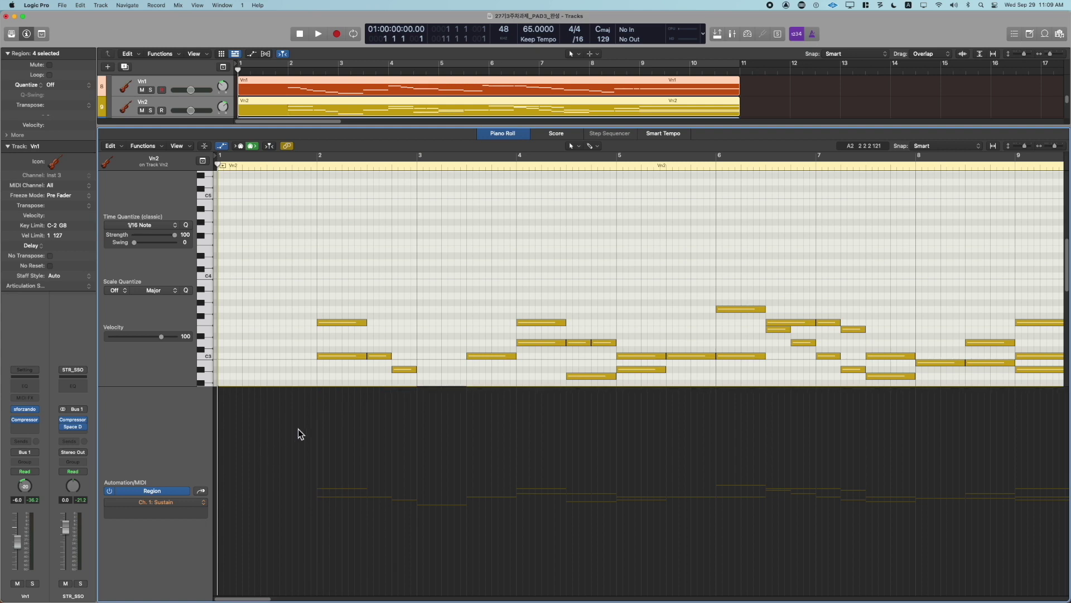
Close the note editor and delete the four empty Piano tracks above the STR_SSO stack
double_click(405, 287)
key(e)
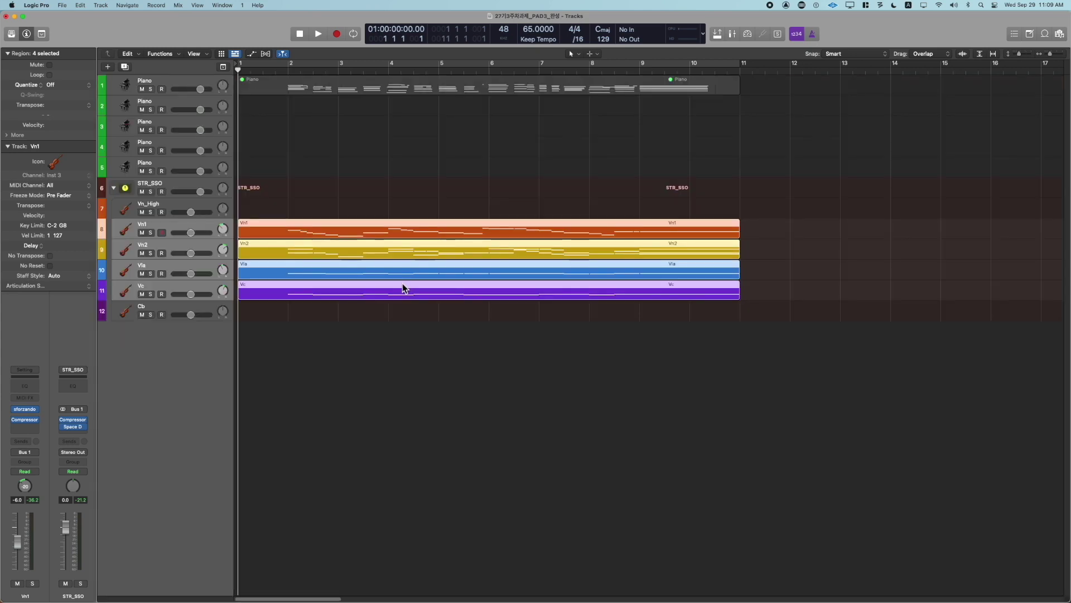
click(193, 105)
key(super+BackSpace)
key(super+BackSpace)
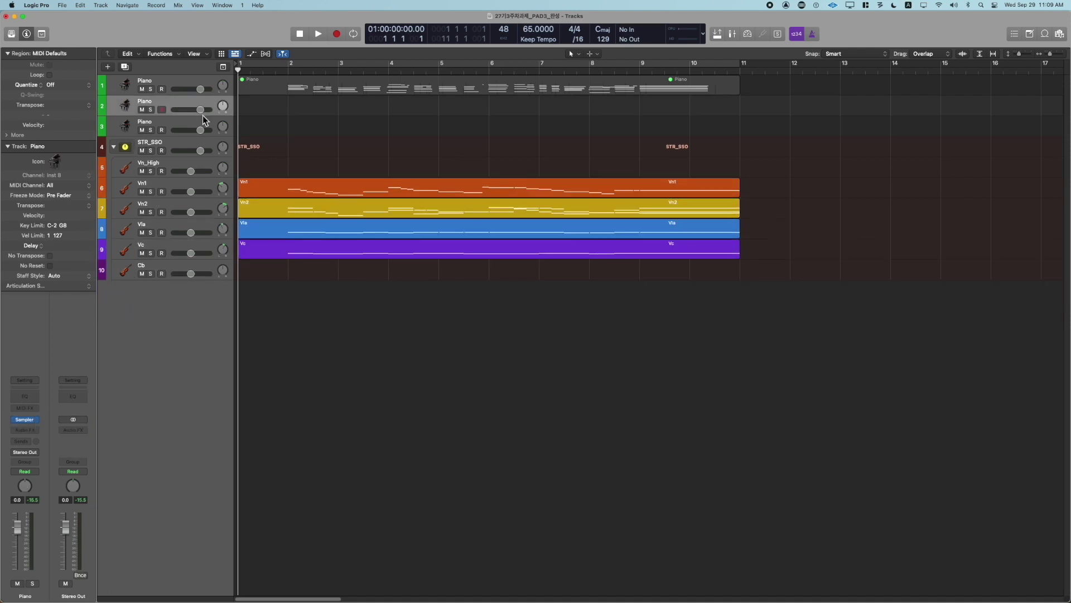
key(super+BackSpace)
key(super+BackSpace)
Open the Vn1, Vn2, Vla and Vc regions together in the Piano Roll and play them from bar 2
drag(311, 119, 307, 272)
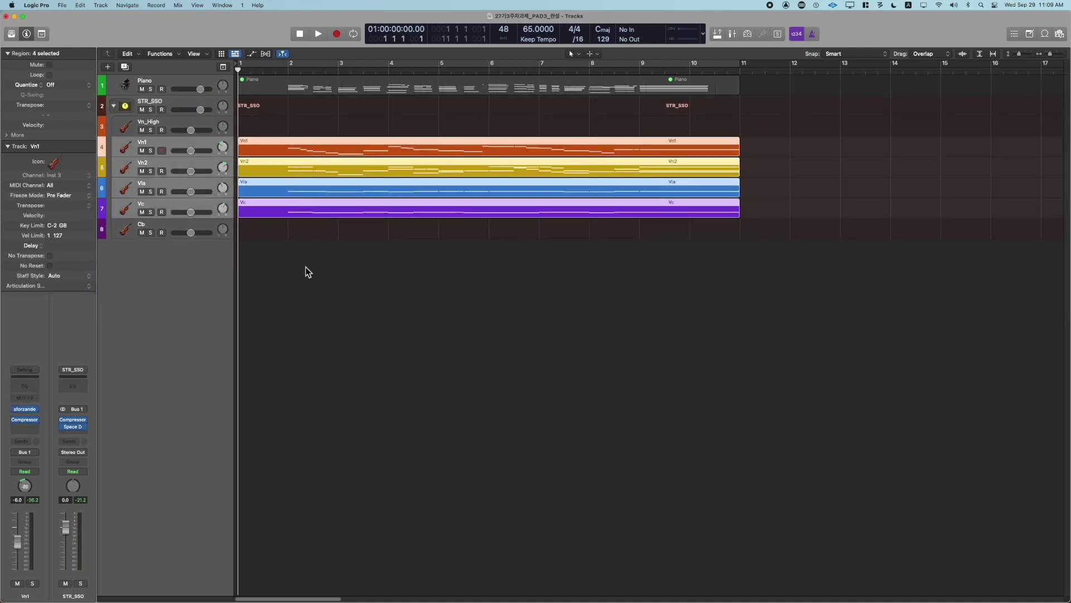
key(e)
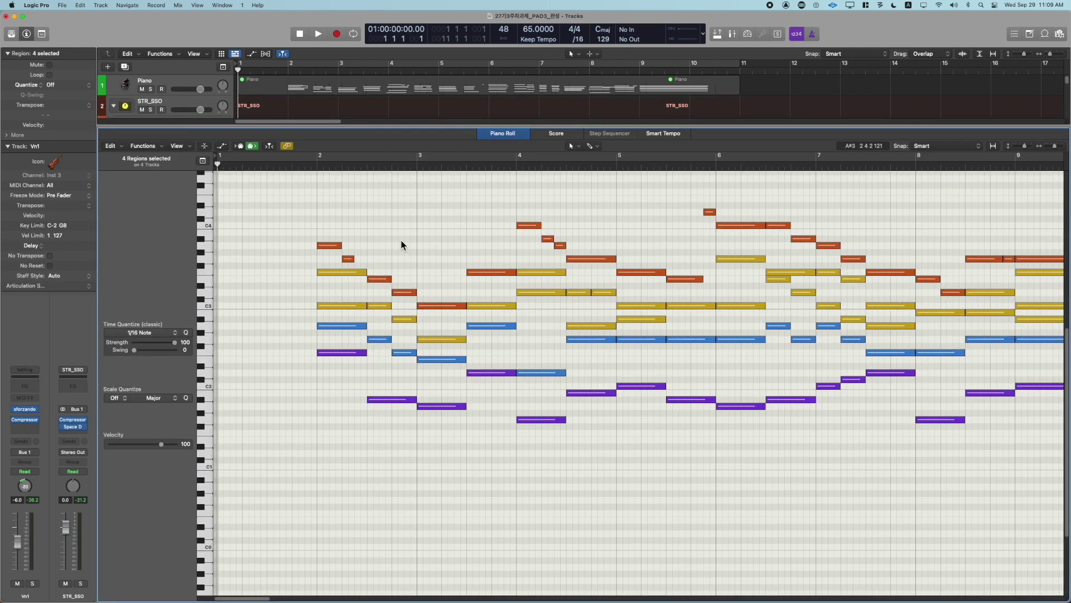
click(318, 168)
key(space)
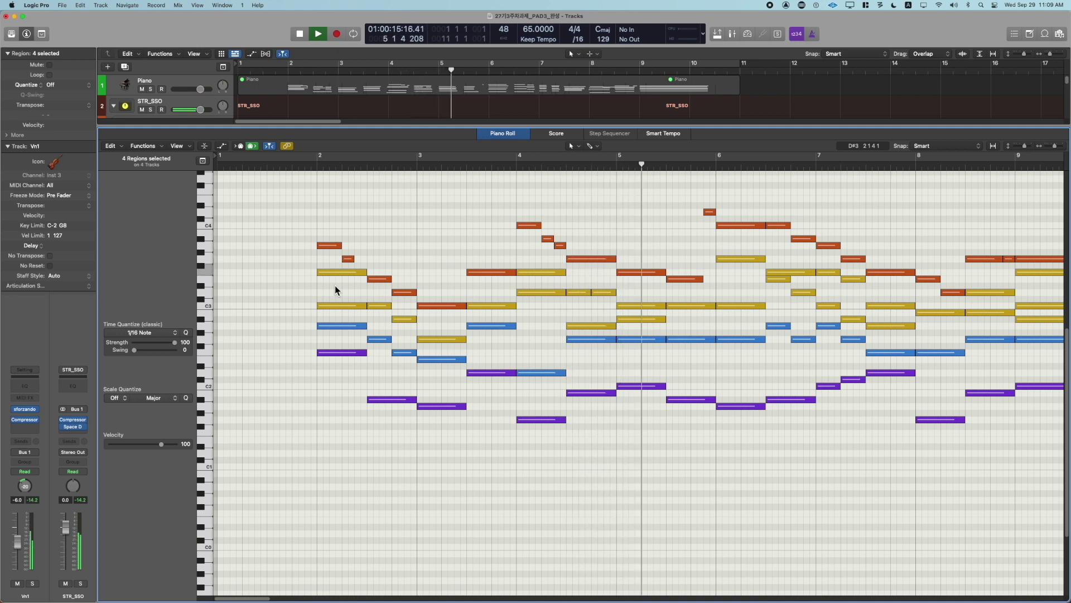
Split the Vn1 note on beat 3 of bar 4 at beat 4
key(super+Left)
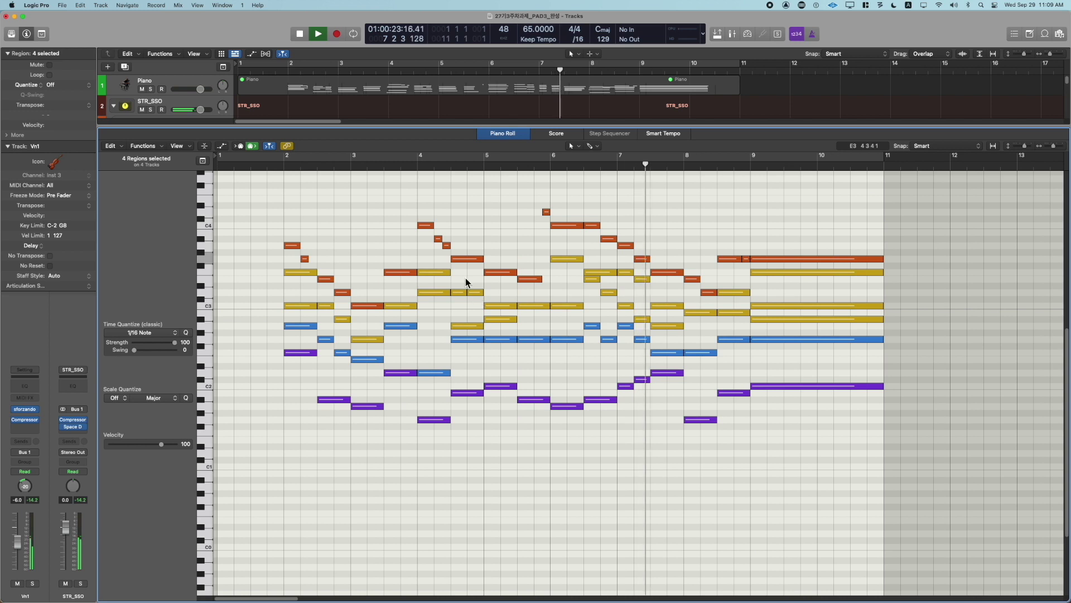
click(473, 258)
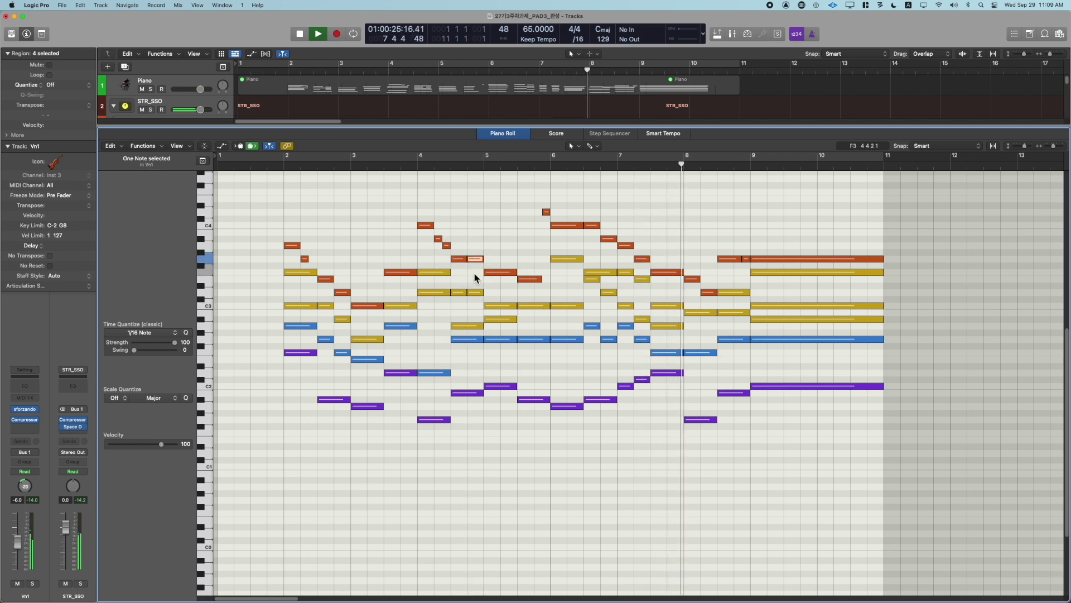
Replace the Vn1 note on beat 4 of bar 4 with the Vn2 D3 note from the same beat
key(Delete)
click(476, 292)
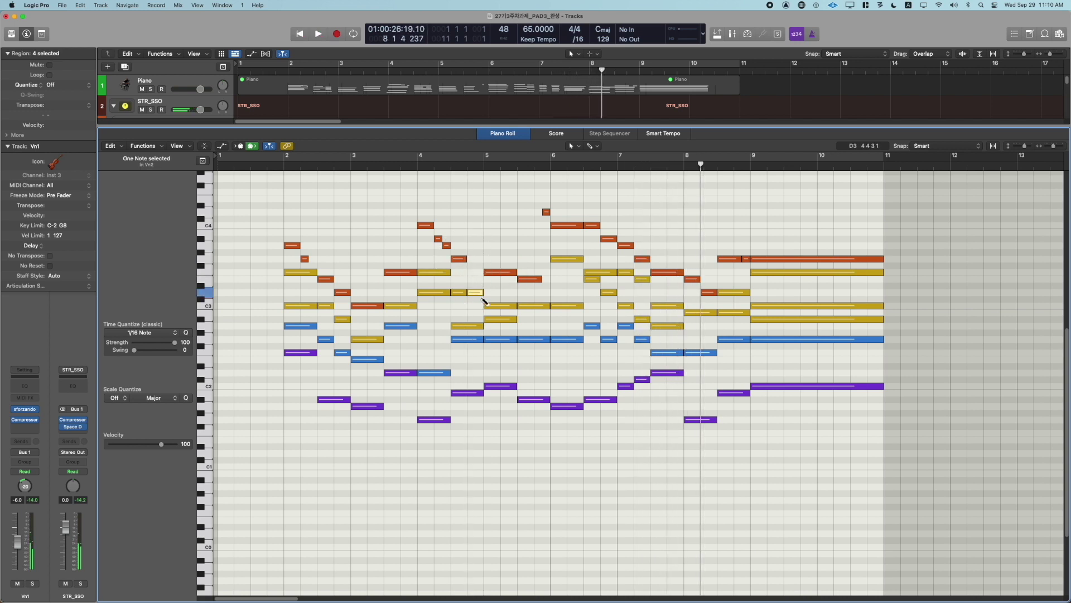
key(Delete)
double_click(459, 260)
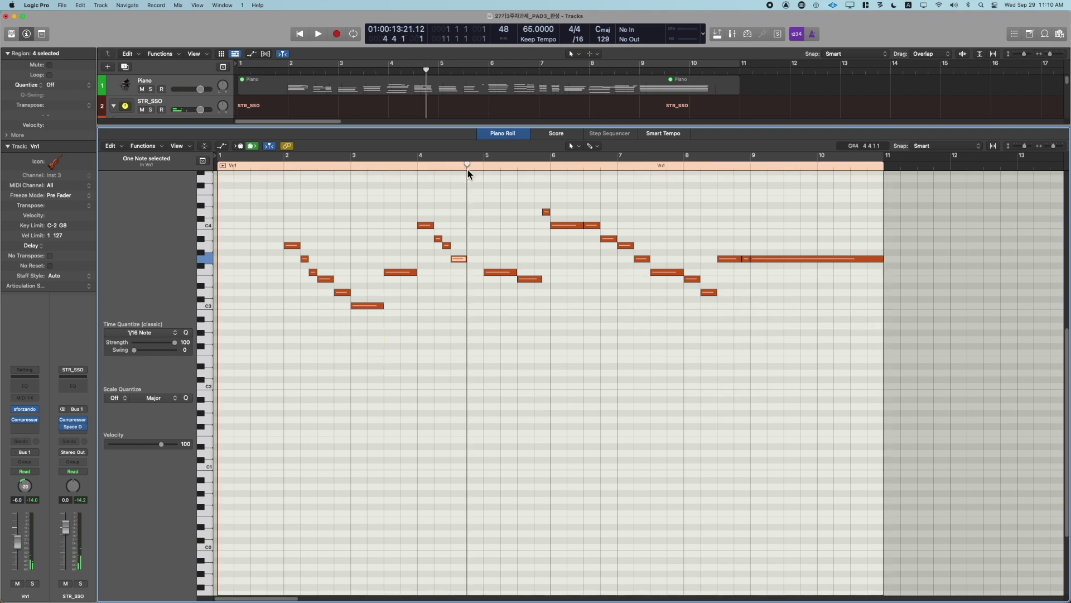
double_click(500, 306)
Play the four string regions together from bar 2 to the end
double_click(285, 166)
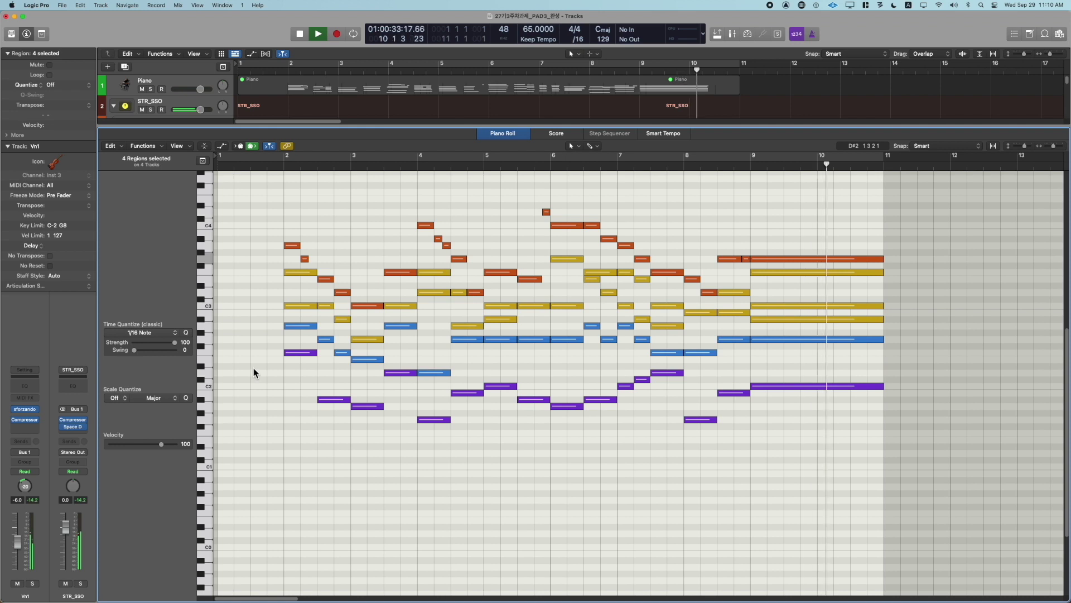
scroll(275, 369, up, 2)
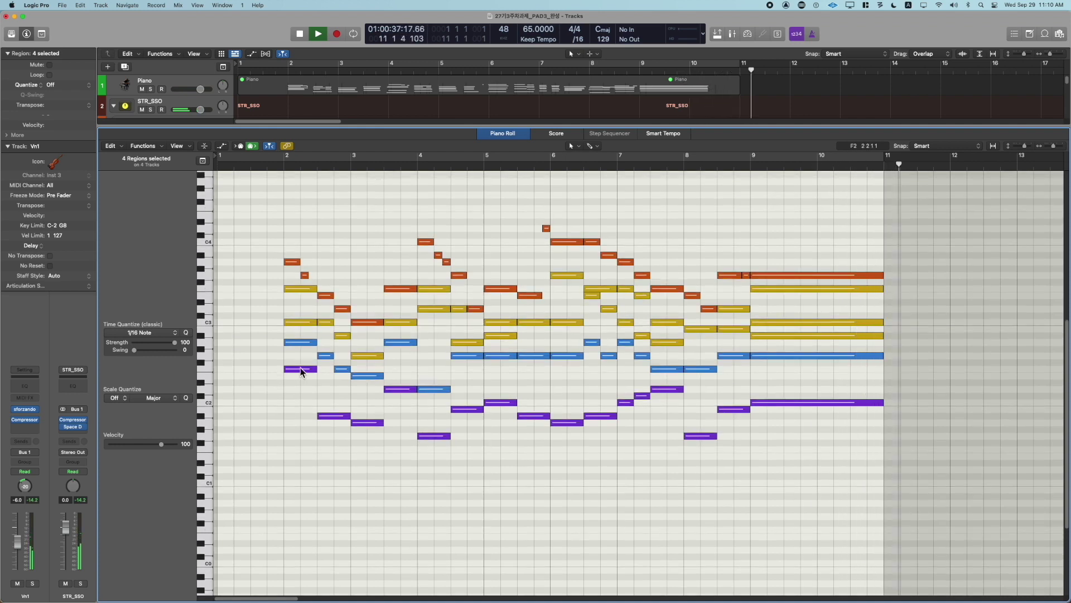
key(space)
scroll(466, 294, up, 4)
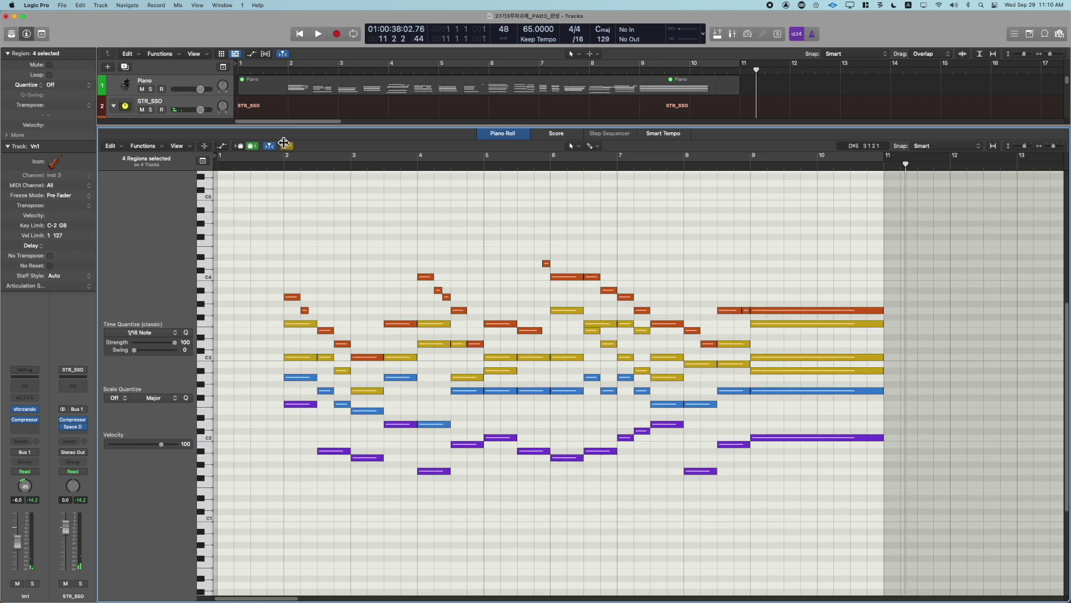
Open the Piano region together with the four string regions in the Piano Roll and play them through
click(256, 85)
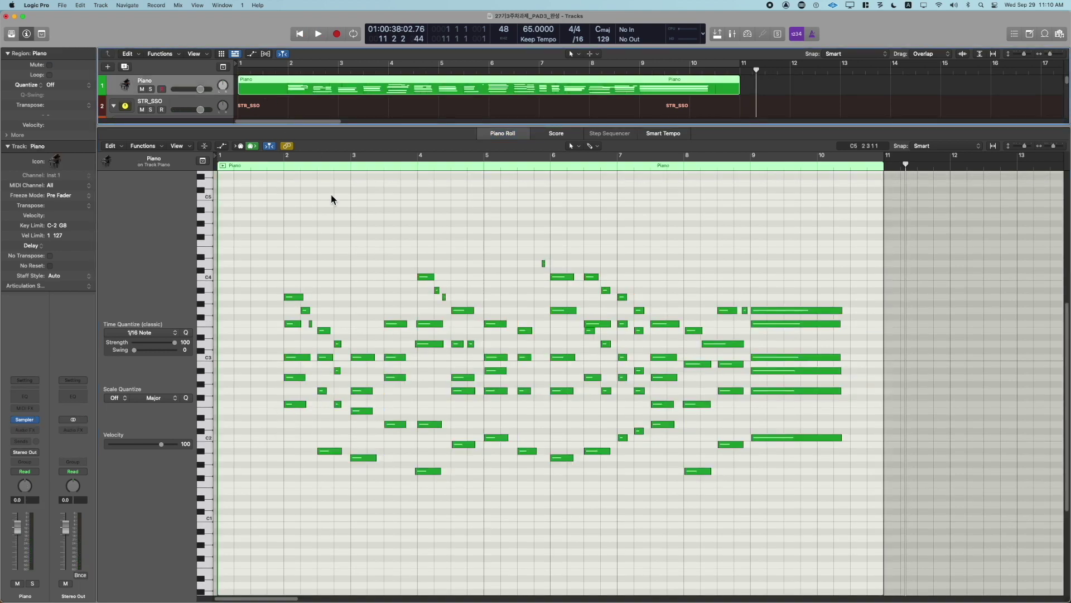
key(e)
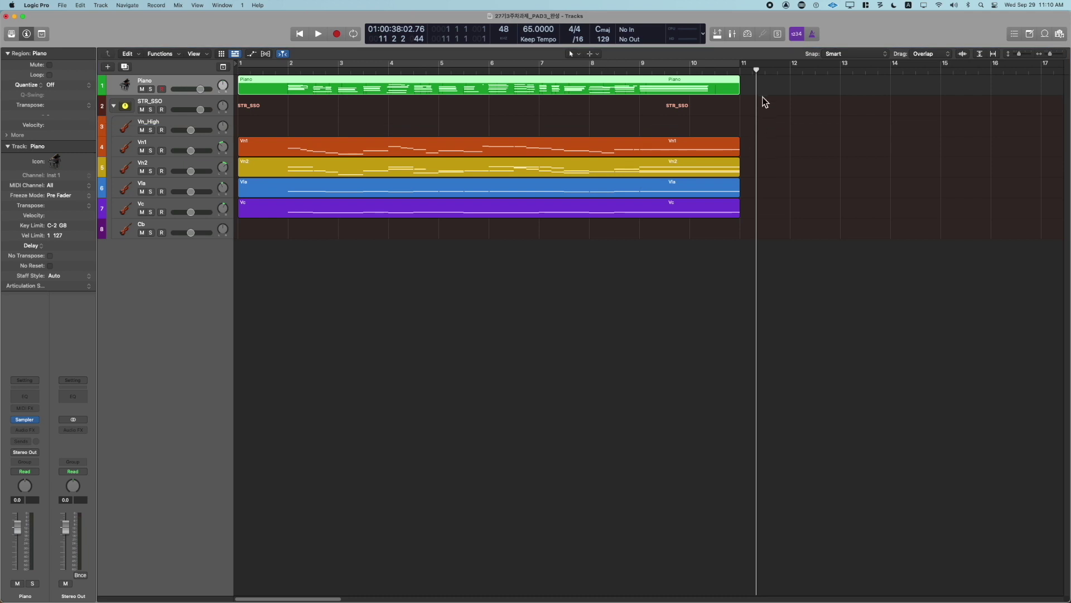
drag(770, 98, 603, 279)
key(e)
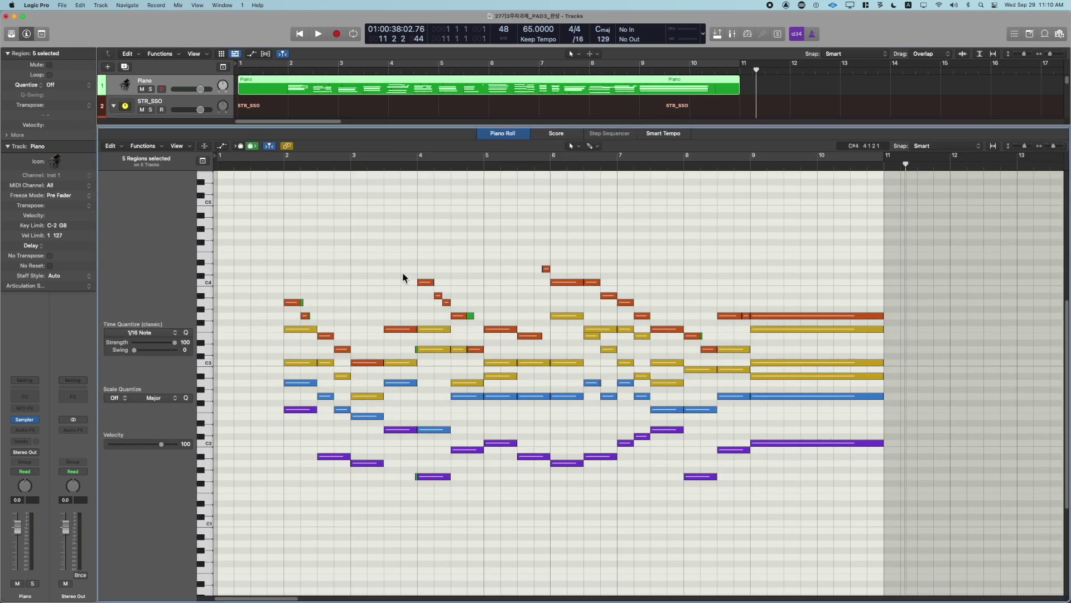
click(260, 170)
key(space)
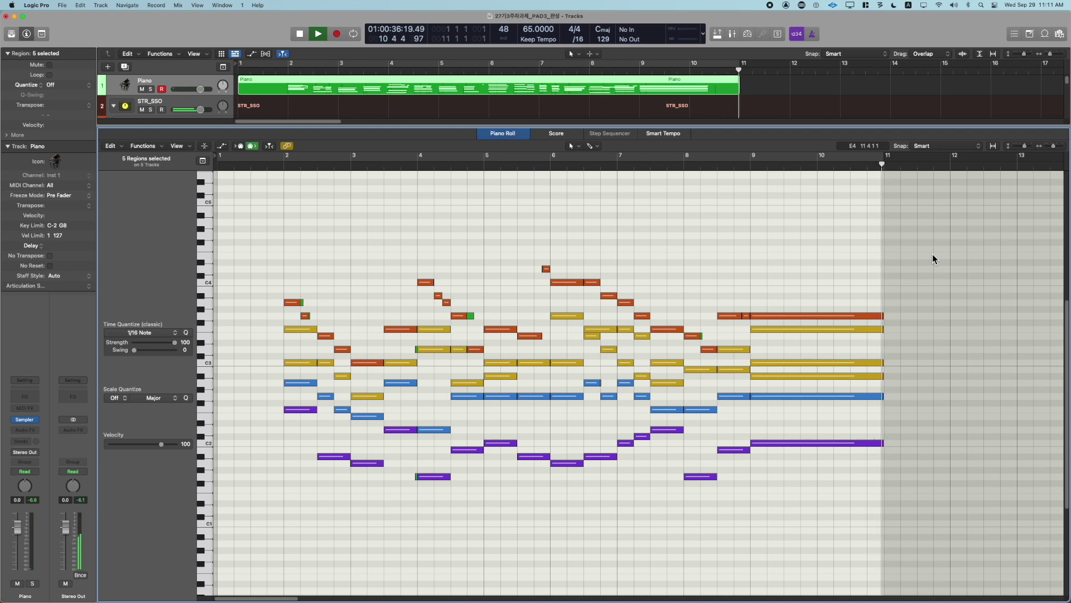
key(space)
Review the MIDI Chase options in the project settings and close the settings
key(alt+p)
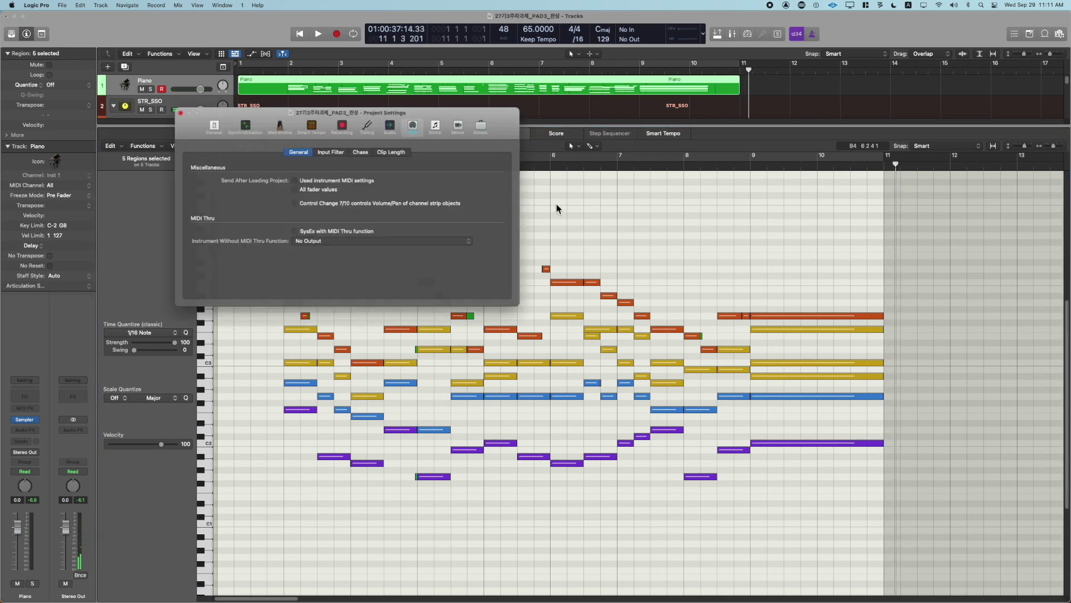
click(360, 149)
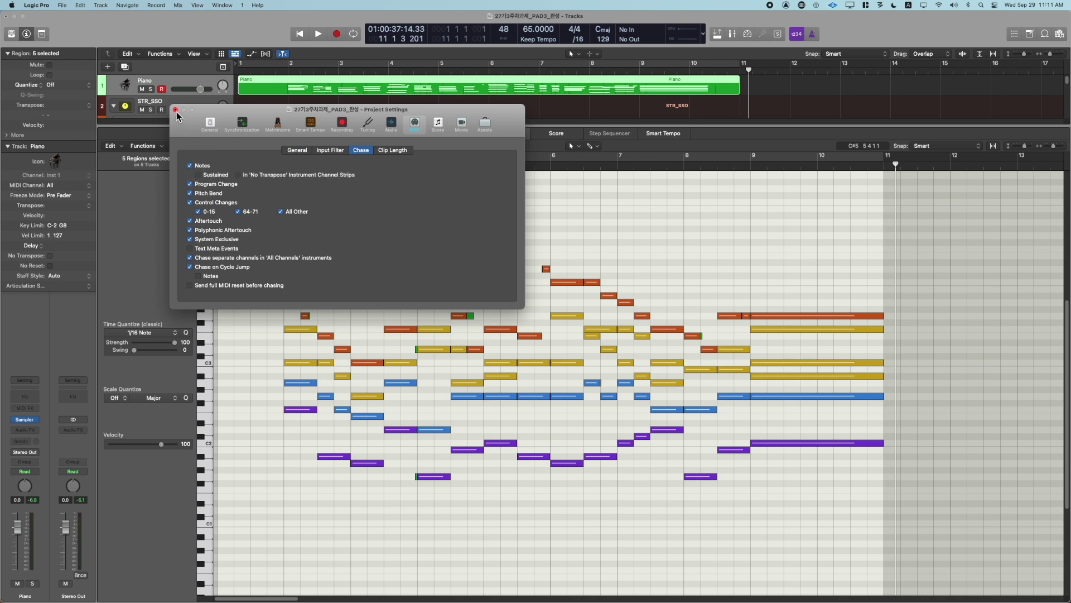
click(176, 111)
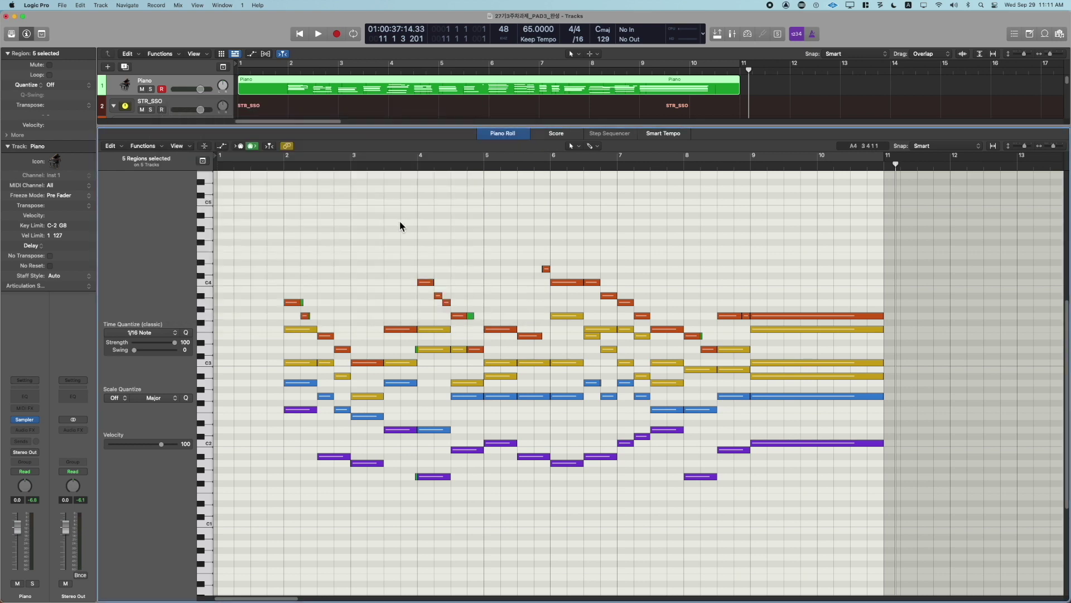
Select only the Vn1, Vn2, Vla and Vc regions and reopen them together in the Piano Roll
key(p)
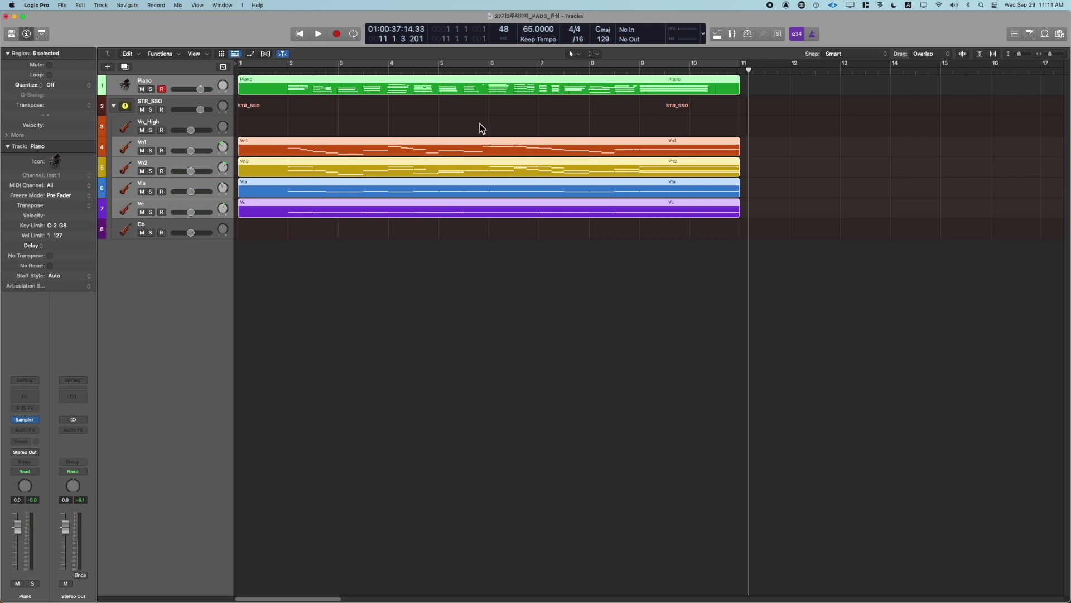
drag(487, 127, 468, 224)
key(t)
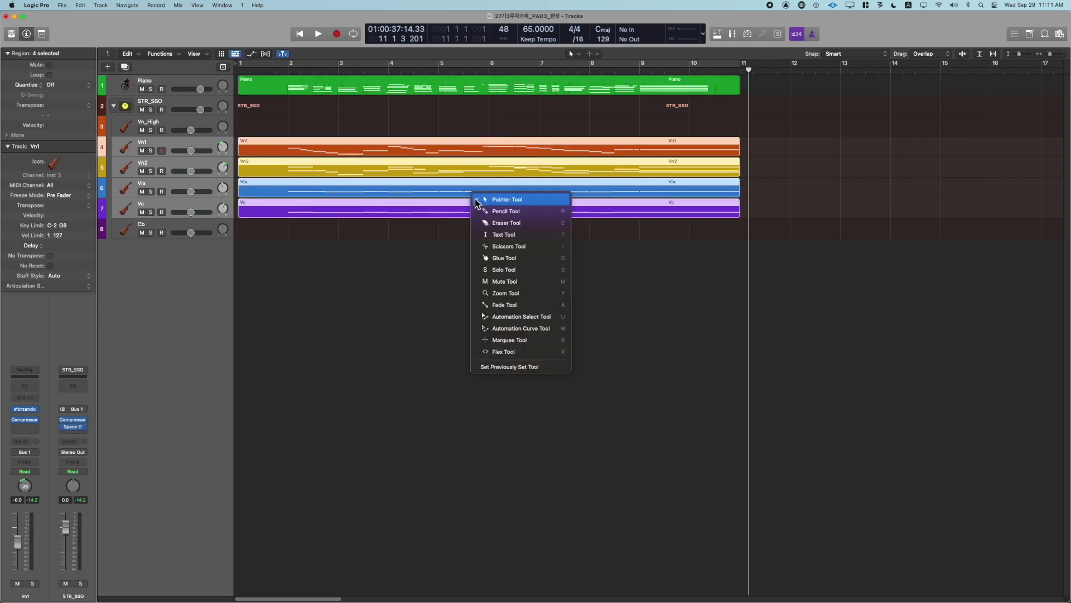
click(474, 202)
key(p)
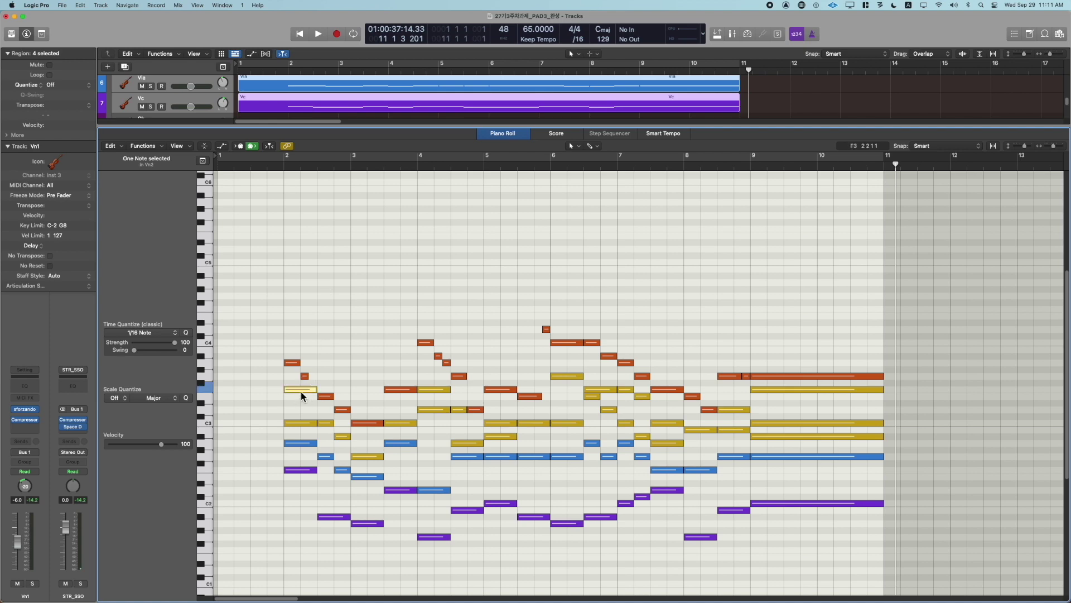
Thin out bar 2 by deleting both Vc notes and the opening Vn2 F3 and C3 notes, and start the first Vla note on beat 2
click(299, 443)
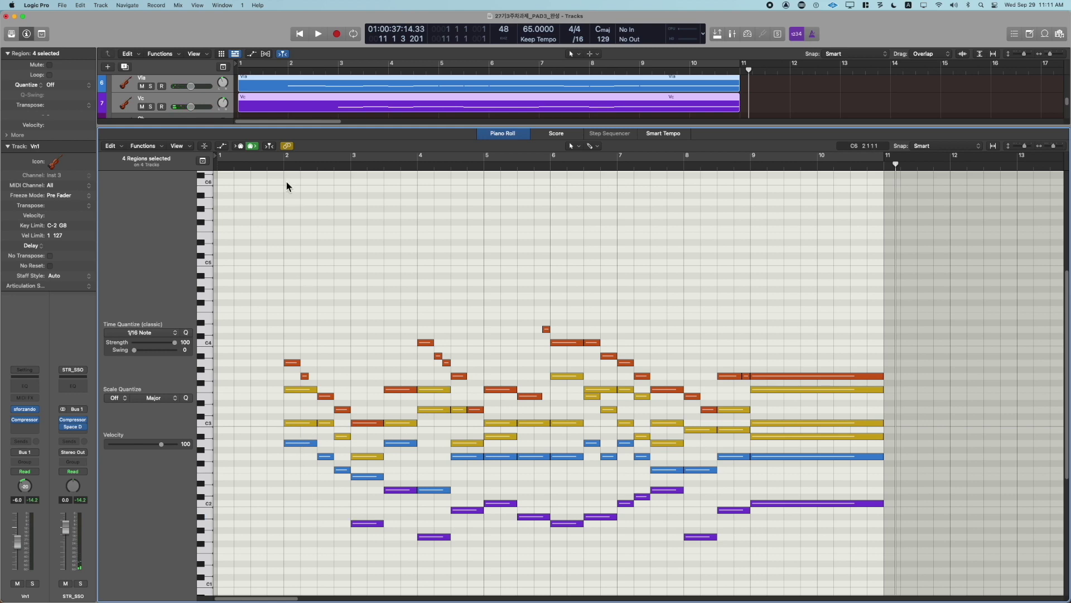
double_click(274, 162)
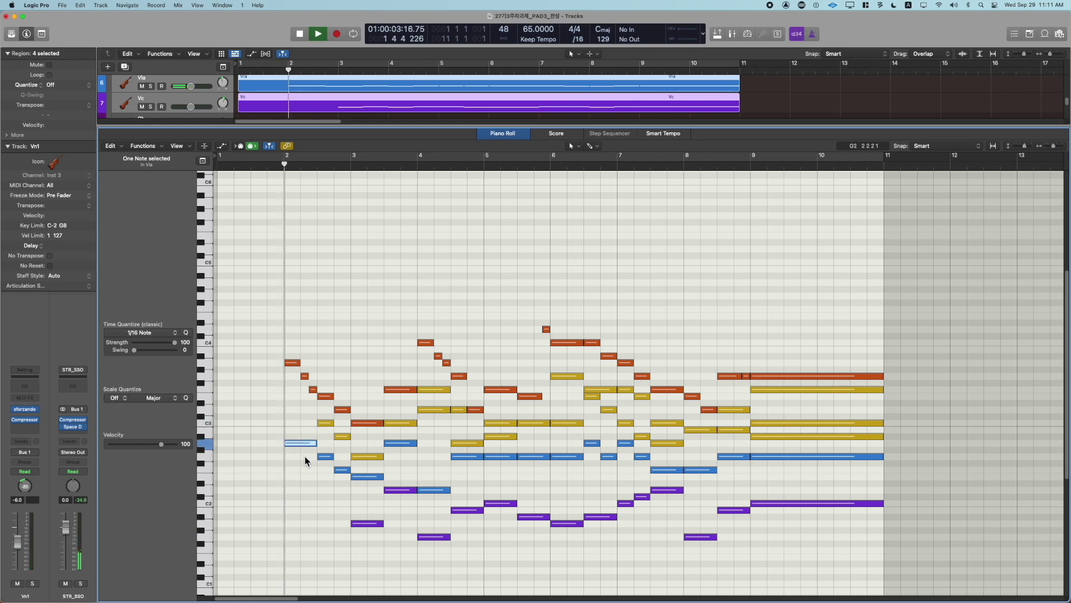
key(super+Right)
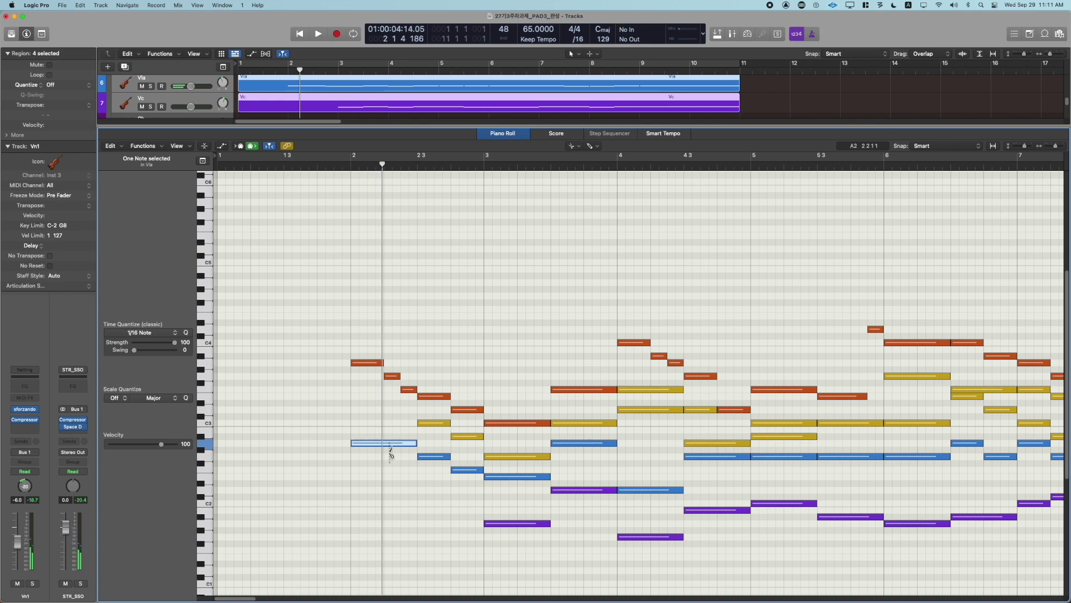
key(BackSpace)
key(space)
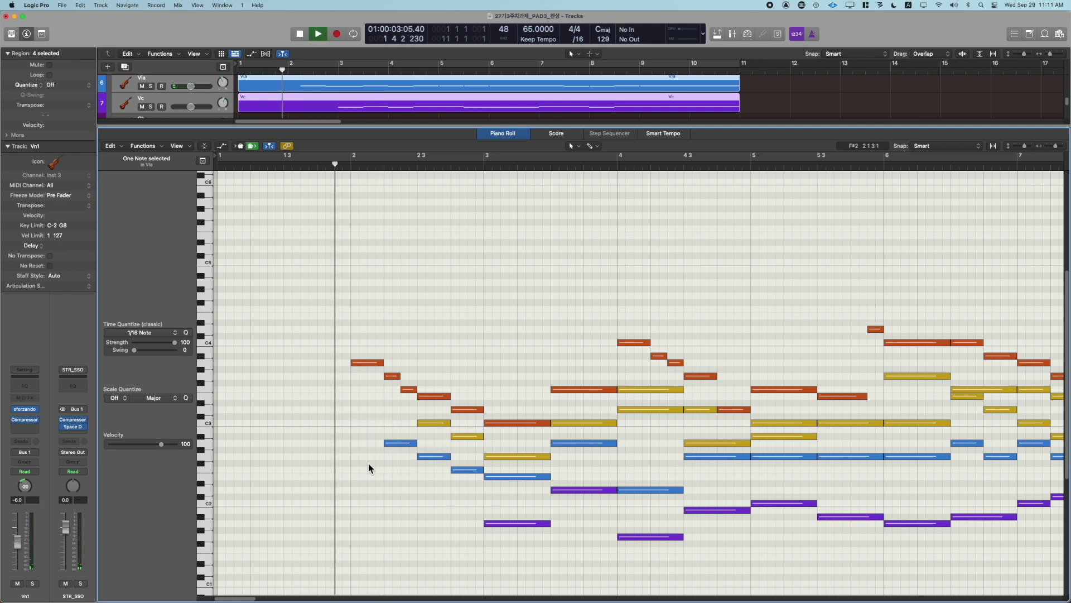
scroll(367, 464, down, 5)
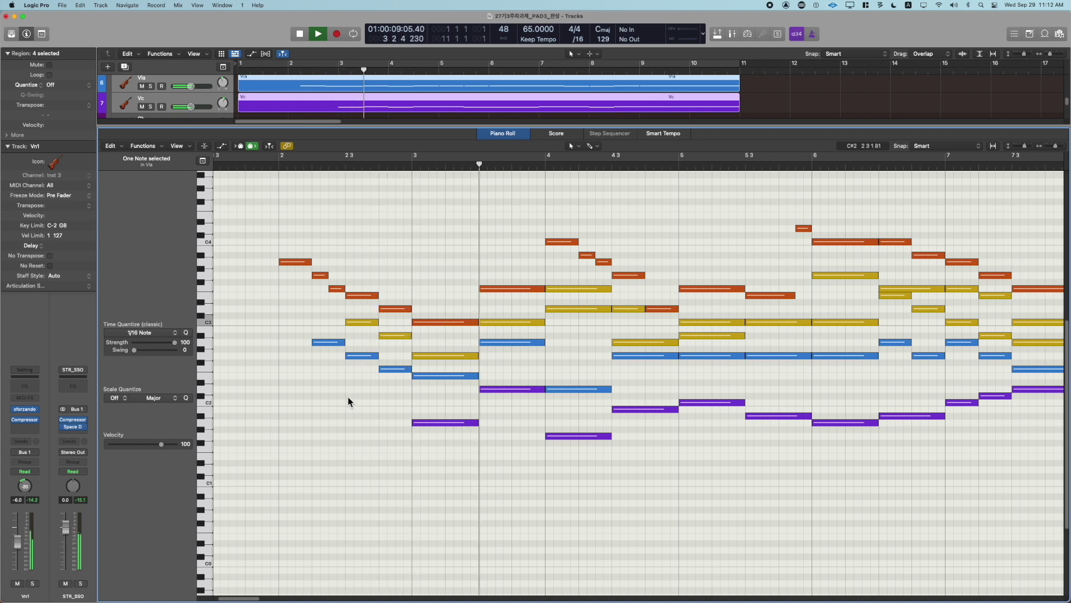
key(space)
Split the Vn2 A#2 note on beat 4 of bar 2 in half, lower its second half to A2 and set both to velocity 127
super+click(396, 336)
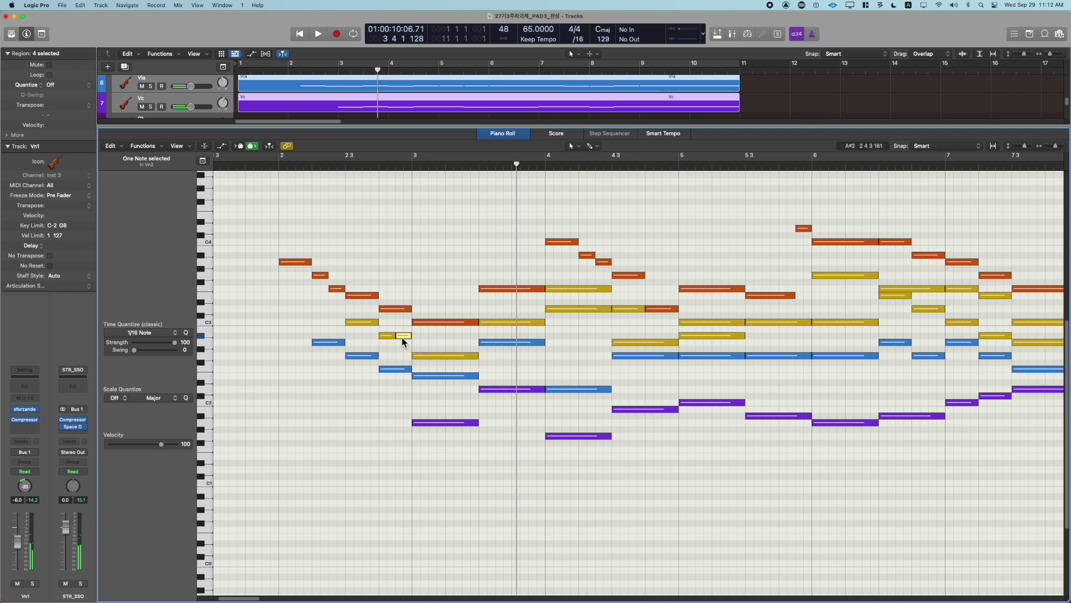
drag(402, 336, 403, 342)
click(394, 350)
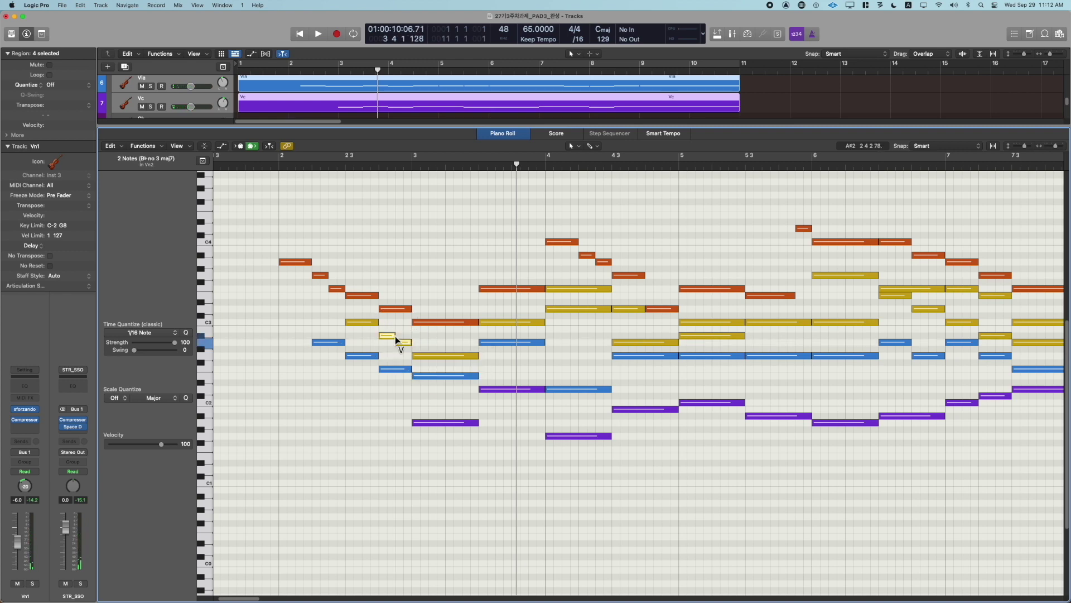
Play the strings through the edited opening, and replay them from the start of bar 4
key(space)
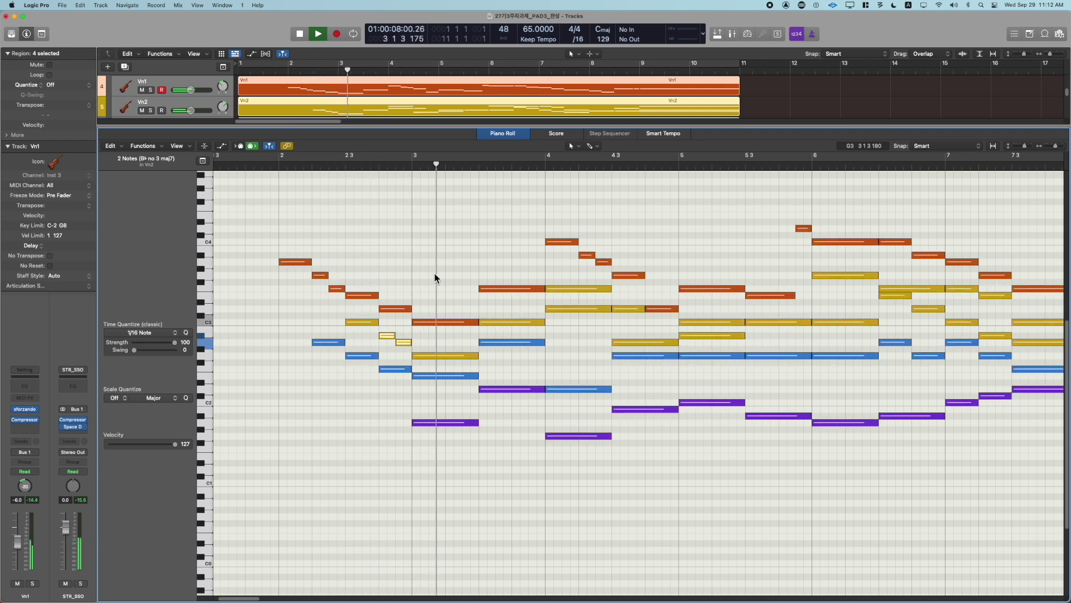
click(435, 278)
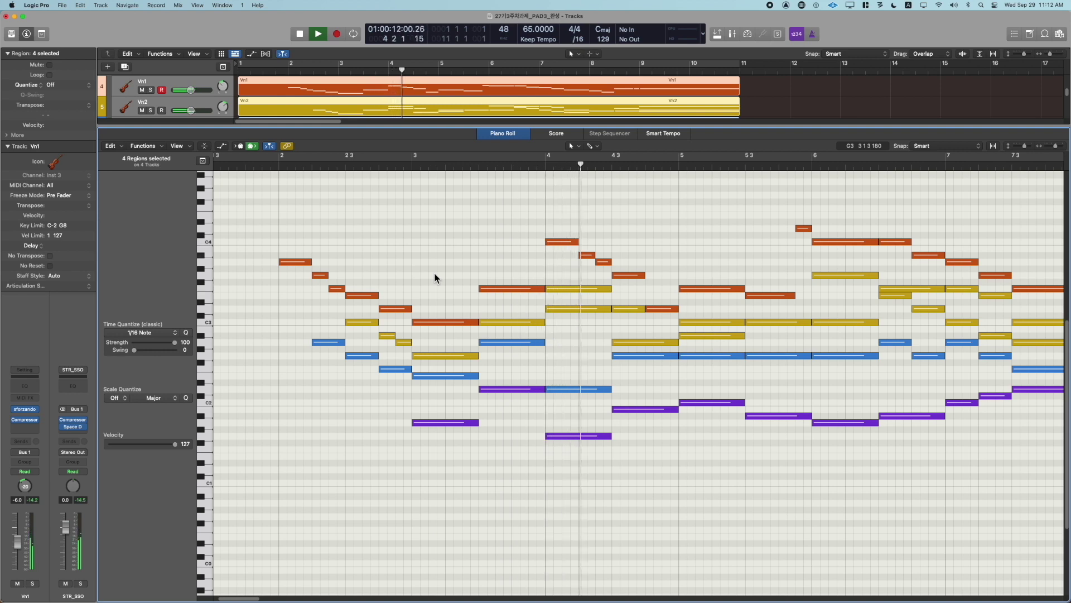
click(545, 200)
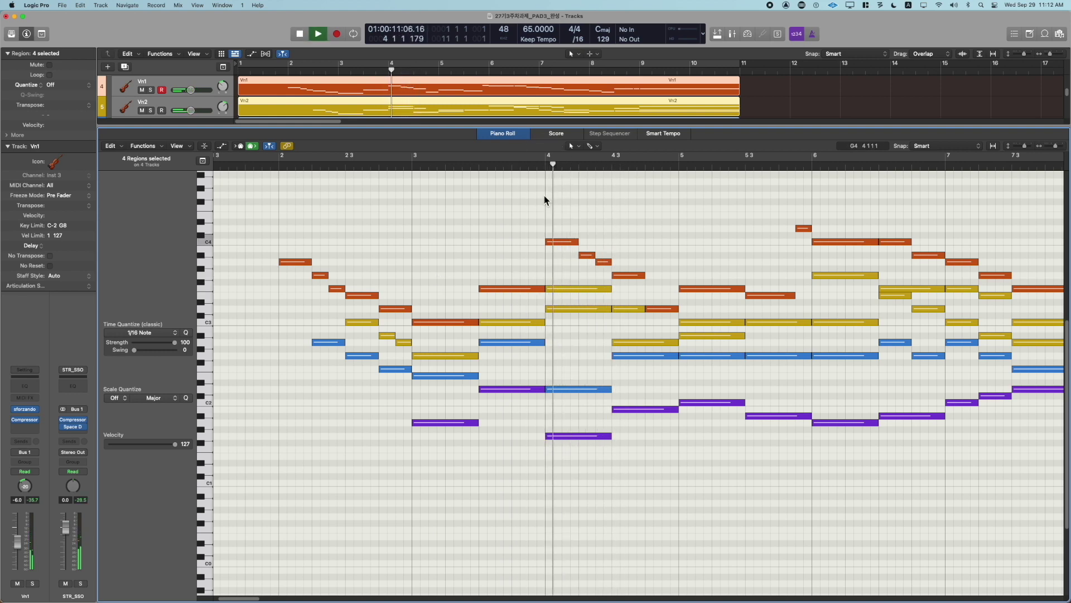
click(551, 245)
key(space)
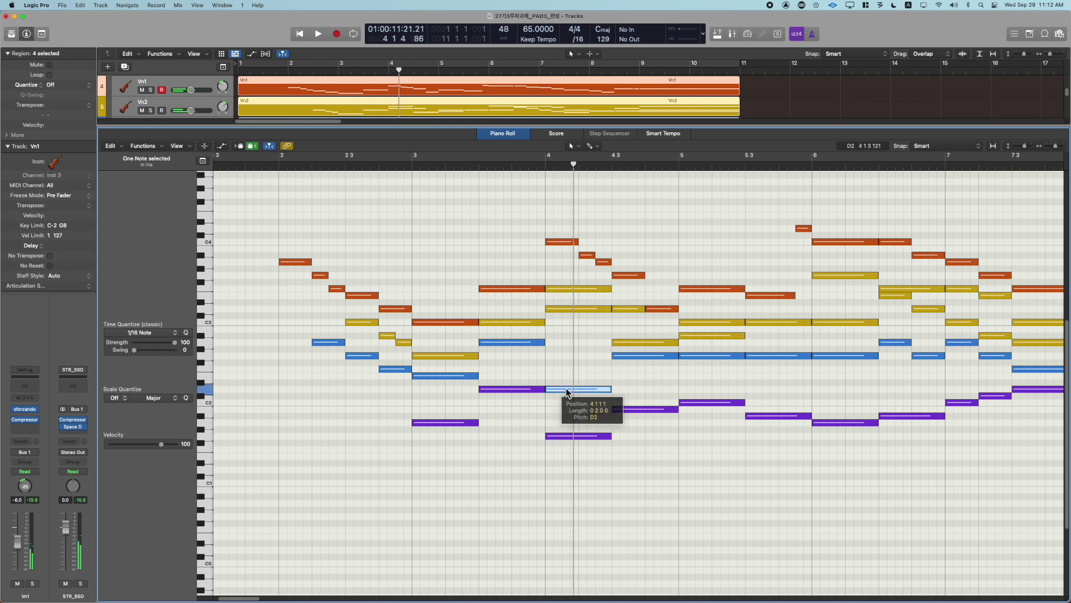
Isolate the Vla region in the Piano Roll to examine its whole line, and return to all four string regions
double_click(567, 390)
key(super+Left)
key(super+Left)
key(super+Left)
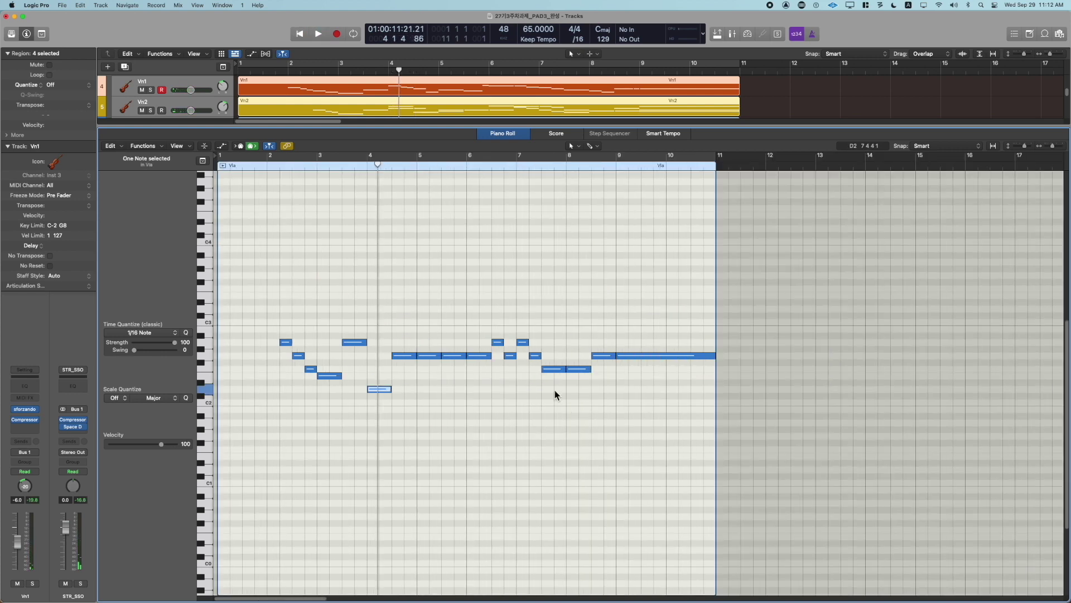
drag(356, 417, 357, 417)
right_click(406, 409)
click(405, 409)
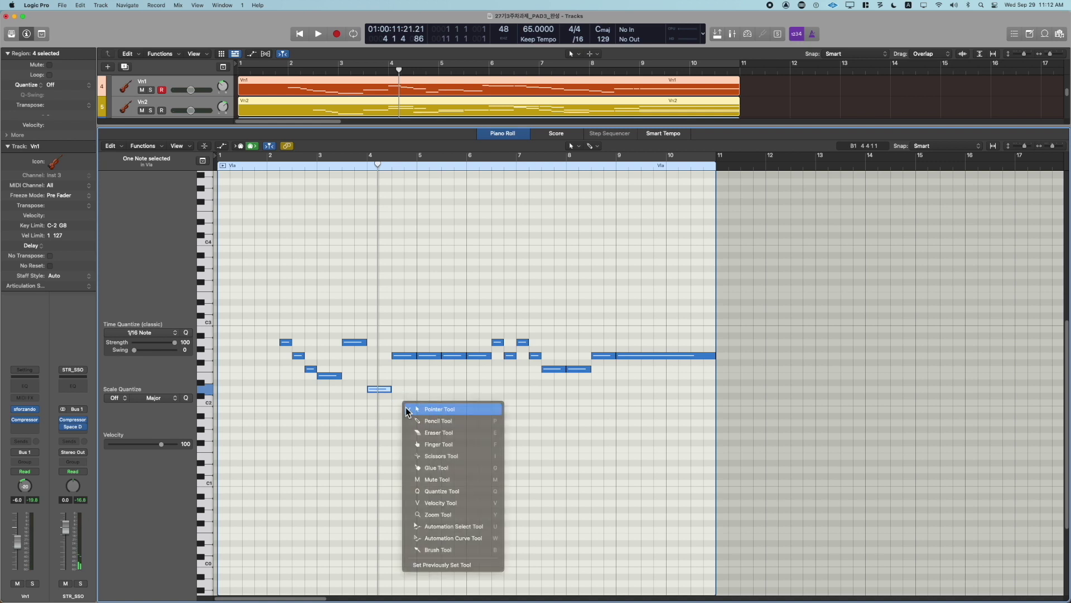
double_click(405, 409)
key(super+Right)
key(super+Right)
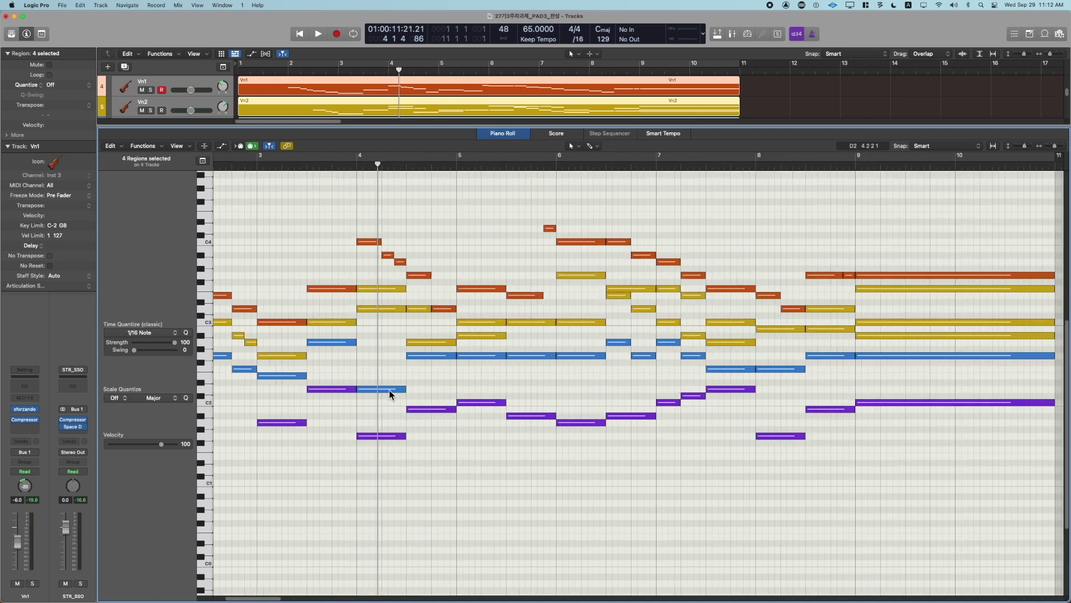
Raise the Vla D2 note at the start of bar 4 to F2 and delete the Vn2 F3 note on the same beat
drag(389, 390, 389, 370)
click(389, 309)
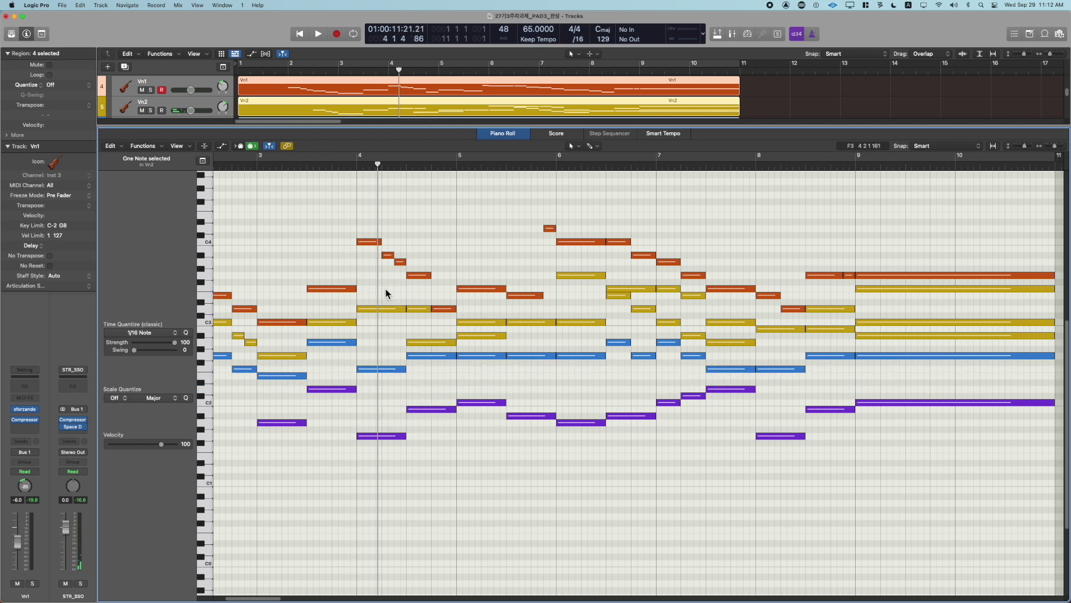
Play the strings from bar 3 to the end of bar 4
scroll(386, 289, left, 3)
click(313, 168)
key(space)
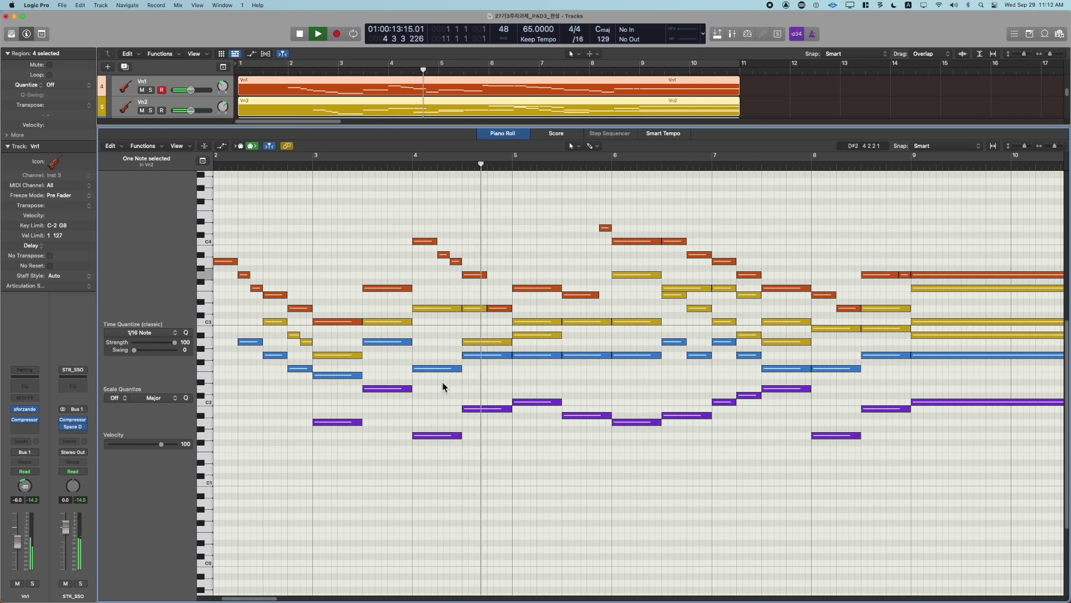
key(space)
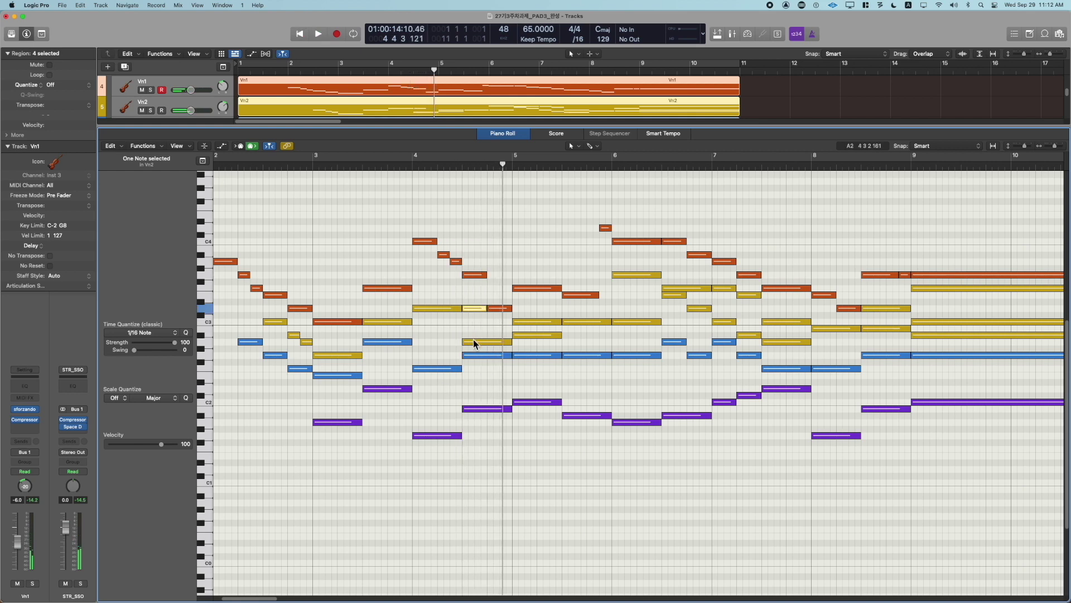
Isolate the Vn2 region in the Piano Roll to examine its bar 4 notes, and return to all four string regions
double_click(474, 342)
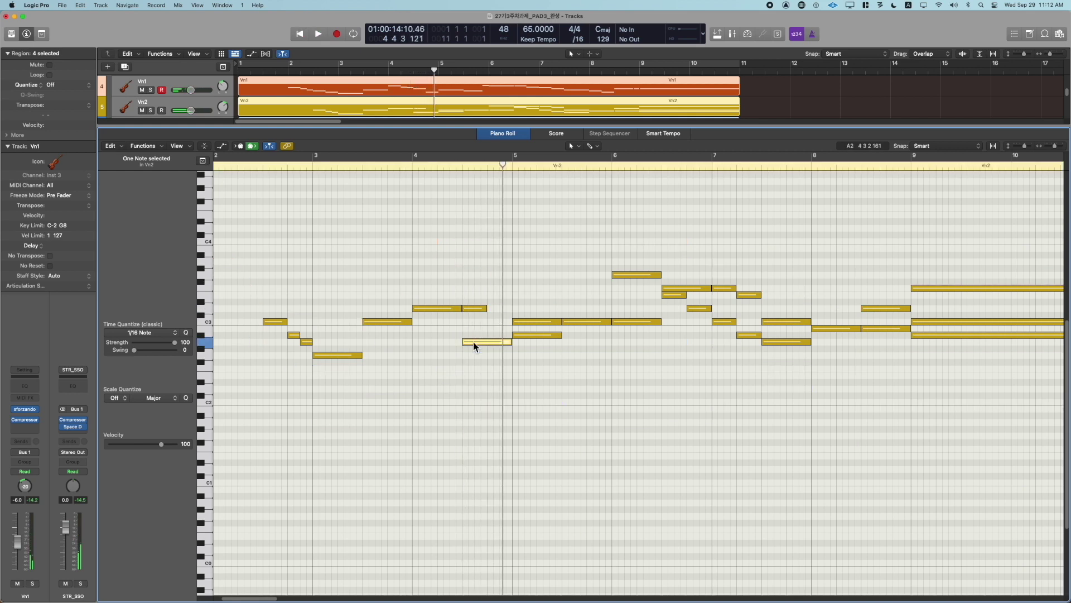
click(474, 308)
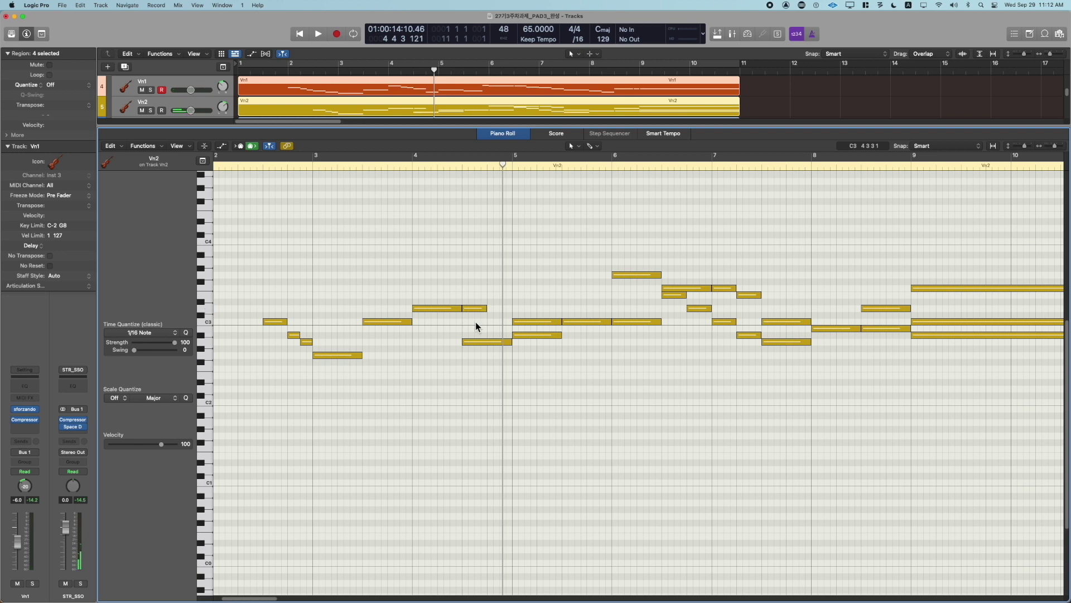
double_click(478, 342)
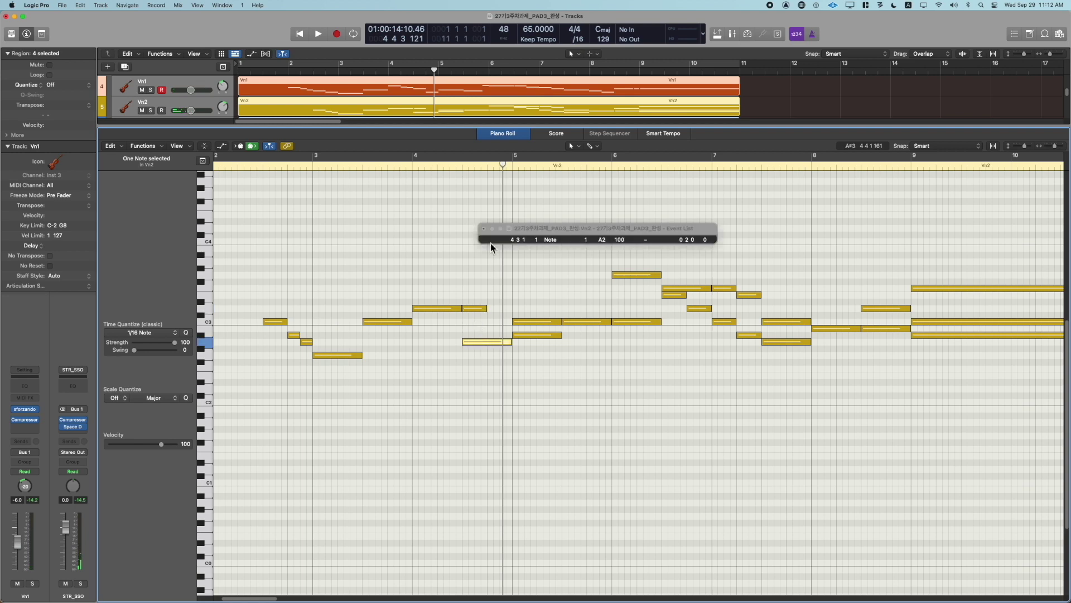
click(484, 229)
double_click(497, 290)
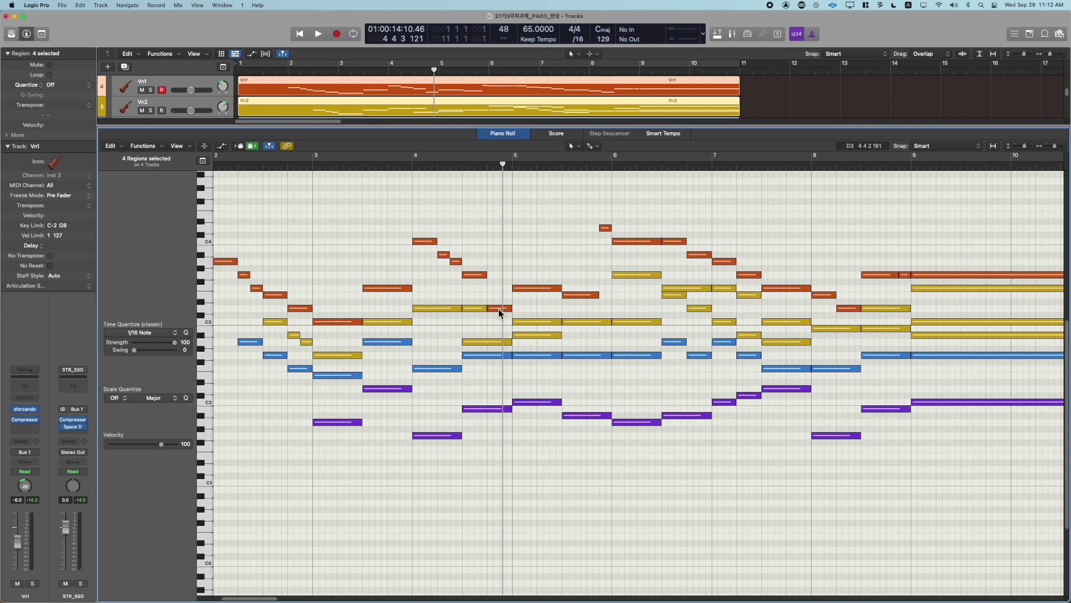
Delete the Vn1 D3 note on beat 4 of bar 4, extend Vn1 G3 and Vn2 D3 to the bar's end, and play the result
click(499, 309)
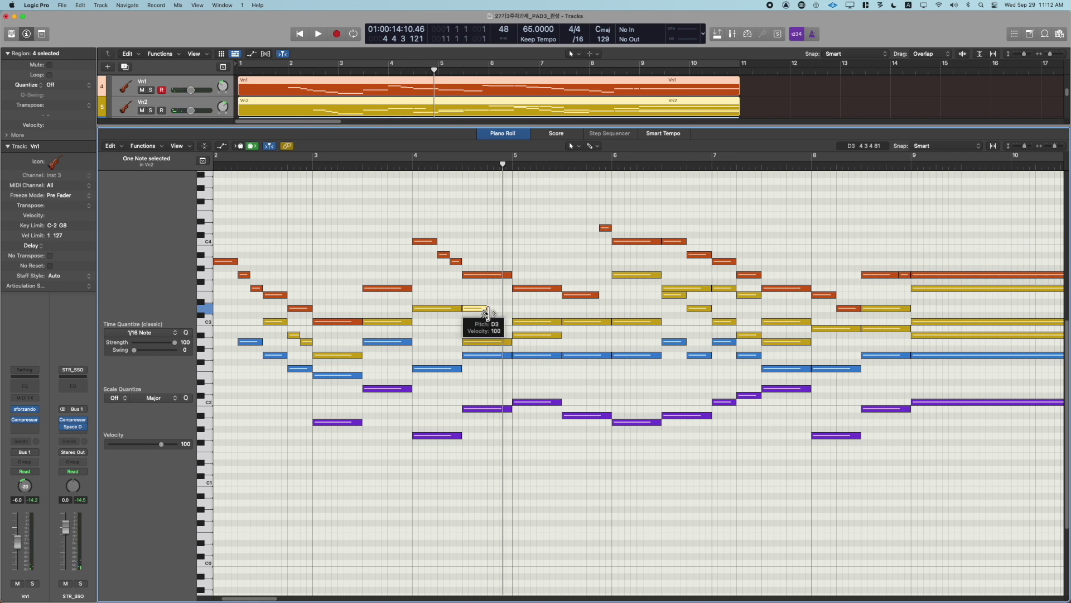
click(481, 343)
key(space)
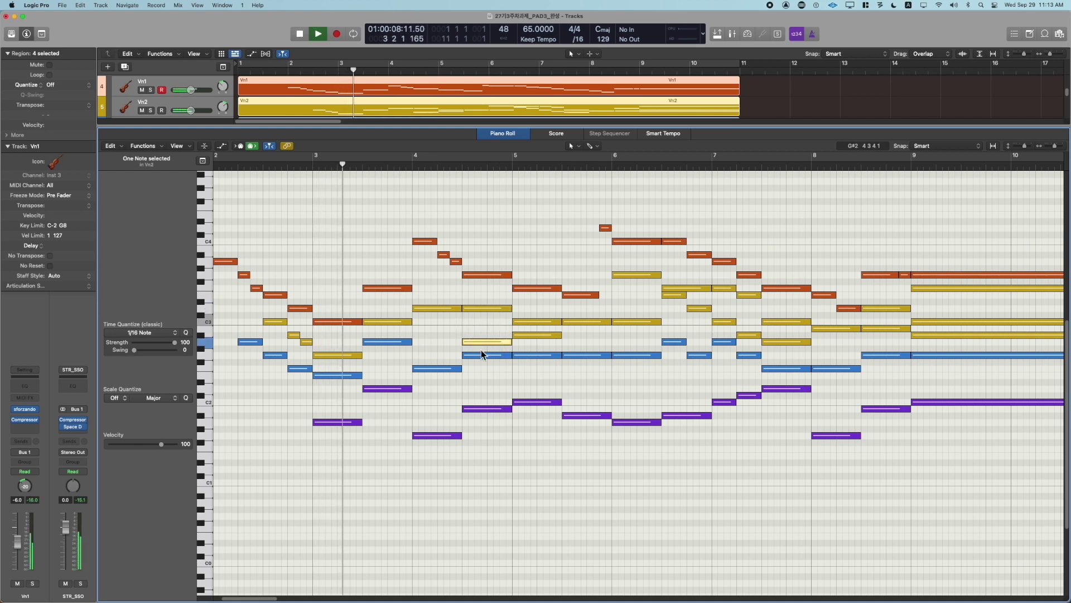
key(space)
Move the Vn2 A2 note on beat 3 of bar 4 into the Vla region and play bar 4 with all strings
click(484, 355)
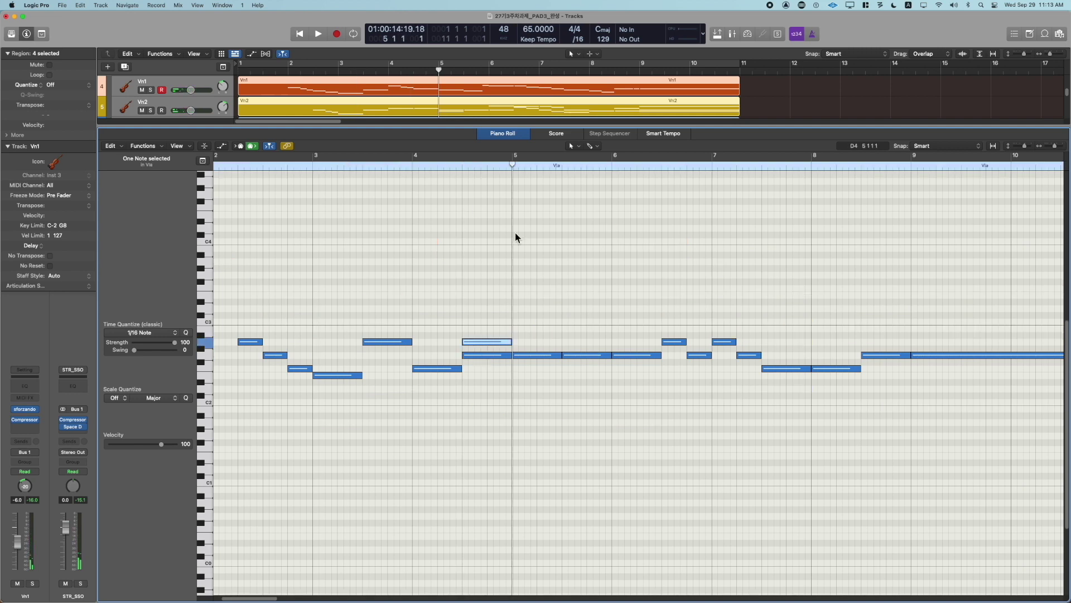
double_click(515, 232)
click(419, 169)
key(space)
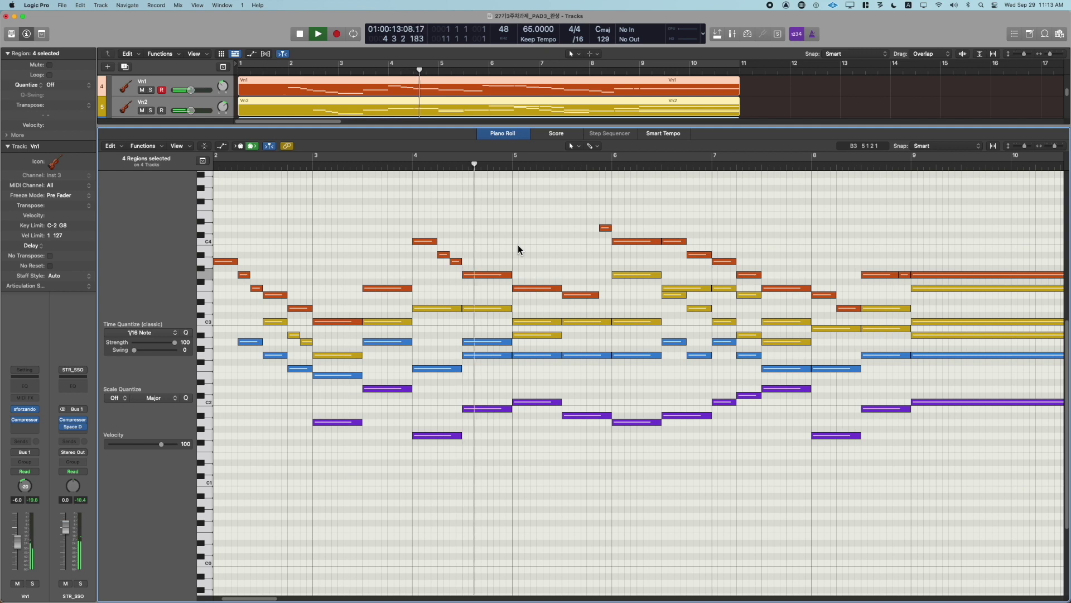
key(space)
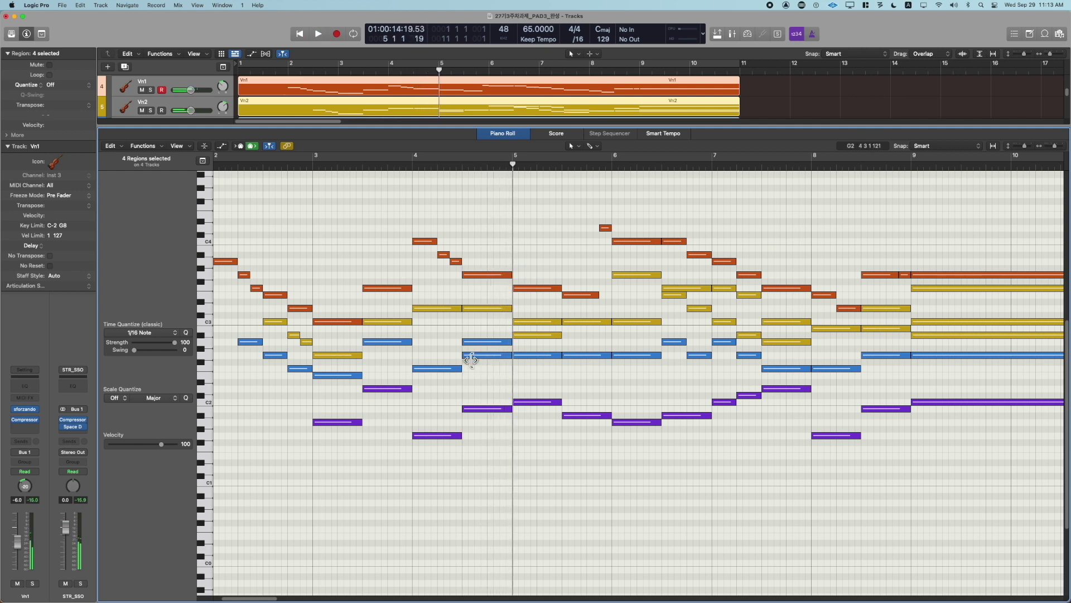
Shorten the Vla A2 note in bar 4 to beat 3 only, start the Vla G2 note on beat 4, and play from bar 4
drag(471, 360, 465, 206)
click(407, 167)
key(space)
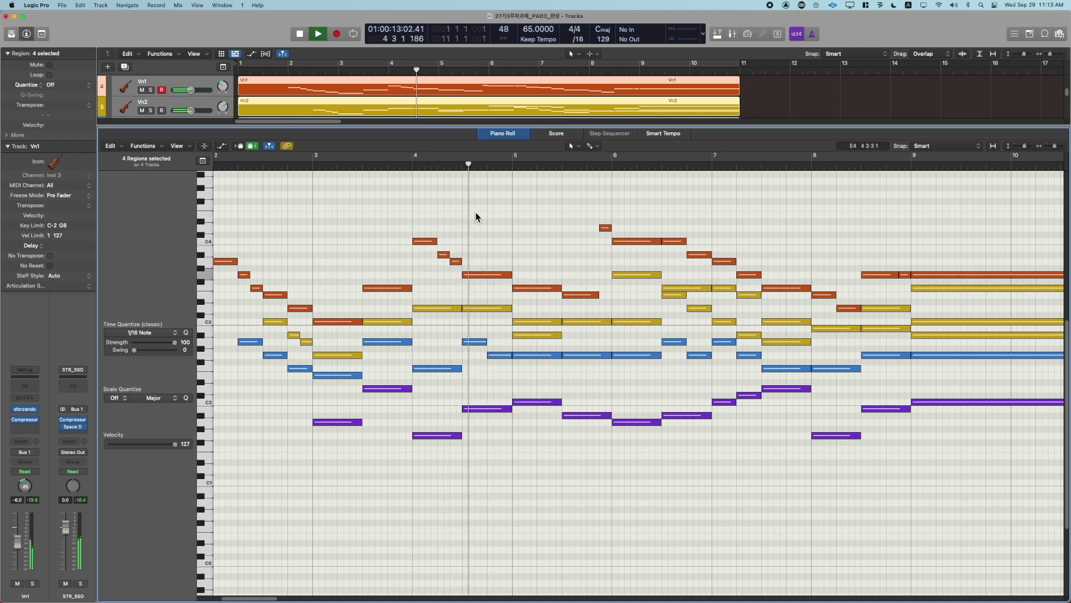
Select the Vla A2 and G2 notes ending bar 4 and replay the strings from bar 4 through bar 5
drag(501, 336, 468, 377)
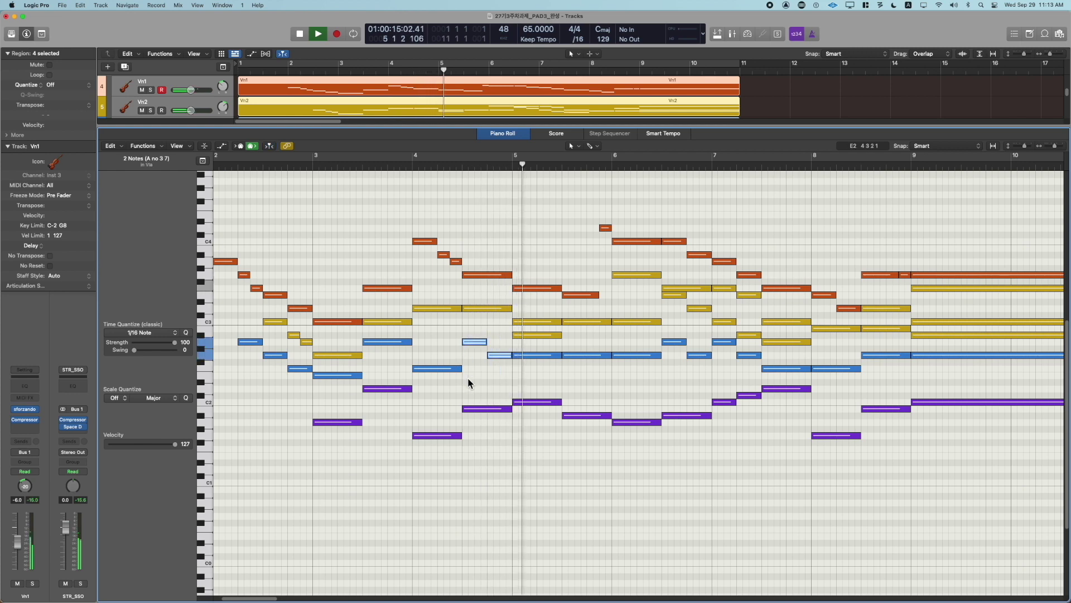
key(super+z)
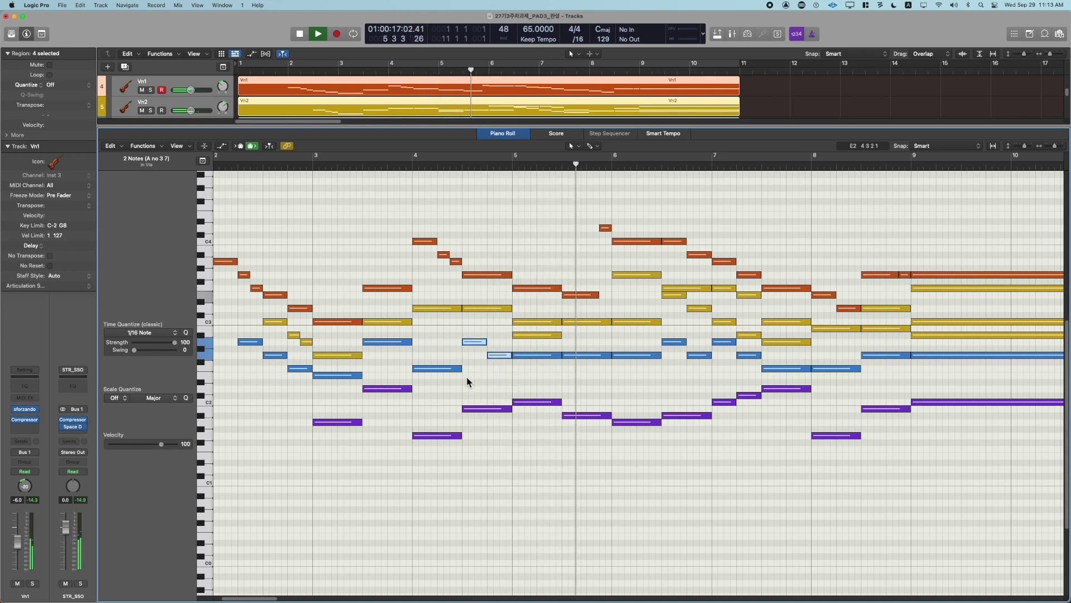
key(space)
key(space)
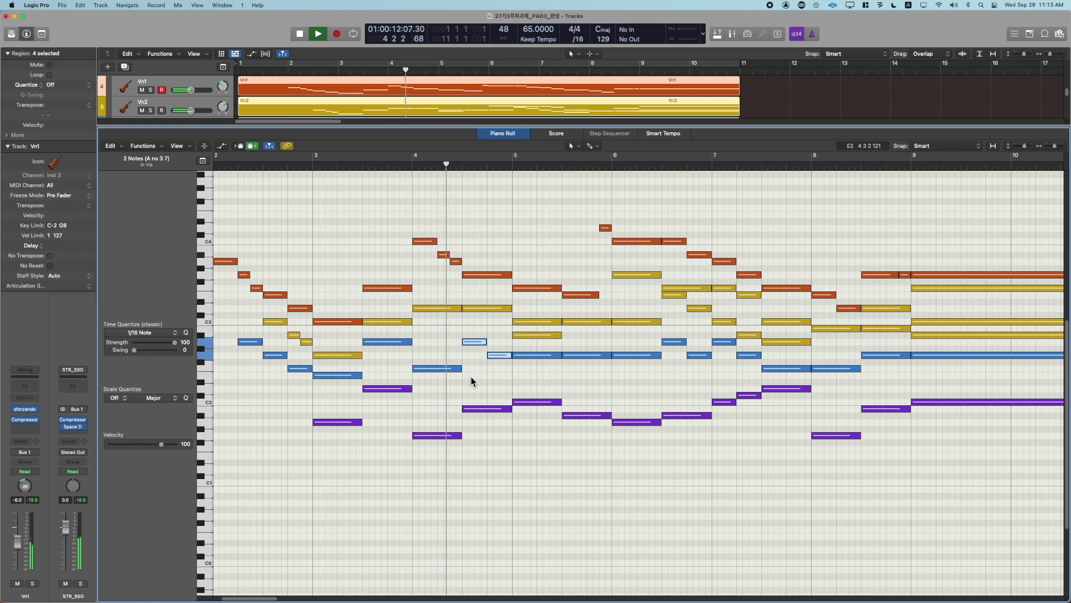
click(471, 377)
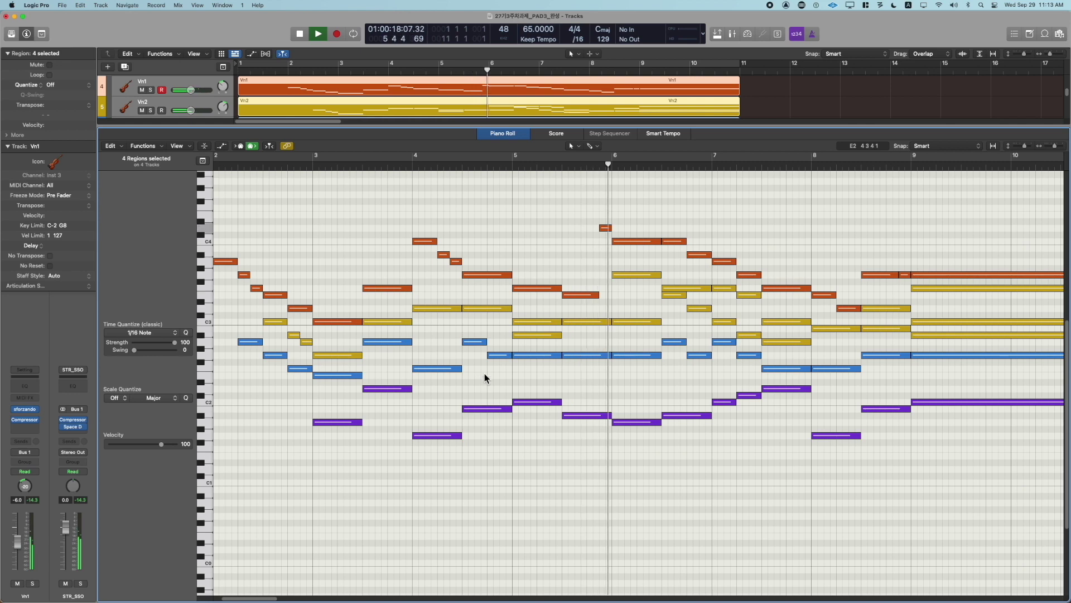
key(space)
Start the Vn1 D4 note on beat 4 of bar 5, shorten the preceding E3 to end there, and play from bar 5
drag(603, 229, 588, 258)
drag(602, 297, 590, 315)
click(515, 167)
key(space)
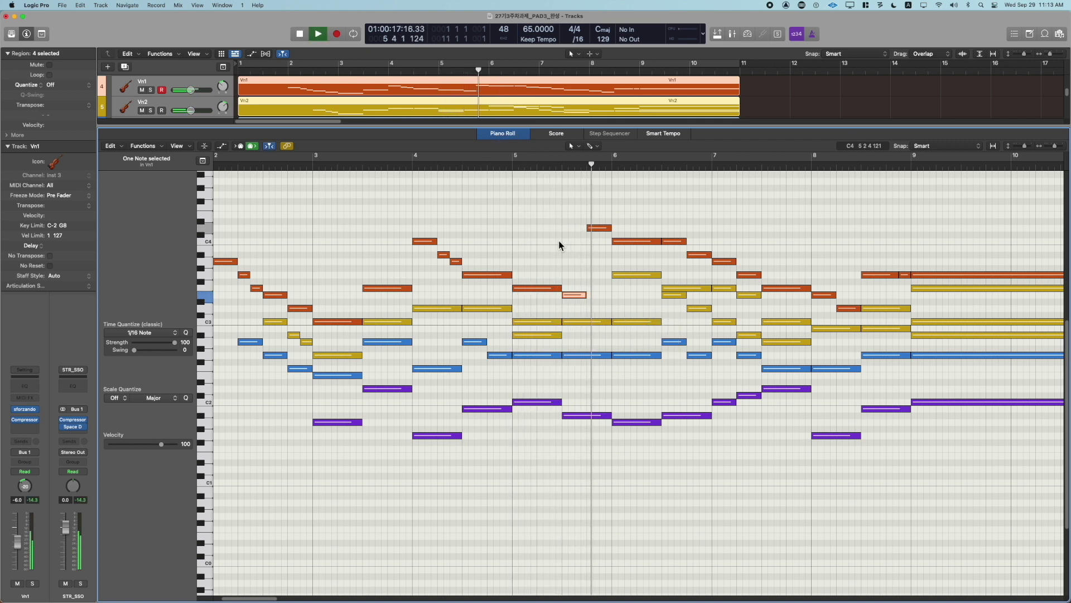
key(space)
Delete the Vn2 C3 note at the start of bar 5 and play the strings from bar 4 into bar 7
click(548, 322)
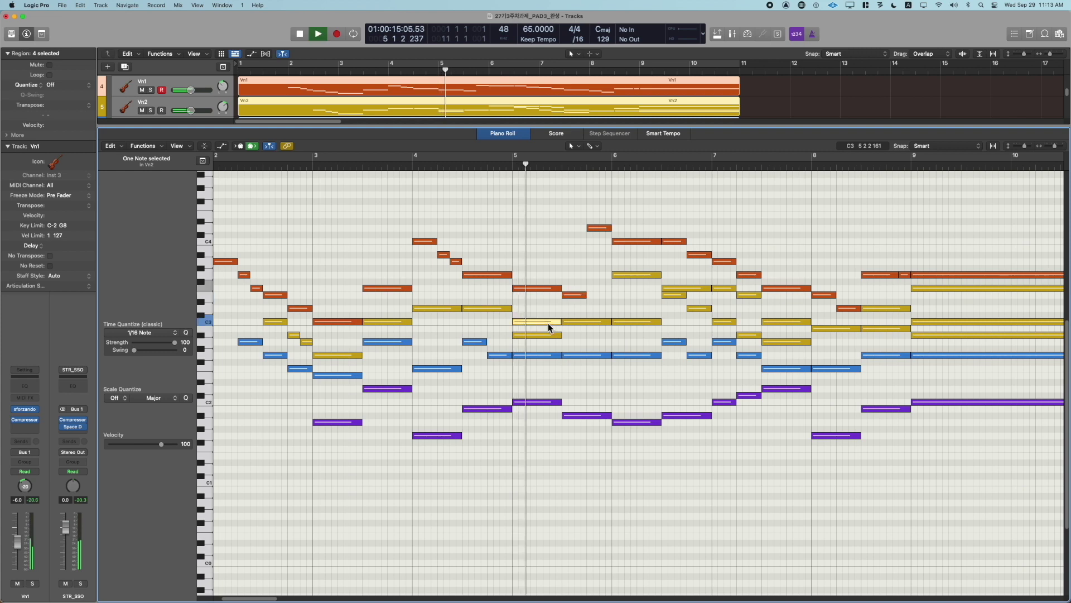
key(space)
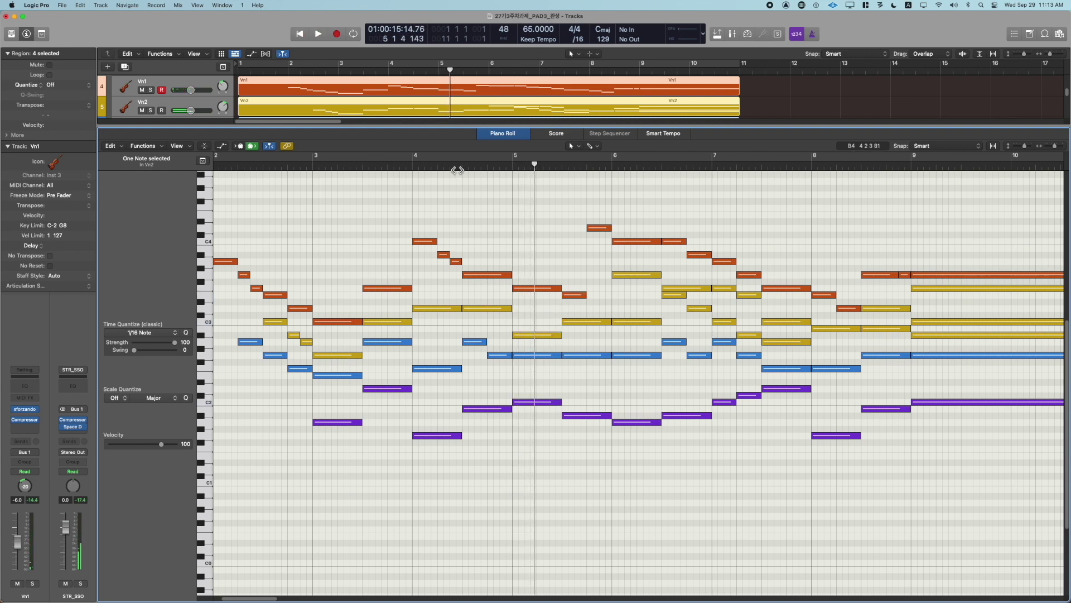
click(411, 168)
key(space)
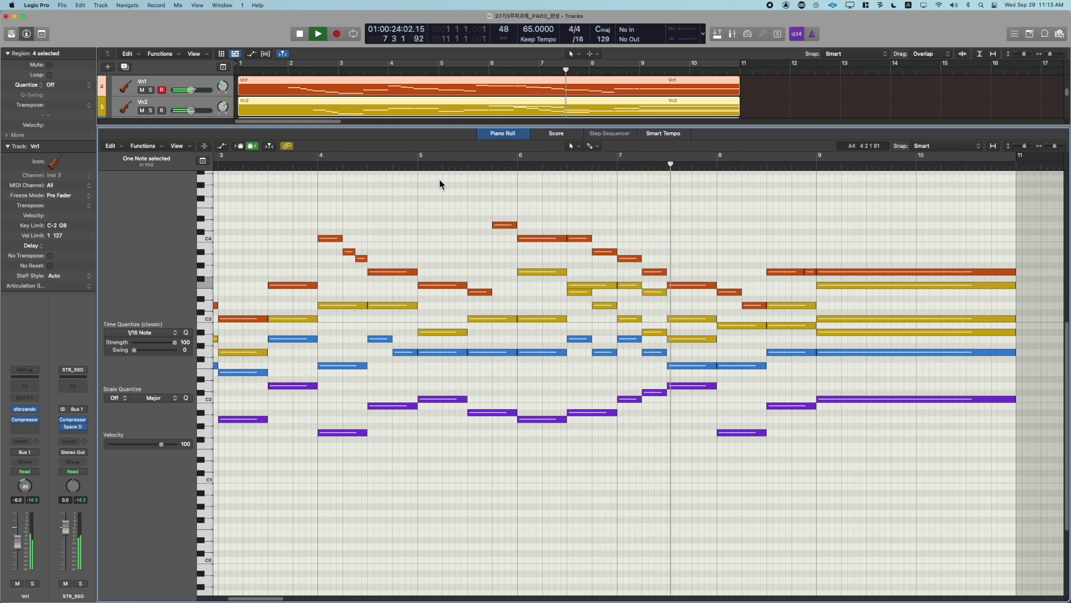
key(space)
Play the strings from bar 6 and join the two Vn1 G3 notes in the second half of bar 8 into one
click(518, 167)
key(space)
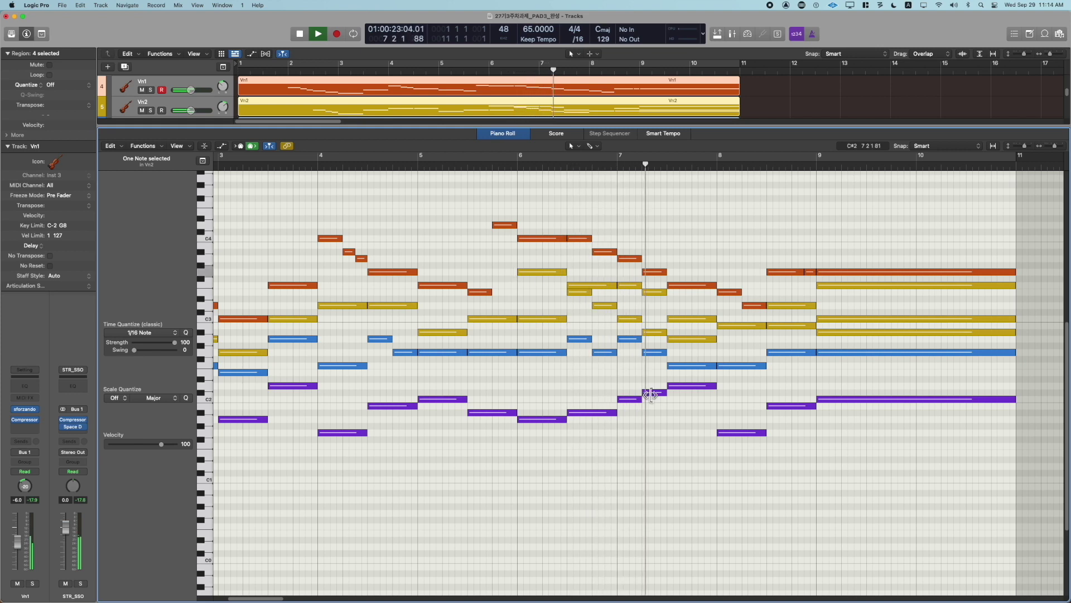
scroll(643, 389, down, 2)
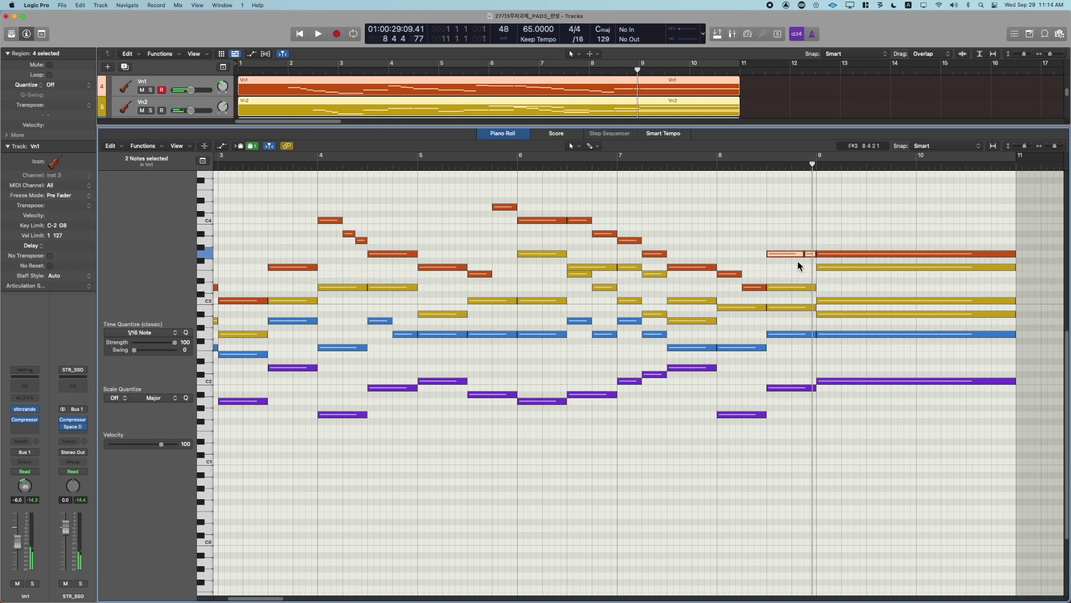
key(super+j)
Replay the strings through bars 7 and 8
double_click(607, 173)
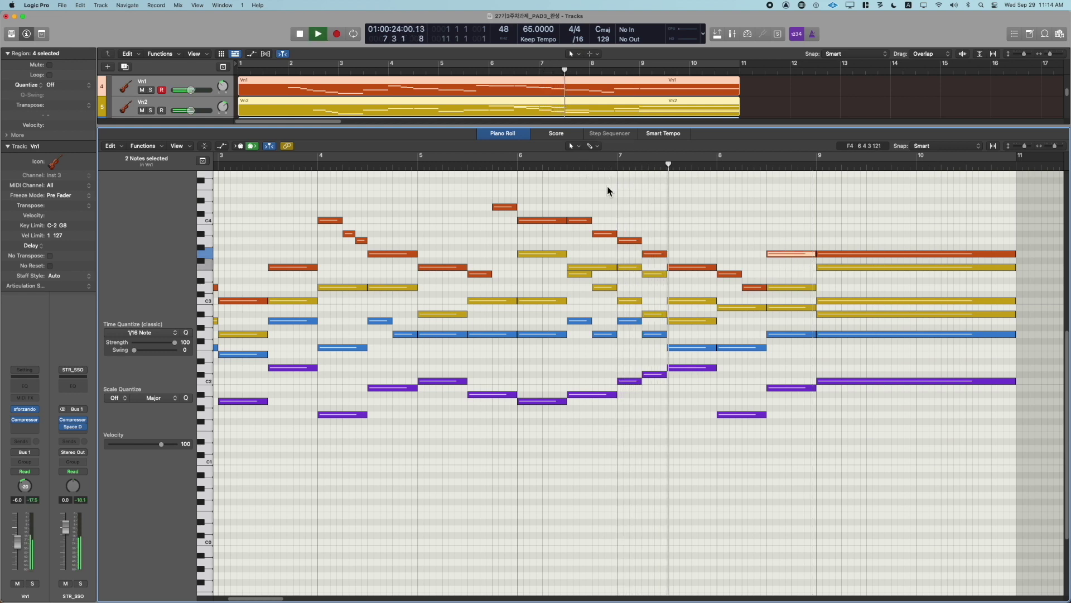
key(space)
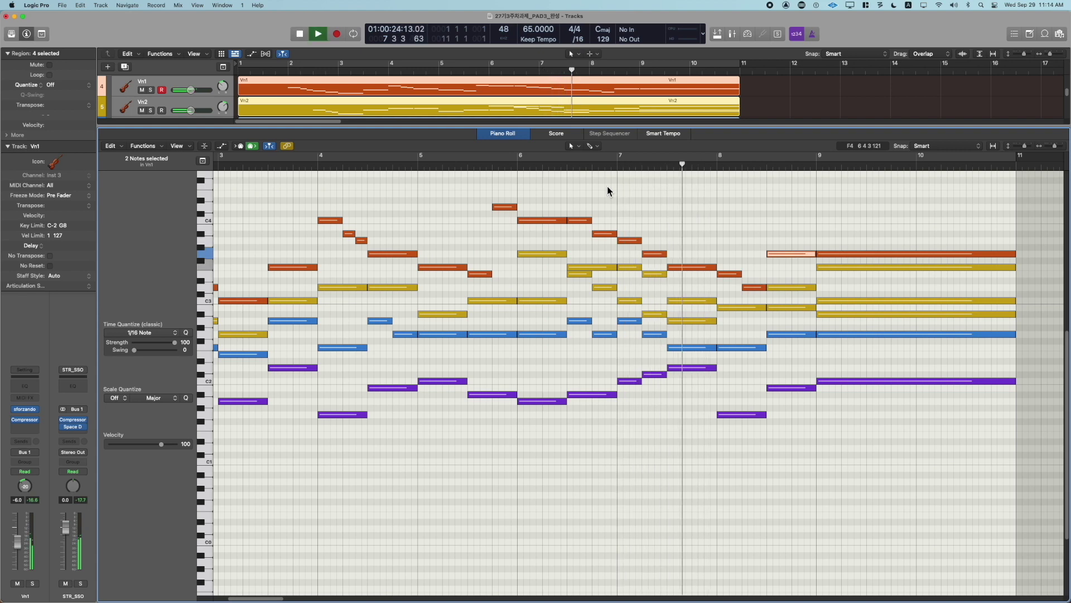
key(space)
key(space)
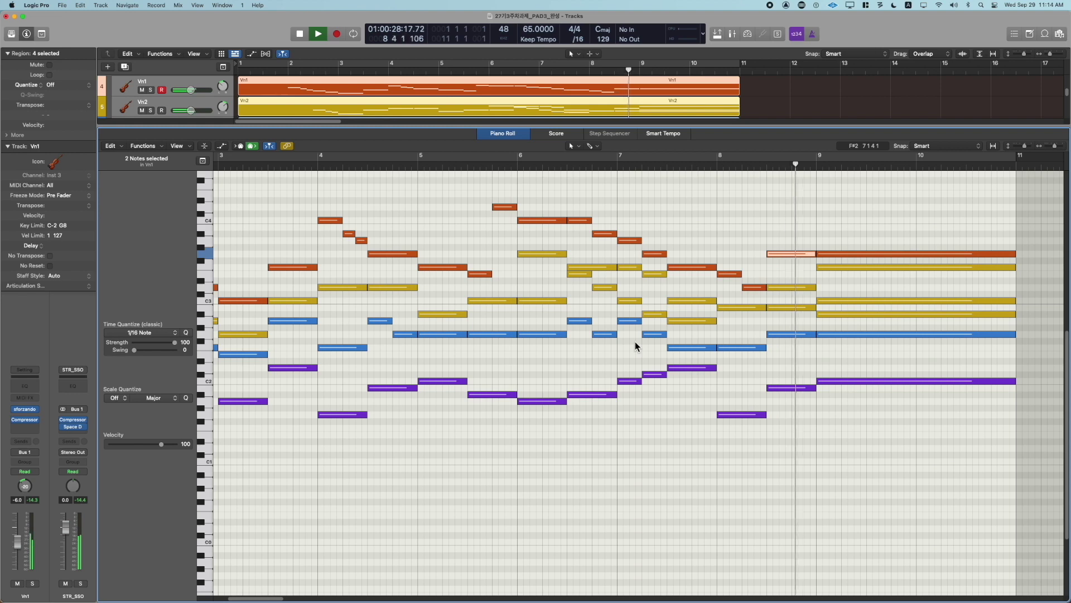
key(space)
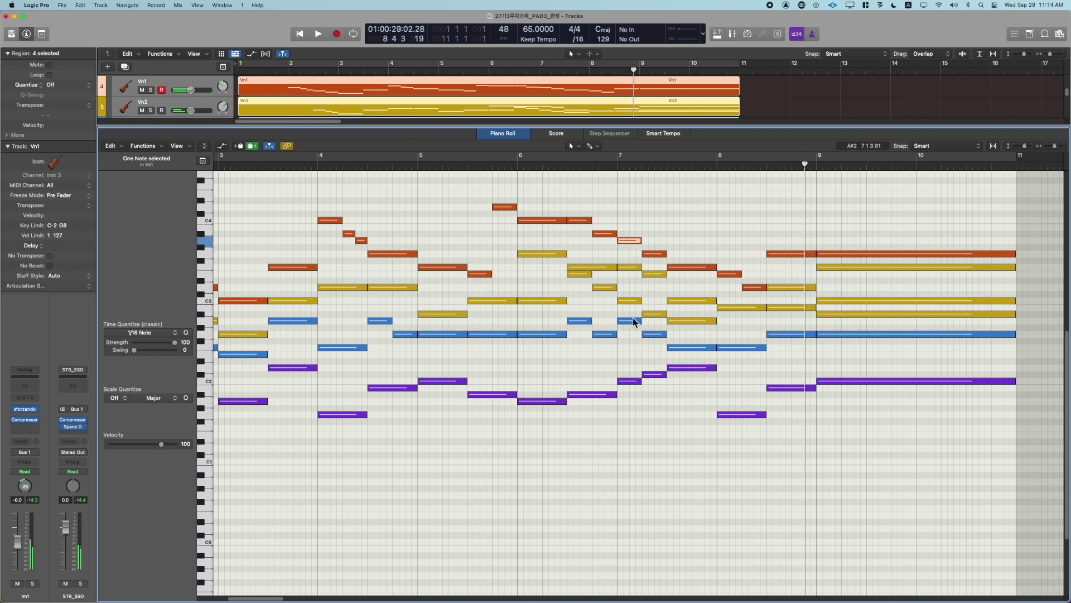
Move the lower Vn2 notes C3, A#2 and A2 of bar 7 into the Vla region and return to all four regions
click(634, 321)
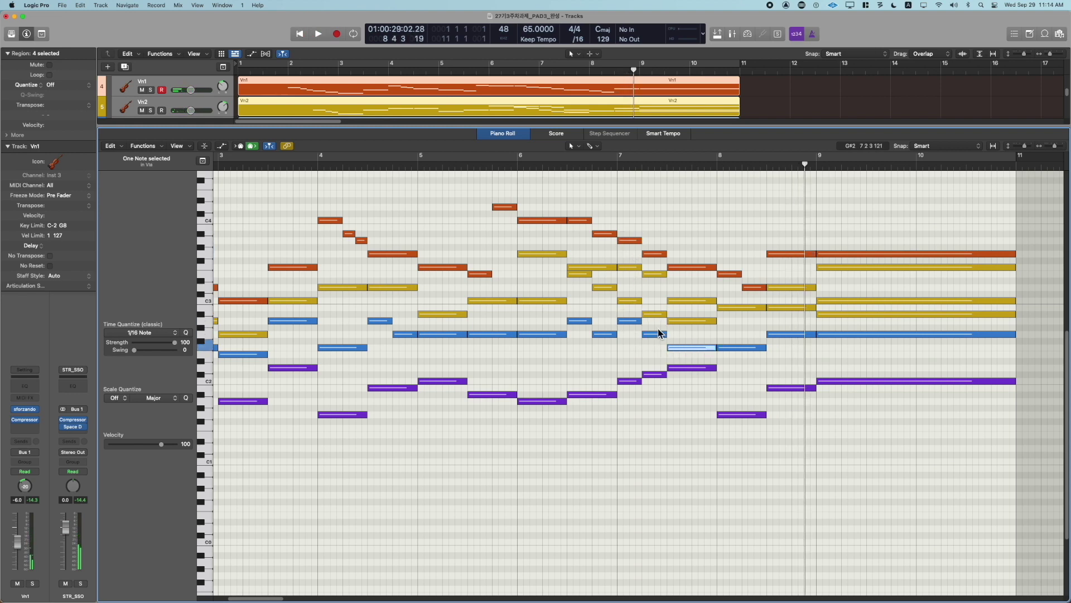
click(688, 321)
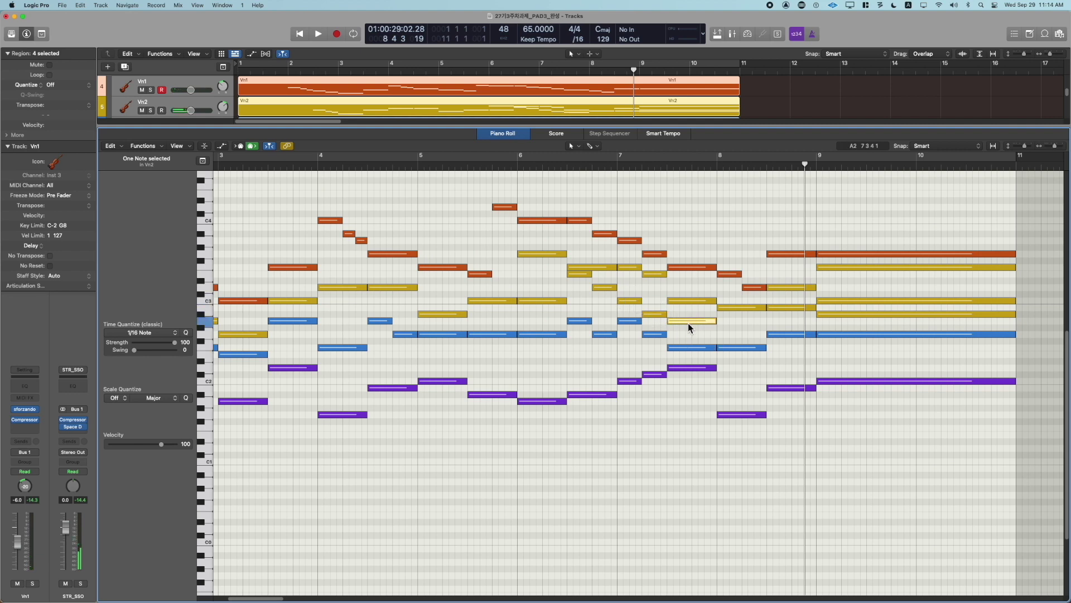
double_click(636, 321)
click(620, 166)
key(super+v)
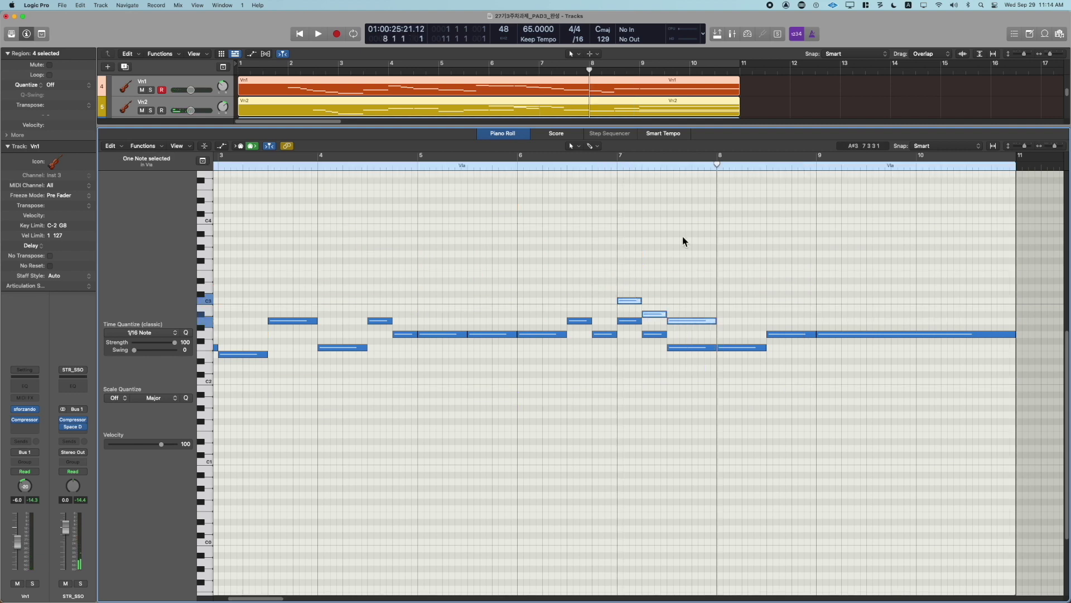
double_click(682, 236)
Mute the original Vla A2, G2 and F2 notes in bar 7 while playing the bar
key(space)
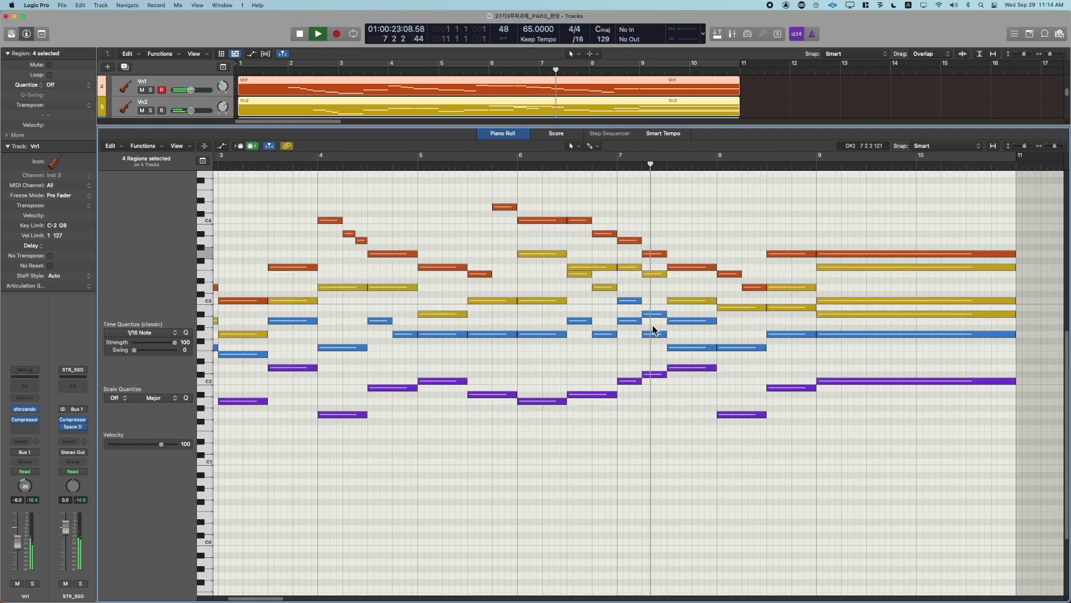
drag(652, 323, 638, 339)
key(ctrl+m)
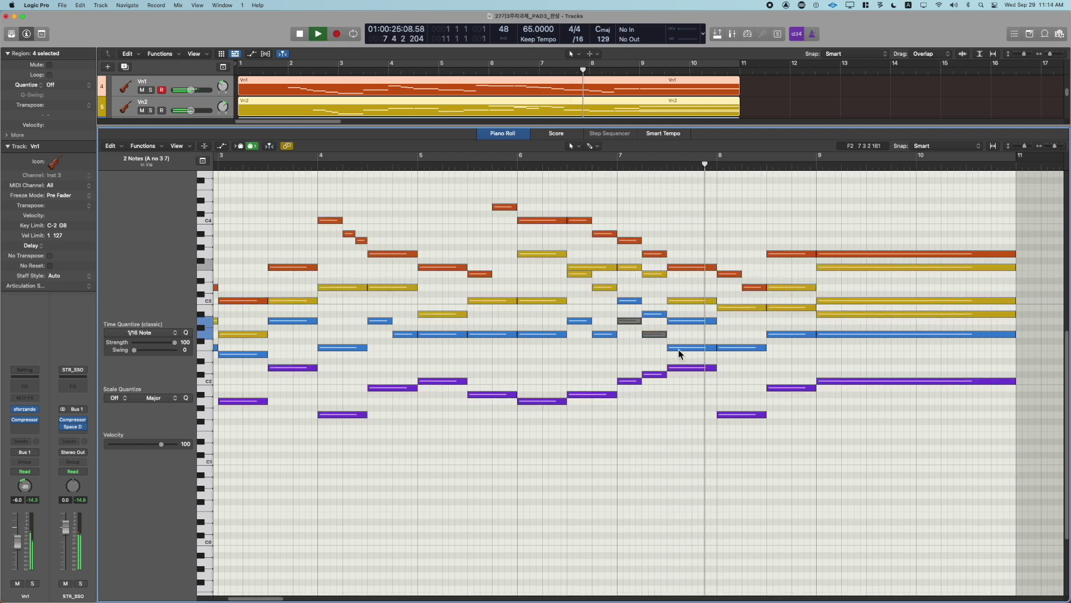
click(679, 349)
key(ctrl+m)
key(space)
key(space)
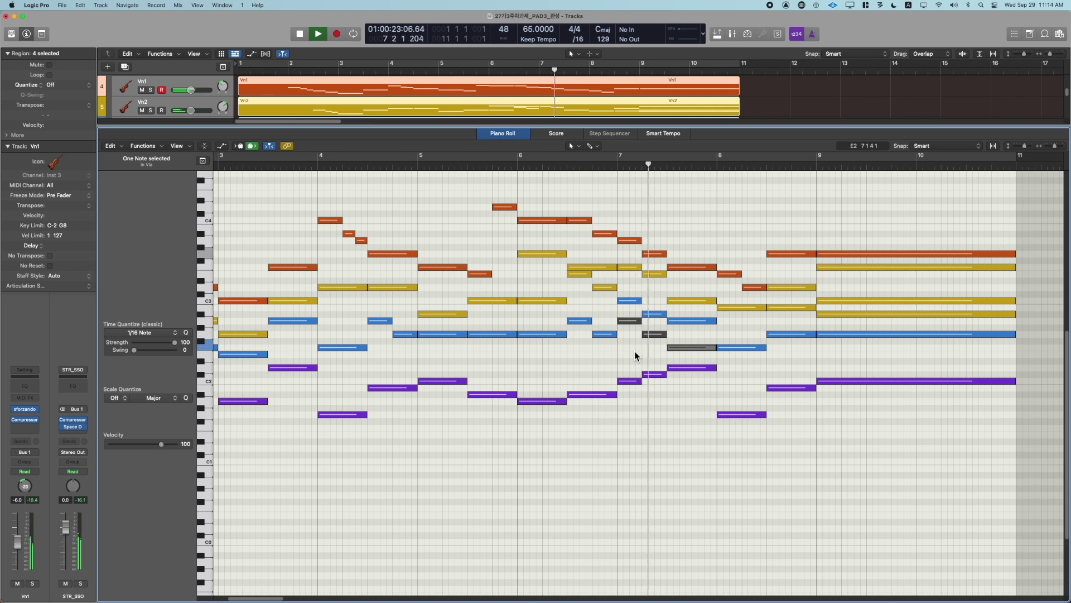
Play the strings from bar 6 through bar 8, check the Vn1 G3 and Vla G2 notes on beat 3 of bar 8, and replay
click(517, 165)
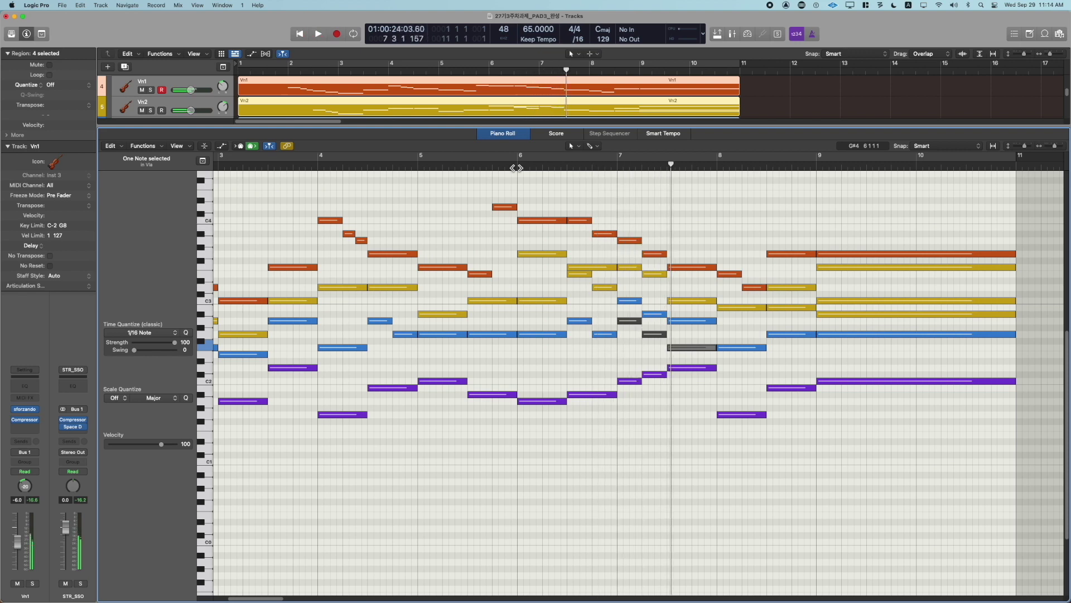
click(516, 167)
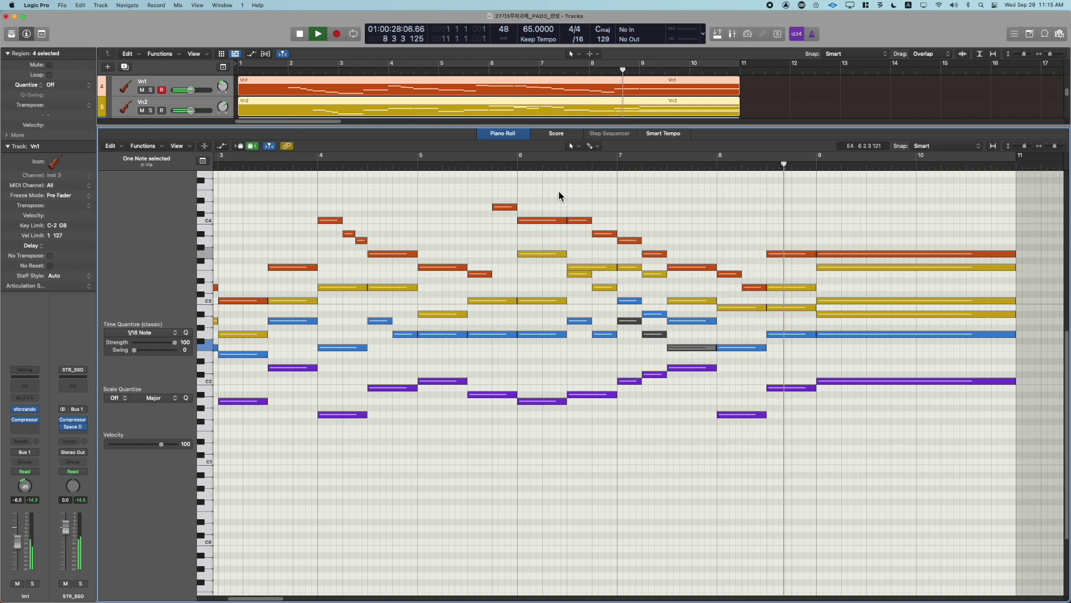
key(space)
click(785, 255)
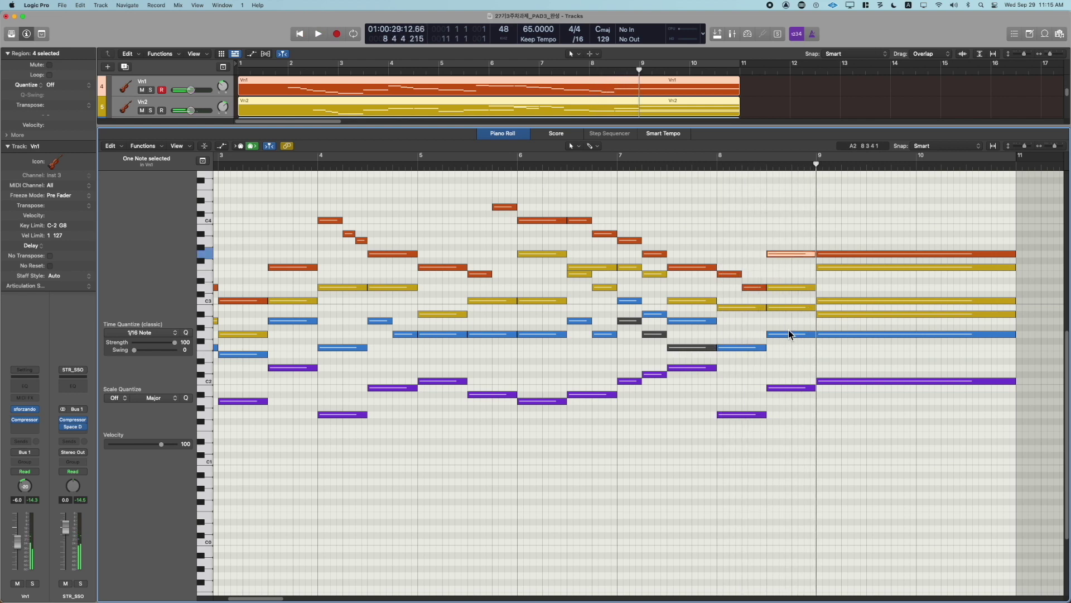
click(788, 334)
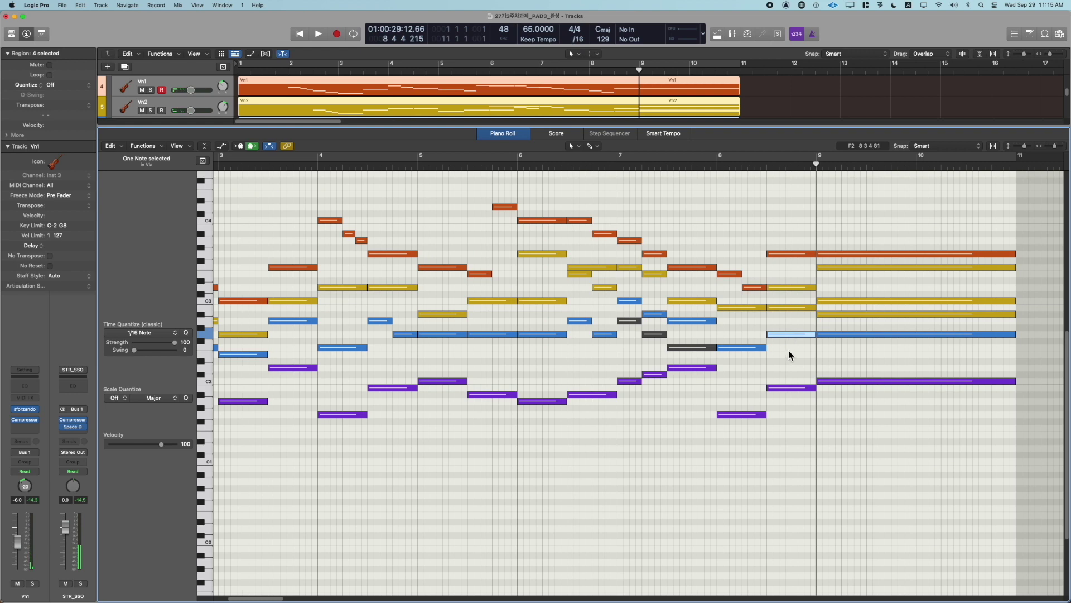
key(space)
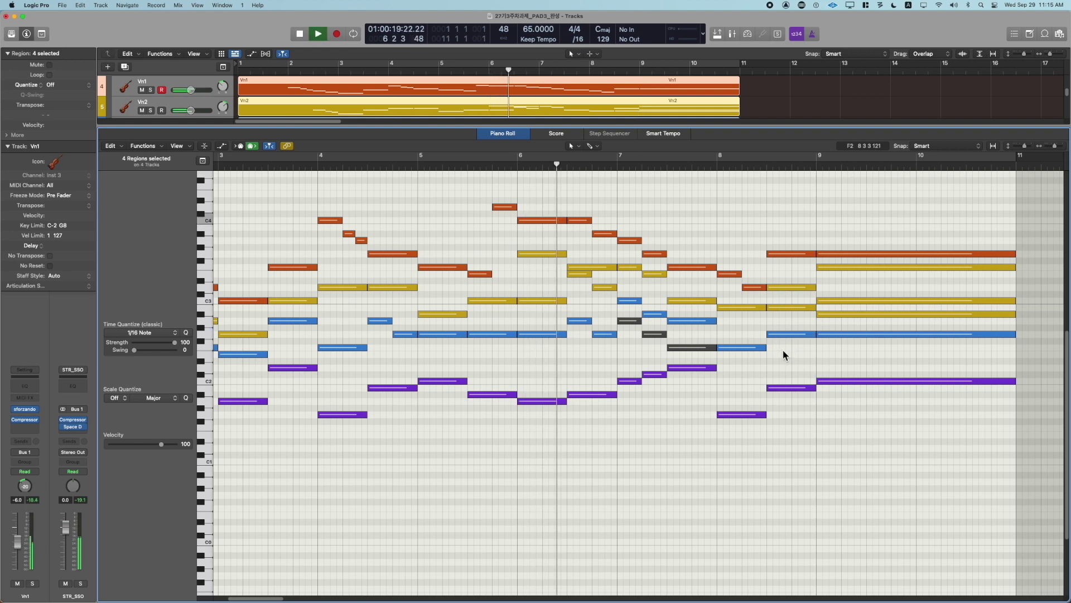
Rework the Vn2 notes of bar 6 into a single eighth-note line C3, G3, F3, E3, F3, D3, E3 starting on the second eighth
key(space)
click(530, 301)
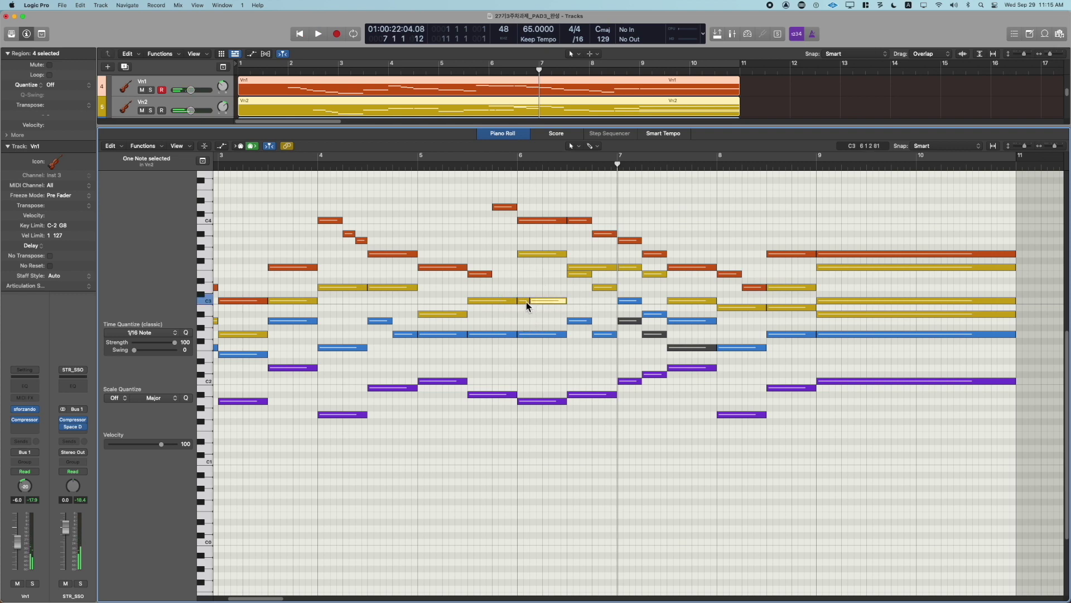
click(543, 300)
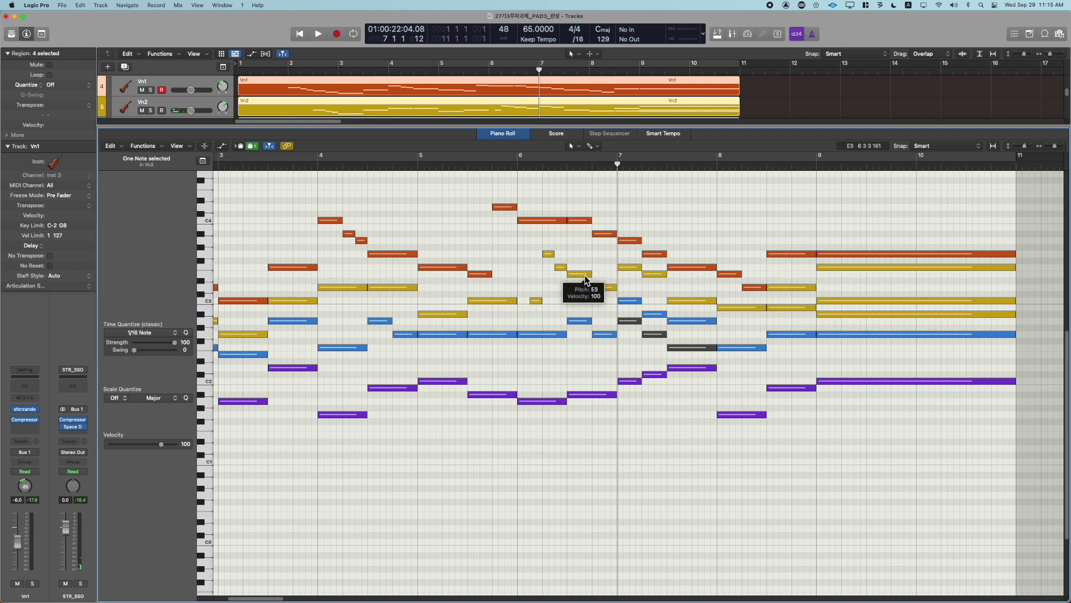
key(t)
key(i)
click(581, 275)
click(605, 290)
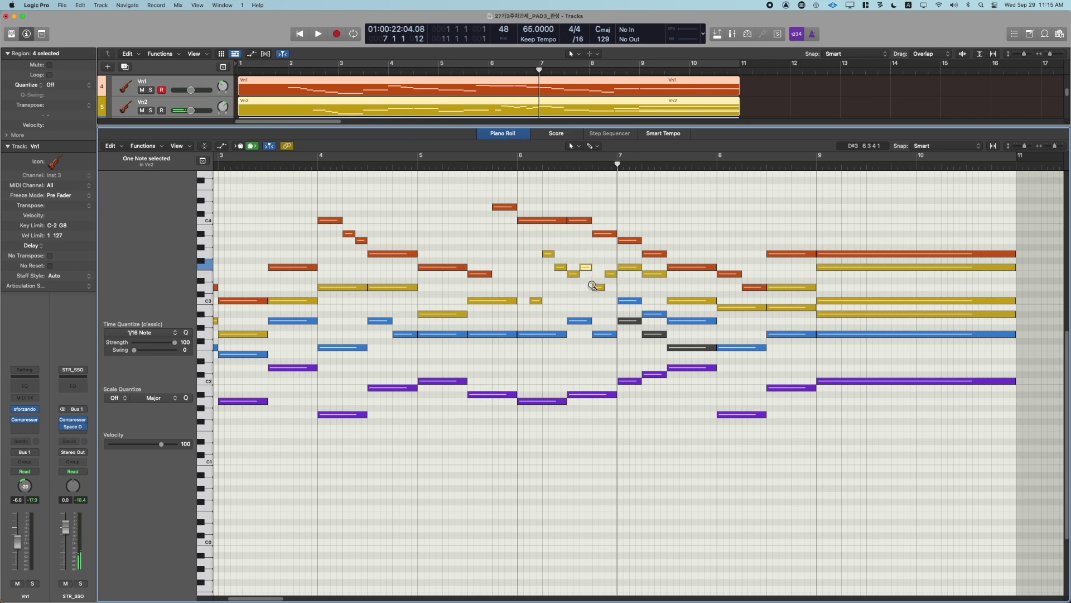
Set the velocity of the seven Vn2 eighth notes in bar 6 to 127 and play the strings from bar 6
drag(610, 251, 539, 308)
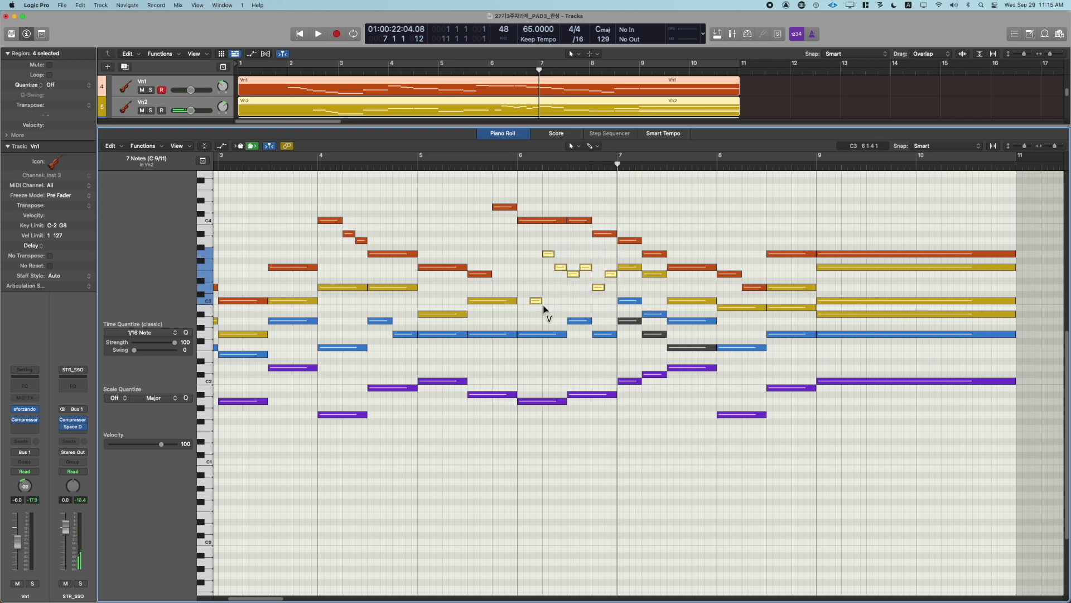
click(492, 168)
key(space)
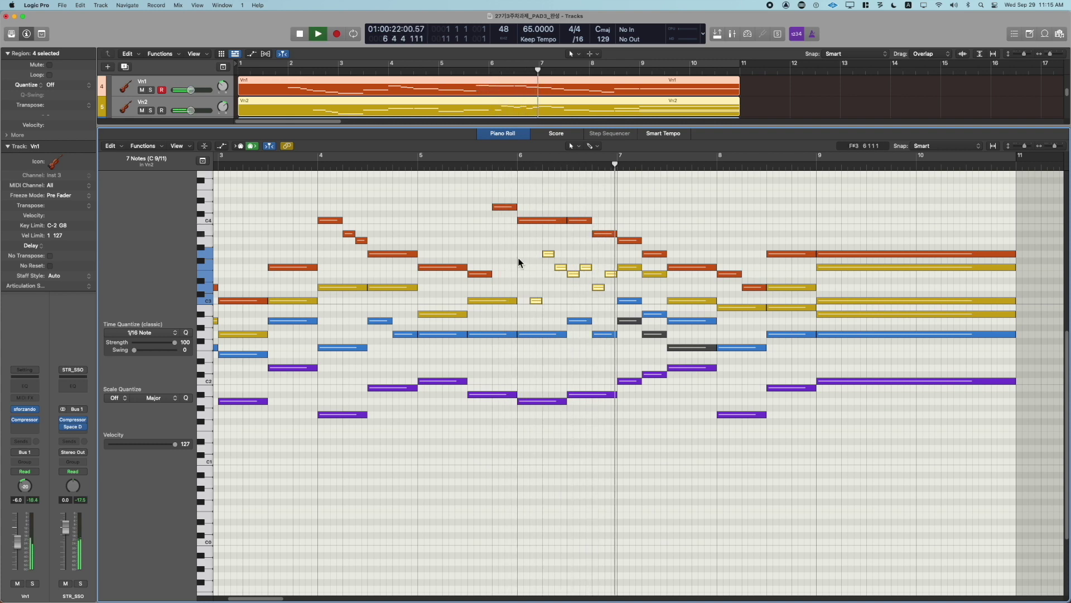
click(519, 262)
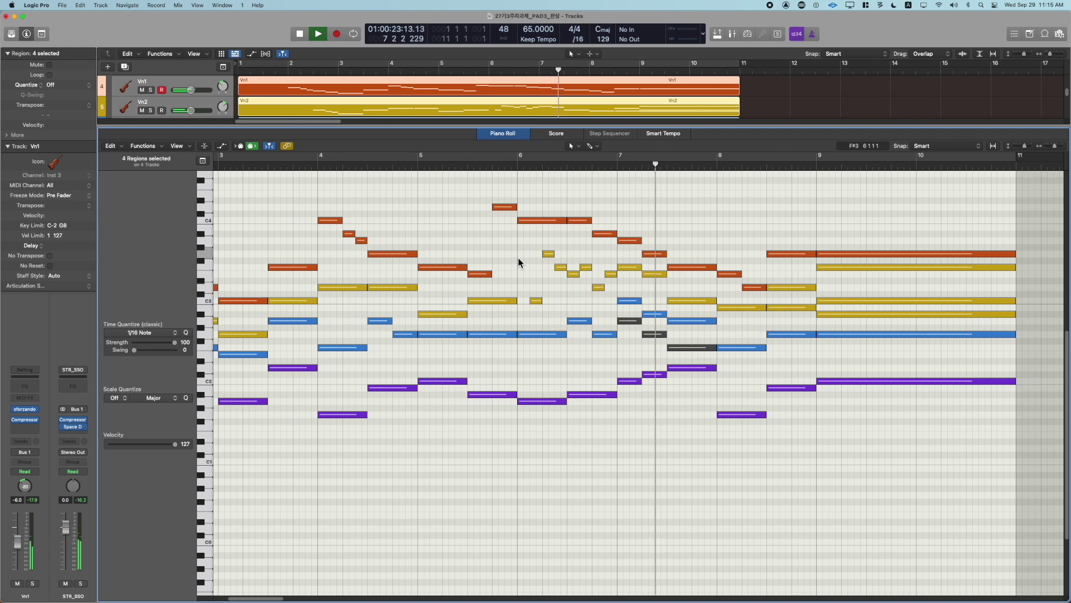
click(548, 254)
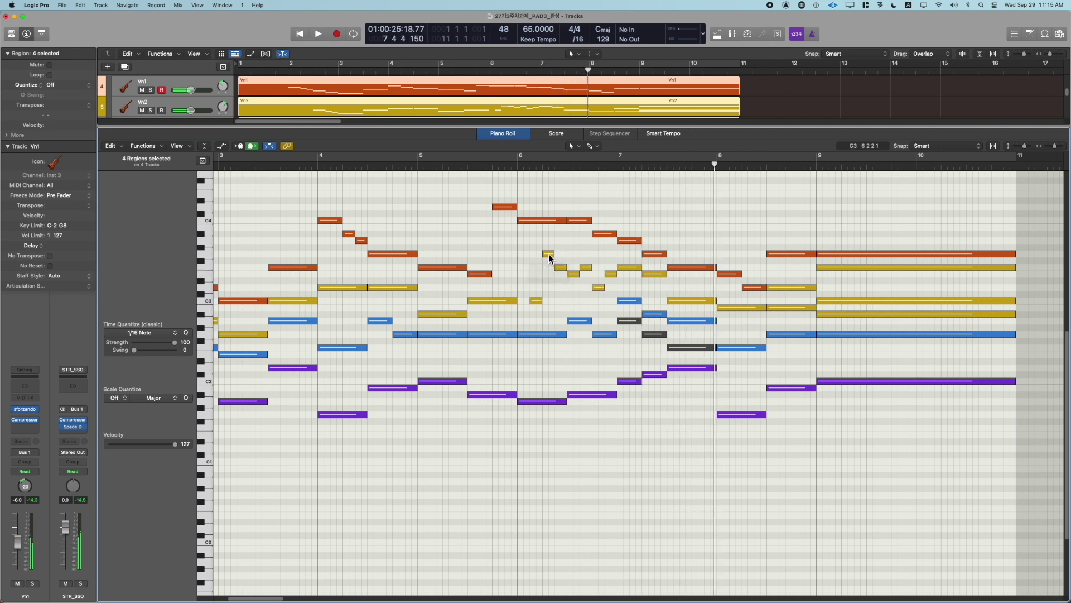
key(space)
key(space)
click(561, 281)
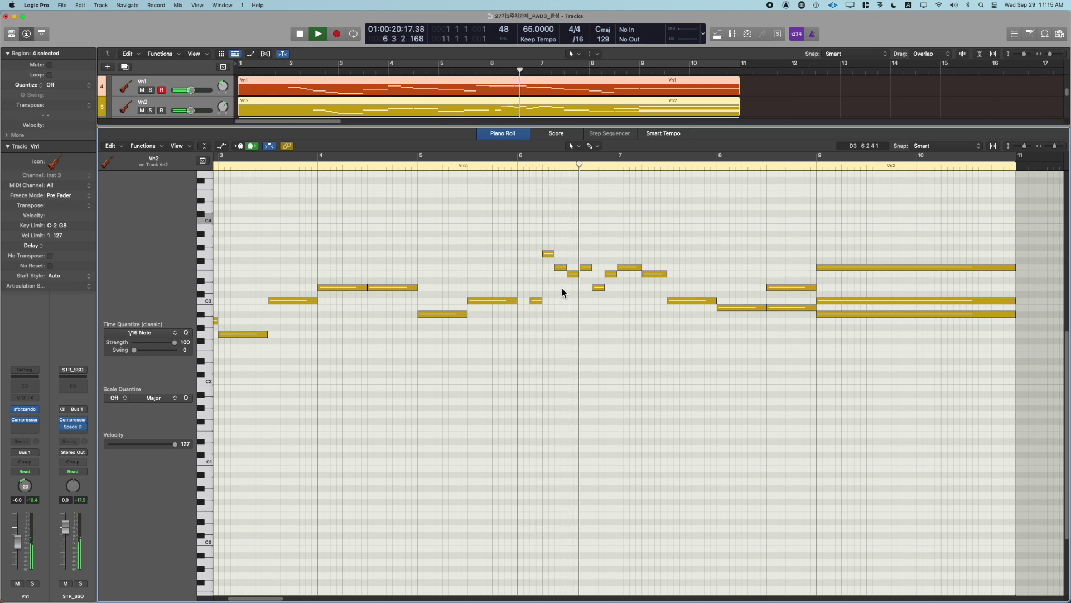
Set the volume of the Vn_High, Vn1, Vn2, Vla and Vc tracks to 0.0 dB and play the arrangement
key(p)
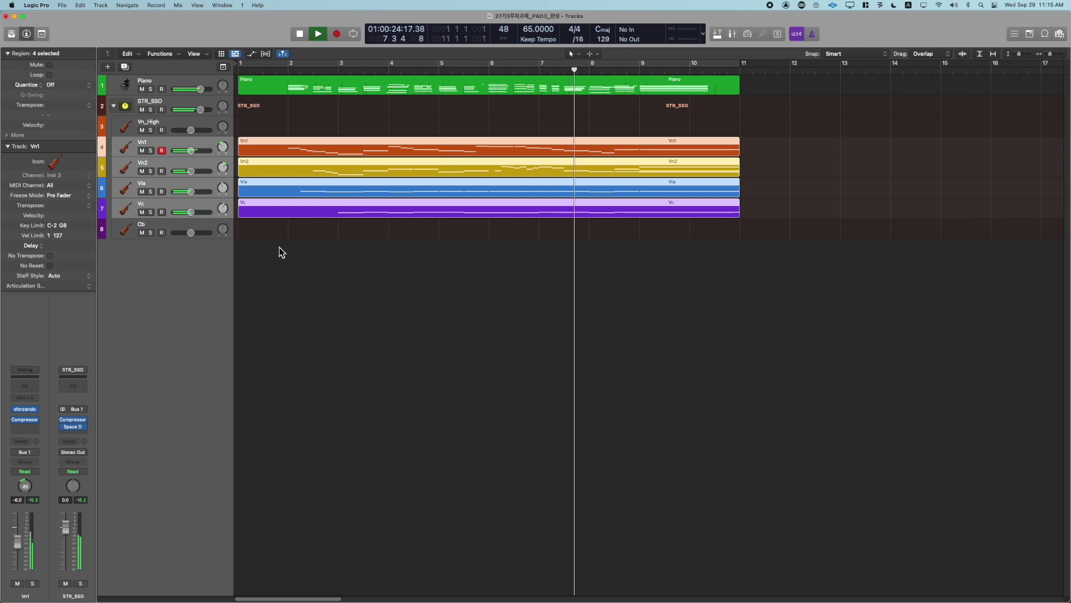
key(space)
key(super+Down)
key(a)
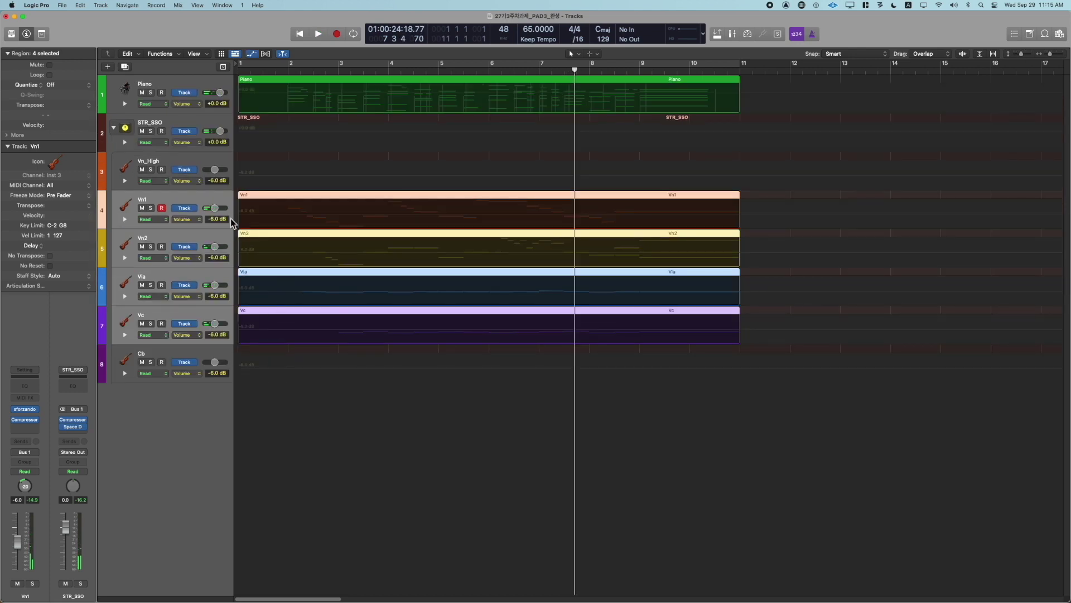
click(220, 163)
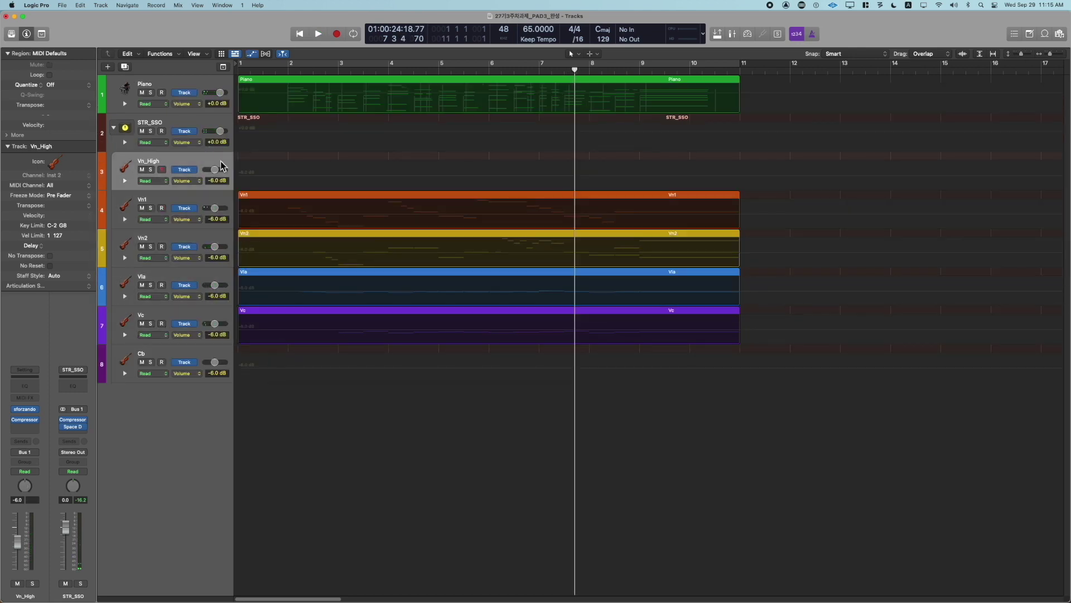
shift+click(226, 317)
alt+click(220, 324)
key(space)
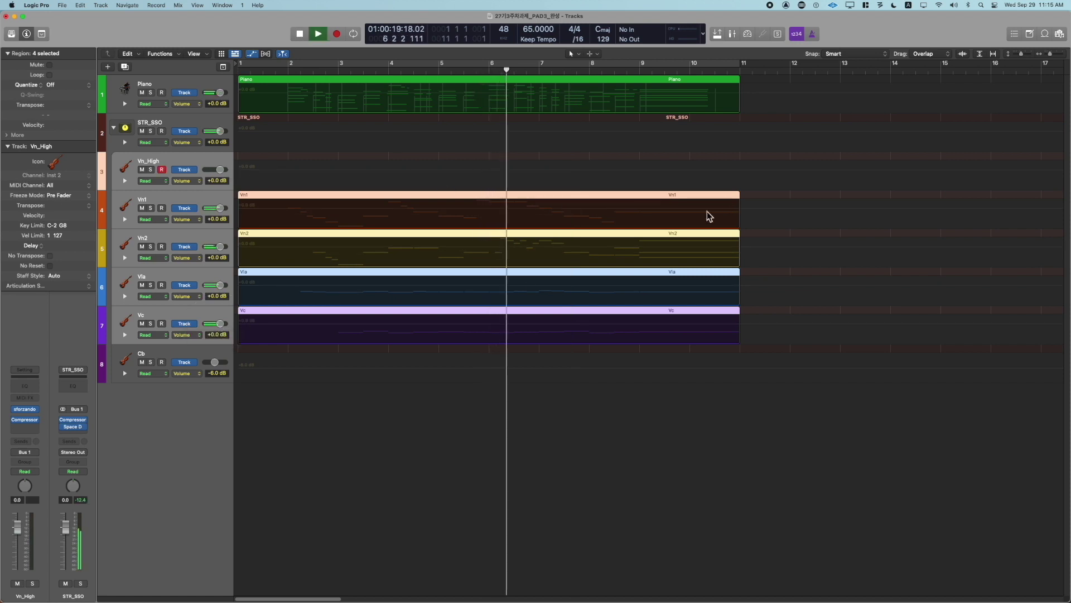
Delete the empty Cb track and open the four string regions together in the piano roll during playback
click(224, 356)
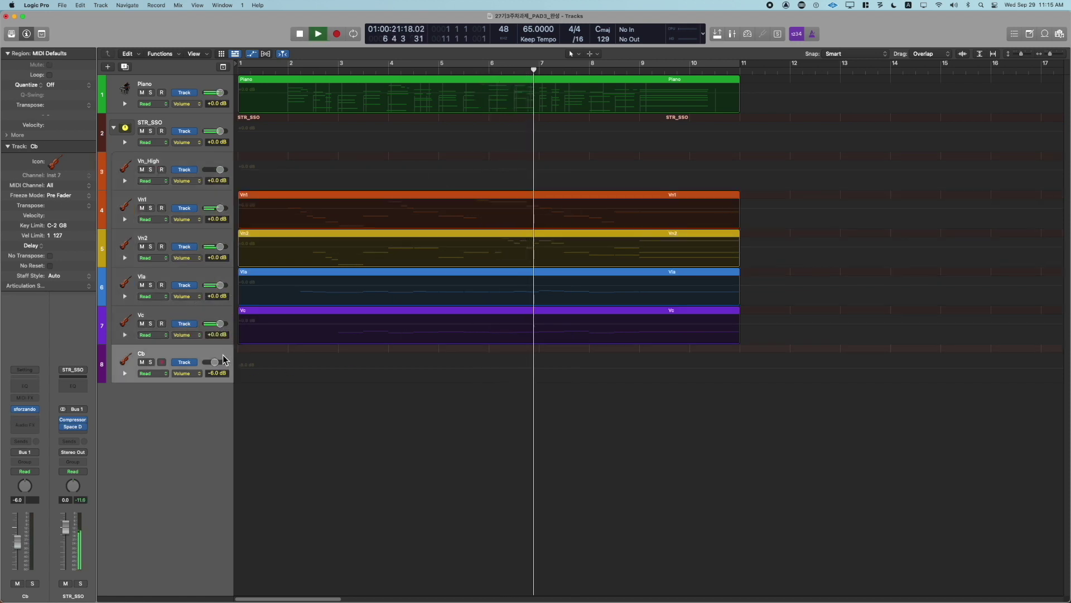
key(super+BackSpace)
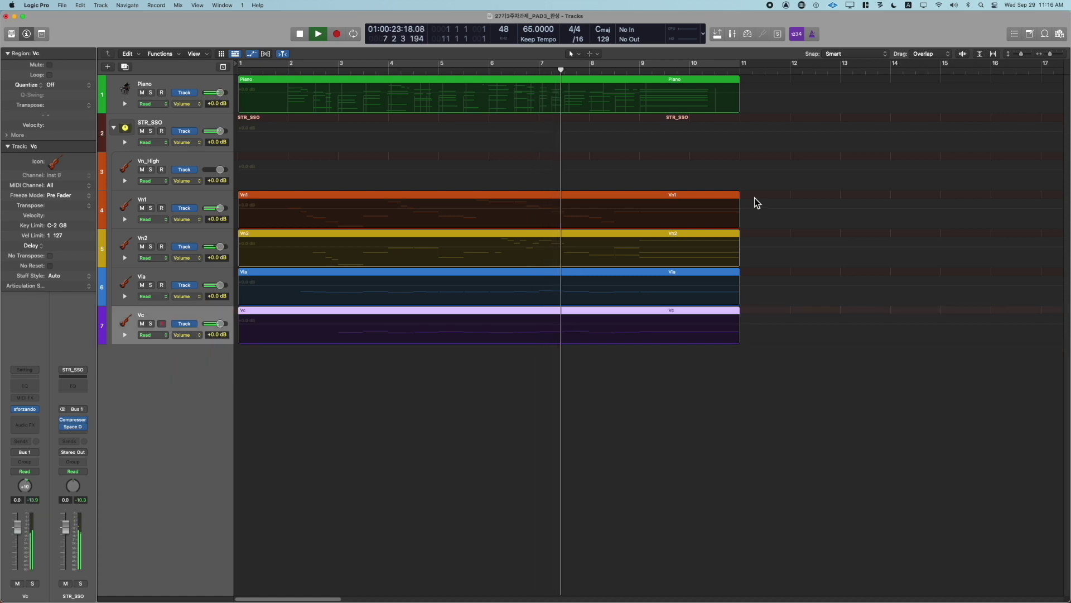
drag(754, 198, 447, 387)
key(p)
key(space)
key(space)
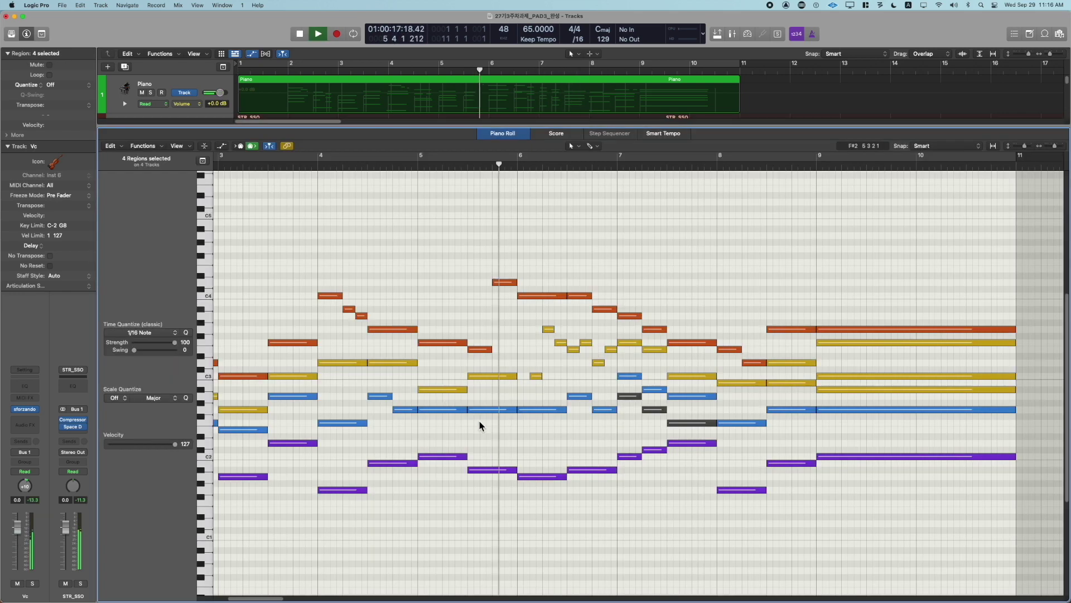
Listen through bar 6 and display the Volume automation of the Vn2 region
scroll(503, 430, down, 2)
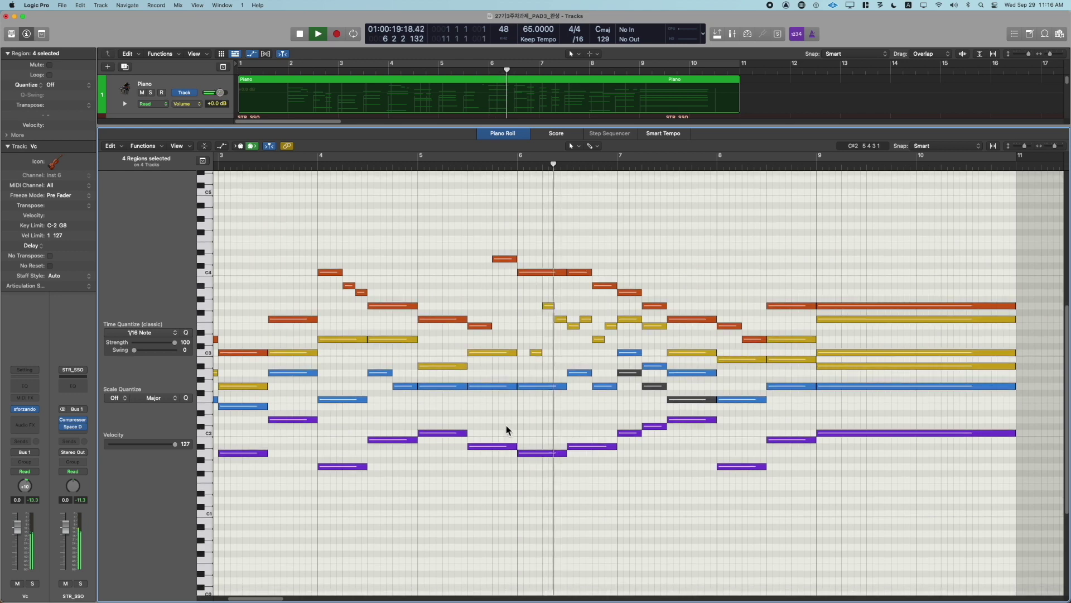
click(535, 353)
key(space)
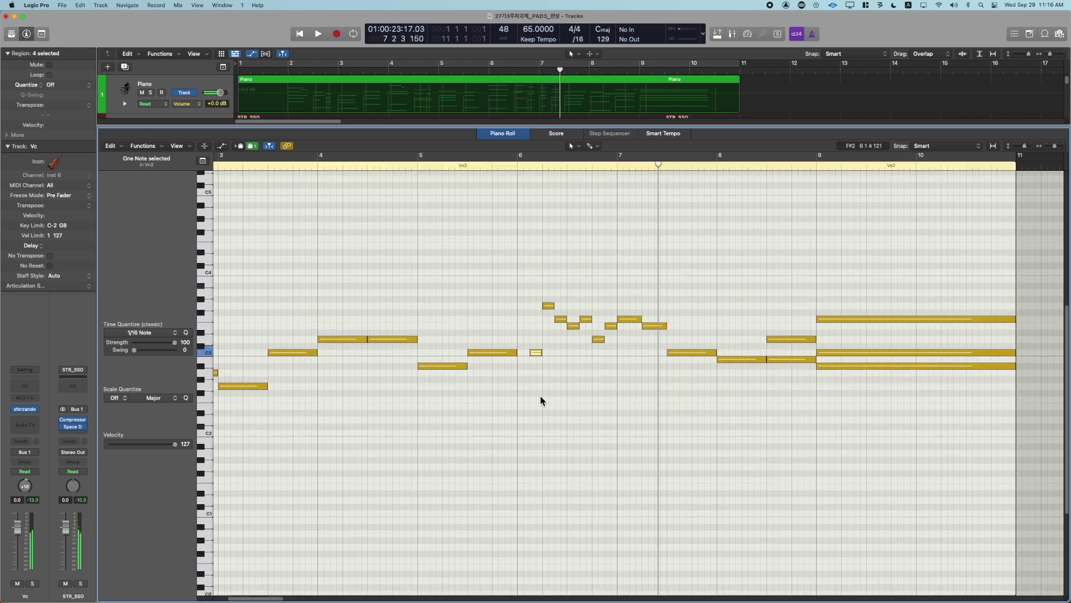
click(540, 396)
key(a)
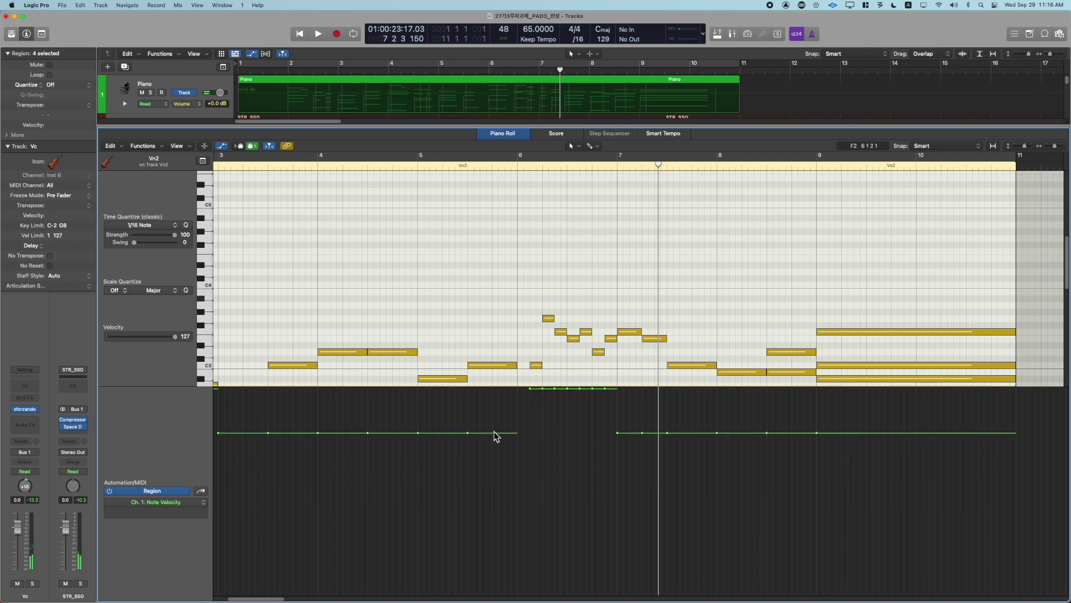
click(202, 505)
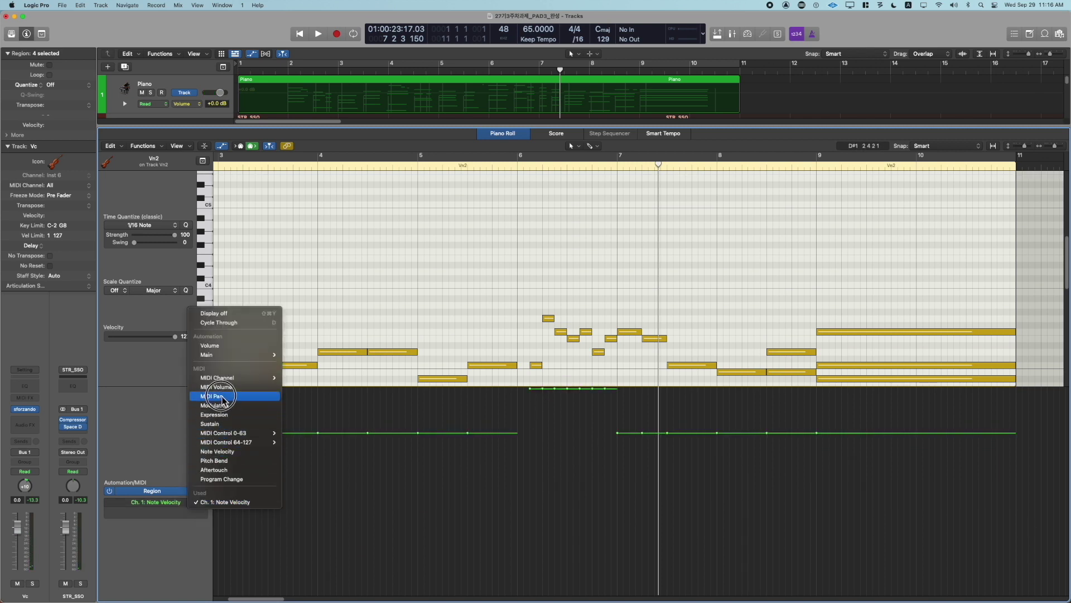
click(234, 347)
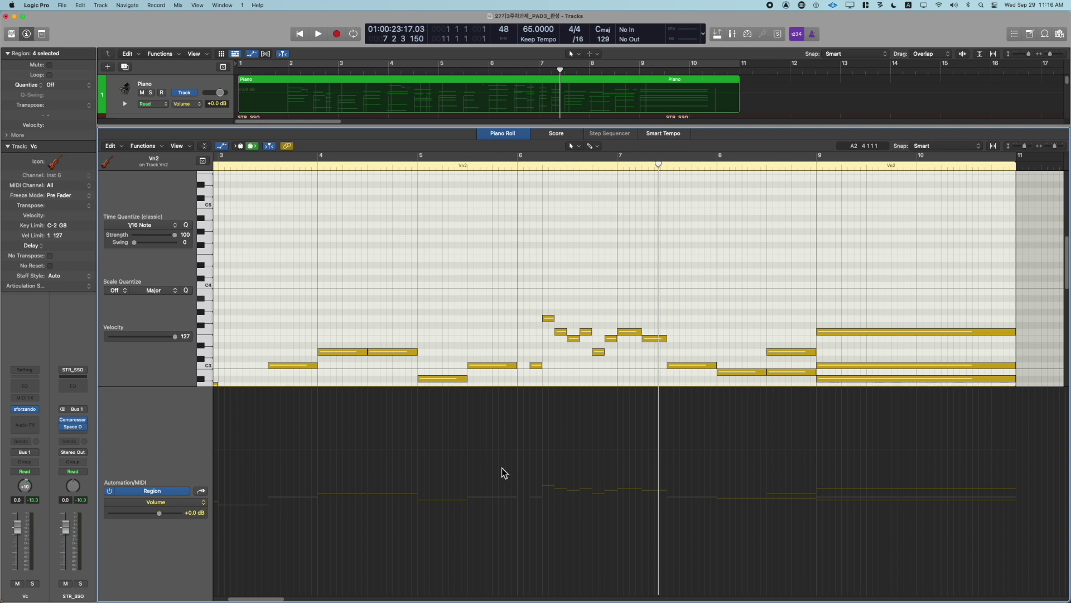
Raise the Vn2 volume automation to +4.0 dB across bar 6, returning to 0.0 dB mid-bar 7, and play it with all four regions
click(517, 450)
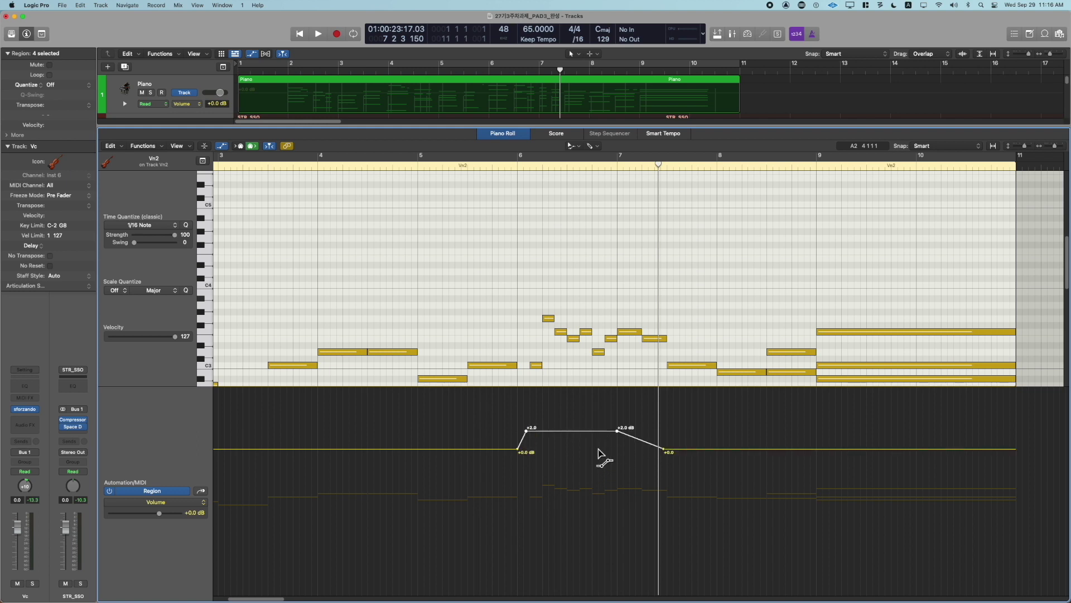
key(space)
key(t)
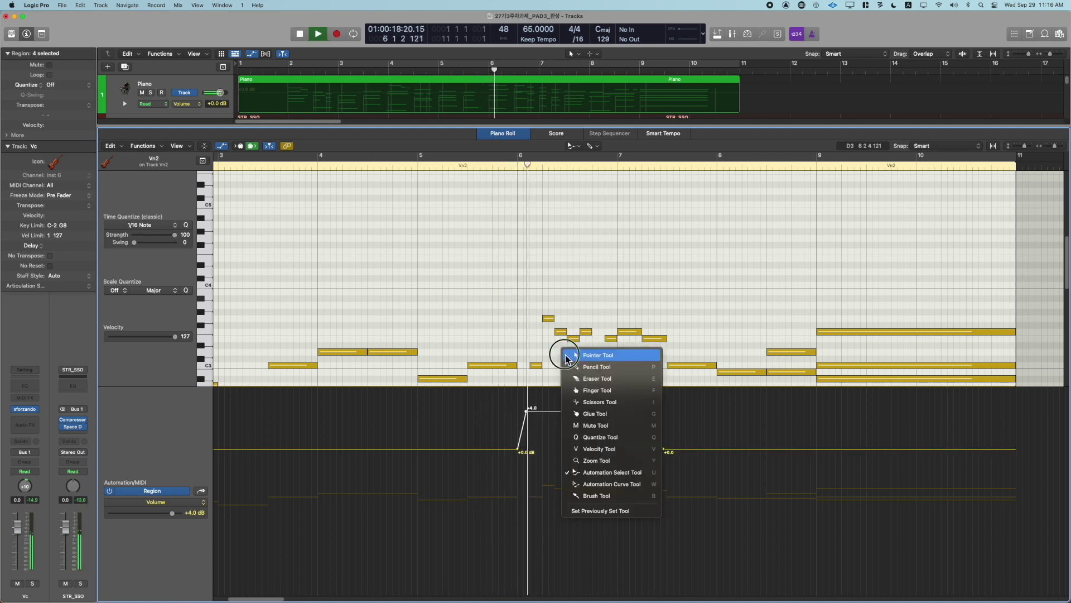
click(564, 354)
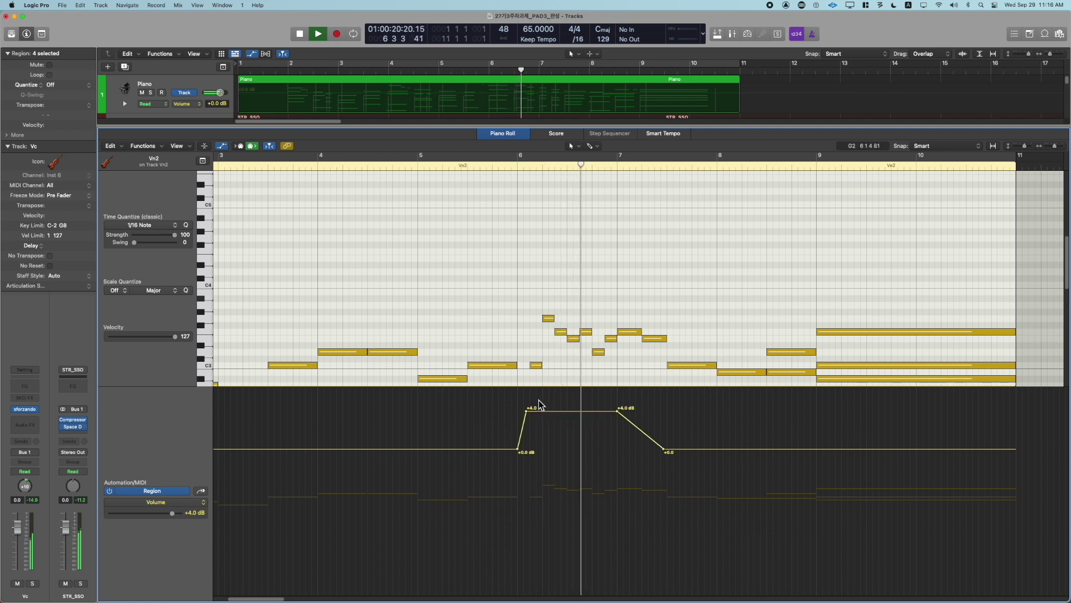
double_click(593, 288)
key(space)
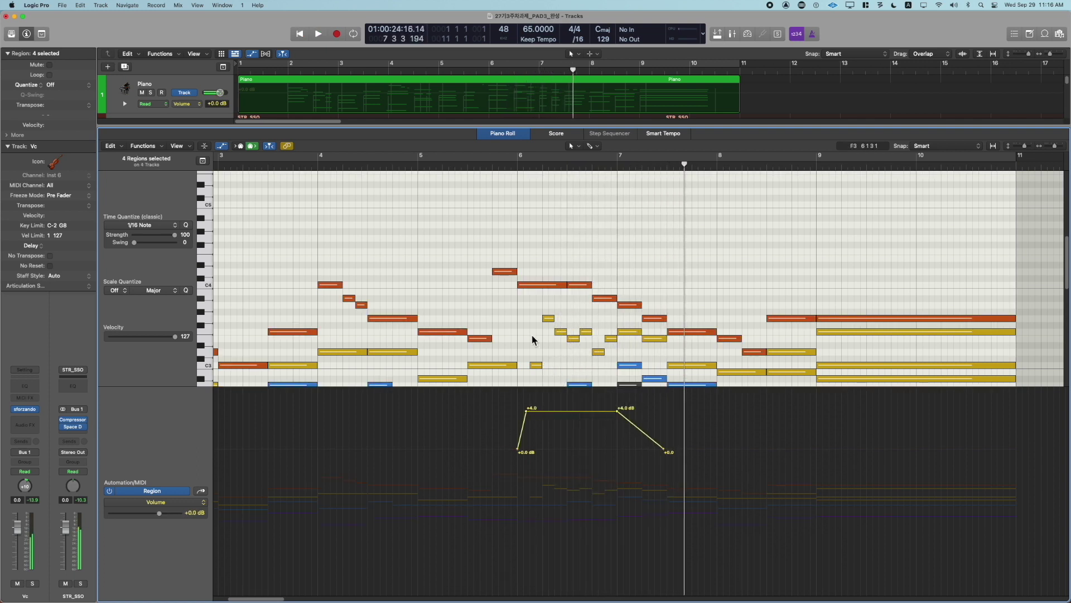
Raise the Vn2 volume automation to +3.0 dB over beat 4 of bar 2, returning to 0.0 dB early in bar 3
key(a)
scroll(530, 338, left, 10)
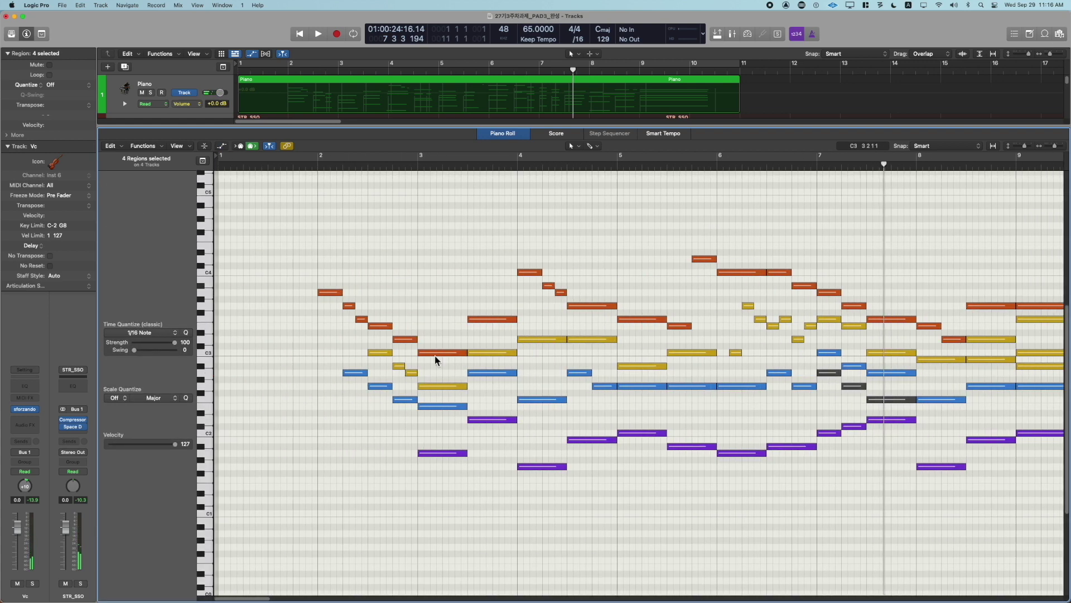
click(403, 367)
key(a)
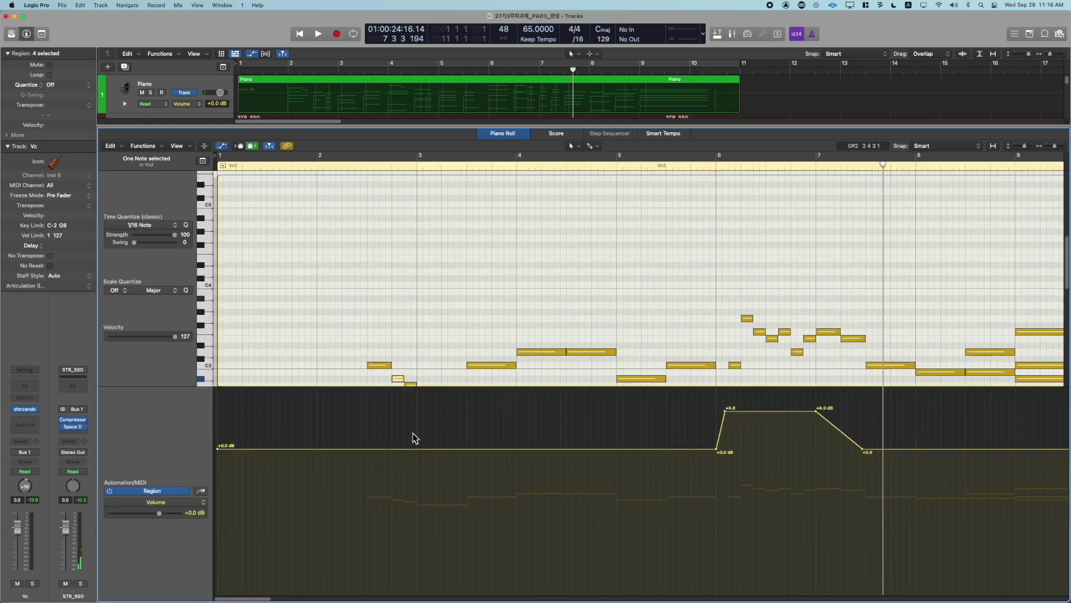
click(392, 450)
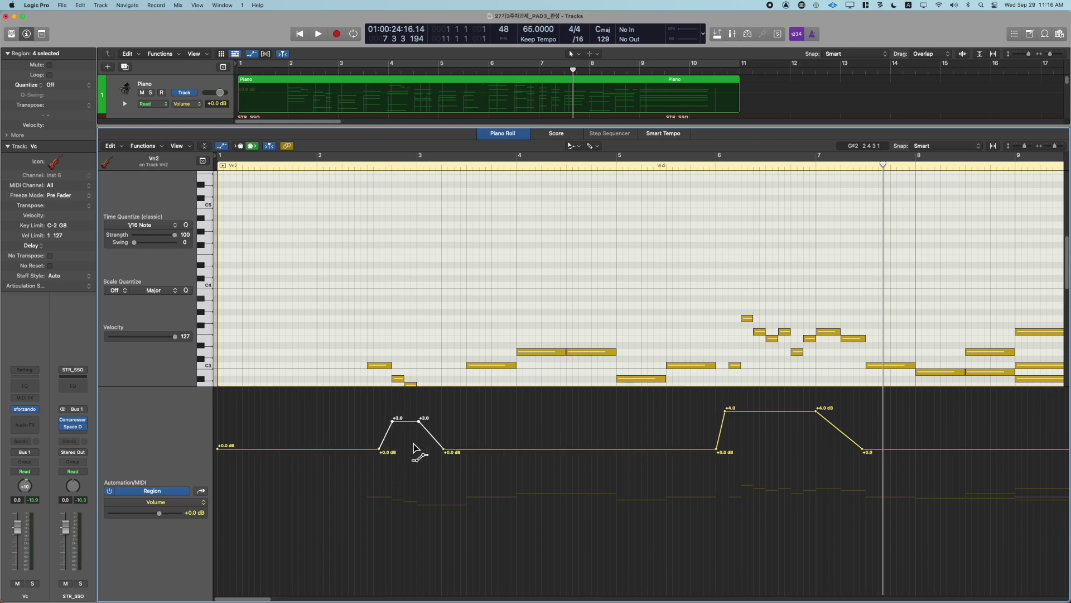
key(t)
click(572, 314)
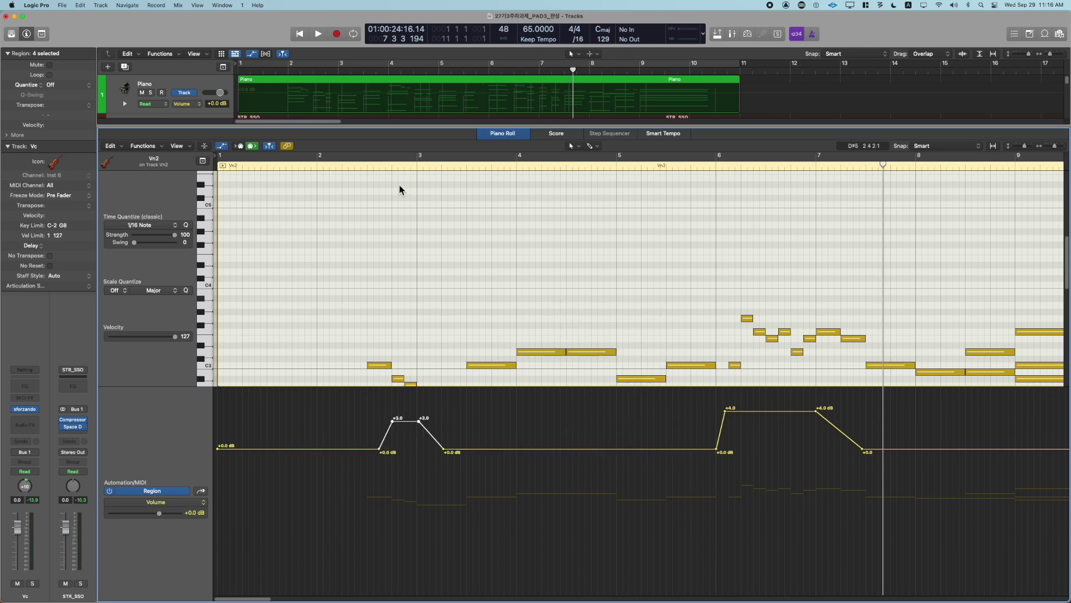
Play the strings from the middle of bar 2 and return to all four regions with the automation hidden
click(364, 167)
key(space)
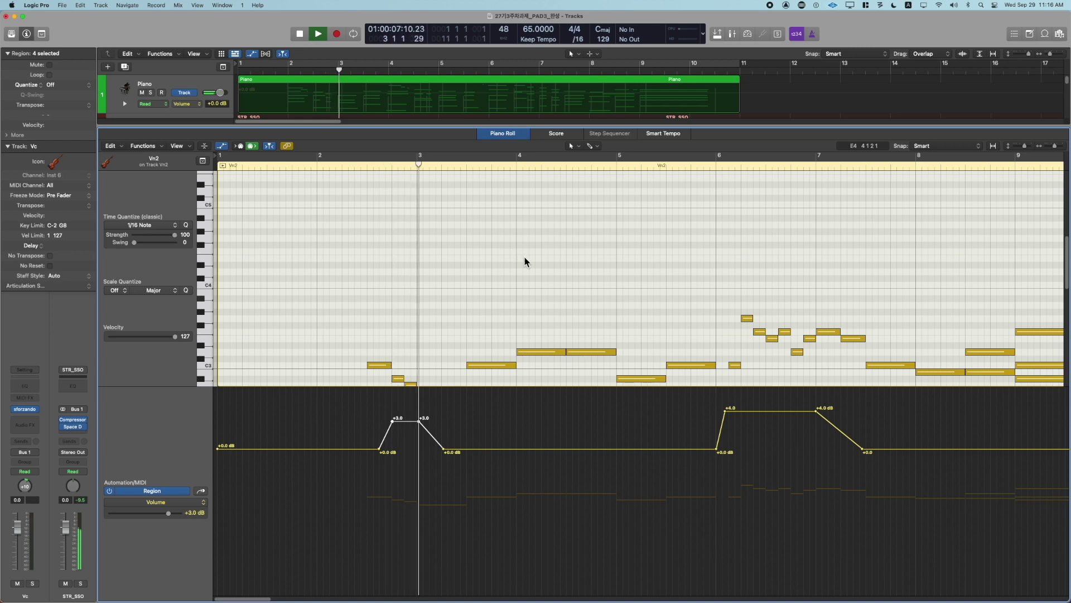
double_click(615, 261)
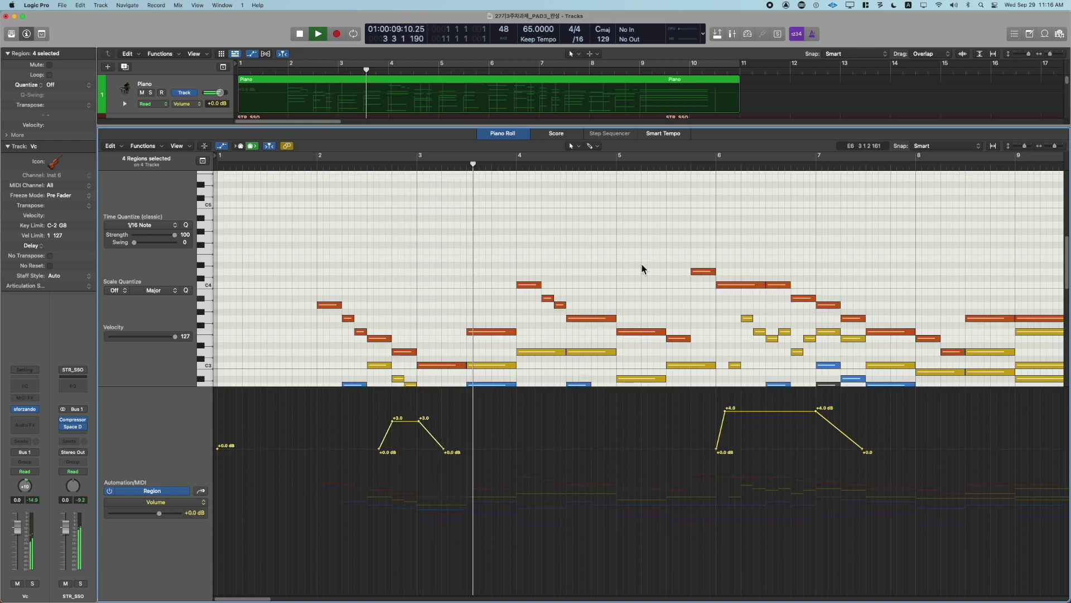
key(a)
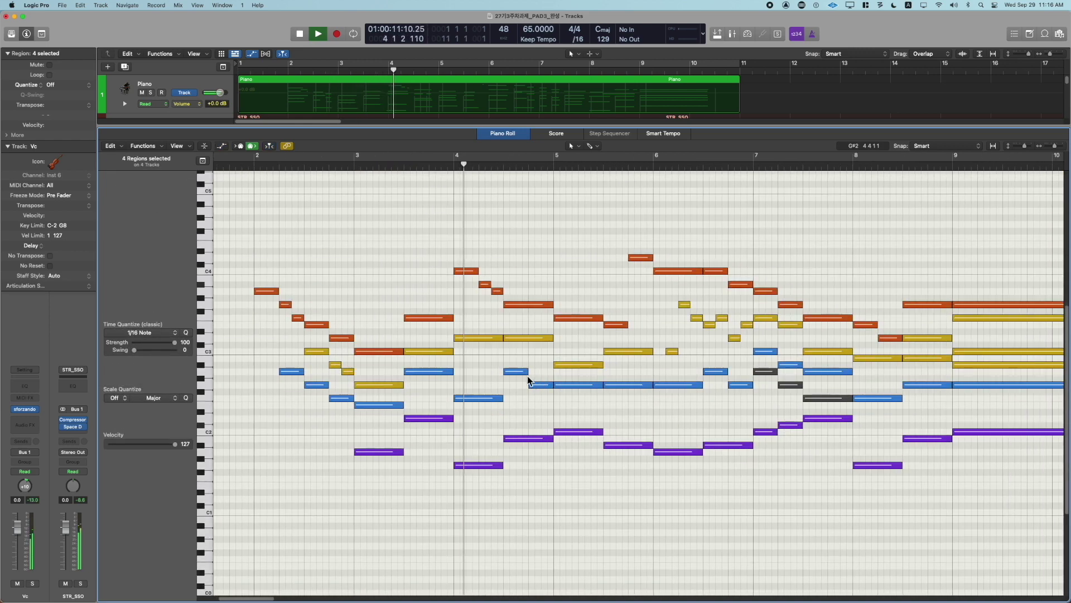
Raise the Vla volume automation to +3.0 dB from beat 3 of bar 4 to bar 5, returning to 0.0 dB before mid-bar 5
click(518, 372)
key(a)
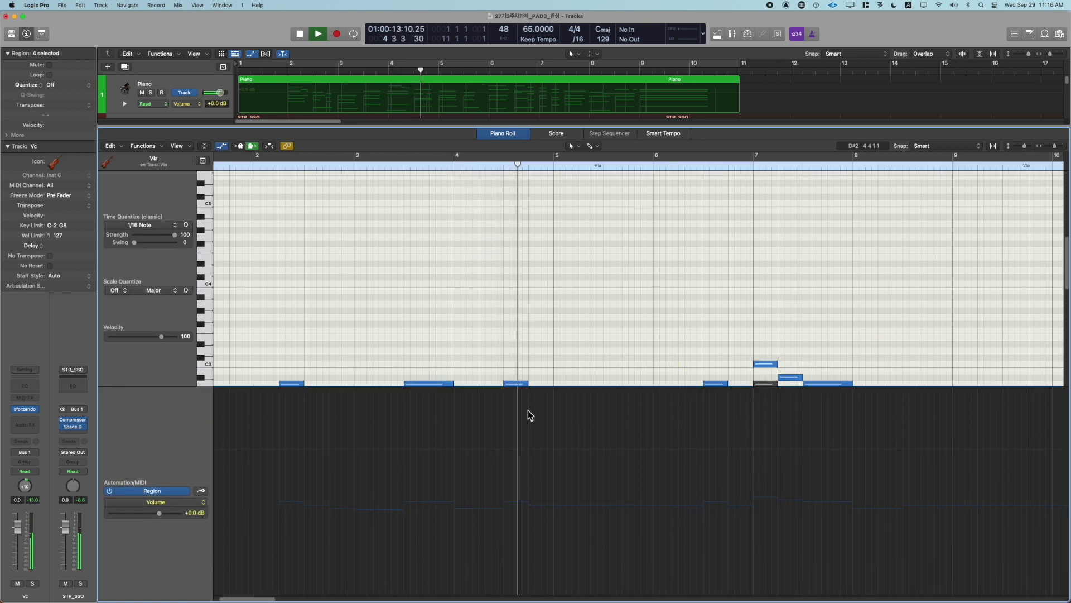
click(196, 505)
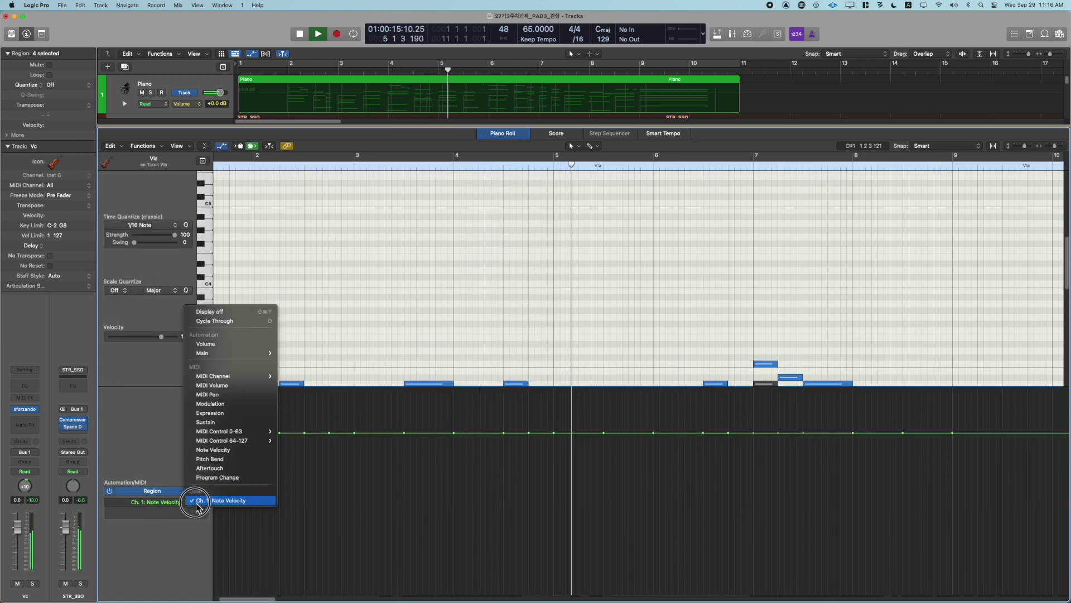
click(205, 344)
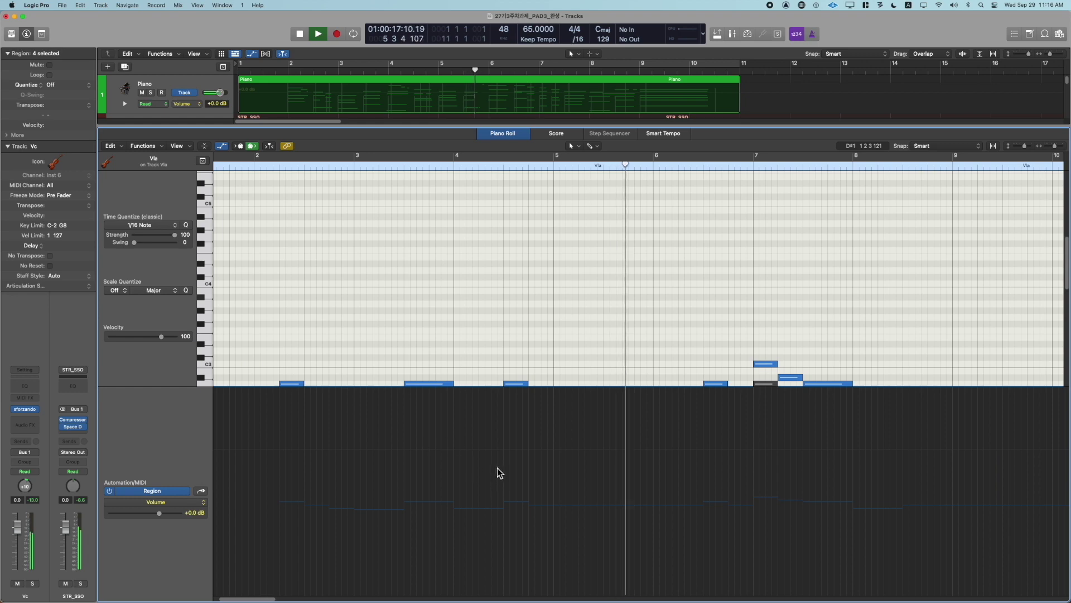
key(space)
click(504, 449)
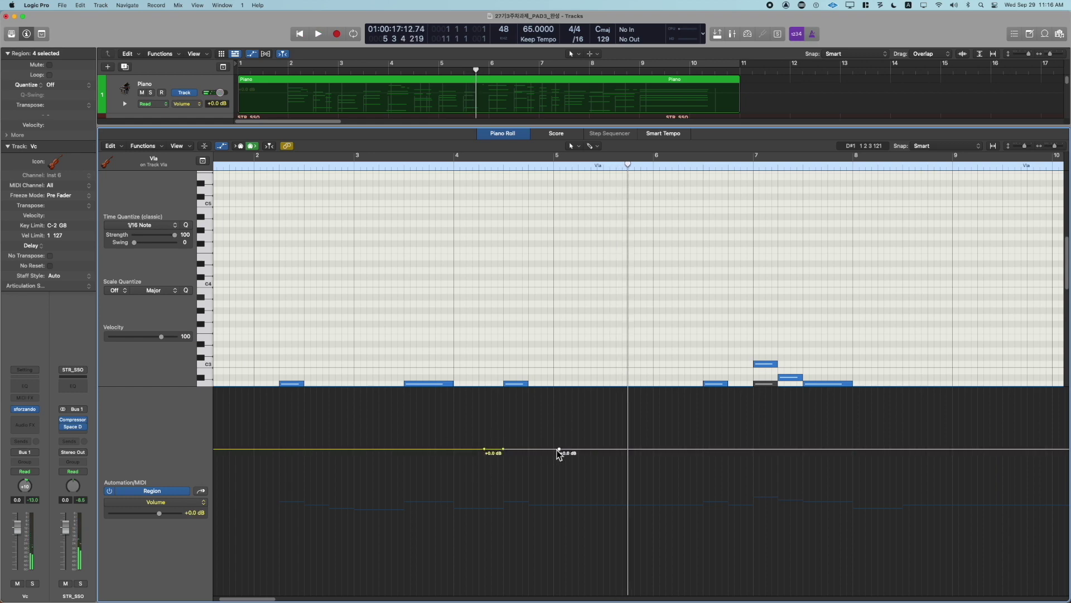
right_click(584, 443)
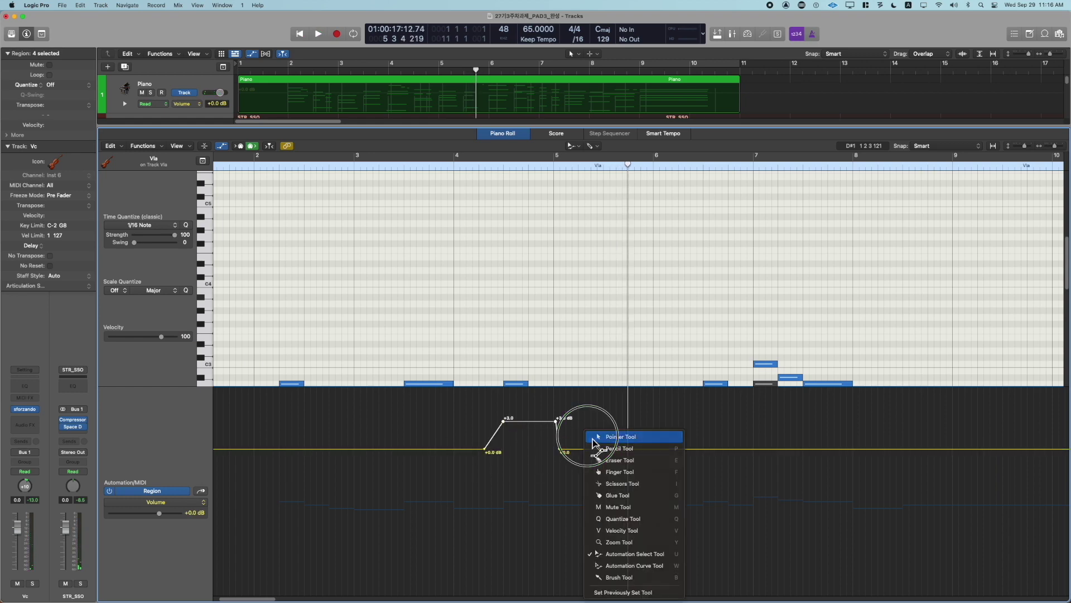
key(Escape)
drag(560, 450, 593, 450)
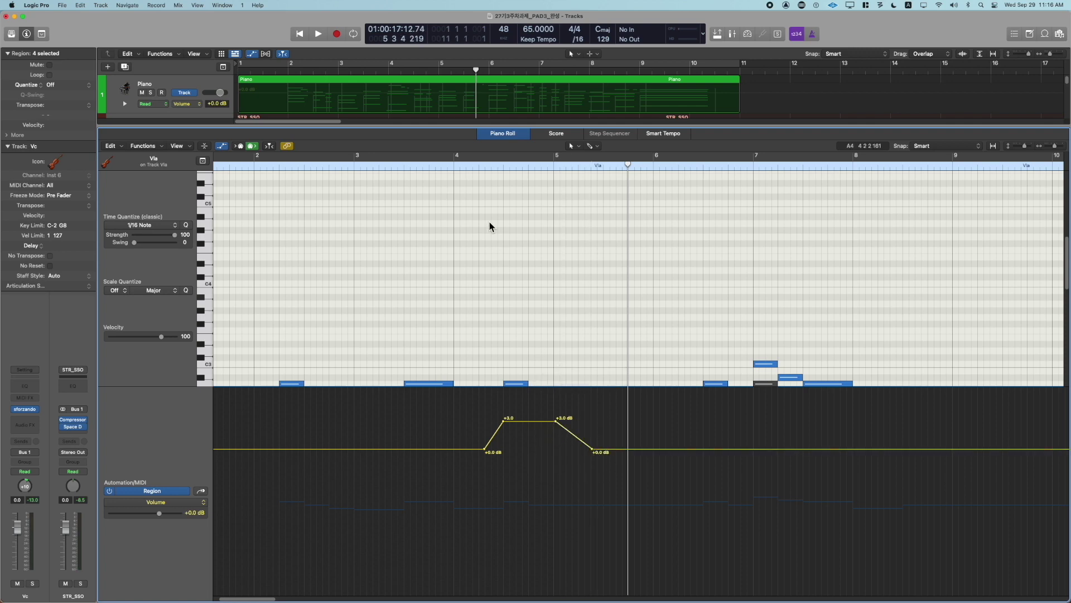
Play the strings from beat 2 of bar 4 and return to all four regions with the automation hidden
click(479, 166)
key(space)
key(a)
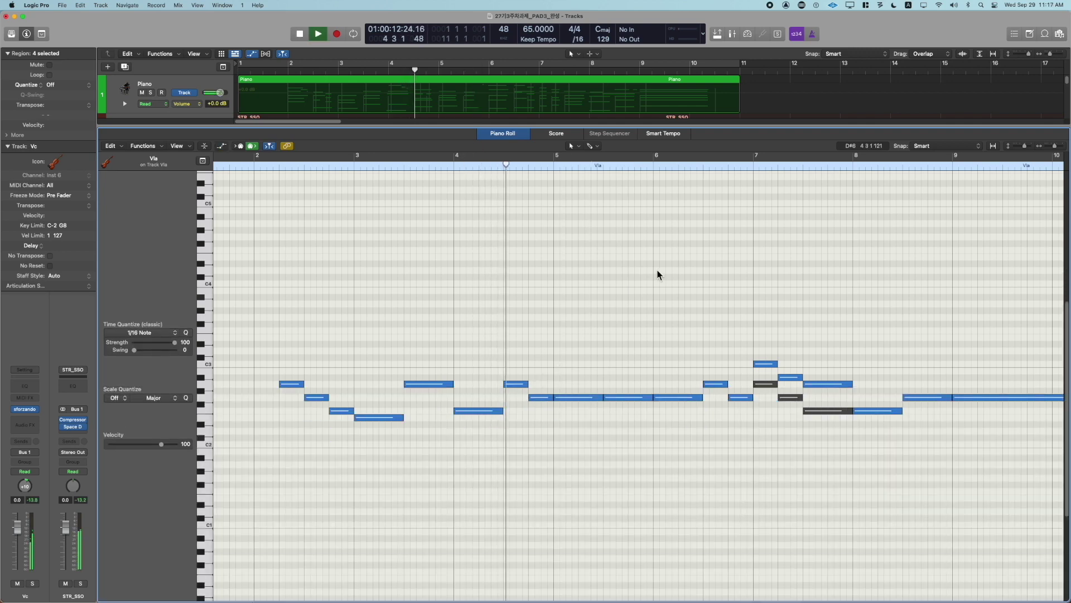
double_click(657, 271)
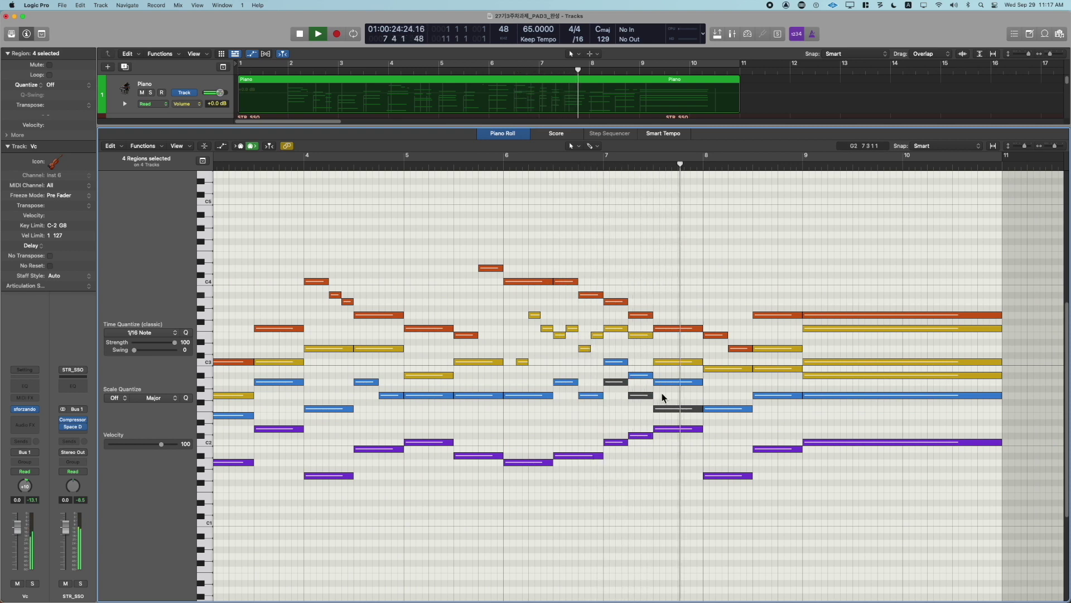
Delete the three muted Vla notes in bar 7
drag(643, 413, 641, 413)
scroll(642, 413, down, 1)
key(Delete)
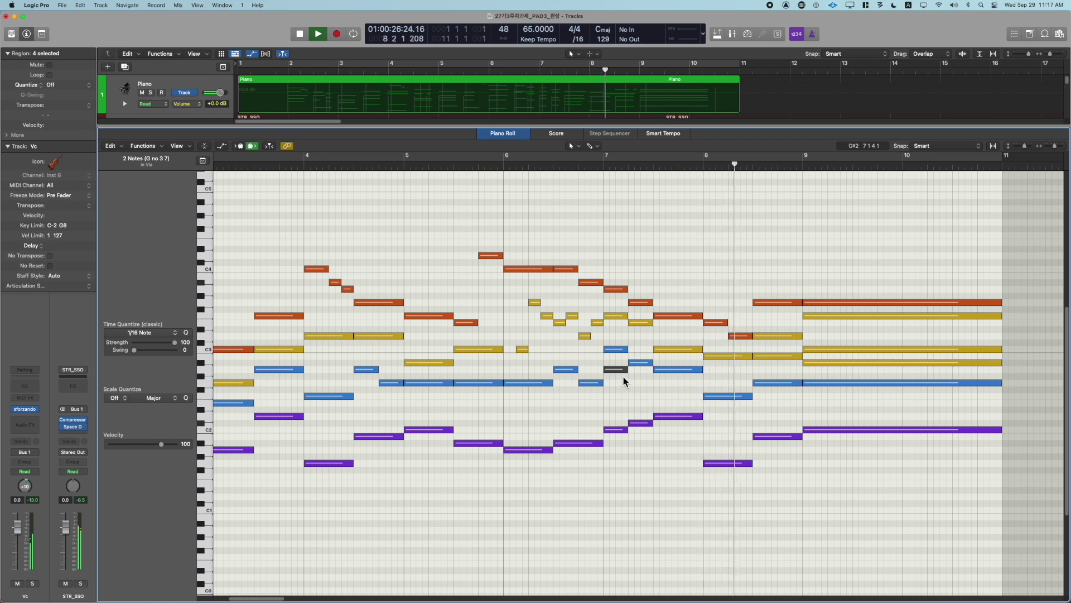
click(623, 371)
key(space)
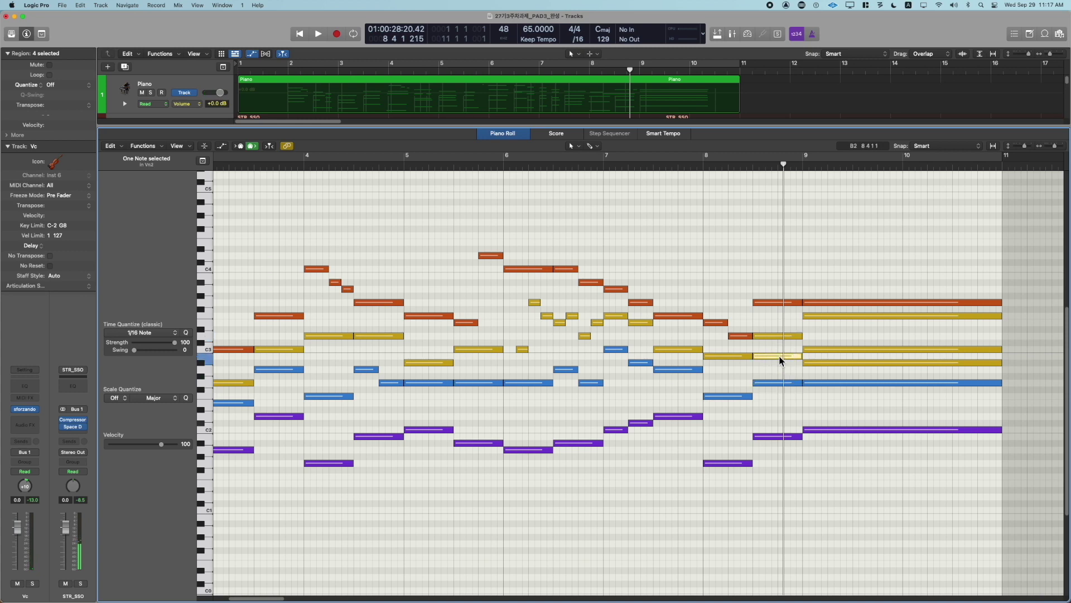
Listen from bar 8, remove the C3 note from the sustained Vn2 chord at bar 9, and play the passage again
click(707, 174)
key(space)
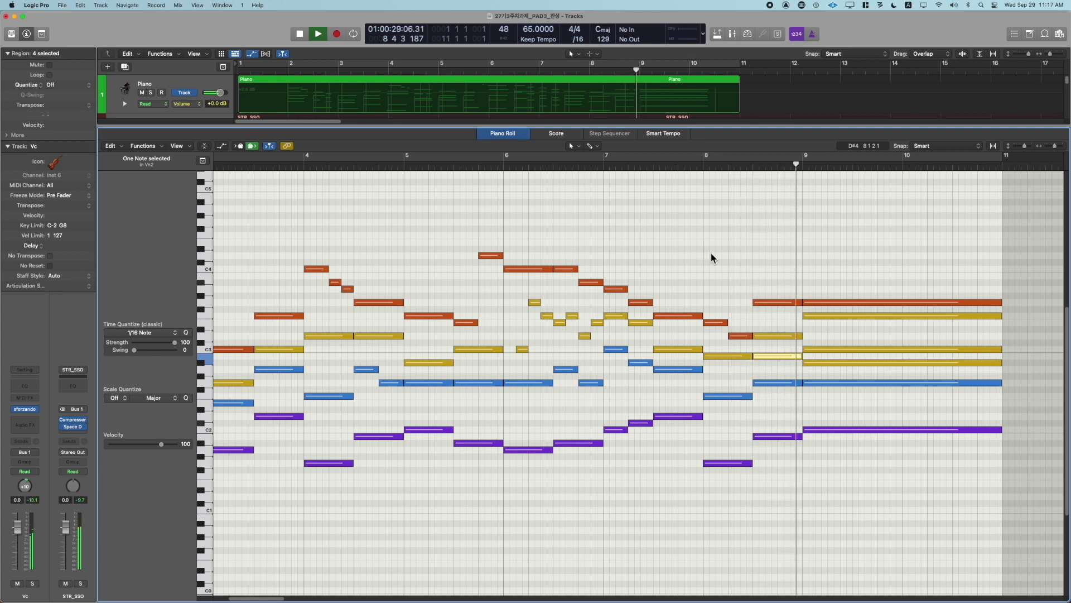
key(space)
click(815, 349)
click(817, 359)
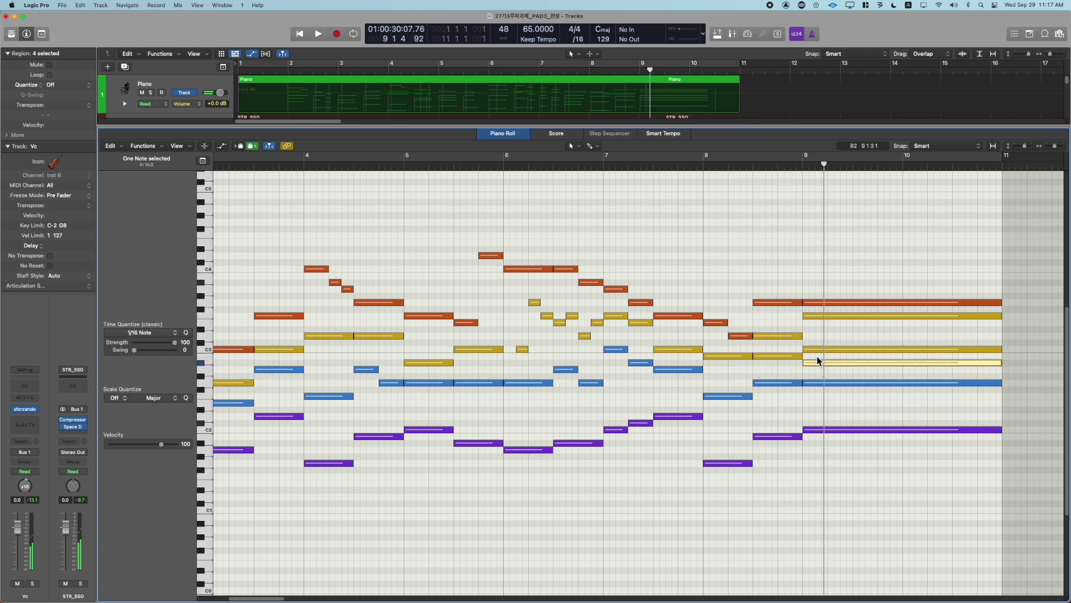
drag(816, 349, 816, 315)
key(space)
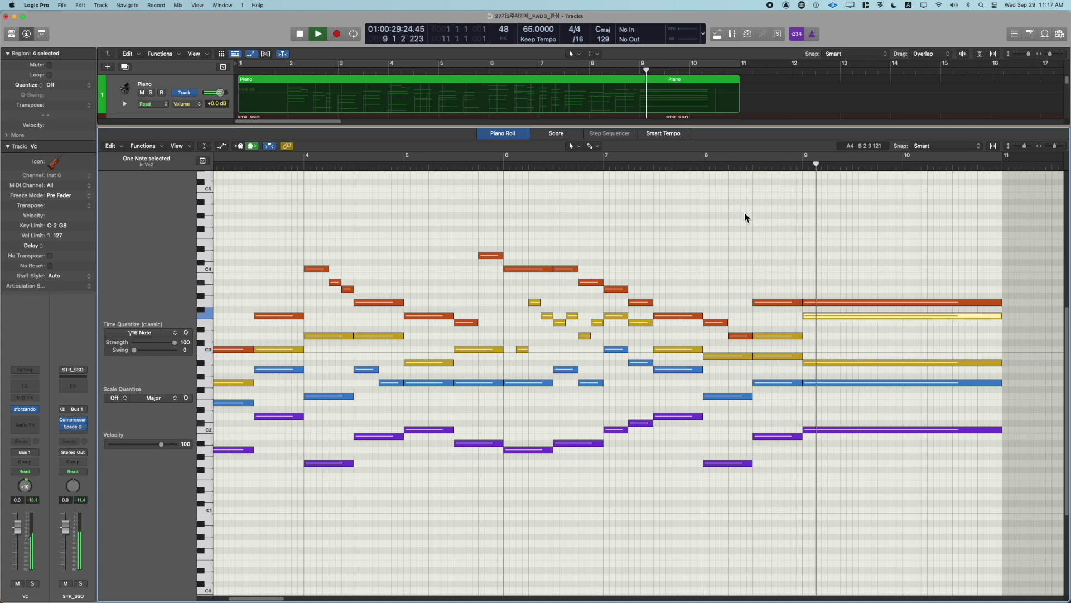
Try muting the upper Vn2 note, D3, in the second half of bar 8 and play from bar 8
click(772, 335)
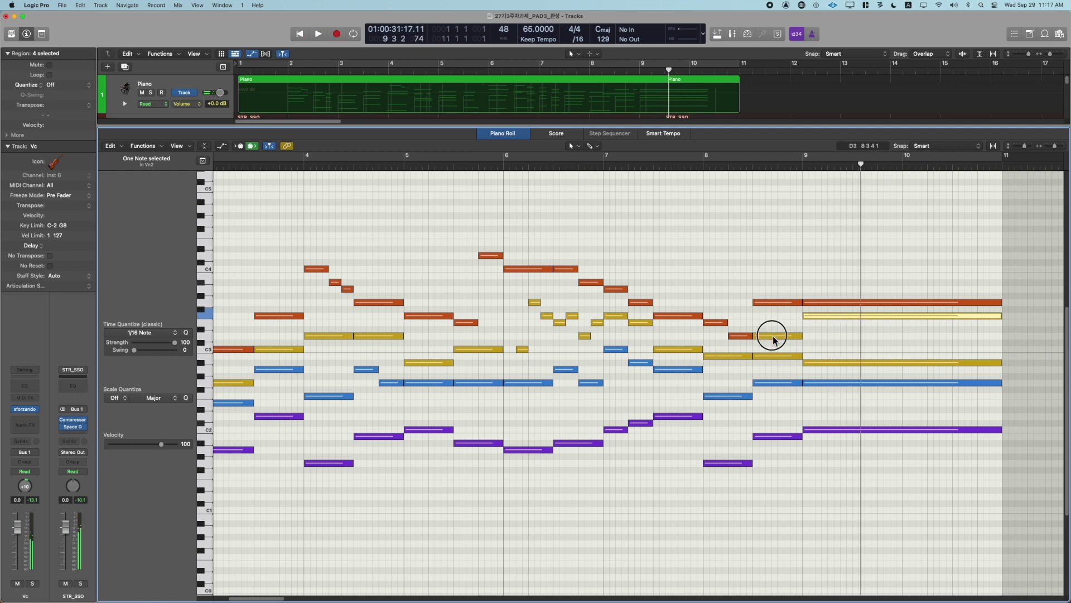
key(space)
click(703, 166)
key(space)
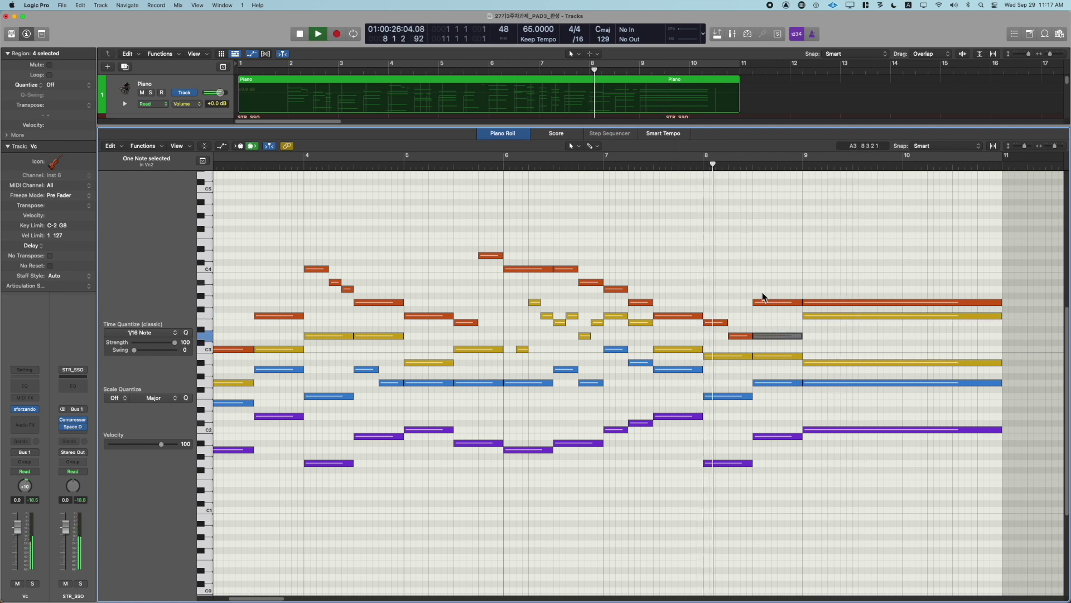
Mute the lower Vn2 note, B2, in the second half of bar 8 instead of D3, and compare from bar 8
click(778, 355)
click(776, 338)
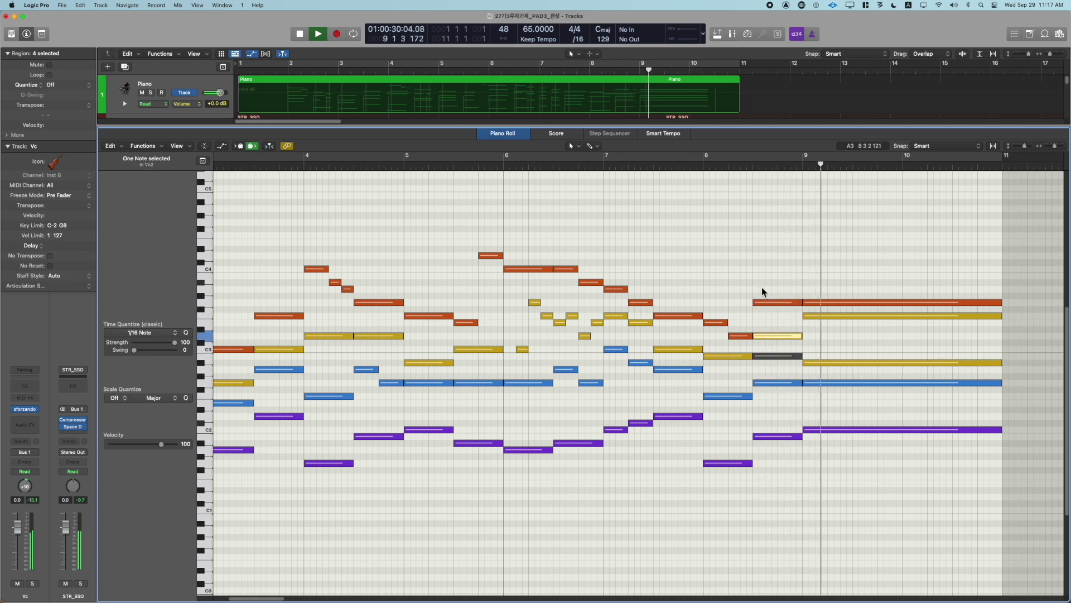
click(704, 165)
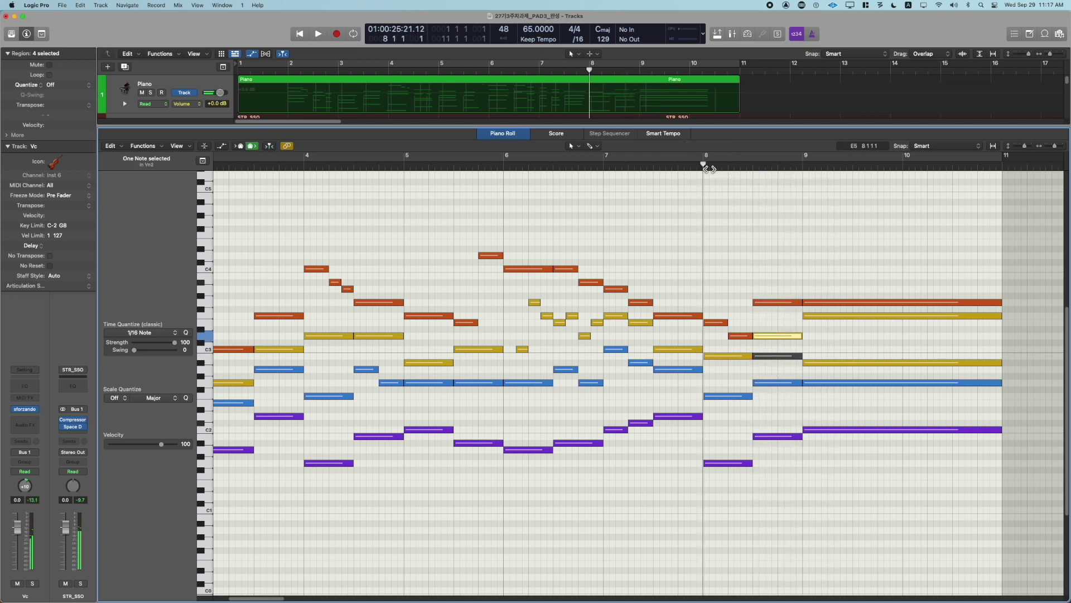
Unmute the Vn2 B2 note in the second half of bar 8 and play the ending with all four regions
click(779, 351)
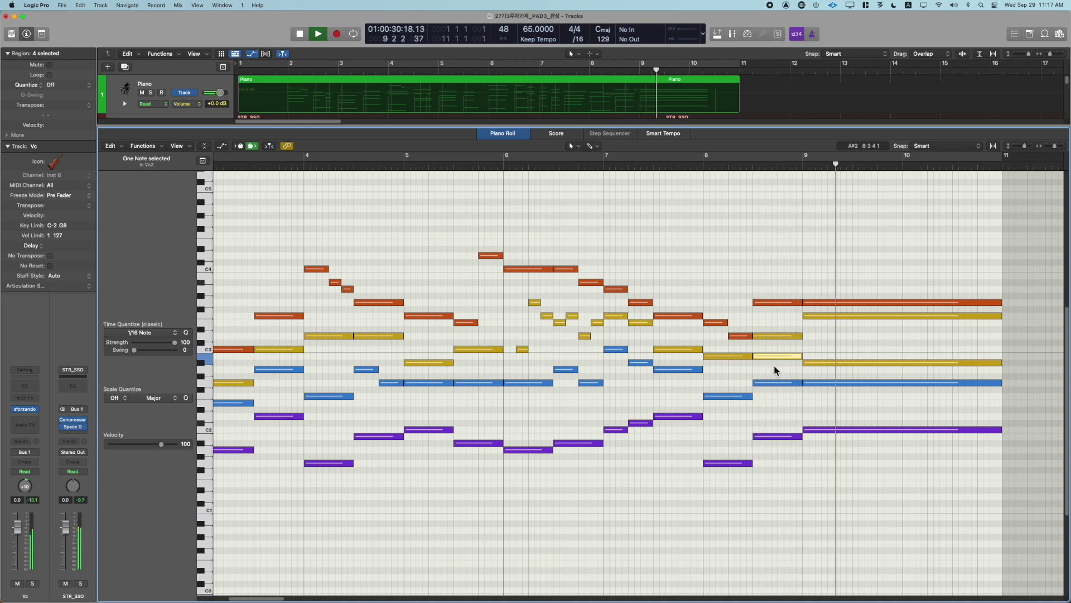
key(comma)
click(773, 365)
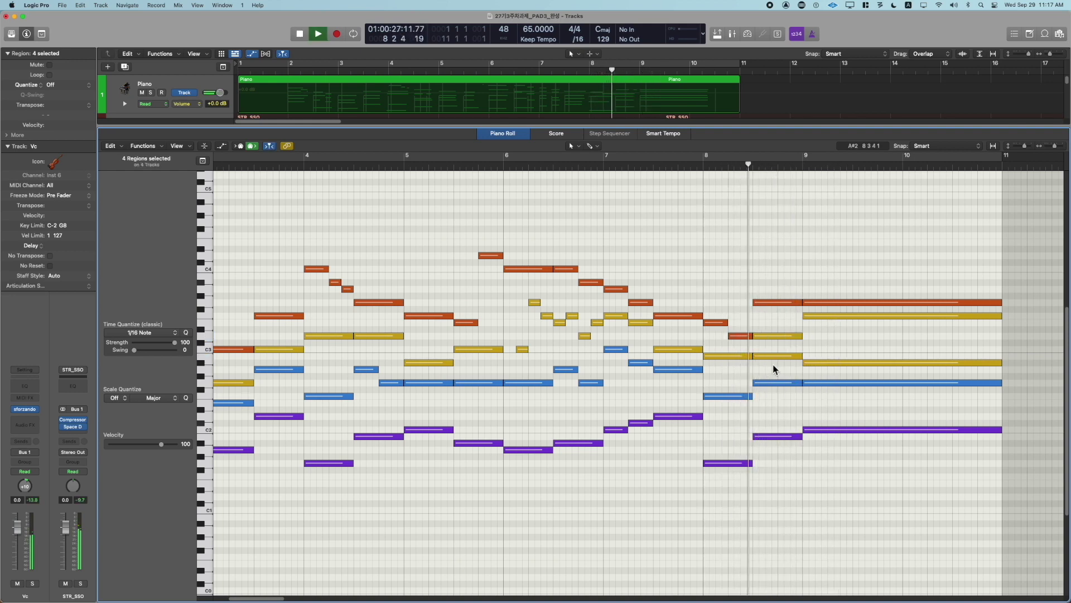
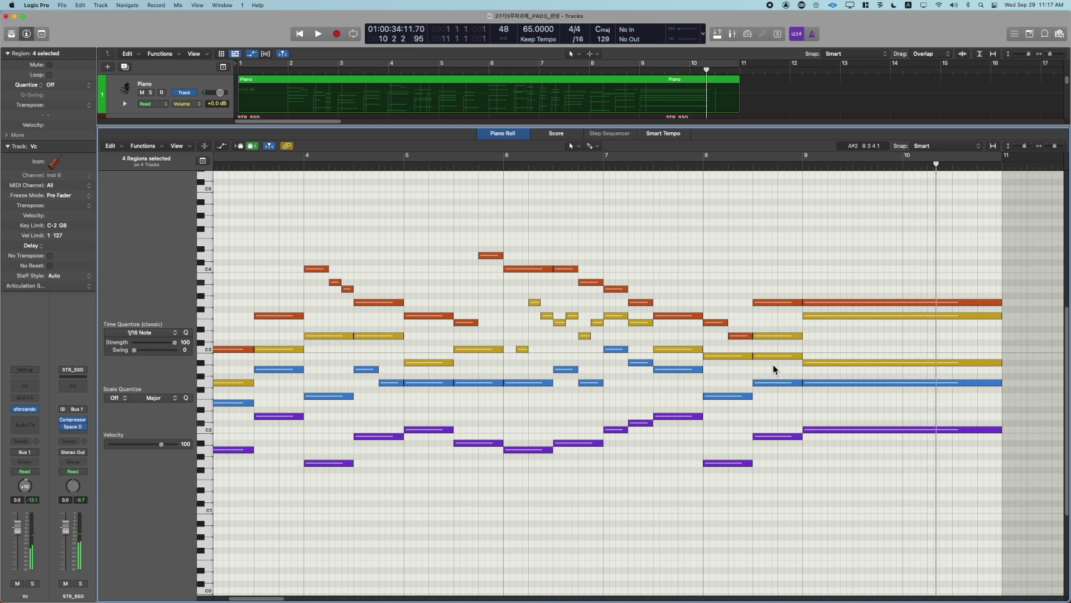
Play the opening of the strings from just before bar 2
key(space)
double_click(305, 164)
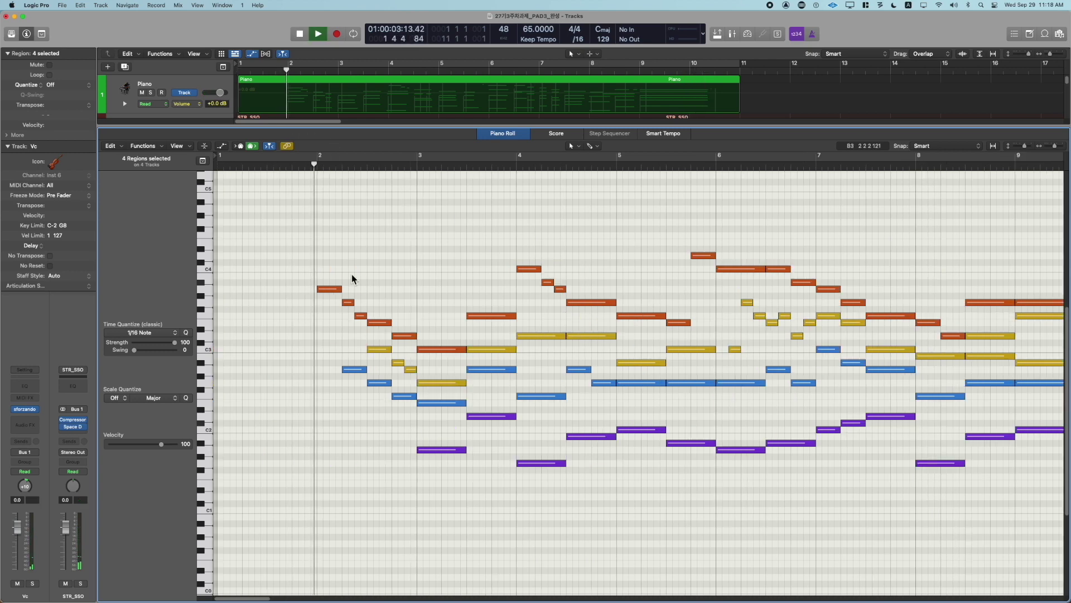
key(space)
Fade the Vn1 volume automation in from -6.0 dB at bar 2 to 0.0 dB at mid-bar 2, and play it with all four regions
double_click(336, 289)
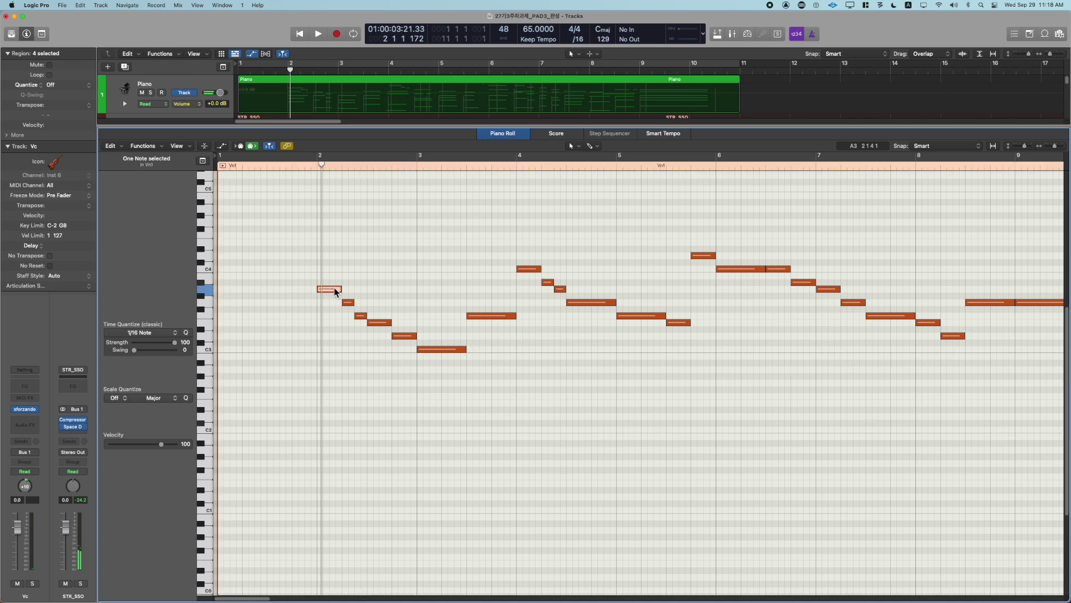
click(376, 350)
key(a)
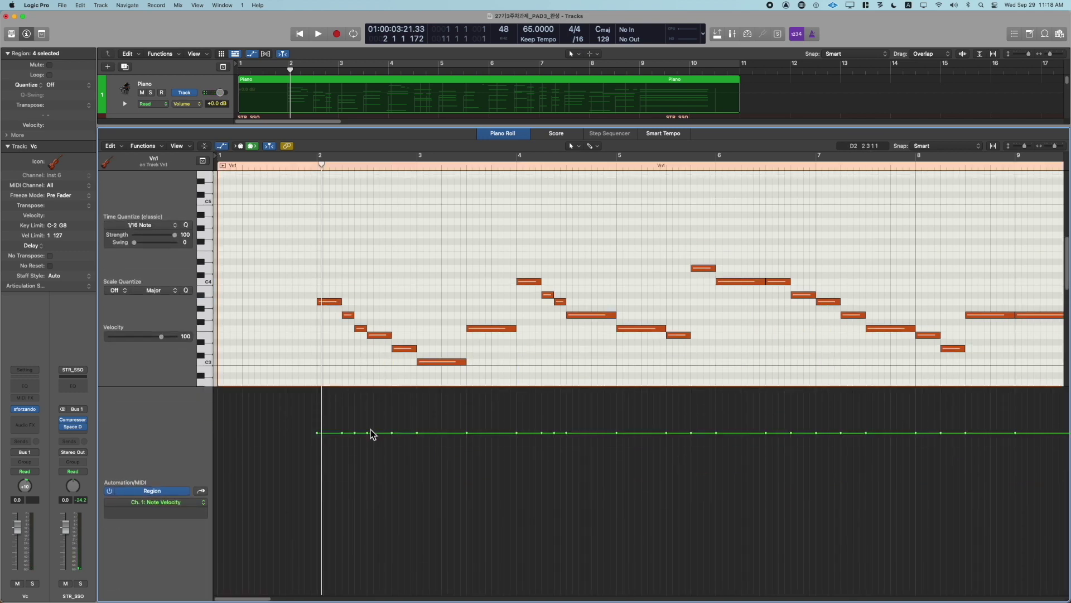
click(187, 509)
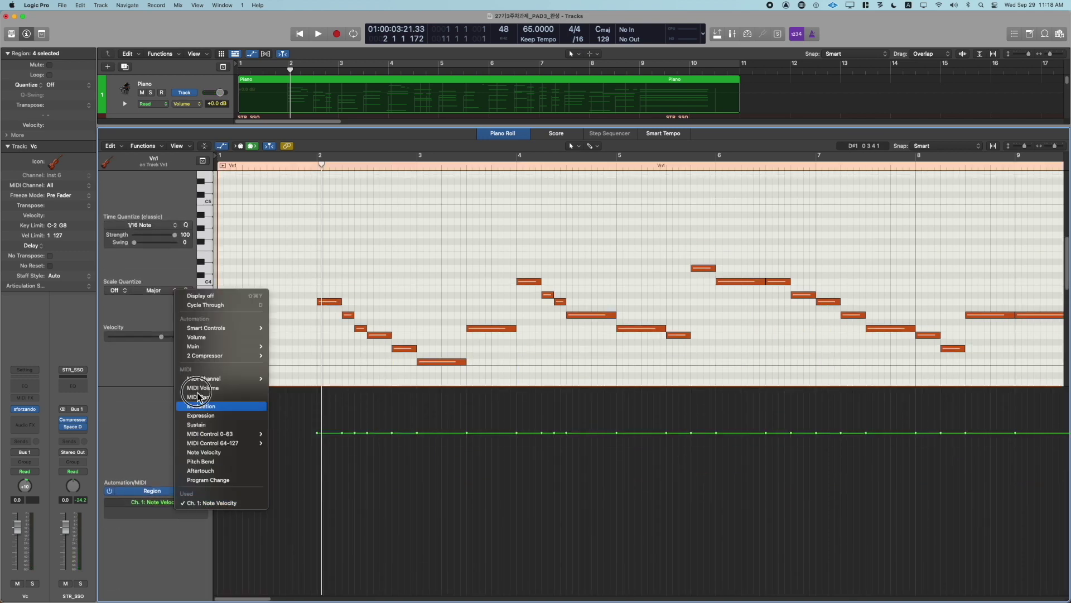
click(212, 342)
click(369, 450)
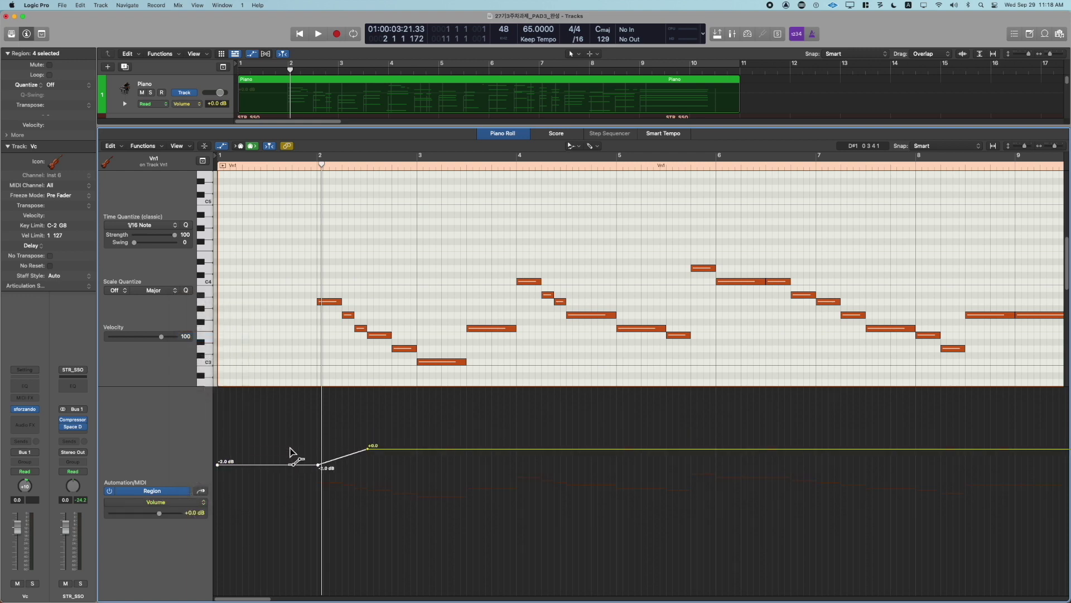
key(space)
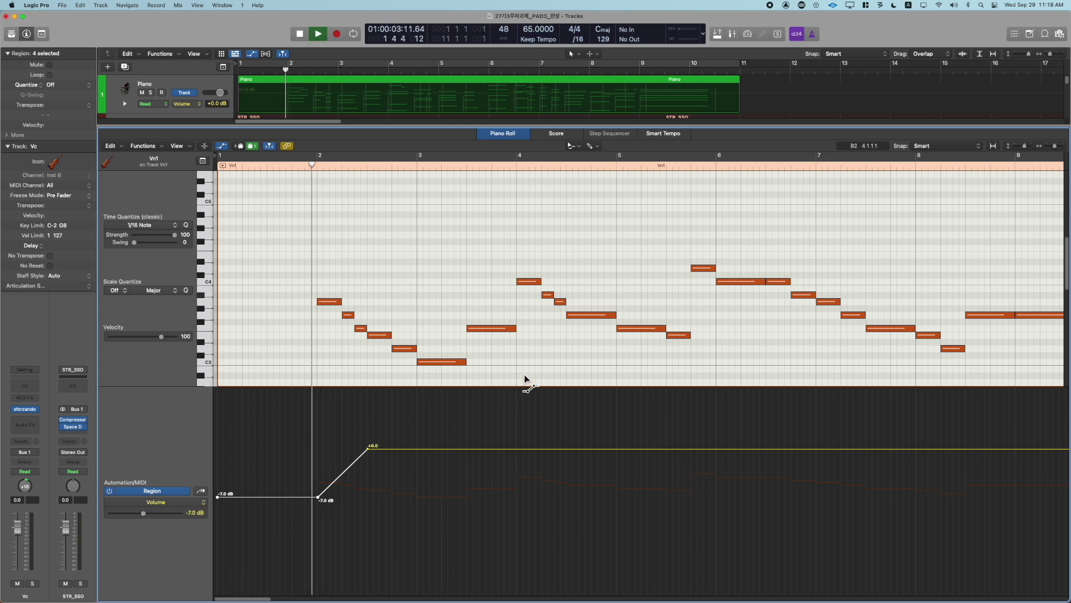
right_click(519, 371)
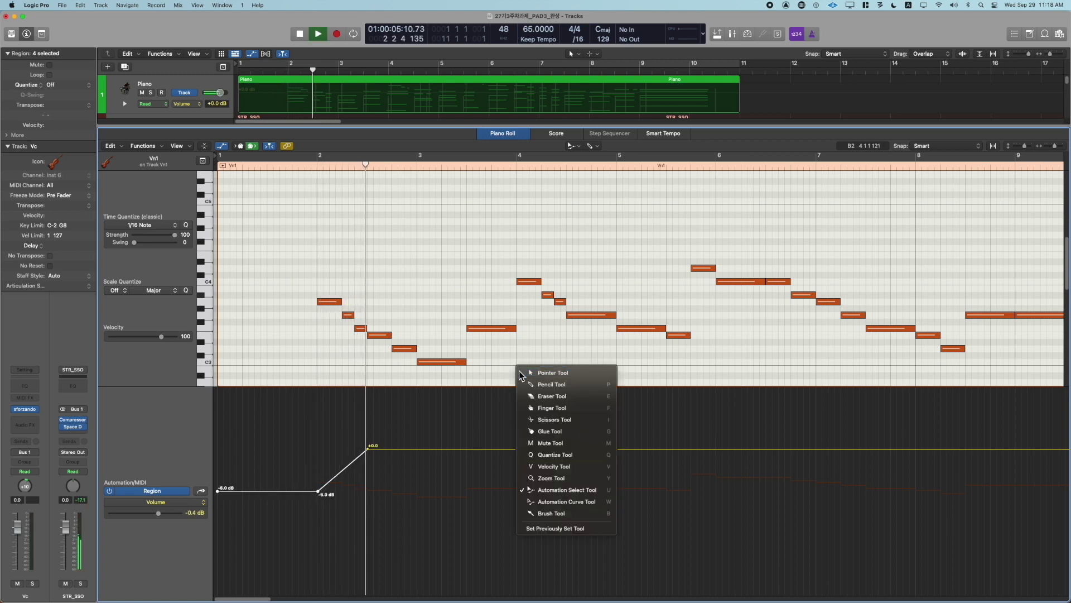
click(520, 373)
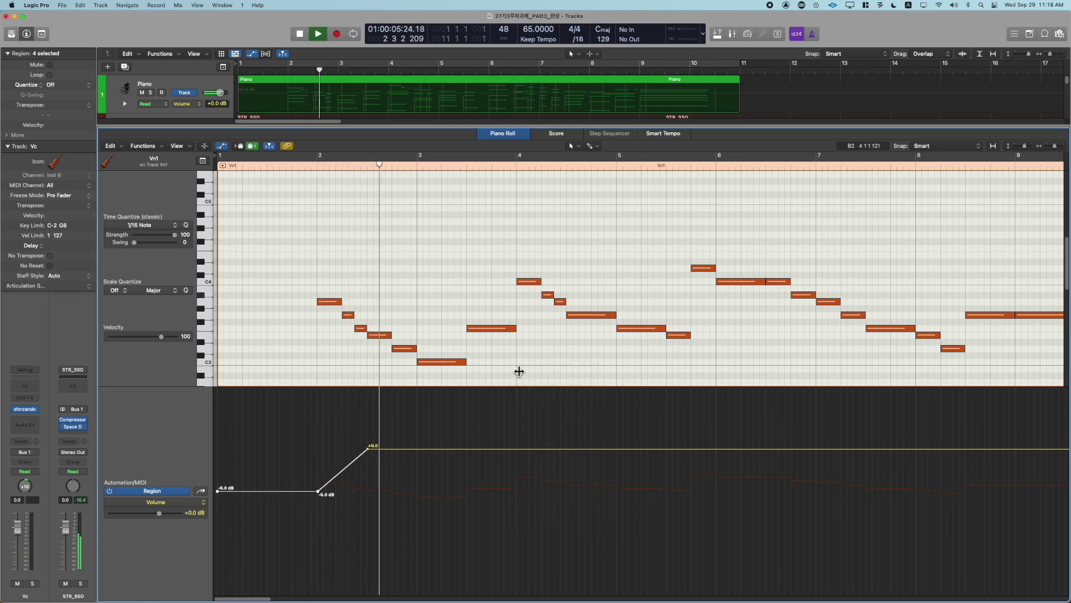
double_click(554, 368)
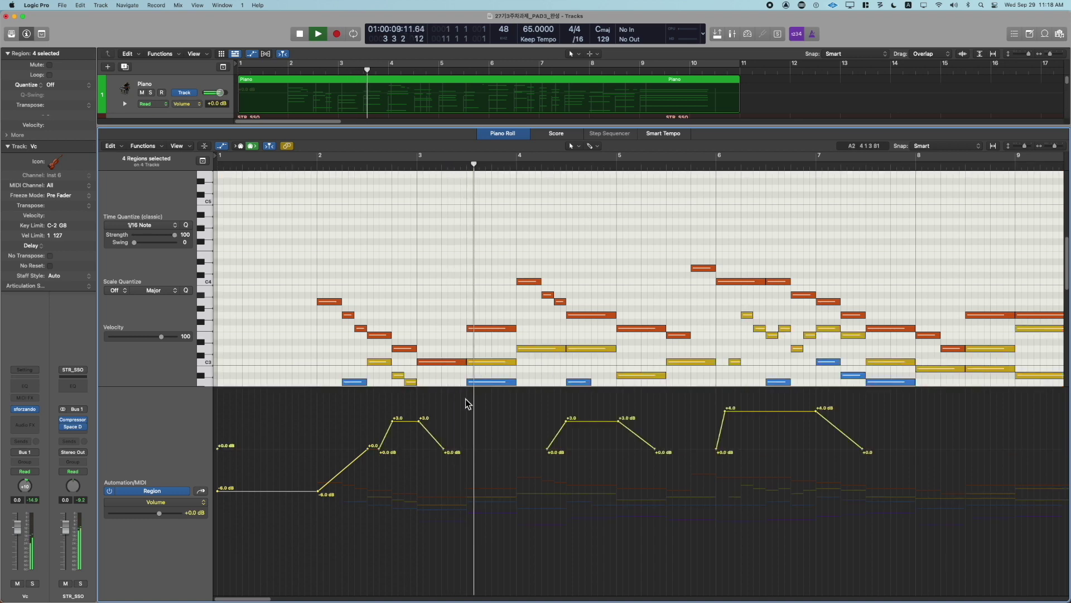
key(a)
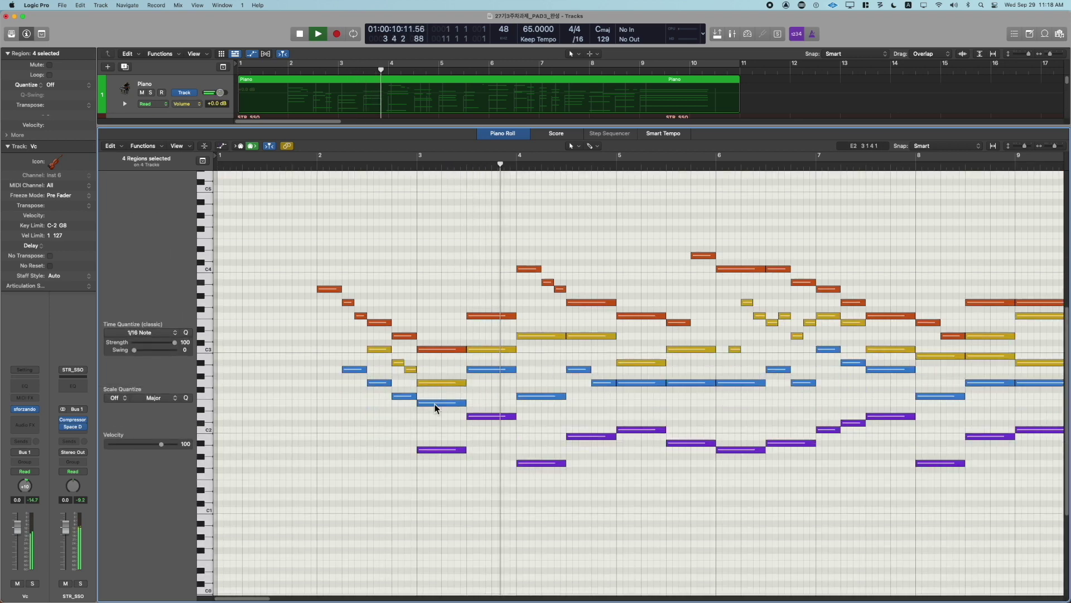
Fade the Vc volume automation in from -6.0 dB at bar 3 to 0.0 dB at mid-bar 3
click(445, 450)
key(a)
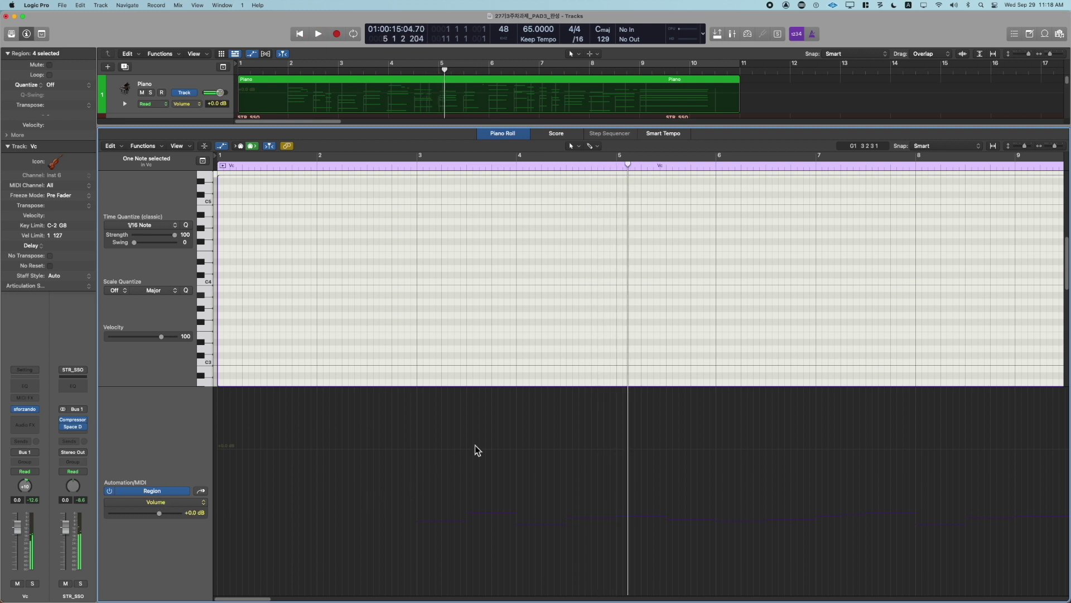
scroll(510, 320, down, 5)
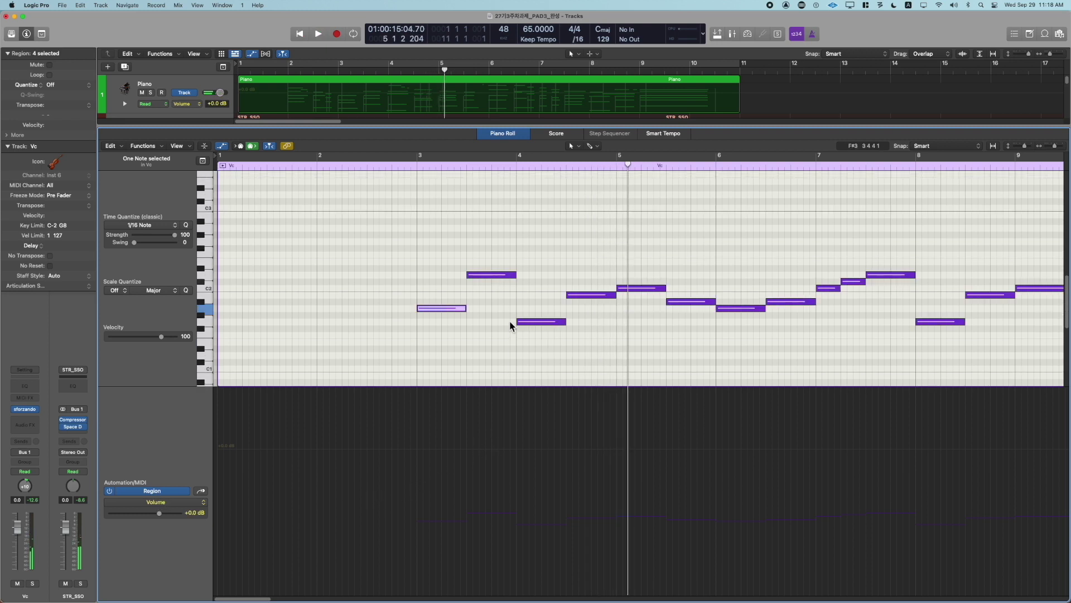
click(466, 450)
click(417, 450)
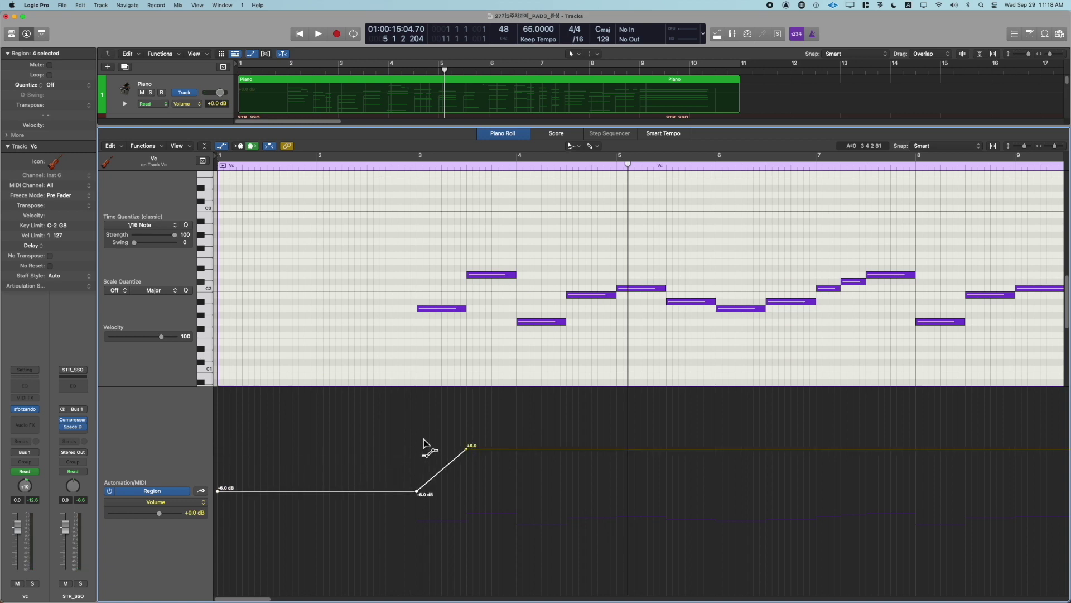
key(t)
key(t)
Fade the Vla volume automation in from -6.0 dB at beat 2 of bar 2 to 0.0 dB at bar 3
double_click(505, 366)
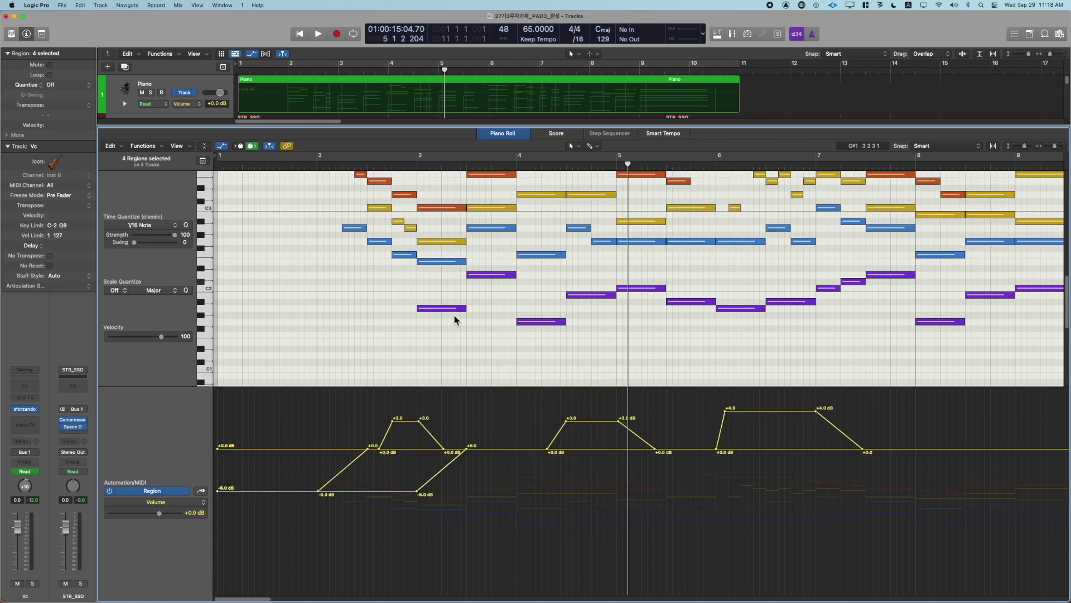
double_click(414, 255)
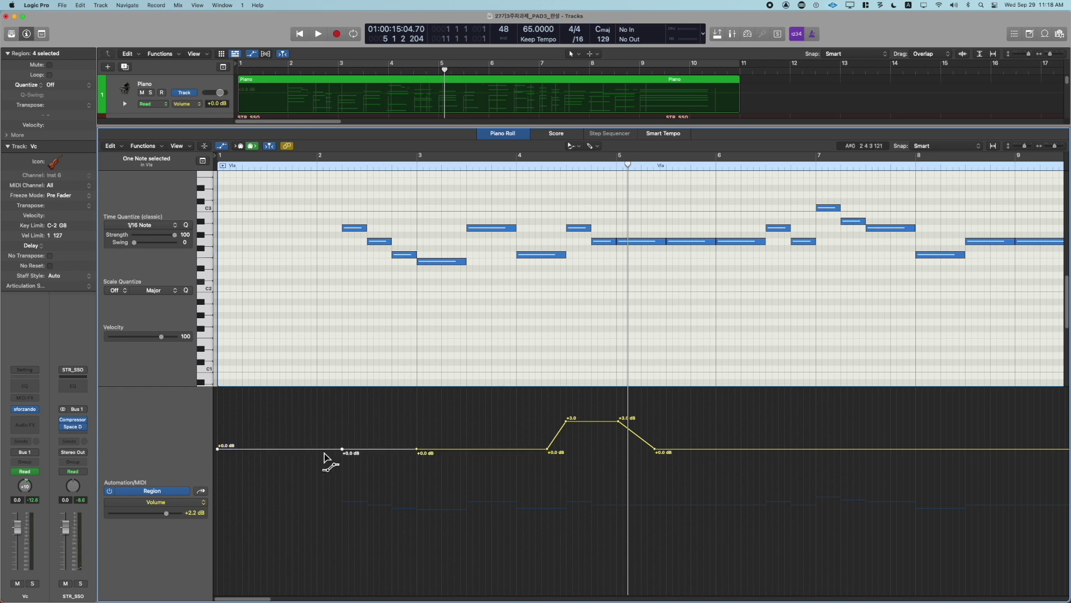
key(t)
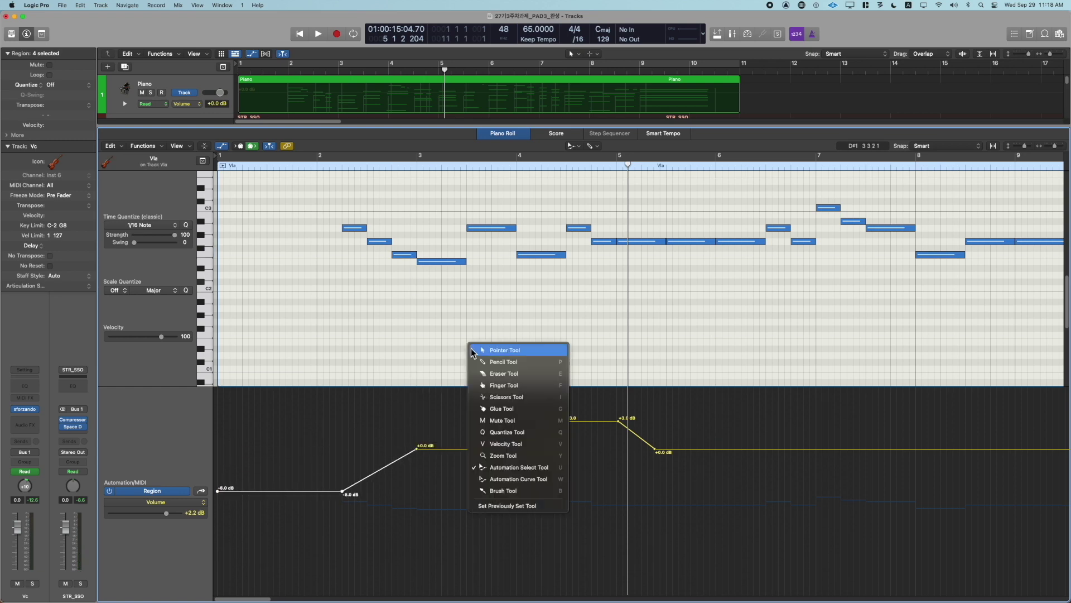
click(471, 350)
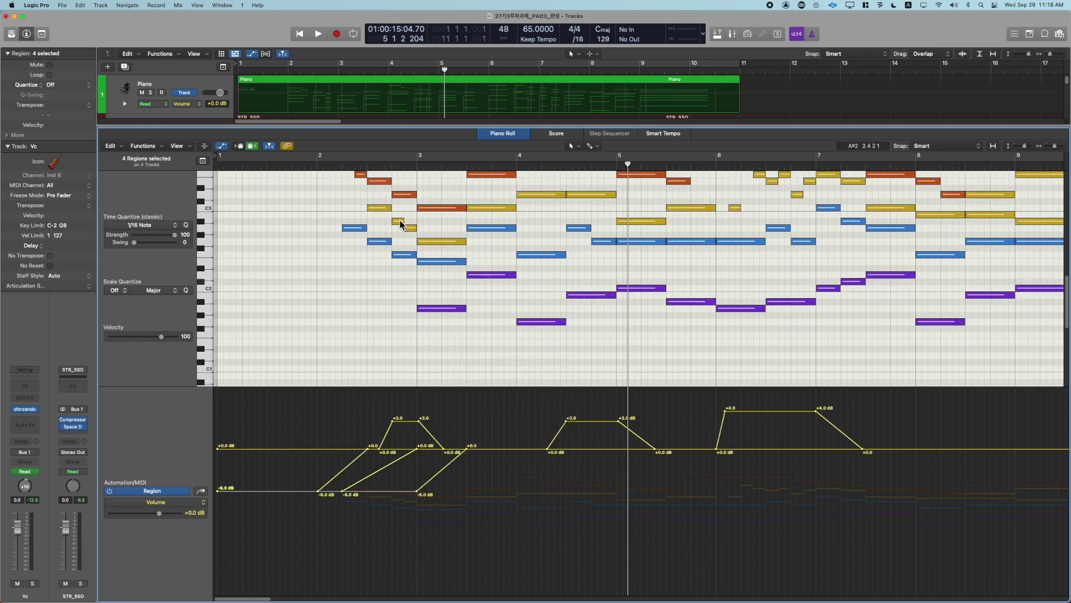
Hold the Vn2 volume automation at -3.0 dB until mid-bar 2, rising to 0.0 dB at beat 4, and start playback
click(400, 221)
drag(382, 451, 208, 463)
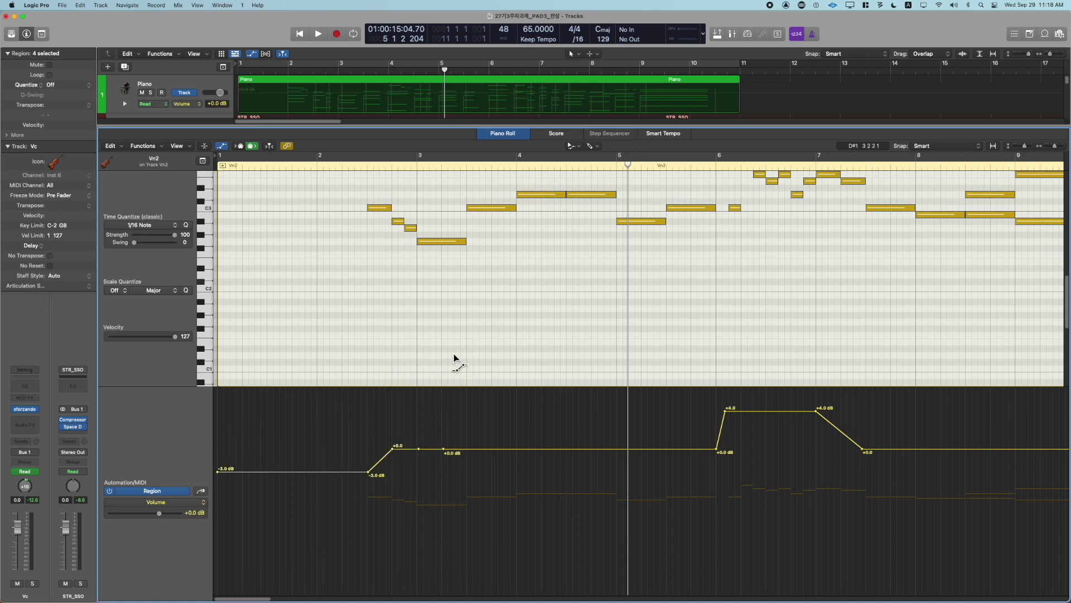
key(space)
key(t)
key(Escape)
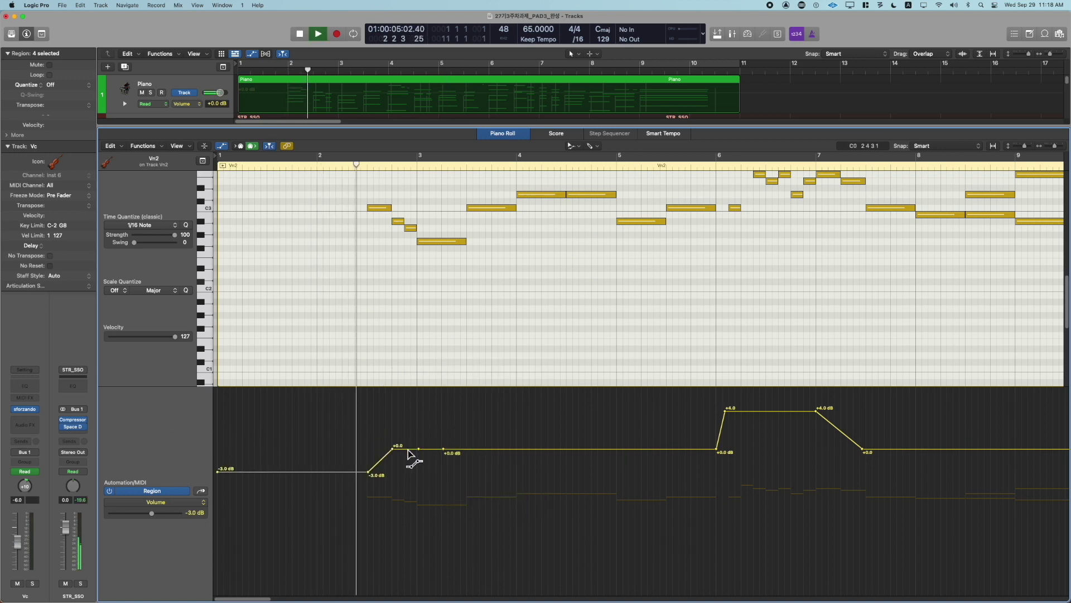
Raise the Vn2 volume automation between beat 4 of bar 2 and bar 3 to +3.0 dB, and listen with all four regions
drag(410, 453, 412, 425)
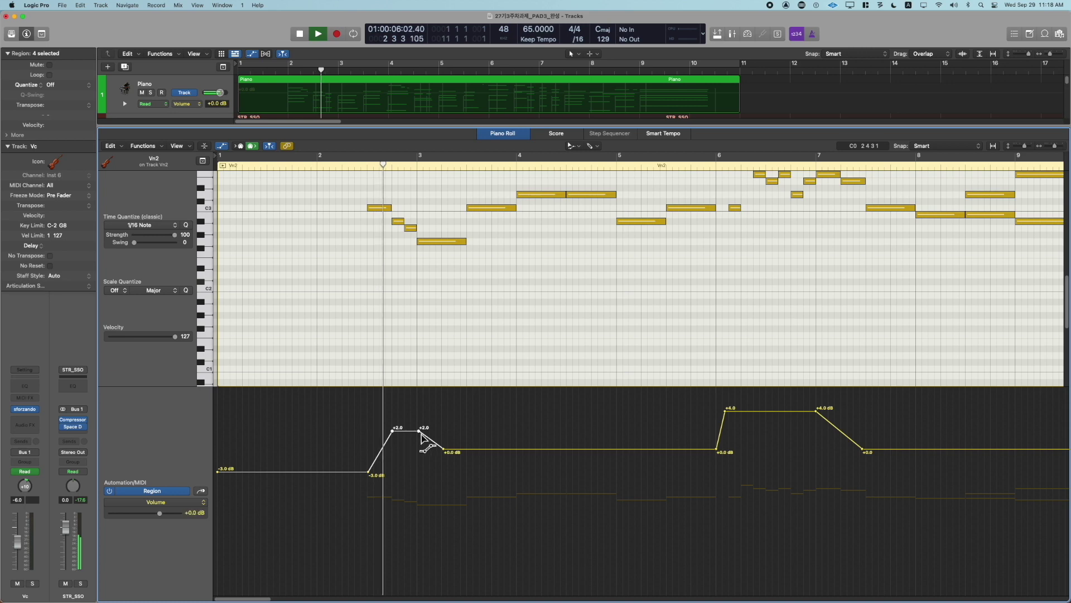
right_click(473, 357)
key(Escape)
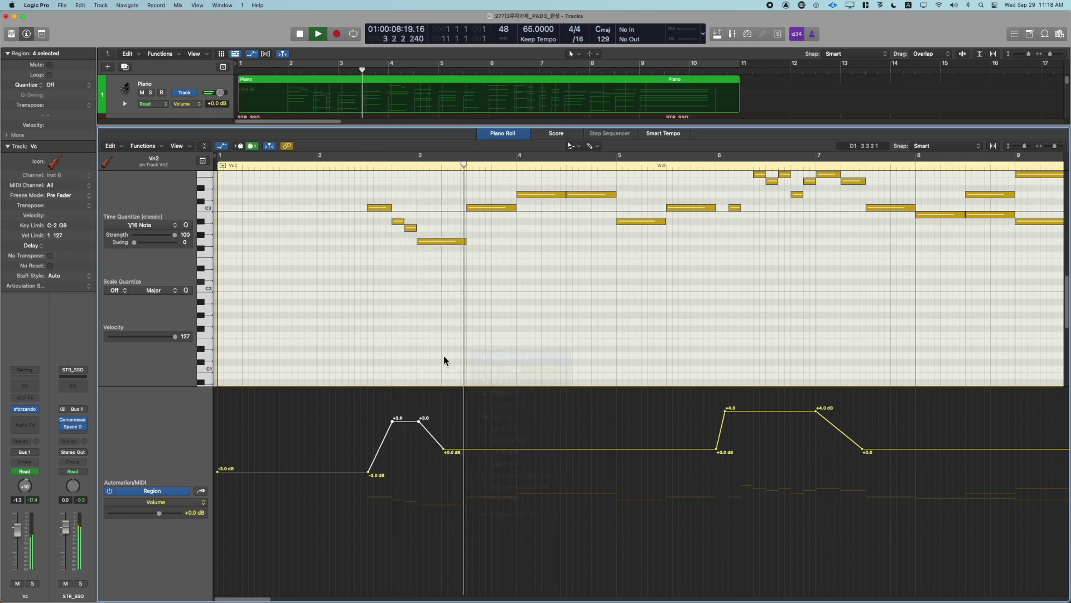
double_click(441, 354)
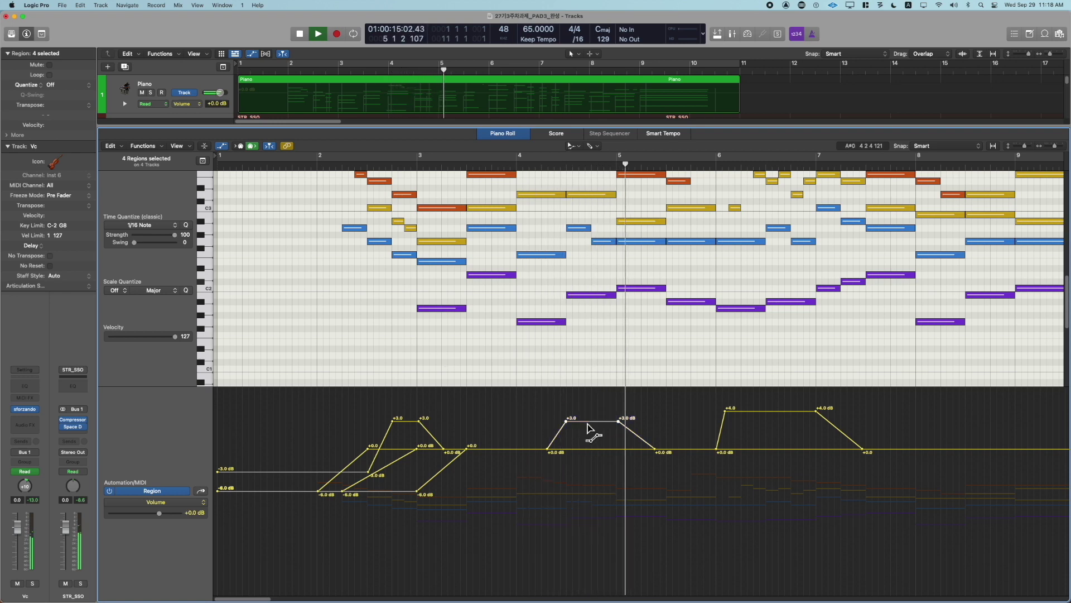
Lower the Vla volume automation plateau between mid-bar 4 and bar 5 to +2.0 dB
right_click(589, 358)
click(600, 360)
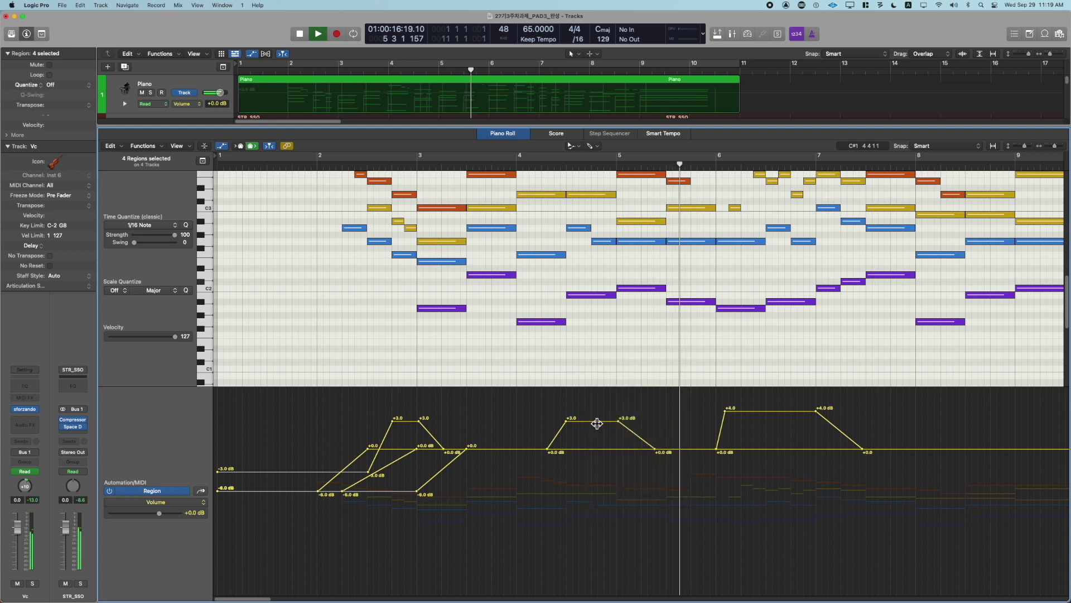
double_click(579, 227)
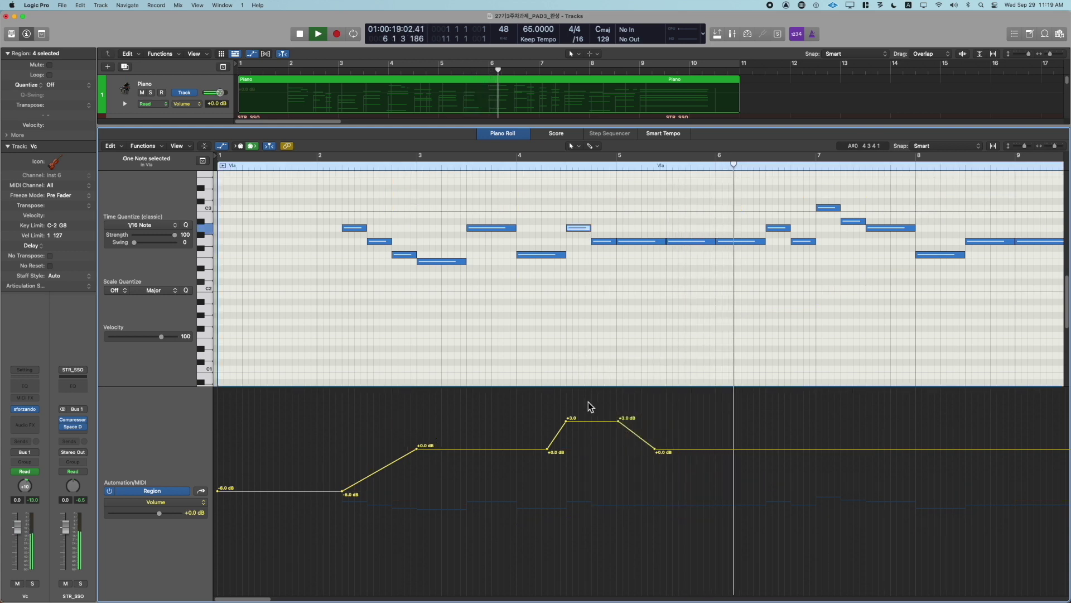
click(588, 454)
drag(624, 418, 566, 431)
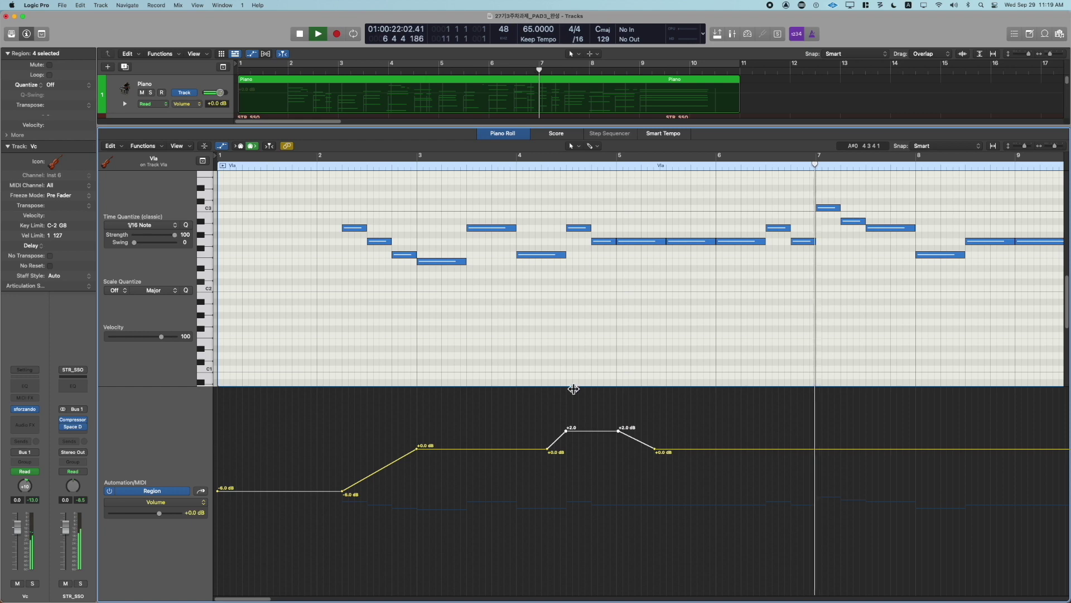
Play the strings from bar 4 with all four regions shown, following the upper voices into bar 6
click(515, 160)
click(620, 321)
double_click(619, 321)
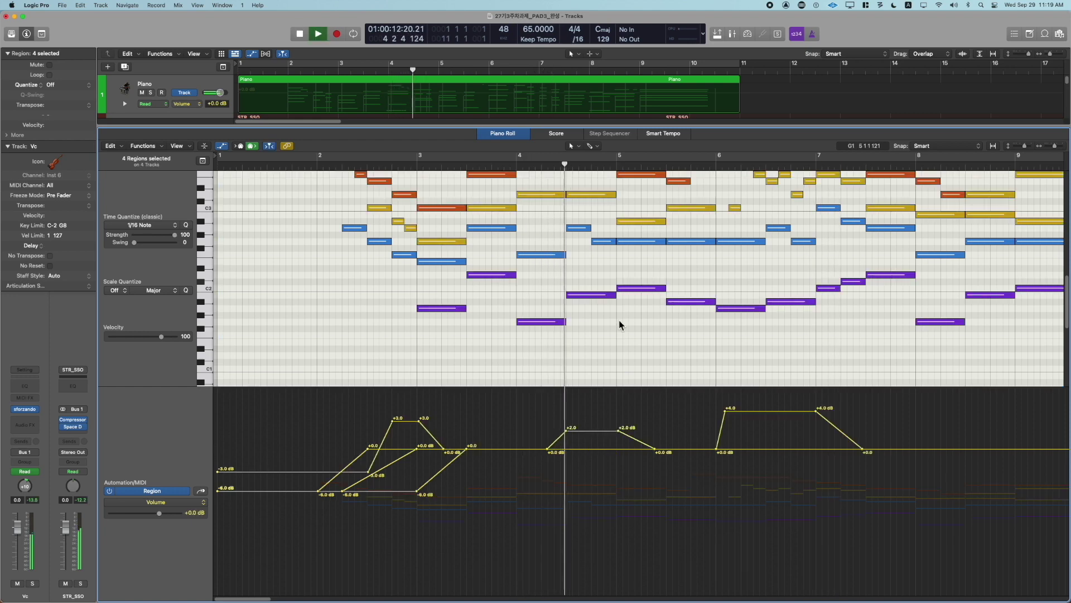
scroll(619, 321, up, 2)
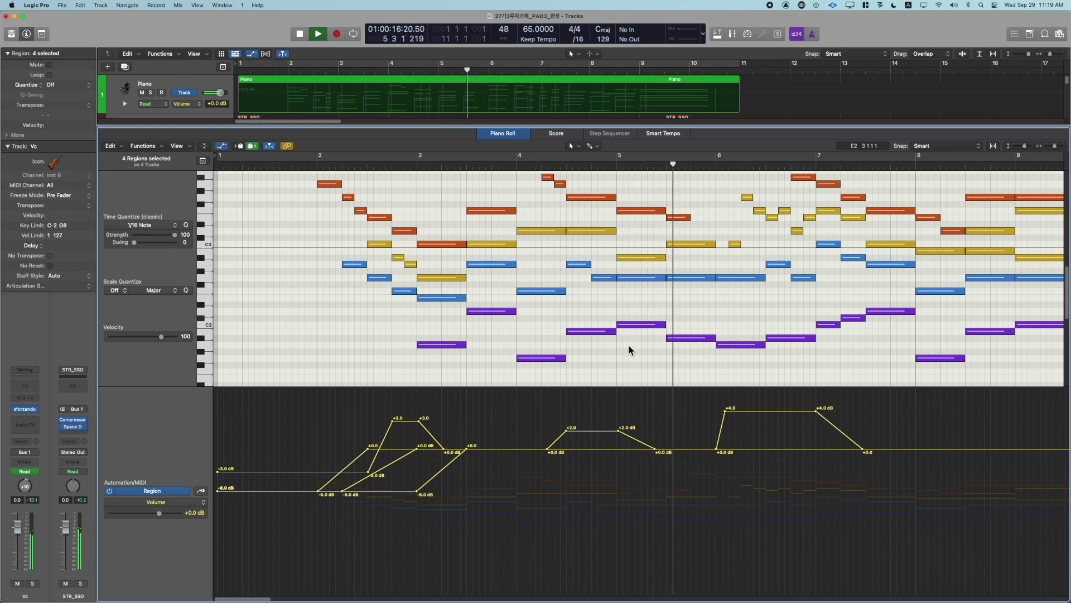
scroll(629, 349, up, 3)
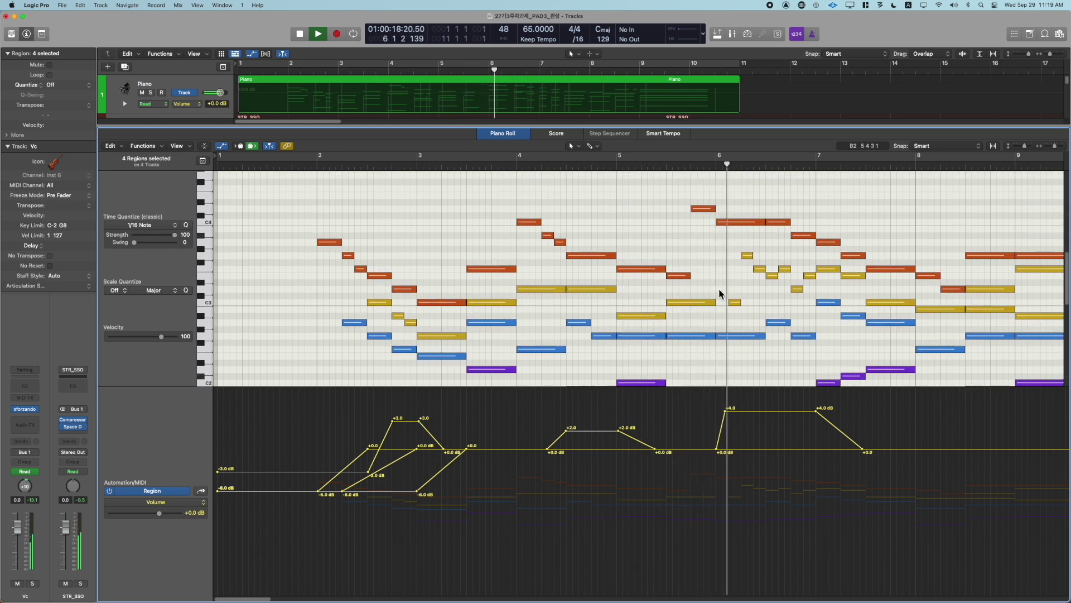
Add a +2.0 dB Vn1 volume swell from beat 4 of bar 5 to bar 6, returning to 0.0 dB mid-bar 6, and play it
click(747, 223)
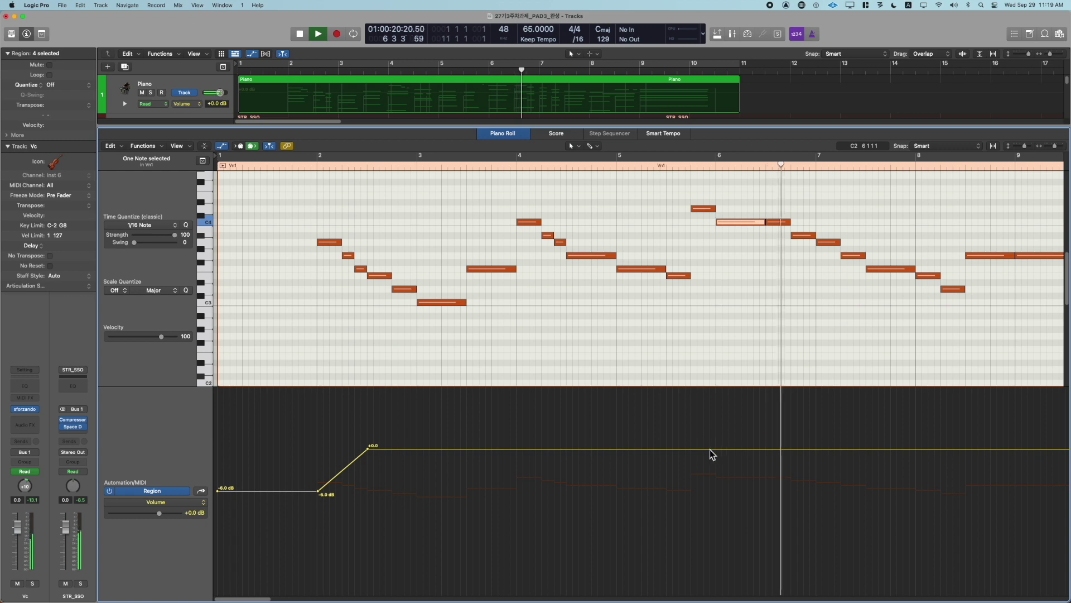
click(694, 449)
click(682, 449)
click(765, 449)
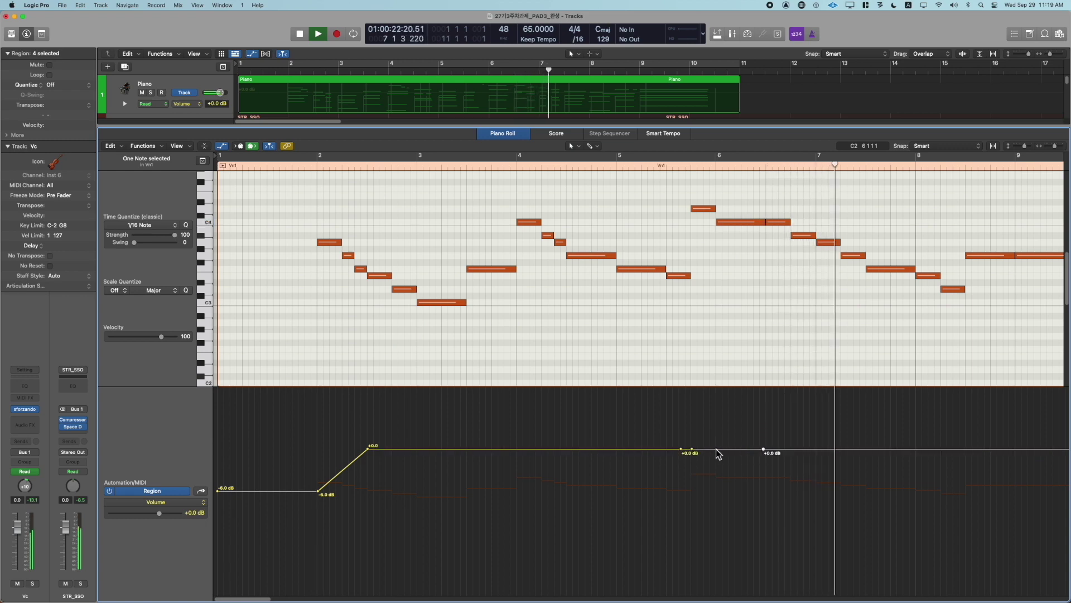
click(716, 449)
drag(714, 449, 712, 431)
key(t)
key(t)
click(654, 167)
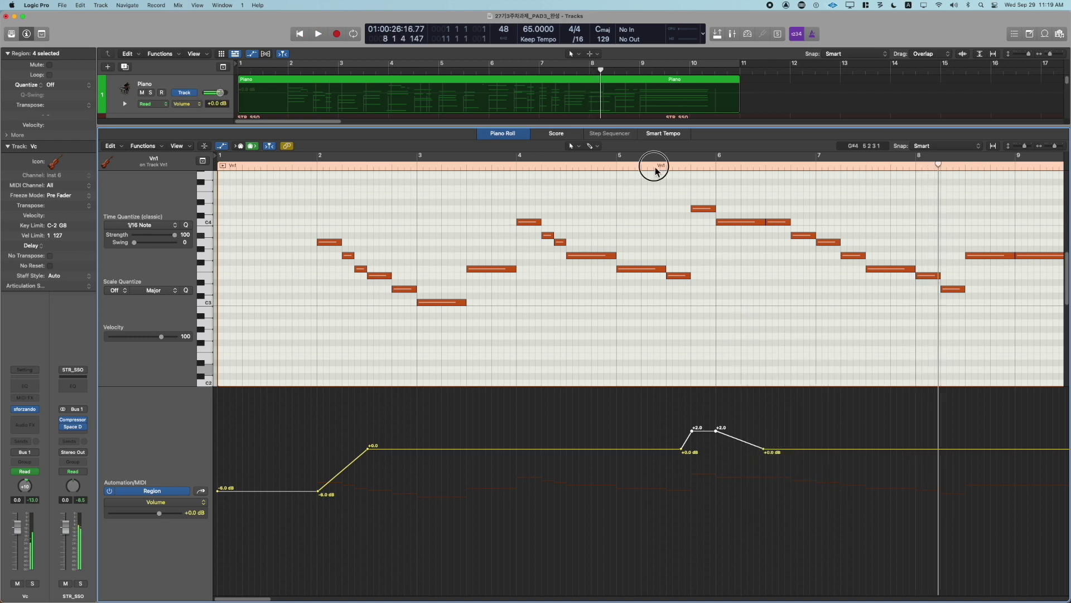
click(717, 345)
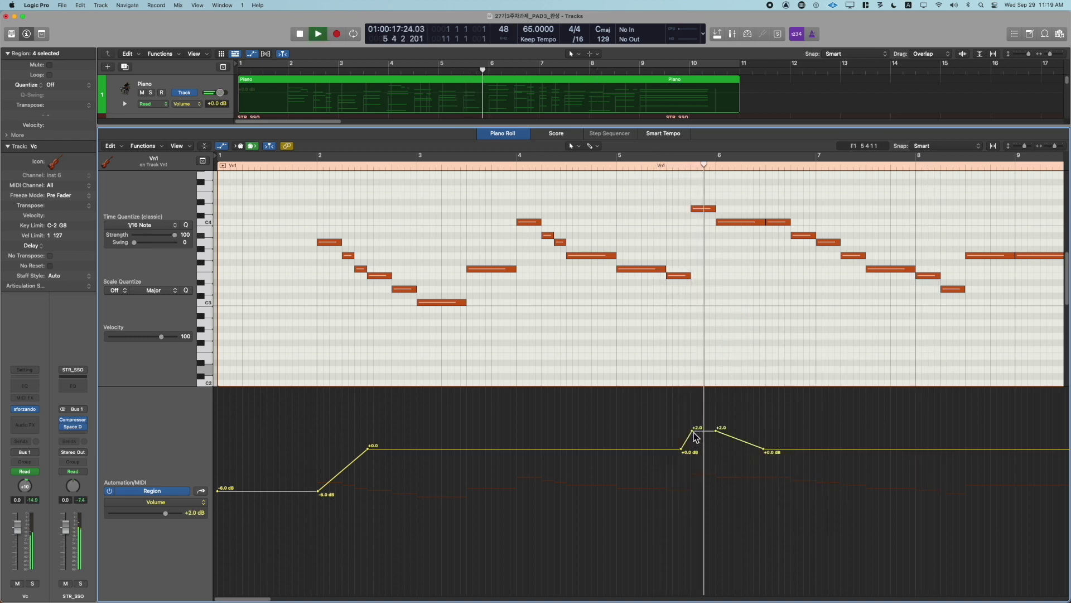
Raise the Vn1 volume swell at the end of bar 5 to +3.0 dB and play it with all four regions
key(t)
key(u)
drag(709, 431, 710, 422)
key(space)
key(space)
click(742, 354)
key(t)
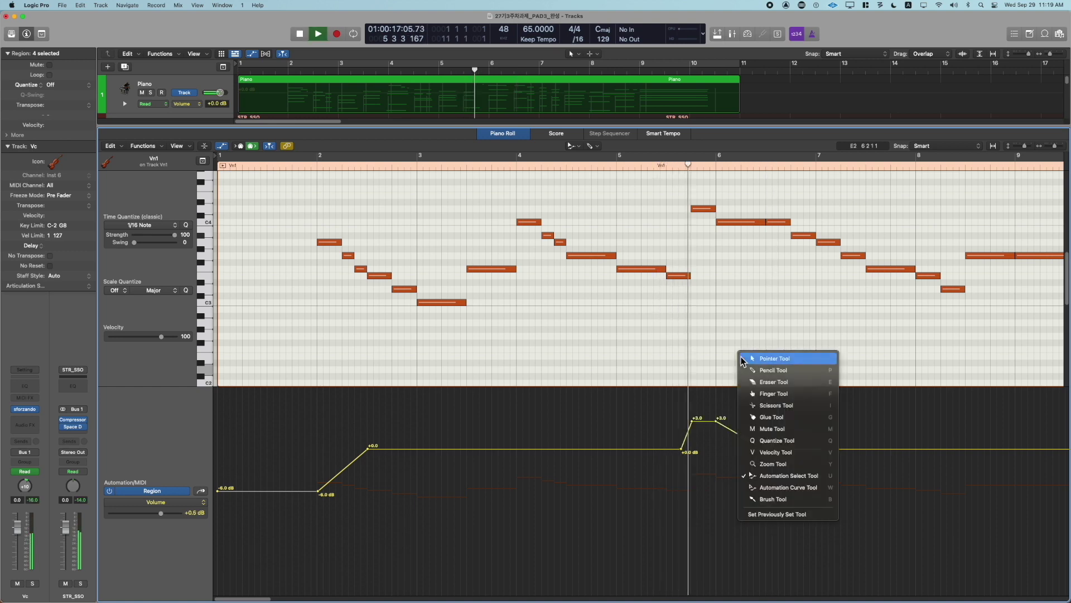
key(t)
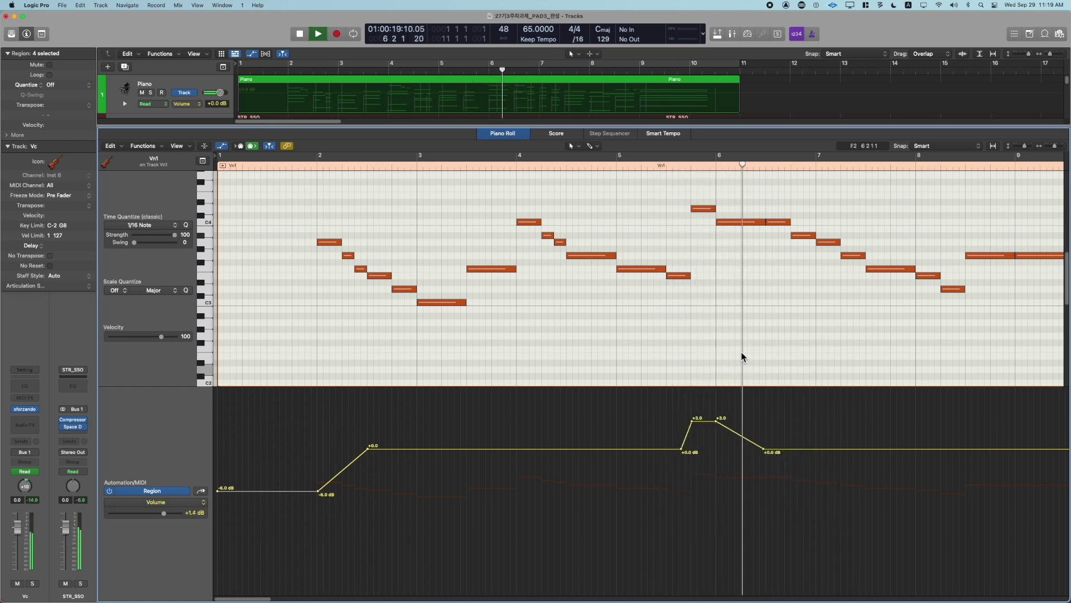
double_click(741, 352)
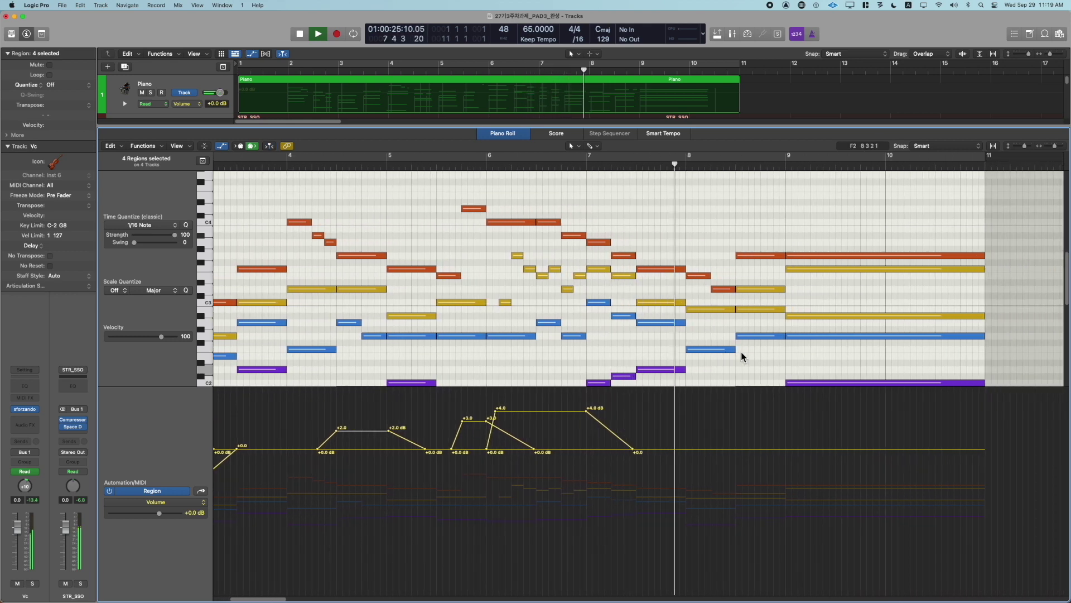
Hide the automation in the piano roll, close it, hide the track automation in the arrangement and deselect all regions
key(a)
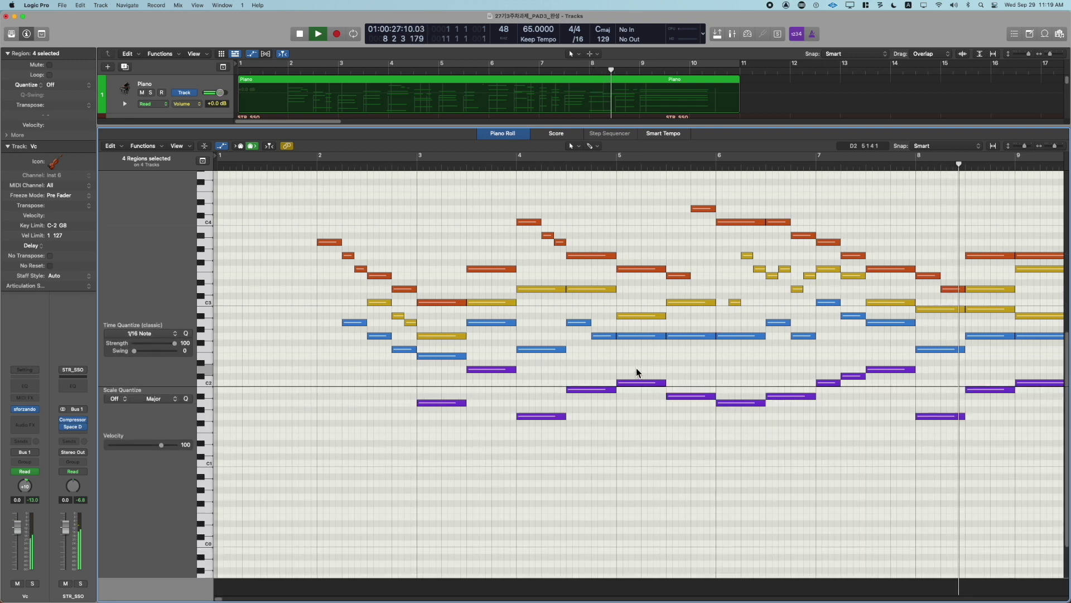
scroll(599, 447, up, 3)
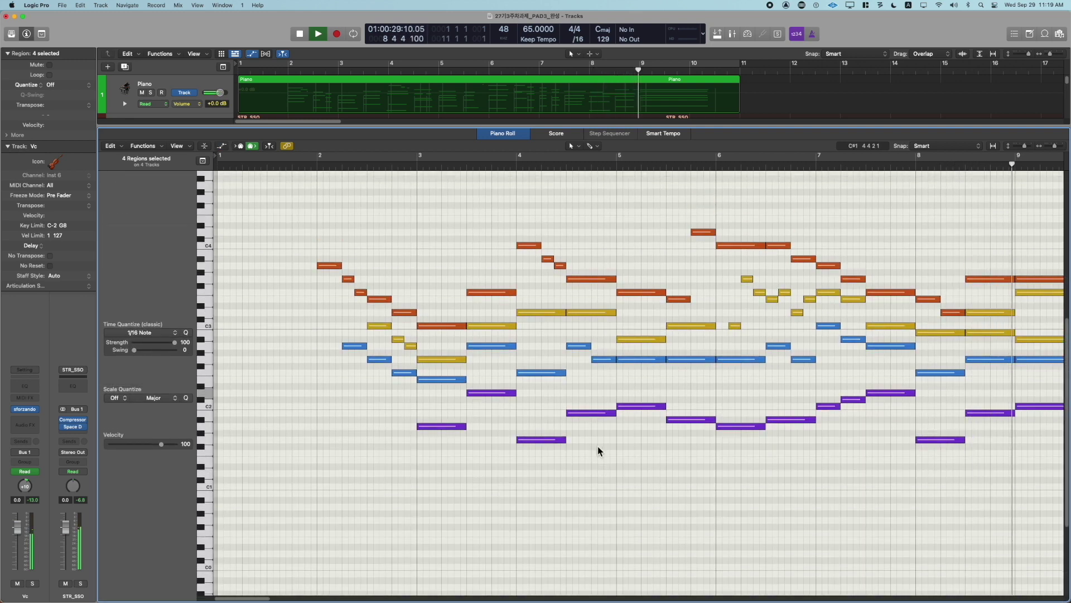
key(p)
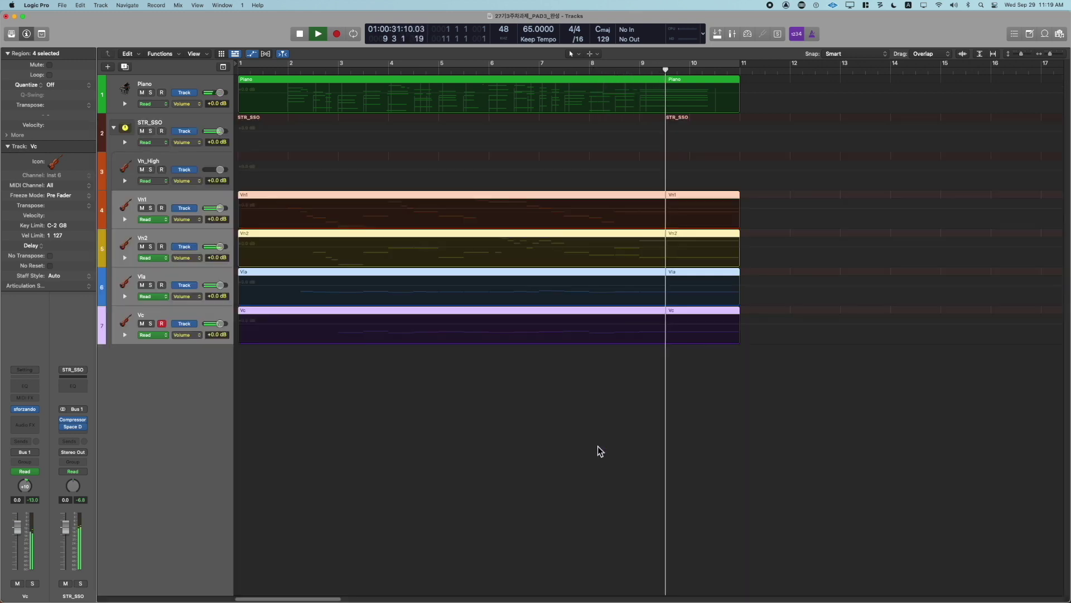
key(a)
click(378, 333)
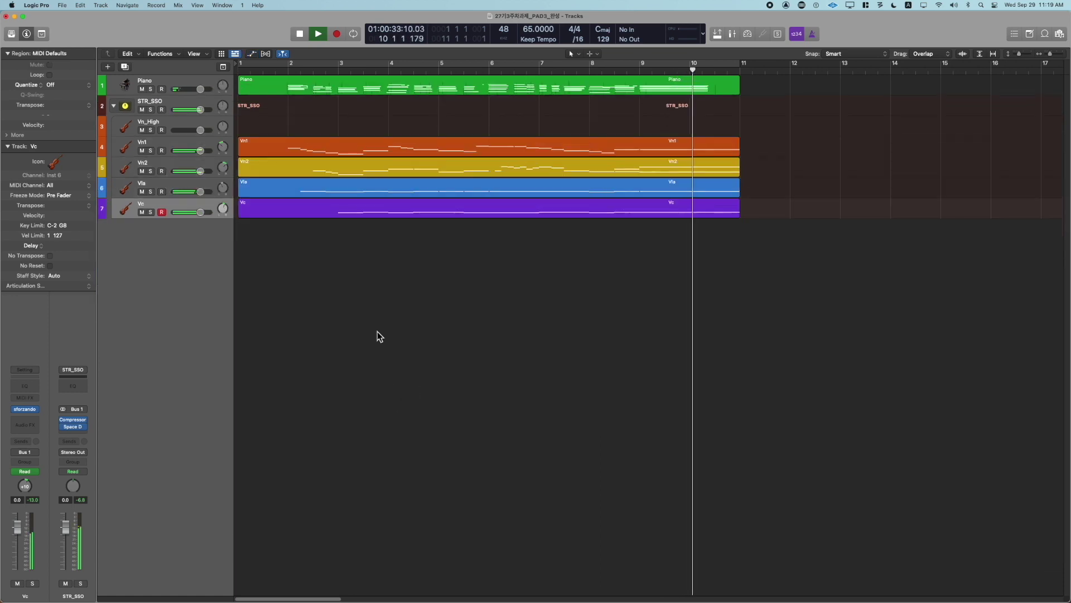
Copy the Vn1 region onto the Vn_High track and delete the copy's notes before beat 3 of bar 5
drag(367, 152, 368, 138)
key(space)
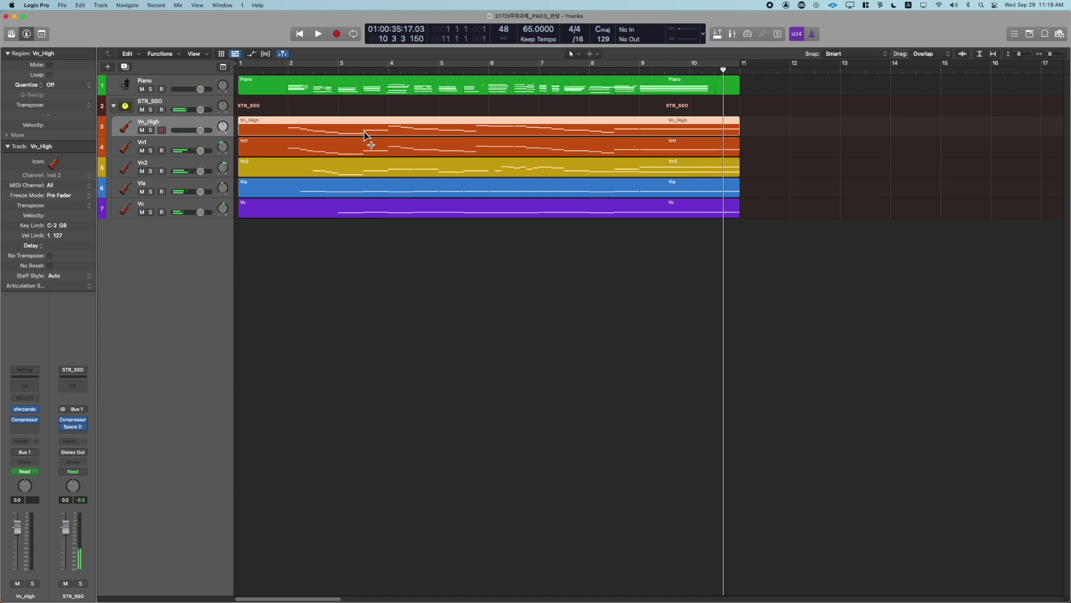
key(p)
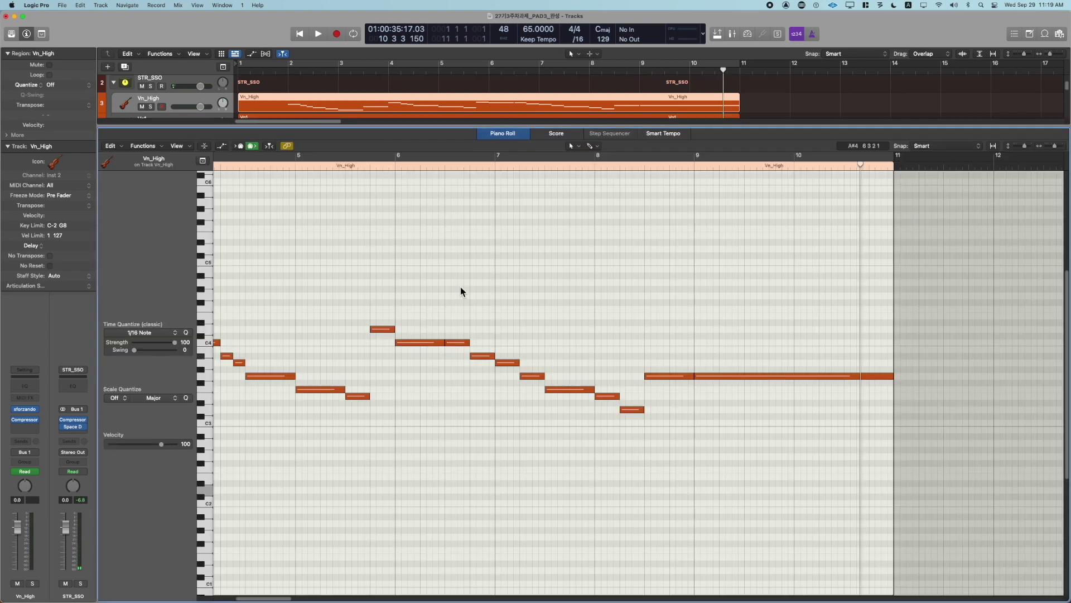
scroll(390, 309, left, 10)
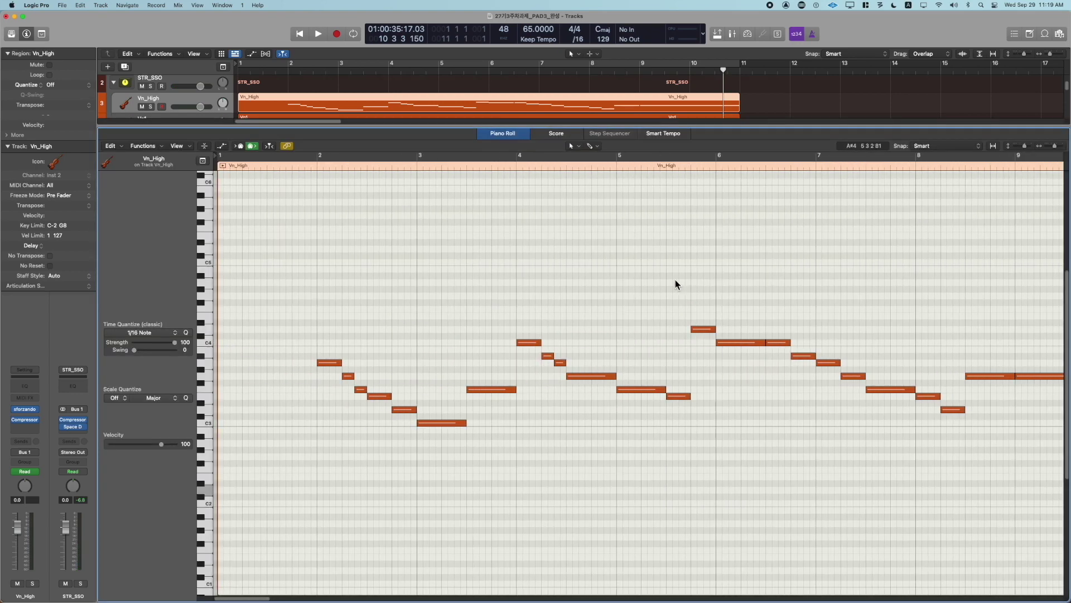
drag(646, 266, 278, 467)
key(Delete)
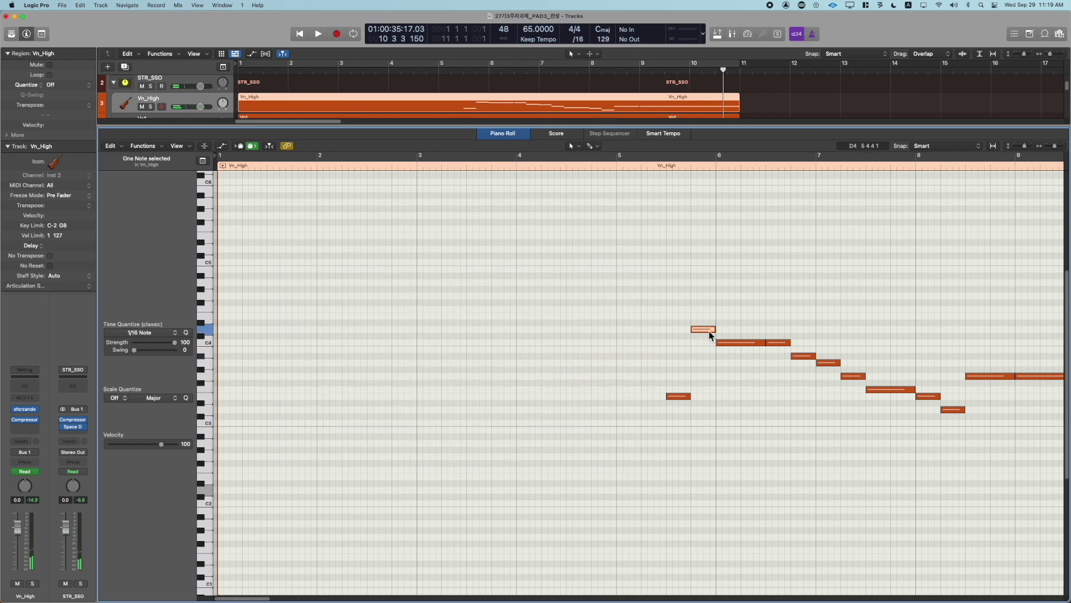
Transpose all remaining Vn_High notes up one octave, close the piano roll and leave the string regions deselected
click(702, 378)
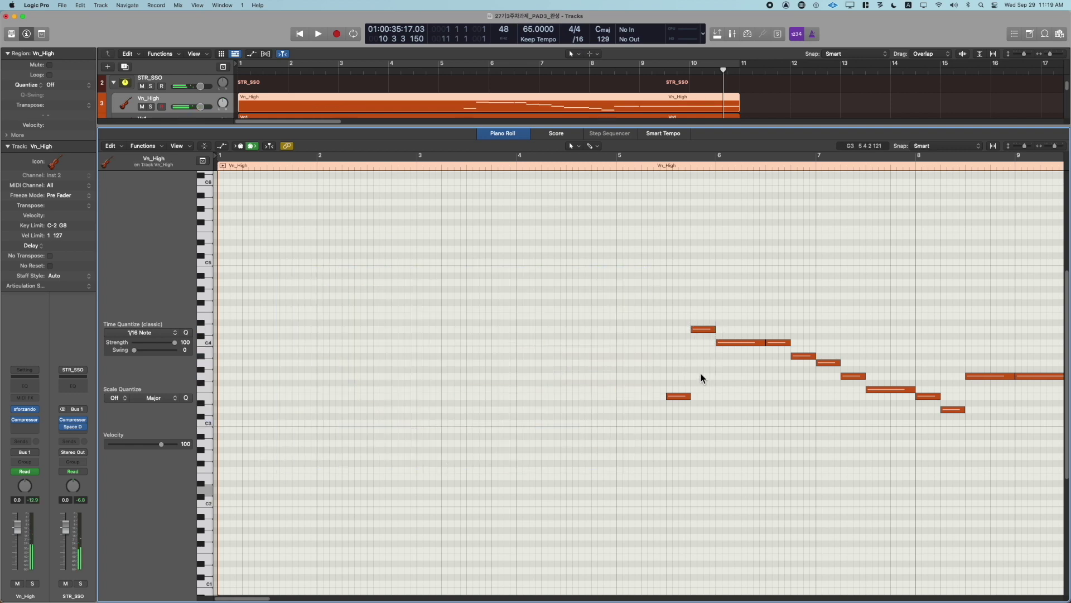
drag(632, 263, 1023, 525)
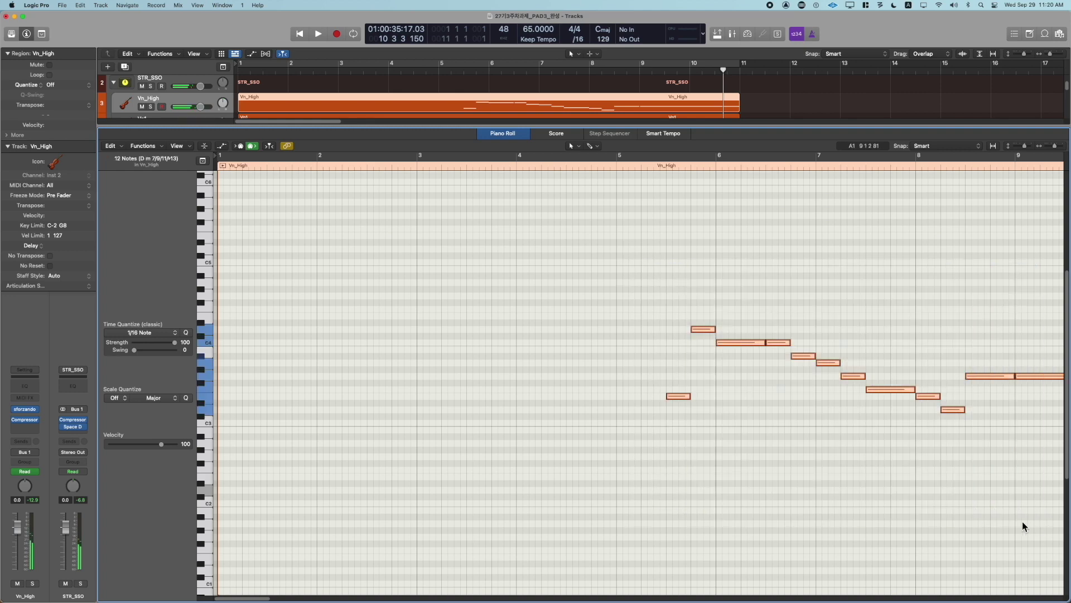
key(alt+shift+Up)
key(p)
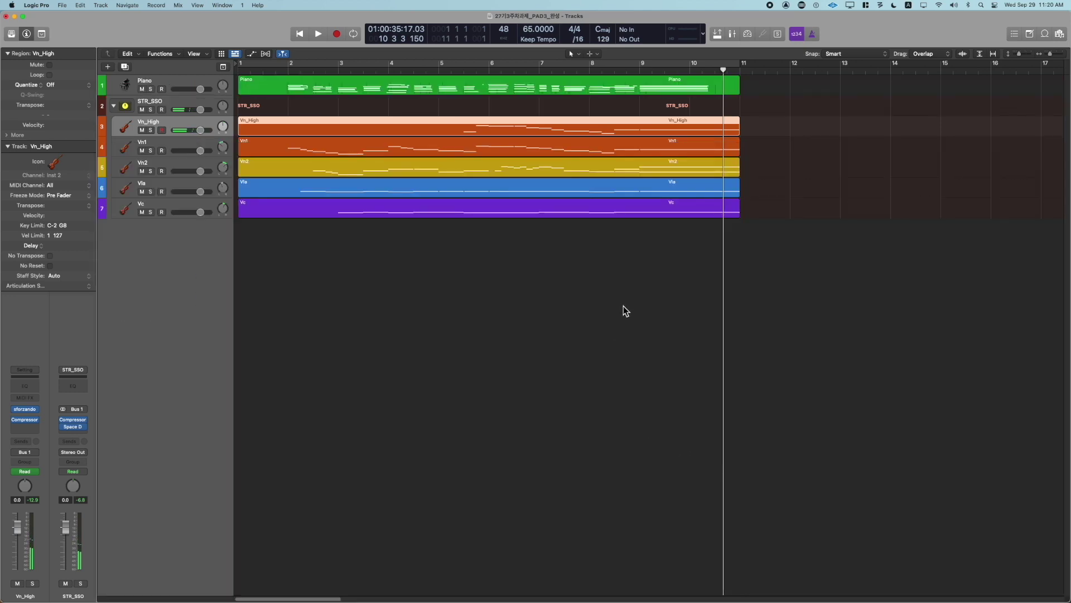
drag(623, 305, 575, 132)
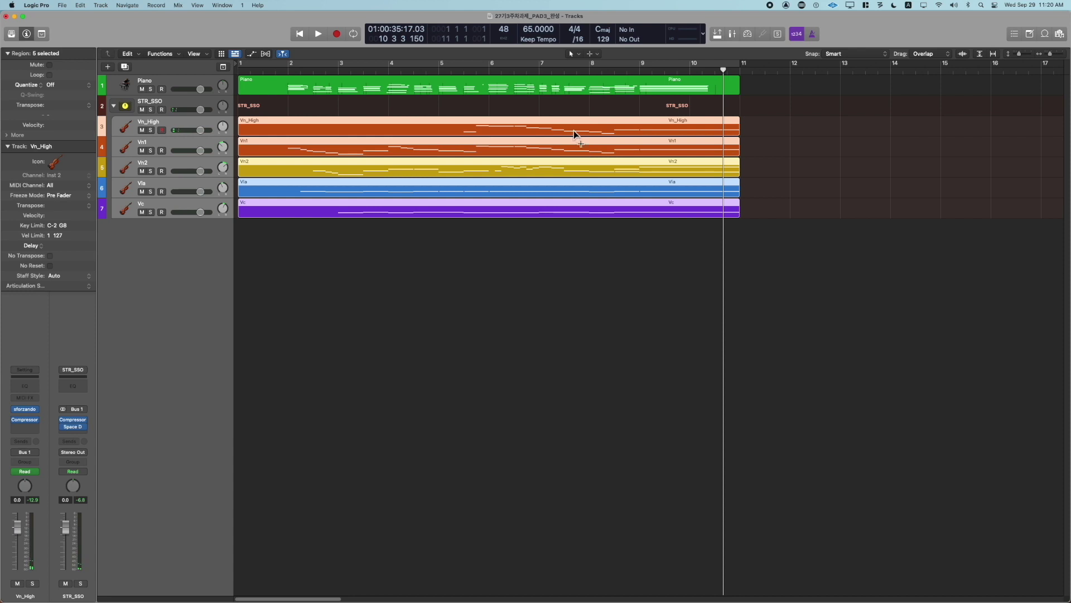
click(467, 241)
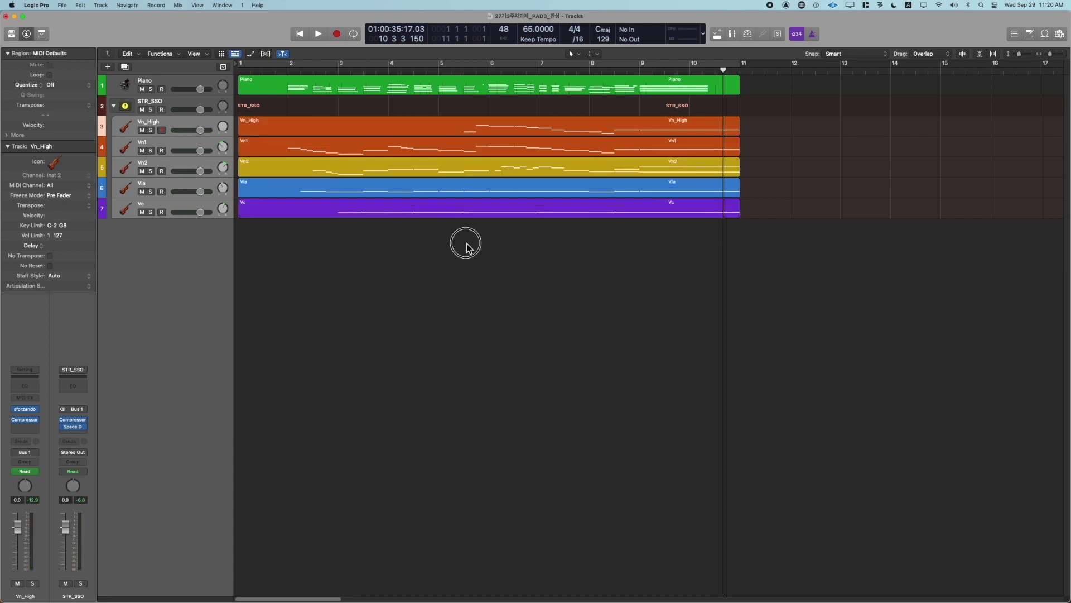
Recolor the Vn_High region red to distinguish it from the orange Vn1 region
click(190, 123)
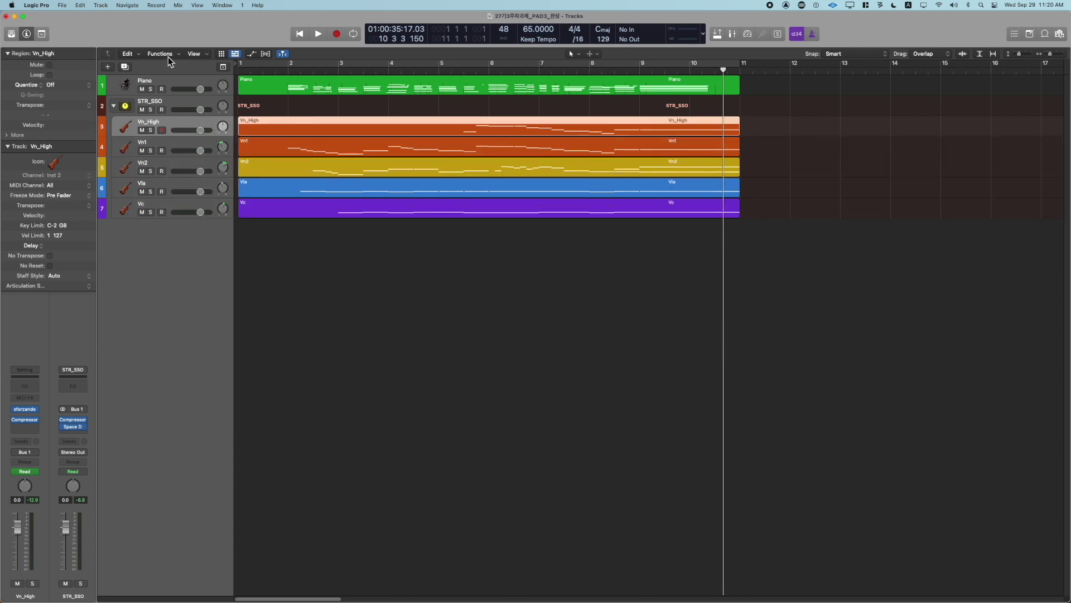
key(alt+c)
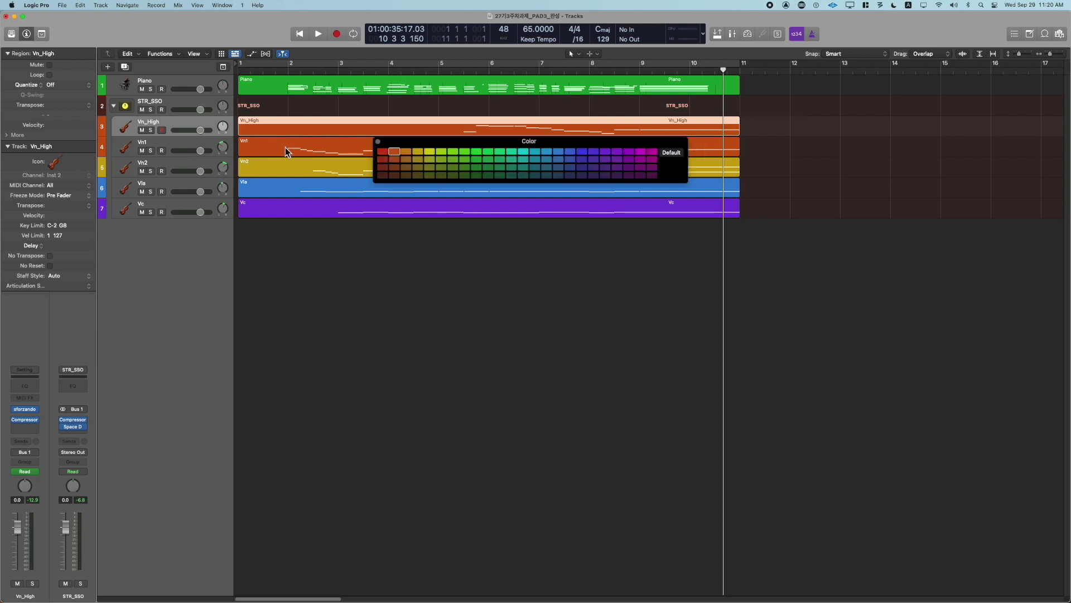
click(386, 153)
click(378, 141)
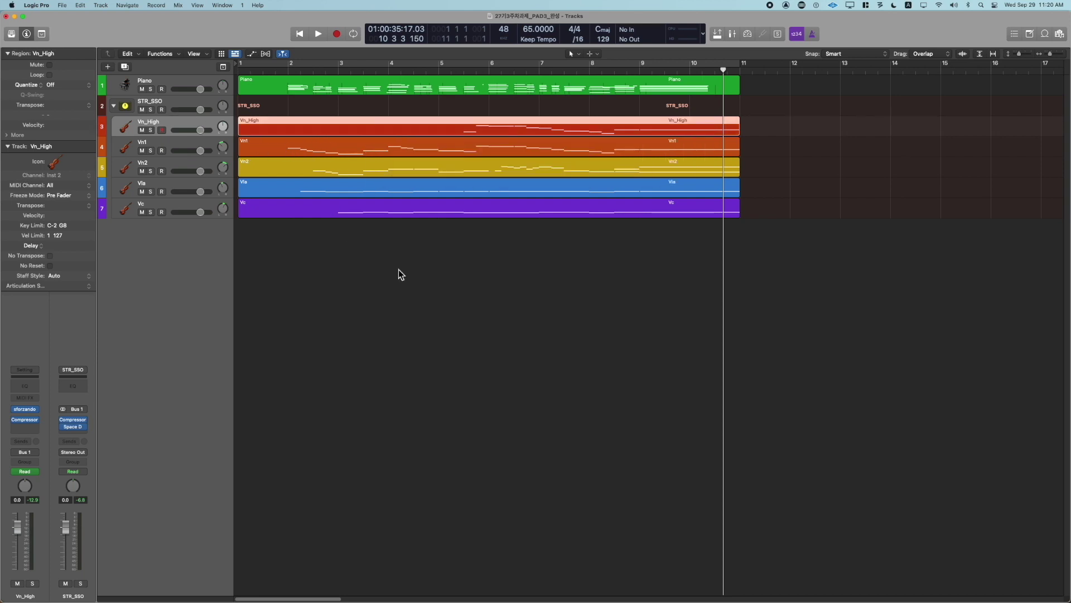
Open all five string regions together in the piano roll and play them from just before bar 2 into bar 6
drag(440, 287, 413, 129)
double_click(414, 129)
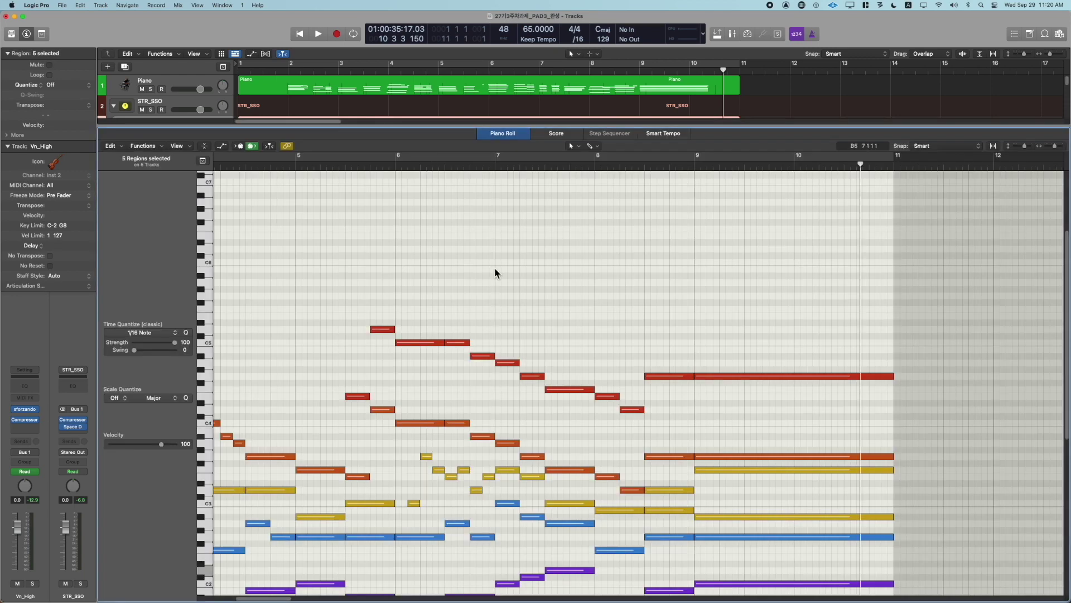
scroll(495, 271, left, 10)
scroll(526, 273, down, 6)
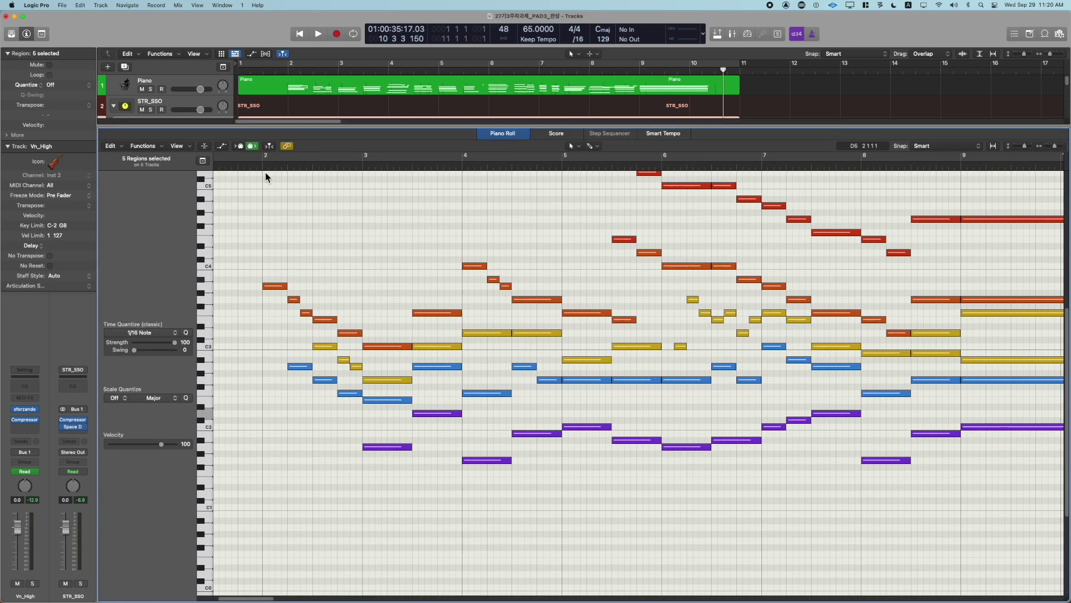
click(241, 165)
key(space)
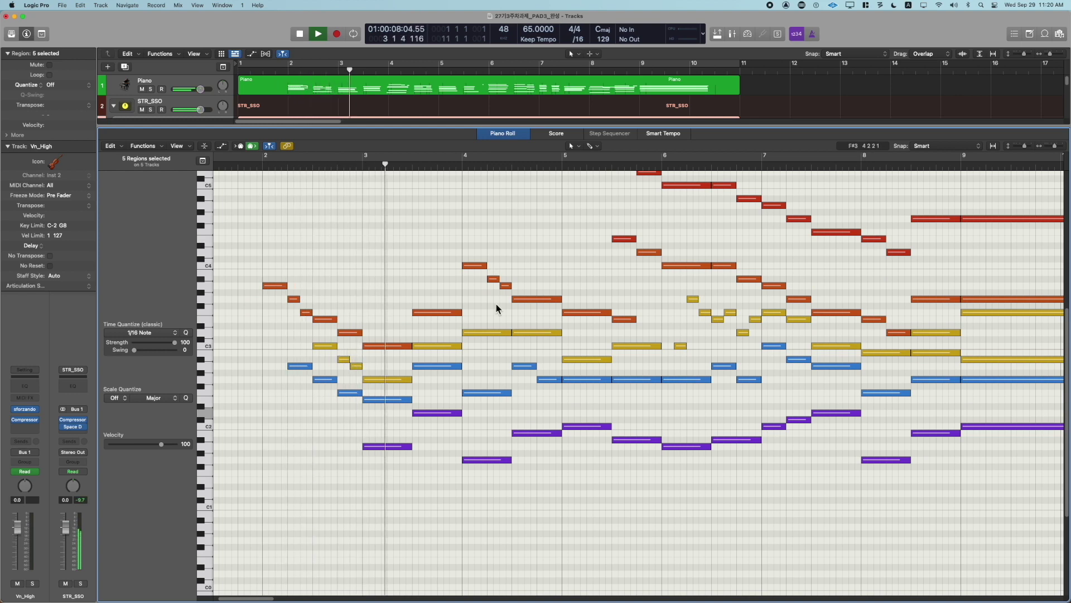
scroll(496, 306, up, 2)
scroll(497, 306, right, 3)
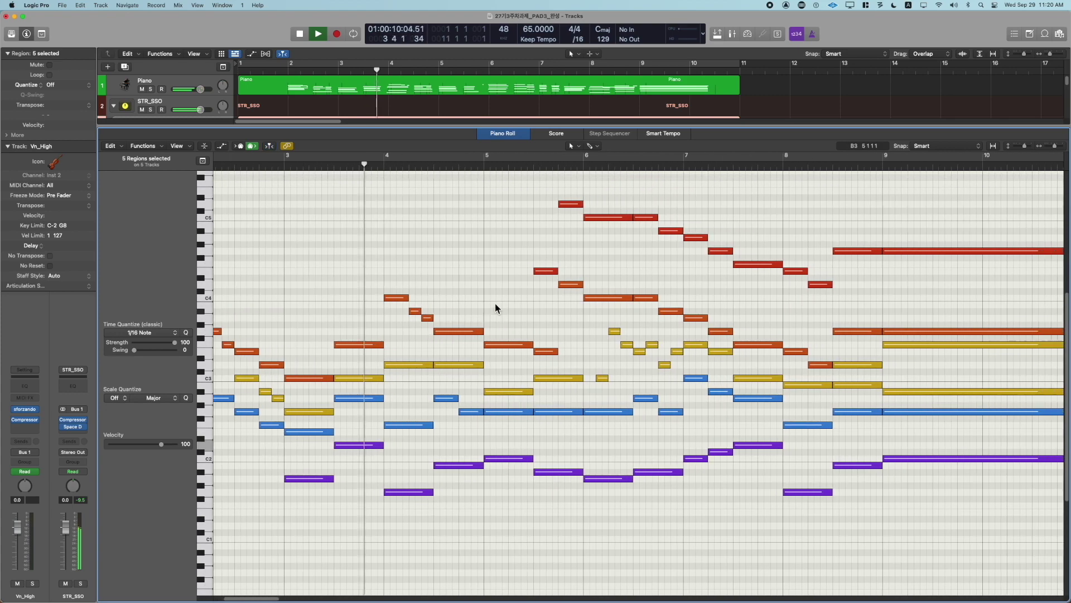
scroll(495, 309, up, 1)
scroll(496, 308, right, 3)
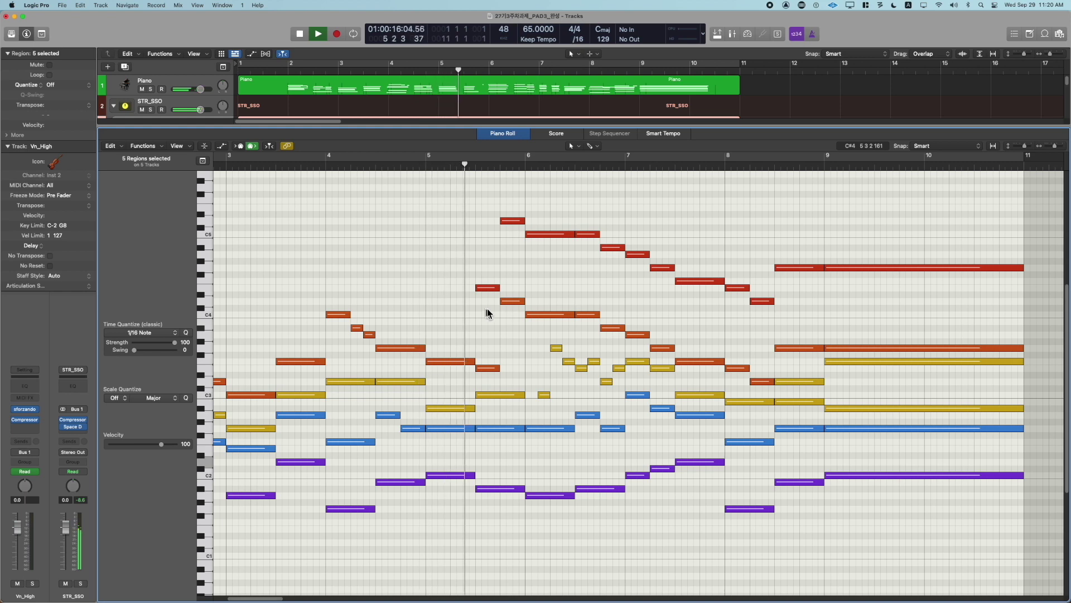
mouse_move(486, 288)
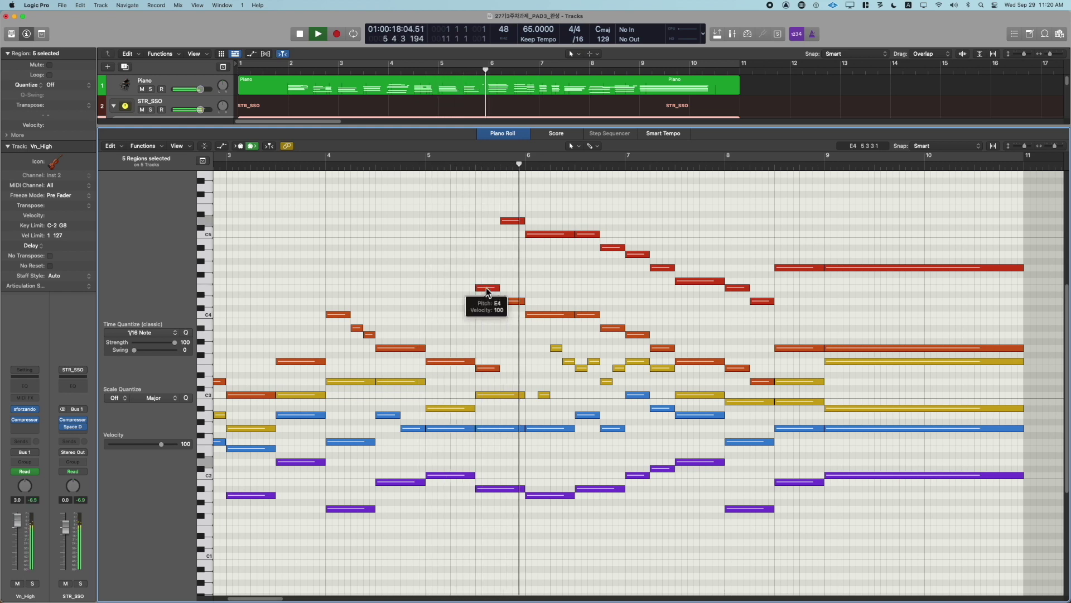
key(space)
In the Vn_High volume automation, remove the fade-in at bar 2 and lower the curve to -6.0 dB with the bar 5 swell at -3.0 dB
click(486, 287)
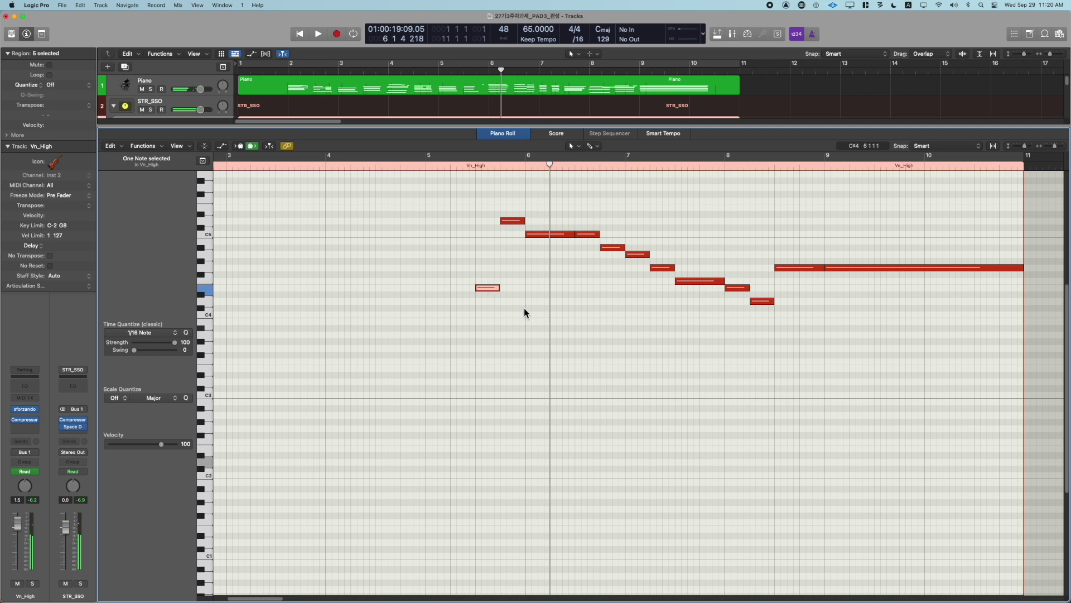
click(524, 308)
key(a)
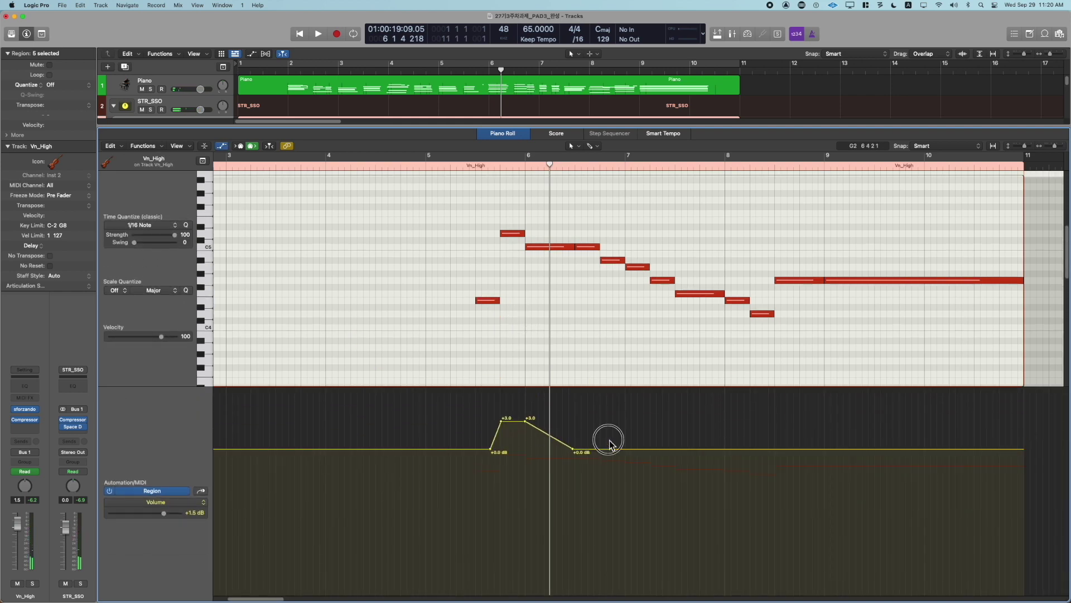
drag(609, 441, 429, 445)
key(super+Left)
key(super+Left)
key(super+Left)
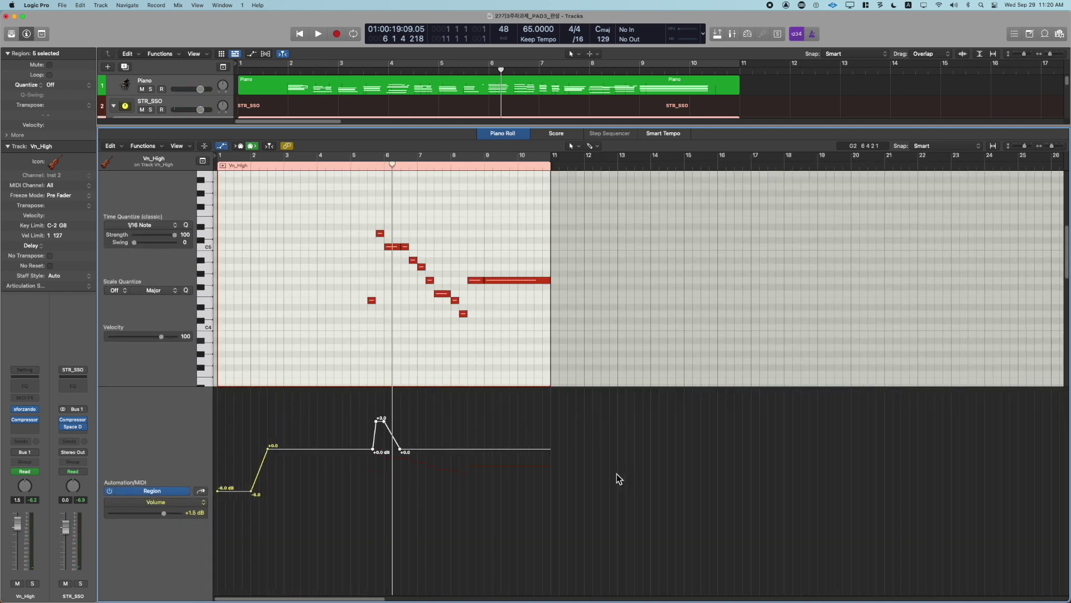
click(304, 497)
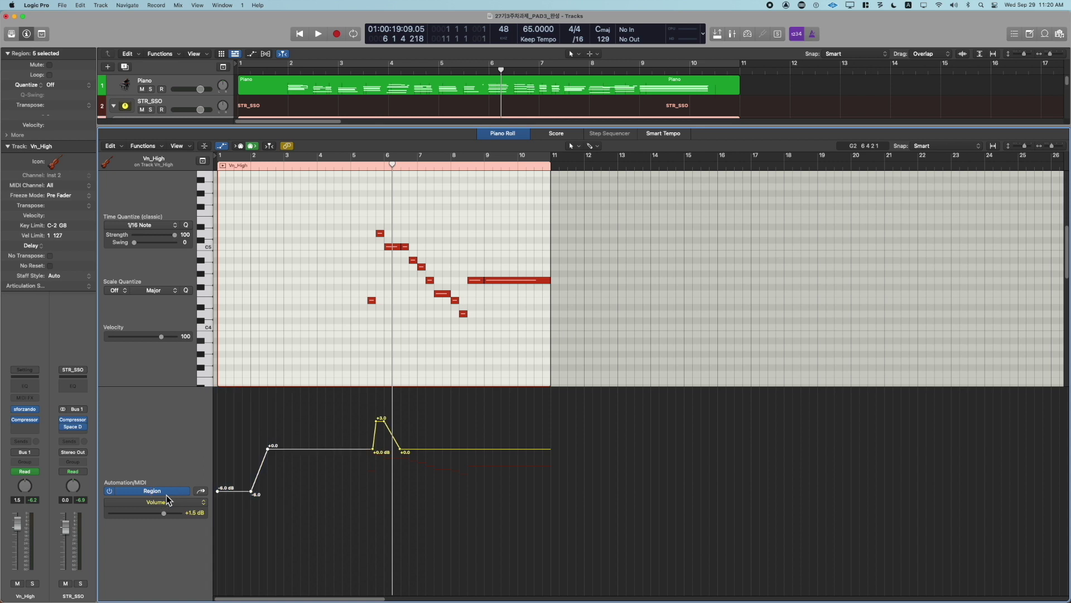
click(462, 477)
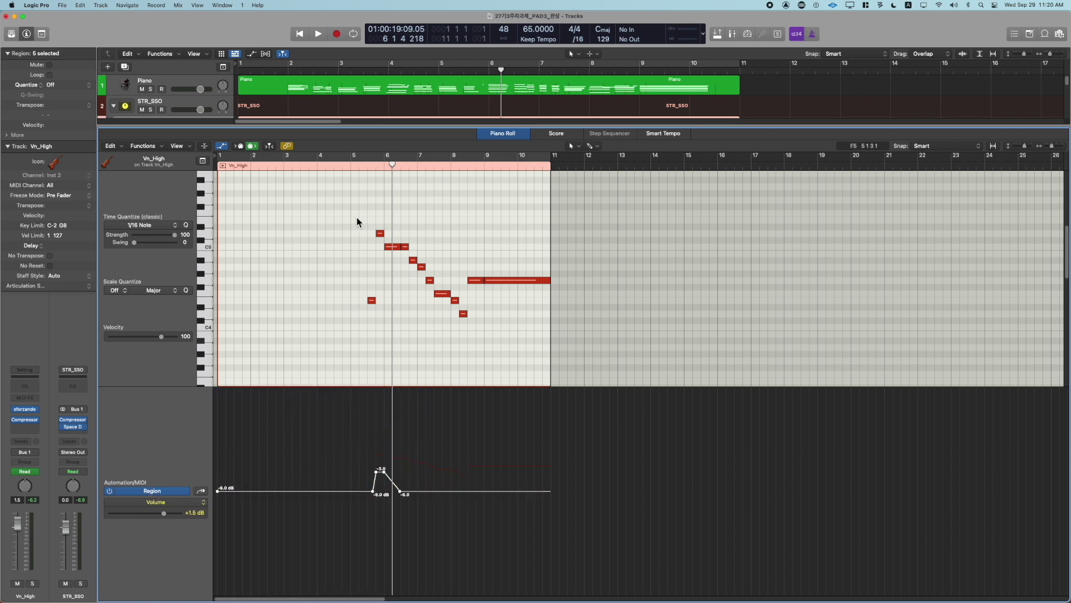
Play all five string regions together from bar 5 and hide the automation in the piano roll
double_click(353, 166)
double_click(427, 199)
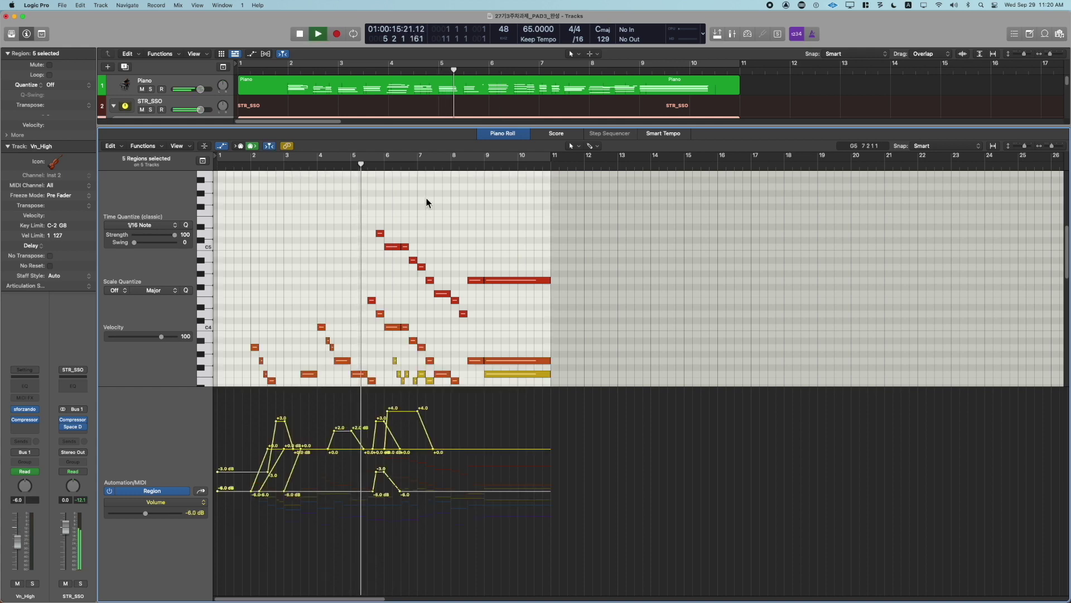
key(super+Right)
key(super+Right)
key(super+Right)
key(super+Right)
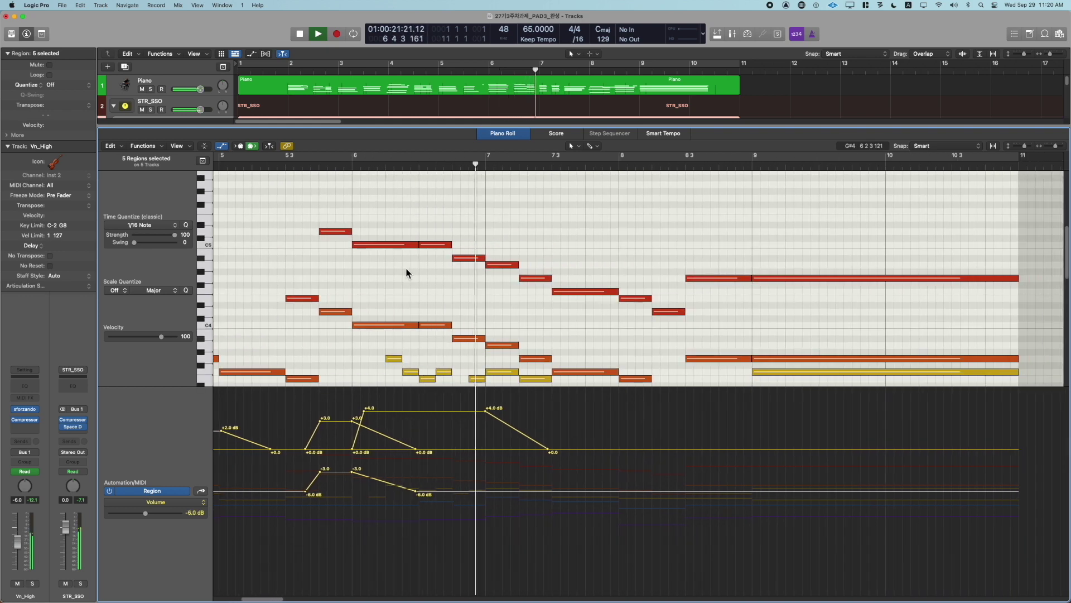
key(a)
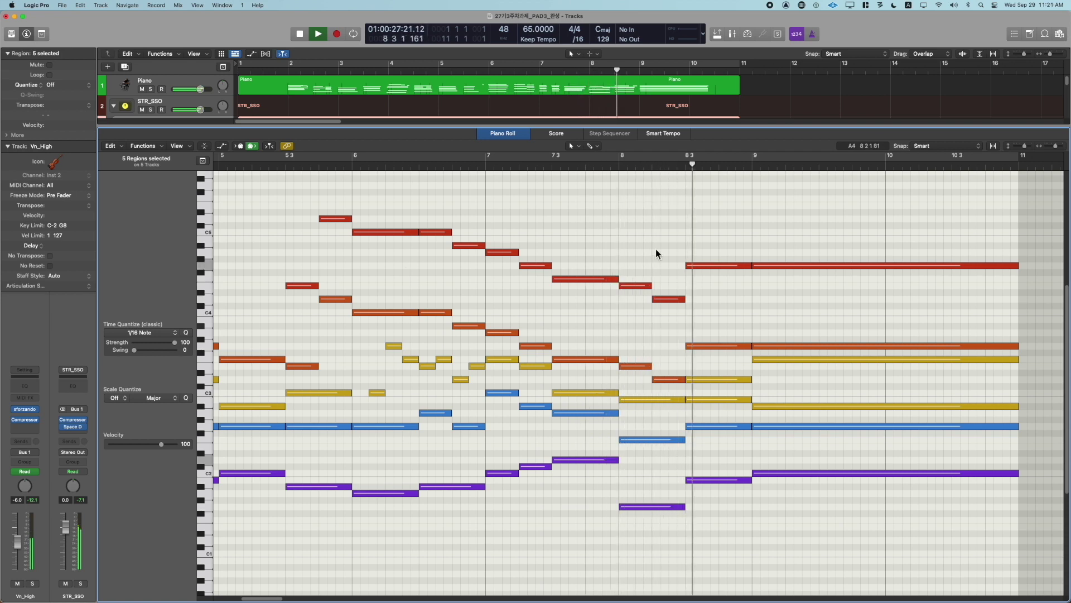
Mute the four Vn_High notes from bar 8 to the end of the region
drag(643, 239, 715, 319)
key(ctrl+m)
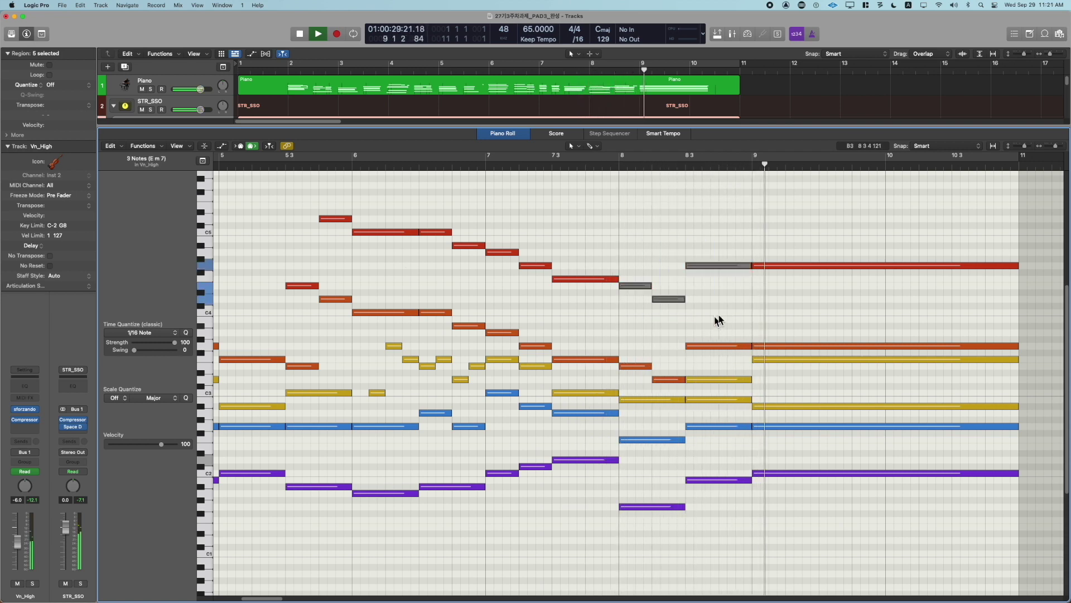
click(782, 266)
key(ctrl+m)
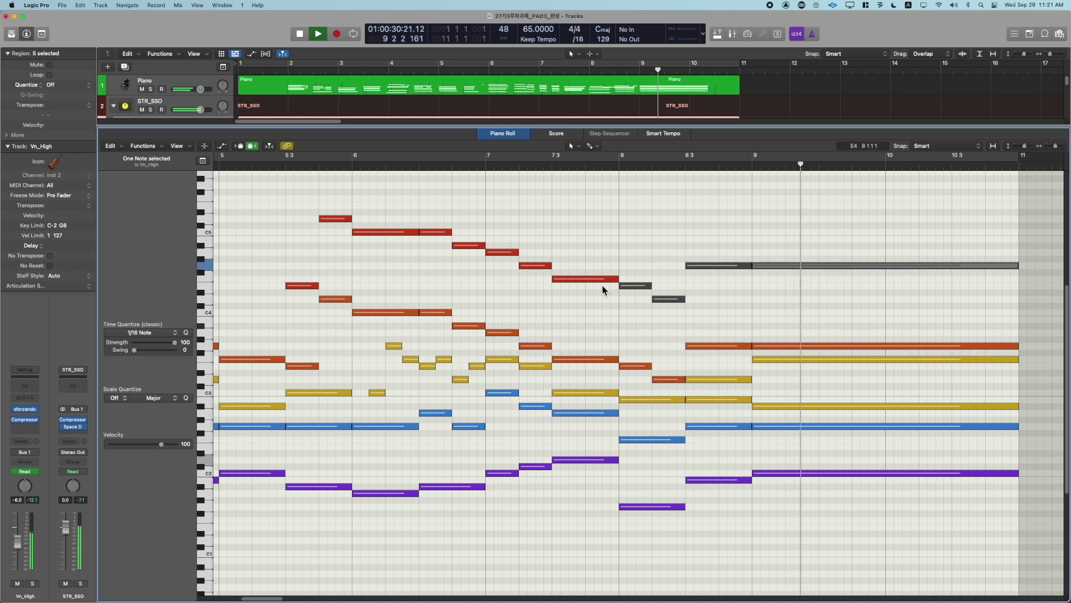
Replay from bar 5 and delete the Vn_High note on beat 3 of bar 5
click(277, 165)
scroll(326, 250, left, 2)
scroll(328, 250, left, 1)
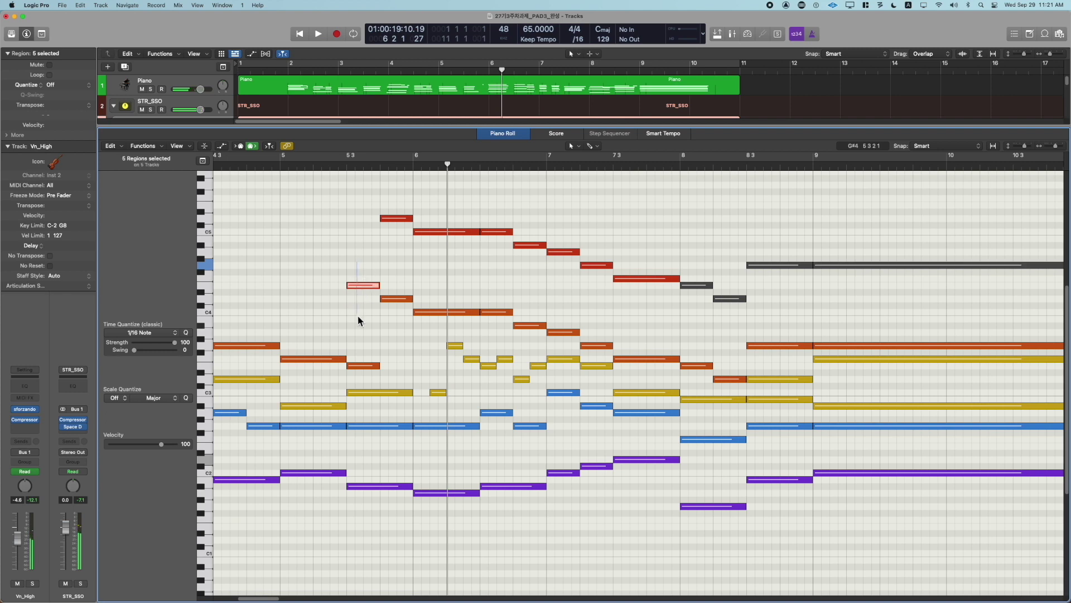
key(Delete)
Play from beat 3 of bar 5, then split the Vn_High note on beat 4 into eight equal 1/32 notes
click(325, 163)
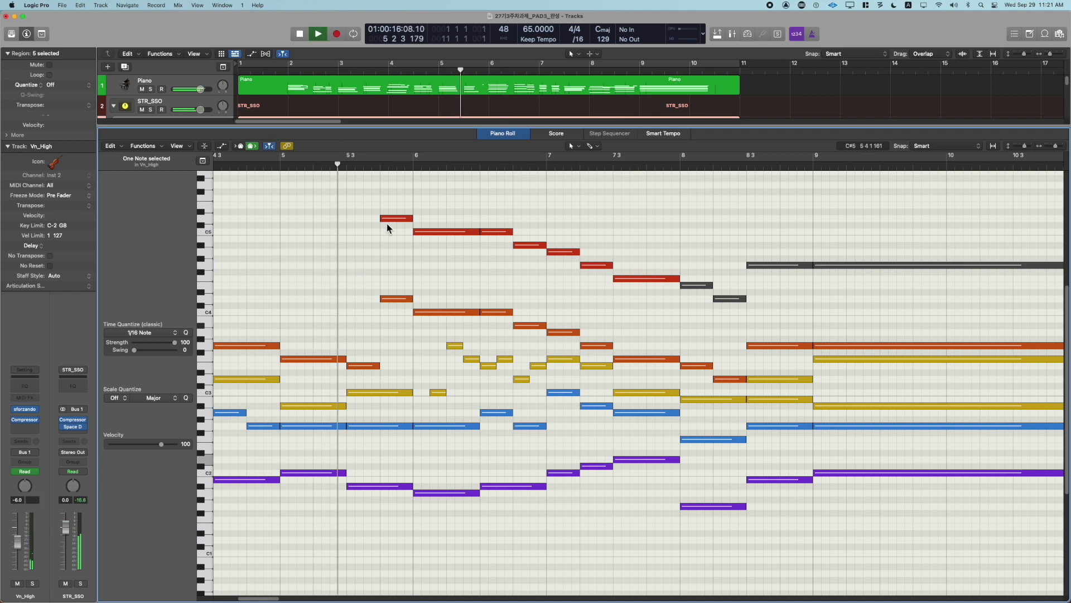
key(space)
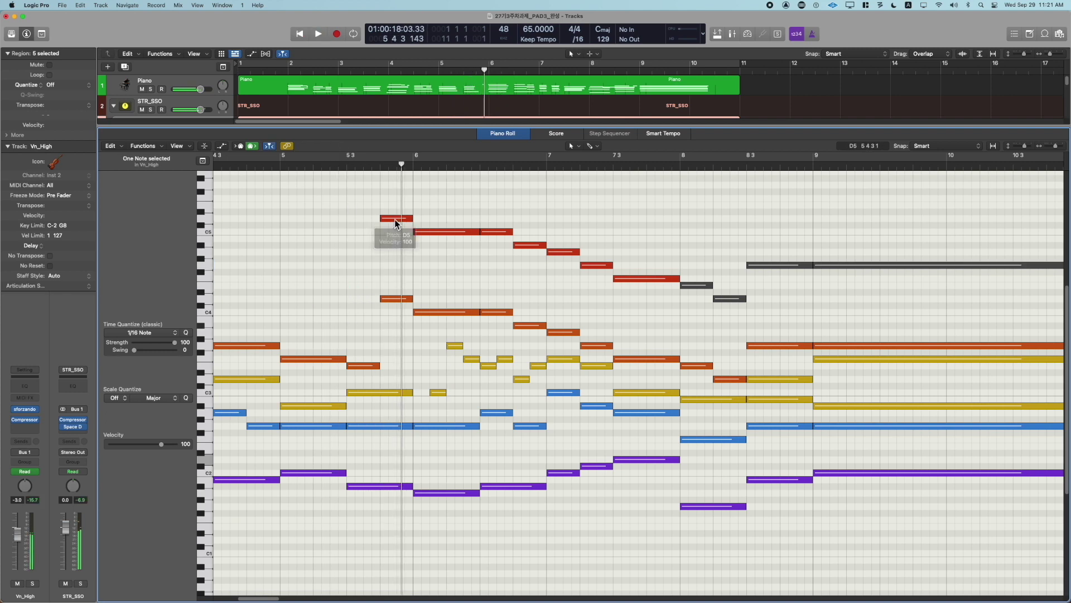
click(395, 219)
key(super+Right)
key(super+Right)
key(super+Right)
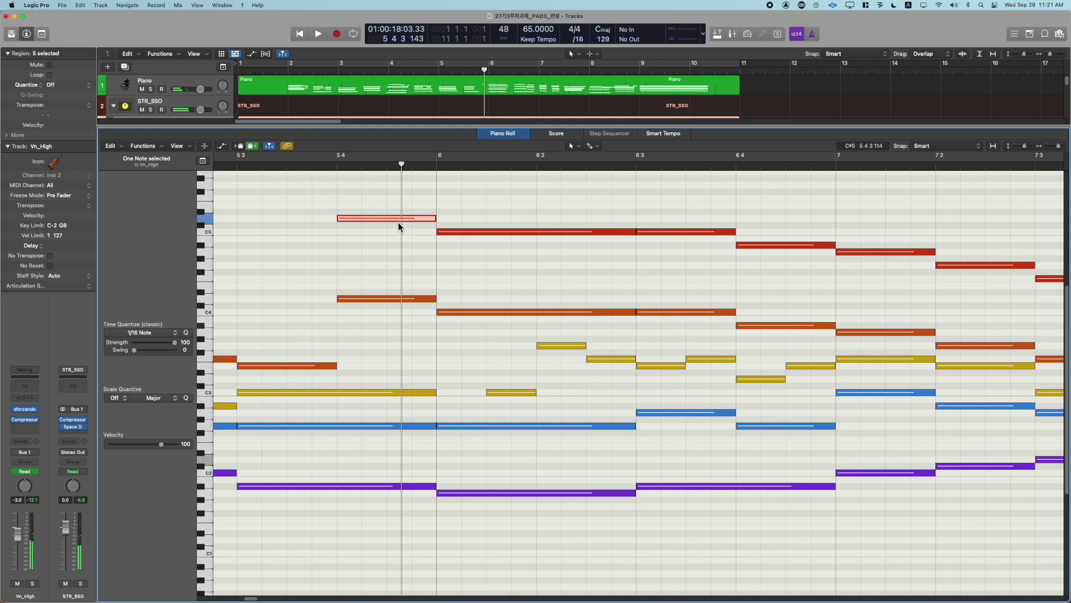
click(356, 219)
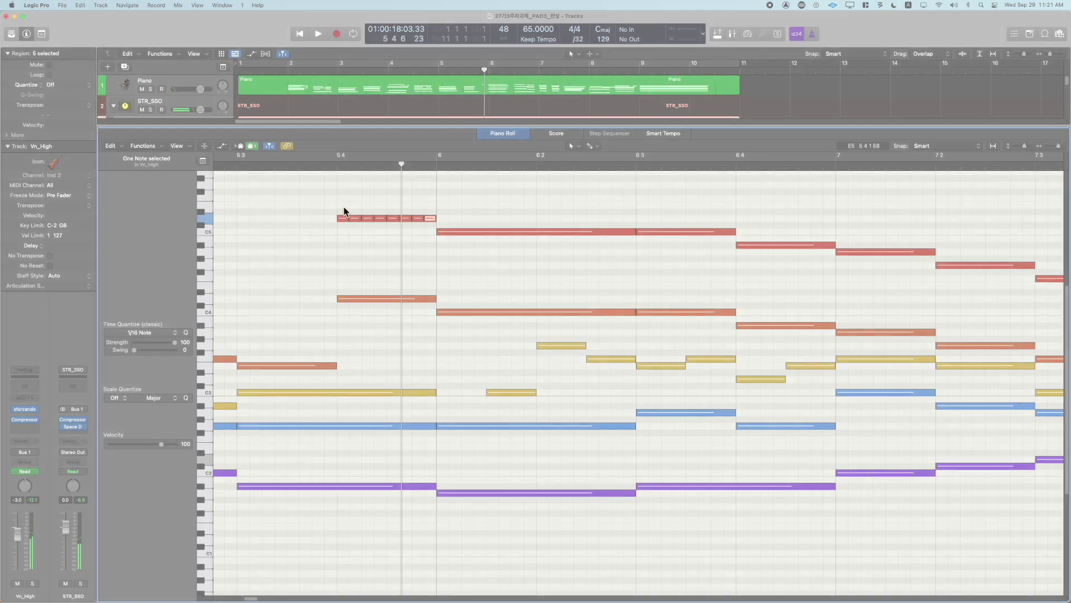
Lower the split Vn_High notes progressively into a rising run of three D4 notes, E4, F4, G4, A4 and A#4 leading to C5
drag(342, 205, 329, 273)
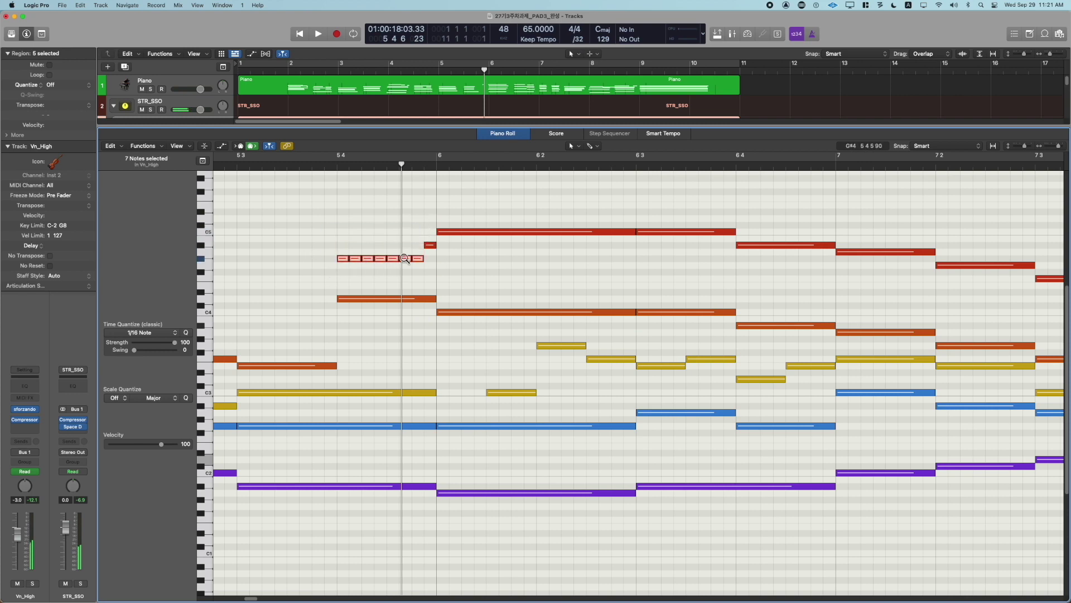
drag(407, 232, 321, 277)
key(alt+Down)
key(alt+Down)
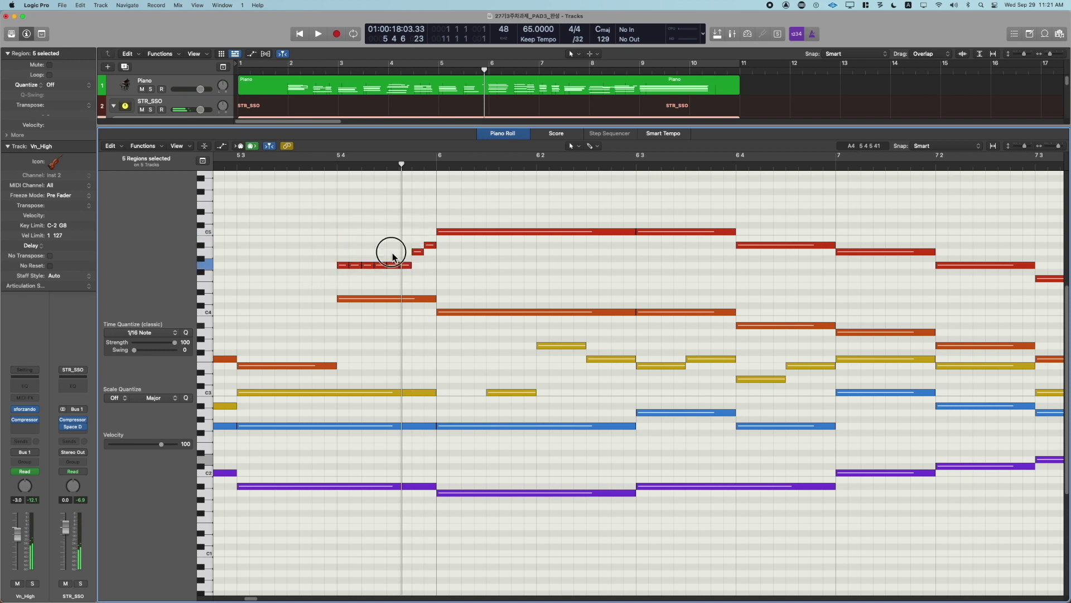
drag(391, 254, 303, 280)
drag(356, 266, 356, 273)
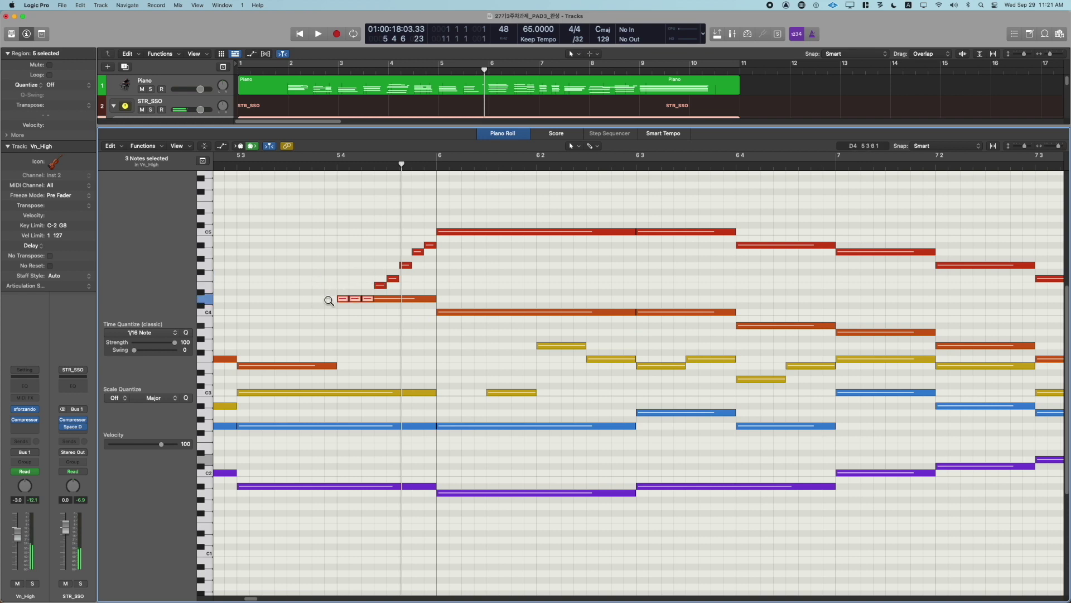
Join the three D4 notes starting the Vn_High run into one note and set the run's velocity to 127
double_click(379, 286)
drag(369, 272, 302, 323)
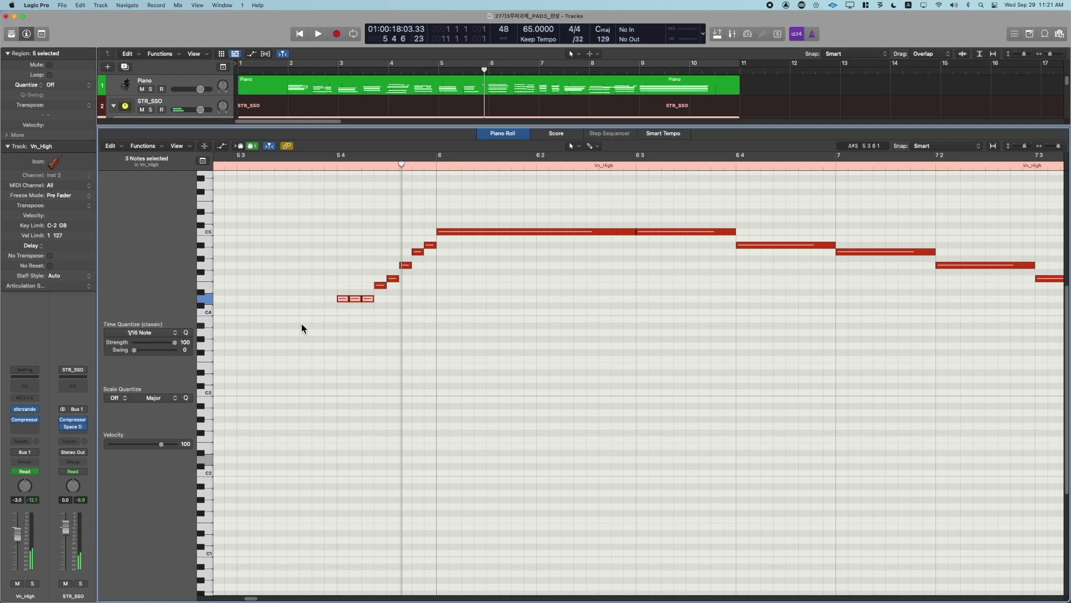
double_click(353, 334)
double_click(434, 248)
drag(431, 235, 357, 301)
double_click(481, 408)
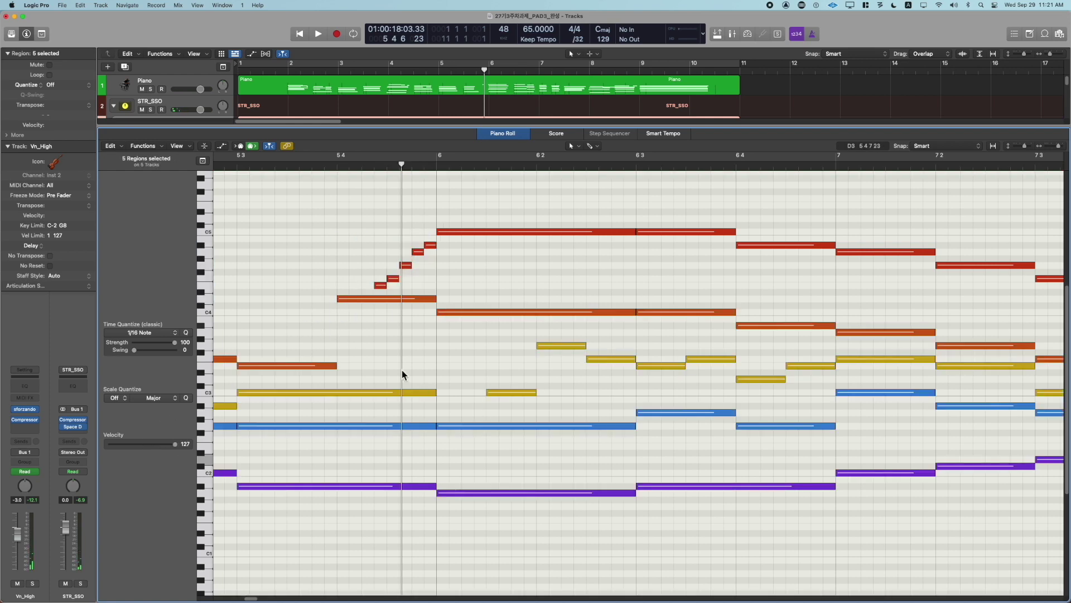
Play the new Vn_High run with all five string regions from beat 4 of bar 5 into bar 6
double_click(339, 167)
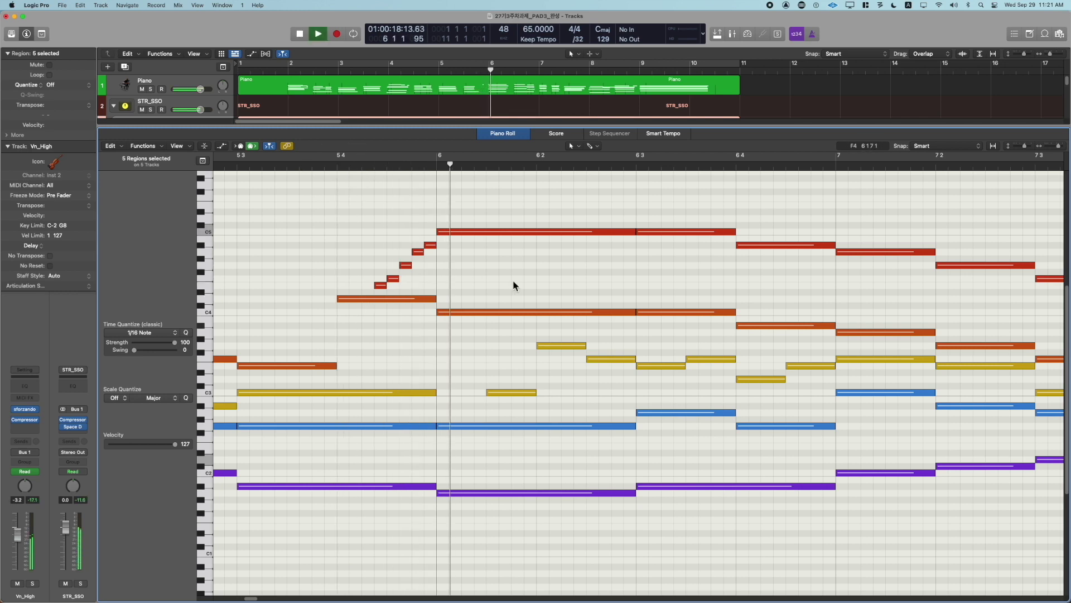
key(space)
key(space)
key(space)
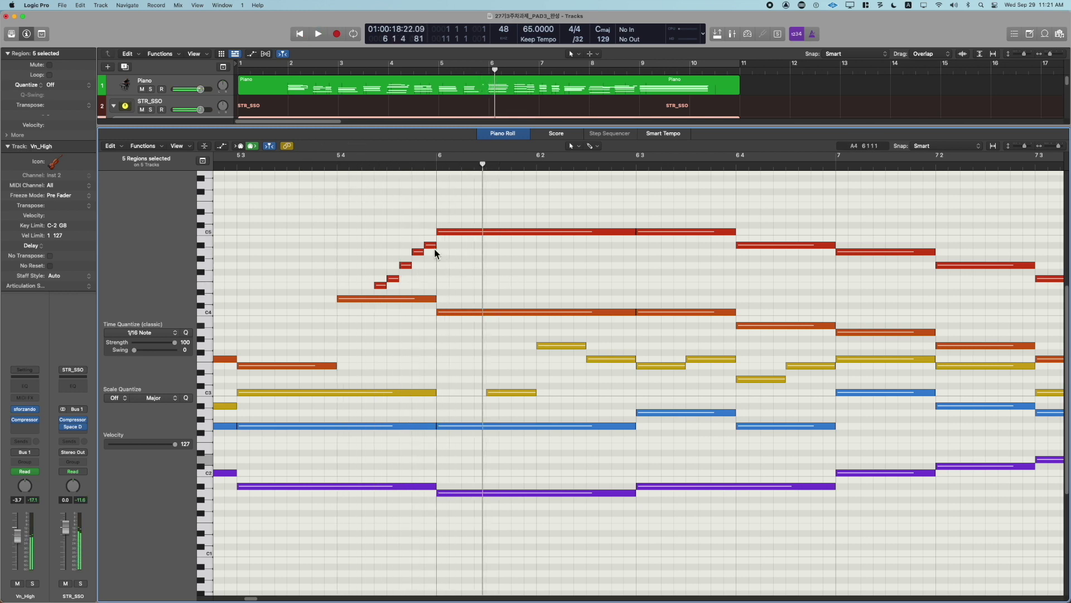
Raise the Vn_High volume swell over beat 4 of bar 5 to +3.0 dB and return to the Pointer tool during playback
double_click(434, 247)
key(a)
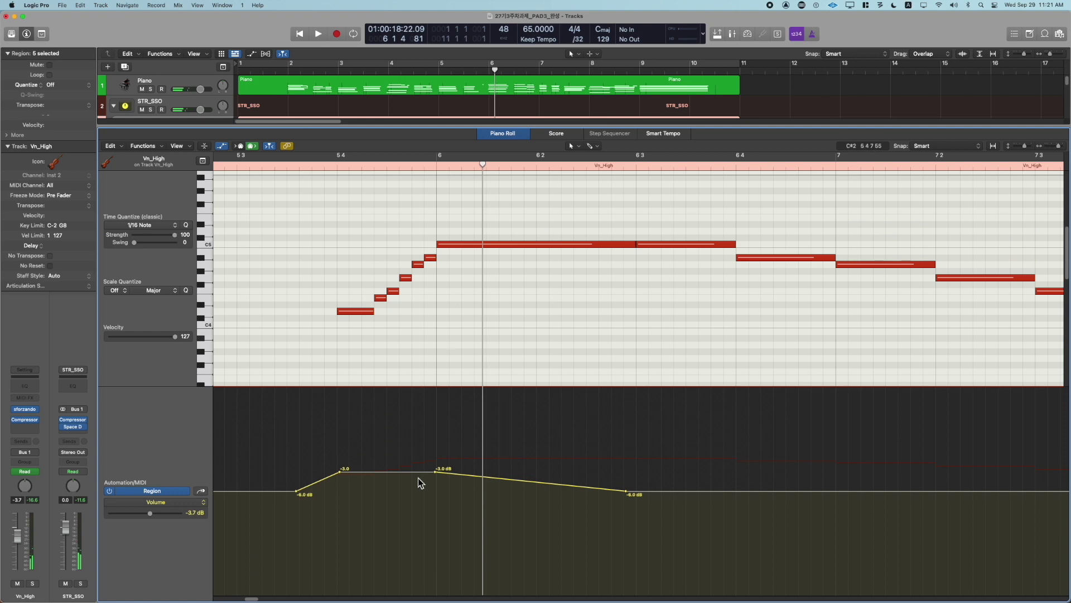
drag(421, 476, 415, 472)
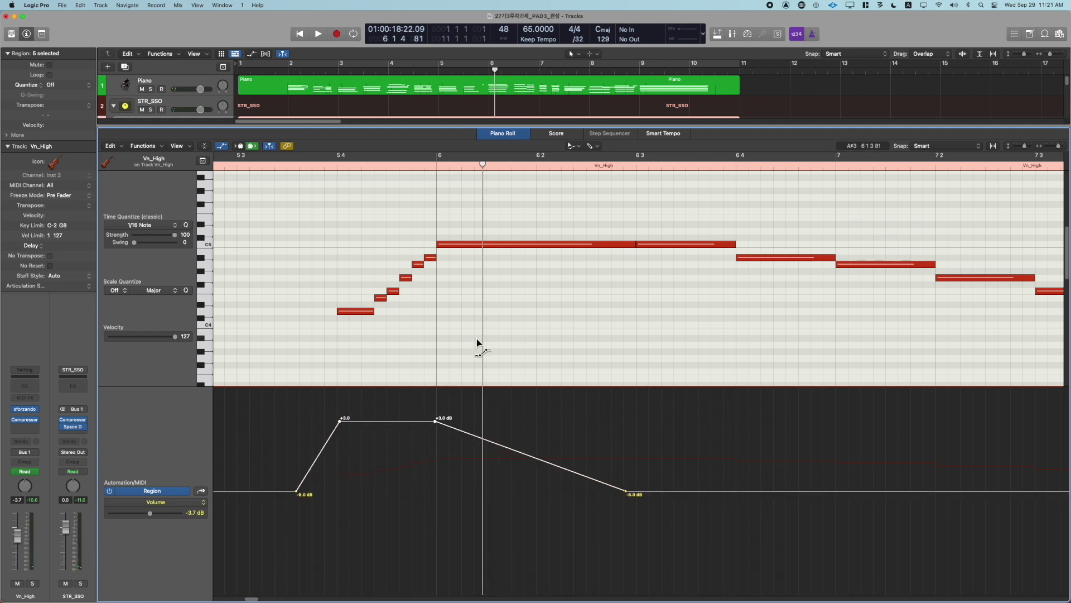
key(space)
key(t)
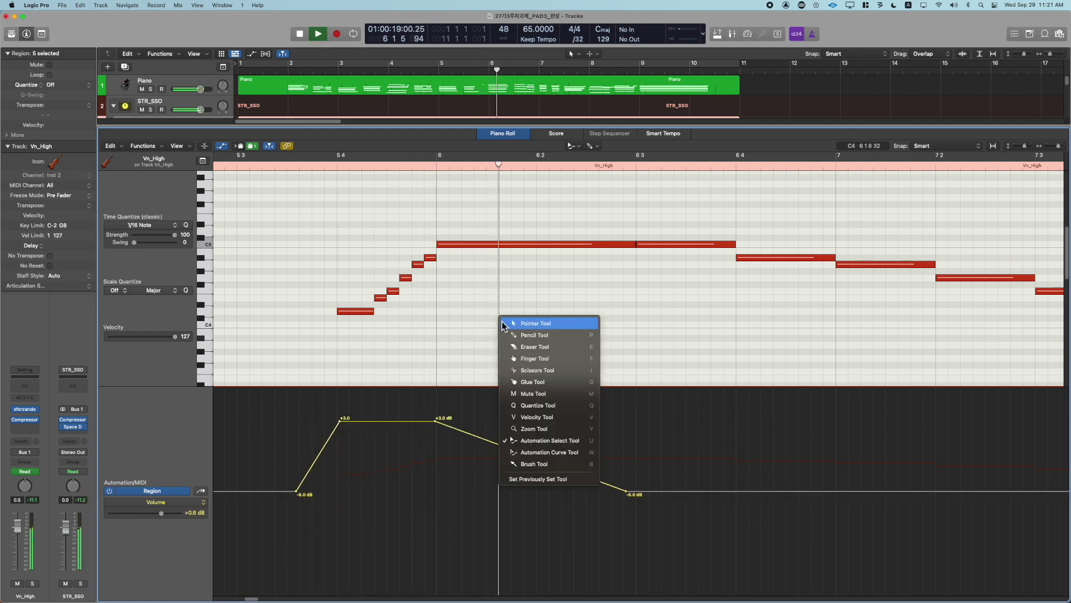
key(t)
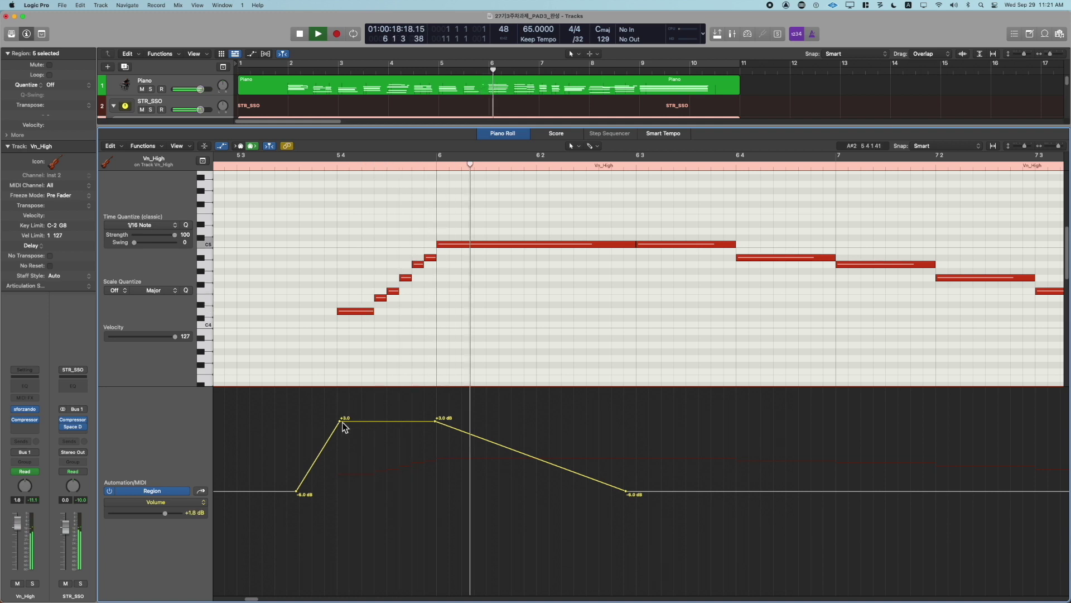
Shift the rise of the Vn_High volume swell to start on beat 4 of bar 5 and bend its decay into a concave curve
drag(344, 427, 380, 423)
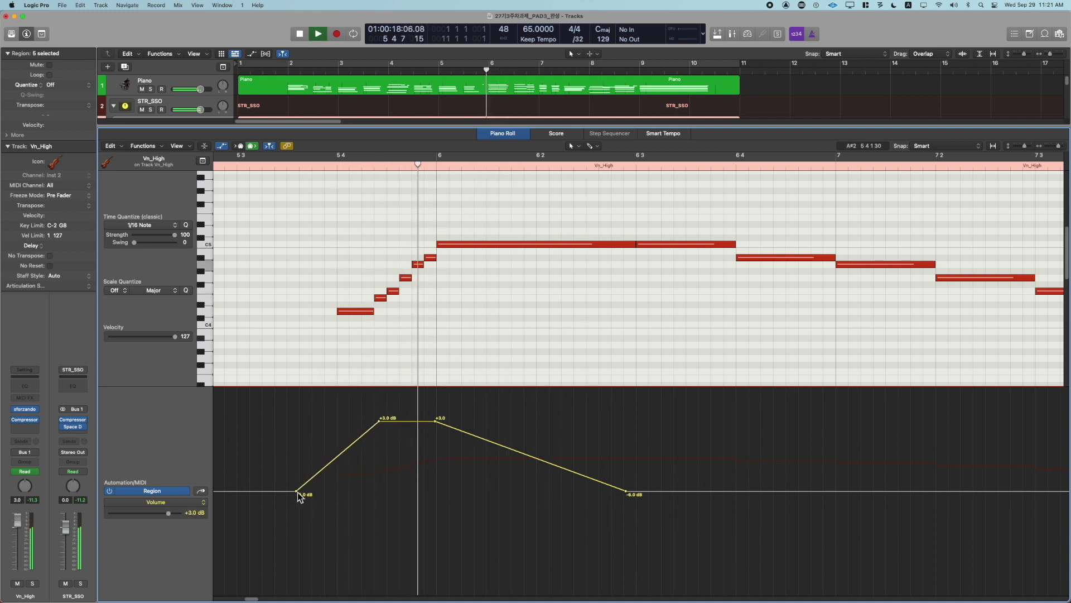
drag(298, 493, 337, 491)
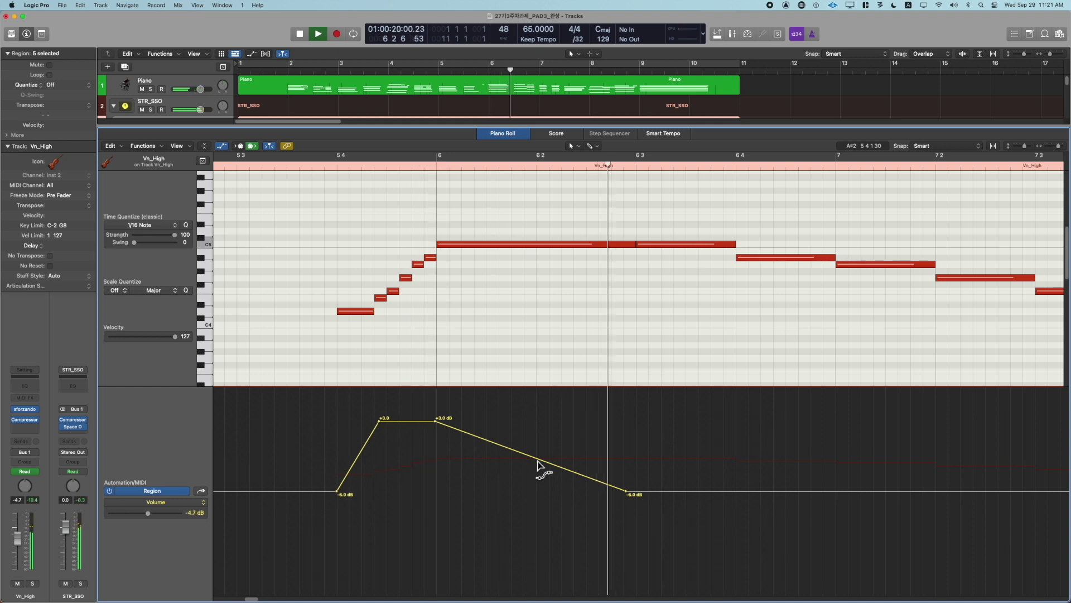
drag(540, 466, 534, 490)
right_click(605, 340)
click(605, 338)
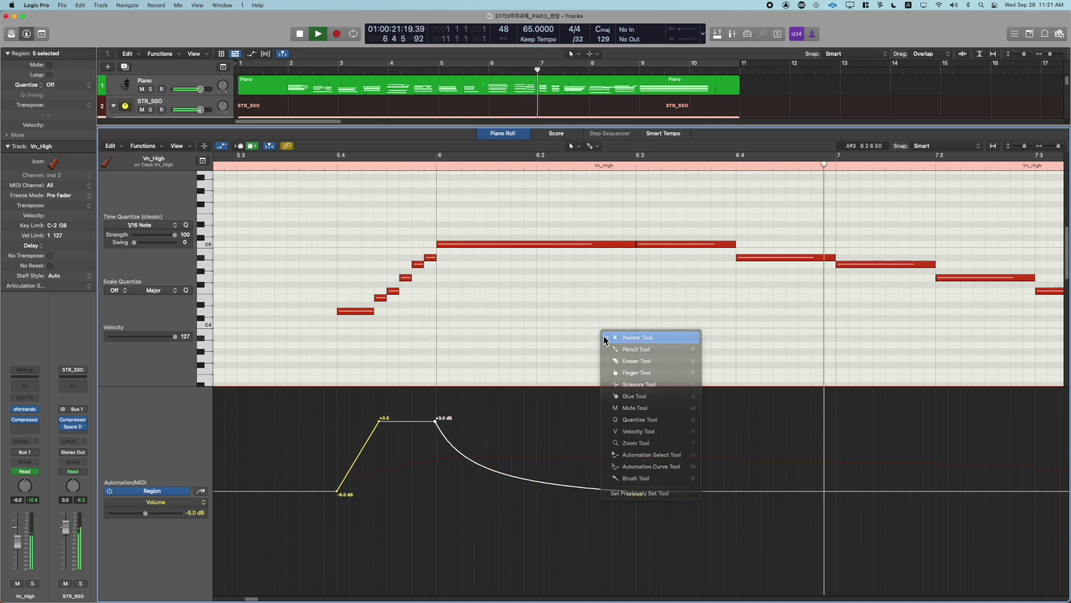
Raise the end level of the Vn_High volume swell before beat 3 of bar 6 to -3.0 dB during playback
key(space)
key(space)
key(super+Left)
key(super+Left)
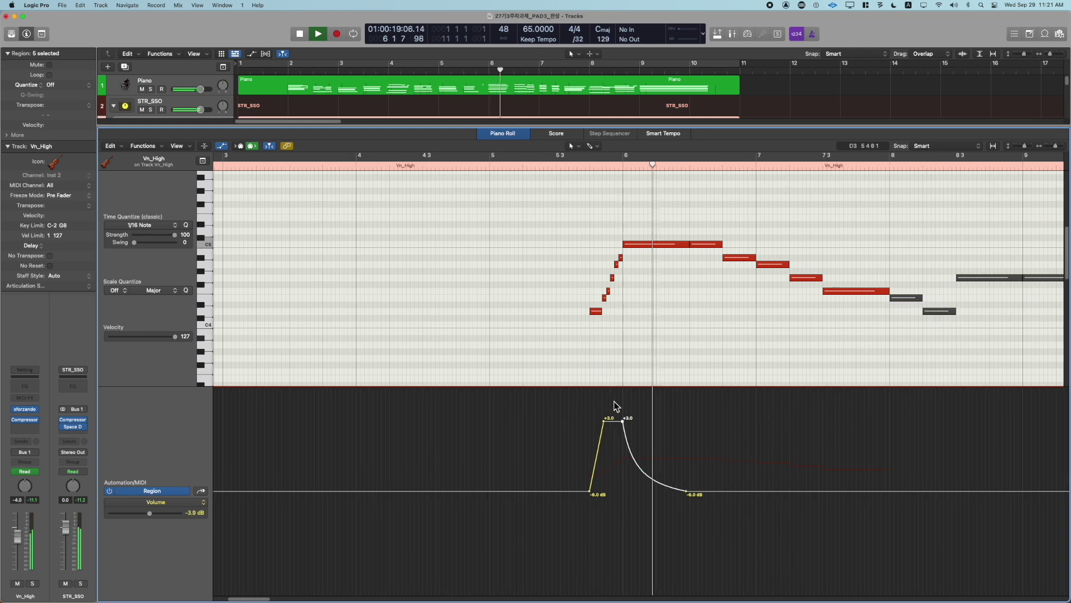
scroll(614, 413, right, 5)
drag(519, 511, 631, 514)
key(alt+Up)
key(alt+Up)
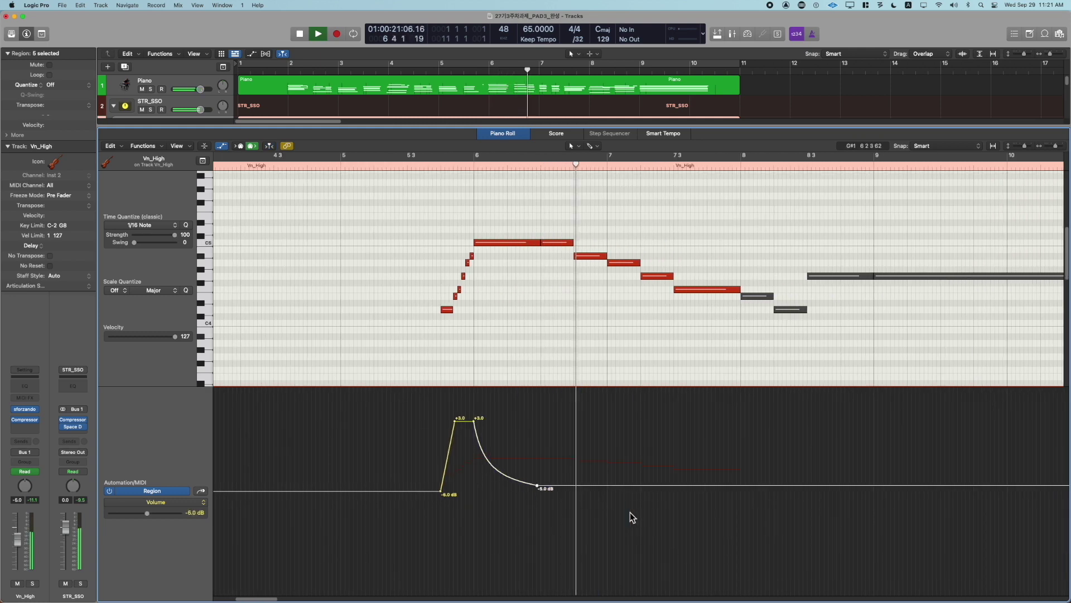
key(space)
key(space)
key(alt+Up)
Display all five string regions together, hide the automation area and play from beat 4 of bar 5
click(519, 339)
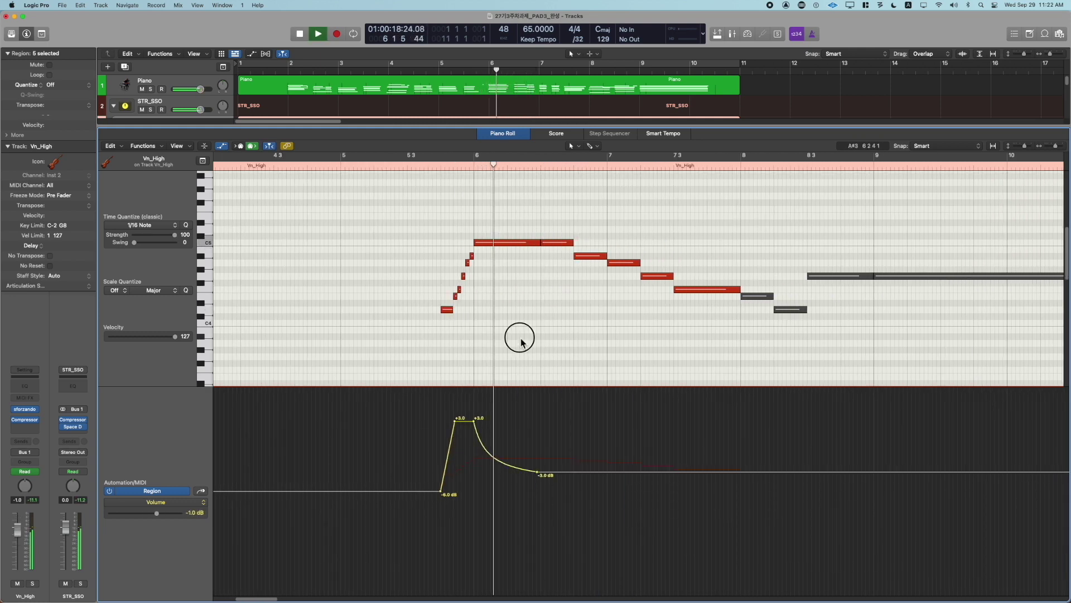
double_click(551, 303)
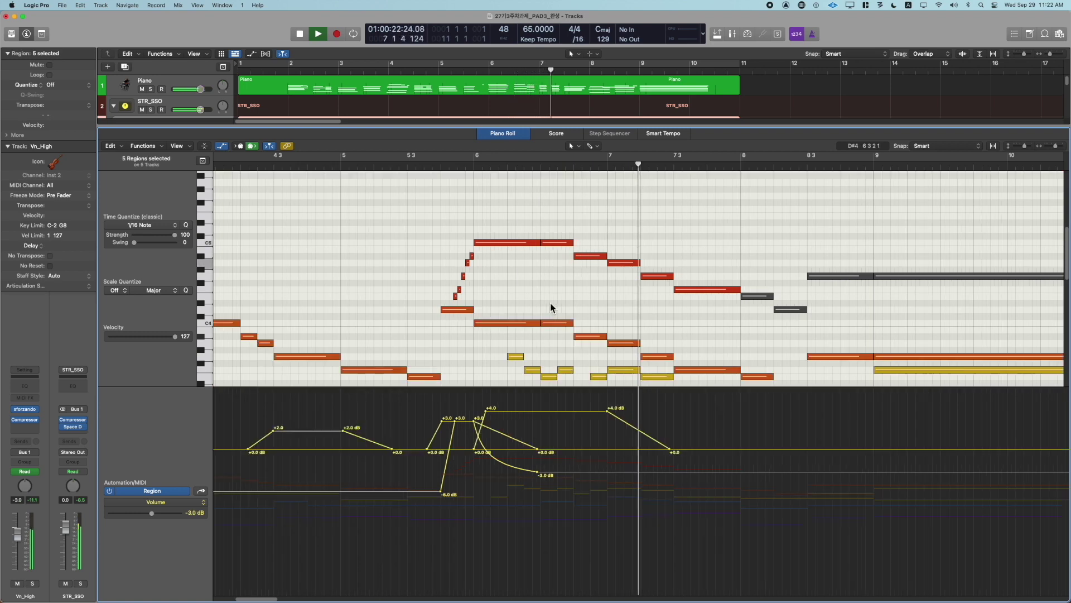
key(a)
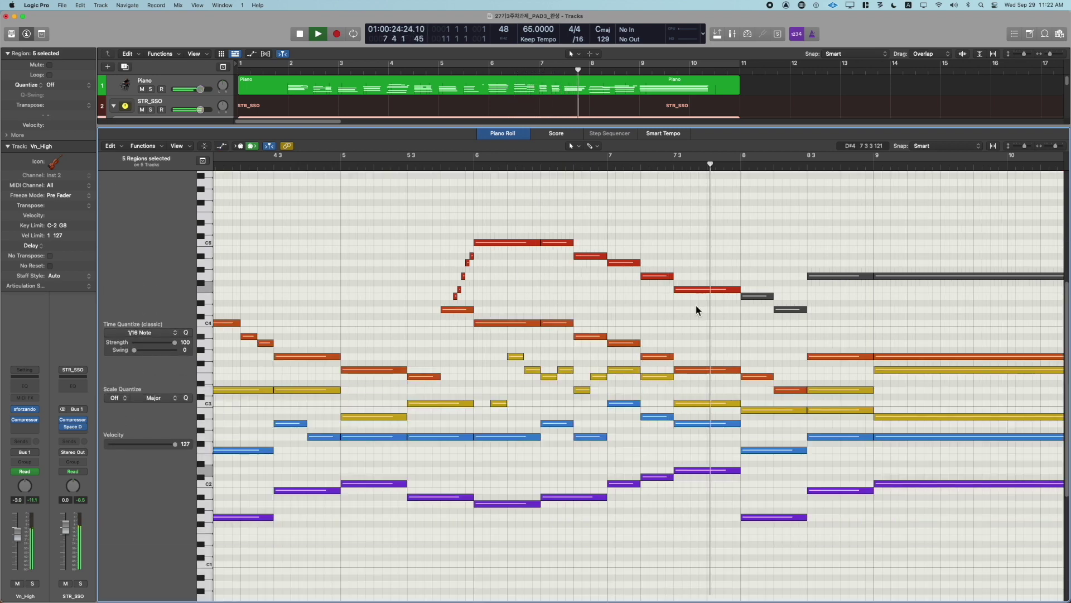
key(space)
key(space)
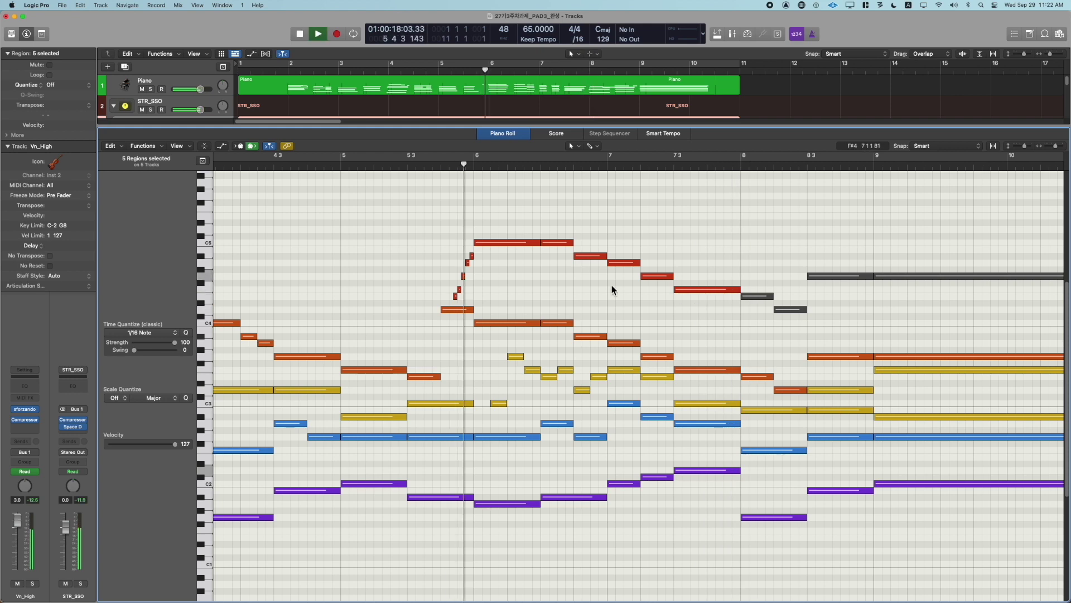
Join the two Vn_High C5 notes in bar 6 and extend the note to bar 7 in place of the A#4
drag(552, 234, 523, 257)
scroll(524, 258, down, 1)
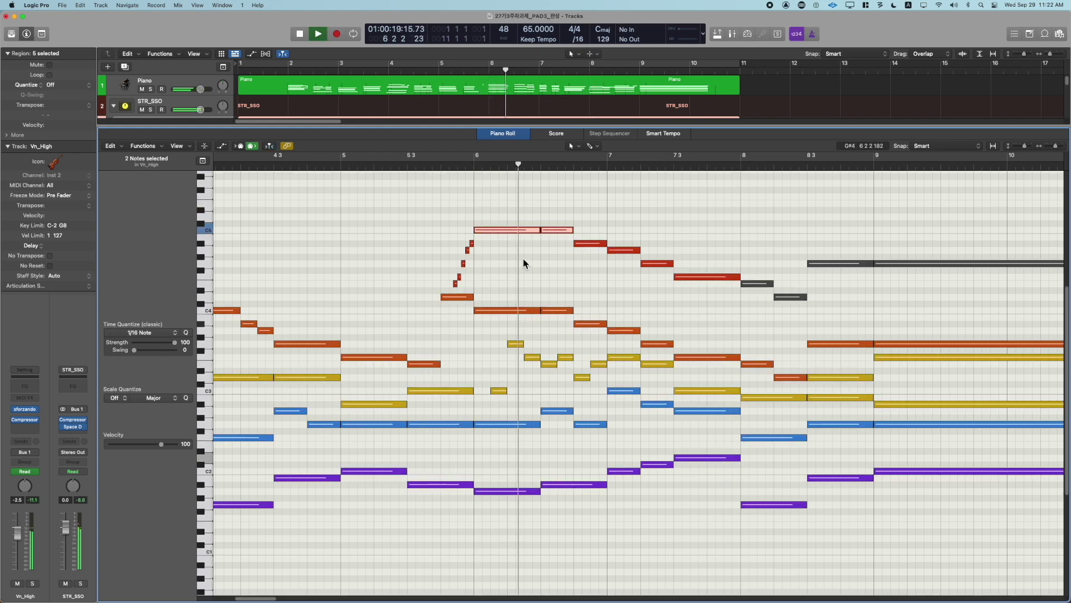
key(j)
click(591, 244)
drag(573, 219, 564, 250)
key(shift+backslash)
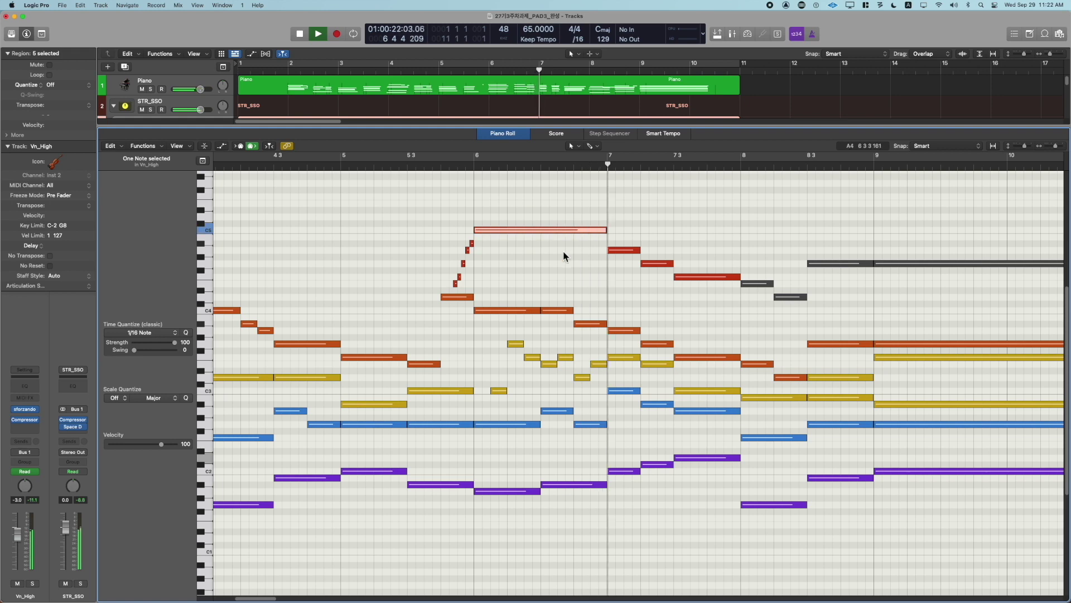
click(575, 260)
key(space)
key(space)
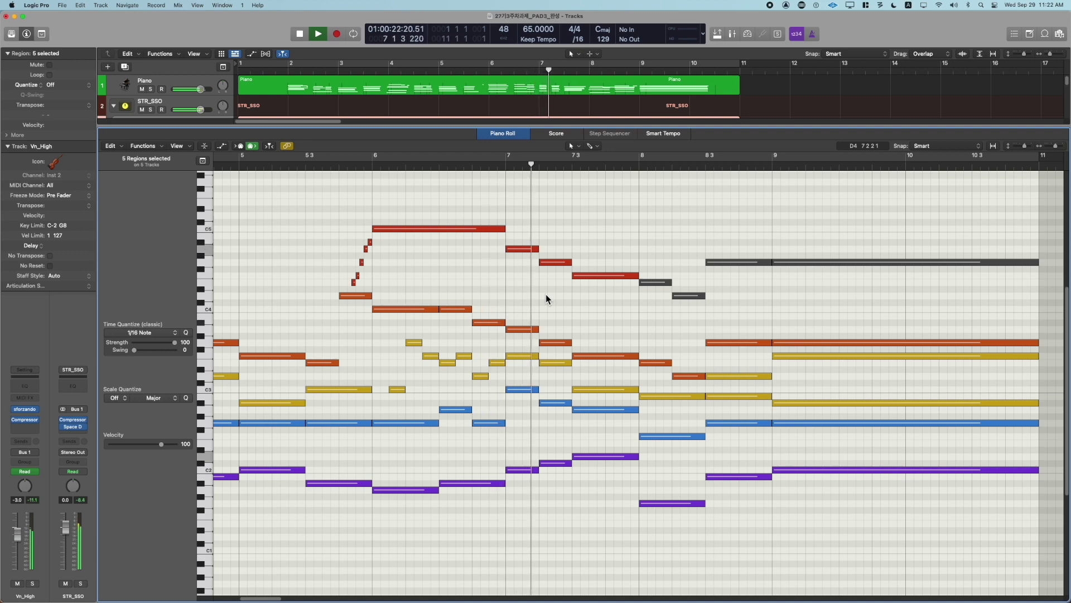
Halve the Vn_High A4 and G4 notes opening bar 7, lowering A4's second half to C4 and G4's first half to C#4
key(space)
key(space)
key(t)
key(i)
click(522, 249)
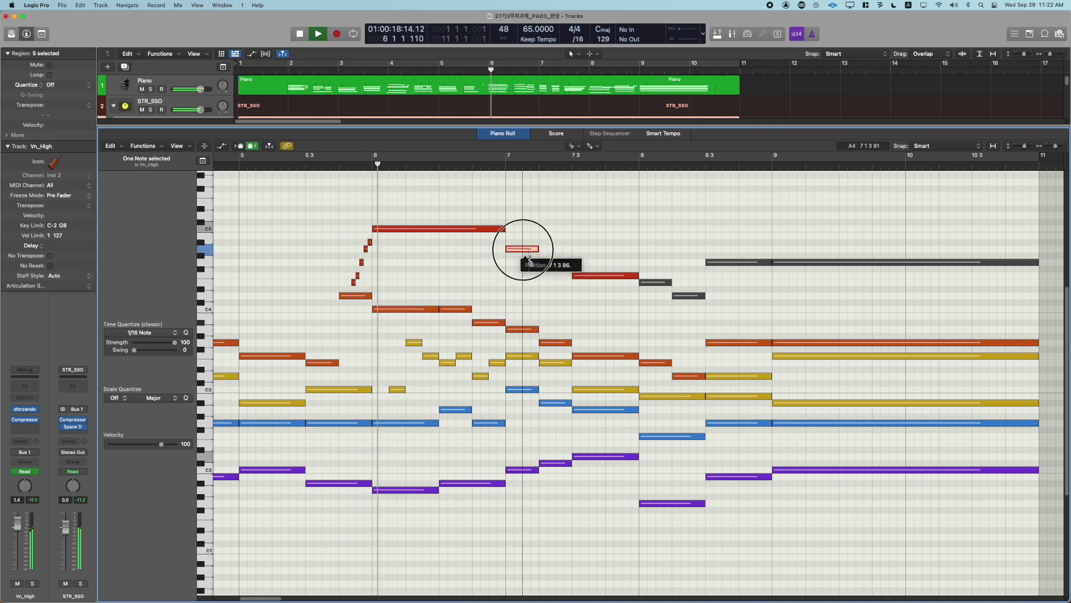
click(556, 262)
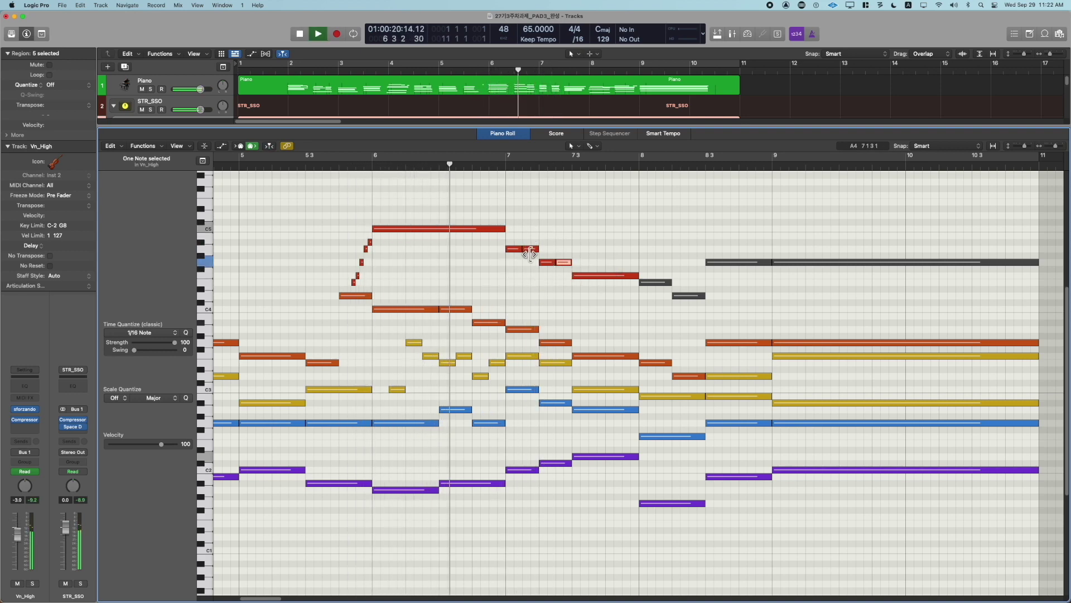
drag(530, 249, 532, 315)
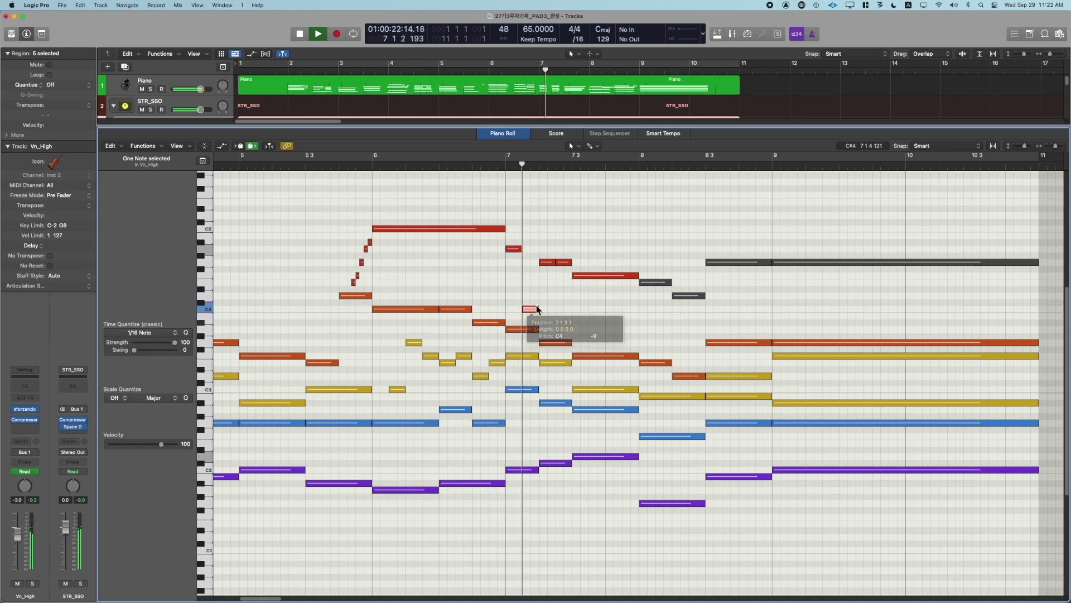
drag(549, 262, 548, 309)
Remove the remaining Vn_High A4 half at the start of bar 7 and lengthen the held C5 over its place
drag(532, 231, 517, 264)
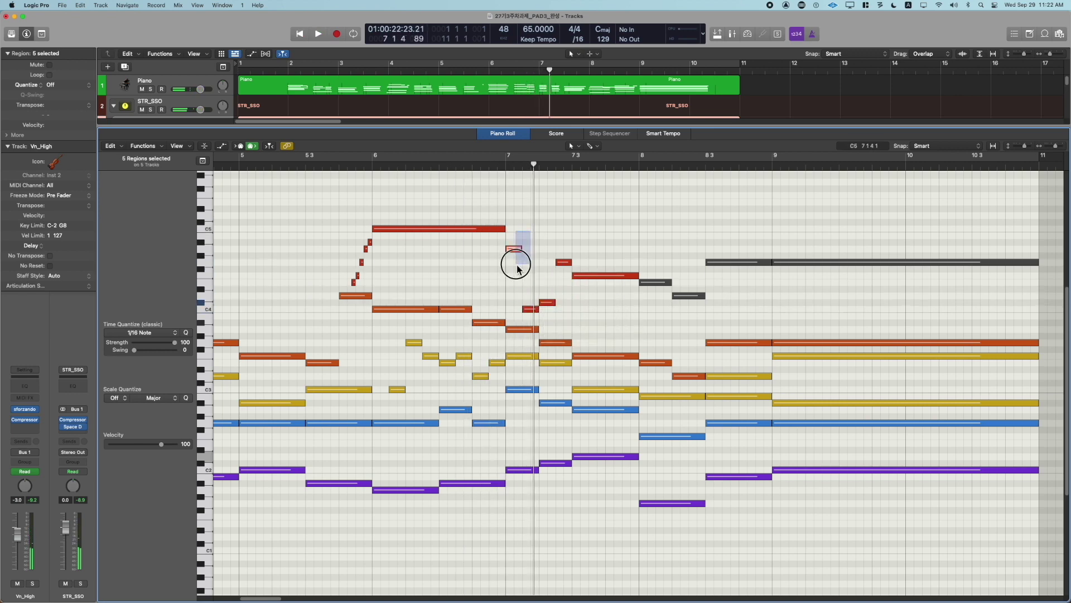
key(space)
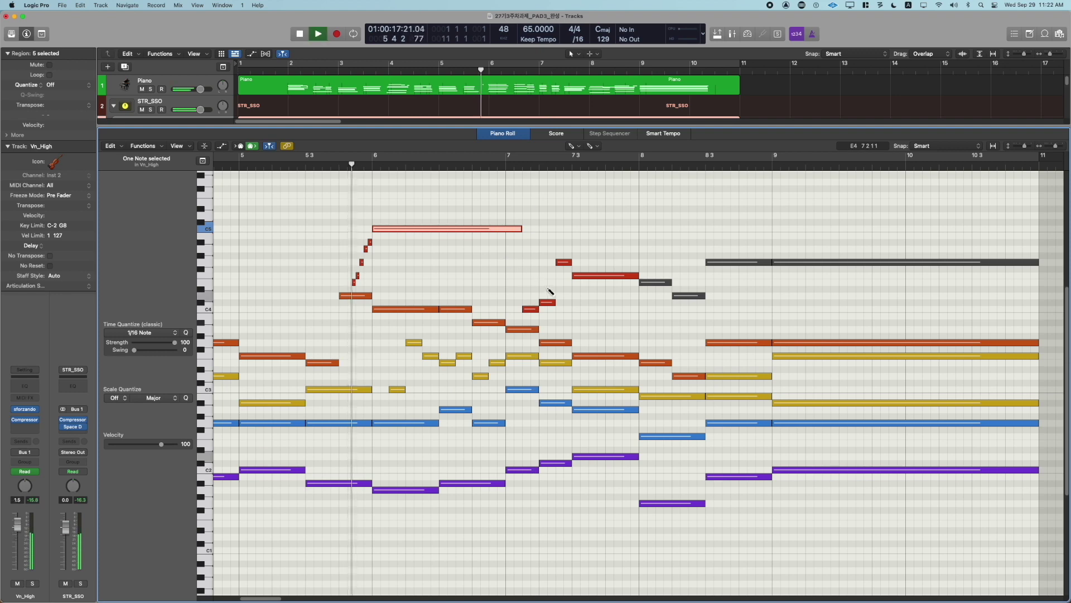
key(t)
key(t)
Set the velocity of the three short Vn_High notes C4, C#4 and G4 in bar 7 to 127
drag(563, 236, 531, 311)
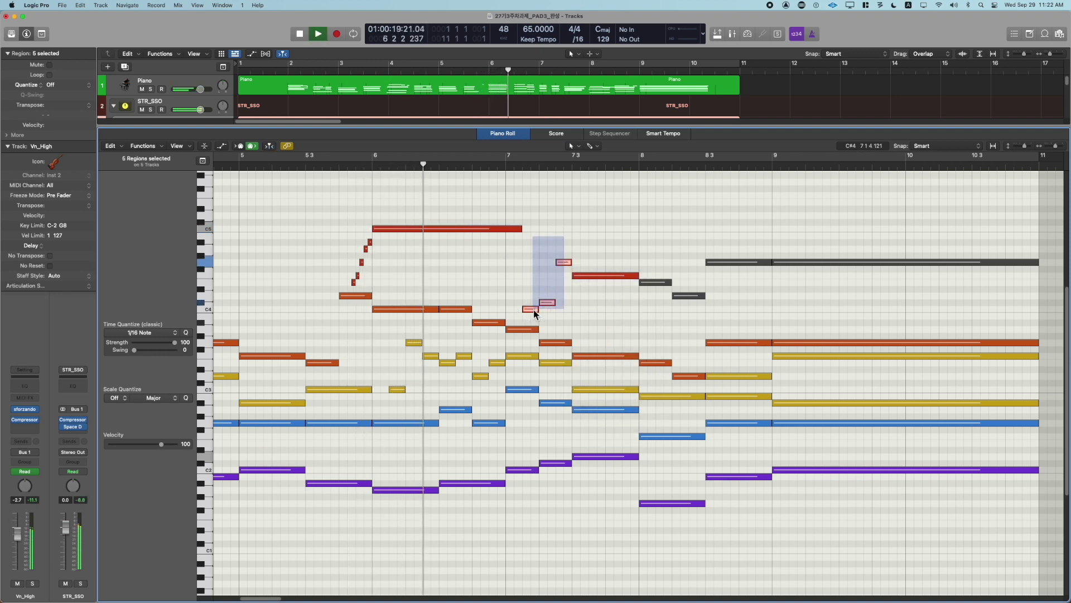
right_click(603, 302)
click(651, 300)
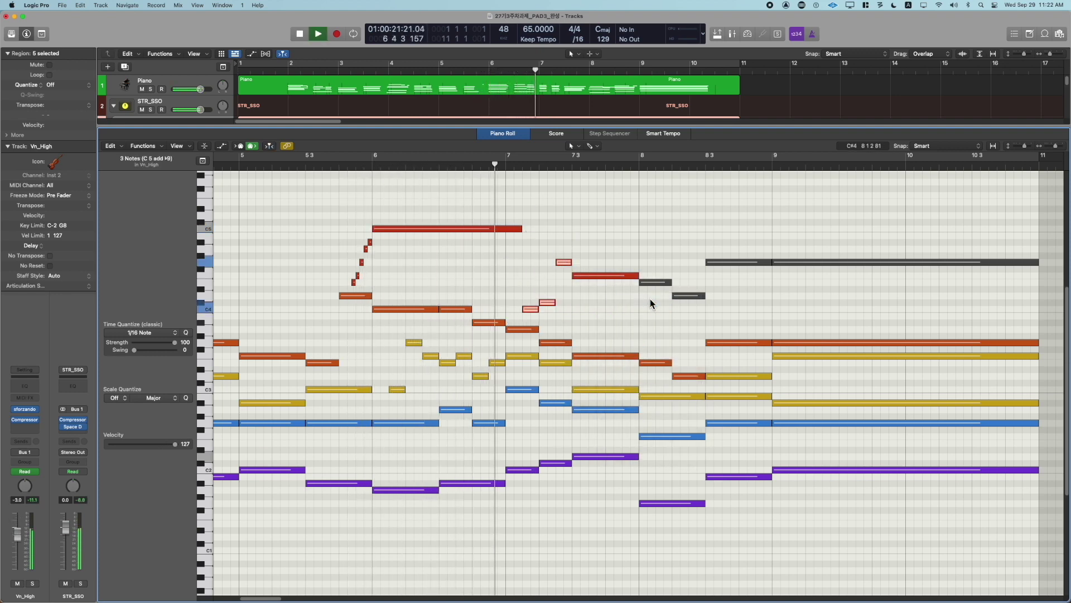
click(611, 314)
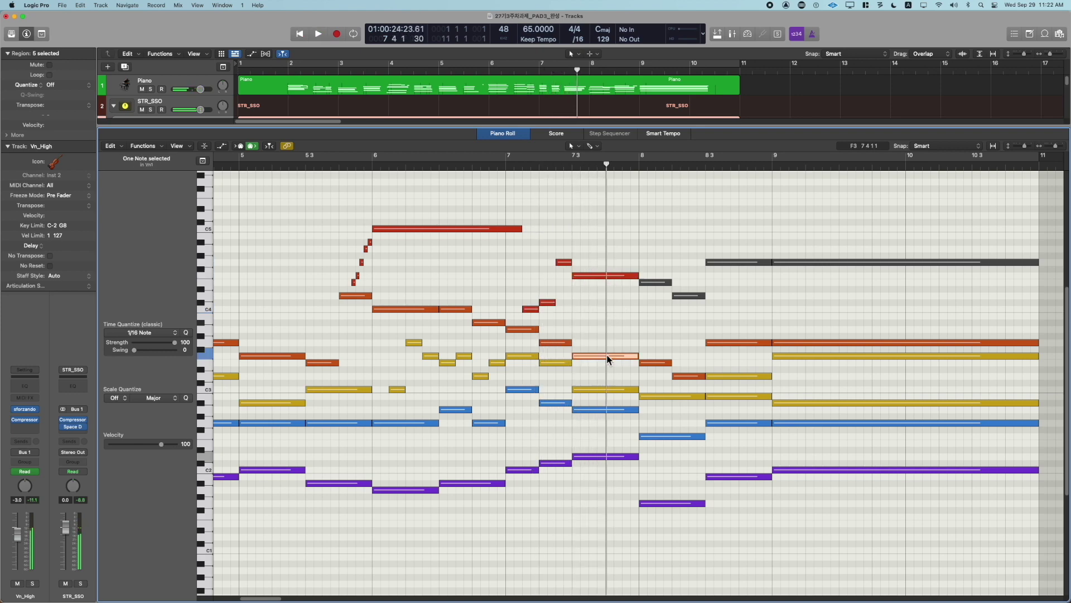
Raise the Vn1 note on beat 3 of bar 7 to A3 and play the passage with it
drag(607, 360, 608, 336)
key(space)
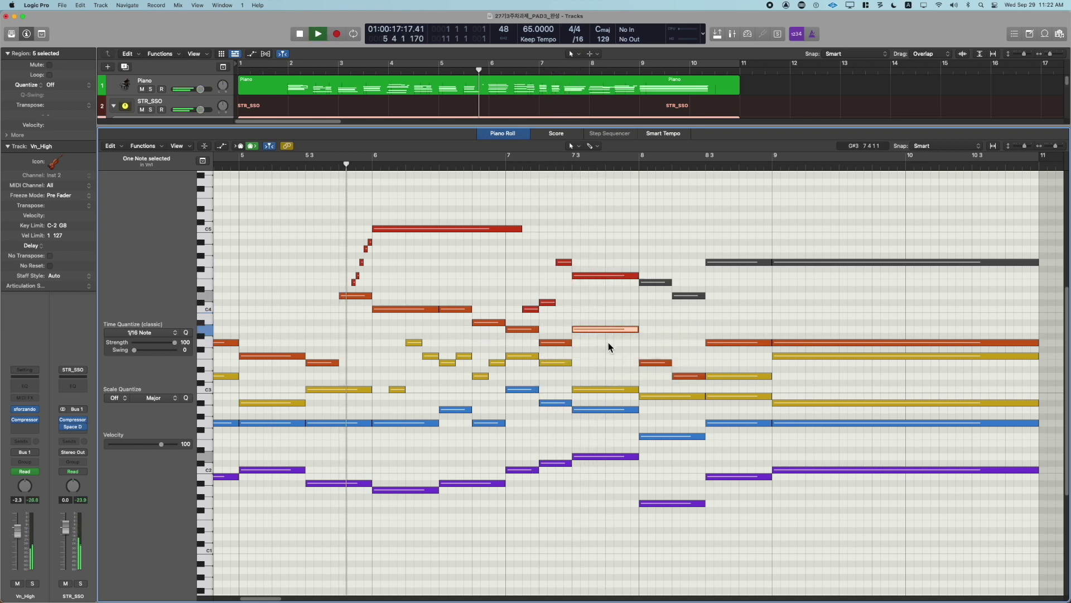
click(605, 359)
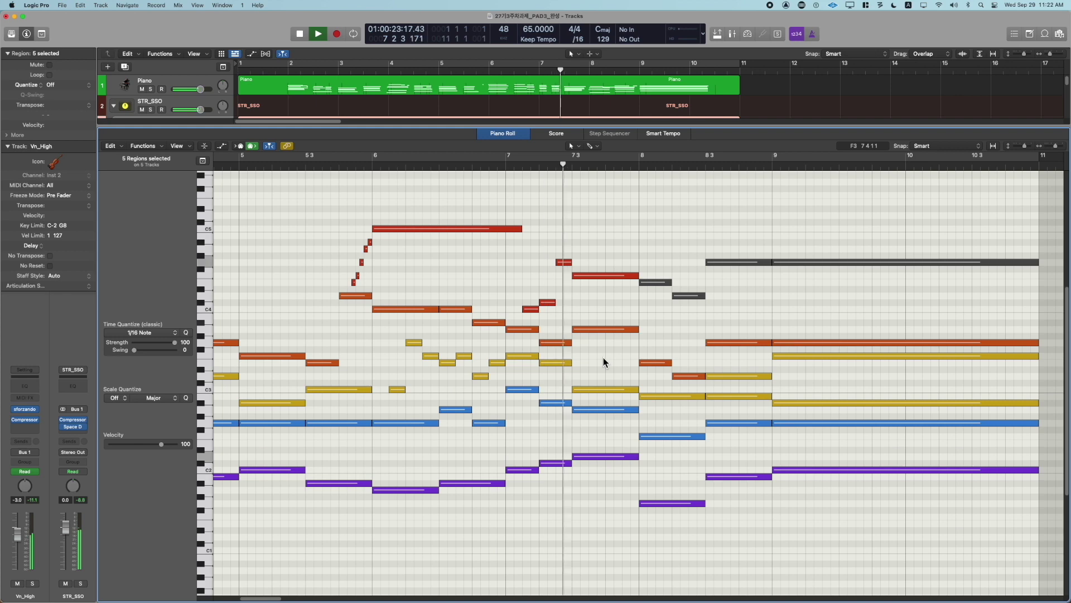
key(space)
Split the Vn2 C3 note at beat 4 of bar 7, join its first half to the preceding E3 and move the second half to D3
click(605, 389)
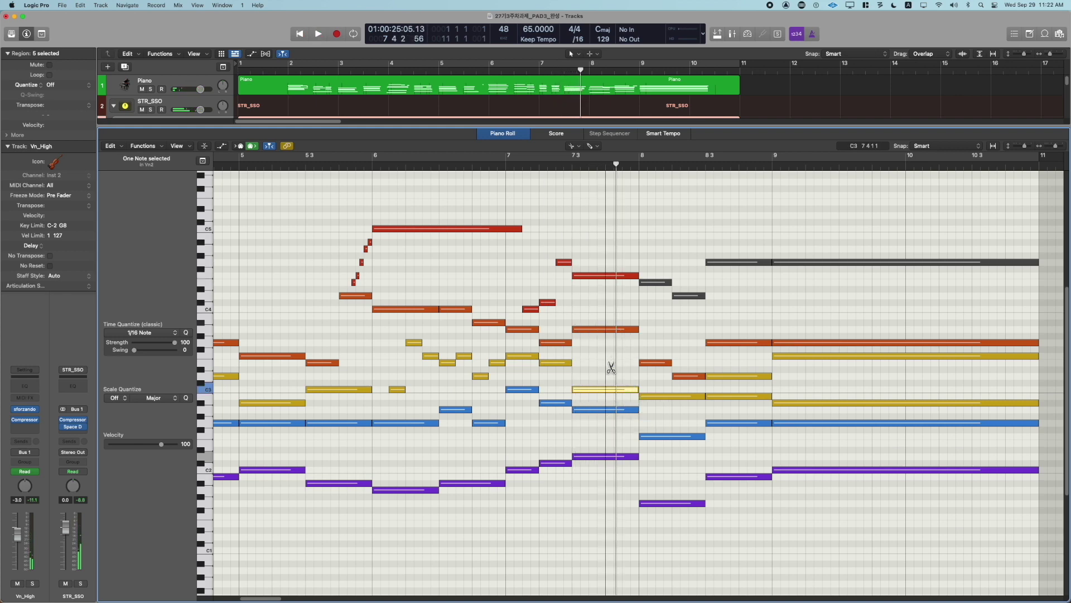
drag(595, 388, 618, 358)
shift+click(560, 362)
key(super+j)
key(space)
click(615, 383)
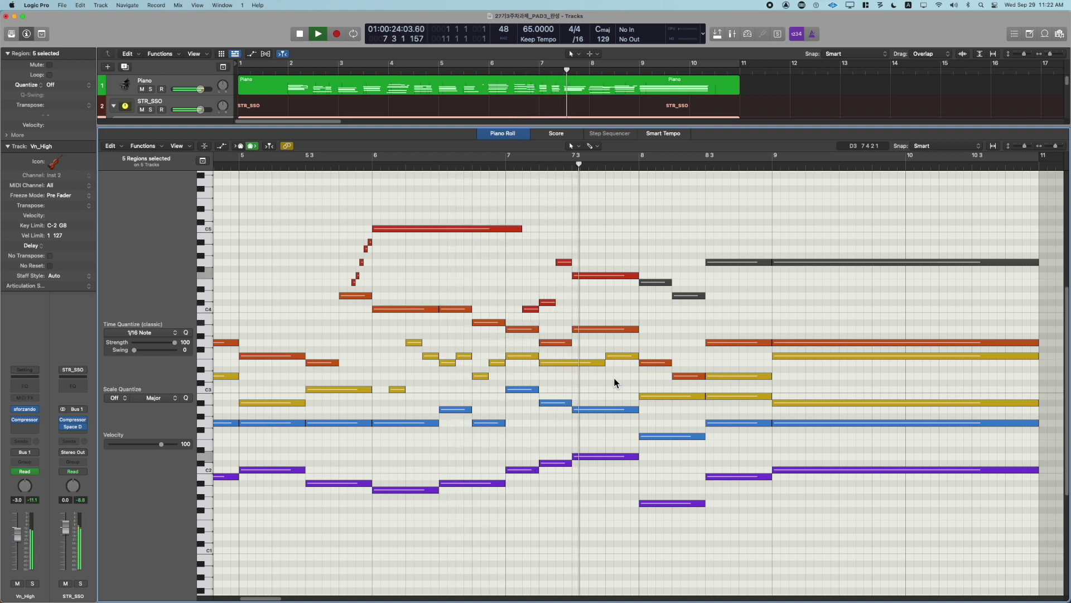
drag(617, 356, 614, 385)
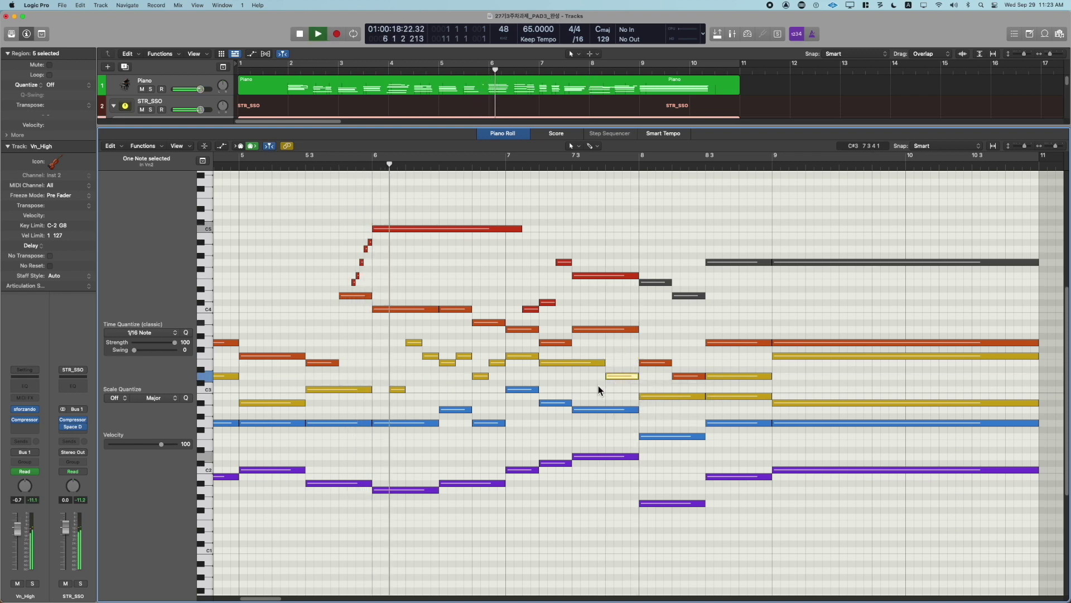
click(598, 386)
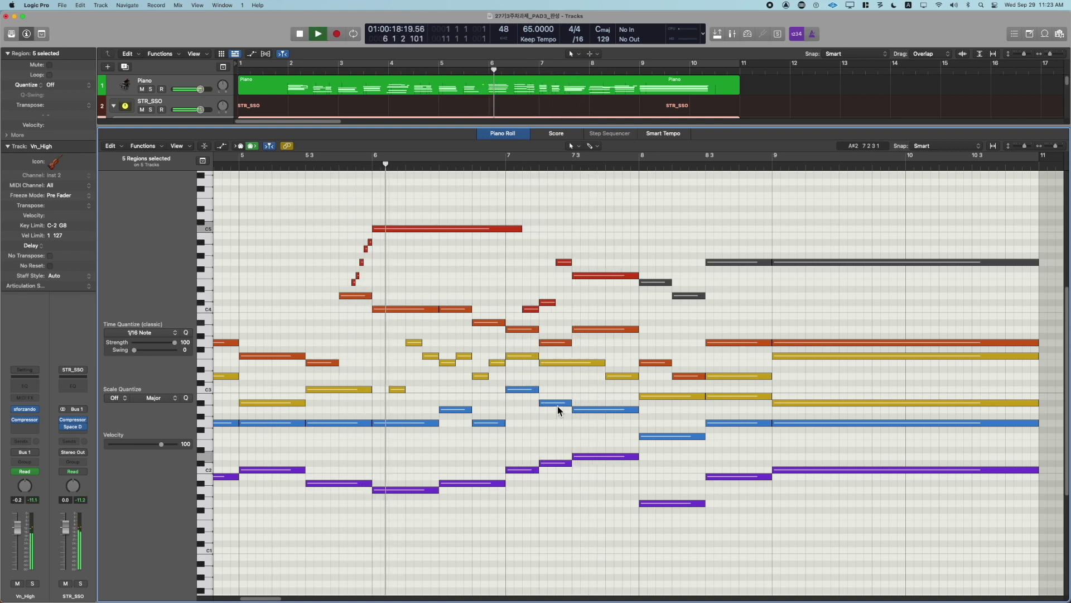
Try to split the viola A#2 note on beat 2 of bar 7 in half and lower its second half to G2
click(560, 405)
key(t)
key(t)
drag(562, 404, 563, 422)
click(587, 423)
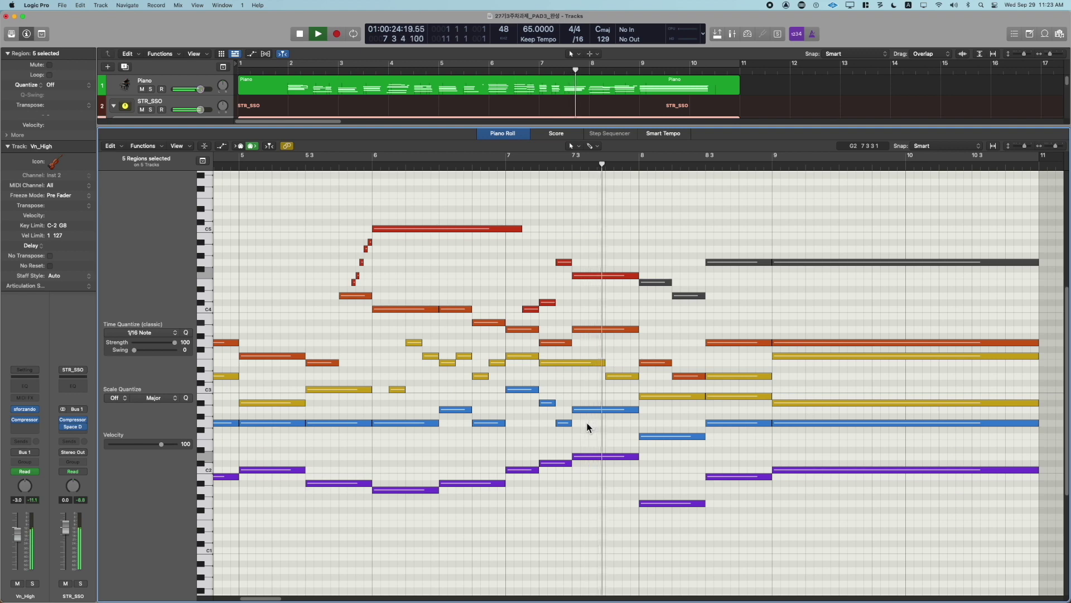
Undo the viola note's split and lowered half in bar 7, and play the passage from beat 4 of bar 5
key(space)
key(space)
key(super+z)
key(super+z)
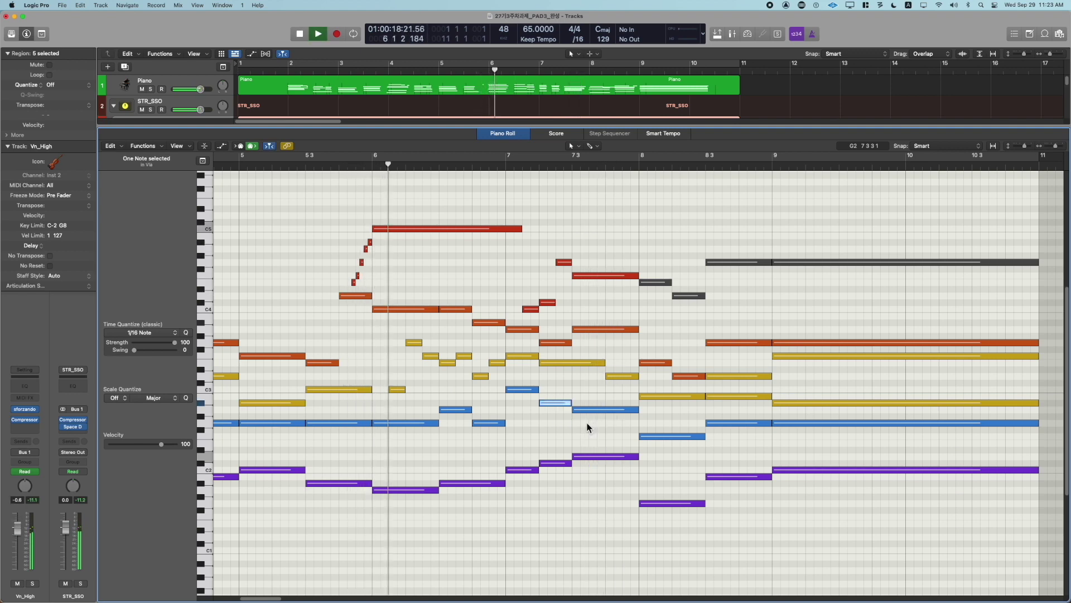
click(587, 428)
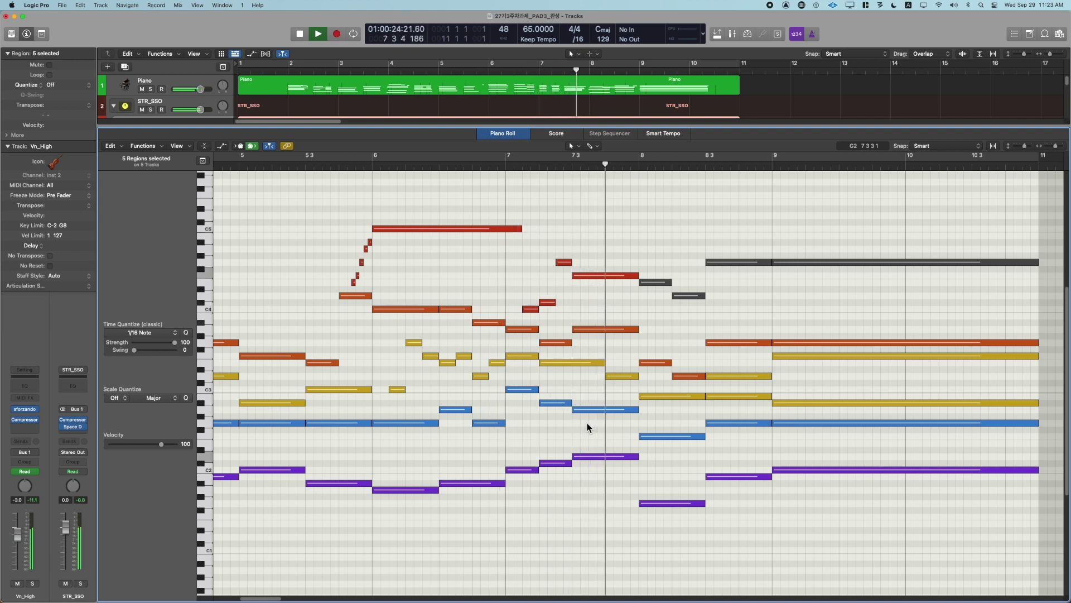
key(space)
key(space)
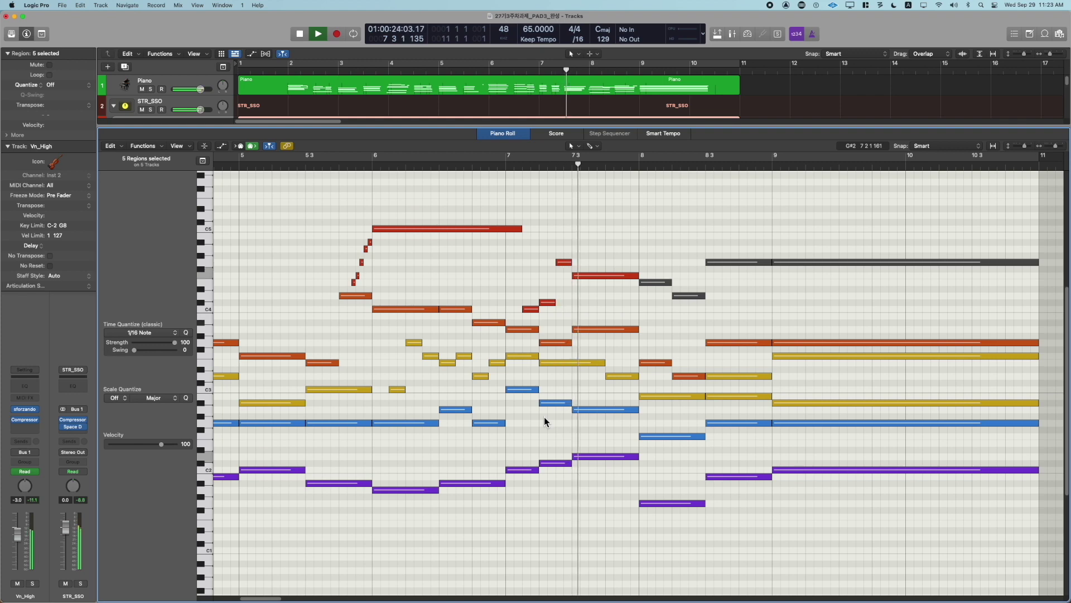
Try halving the Vn2 D3 note on beat 4 of bar 7 with its second half on C3, and undo the change
click(629, 377)
drag(628, 377, 626, 389)
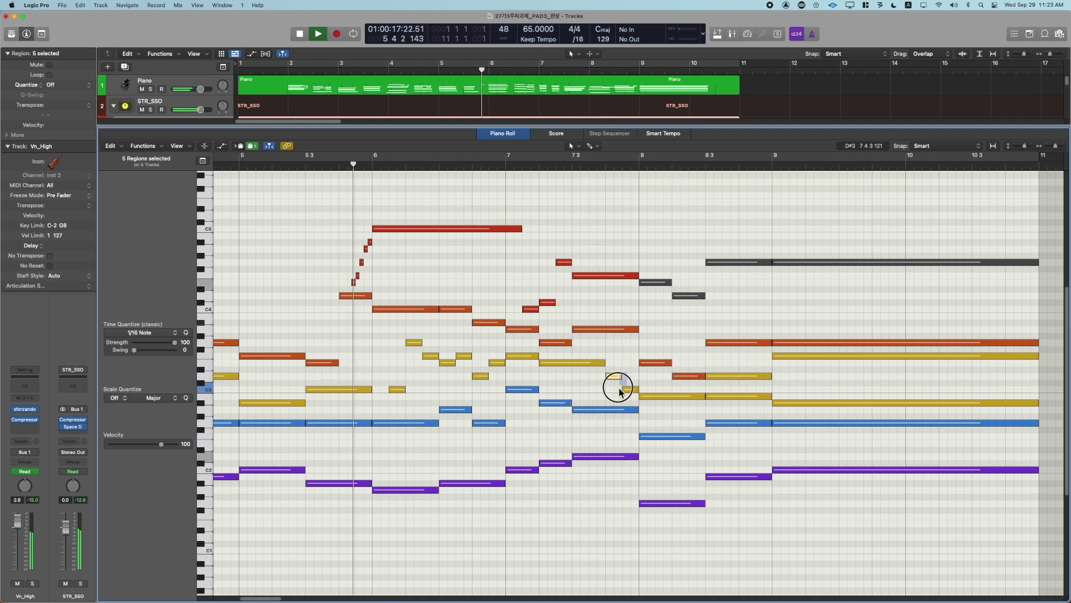
click(659, 391)
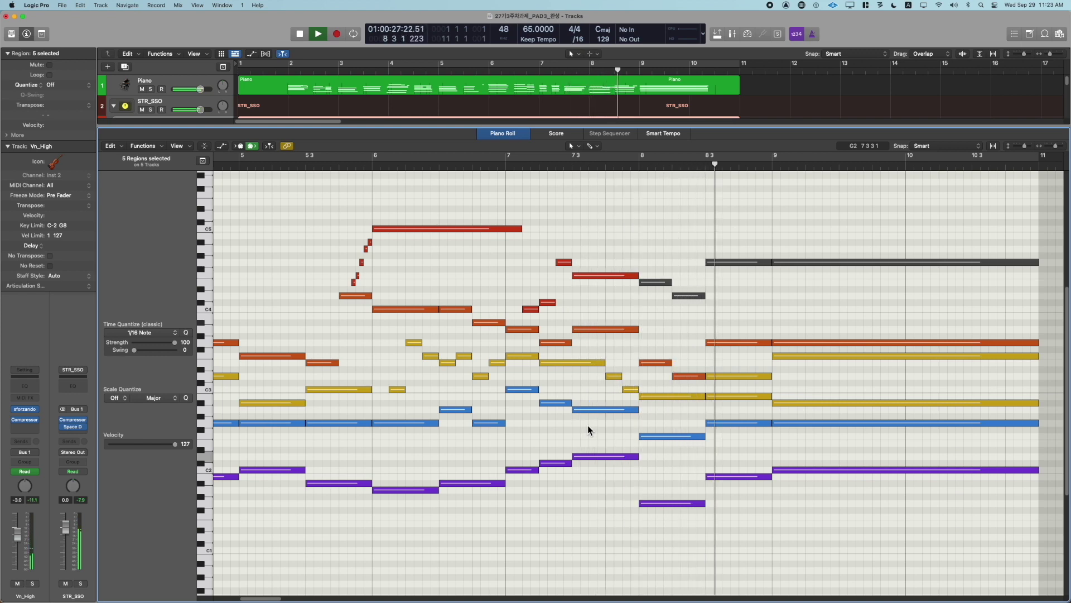
key(space)
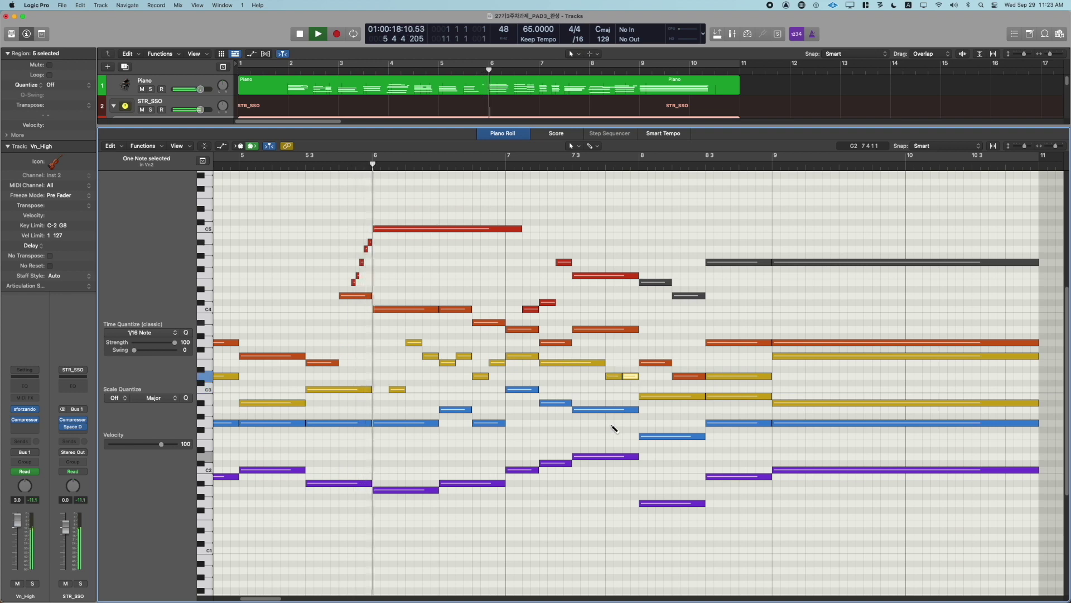
click(577, 426)
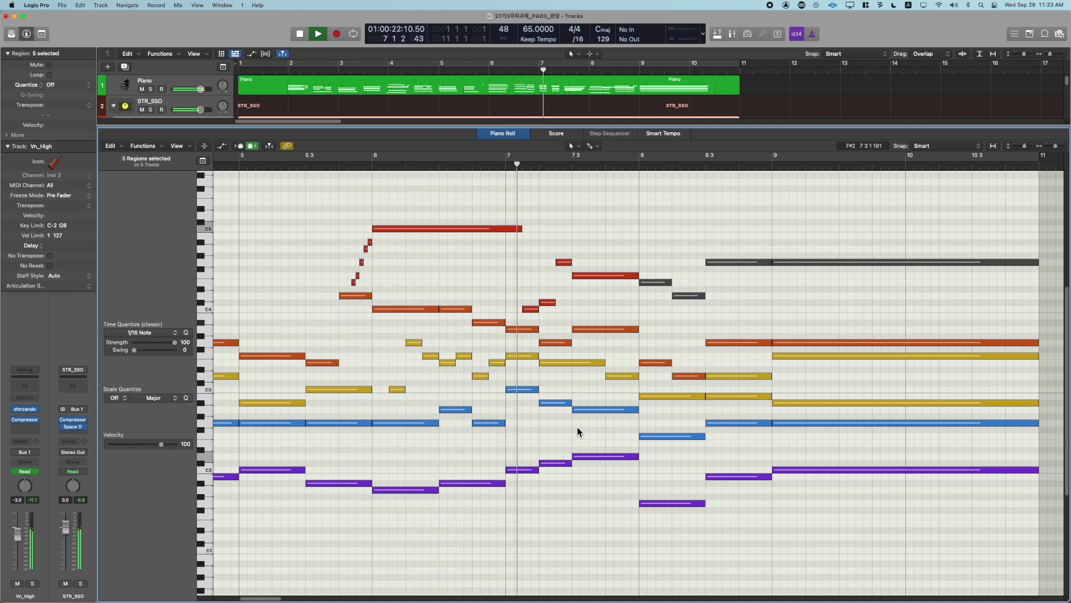
Stop playback and place the playhead at the start of bar 5
key(space)
click(242, 166)
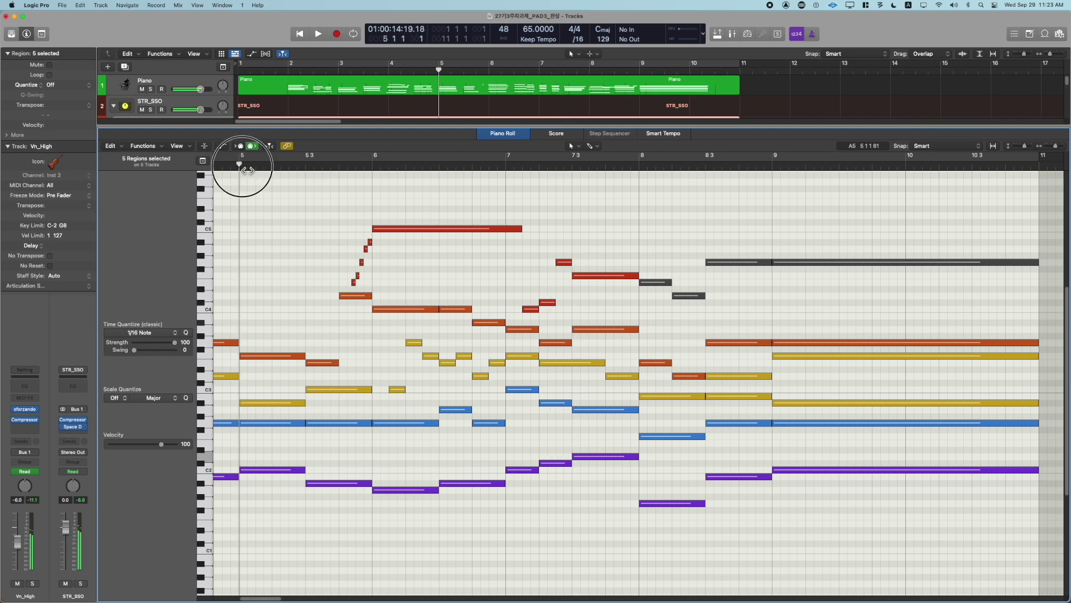
Split the viola G2 note at beat 2 of bar 6, raise its second half to A2, and play the passage from bar 5
key(space)
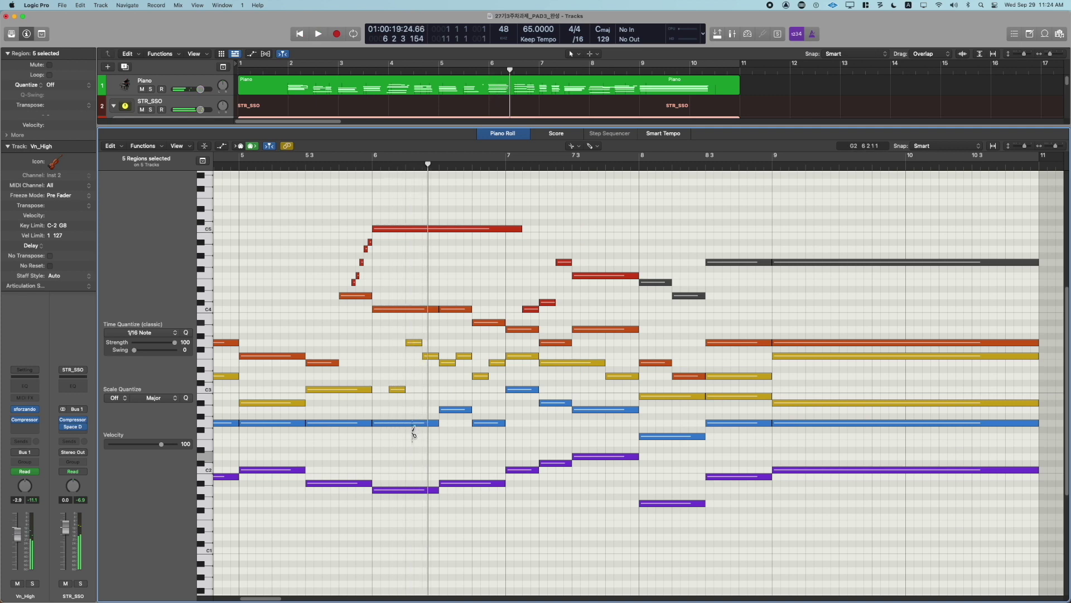
drag(418, 423, 420, 411)
key(space)
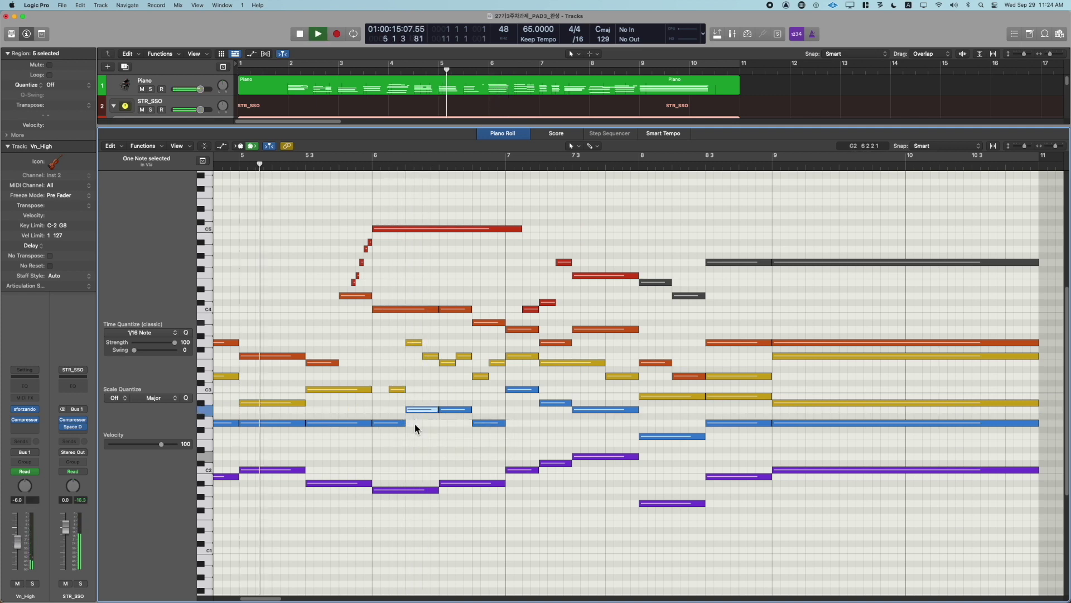
click(414, 422)
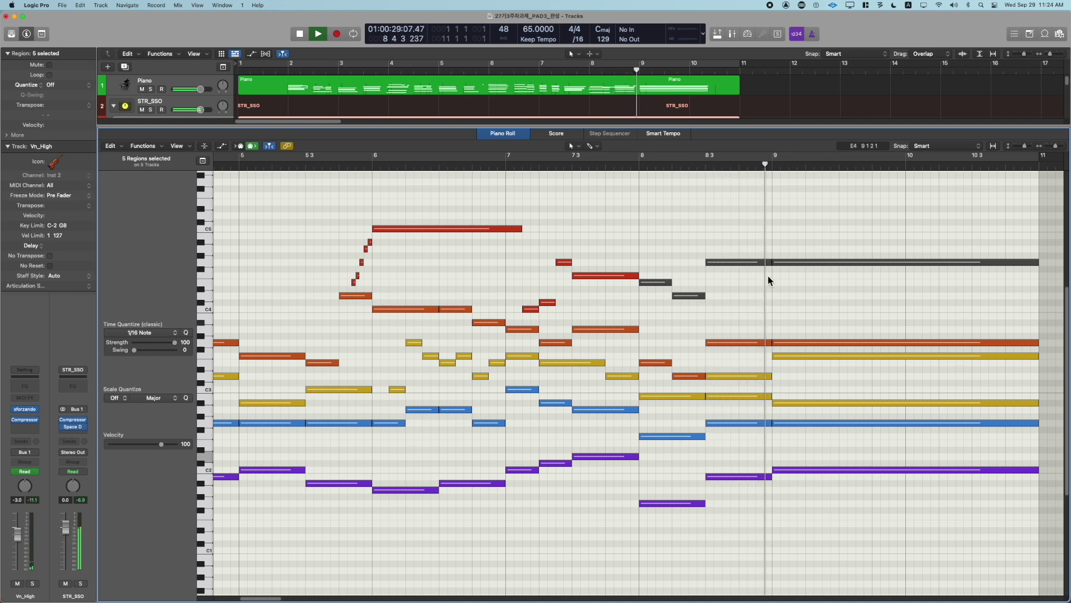
Unmute the last two Vn_High notes from beat 3 of bar 8 onward and lower them to D4 and C4
key(space)
drag(738, 239, 795, 311)
key(alt+Down)
key(alt+Down)
key(alt+Down)
key(alt+Down)
key(alt+Down)
key(alt+Down)
key(alt+Down)
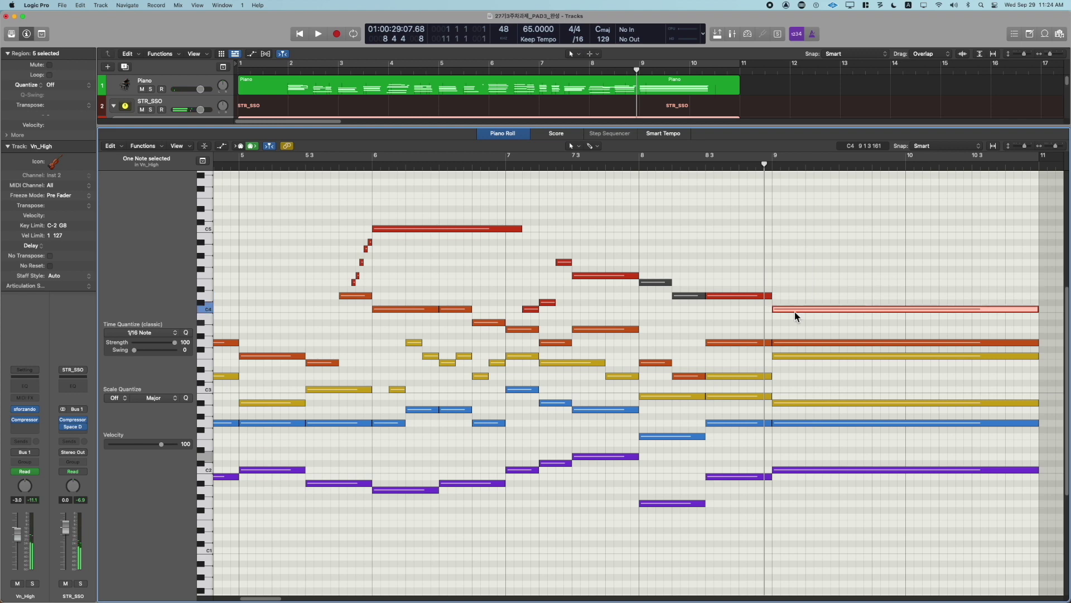
Play from bar 5 and delete the two Vn_High notes, E4 and D4, on beats 1 and 2 of bar 8
key(space)
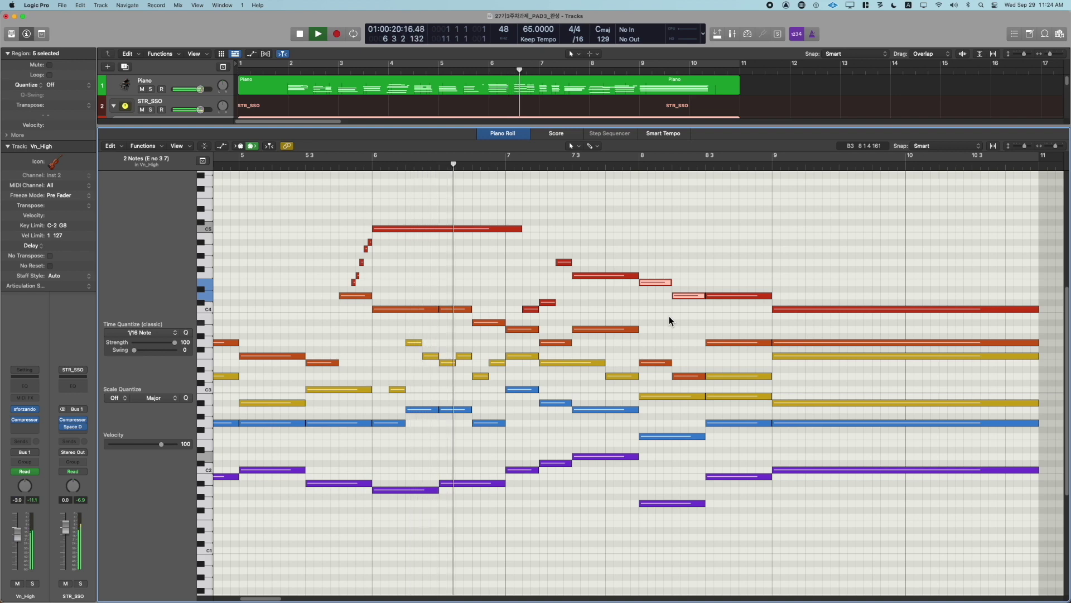
click(669, 316)
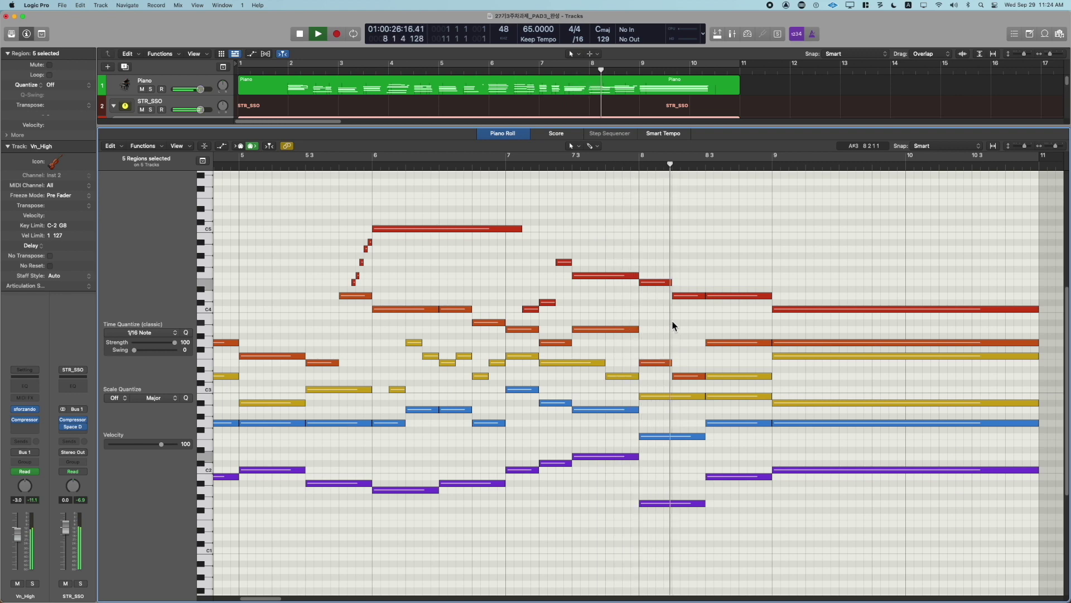
drag(688, 268, 662, 308)
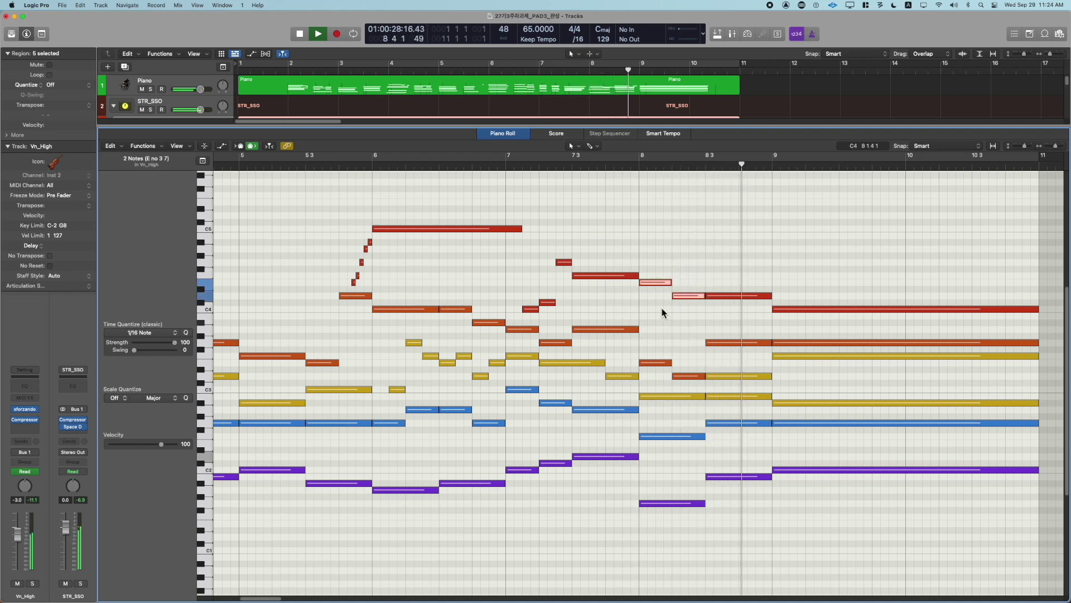
key(Delete)
Replay from bar 5 and show only the Vn_High region with its F4 note on beat 3 of bar 7 selected
key(space)
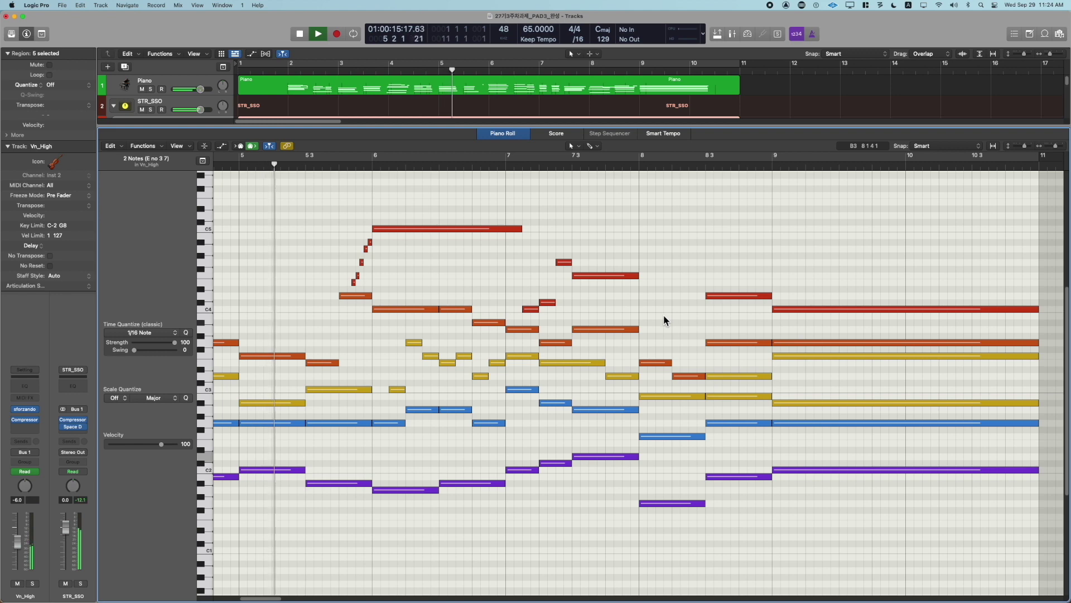
click(628, 277)
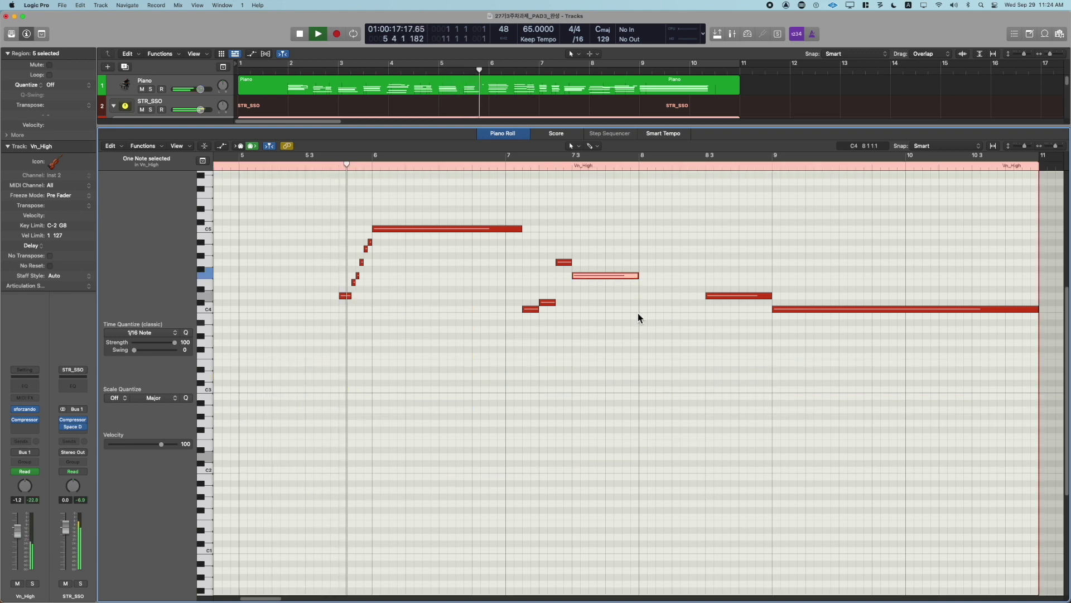
Show the Vn_High volume automation and add points on its level line at 7 3, bar 8, 8 3 and bar 9
key(a)
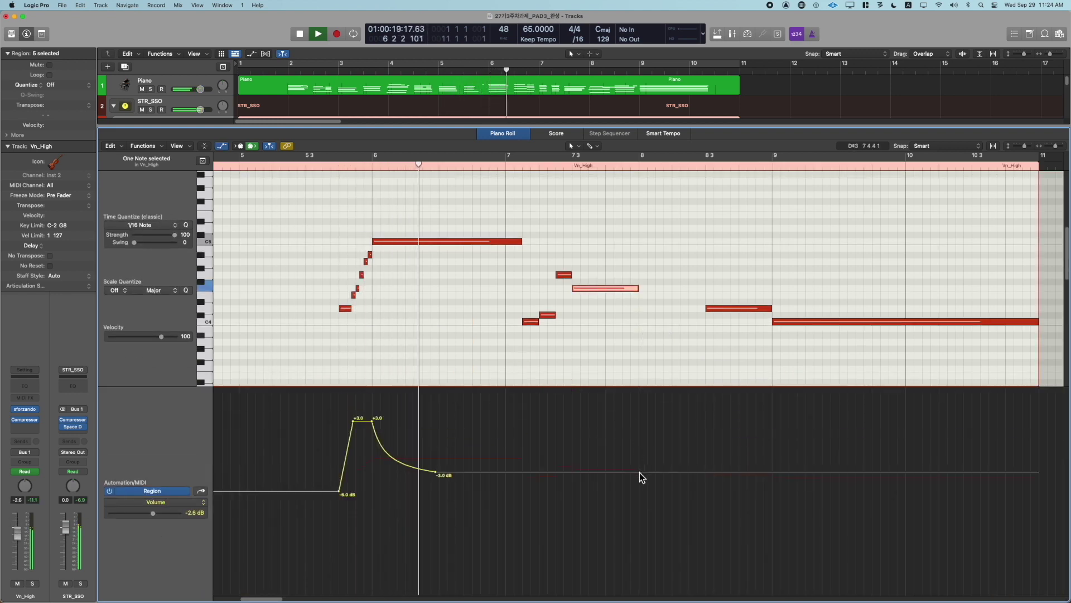
click(639, 472)
click(574, 472)
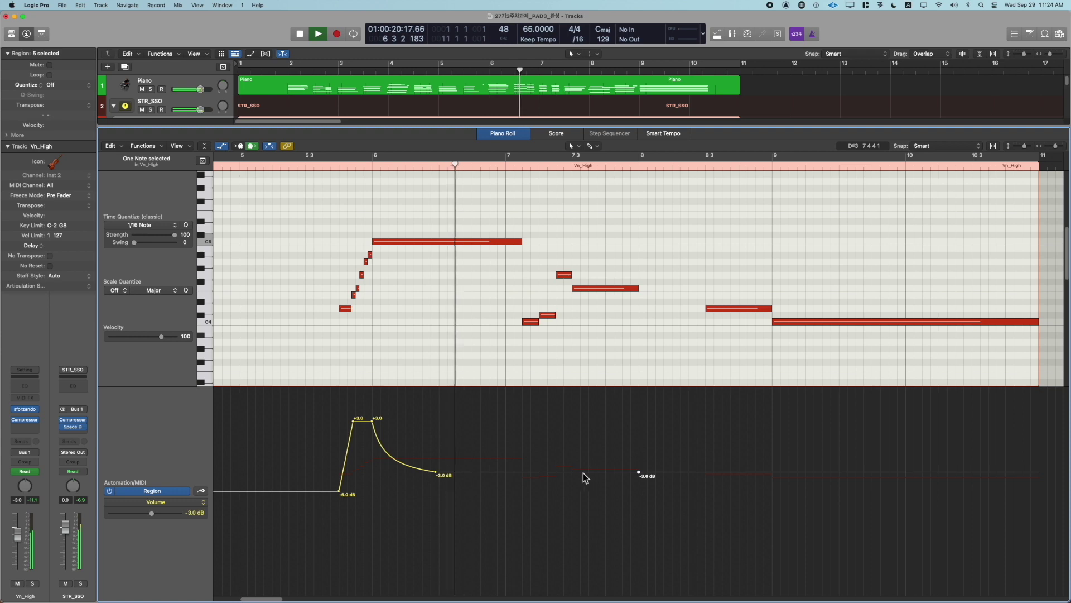
click(775, 472)
click(707, 472)
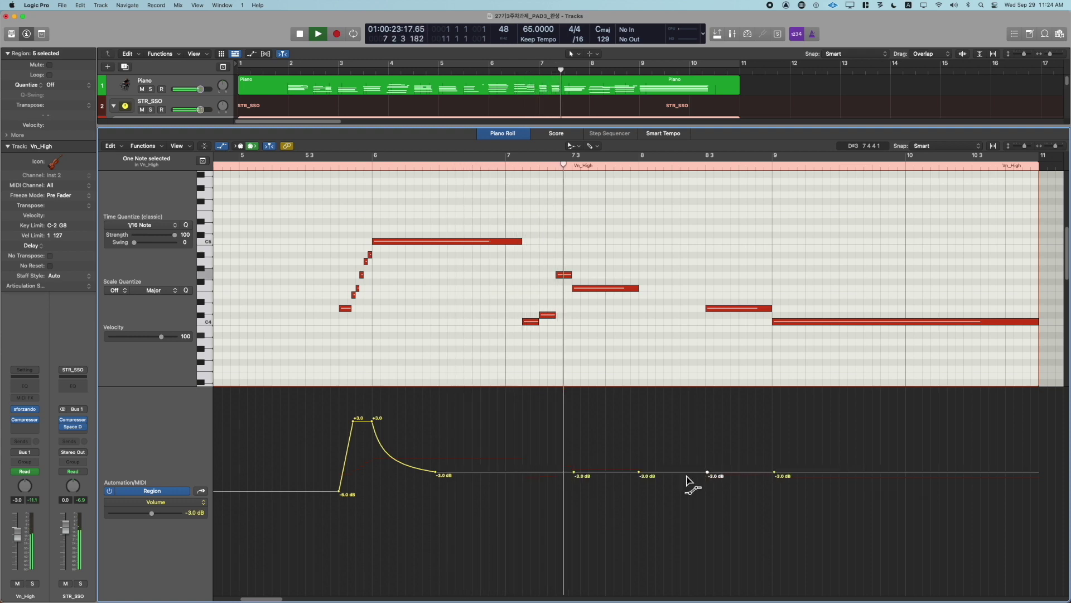
Lower the Vn_High volume segment between bar 8 and 8 3 to -9.0 dB, then hide the automation lane
drag(692, 475, 679, 474)
key(t)
click(705, 346)
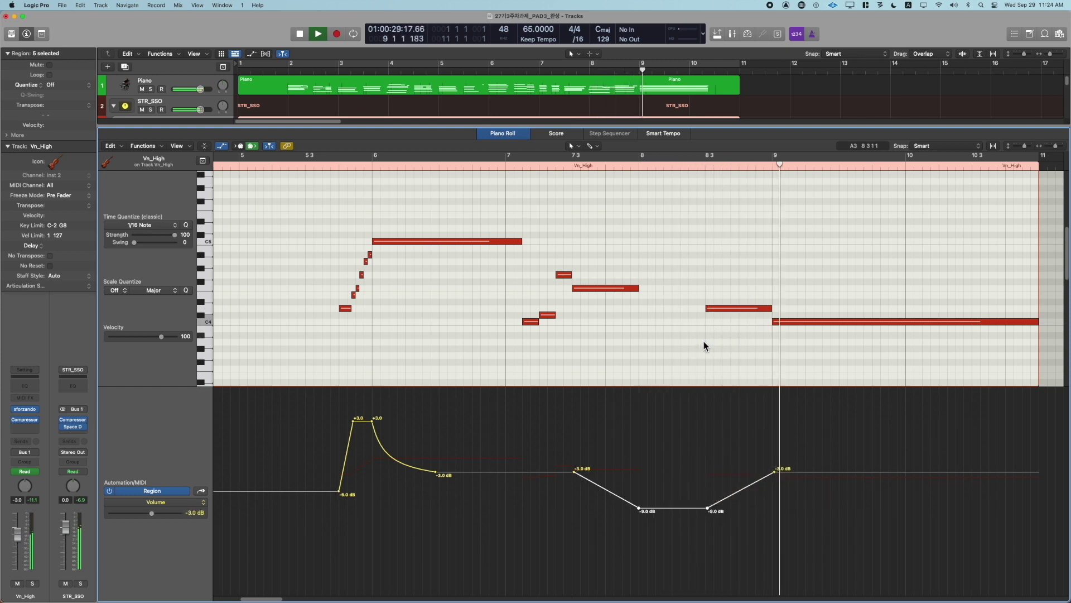
key(a)
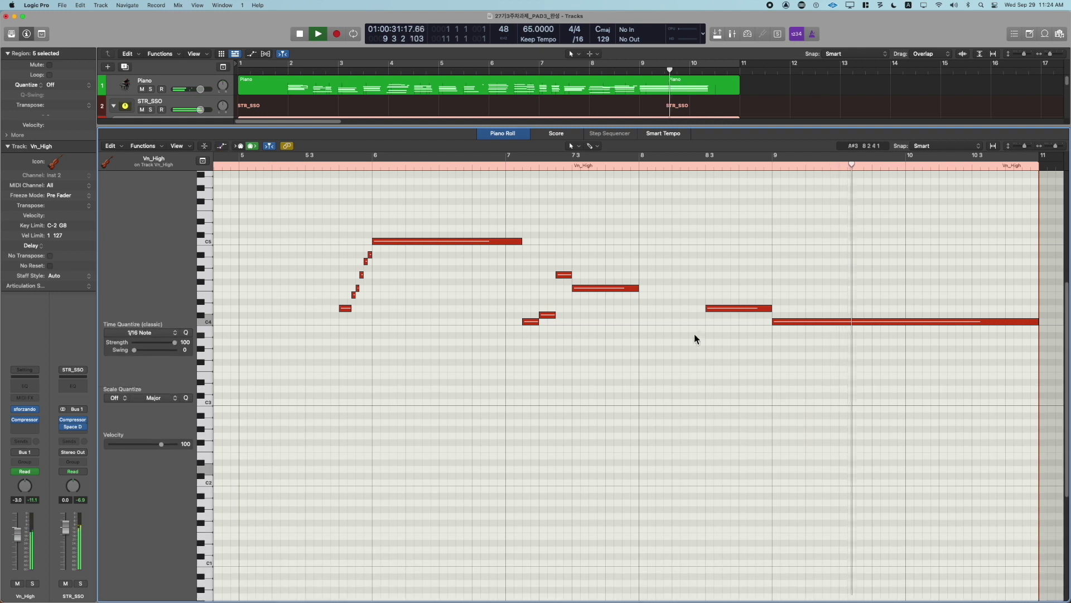
Play the strings from before bar 6, then remove the held G3 in Vn1 and the held F3 in Vn2 at bar 9
click(328, 165)
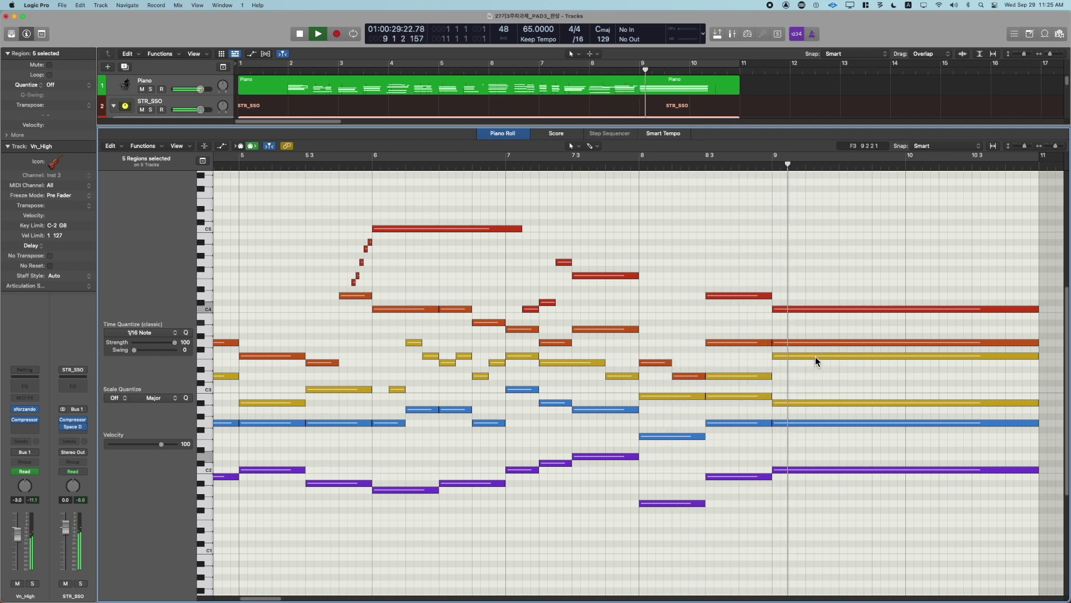
key(space)
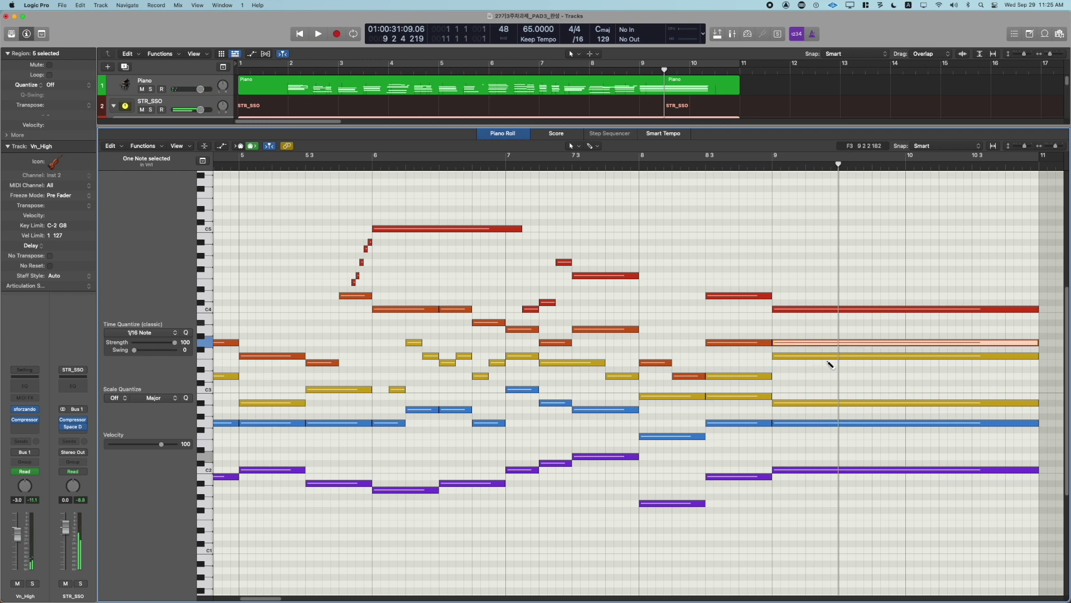
key(Delete)
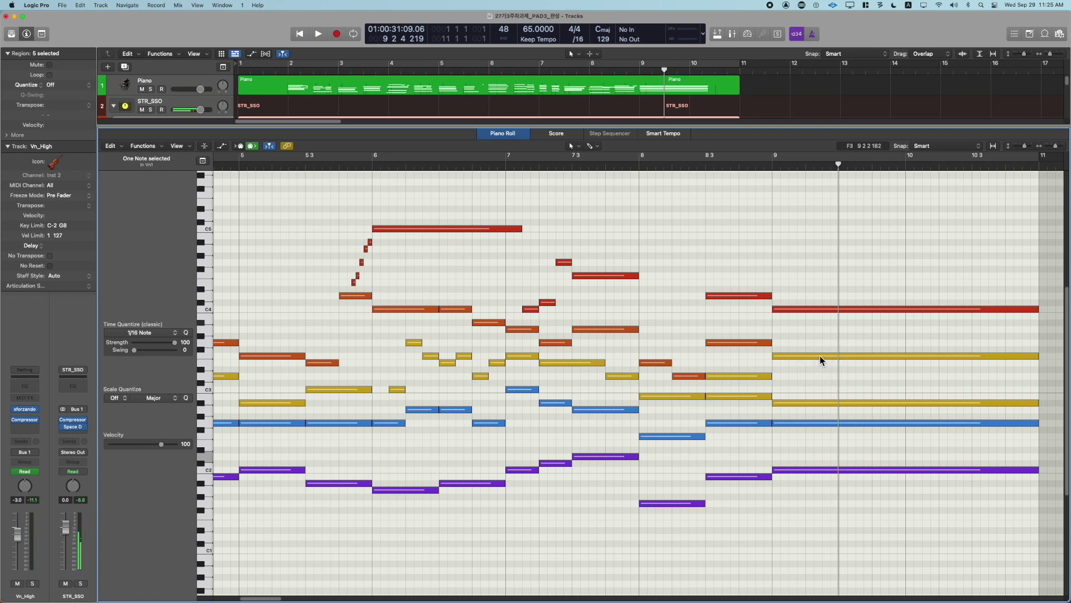
click(819, 356)
key(Delete)
Place a held F3 from bar 9 to bar 11 in the Vn1 region and play back from bar 8
click(757, 343)
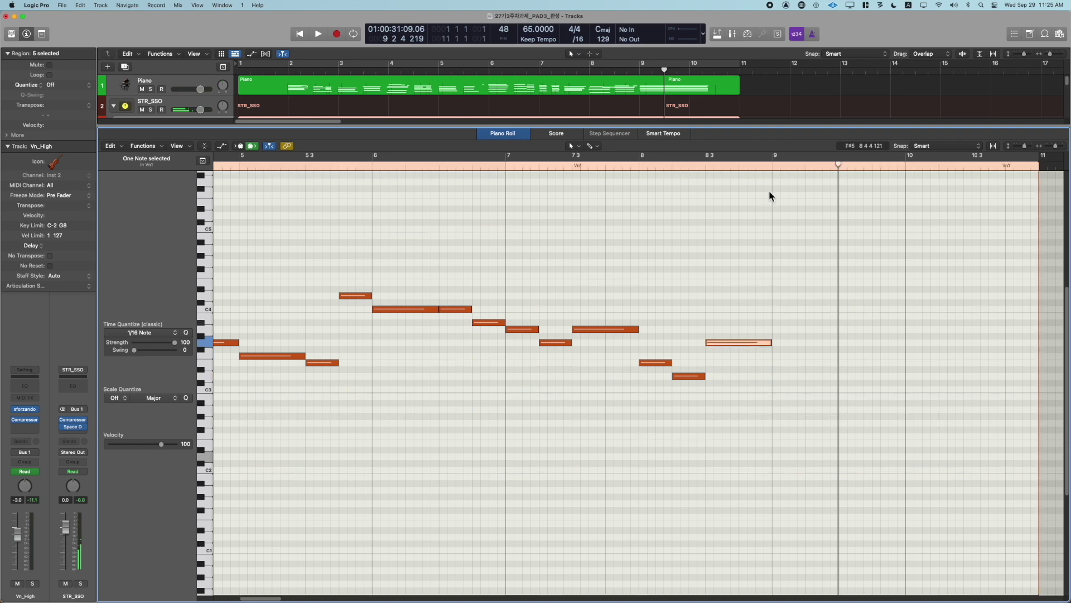
double_click(818, 245)
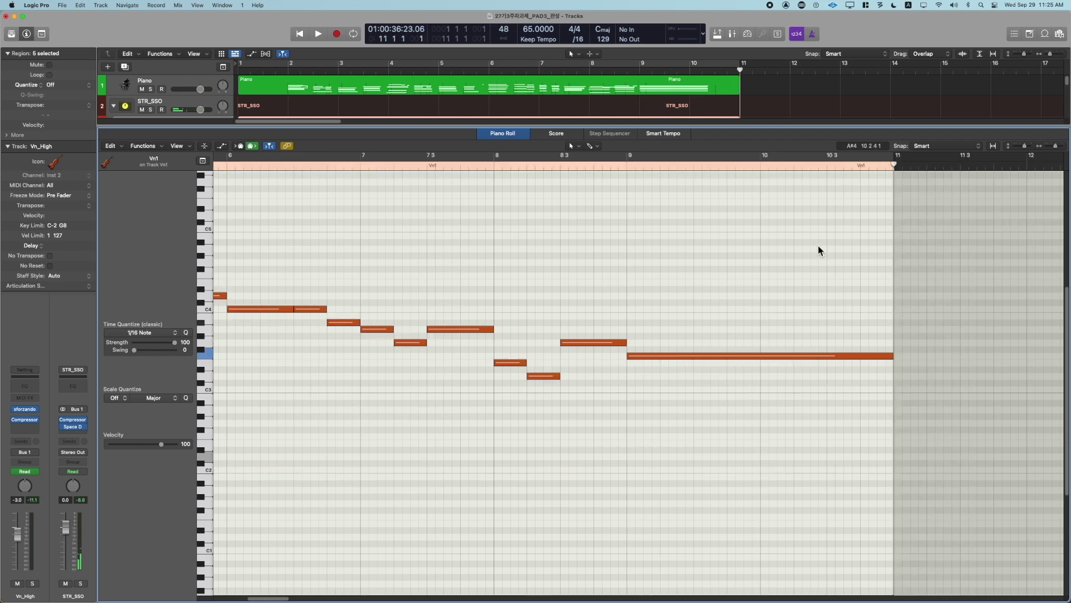
key(space)
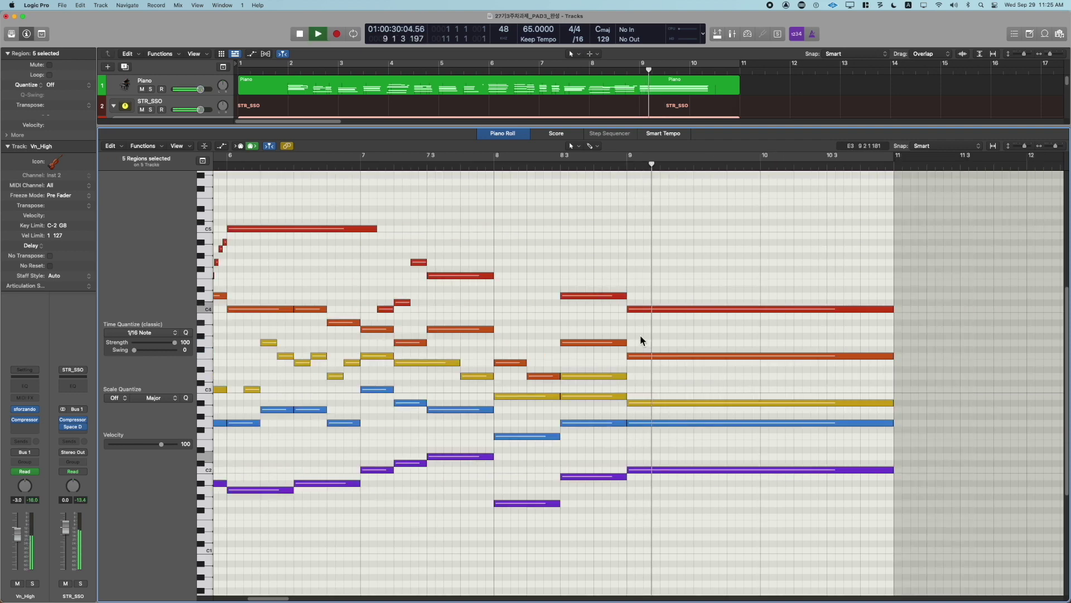
click(495, 170)
scroll(603, 293, left, 5)
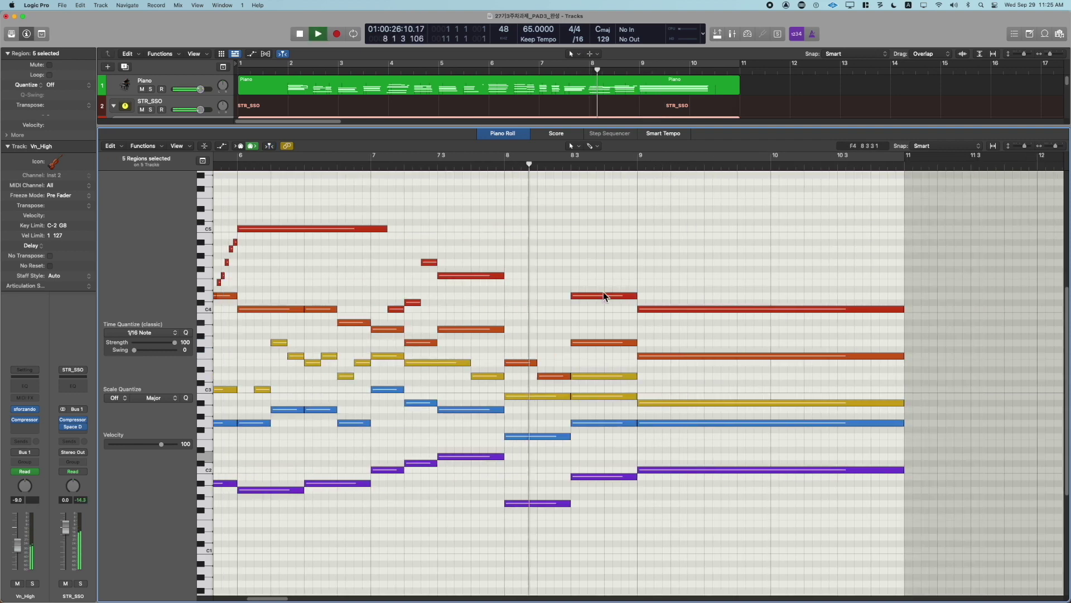
Delete the upper Vn2 note, D3, at 8 3 and replay the ending to check the harmony
click(765, 373)
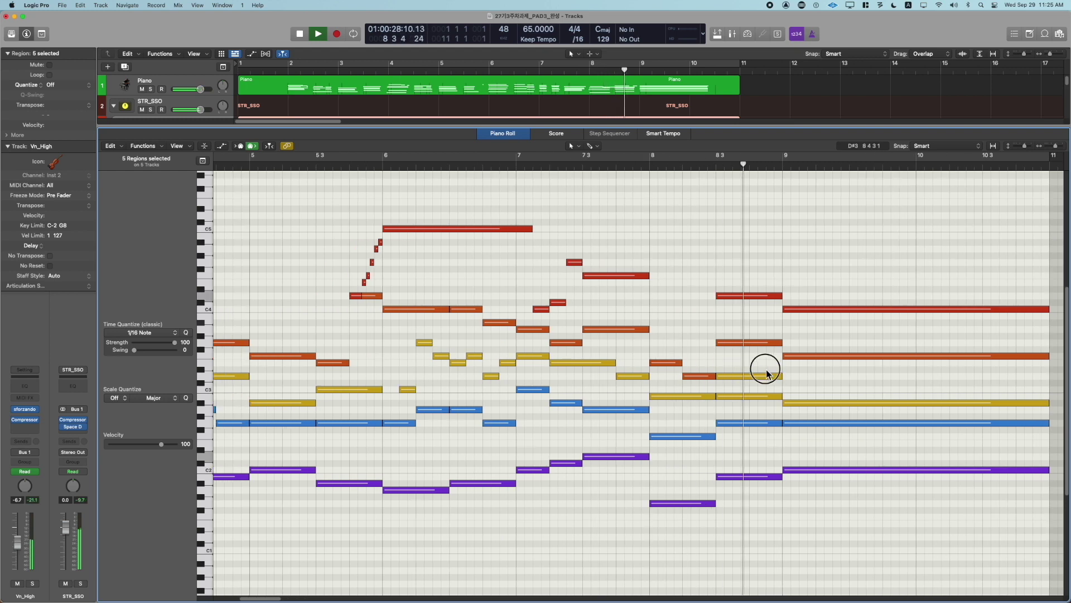
key(Delete)
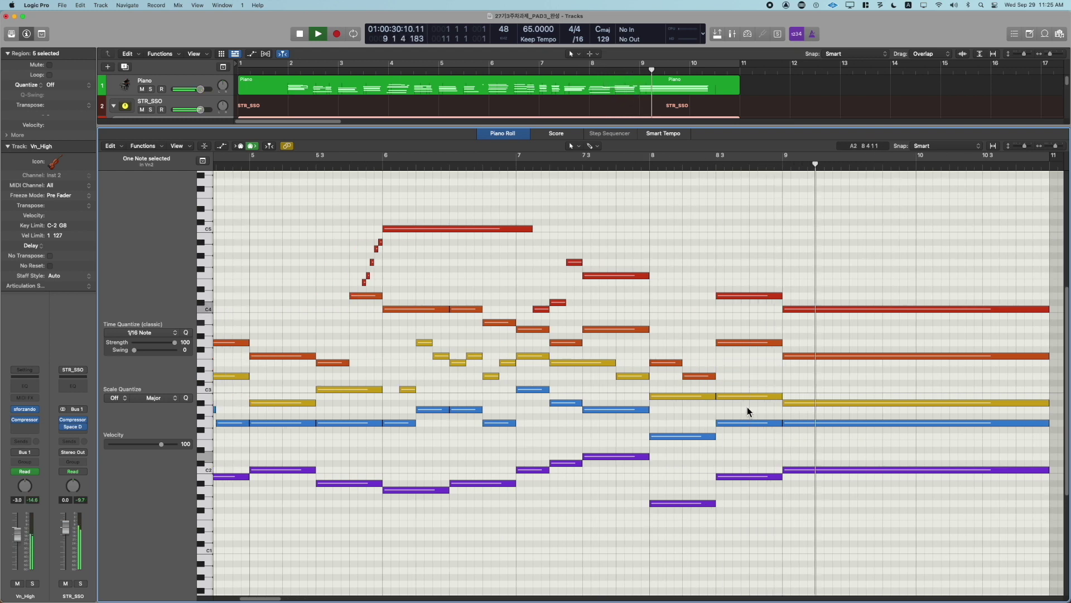
key(space)
key(space)
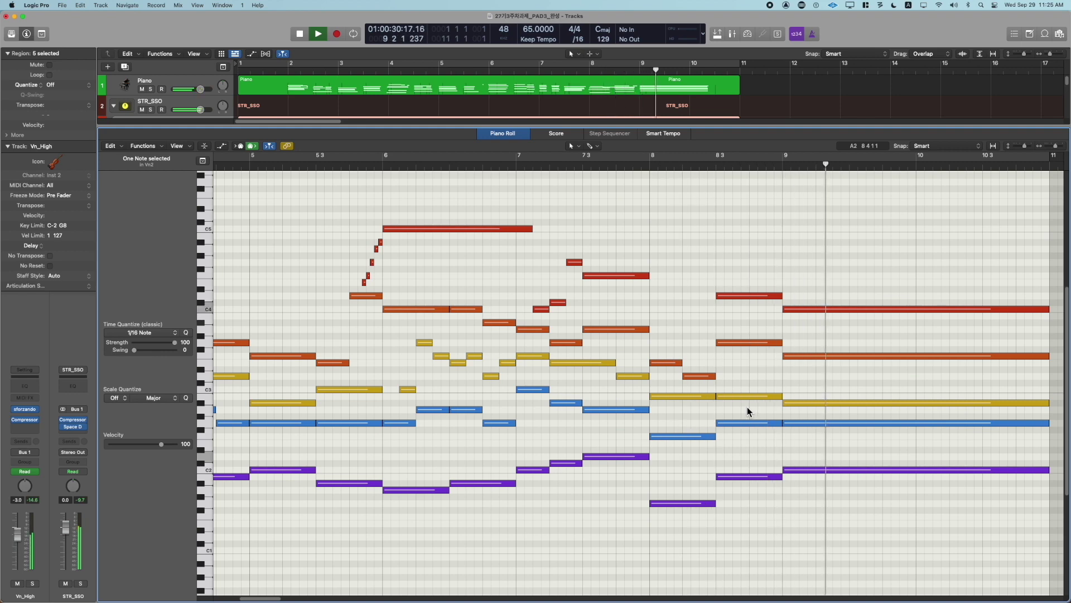
key(space)
key(space)
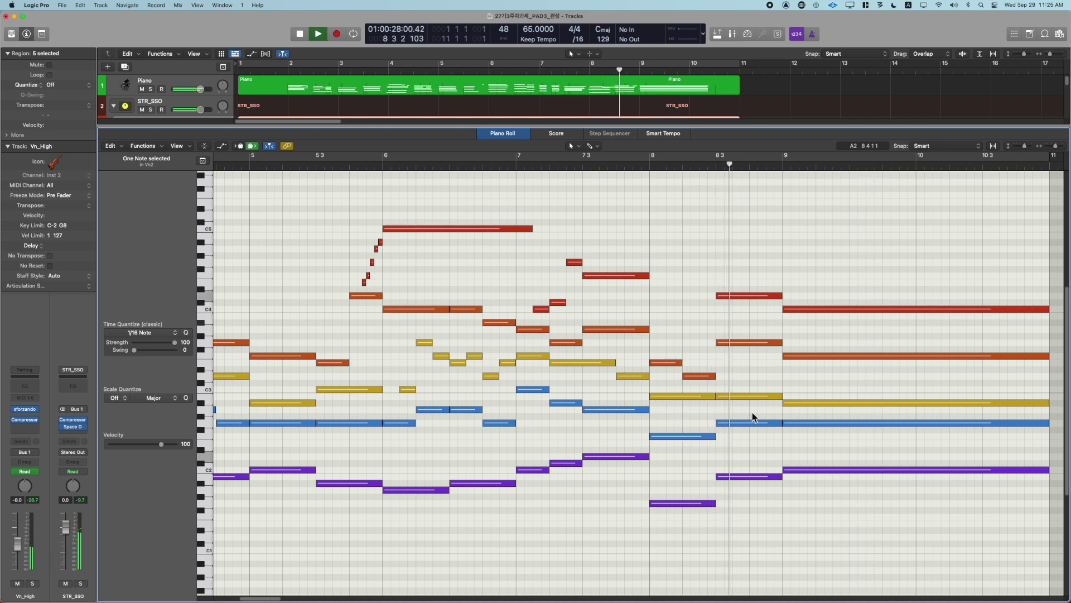
key(space)
key(space)
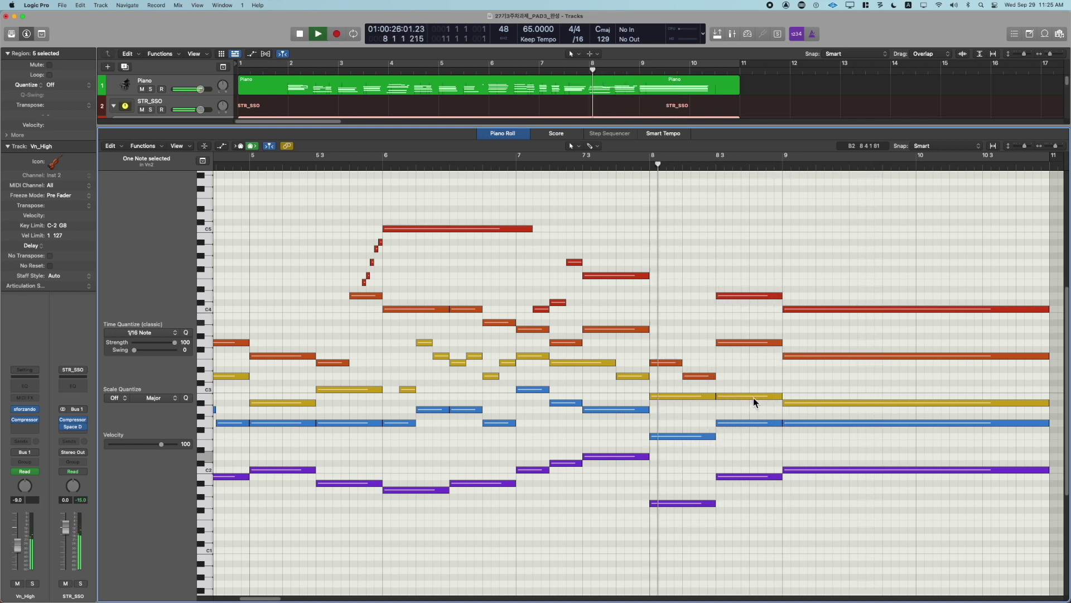
Try raising the Vn2 note at 8 3 from B2 to D3, then undo the move and replay the passage
drag(753, 397, 754, 377)
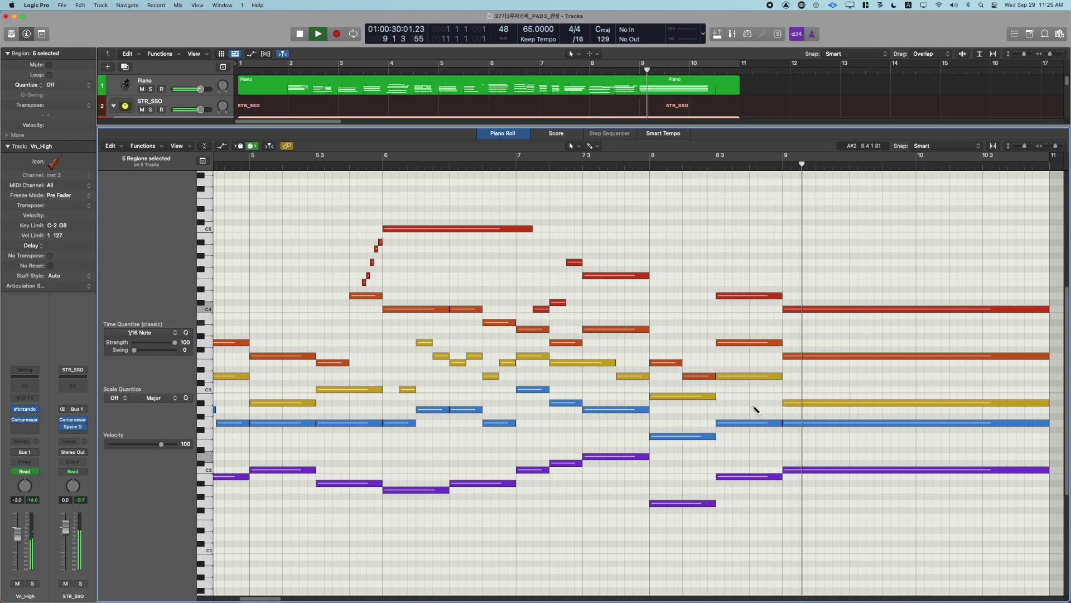
key(super+z)
key(space)
key(space)
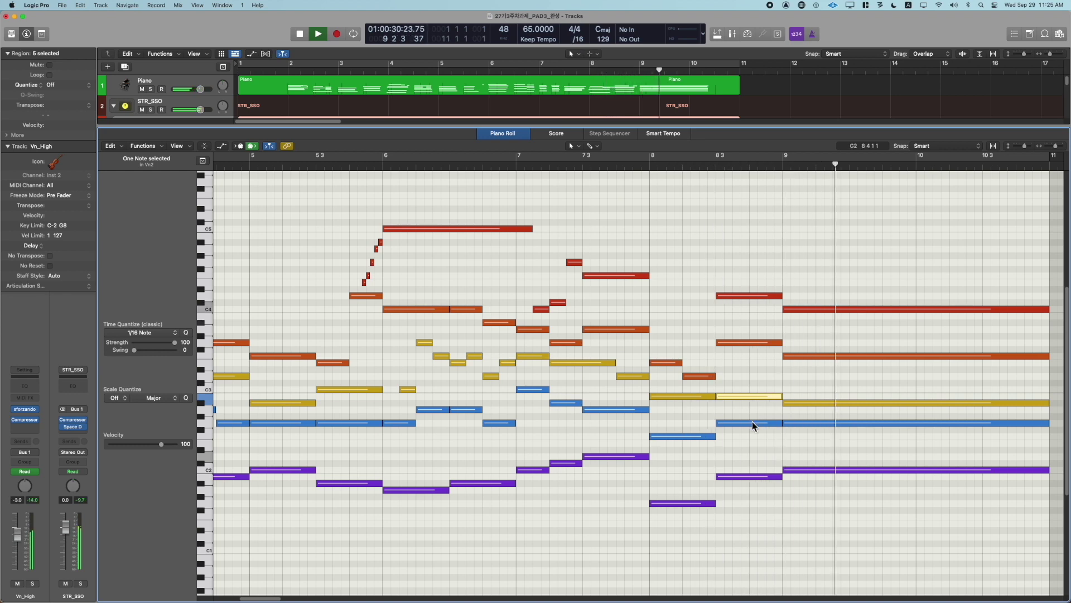
key(space)
key(space)
Try raising the Vla note at 8 3 from G2 to A2, then undo the move and replay the passage
drag(752, 424, 750, 411)
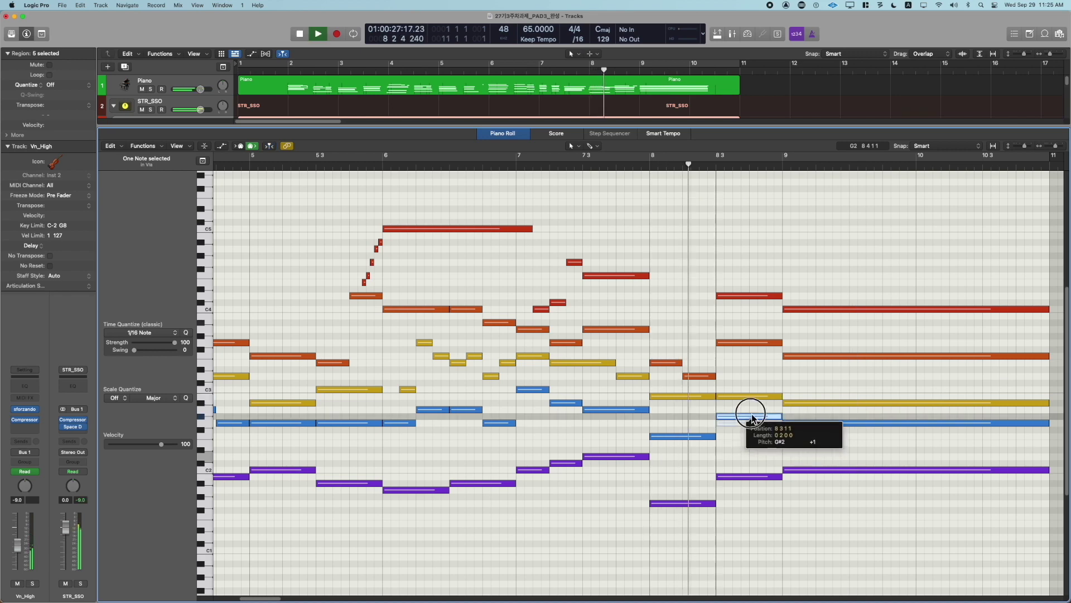
click(750, 433)
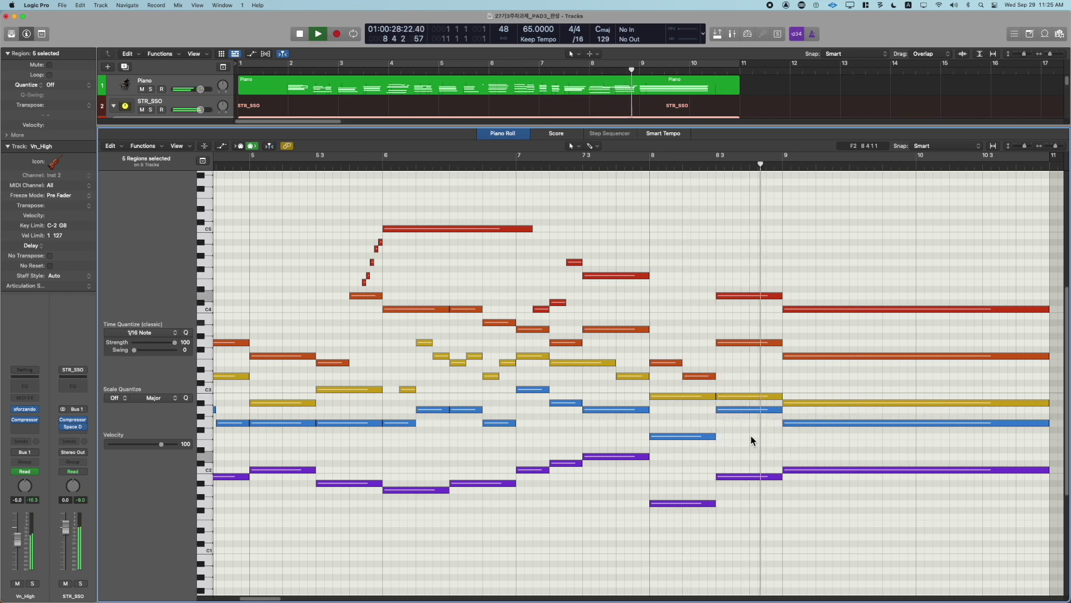
key(super+z)
key(space)
key(space)
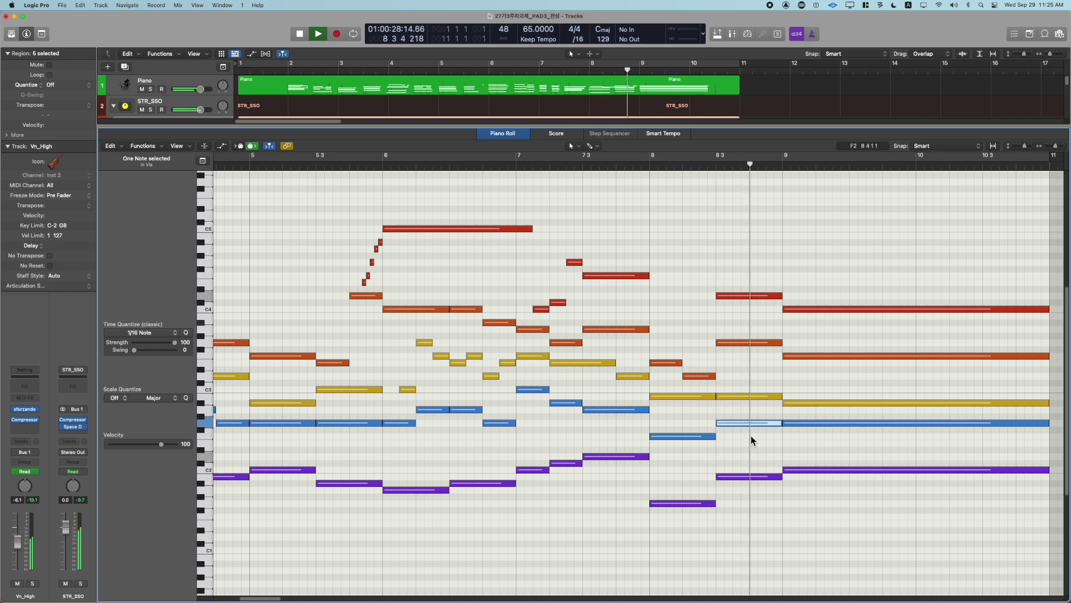
click(752, 440)
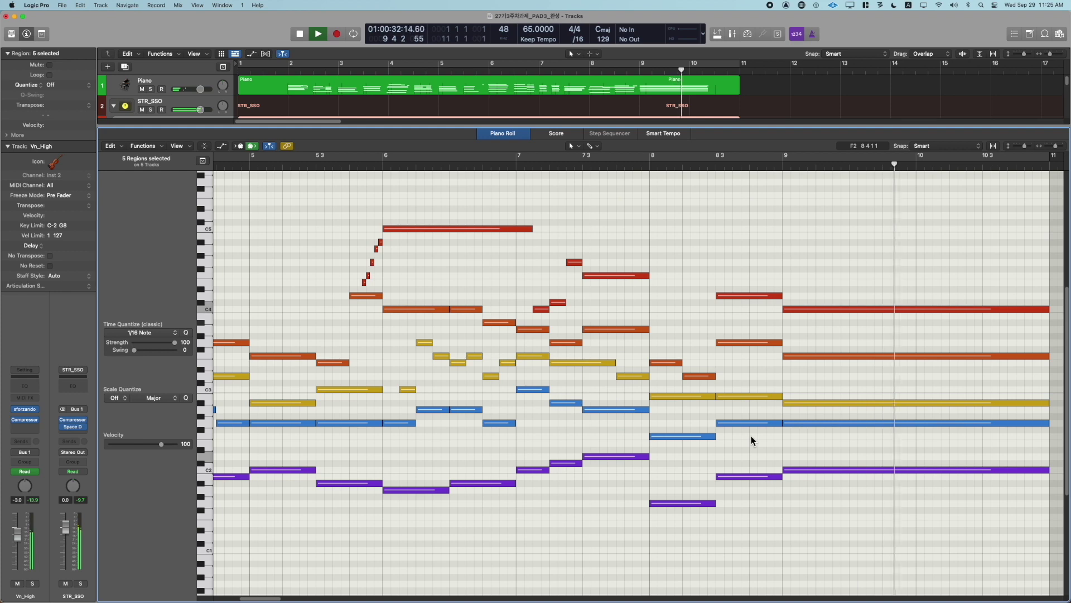
Replay the ending, then listen to the whole arrangement from the beginning and look over the string parts
key(space)
key(space)
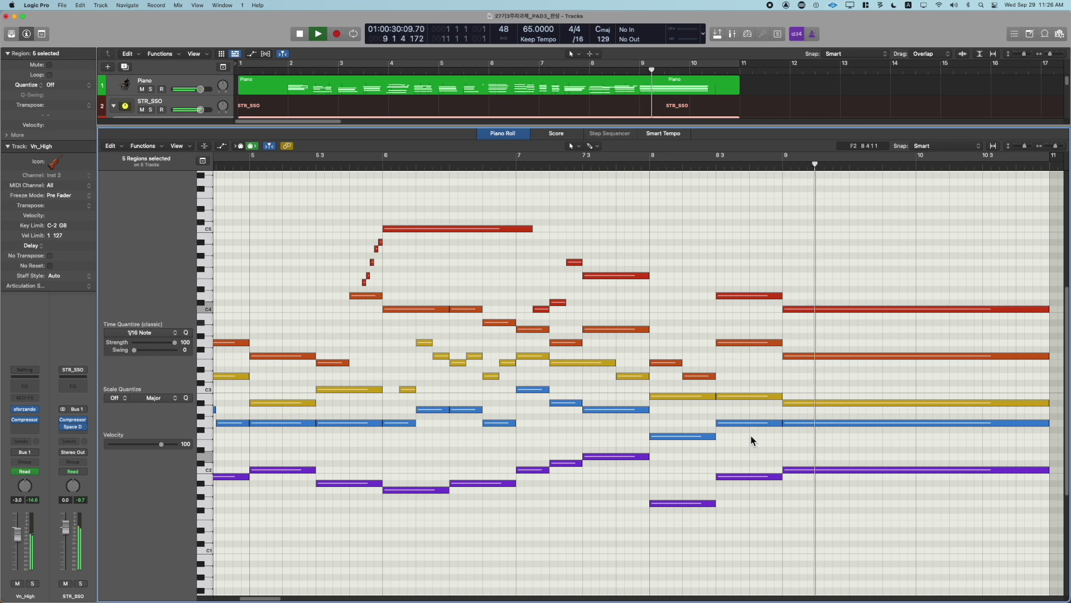
key(space)
key(Return)
key(space)
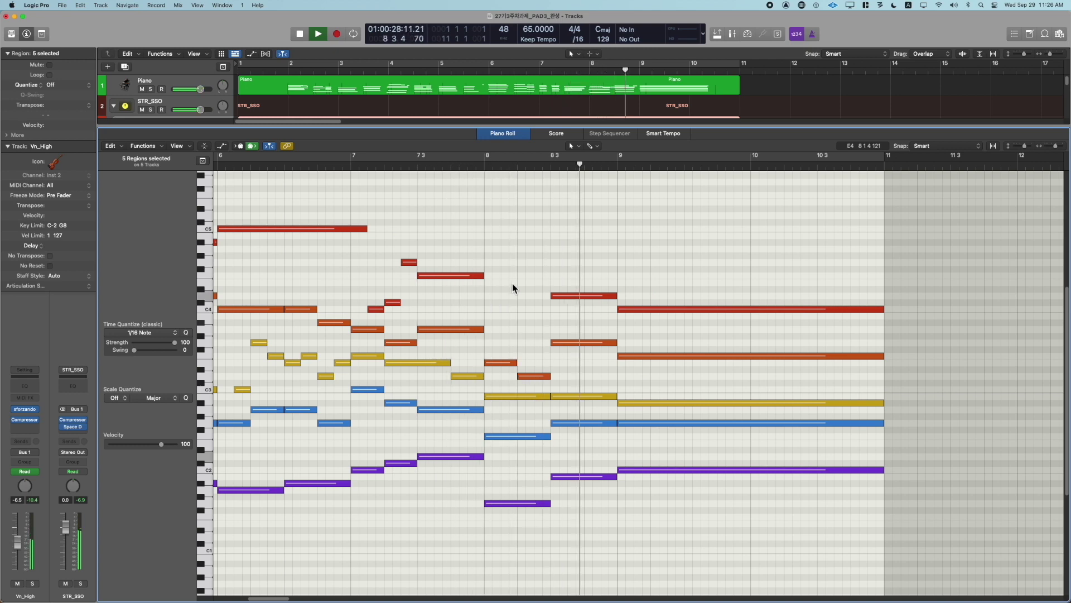
scroll(513, 284, left, 10)
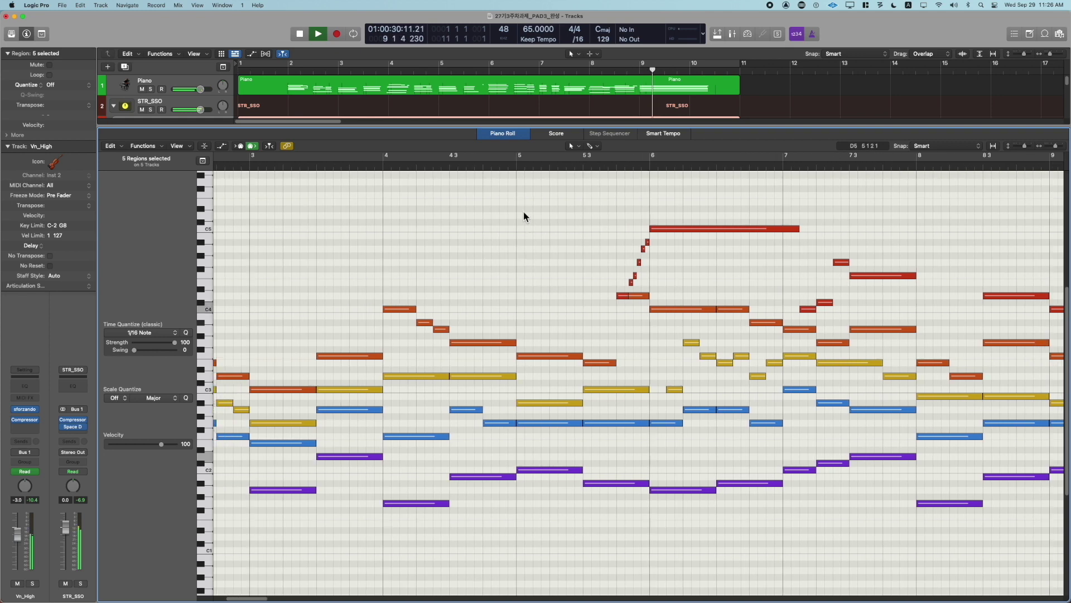
scroll(580, 231, right, 5)
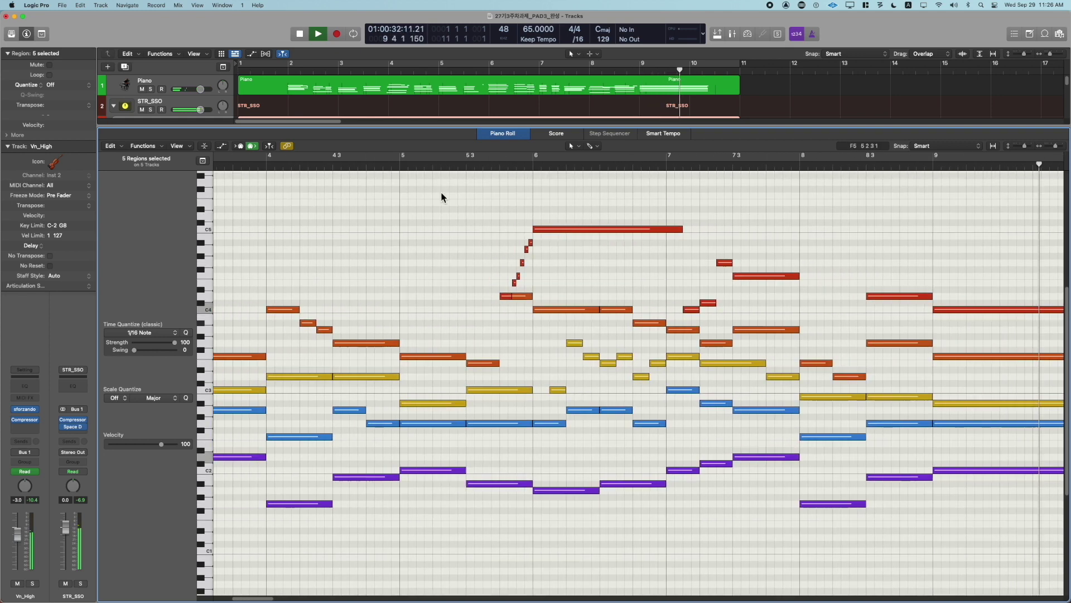
Split the Vn2 C3 that starts at 5 3 at beat 5 4, raise its second half to E3 and play from bar 5
key(space)
click(407, 167)
key(space)
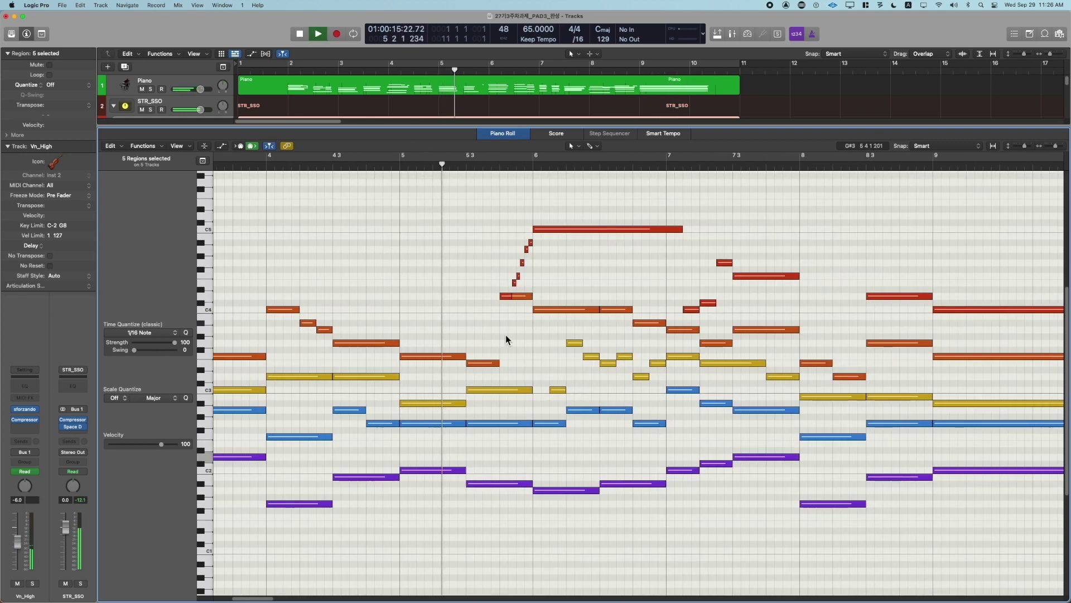
click(509, 390)
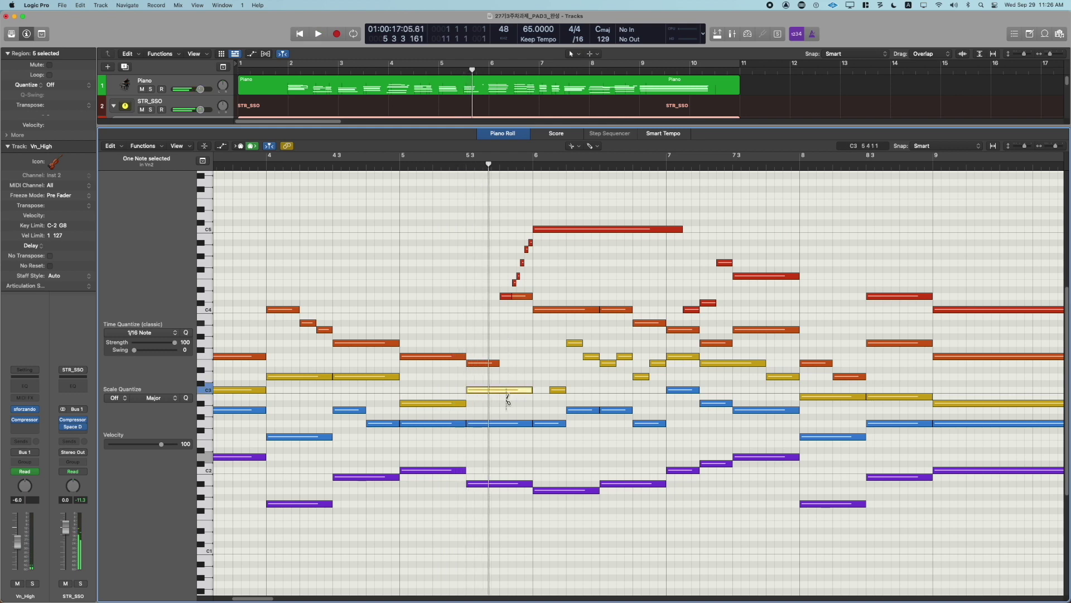
click(505, 390)
drag(515, 393, 519, 366)
click(407, 173)
key(space)
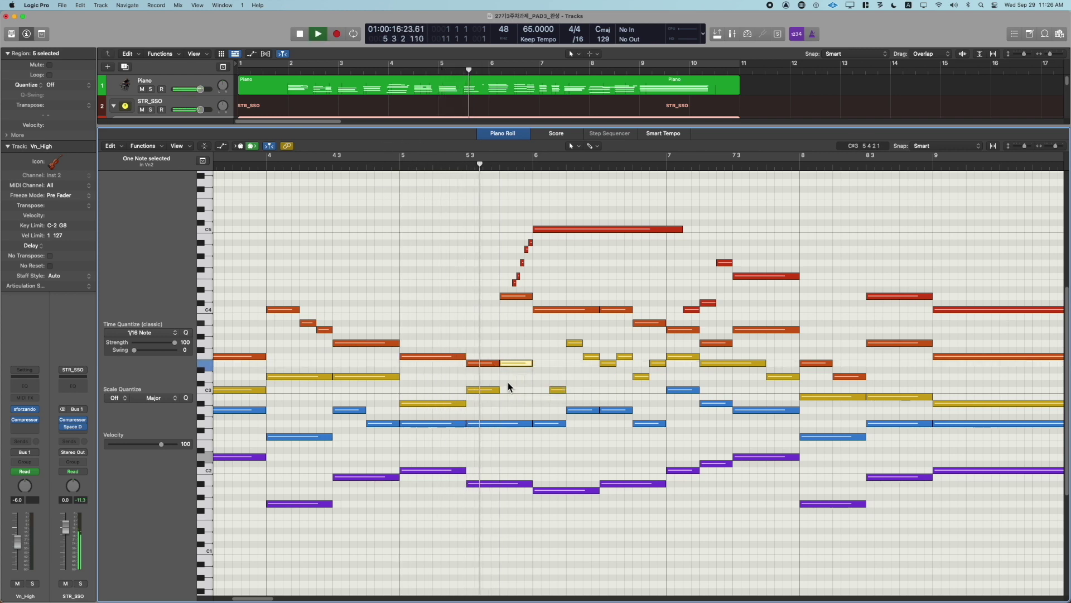
Raise the Vn2 note at beat 5 4 one semitone to F3 and replay from bar 5
key(space)
key(space)
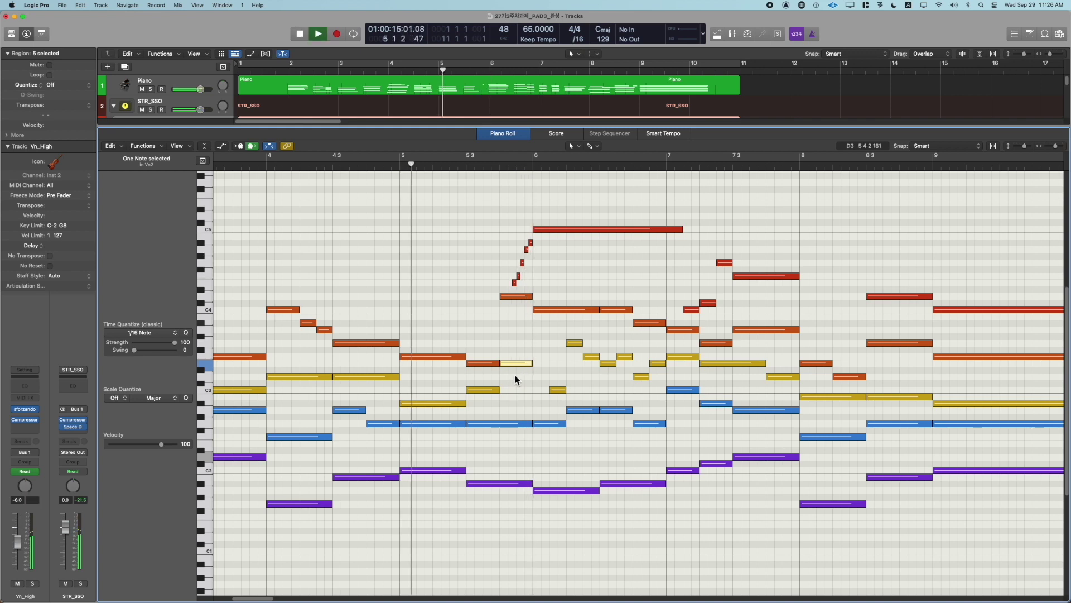
key(t)
key(i)
key(t)
key(t)
drag(518, 362, 519, 355)
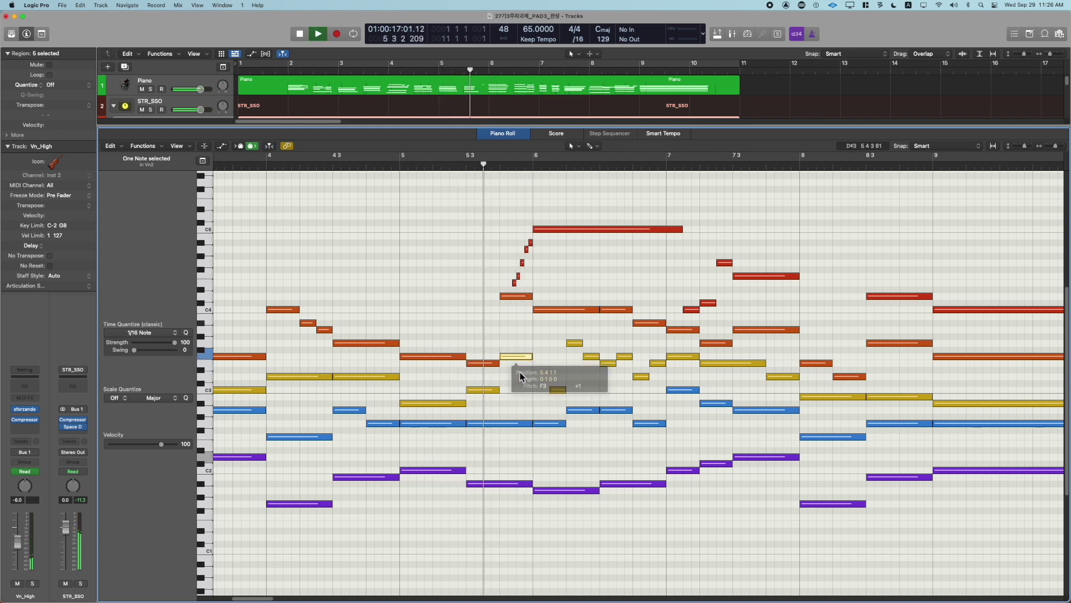
key(space)
key(space)
Split the Vn2 F3 at beat 5 4 into two equal halves and raise the second one to G3
key(t)
key(i)
click(520, 358)
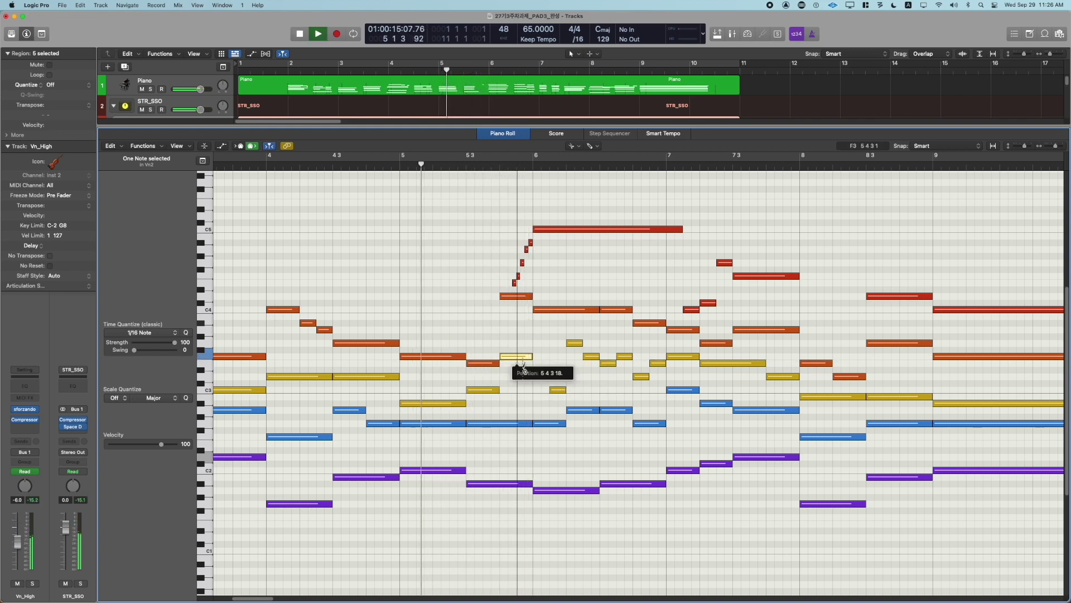
key(t)
key(t)
drag(523, 357, 523, 343)
Set the velocity of the short Vn2 F3 and G3 notes before bar 6 to 127 and replay them
shift+click(511, 358)
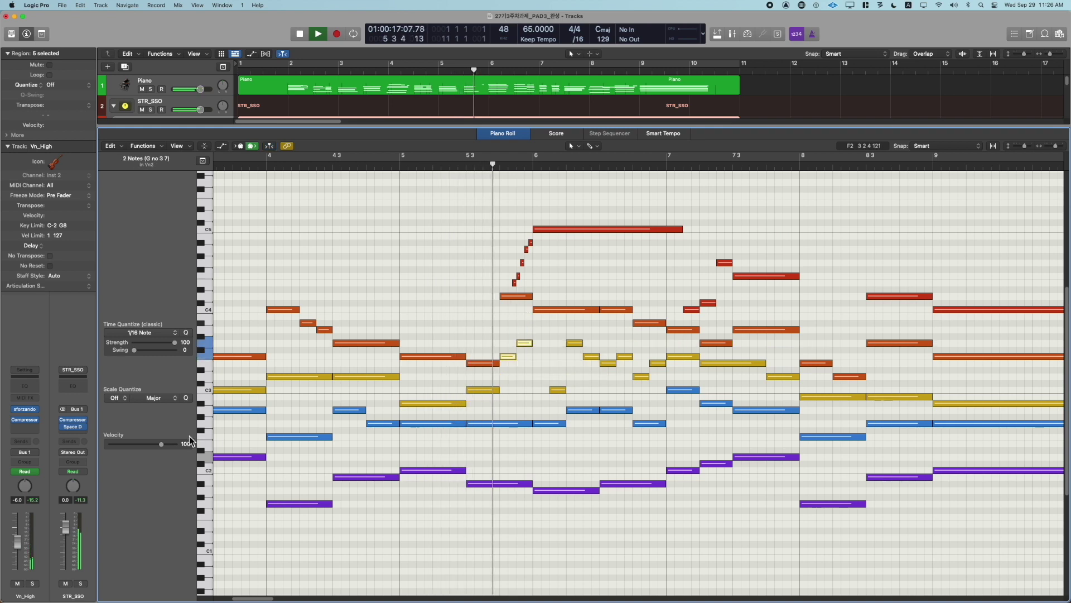
drag(162, 445, 191, 446)
key(space)
key(space)
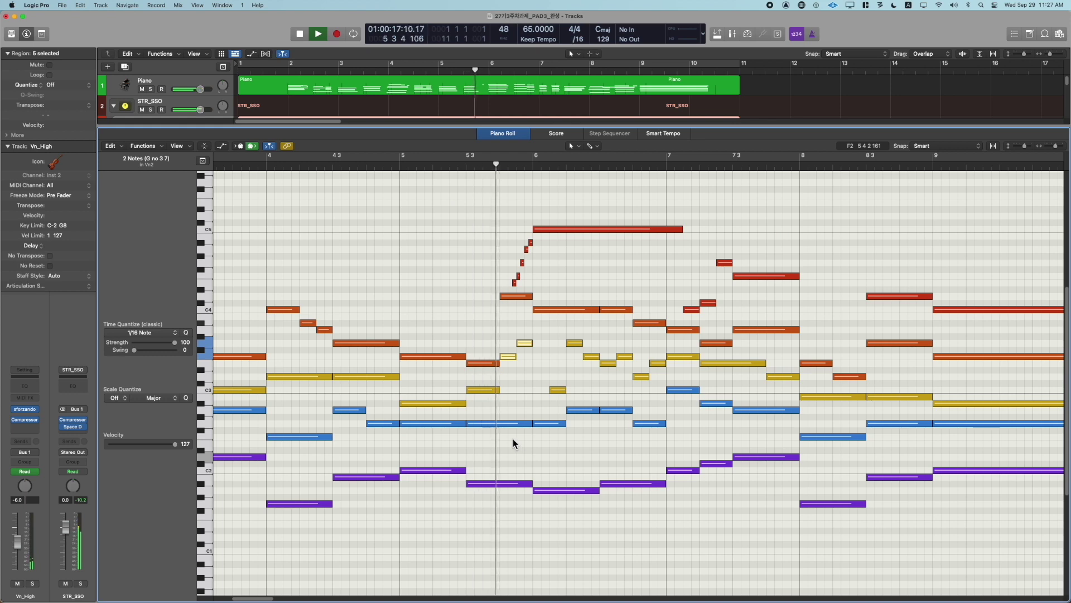
Split the Vla G2 at beat 5 4 and again at 5 4 3, raise the short pieces to A2 and A#2, and replay
key(space)
key(space)
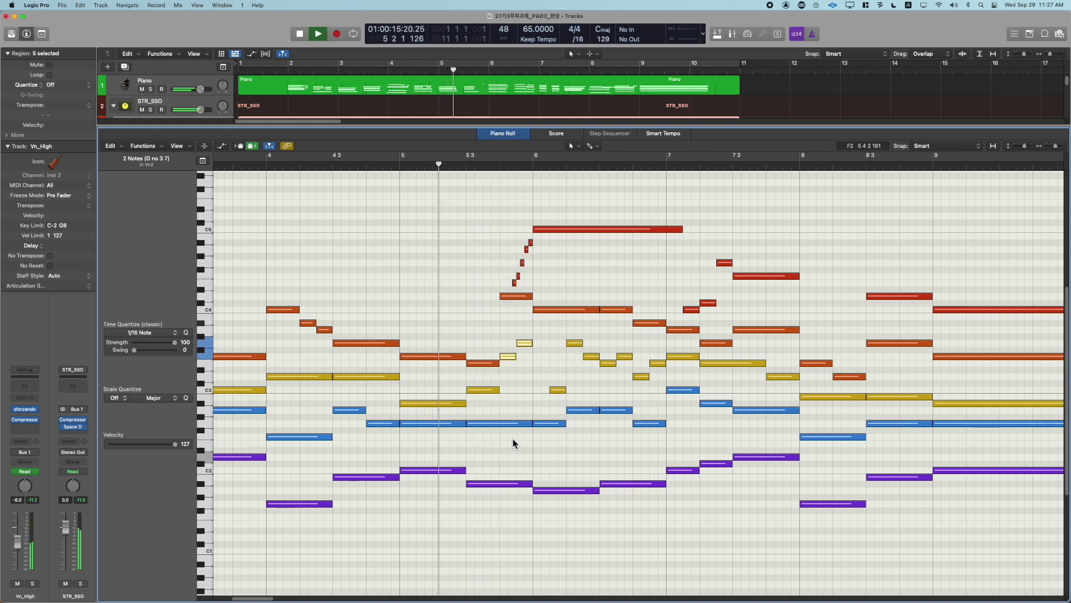
key(space)
key(t)
key(i)
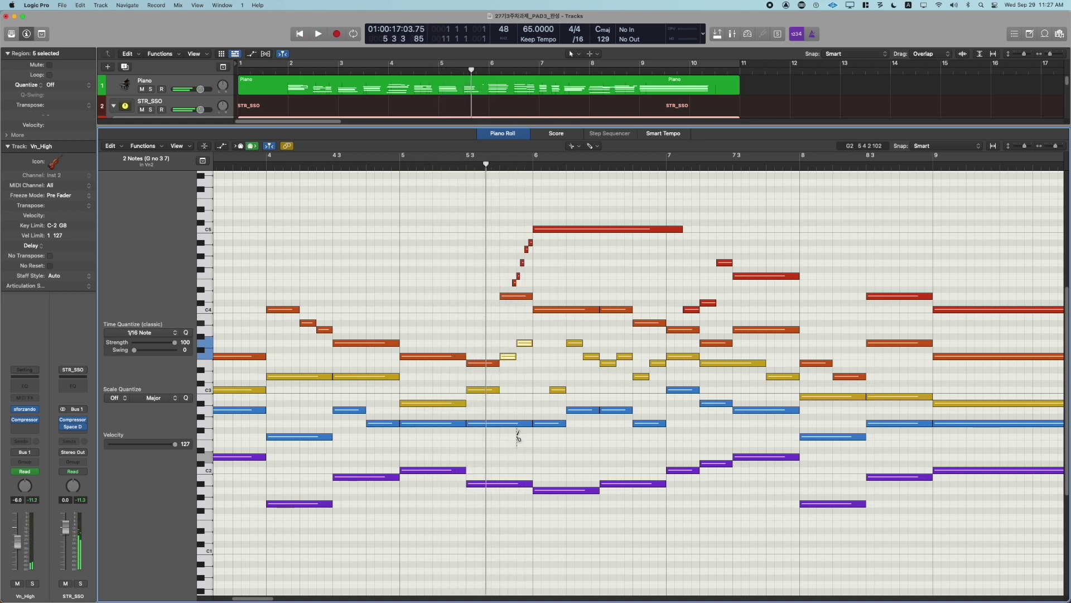
drag(508, 424, 503, 424)
key(super+z)
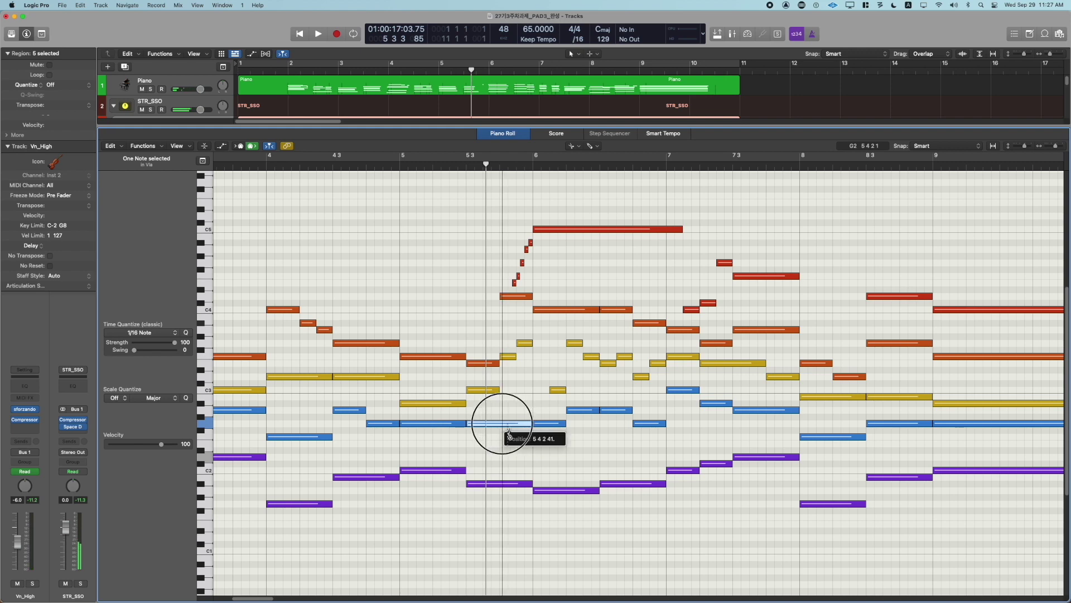
click(514, 426)
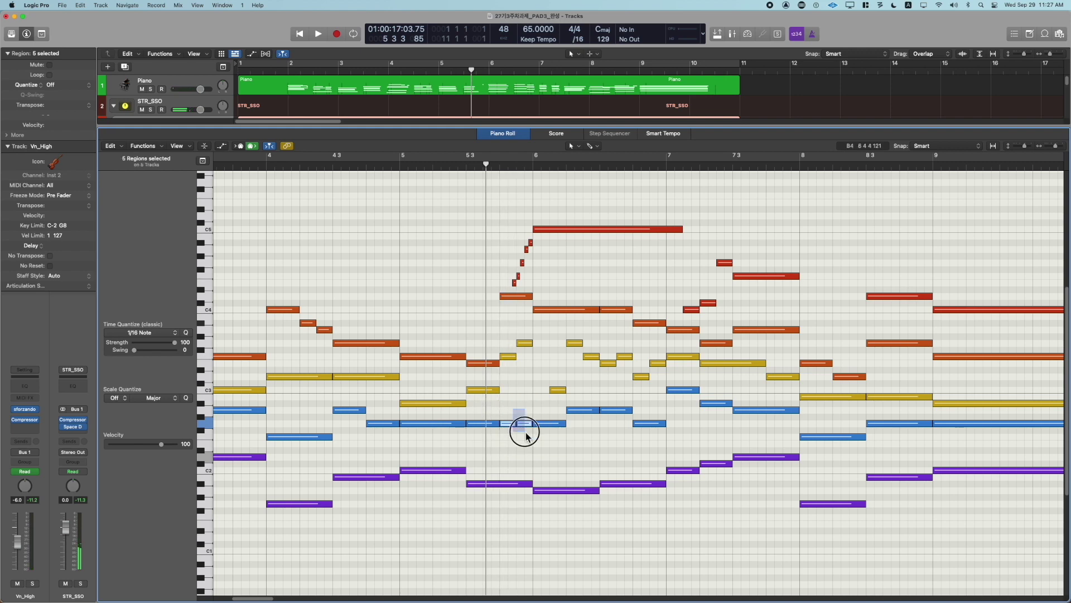
key(space)
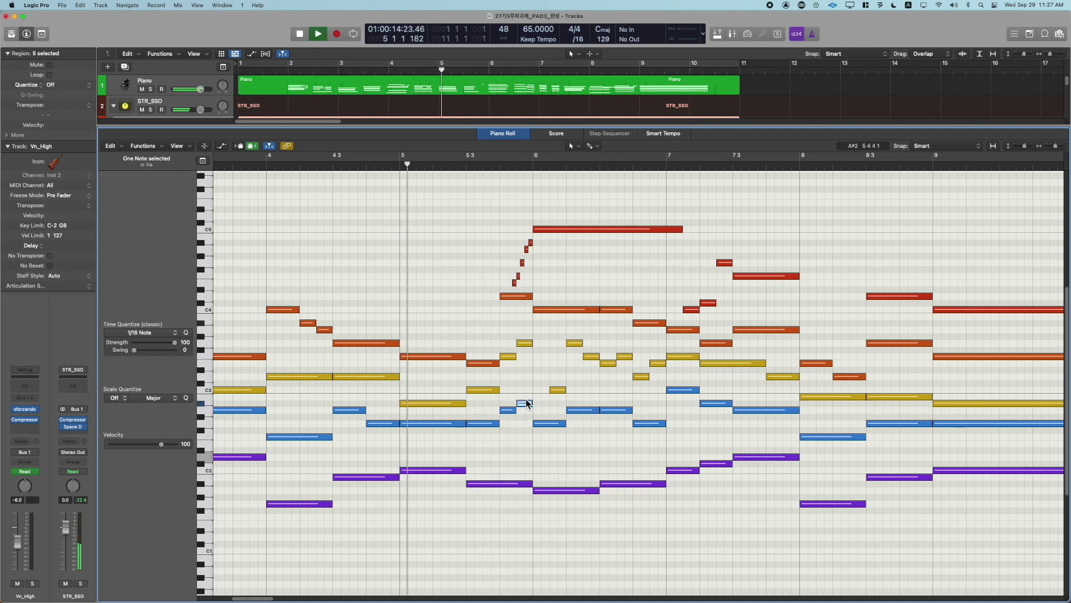
Select the short Vla A2 and A#2 notes before bar 6 and replay the passage from bar 5
shift+click(509, 410)
click(527, 433)
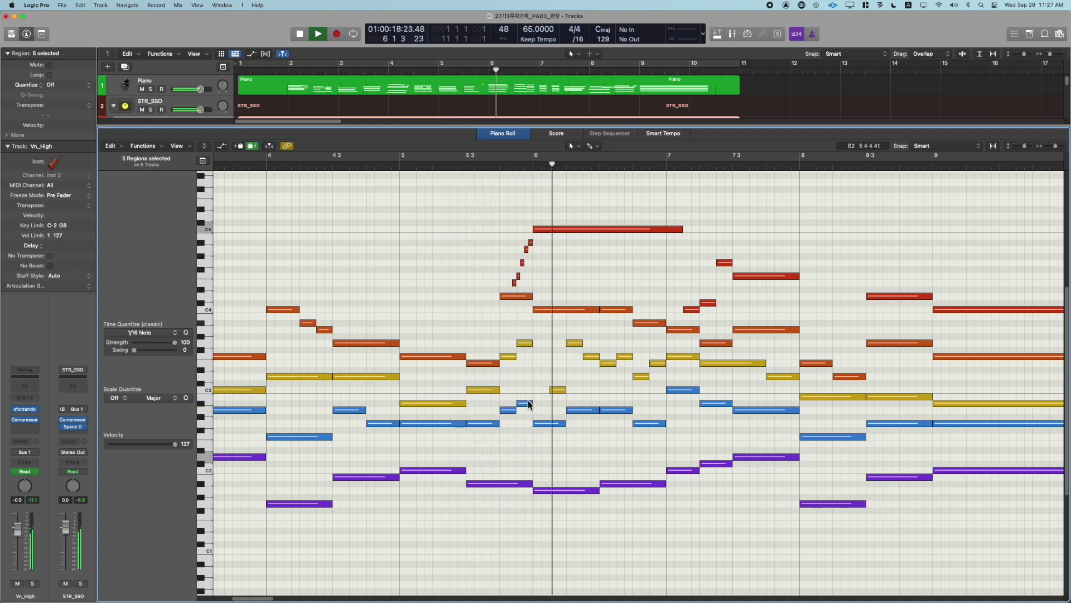
drag(527, 391, 511, 423)
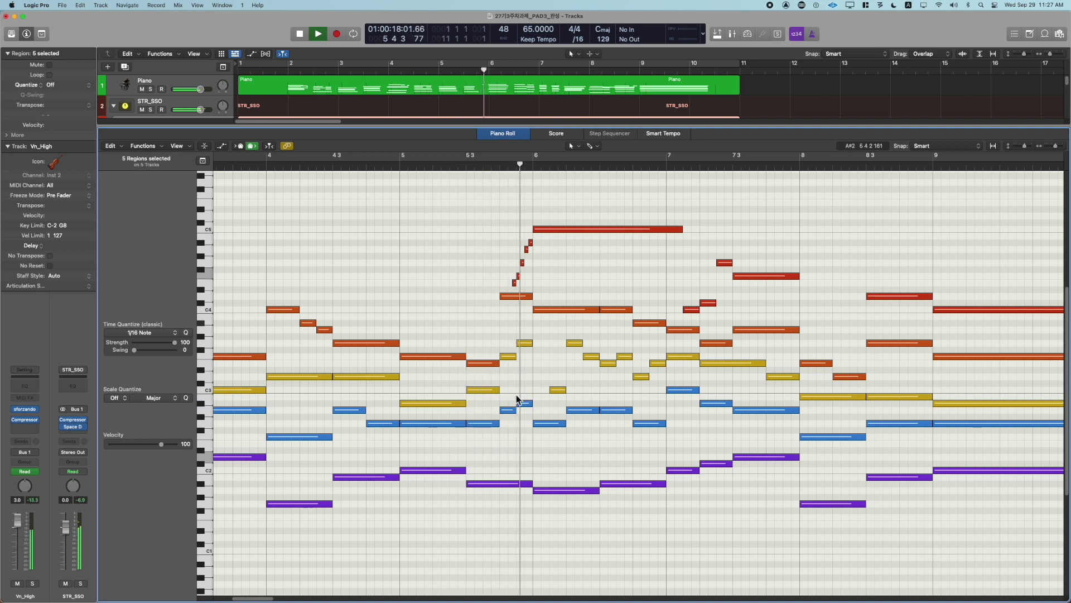
key(comma)
Shift the Vn2 volume rise to start at beat 5 4 and reach +4.0 dB at bar 6, and replay it
click(524, 343)
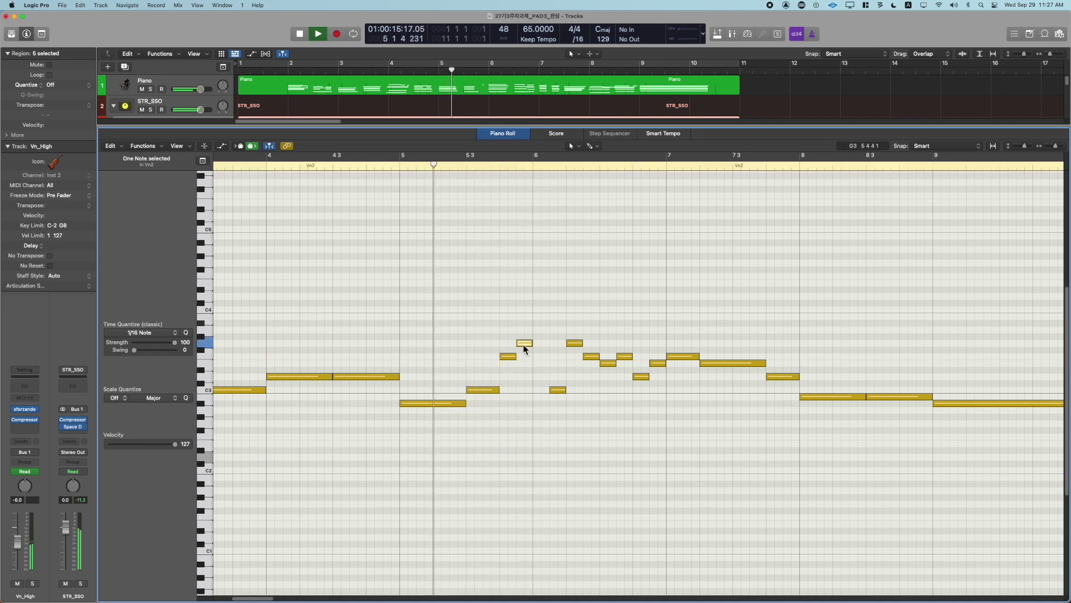
key(a)
drag(533, 451, 501, 449)
drag(546, 413, 533, 413)
key(space)
key(space)
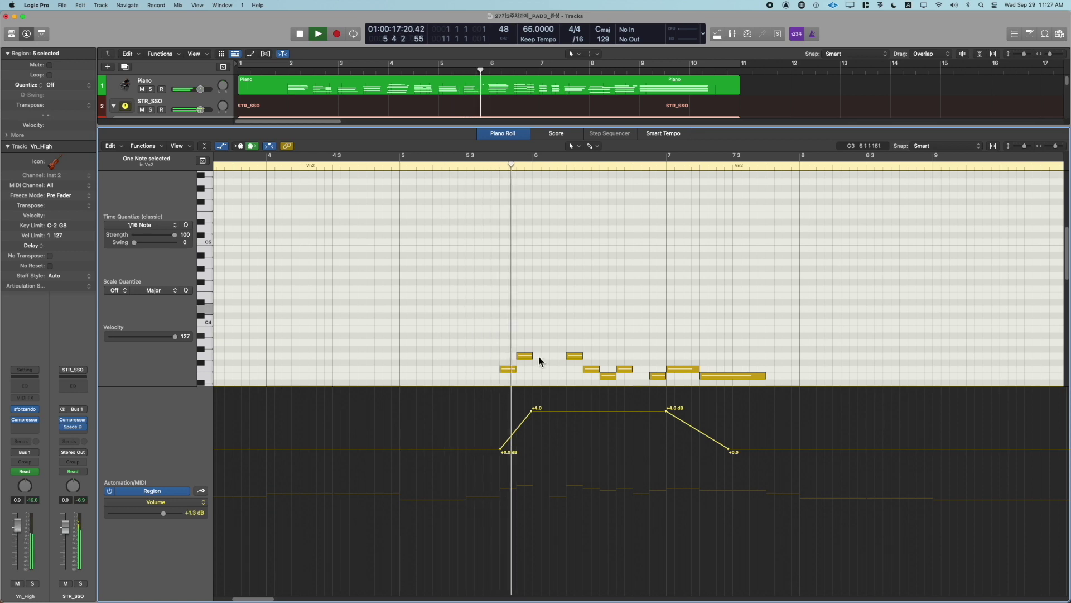
key(a)
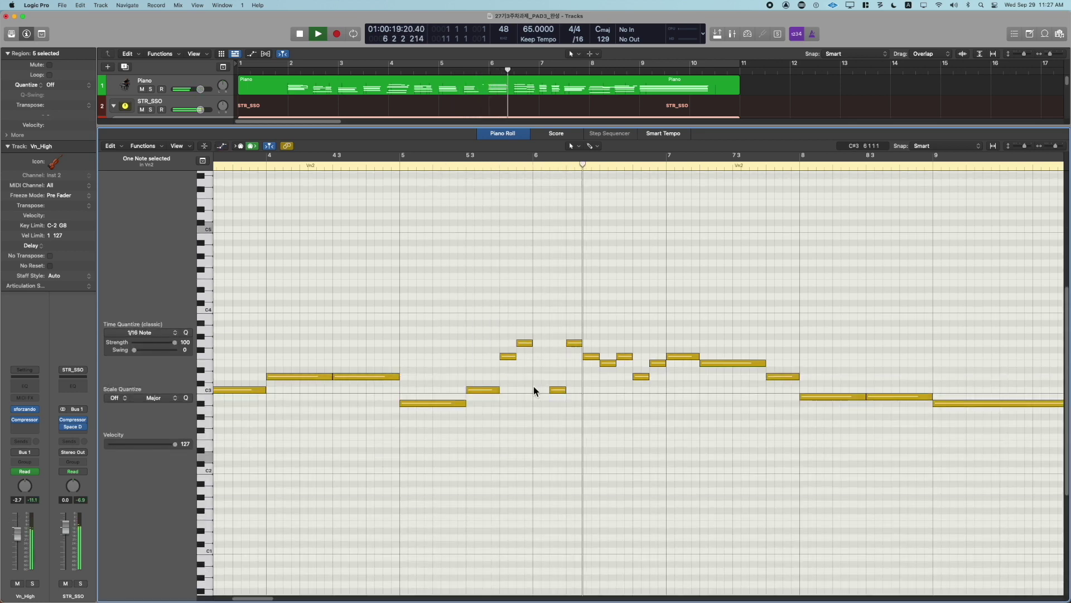
double_click(534, 387)
Add a Vla volume swell from +0.0 dB at 5 4 to +4.0 dB at bar 6, back to +0.0 dB at 6 2
double_click(526, 404)
key(a)
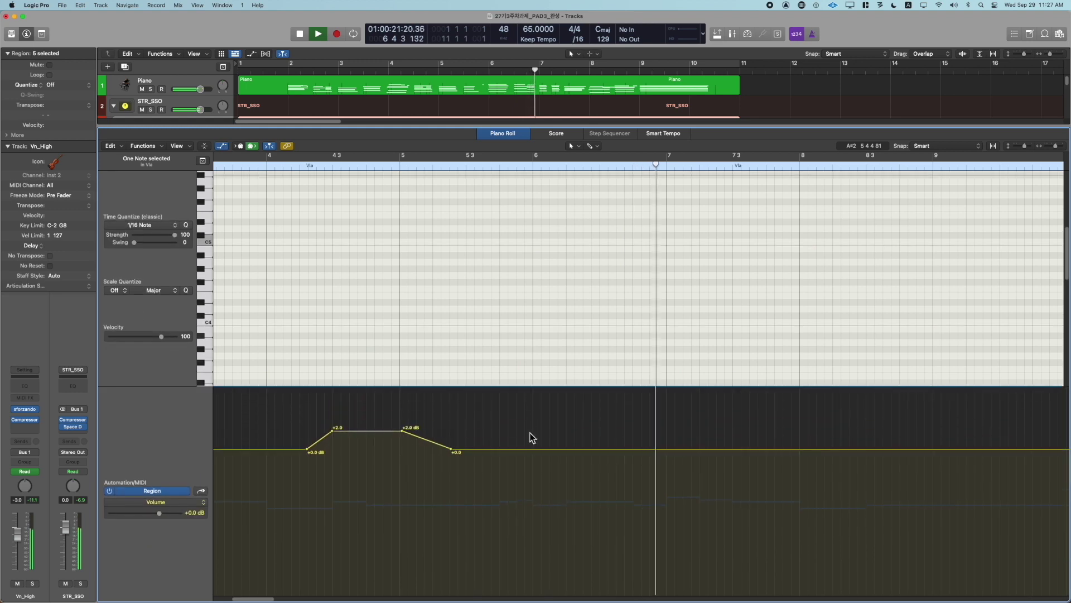
click(531, 449)
click(500, 449)
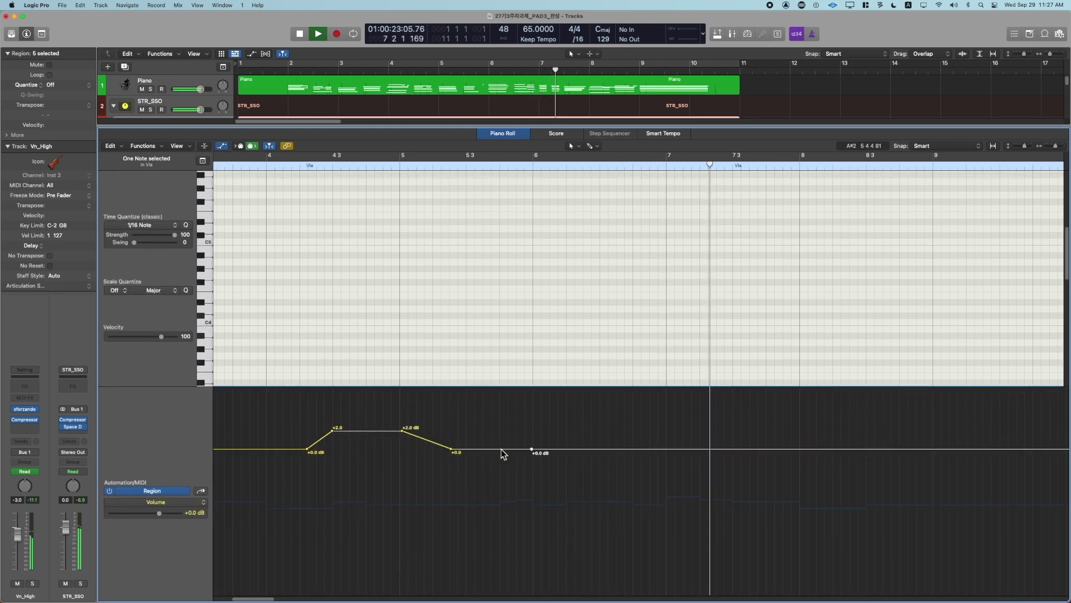
click(567, 449)
drag(533, 450, 532, 420)
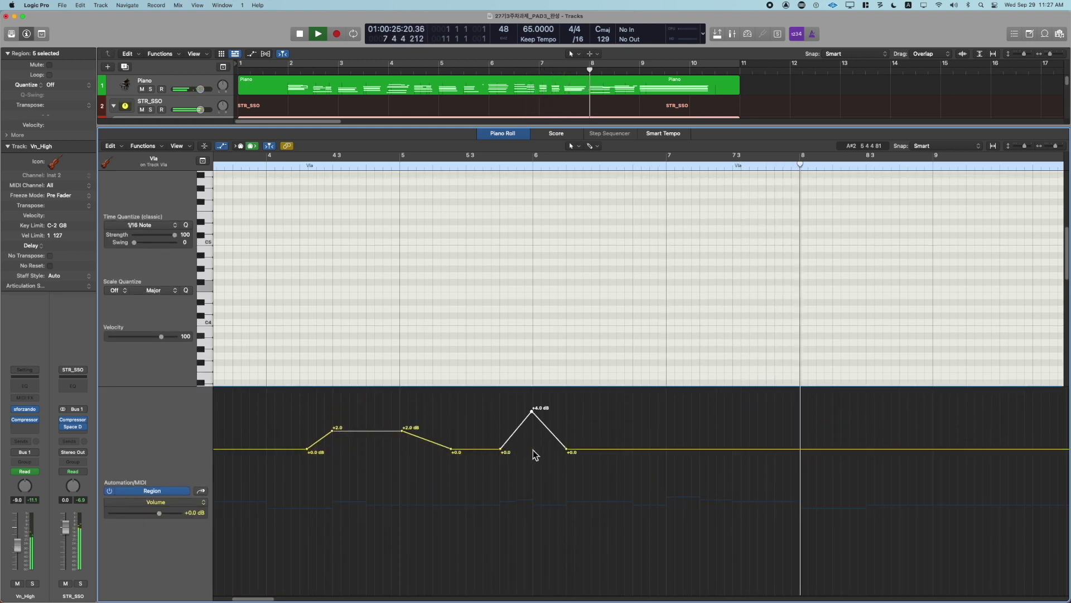
key(a)
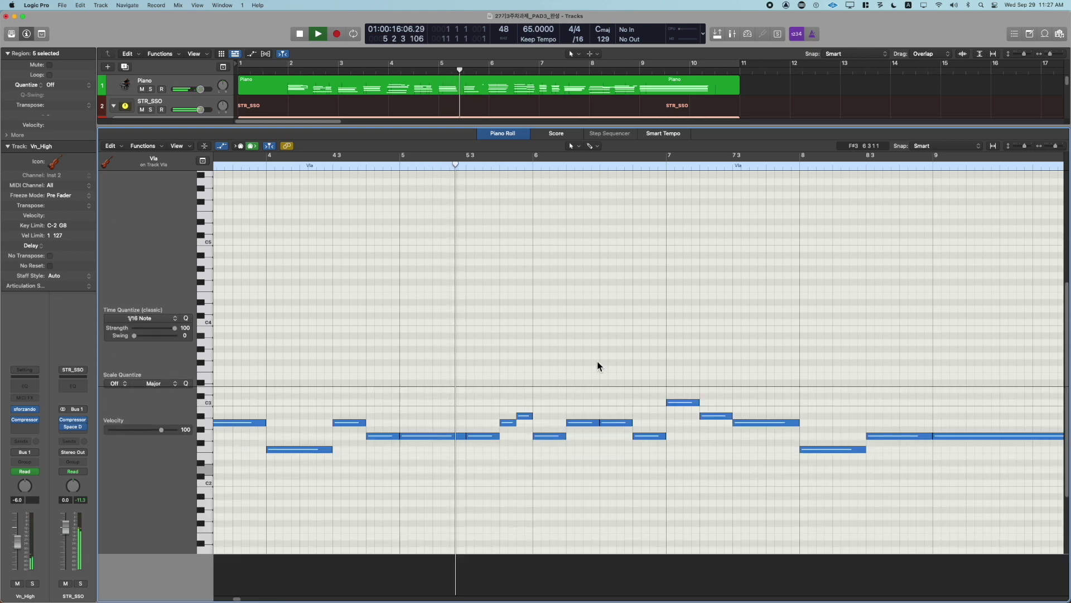
double_click(597, 361)
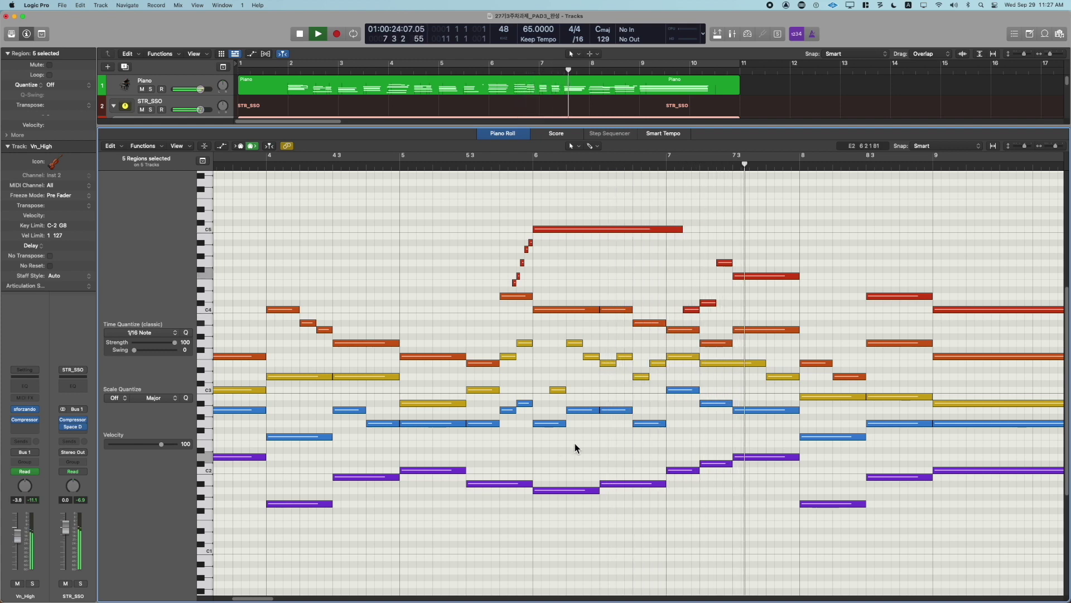
Try splitting the Vla and Vn1 notes at beat 7 2 in half, lowering the second Vla half to G2 and raising the Vn1 one to A#3
key(space)
key(space)
key(t)
key(i)
click(719, 405)
drag(724, 409, 720, 426)
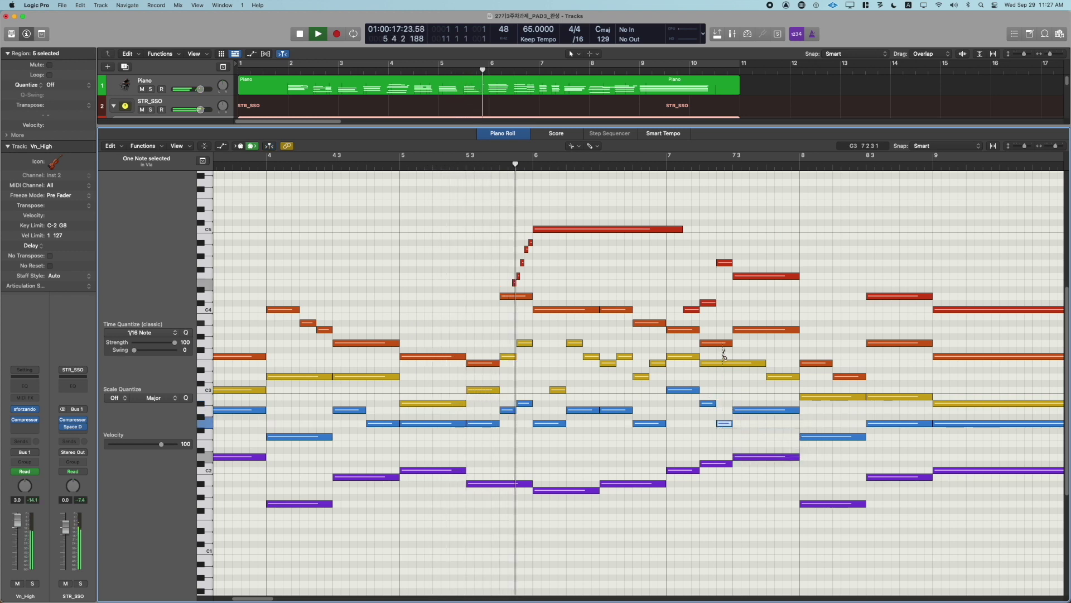
drag(725, 343, 725, 324)
click(731, 347)
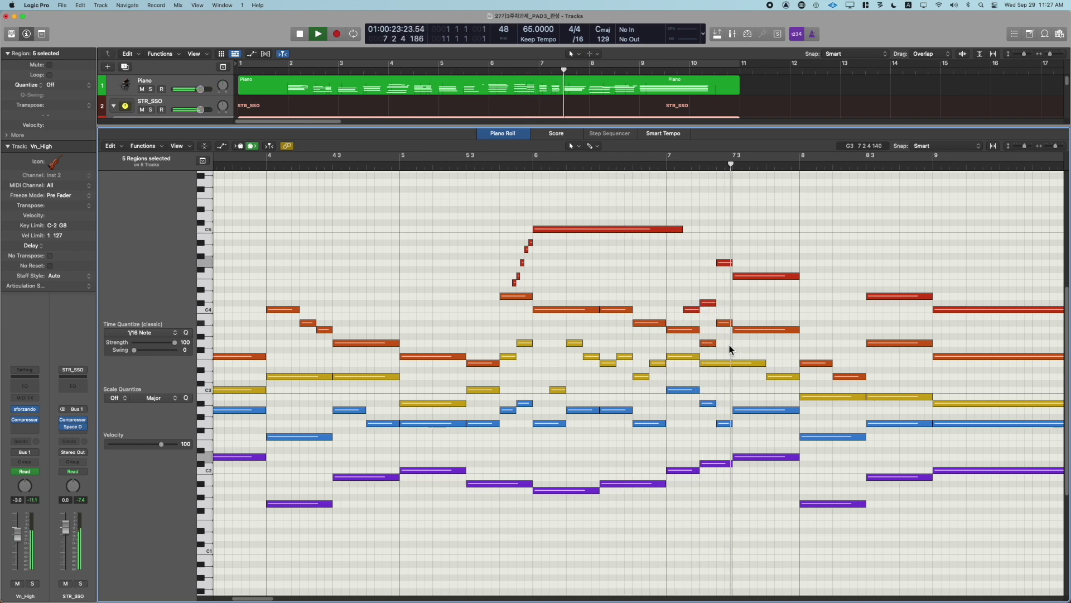
Mute the Piano track and audition the strings from bar 7 and from around beat 5 4
key(space)
click(666, 166)
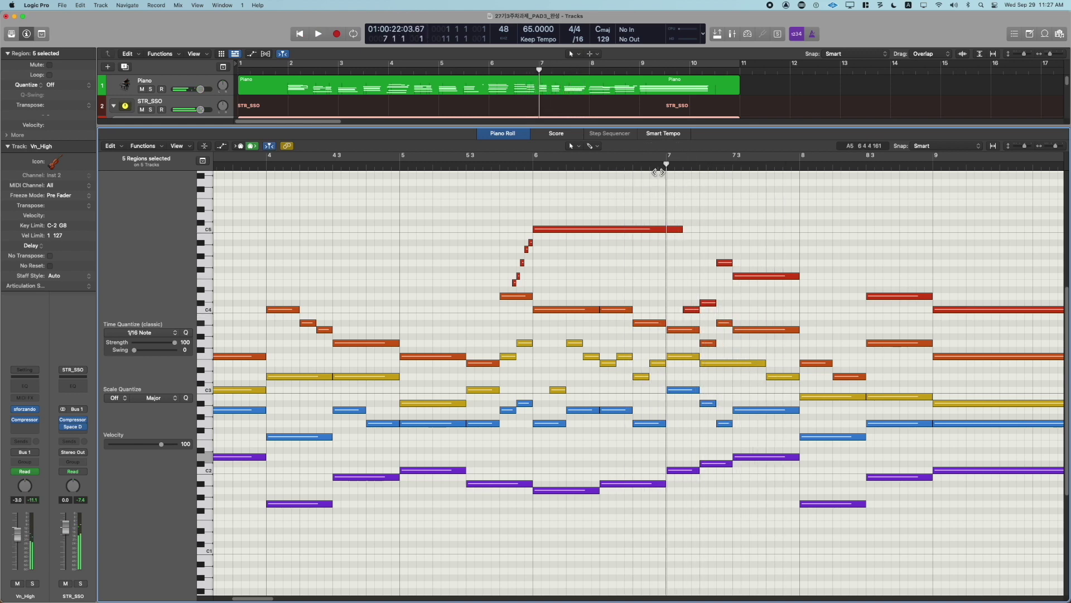
key(space)
click(142, 89)
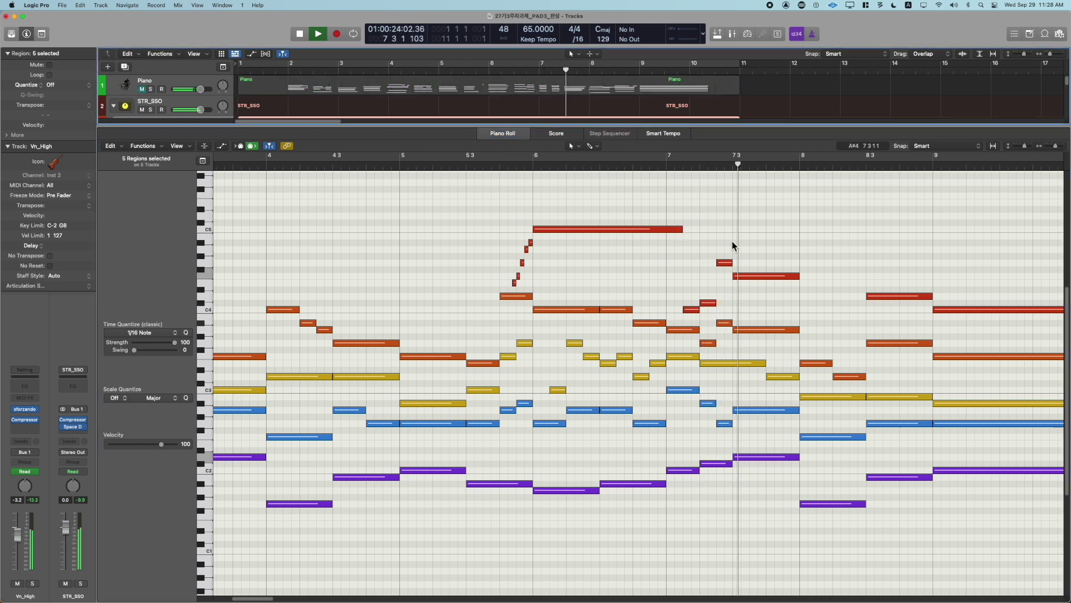
click(667, 166)
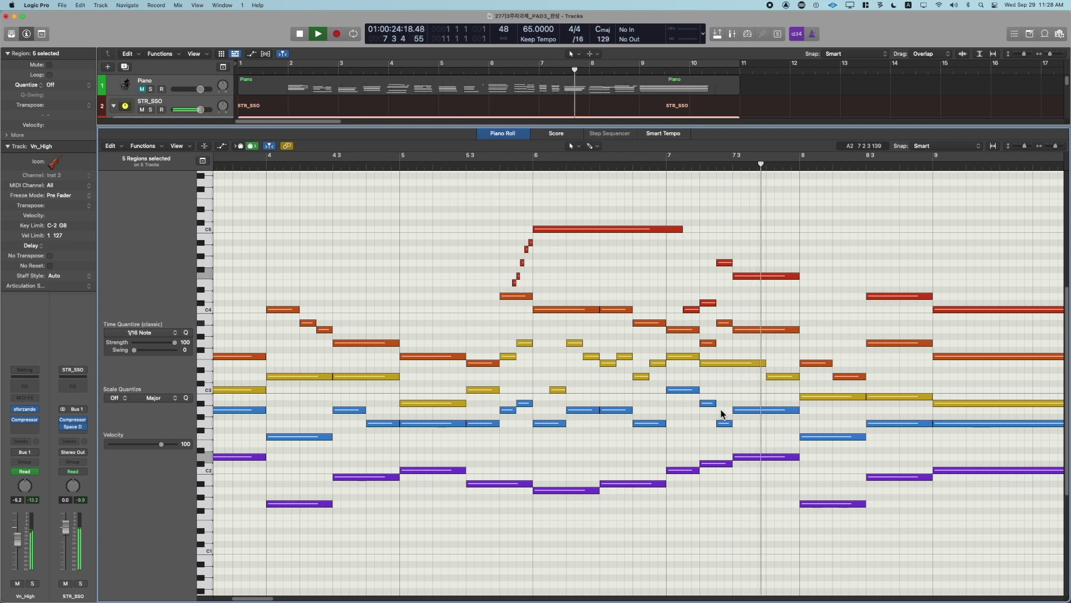
key(space)
key(space)
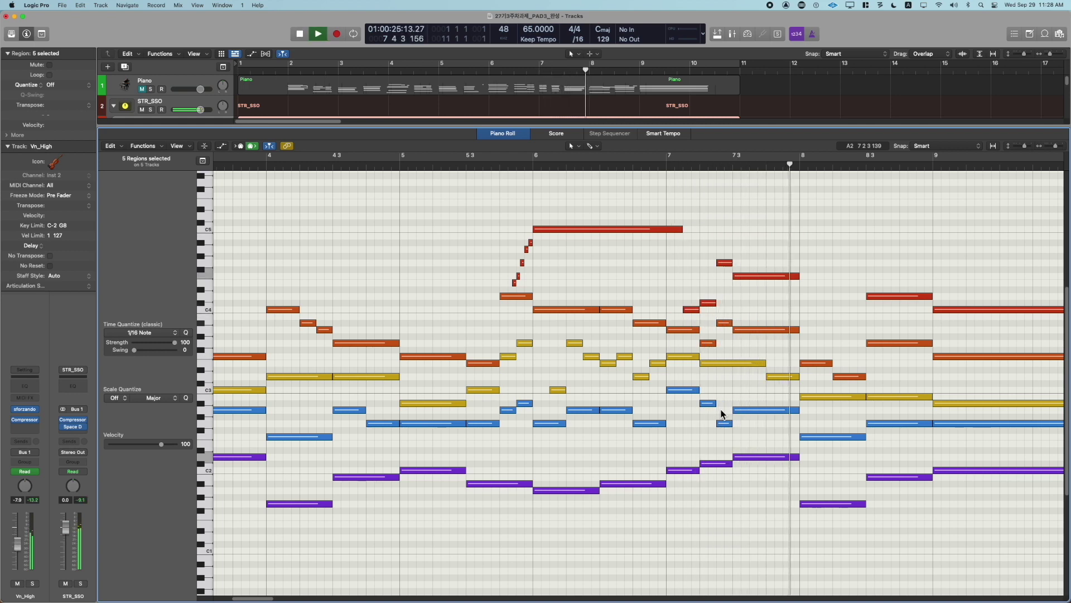
click(503, 168)
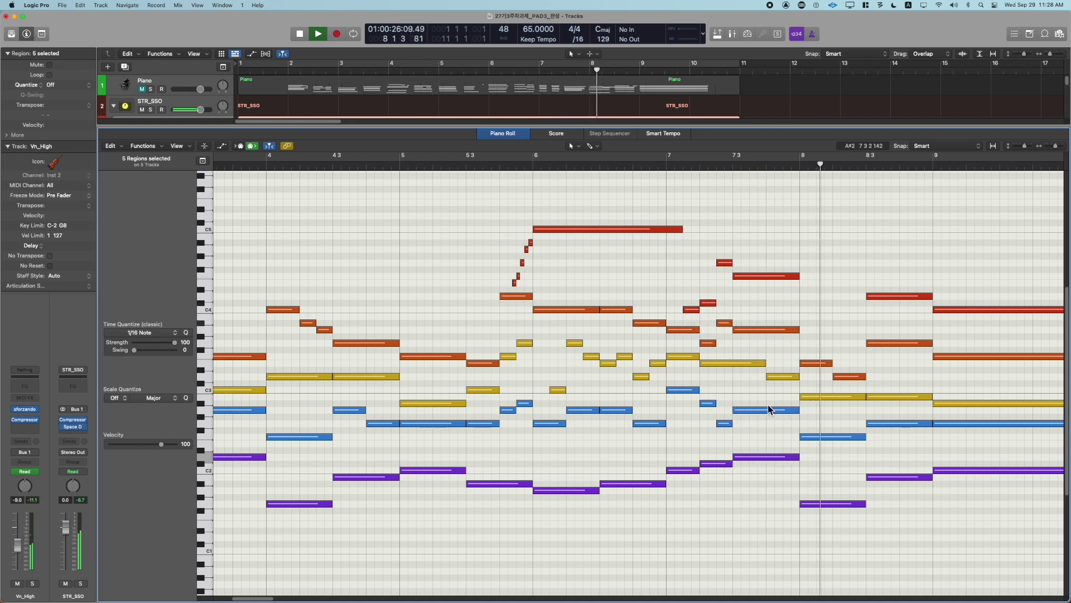
key(space)
key(space)
Return the split-off notes at 7 2 3 to A#2 in Vla and G3 in Vn1, and rejoin both pairs
mouse_move(724, 404)
mouse_down()
mouse_move(723, 430)
mouse_move(723, 413)
mouse_up()
drag(725, 317, 712, 353)
key(alt+Down)
key(alt+Down)
key(alt+Down)
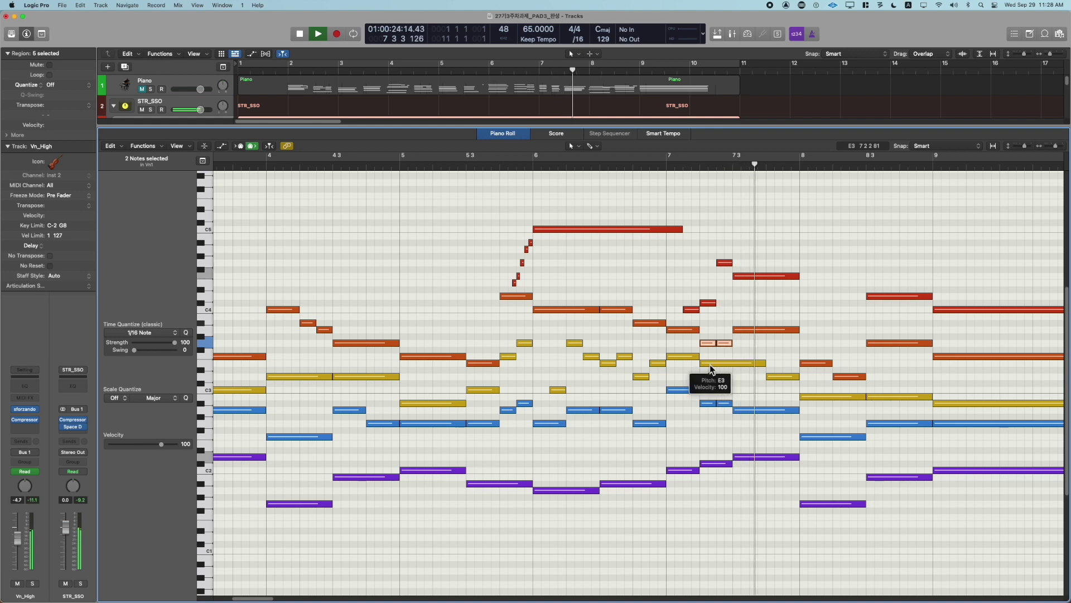
drag(717, 380, 712, 416)
Play the strings from bar 7 through the ending to check the restored inner voices
key(space)
key(space)
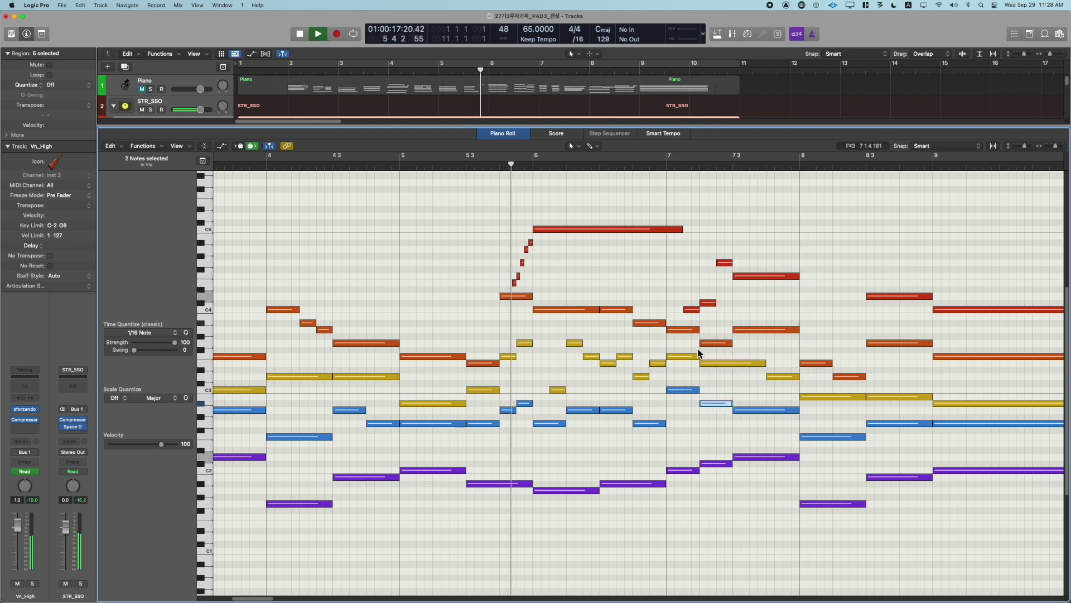
click(668, 165)
click(658, 272)
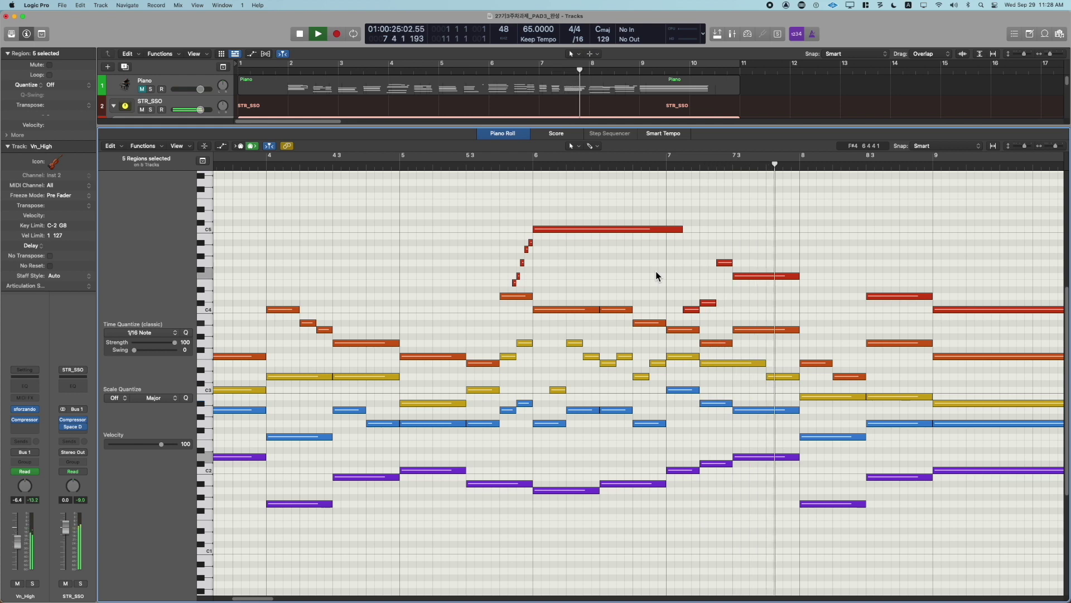
scroll(655, 270, left, 5)
scroll(655, 270, left, 2)
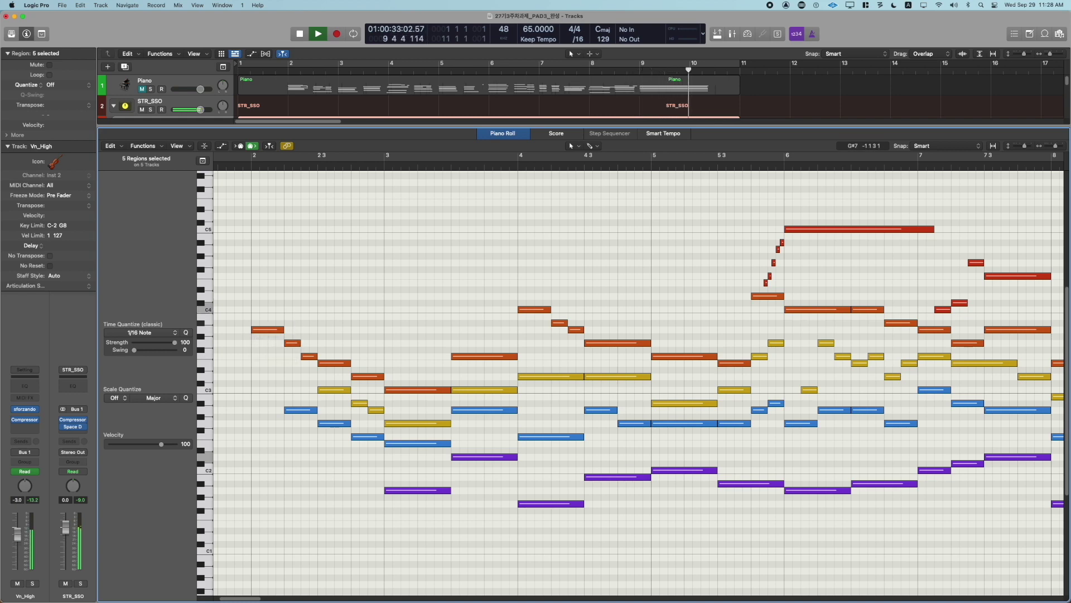
click(287, 200)
key(space)
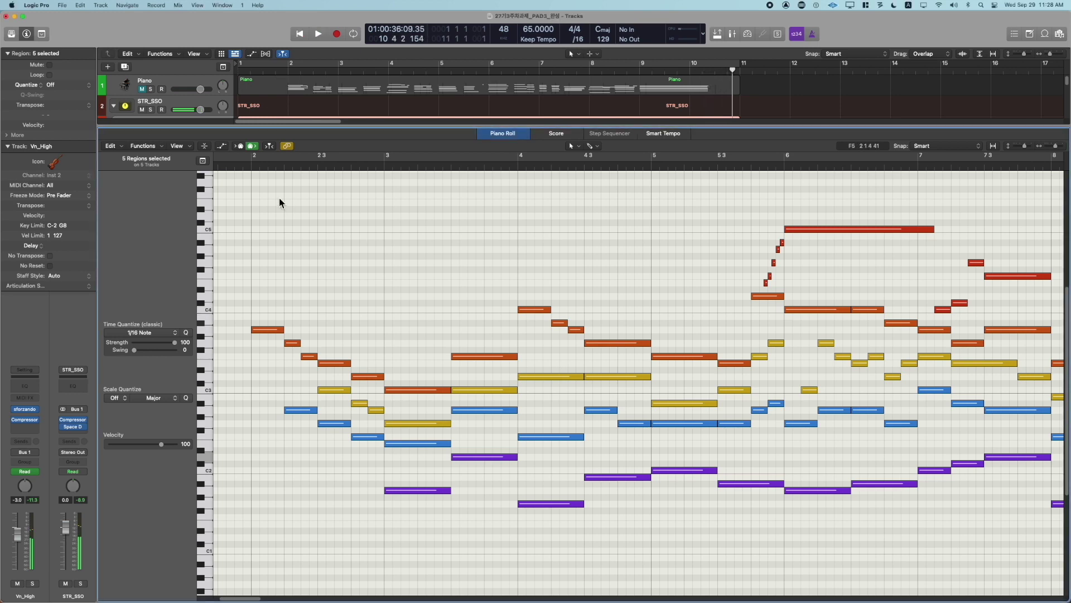
Play from bar 2 and reshape the opening Vn1 volume fade-in as a curve from -9.0 dB at bar 2 to +0.0 dB at 2 4
click(249, 169)
key(space)
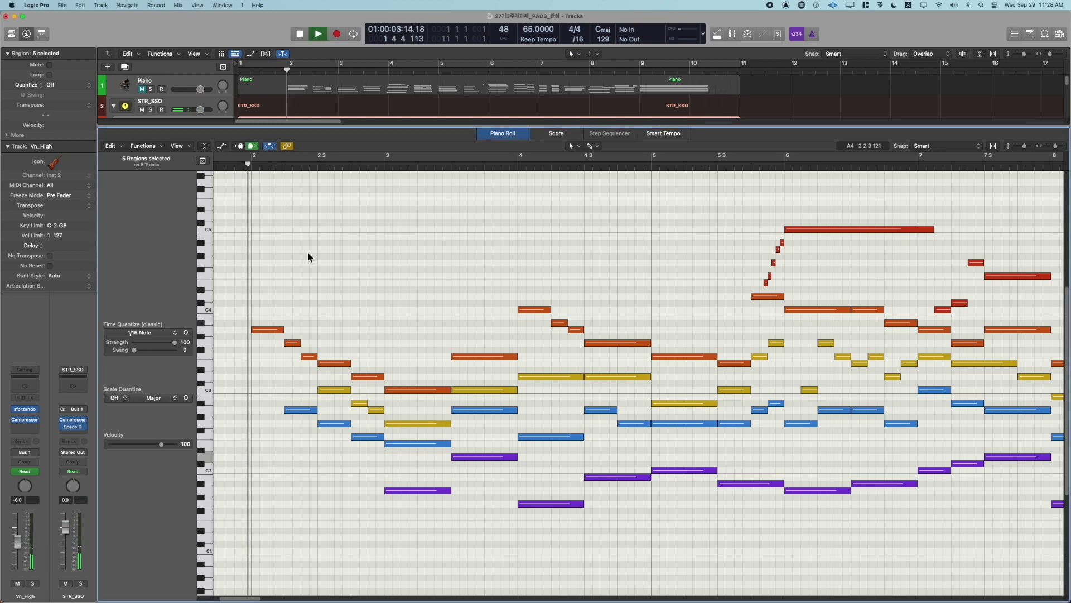
double_click(272, 329)
key(space)
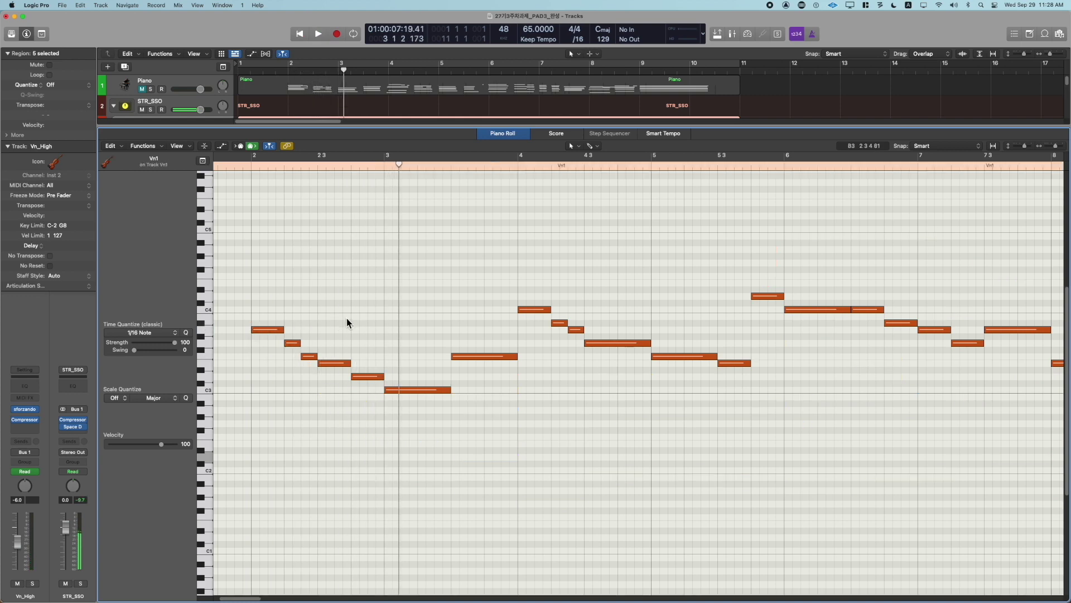
key(a)
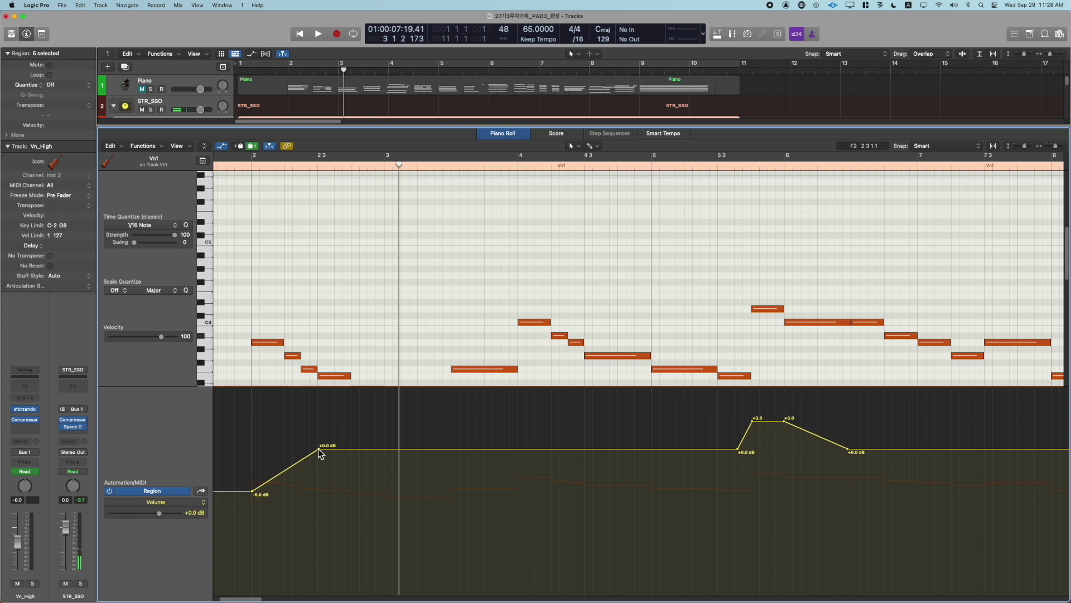
mouse_move(319, 449)
mouse_down()
mouse_move(353, 448)
mouse_move(310, 461)
mouse_move(318, 452)
mouse_up()
click(241, 495)
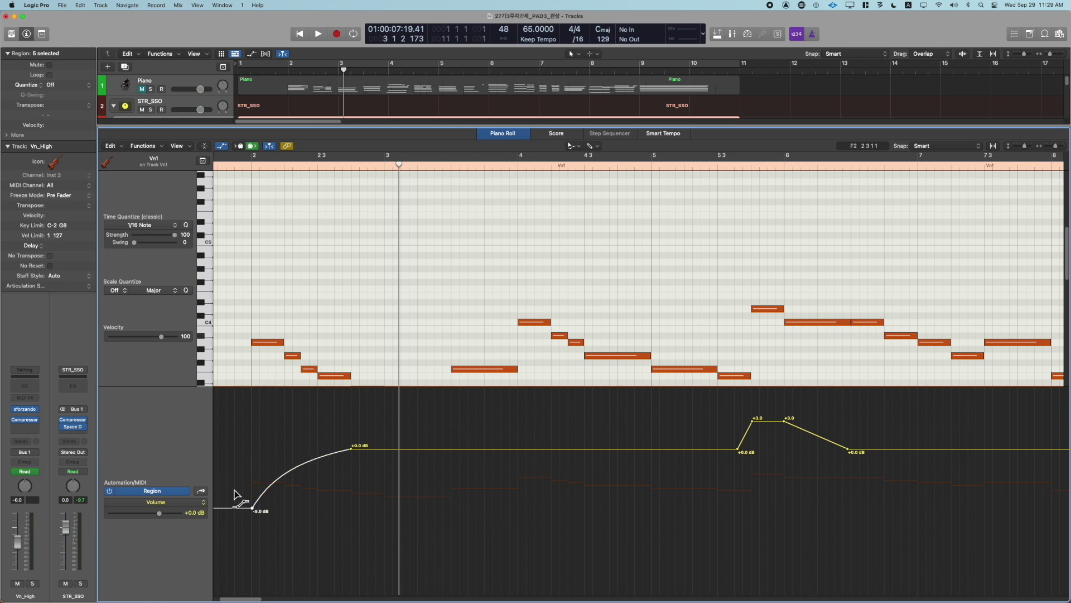
drag(234, 490, 234, 485)
Replay the opening with the Pointer Tool restored and all five string regions shown
key(space)
key(t)
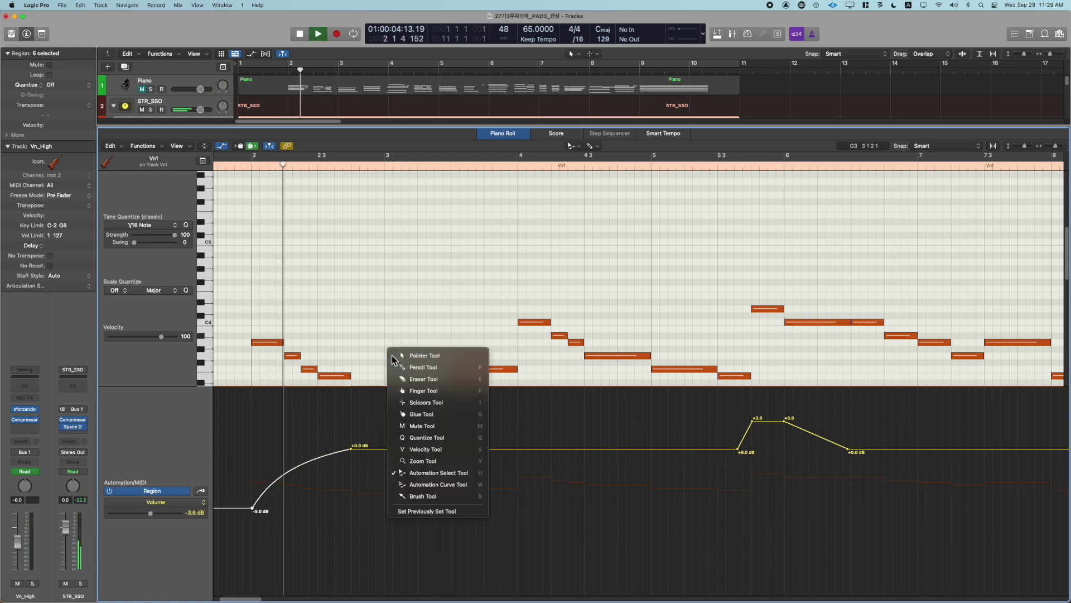
key(t)
double_click(391, 354)
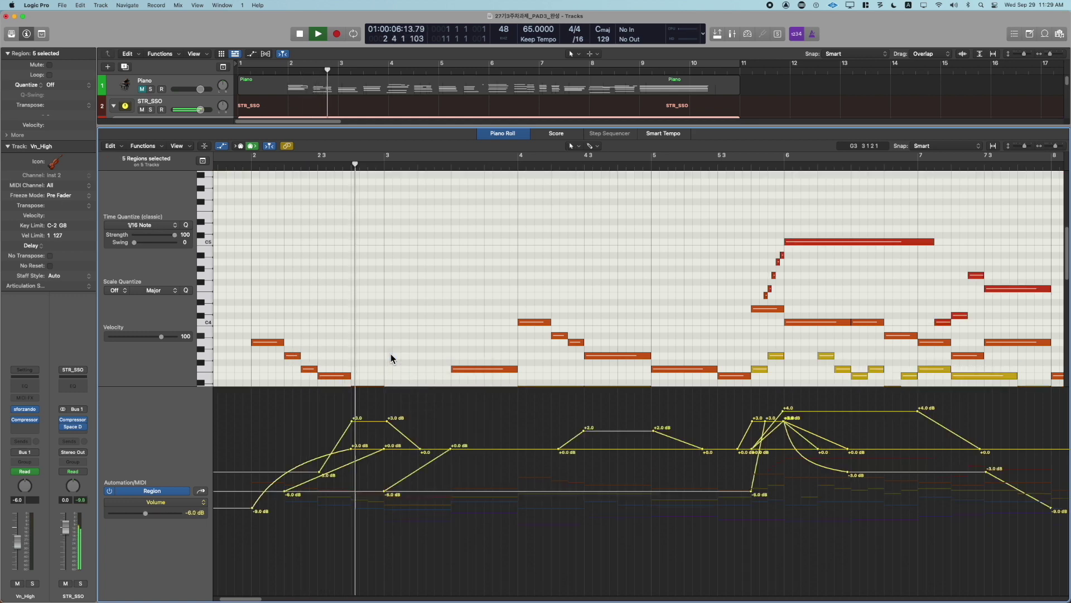
Add a Vn1 volume dip from +0.0 dB at 3 3 to -9.0 dB at bar 4, returning to +0.0 dB at 4 3, and curve its falling side
click(472, 368)
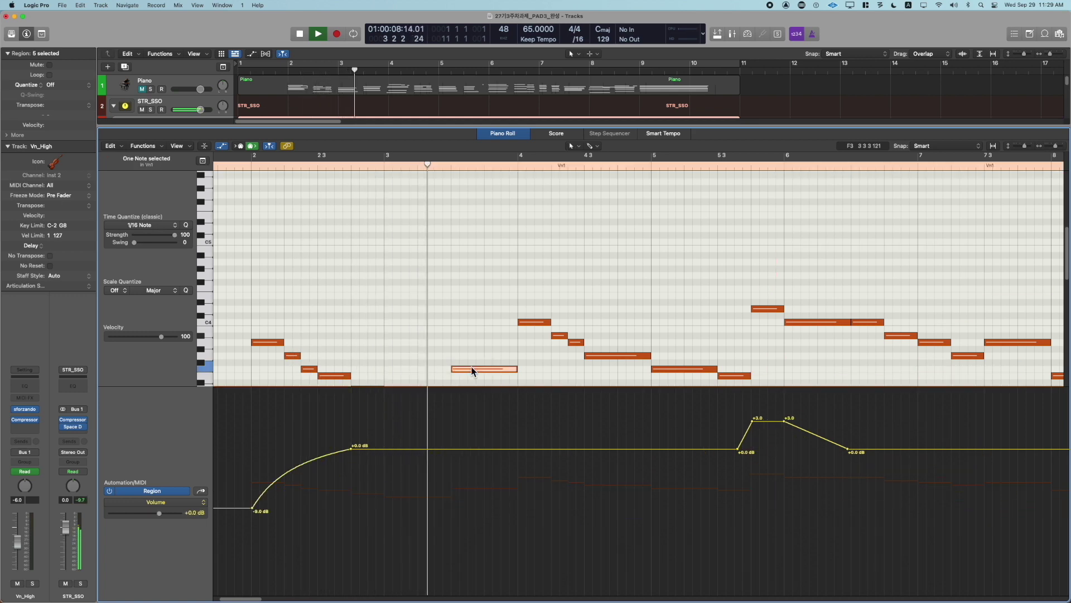
key(space)
click(450, 449)
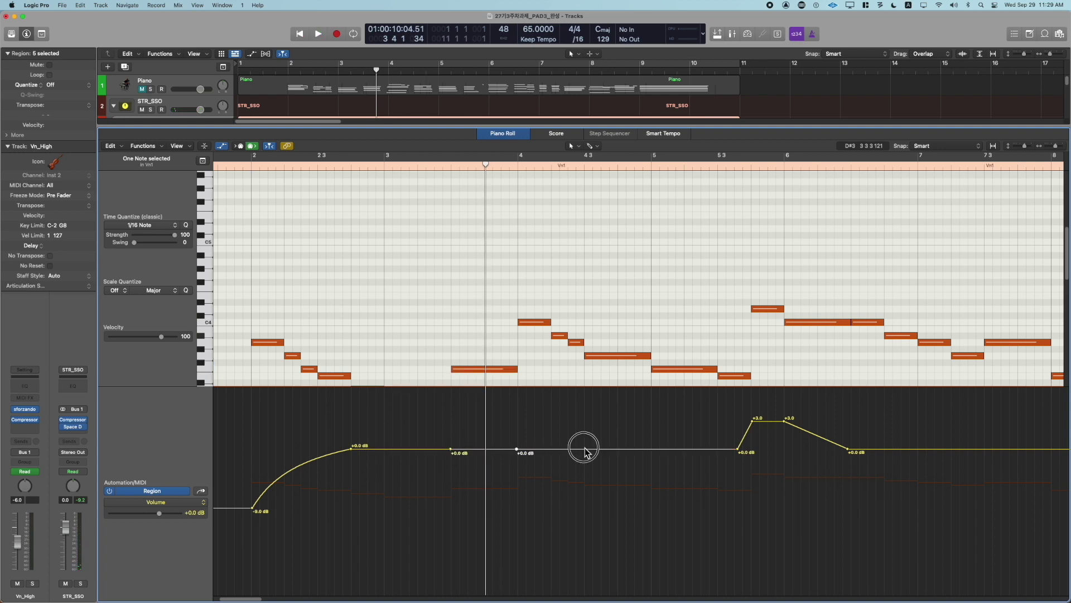
drag(523, 456, 492, 484)
click(463, 480)
Play from bar 2 with the Pointer Tool restored and curve the Vn1 volume rise from bar 4 to 4 3
key(space)
key(t)
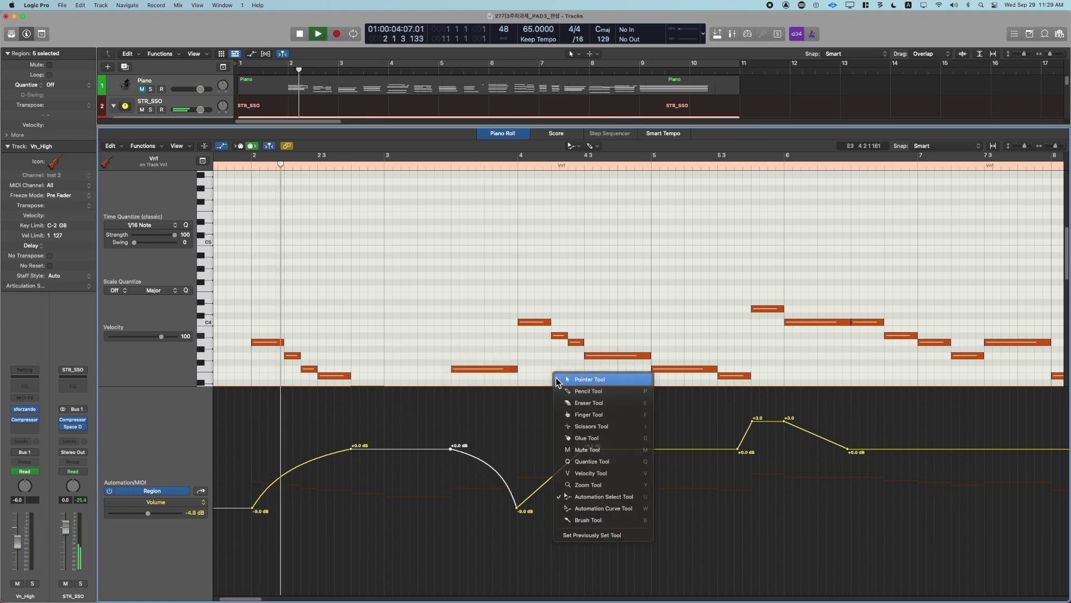
click(558, 380)
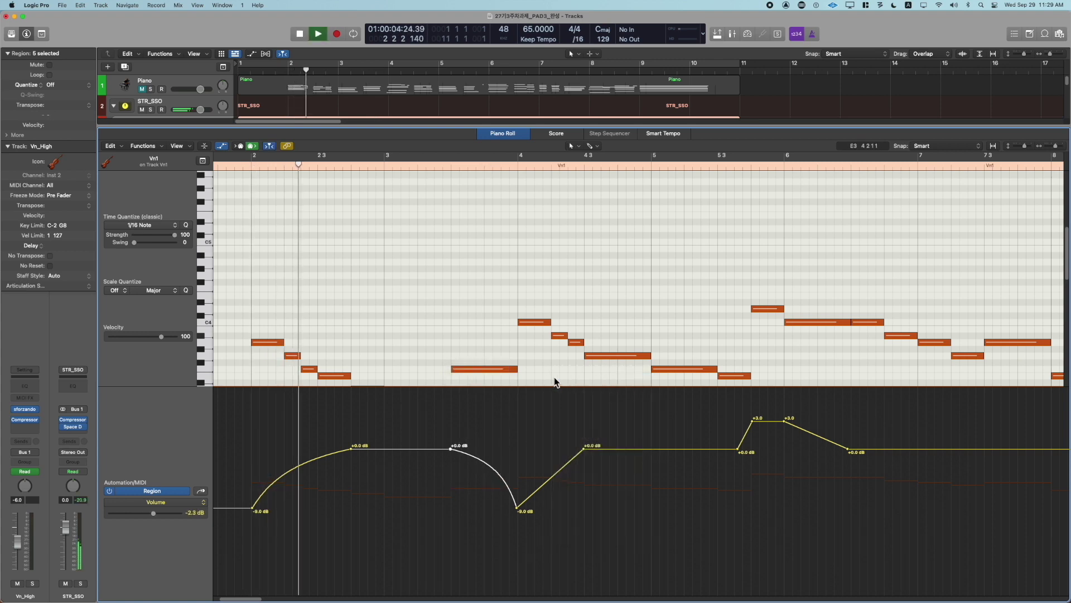
click(521, 505)
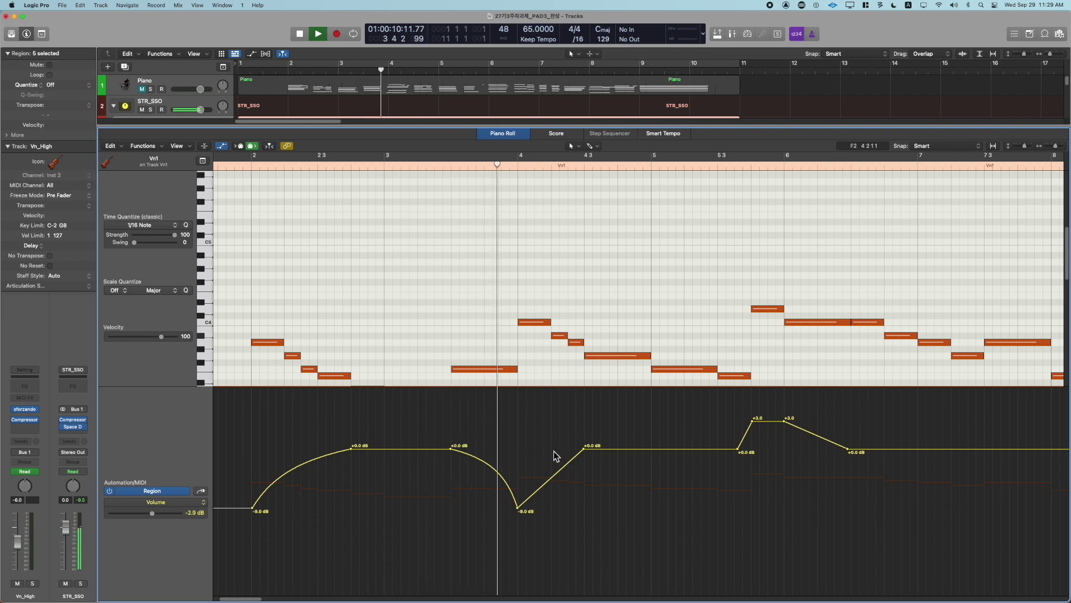
drag(557, 474, 561, 467)
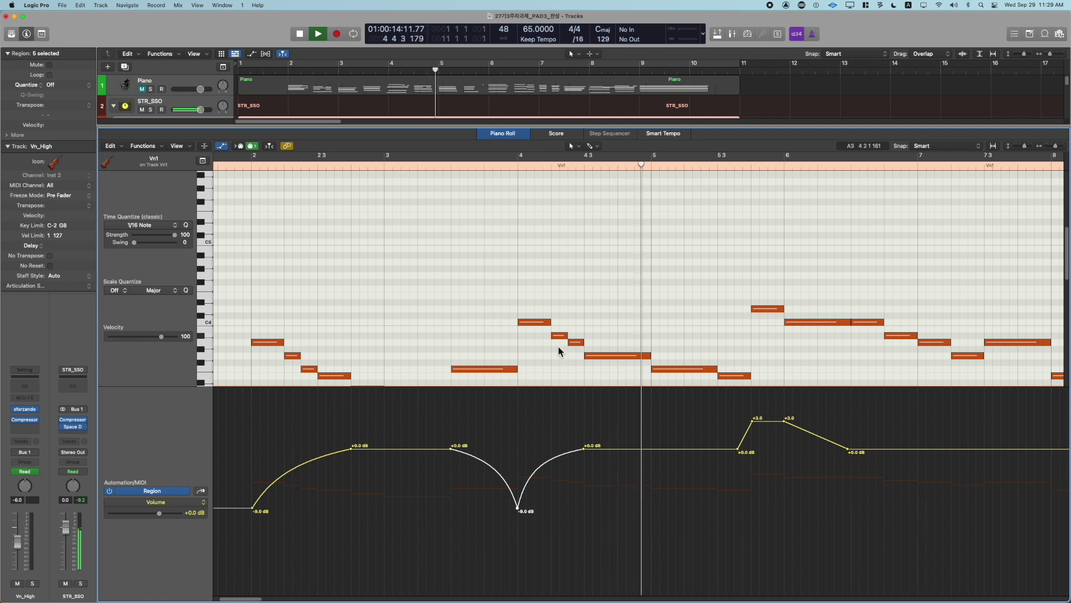
Stop playback and add a curved Vn1 volume dip to -3.0 dB at bar 5, returning to +0.0 dB at 5 3
key(space)
click(653, 449)
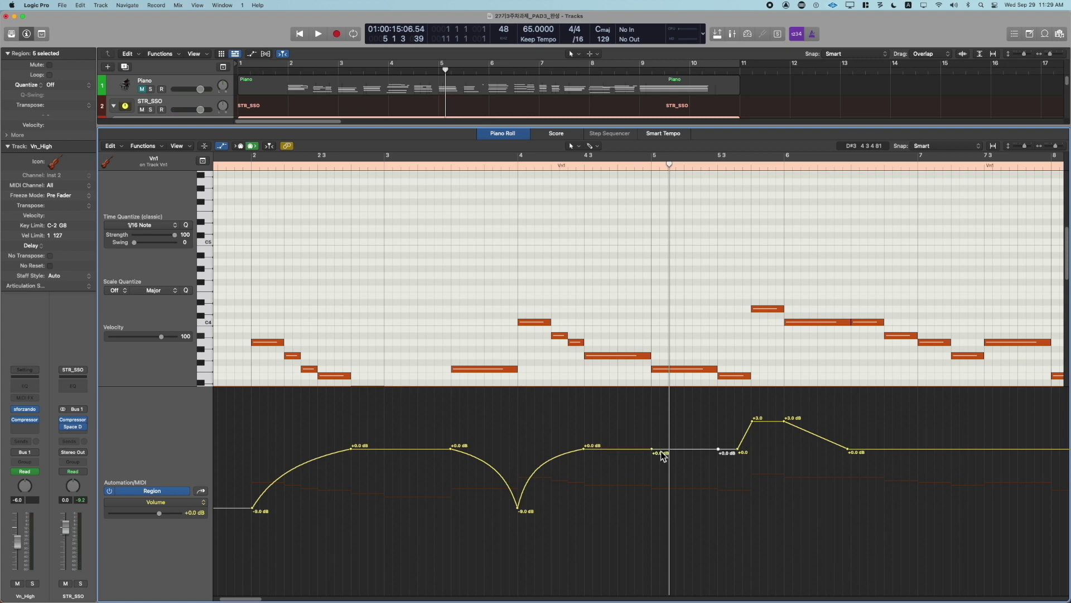
drag(653, 450, 617, 454)
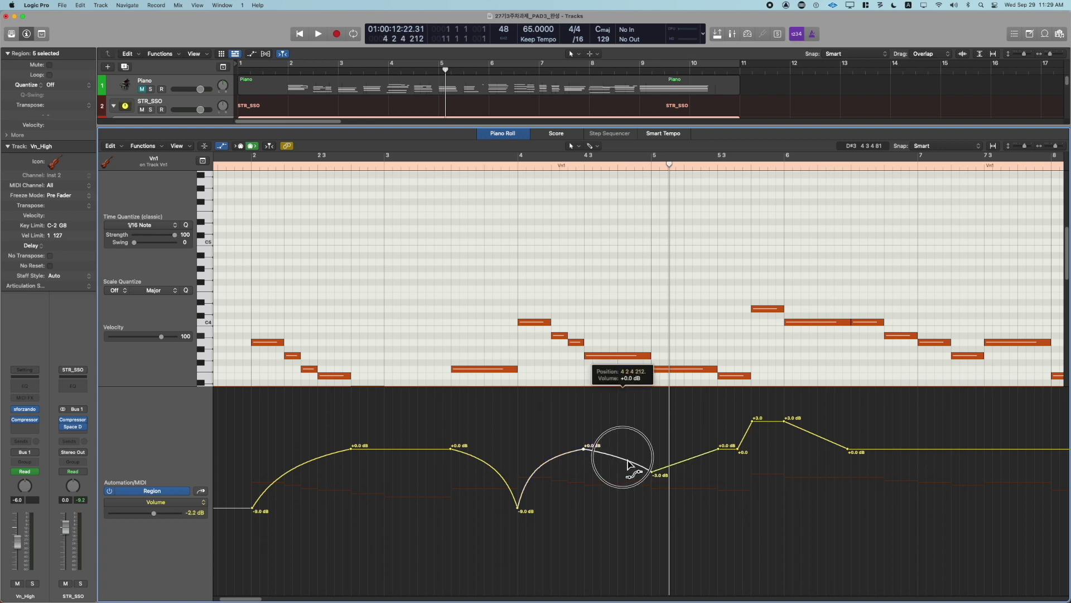
drag(701, 467, 698, 460)
Play the passage from bar 4 to check the reshaped Vn1 volume dips
click(518, 166)
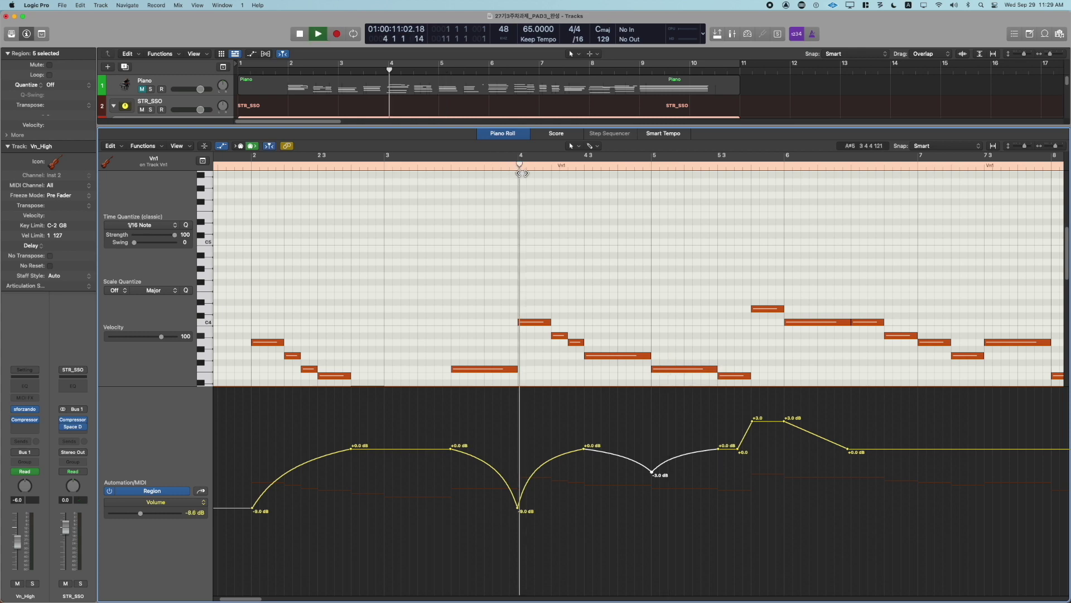
key(space)
scroll(182, 115, down, 1)
scroll(173, 112, down, 3)
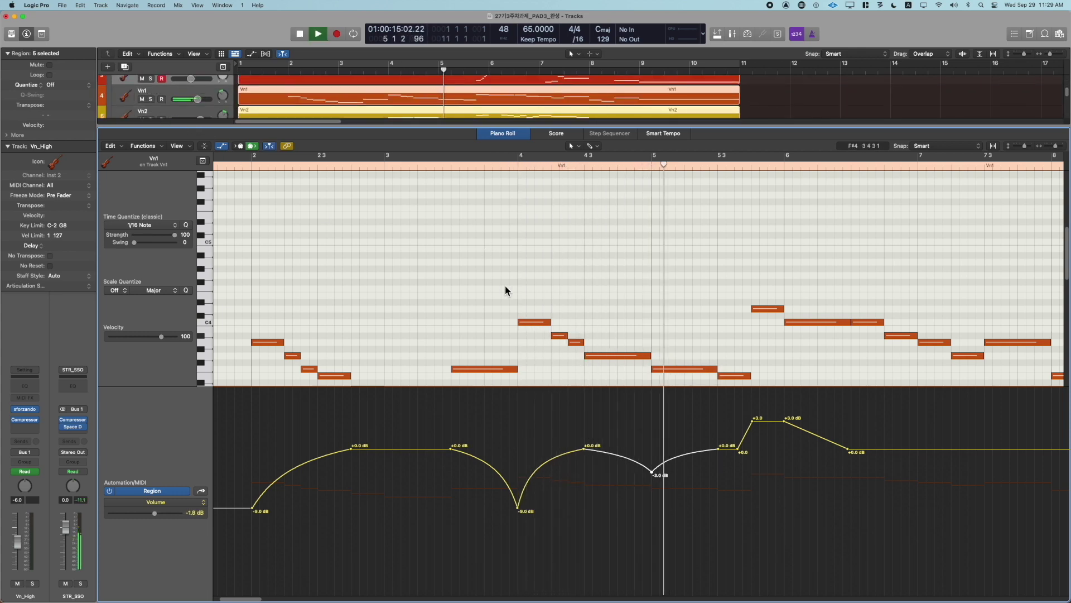
double_click(539, 322)
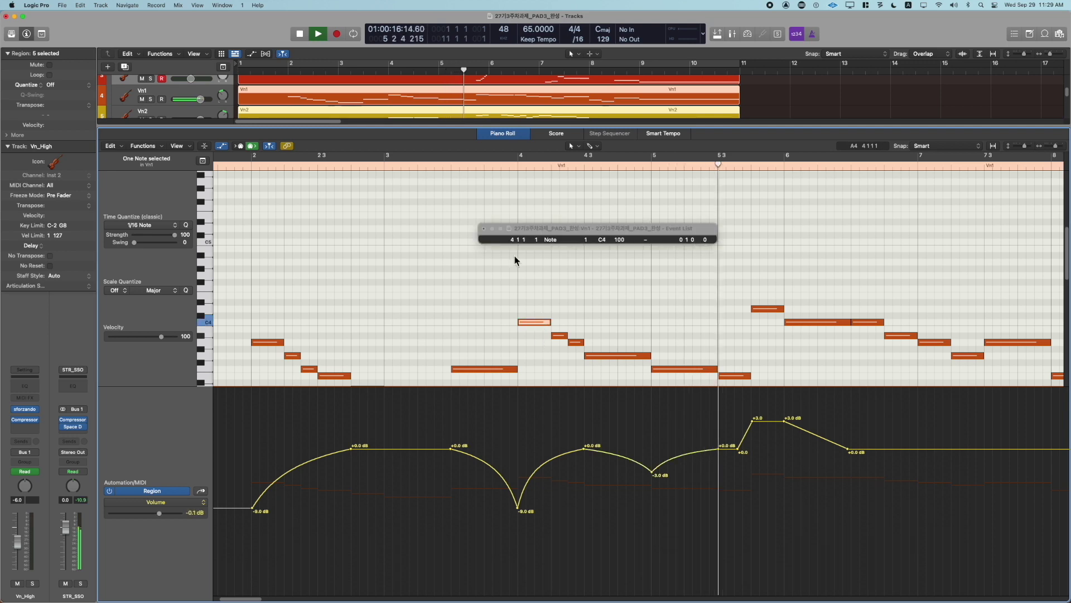
click(483, 228)
click(597, 254)
key(space)
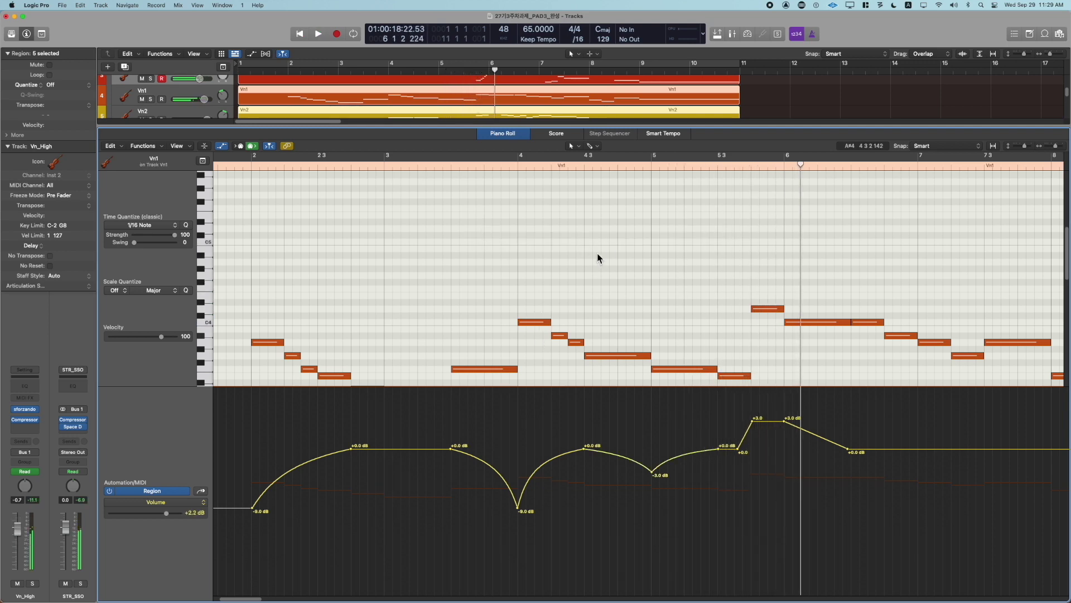
key(space)
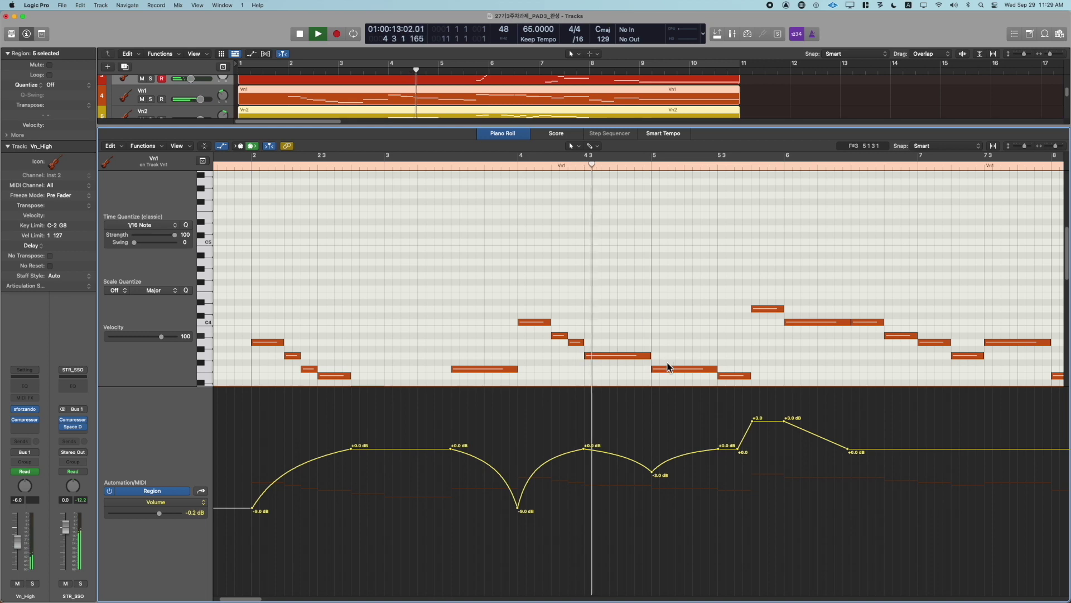
key(space)
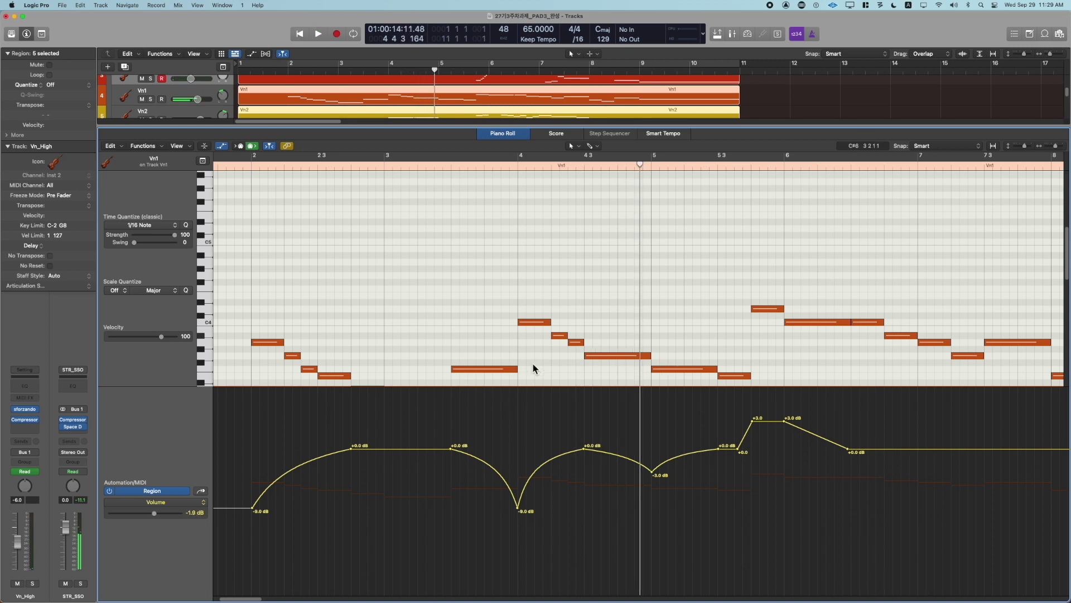
Close the Piano Roll and show enlarged Region volume automation for all five string tracks, from Vn_High to Vc
key(e)
key(z)
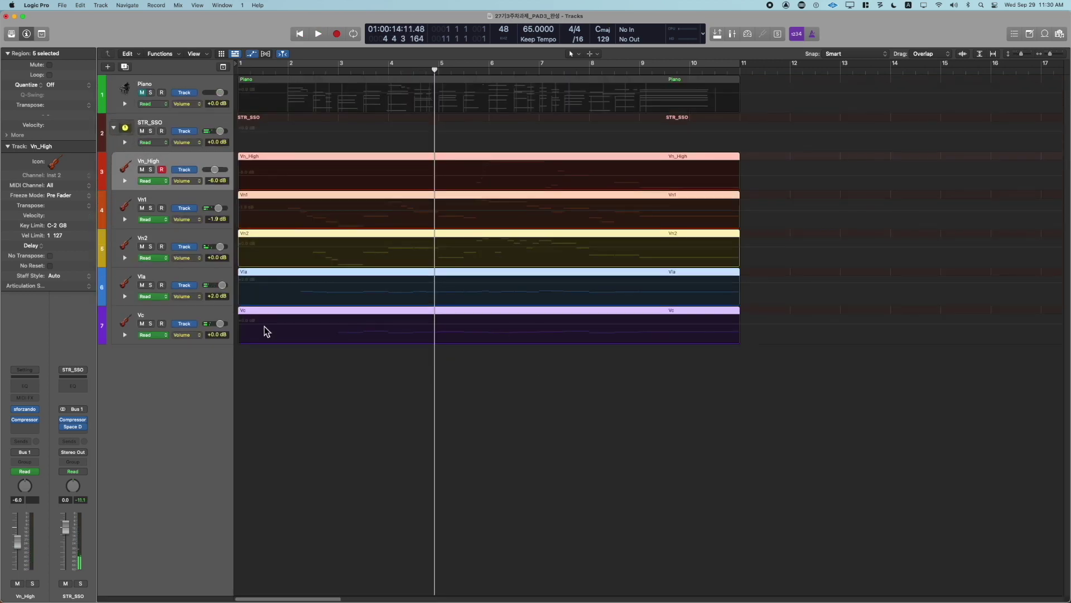
shift+click(193, 312)
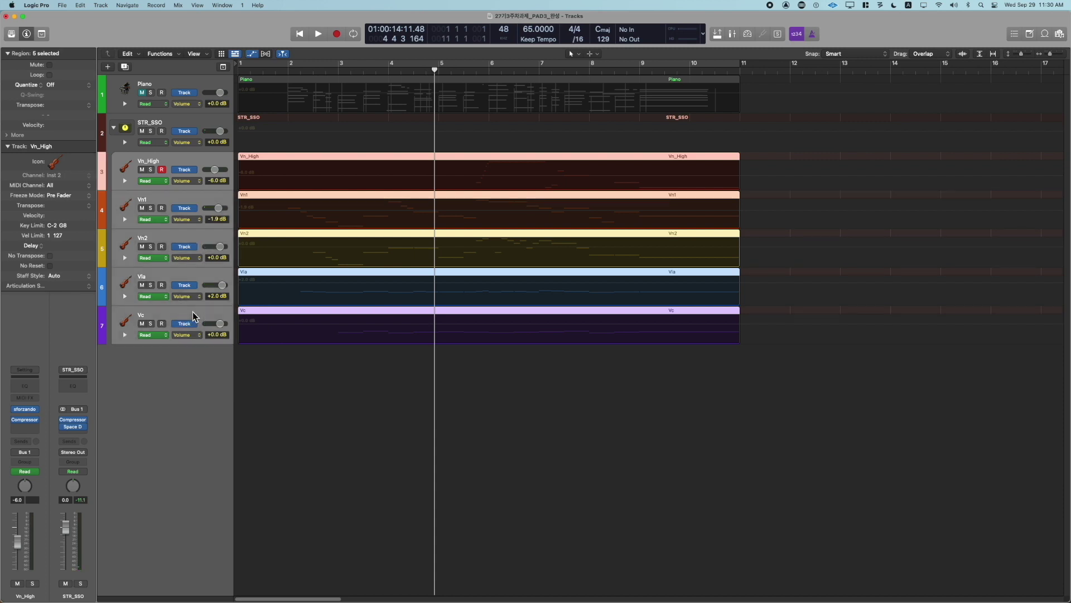
click(189, 322)
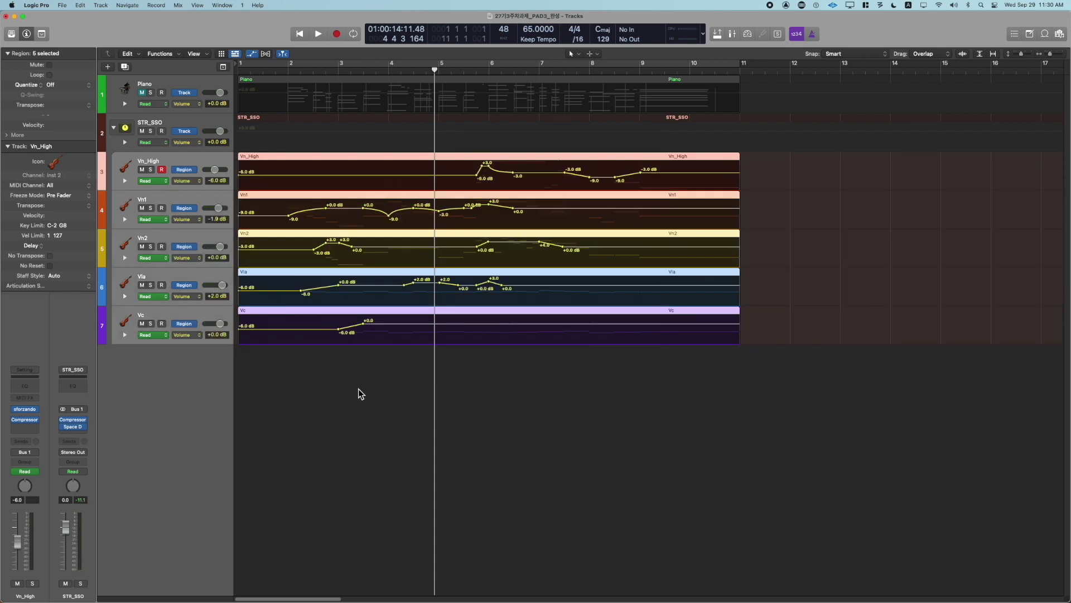
click(358, 389)
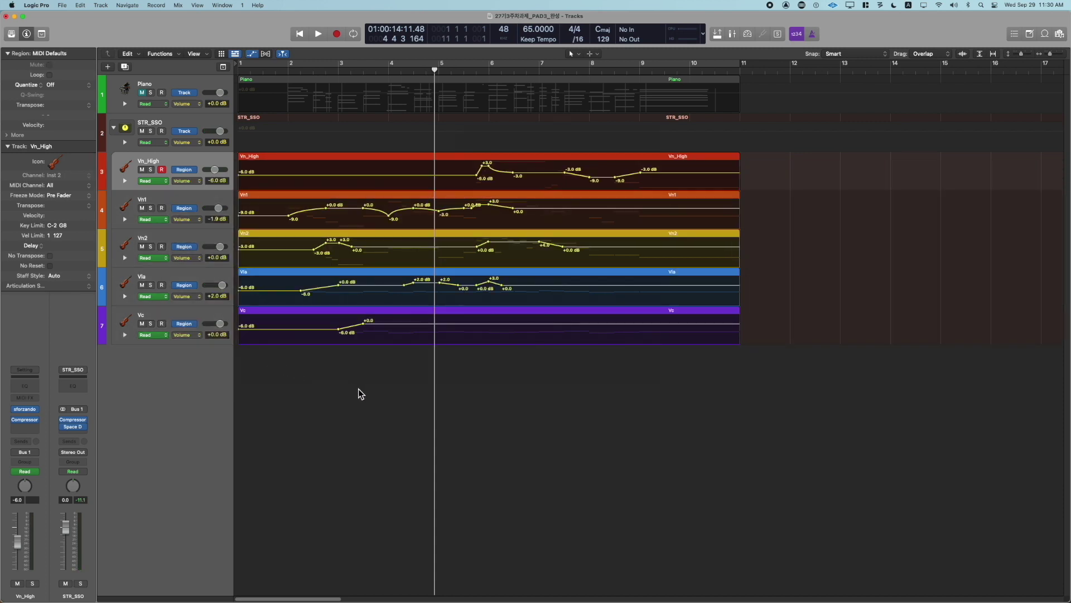
key(super+Right)
key(super+Down)
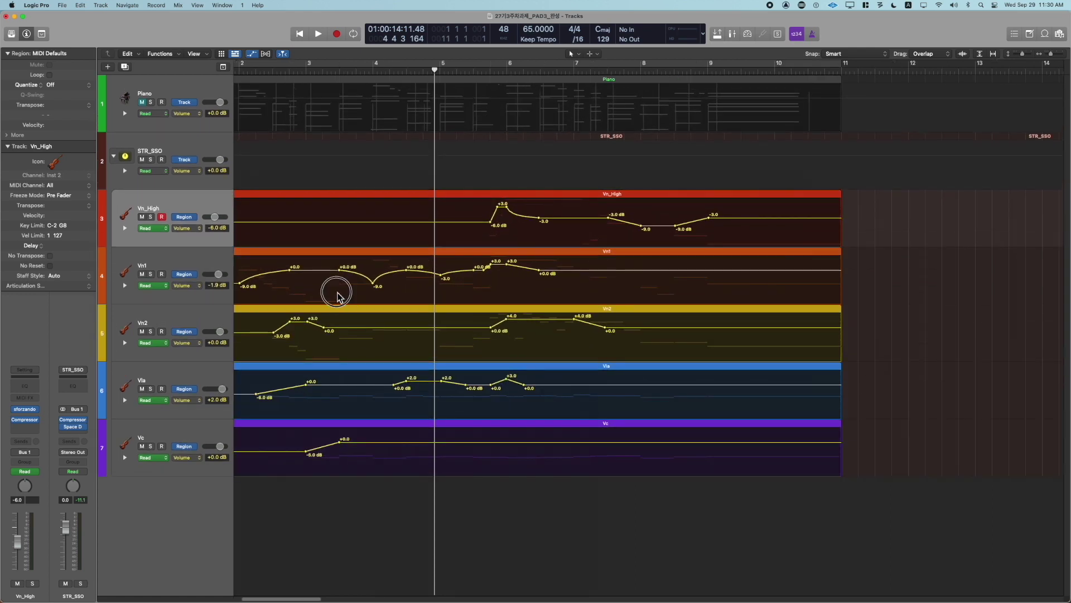
Try to copy the Vn1 volume points between 3 3 and 4 3 onto Vn2 at 3 3, and undo the paste
drag(337, 296, 410, 300)
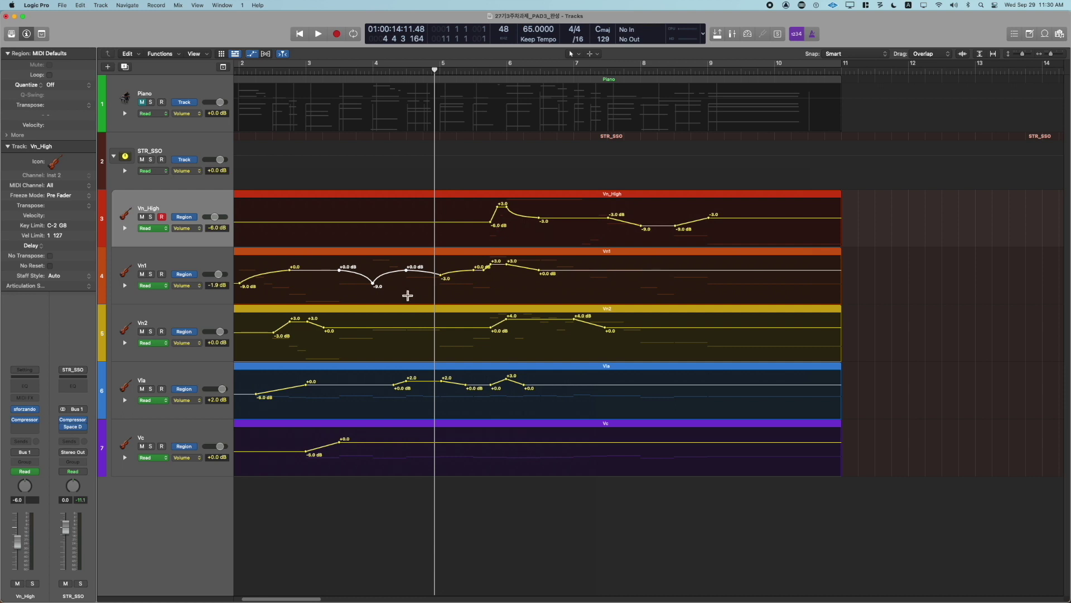
click(340, 90)
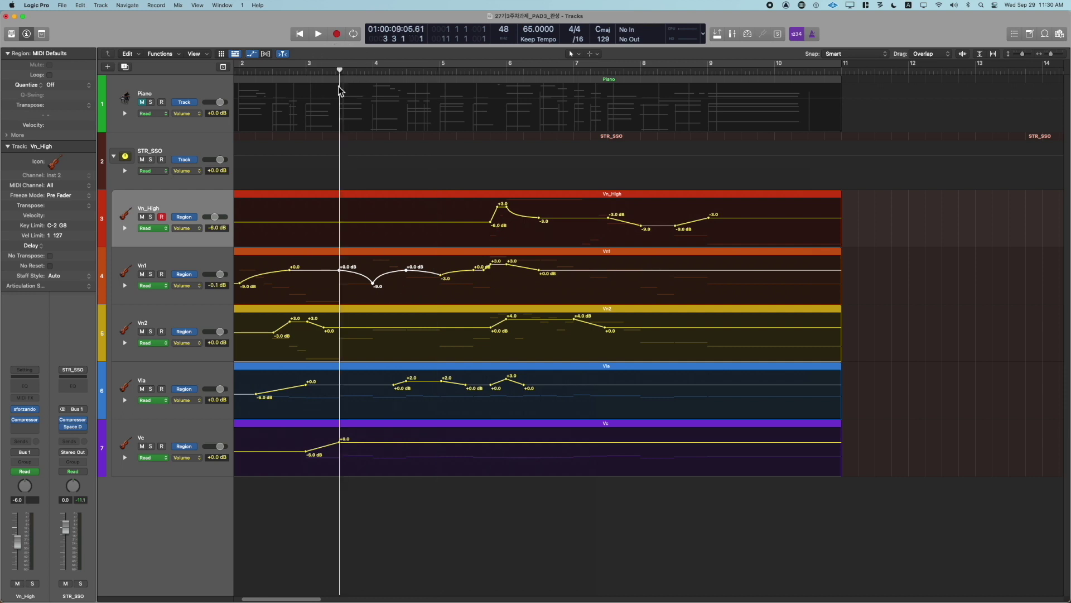
click(196, 279)
click(195, 312)
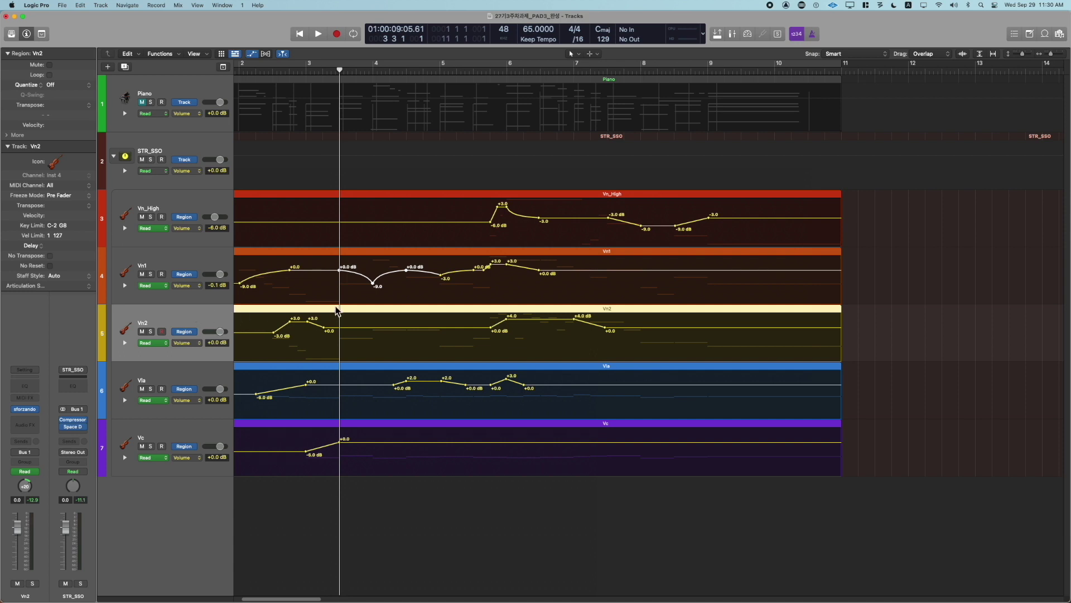
drag(411, 294, 341, 296)
click(202, 373)
click(196, 324)
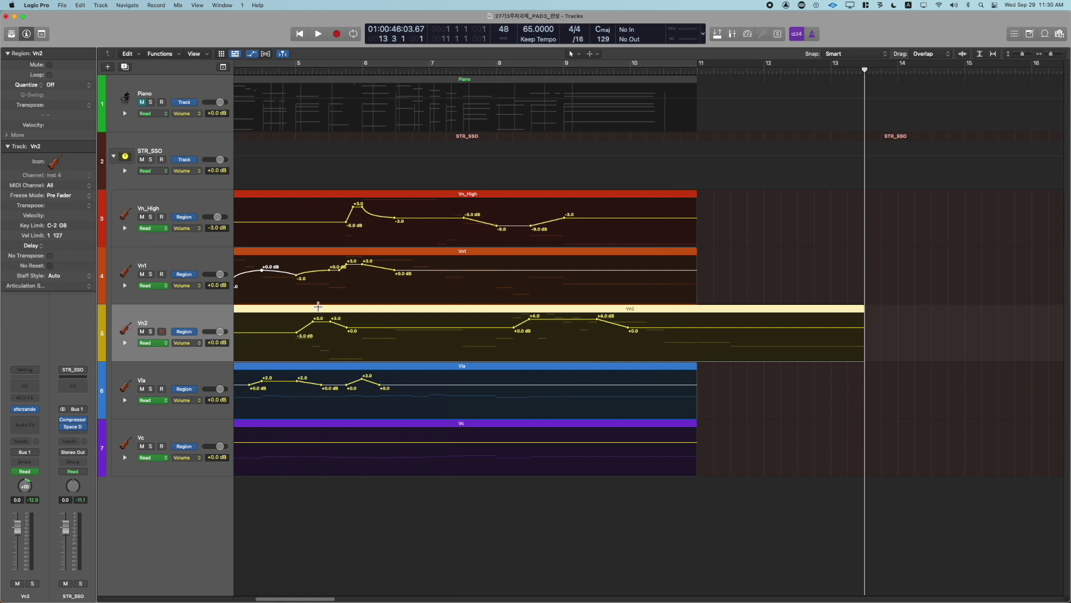
key(super+z)
scroll(320, 308, left, 5)
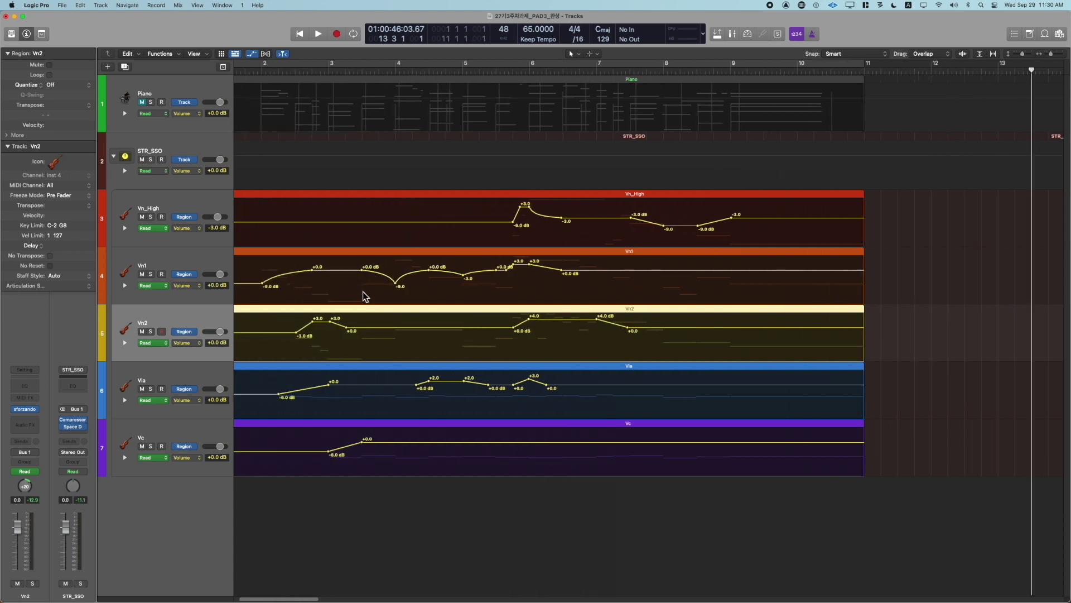
Retry pasting the selected Vn1 volume dip into Vn2, and undo the misplaced region
drag(366, 296, 430, 293)
click(363, 71)
key(super+v)
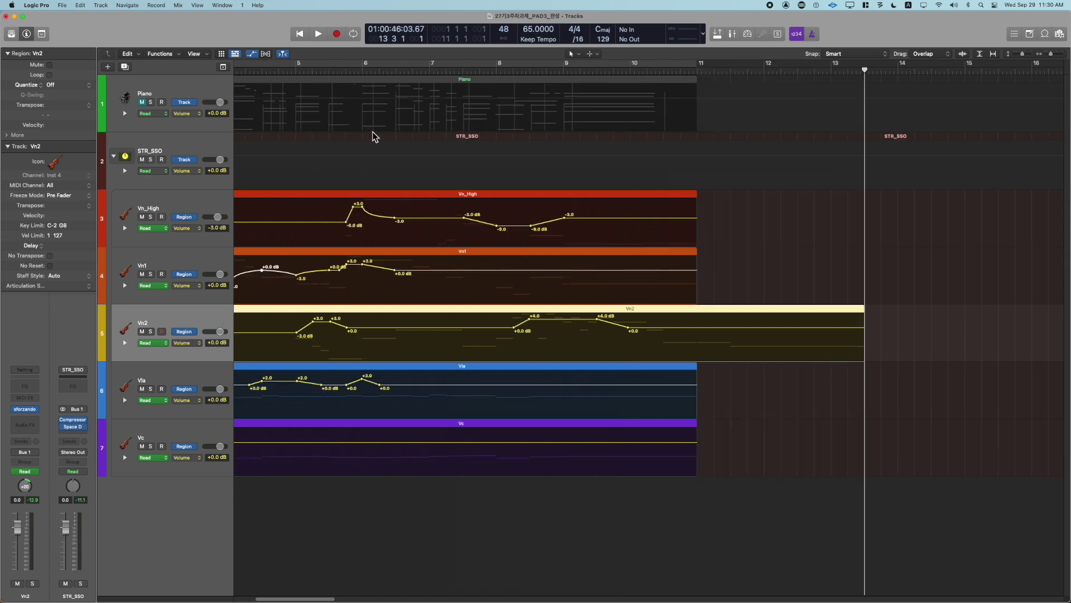
key(super+z)
scroll(433, 187, left, 5)
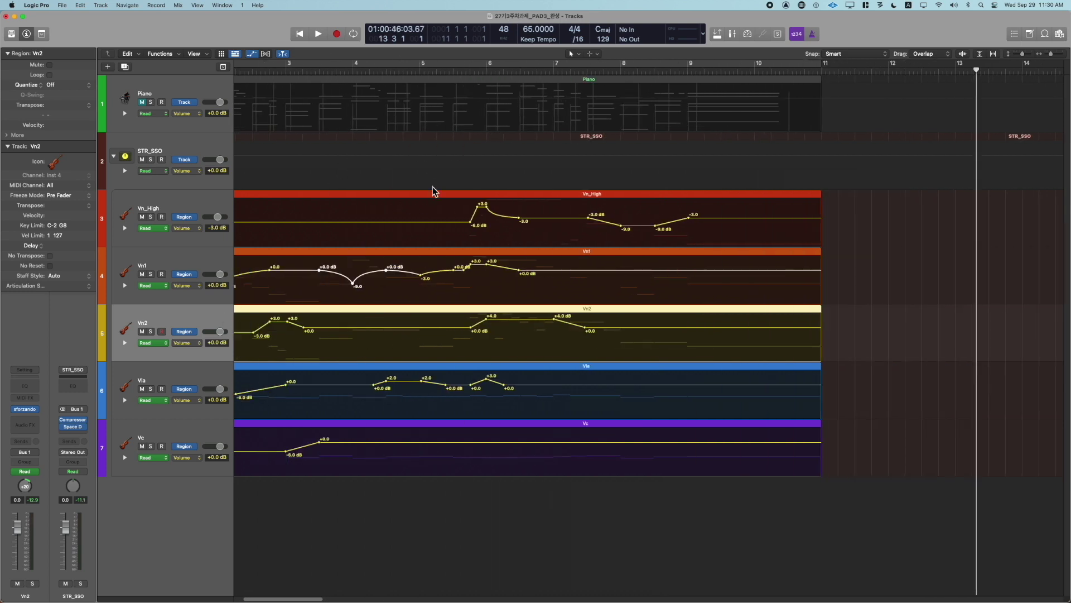
Draw a Vn2 volume dip to -9.0 dB at bar 4, with +0.0 dB points at 3 3 and 4 3 and curved sides
click(460, 254)
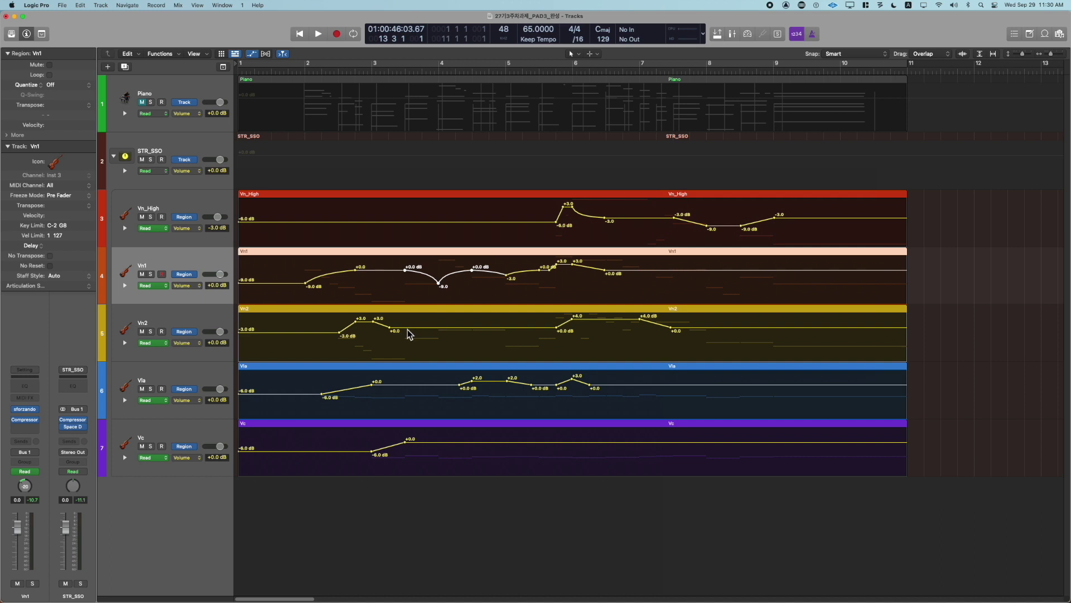
click(438, 328)
click(474, 328)
click(439, 337)
click(445, 319)
key(a)
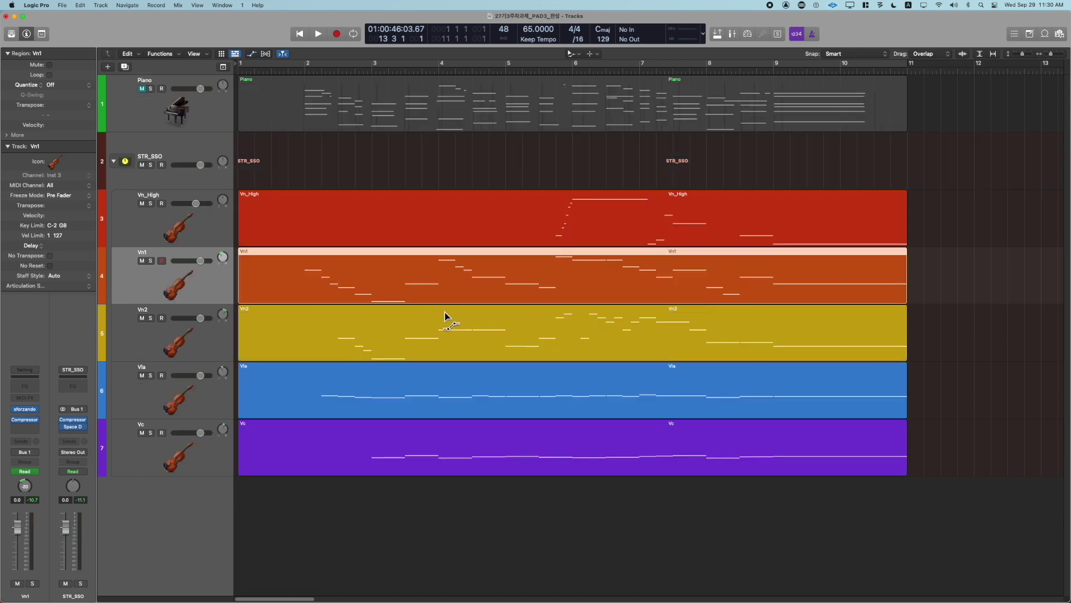
key(a)
click(441, 310)
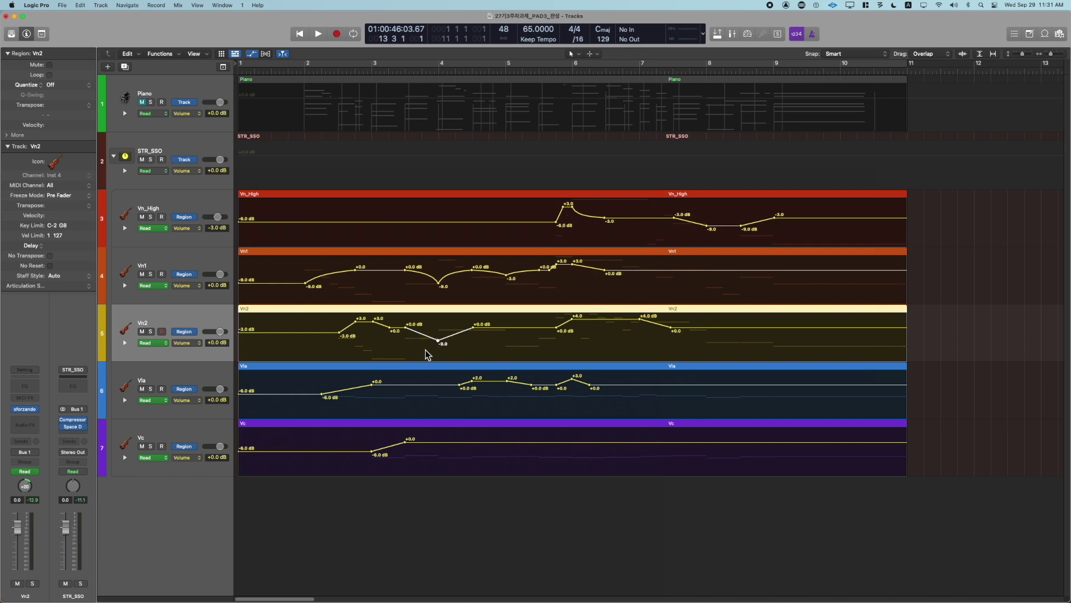
drag(428, 335, 456, 341)
right_click(455, 349)
Give Vla a curved volume dip from +0.0 dB at 3 3 to -9.0 dB at bar 4, rising to +2.0 dB at 4 3
click(436, 375)
click(437, 387)
drag(436, 400, 431, 402)
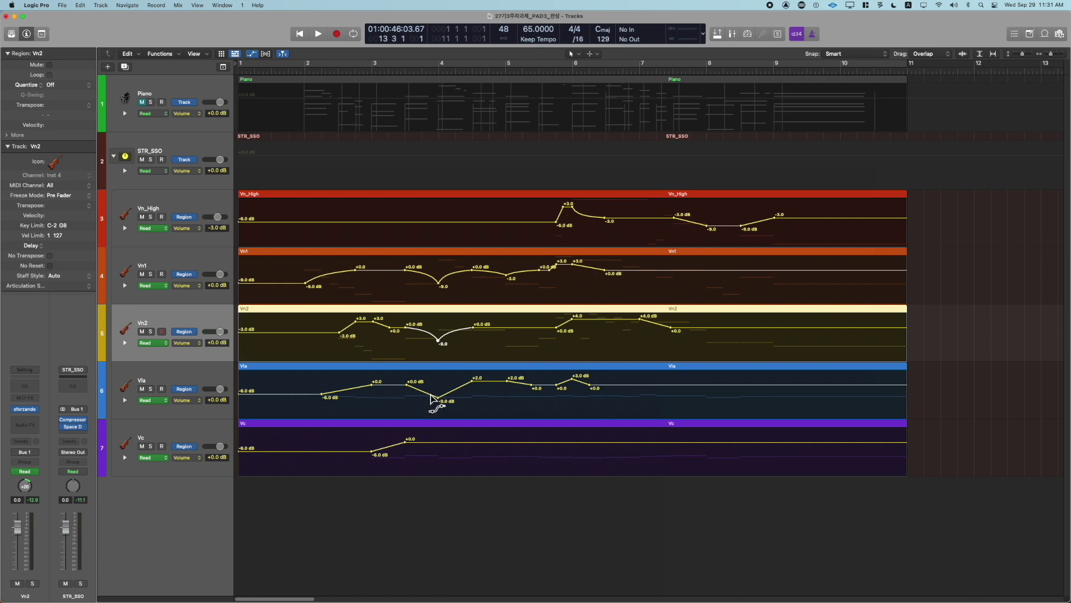
drag(431, 399, 463, 385)
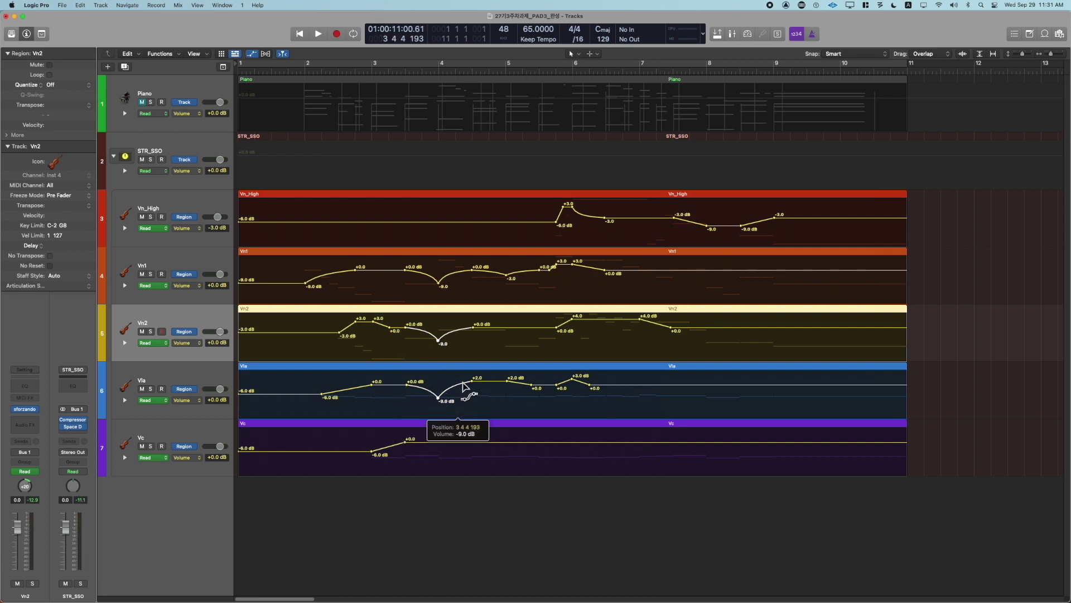
Add a Vc volume dip to -9.0 dB at bar 4, returning to +0.0 dB at 4 3, and curve both sides
click(440, 443)
click(473, 443)
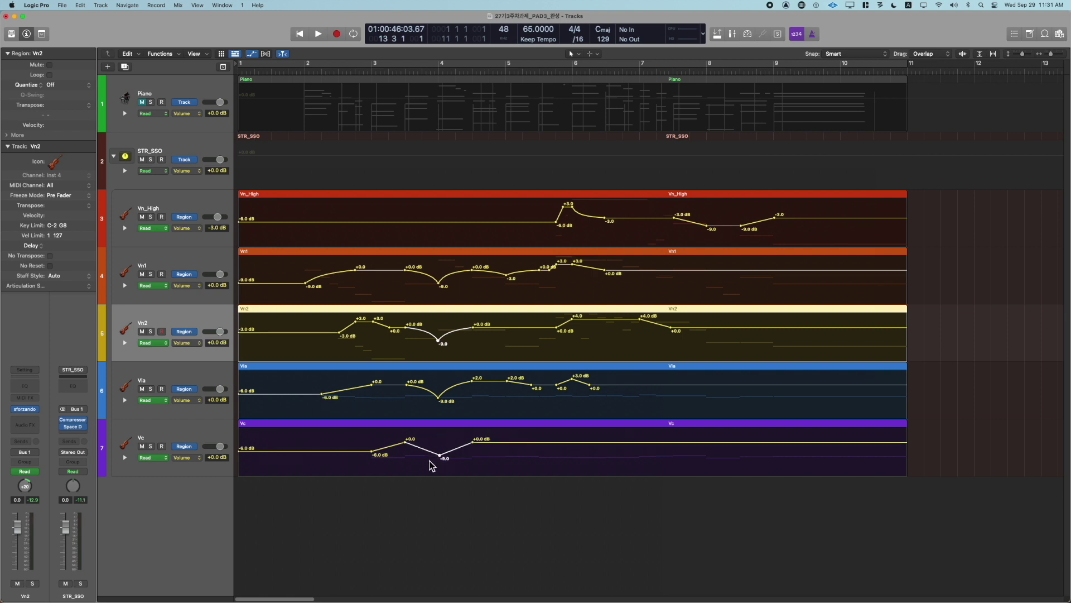
drag(429, 452, 459, 446)
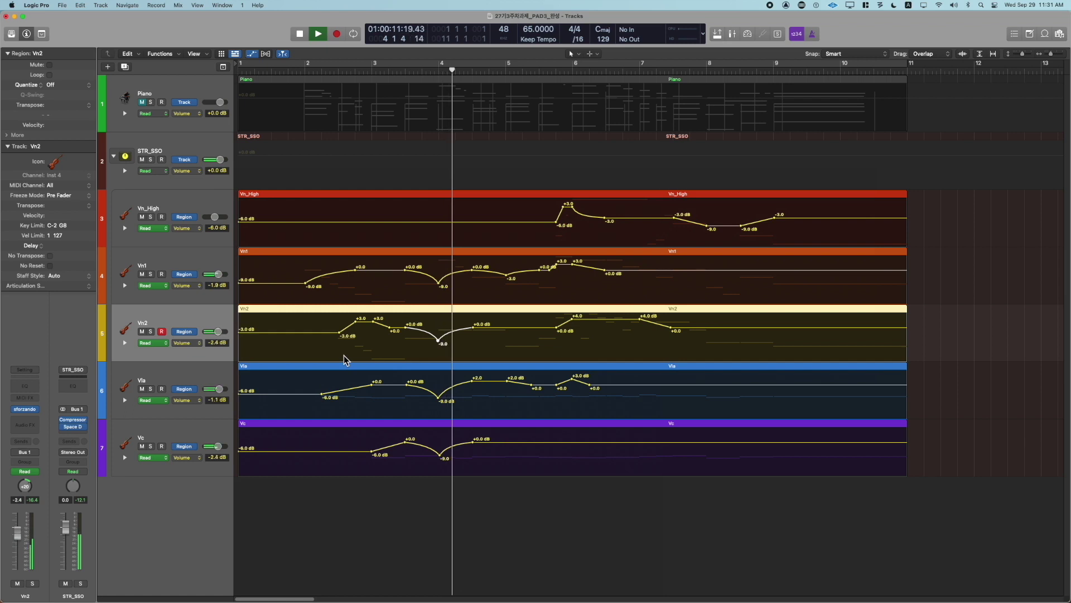
During playback, reduce the early Vn2 swell to a single +3.0 dB peak at bar 3 and curve both its sides
key(comma)
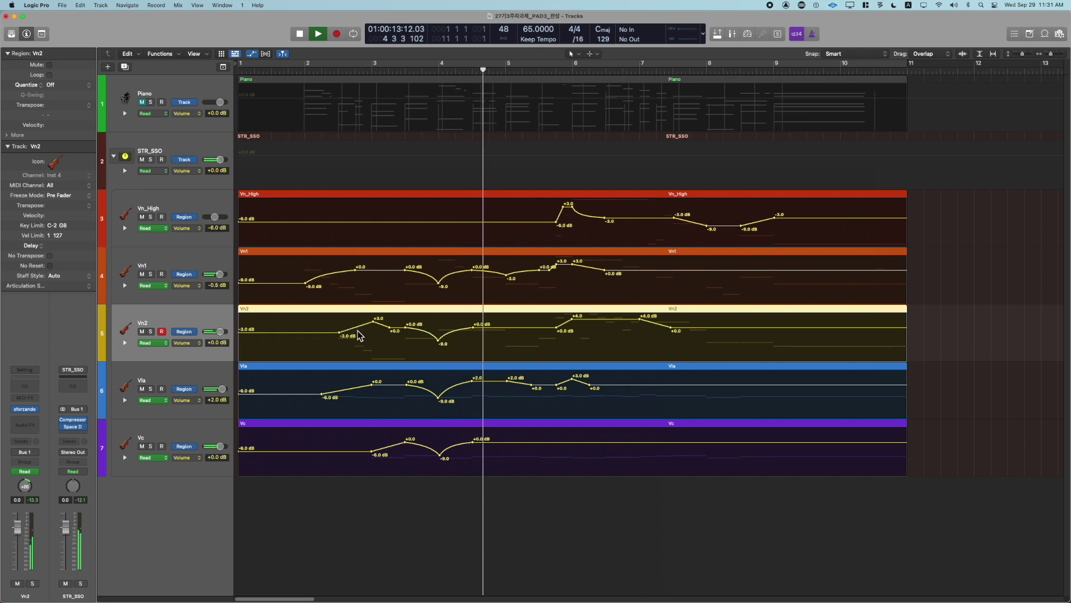
drag(357, 333, 385, 327)
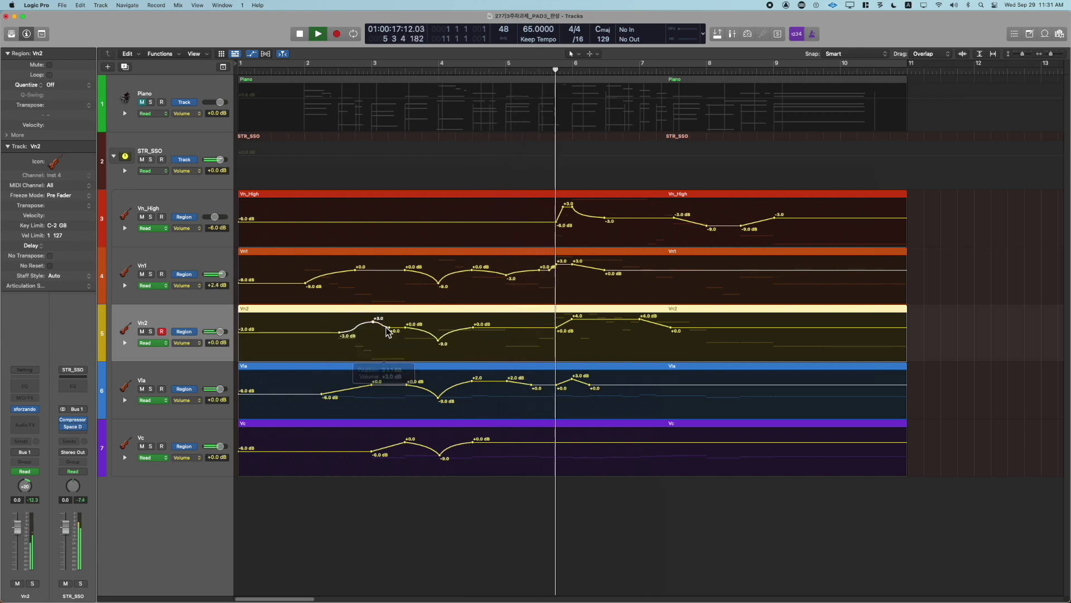
Remove the Vla volume point at bar 3, curve the rise to +0.0 dB at 3 3, and lower the opening level to -9.0 dB
click(395, 343)
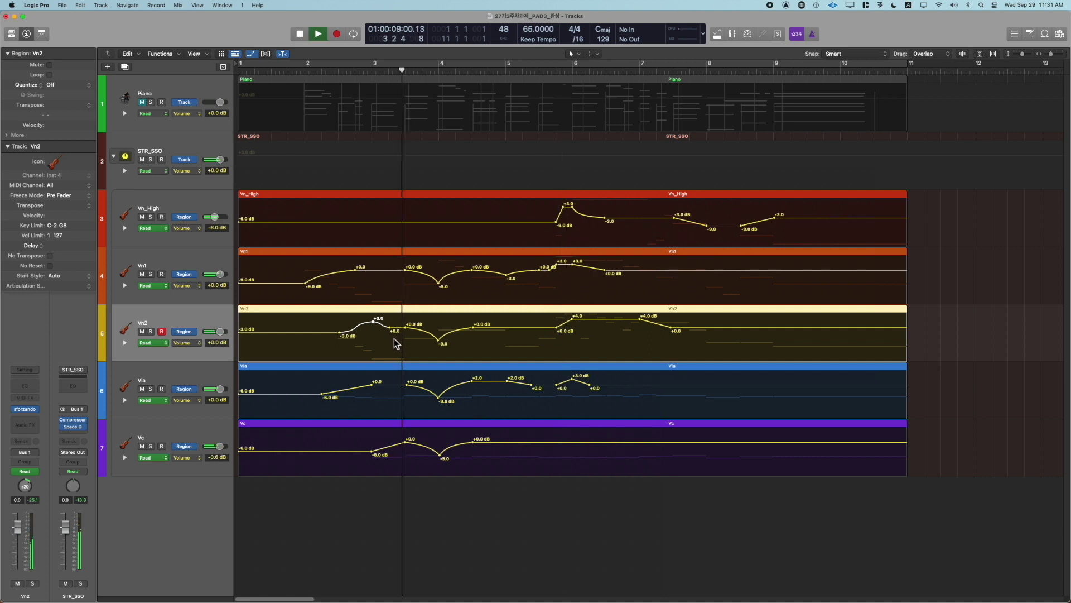
double_click(372, 386)
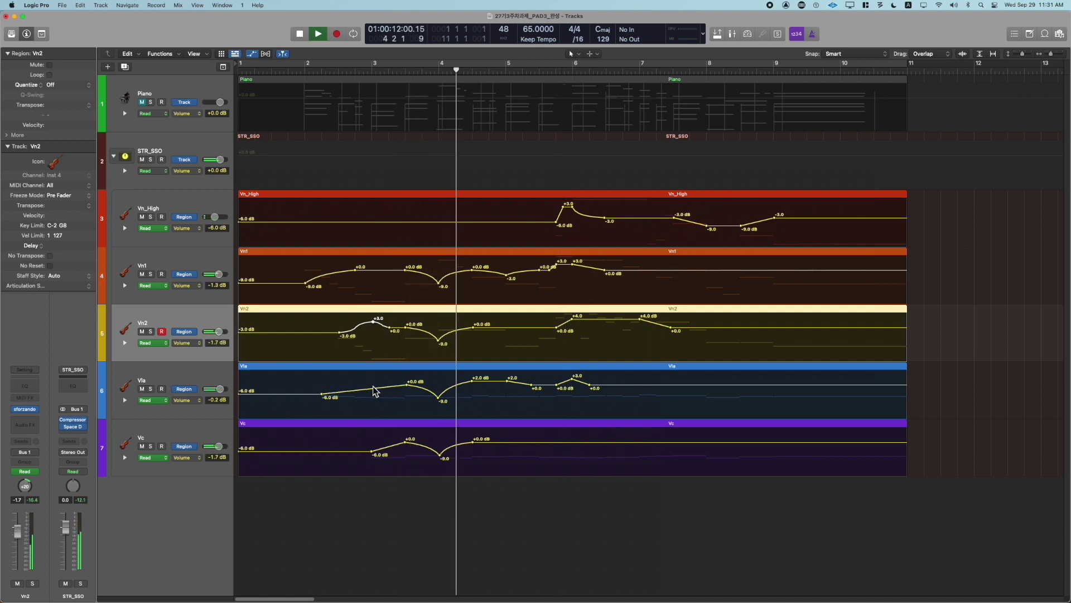
drag(375, 387, 372, 379)
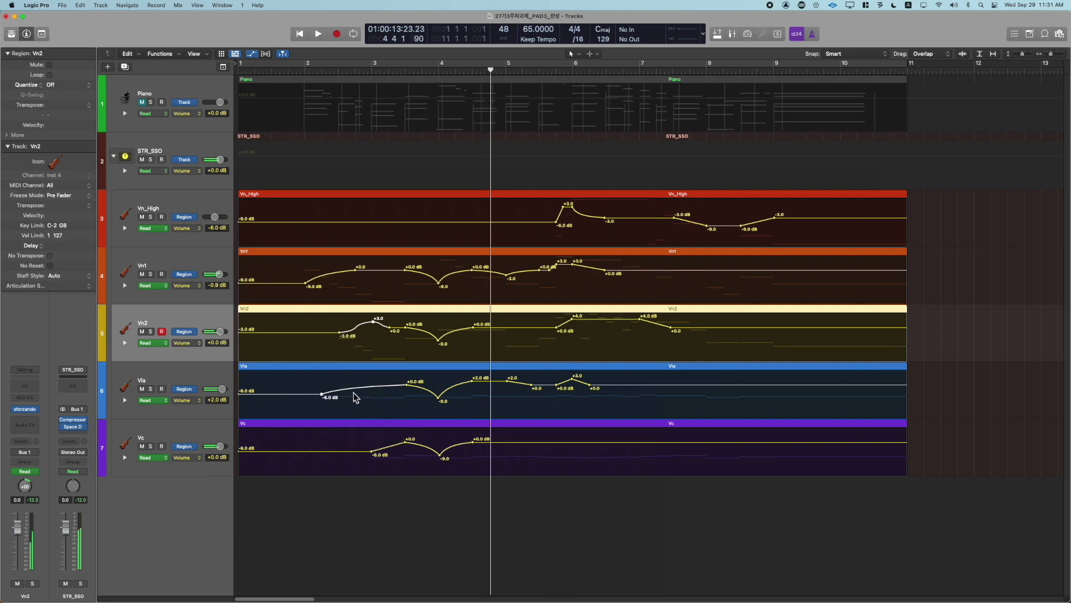
key(space)
key(space)
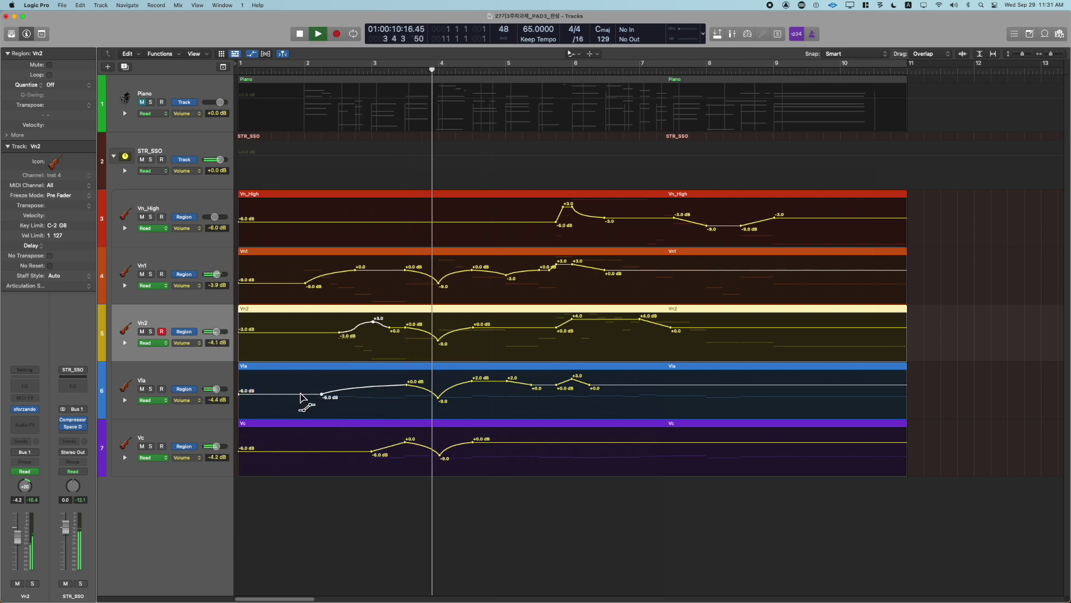
drag(301, 392, 301, 396)
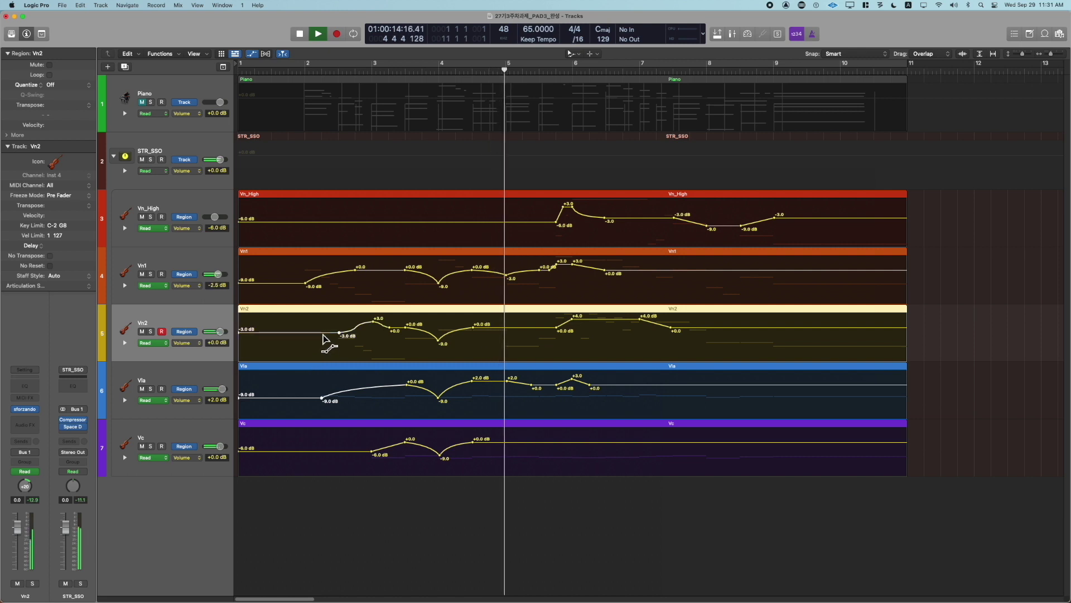
Lower the opening Vn2 volume level before the early swell to -6.0 dB
drag(323, 343, 314, 356)
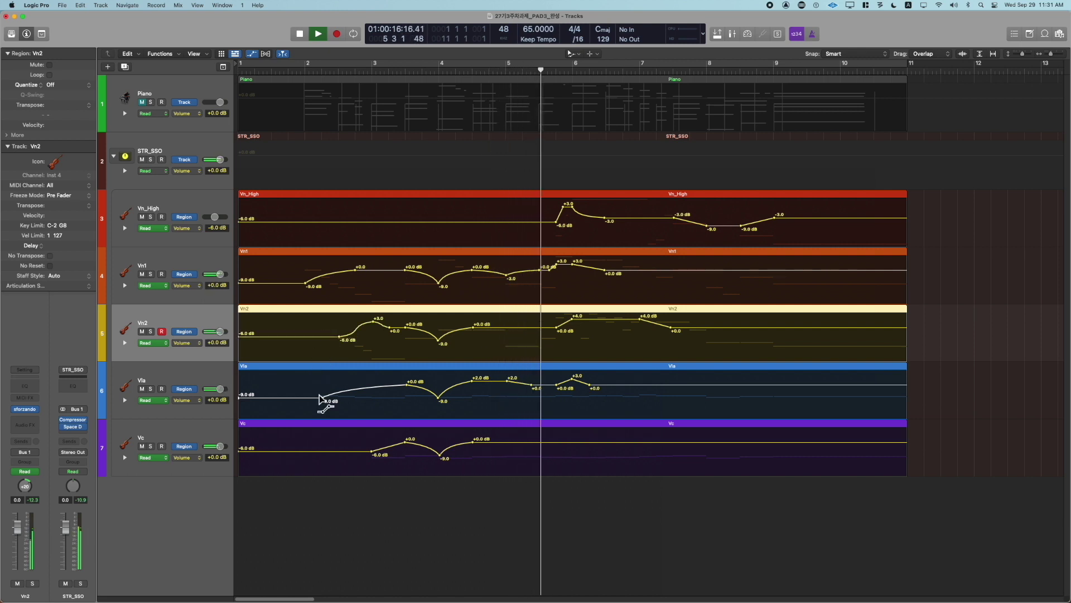
key(comma)
key(comma)
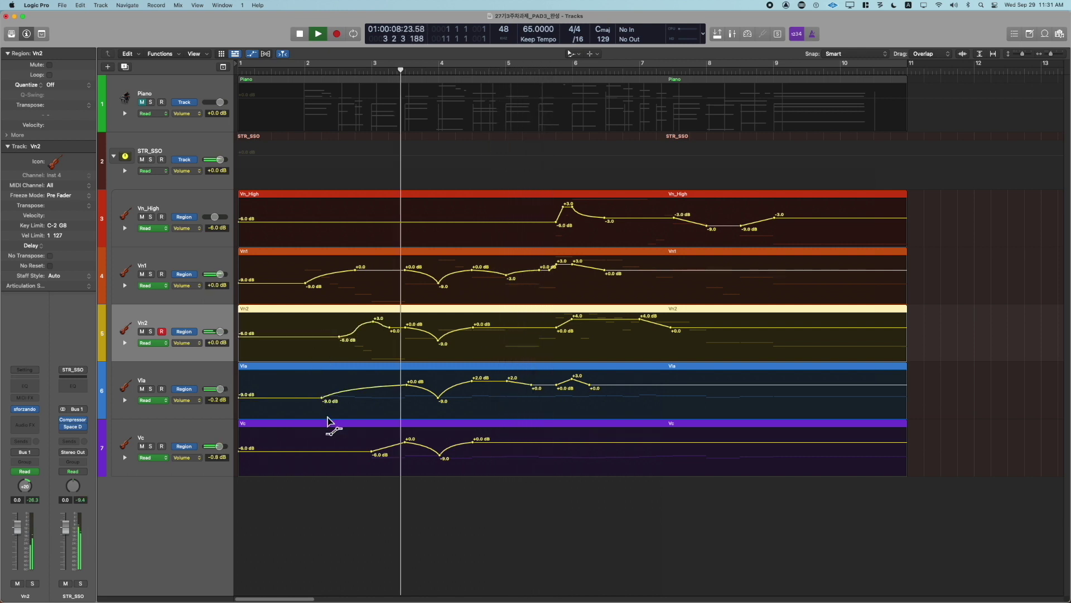
Lower the opening Vc volume level to -9.0 dB and curve the rise from bar 3 to +0.0 dB at 3 3
drag(336, 452, 389, 437)
key(space)
key(space)
right_click(413, 457)
click(423, 462)
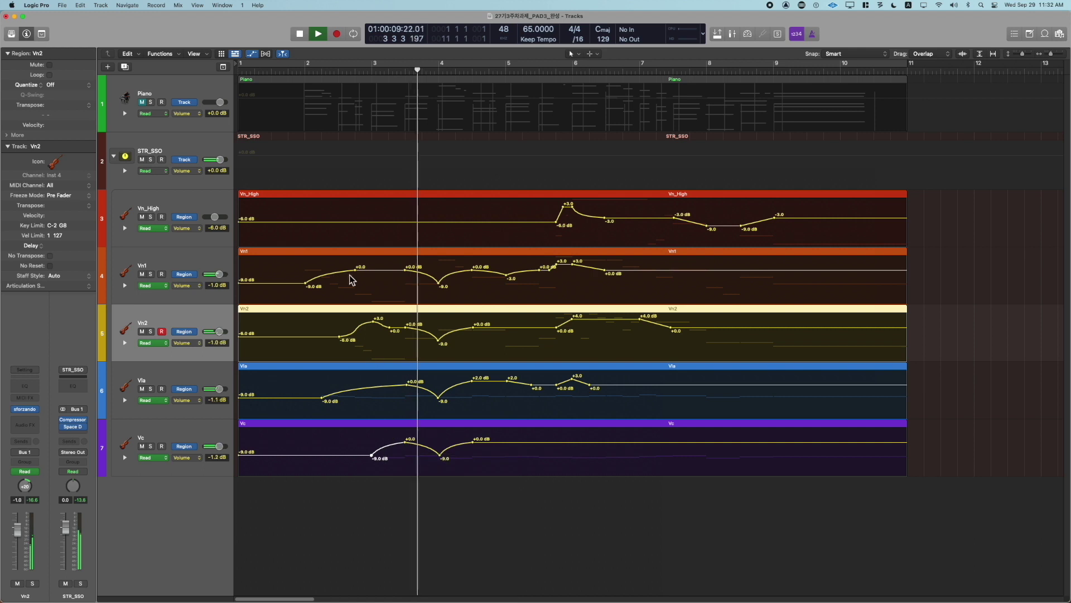
Play back from bar 2 and add a Vn2 volume dip to -3.0 dB at bar 5, back to +0.0 dB at 5 3, with a curved descent
key(space)
click(305, 72)
key(space)
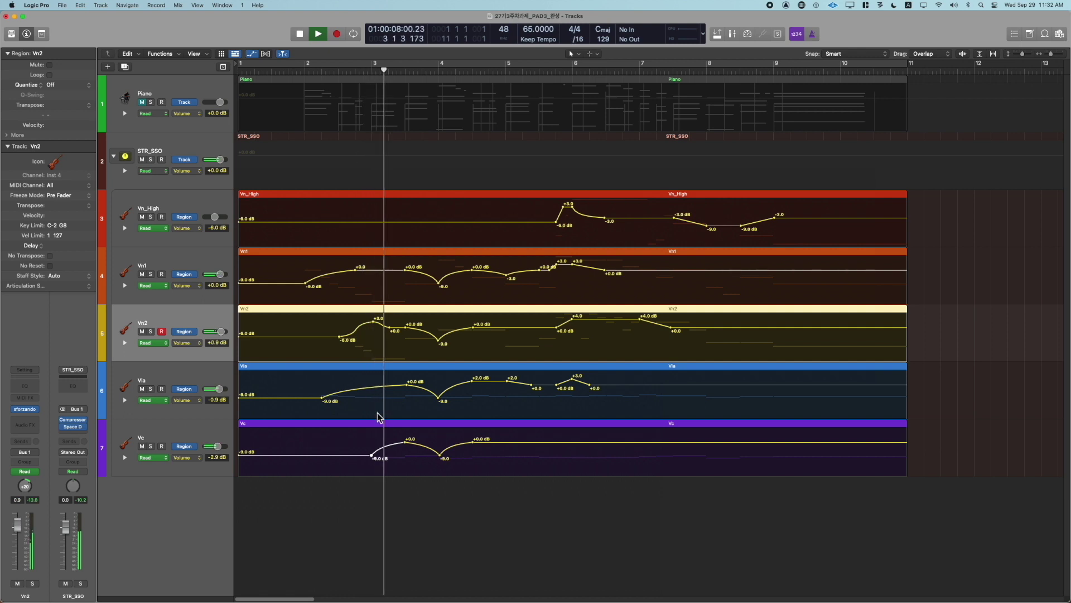
key(space)
key(space)
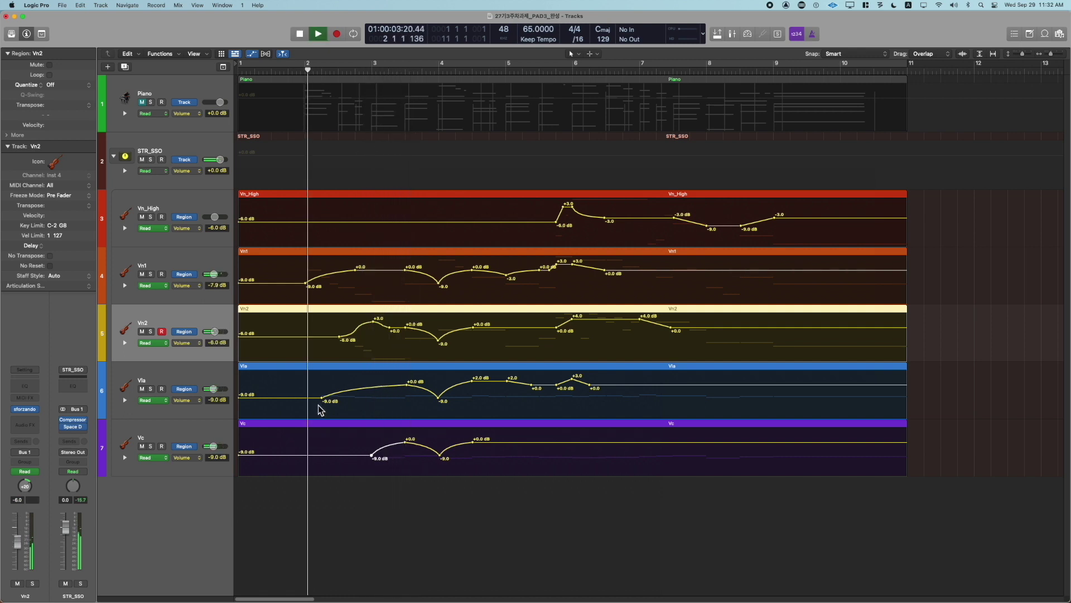
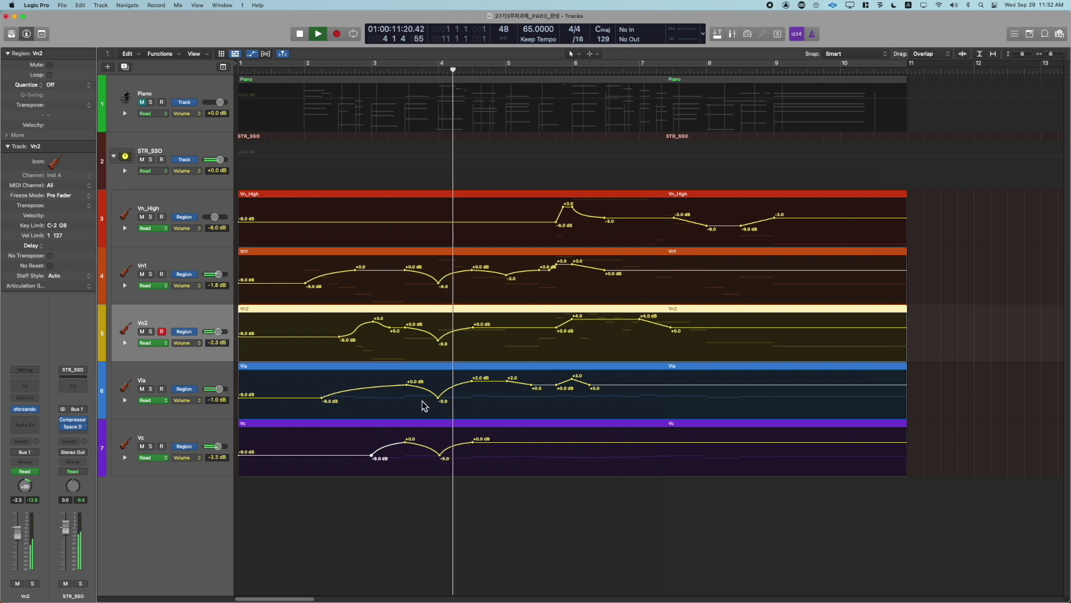
click(505, 340)
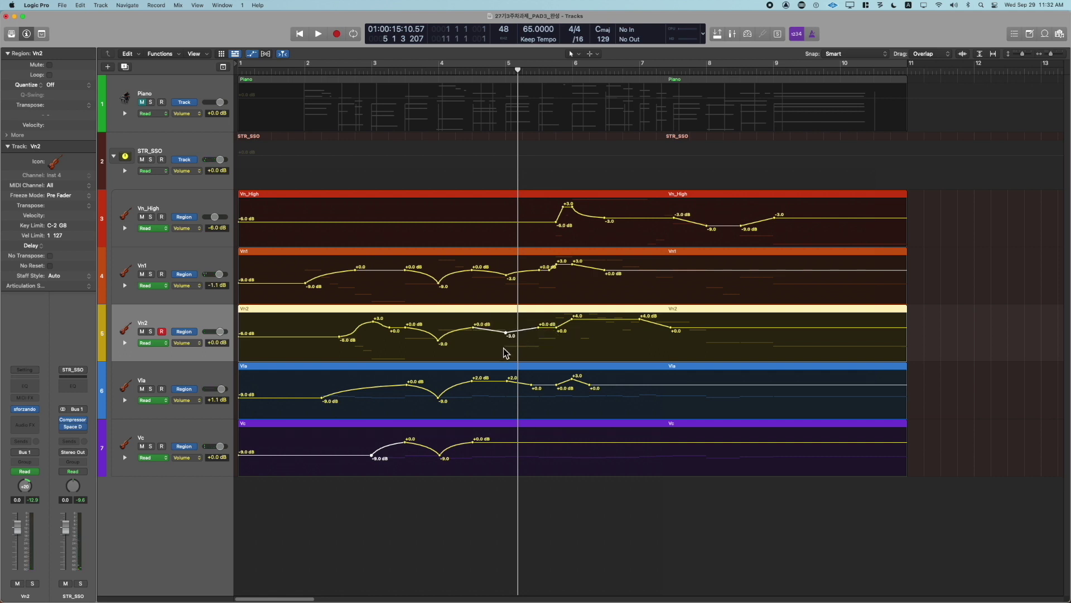
drag(498, 337, 498, 331)
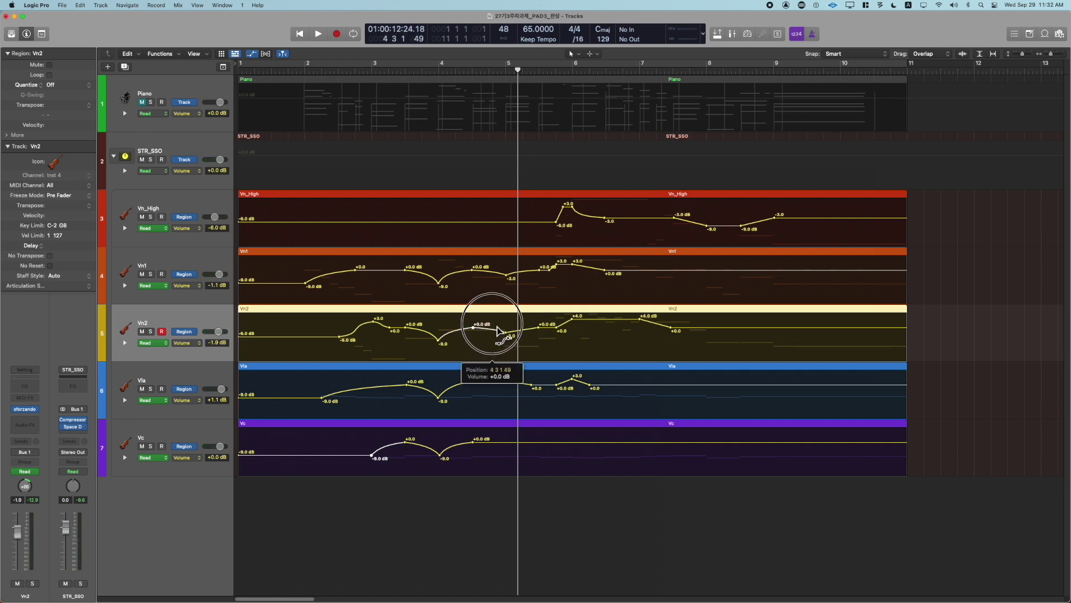
During playback, lower the Vla volume point at bar 5 to +0.0 dB and curve the descent from 4 3
key(space)
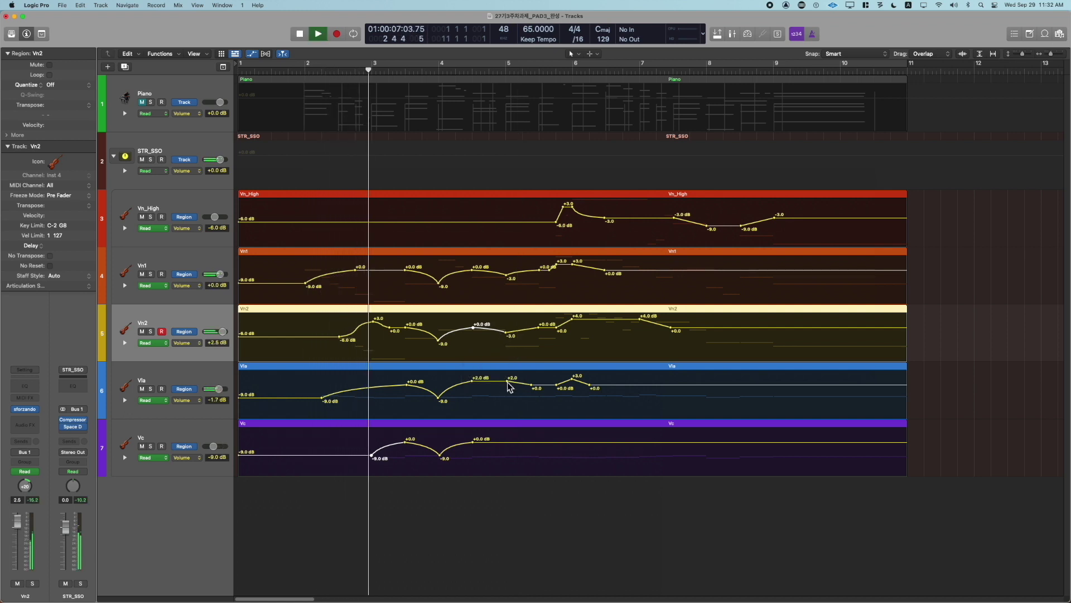
drag(508, 381, 508, 386)
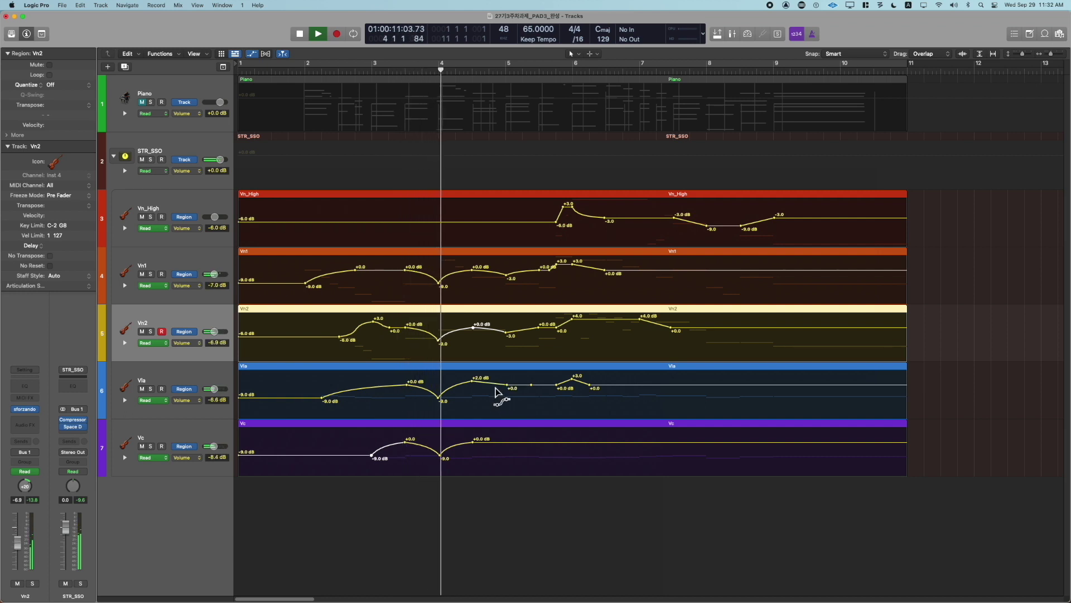
drag(496, 384, 497, 378)
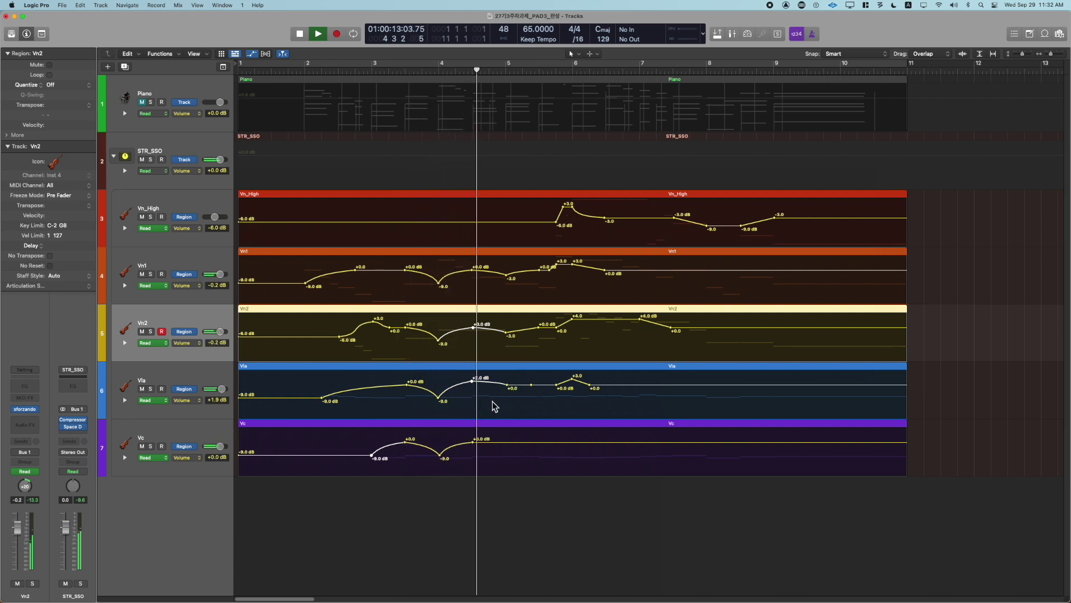
Add a Vc volume dip to -3.0 dB at bar 5, returning to +0.0 dB at 5 3, with a curved descent
click(508, 442)
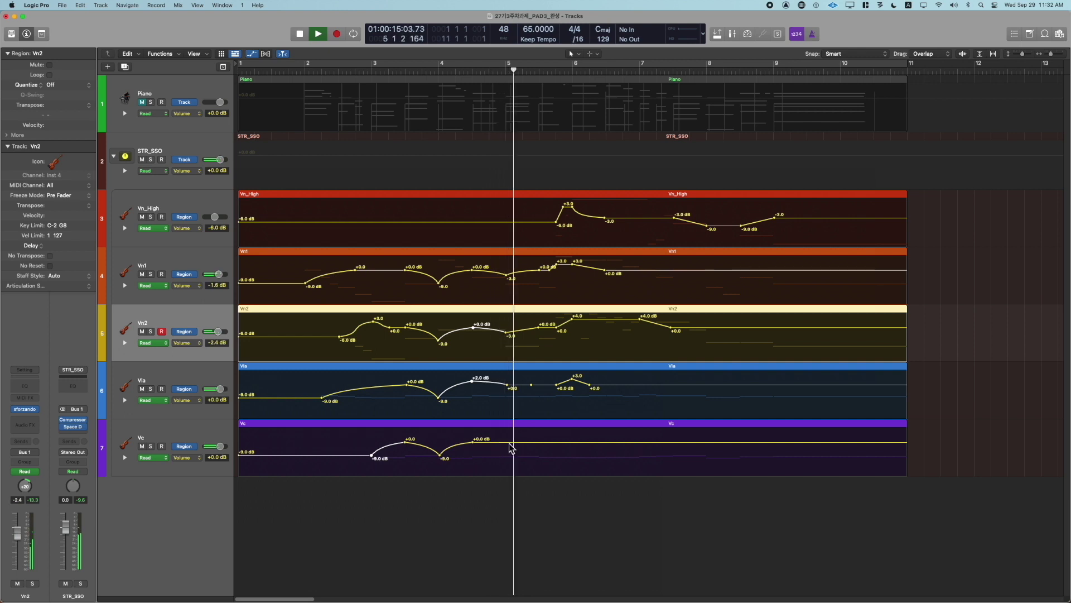
click(541, 441)
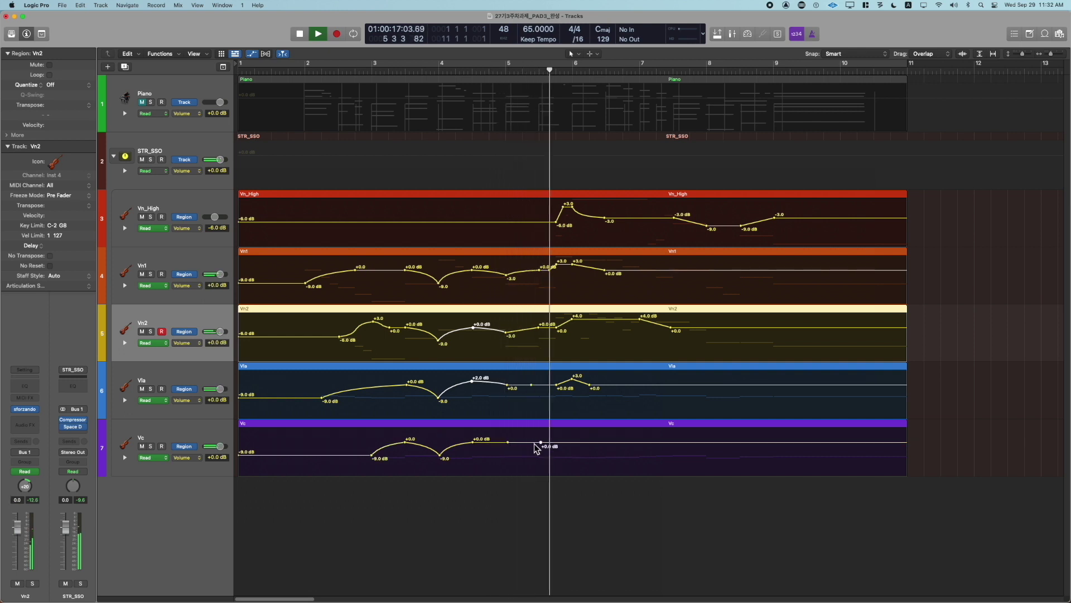
drag(514, 446, 492, 439)
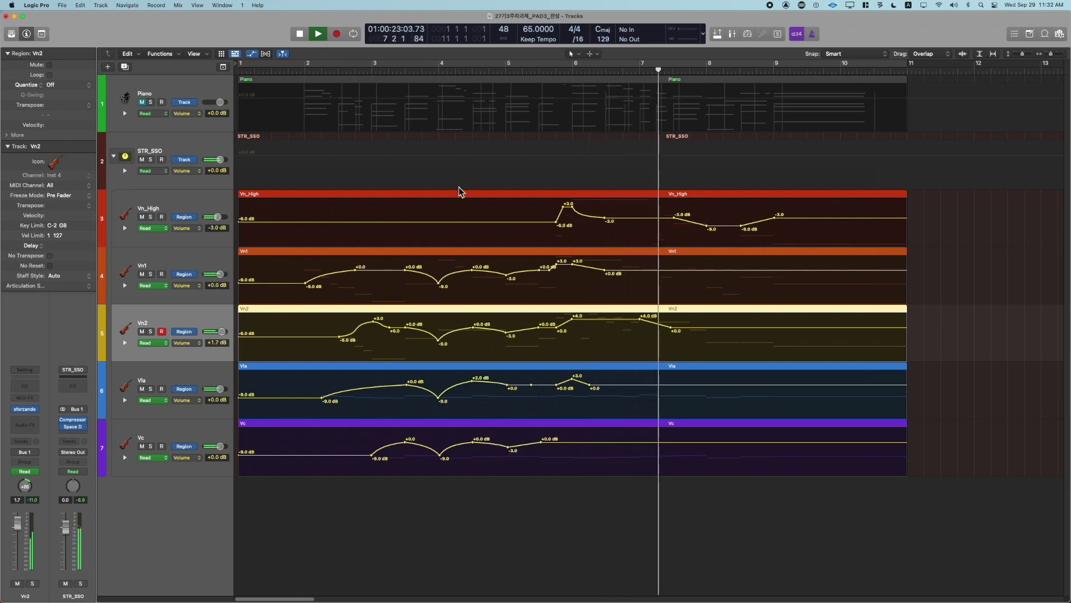
Replay from bar 2 and set the opening Vn2 volume level before the early swell to -3.0 dB
click(299, 67)
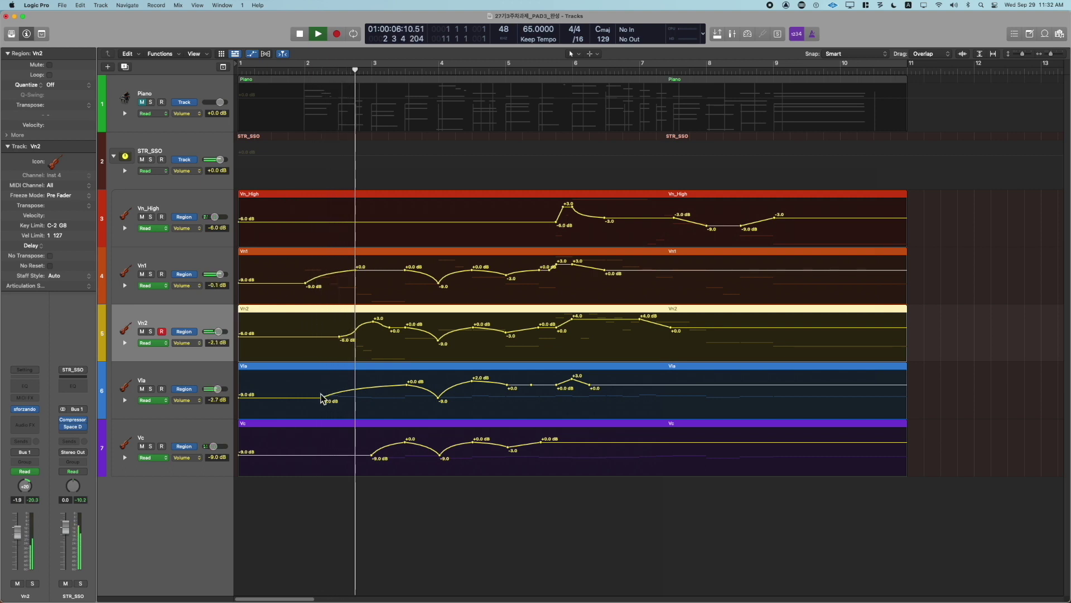
drag(327, 337, 330, 340)
key(comma)
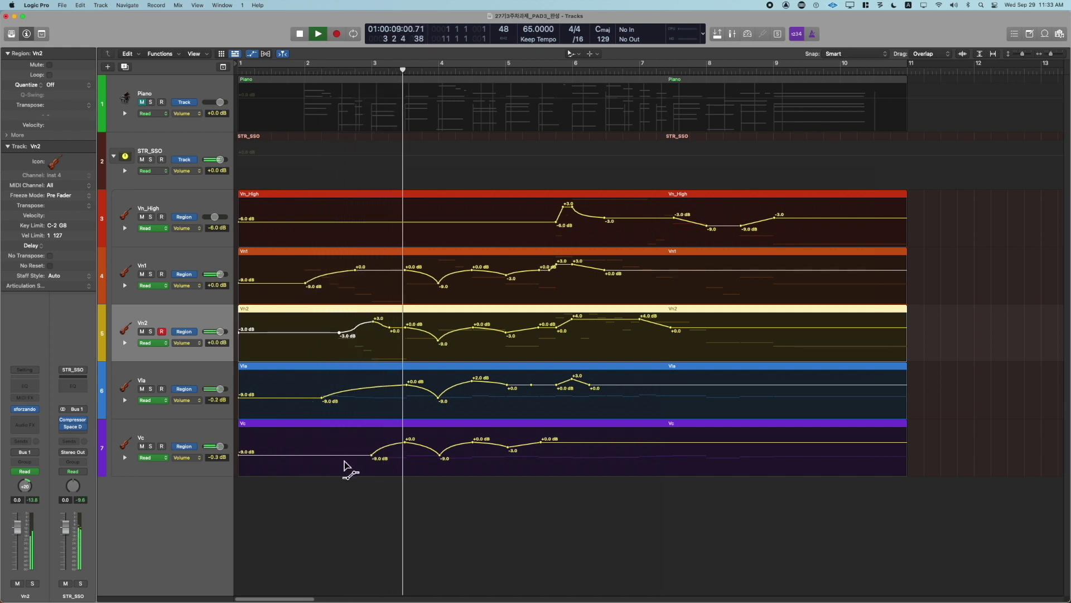
Set the opening Vc volume level to -6.0 dB while replaying, and deselect the regions
drag(343, 456, 343, 452)
key(space)
key(space)
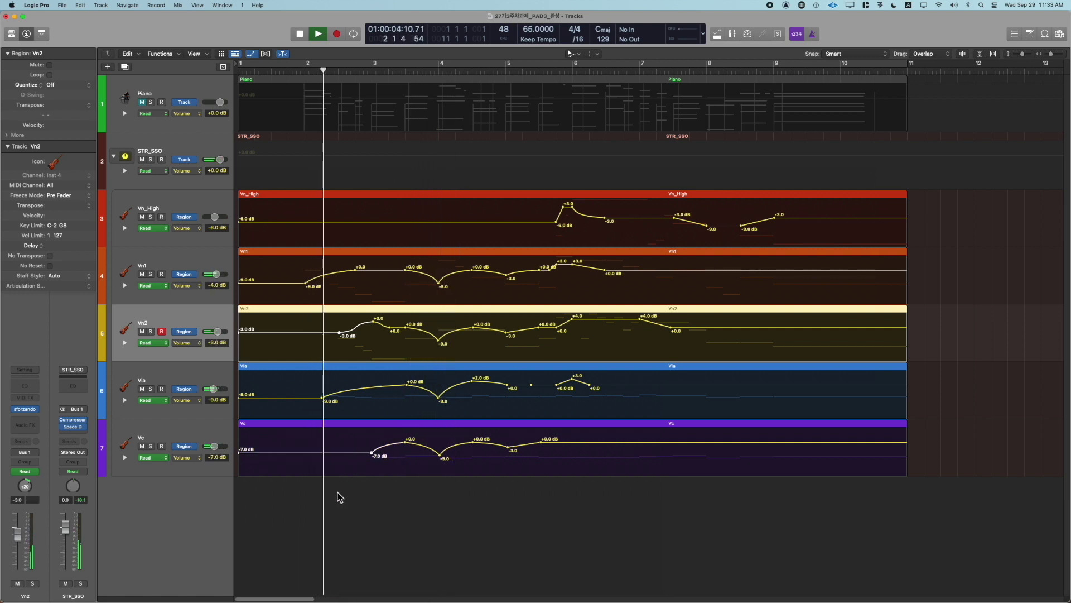
key(super+z)
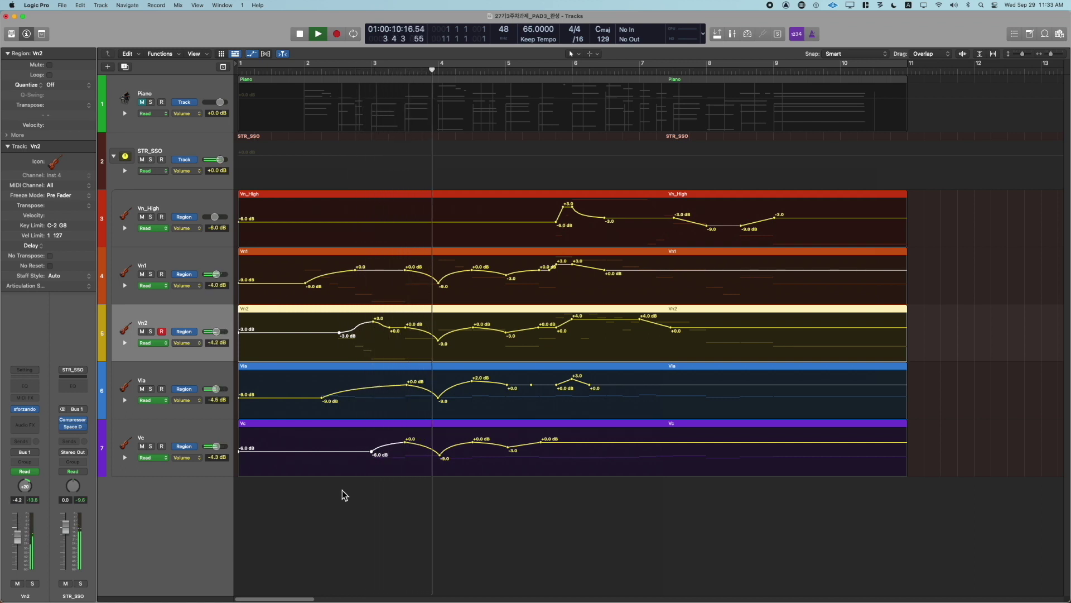
click(342, 490)
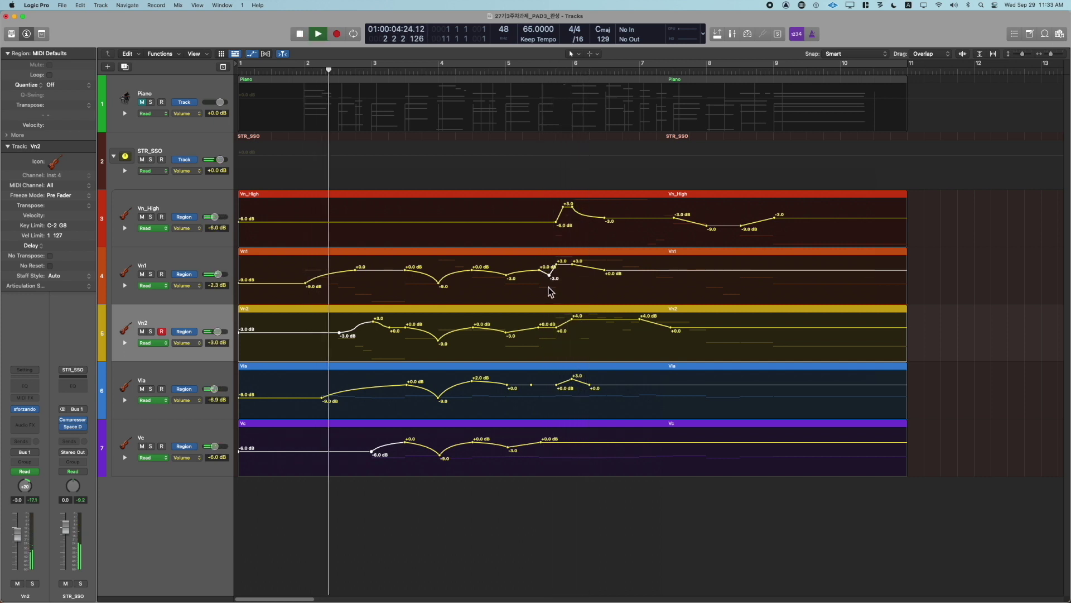
Reshape Vn1 just before bar 6 into a -3.0 dB dip followed by a single +3.0 dB peak, with curved sides
drag(557, 262, 581, 265)
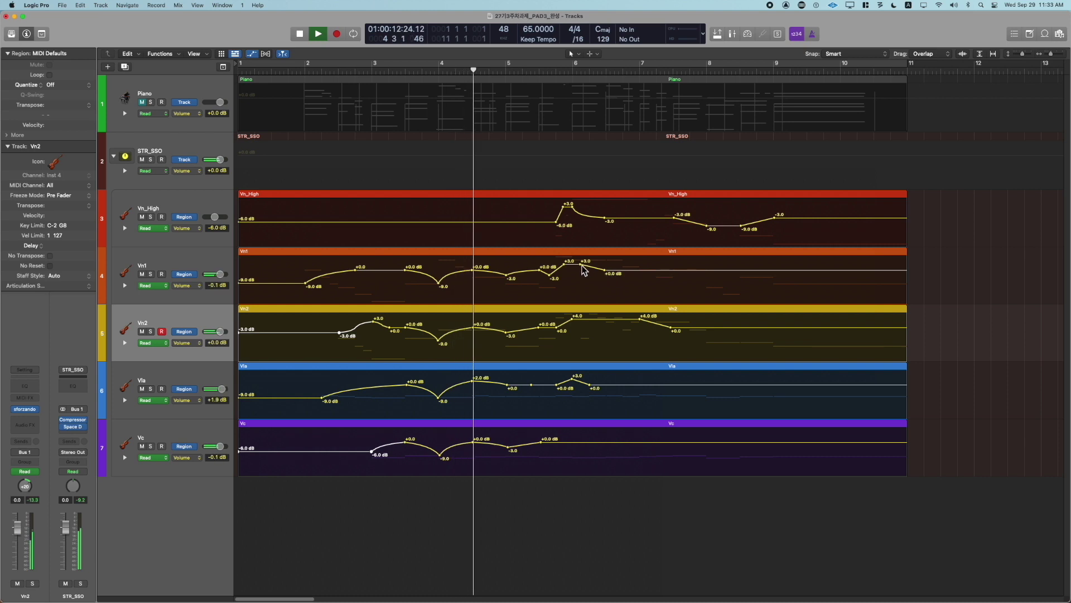
drag(583, 267, 555, 285)
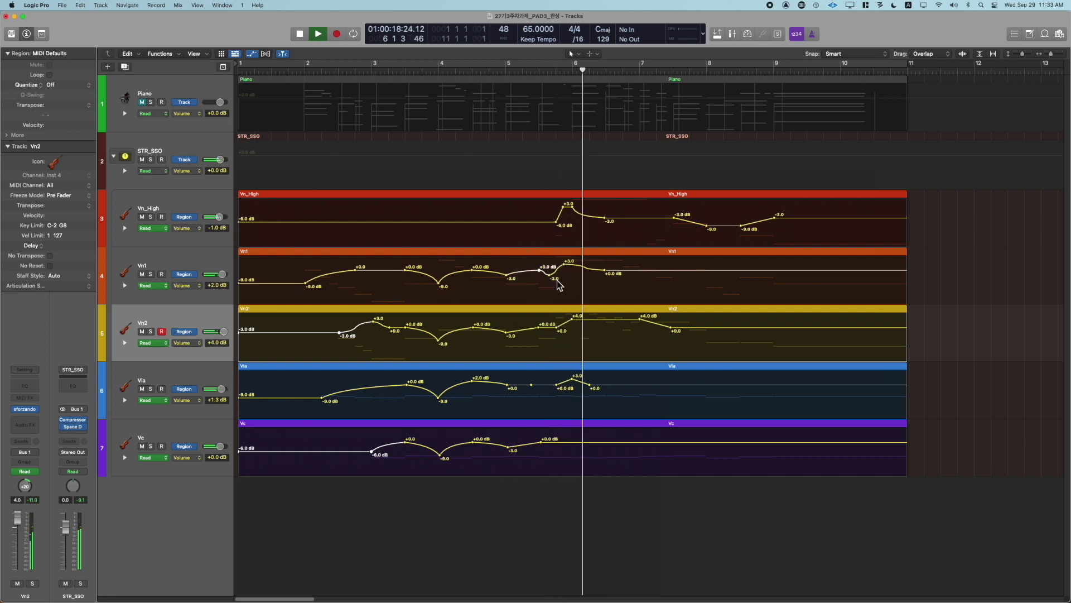
key(space)
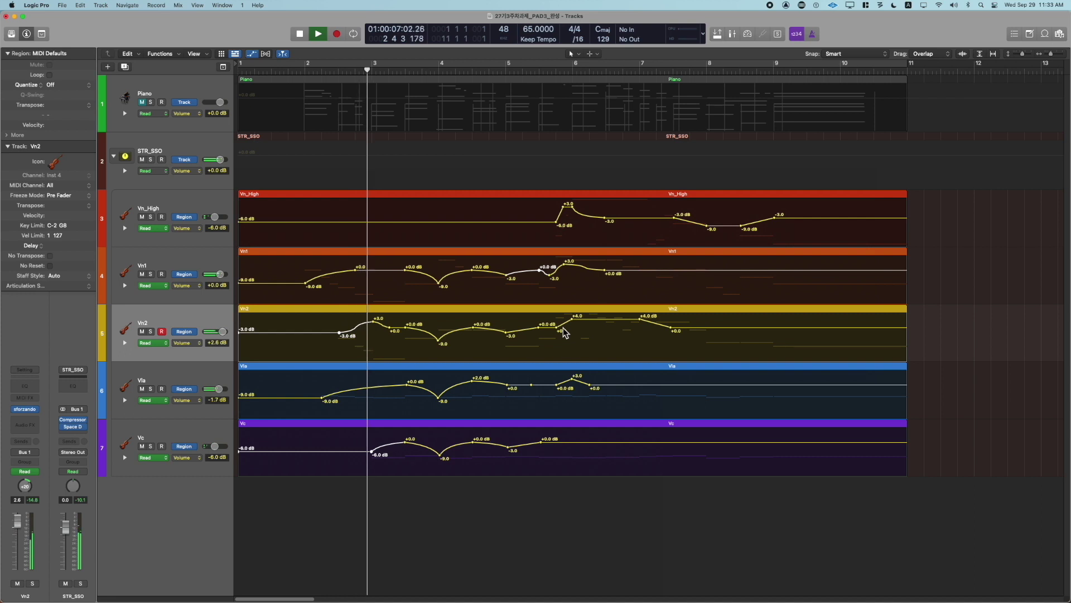
Add a Vn2 volume dip to +0.0 dB just after bar 6, rising in a curve to +4.0 dB at 6 3
drag(572, 319, 573, 319)
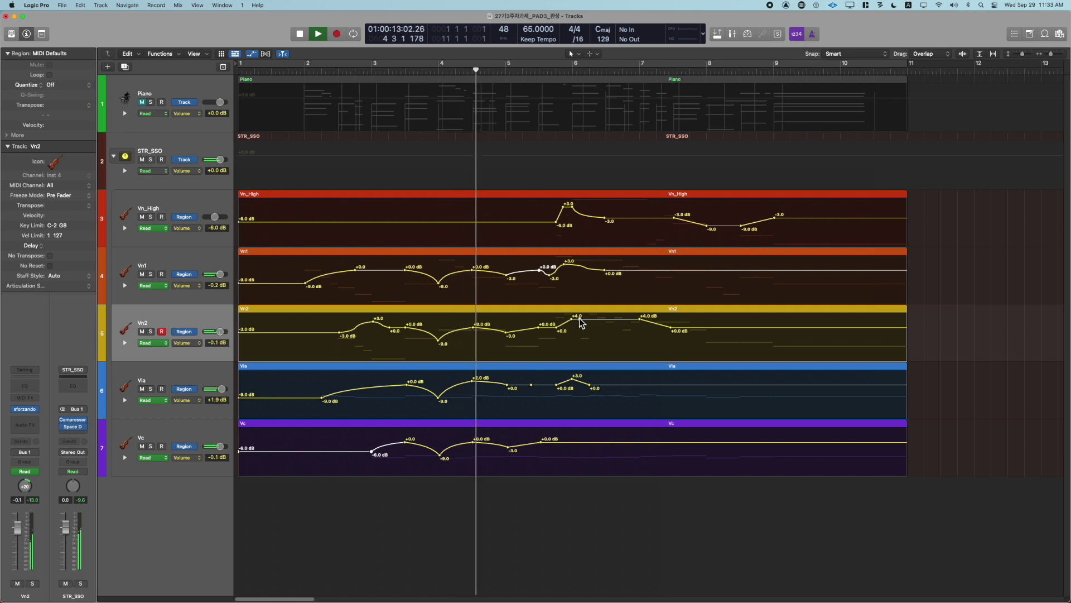
click(607, 319)
click(580, 320)
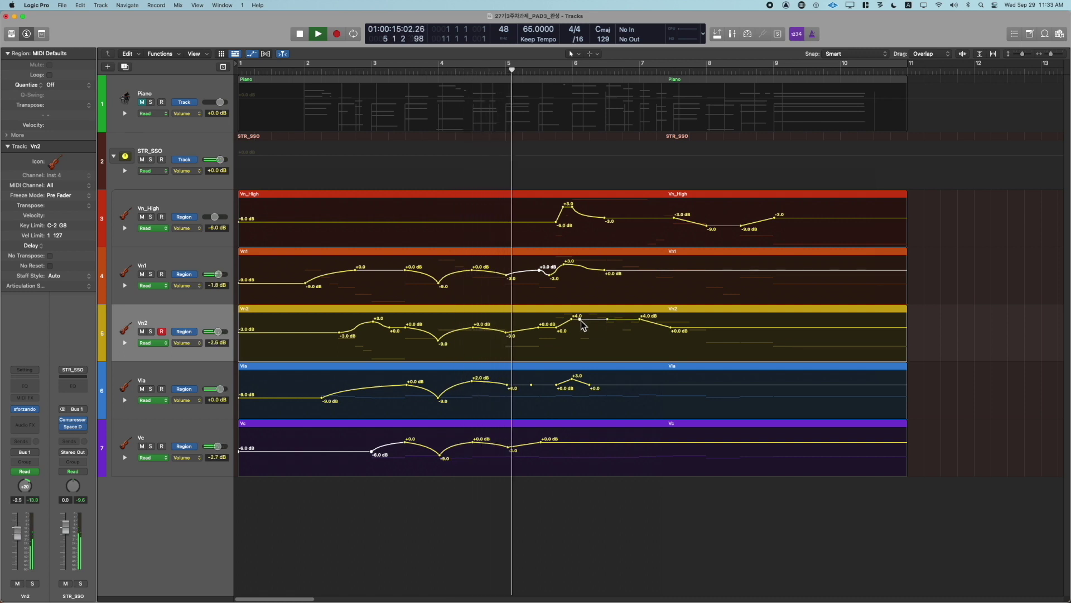
drag(581, 320, 581, 346)
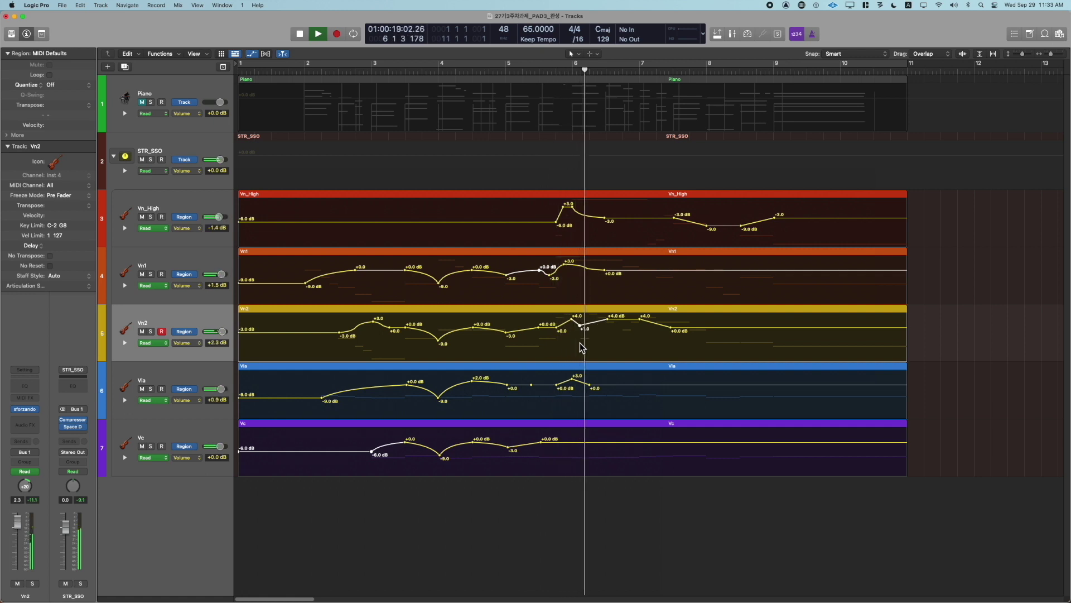
drag(592, 324, 592, 313)
Restart playback, remove the Vn2 +4.0 dB point at bar 7, and curve the fall from 6 3 to +0.0 dB at 7 3
key(space)
key(space)
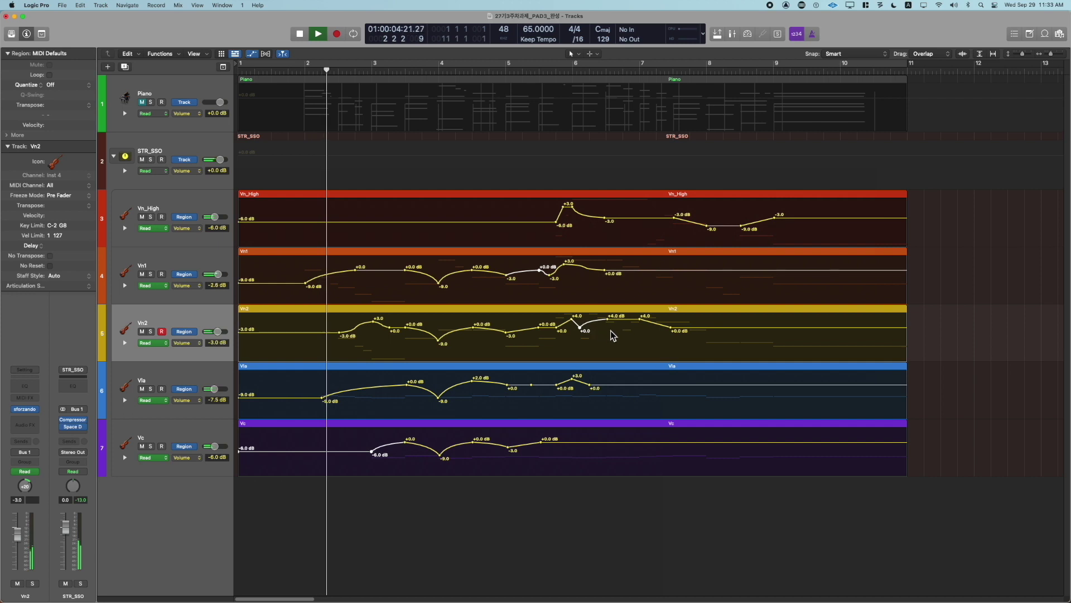
click(640, 319)
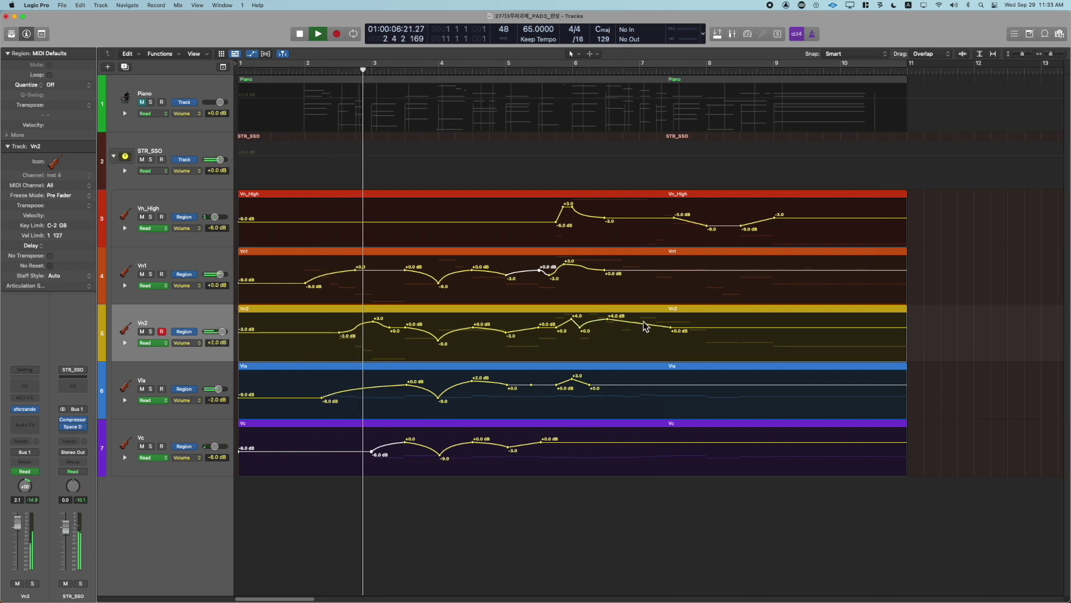
mouse_move(641, 323)
mouse_down()
mouse_move(654, 327)
mouse_move(648, 337)
mouse_up()
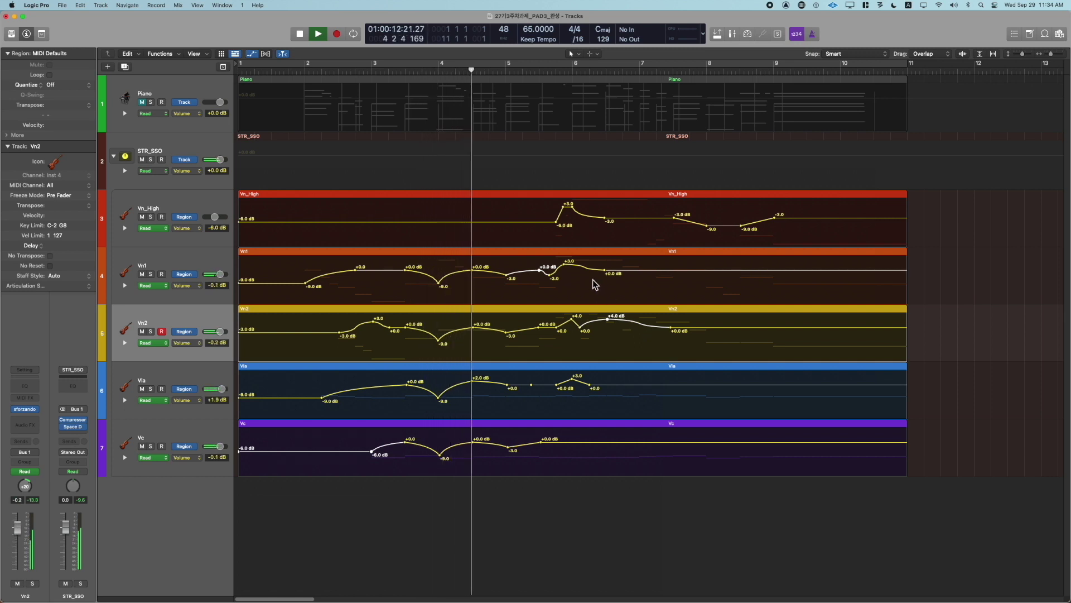
Move Vn1's +0.0 dB point after the peak to 6 2, and give Vn_High a curved rise to a single +3.0 dB peak at bar 6
drag(605, 270, 589, 271)
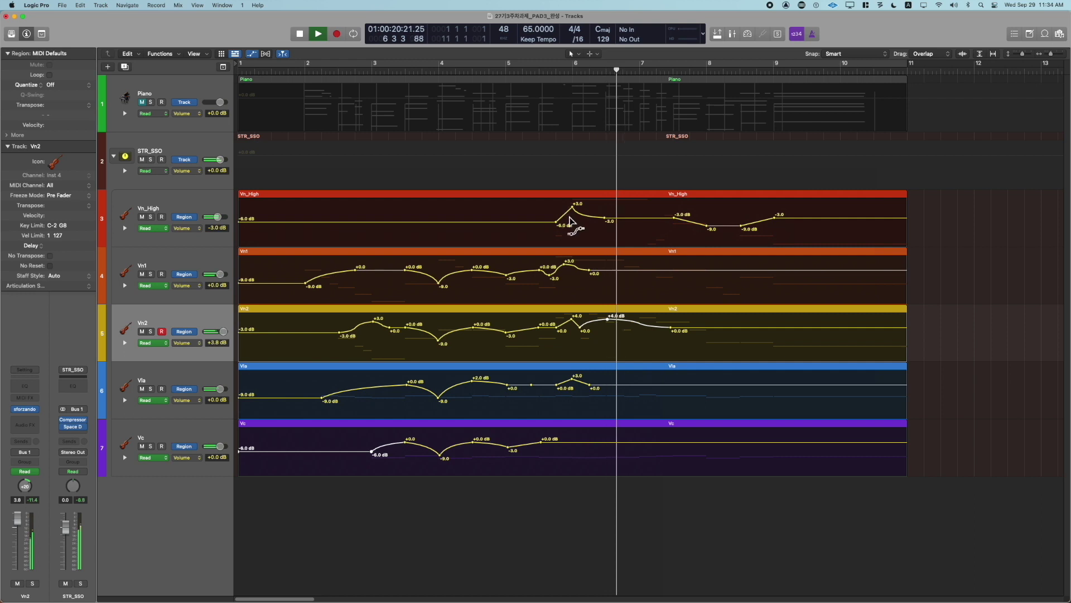
drag(565, 212, 570, 208)
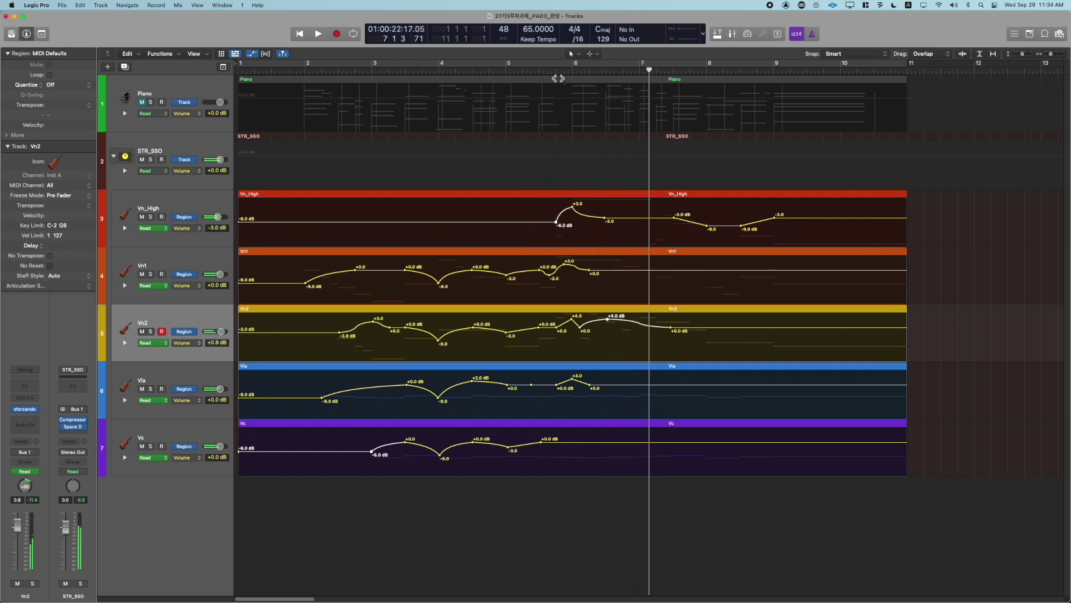
Replay the passage around bar 6 and pull Vn_High's -3.0 dB point after the peak back to just after bar 6
key(space)
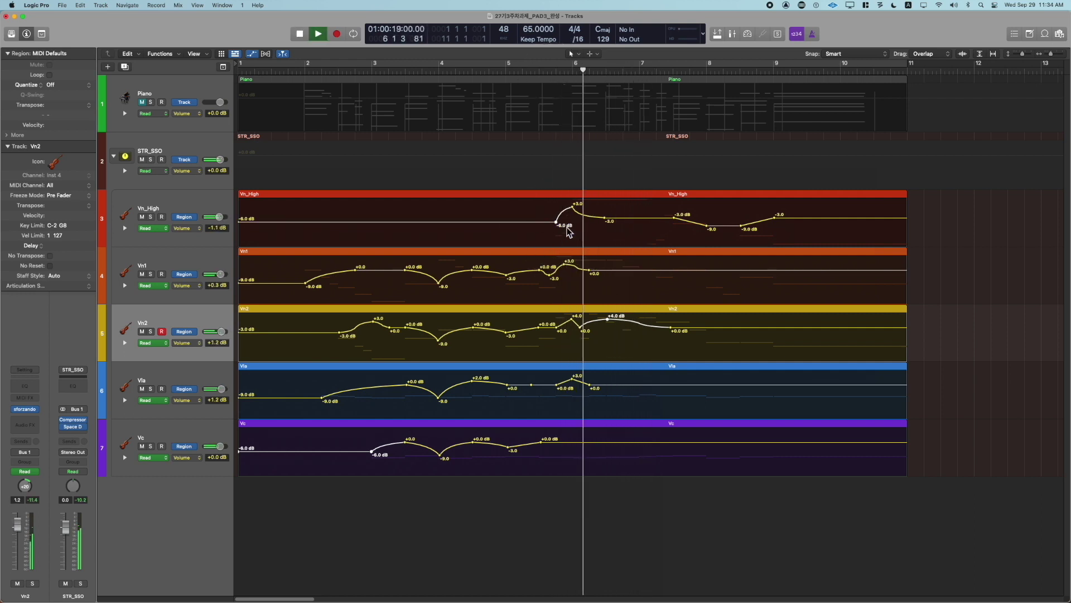
key(space)
key(space)
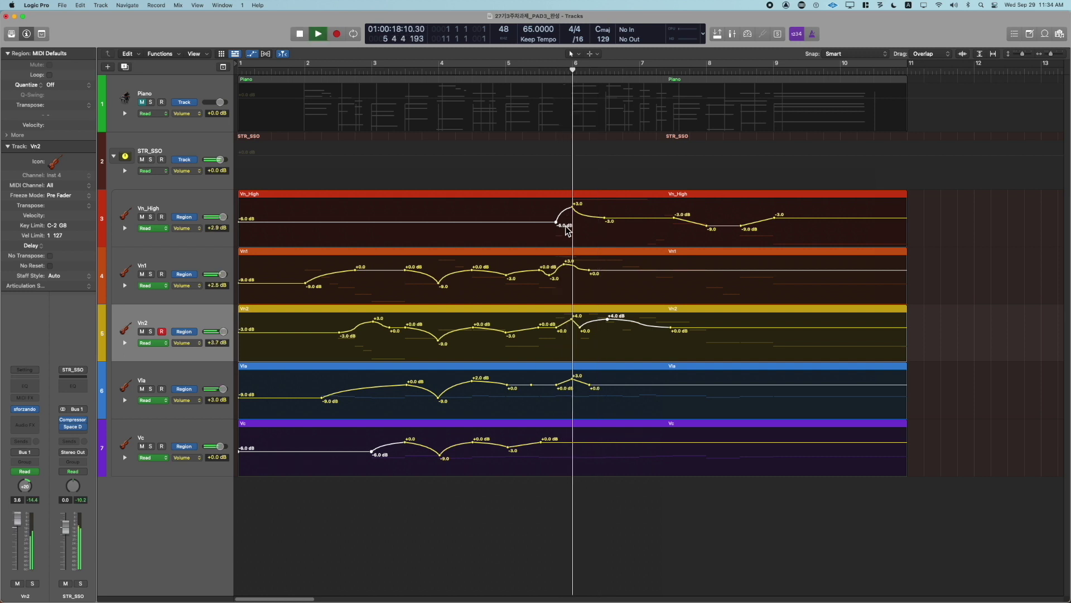
key(space)
key(space)
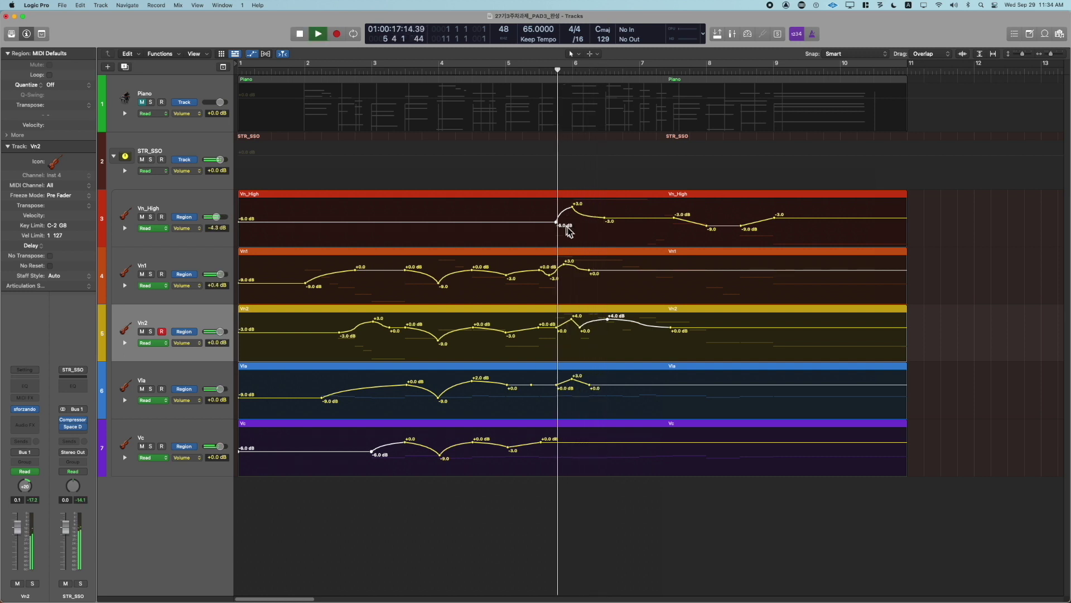
drag(605, 219, 584, 215)
key(space)
key(space)
key(space)
key(space)
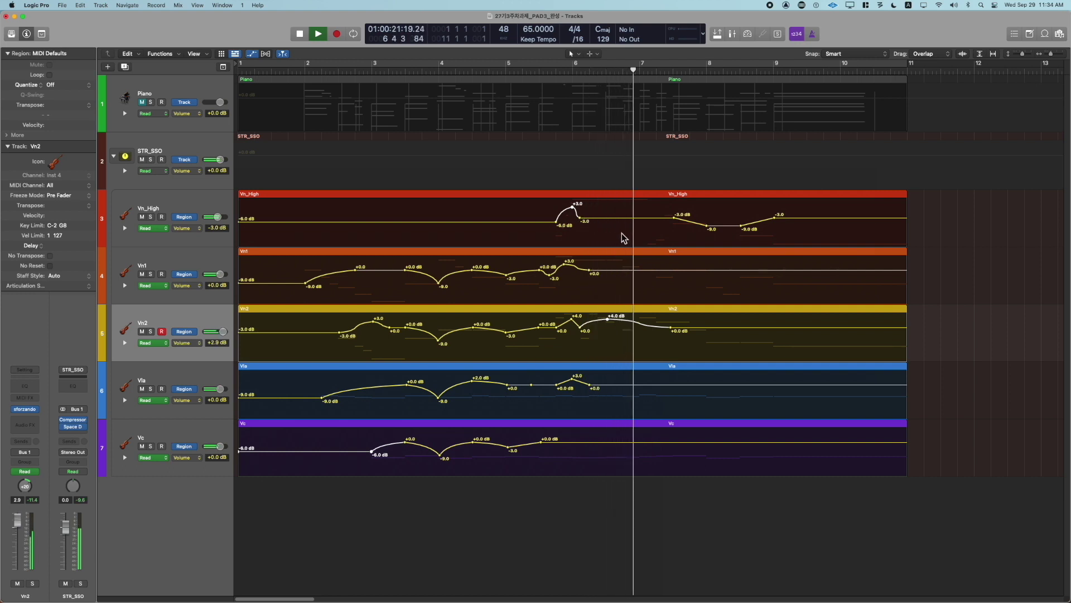
Add Vn_High volume points of -3.0 dB at bar 7 and -2.0 dB at about 6 4
key(space)
key(space)
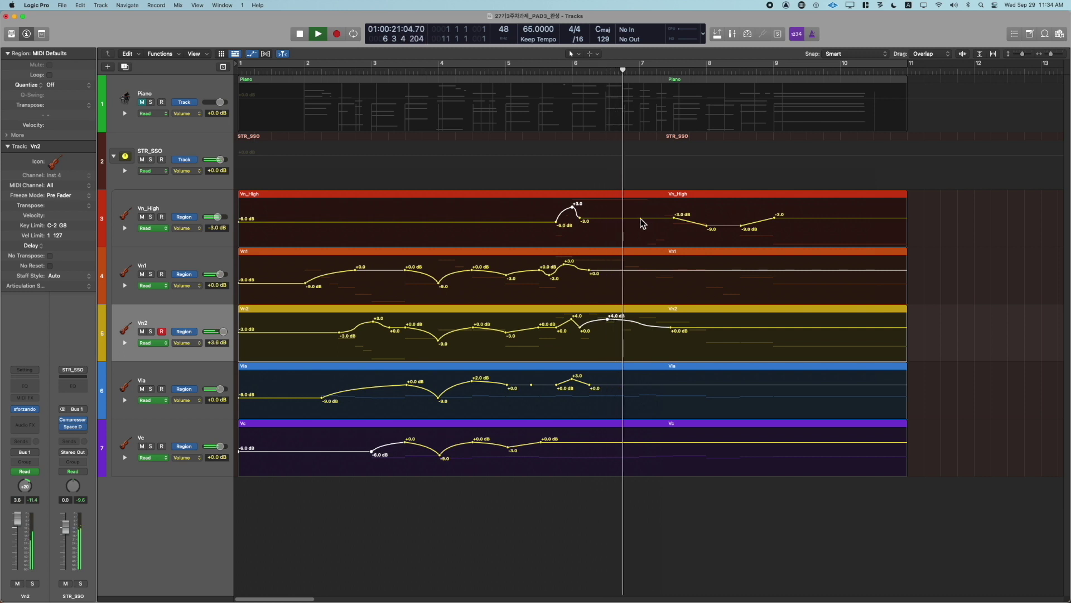
click(640, 217)
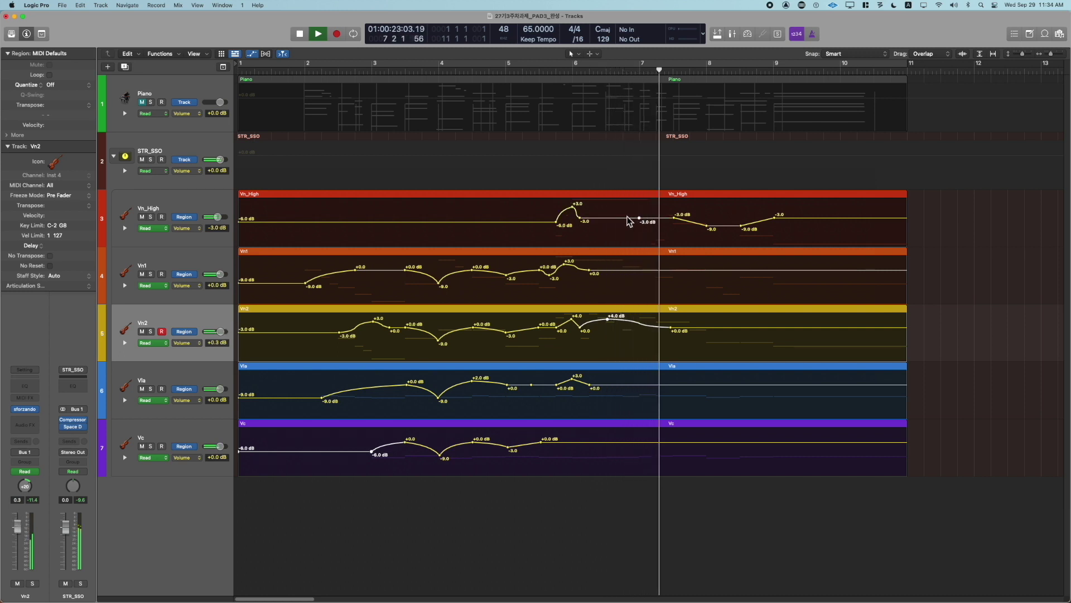
drag(627, 219, 627, 208)
key(space)
key(space)
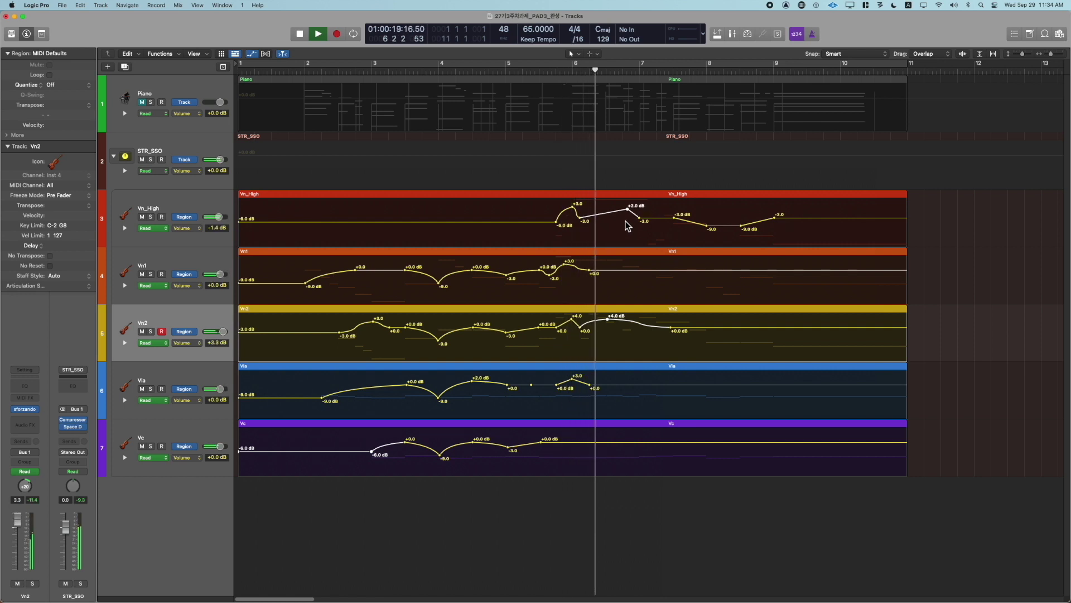
drag(628, 209, 627, 215)
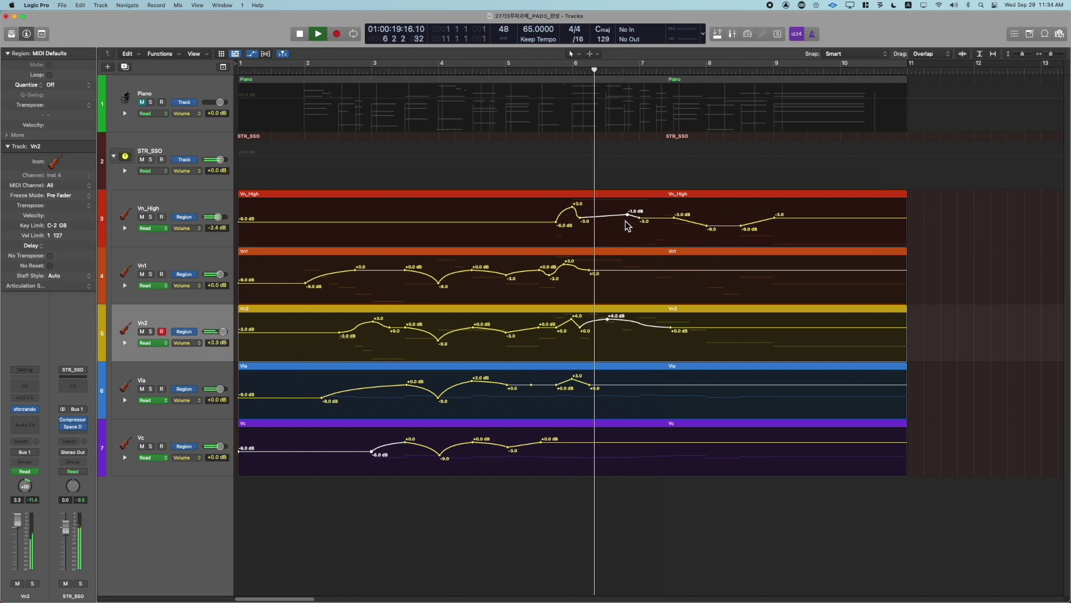
drag(626, 222, 626, 225)
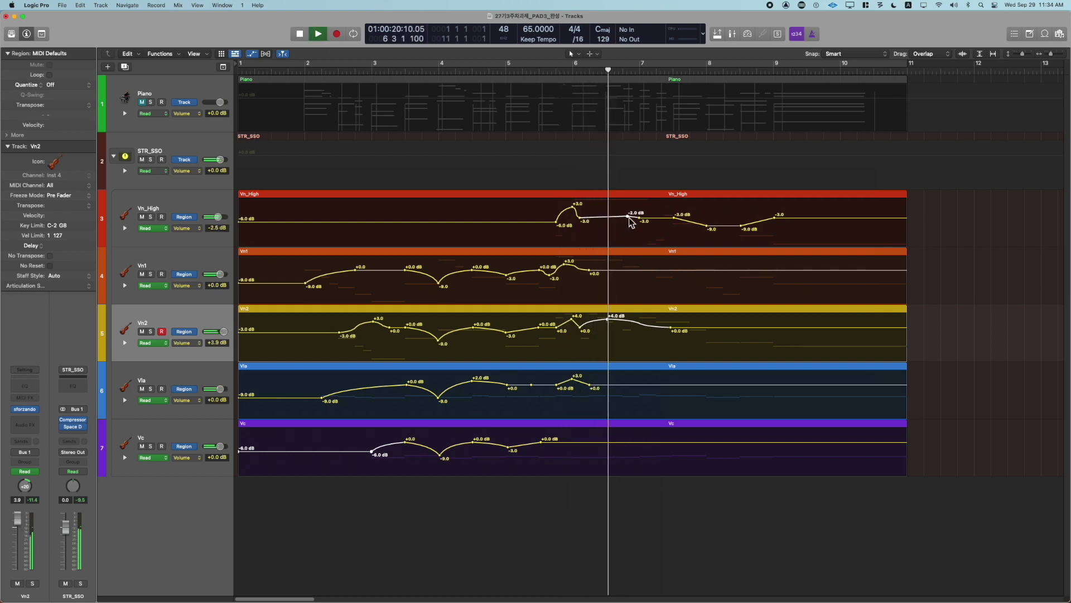
Lower Vn_High's point just after bar 6 to -6.0 dB and replay from before bar 6
drag(629, 217, 580, 229)
key(space)
key(space)
key(space)
key(space)
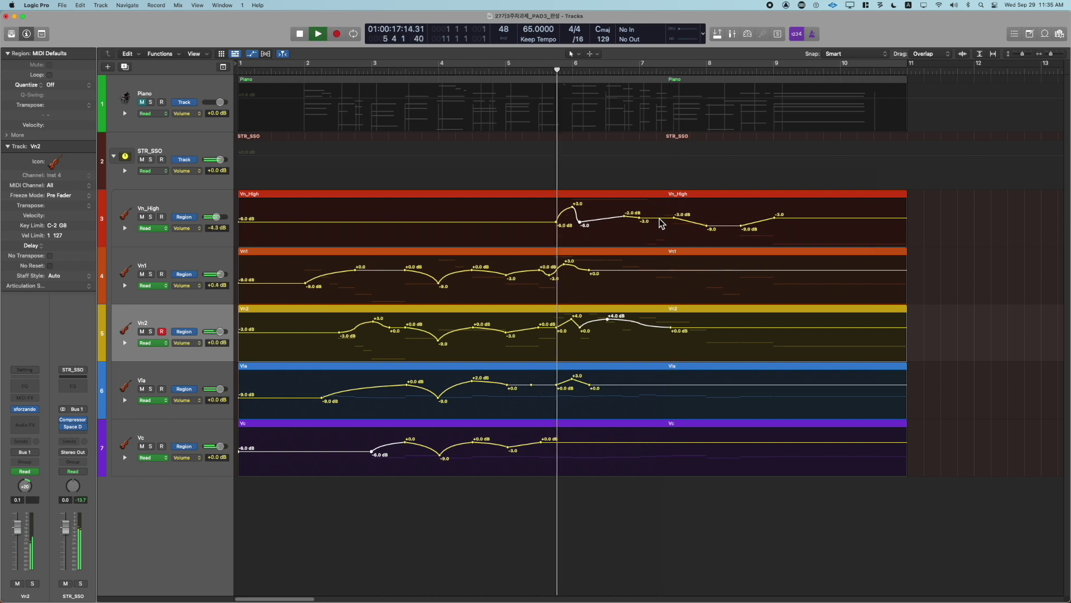
Reshape Vn_High after bar 7 into a curved +0.0 dB peak at about 7 2, falling in a curve to -9.0 dB at 7 4
drag(676, 224, 655, 214)
click(687, 223)
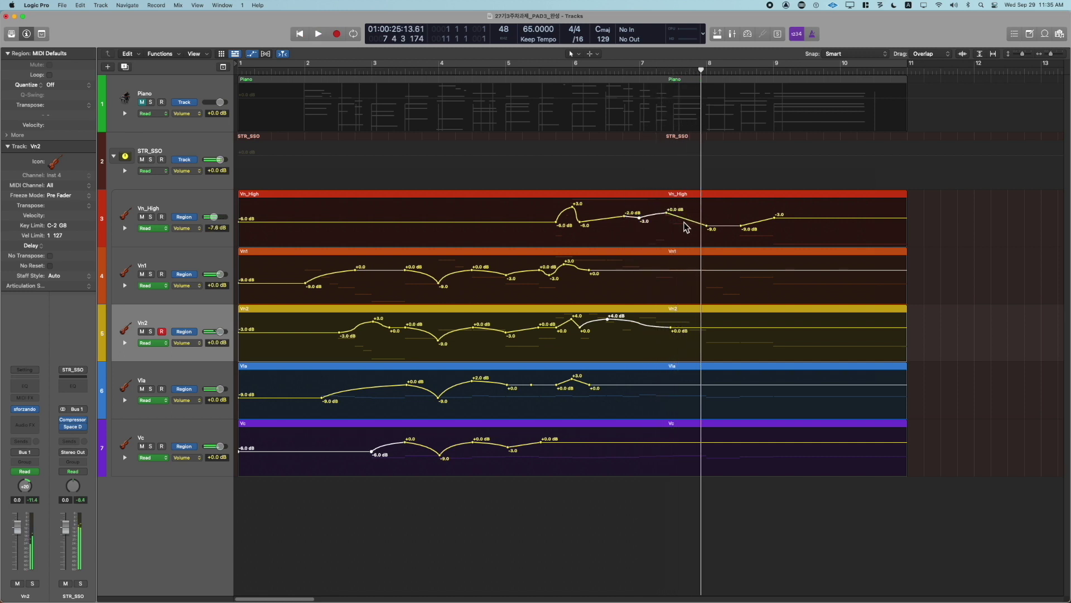
key(space)
key(space)
mouse_move(688, 226)
mouse_down()
mouse_move(661, 213)
mouse_move(706, 226)
mouse_move(691, 226)
mouse_up()
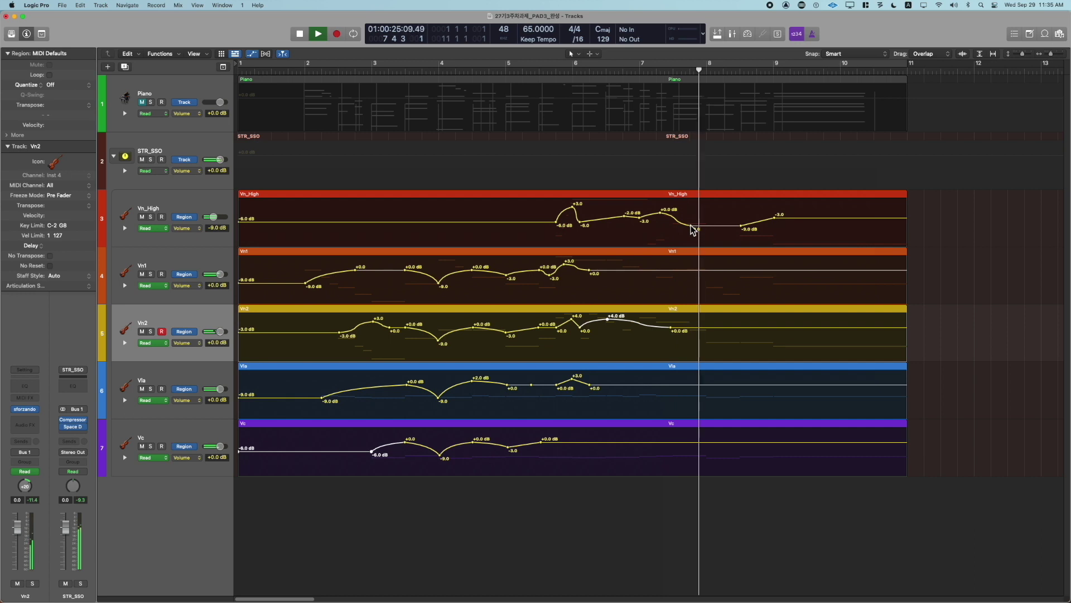
key(space)
key(space)
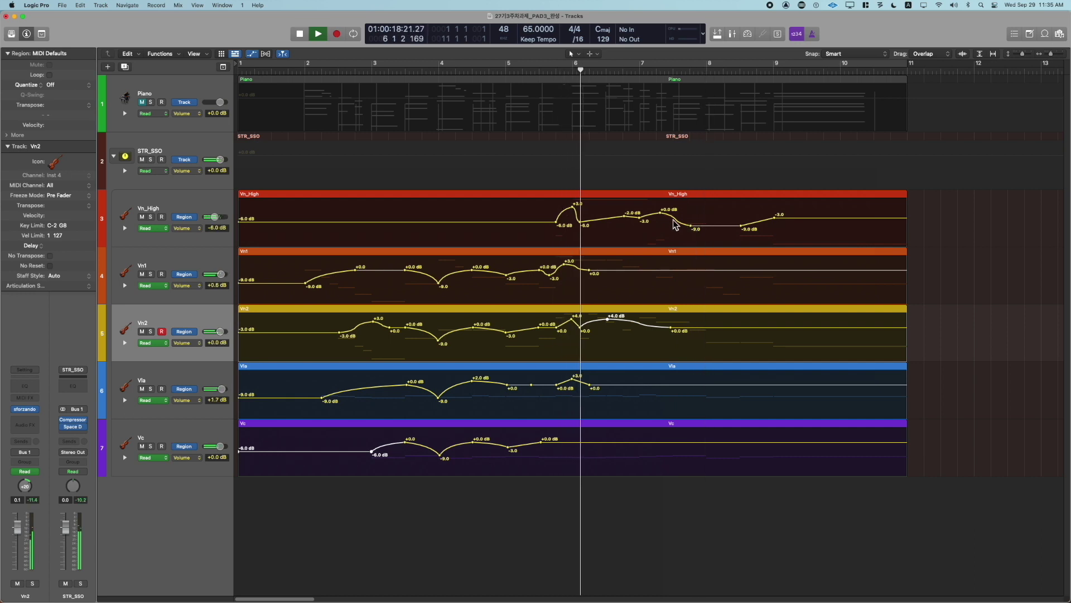
Lower Vn_High's peak at 7 2 to -1.0 dB and its bar 7 dip to -4.0 dB, with curves leading into the dip
drag(662, 212, 639, 221)
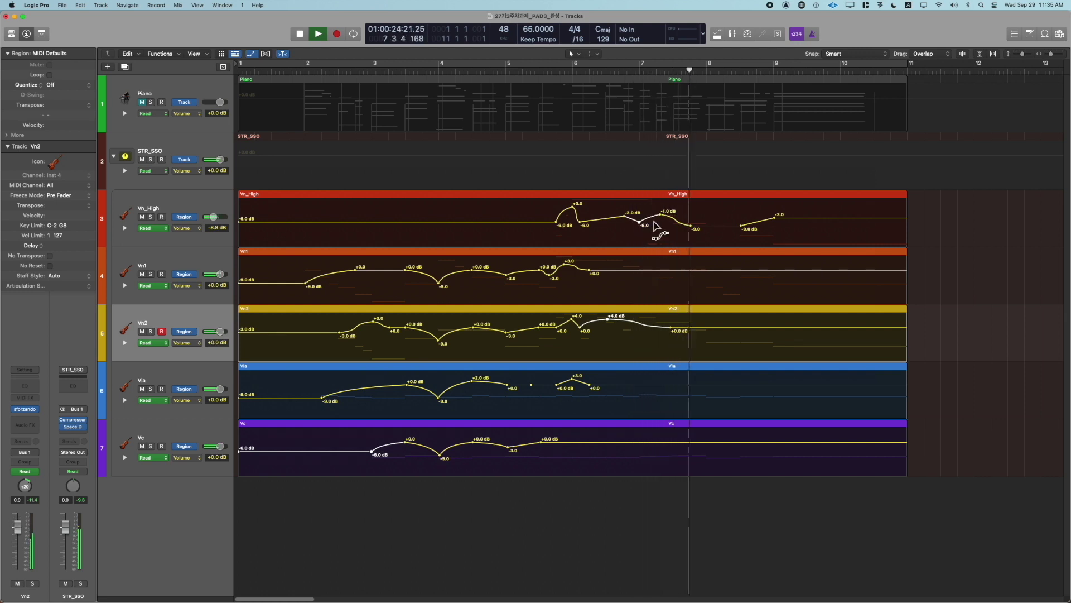
mouse_move(643, 231)
mouse_down()
mouse_move(613, 220)
mouse_move(618, 234)
mouse_move(627, 216)
mouse_move(639, 222)
mouse_up()
key(space)
key(space)
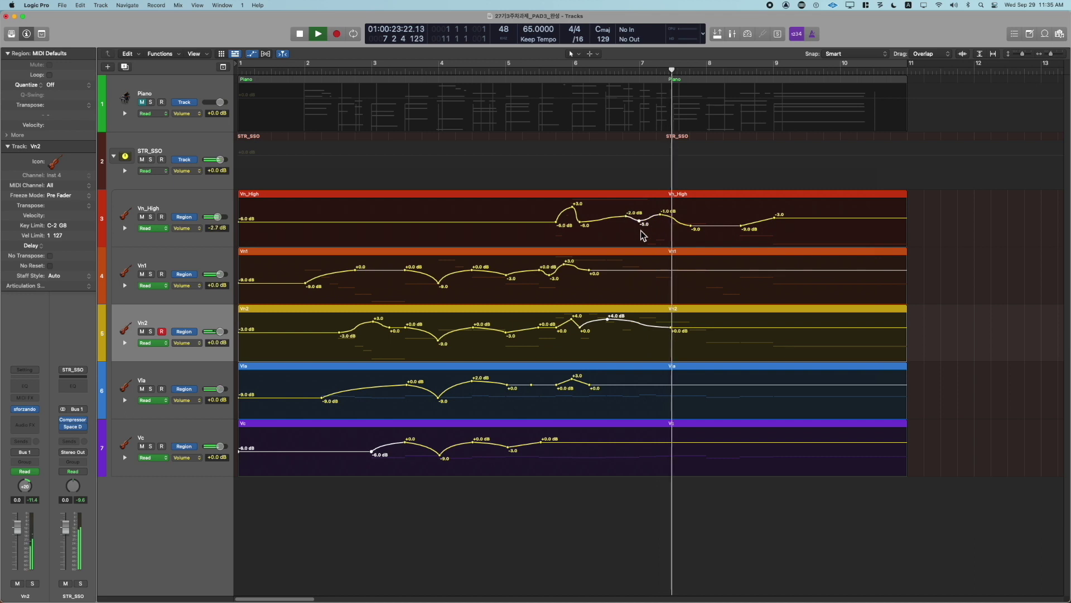
key(space)
key(space)
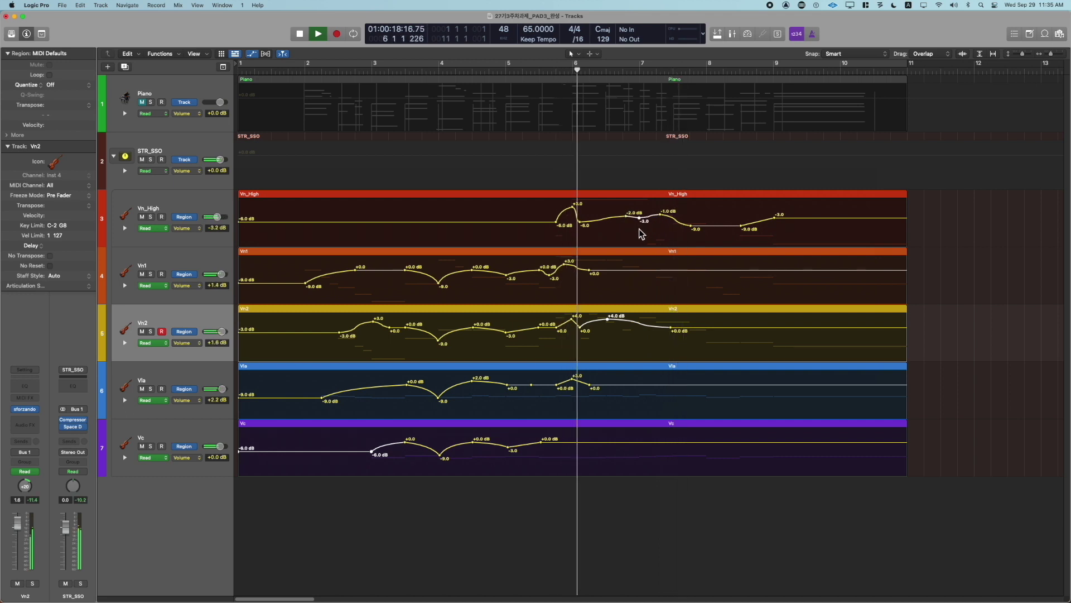
key(alt+Down)
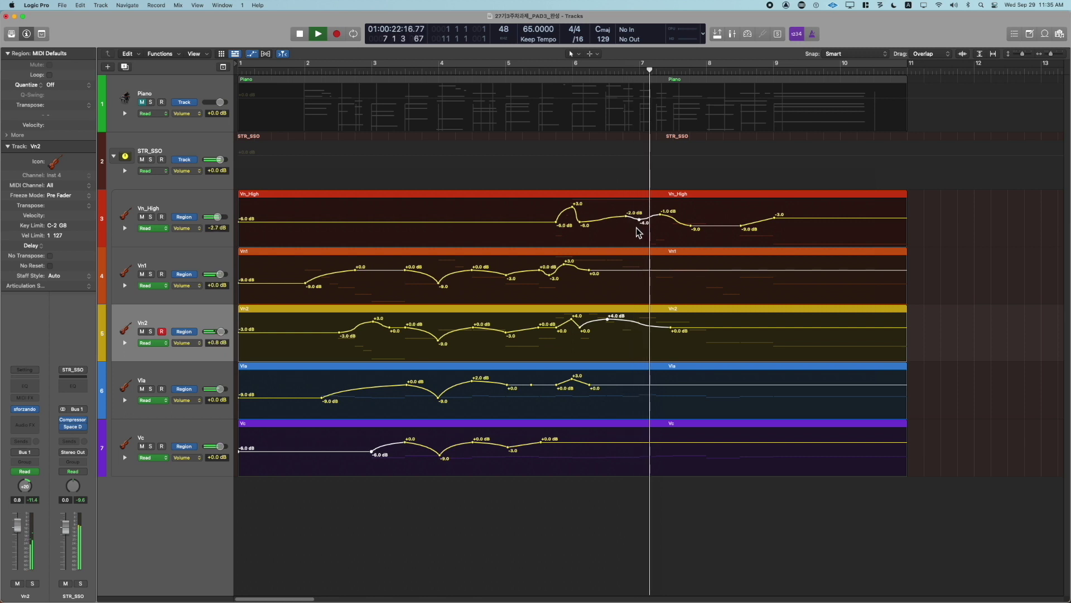
Lower Vn_High's point at 6 4 to -3.0 dB, and deepen the bar 7 dip to -6.0 dB slightly after the barline
drag(629, 217, 629, 218)
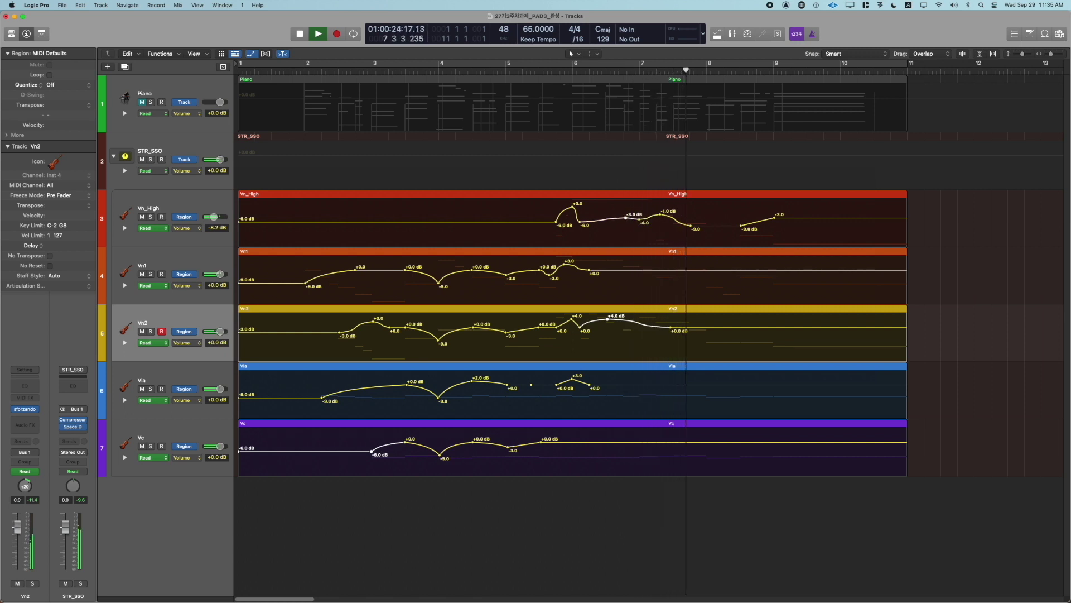
key(space)
key(space)
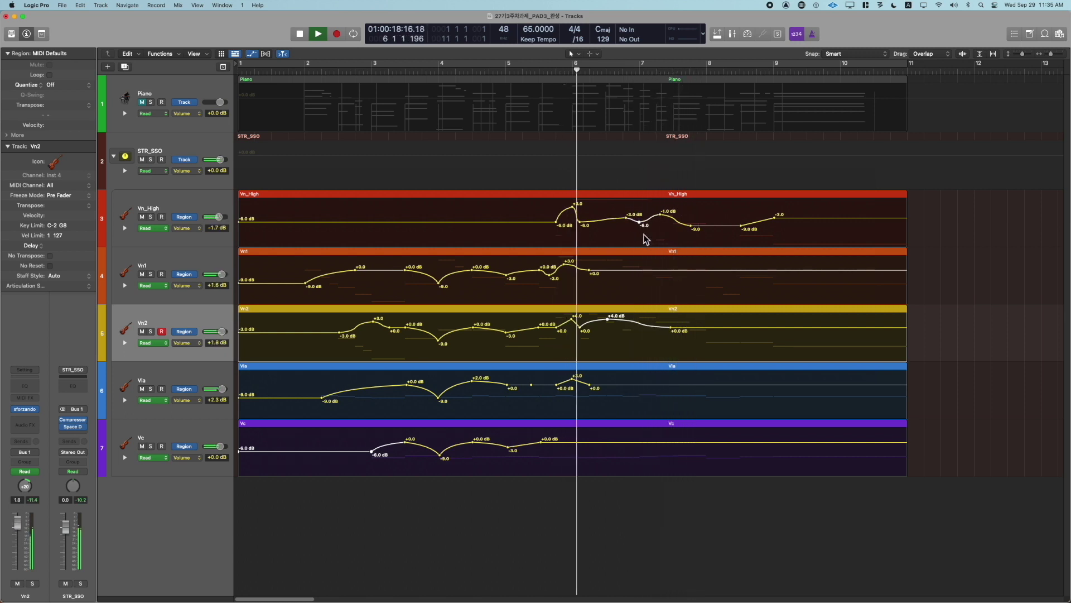
drag(639, 223, 641, 223)
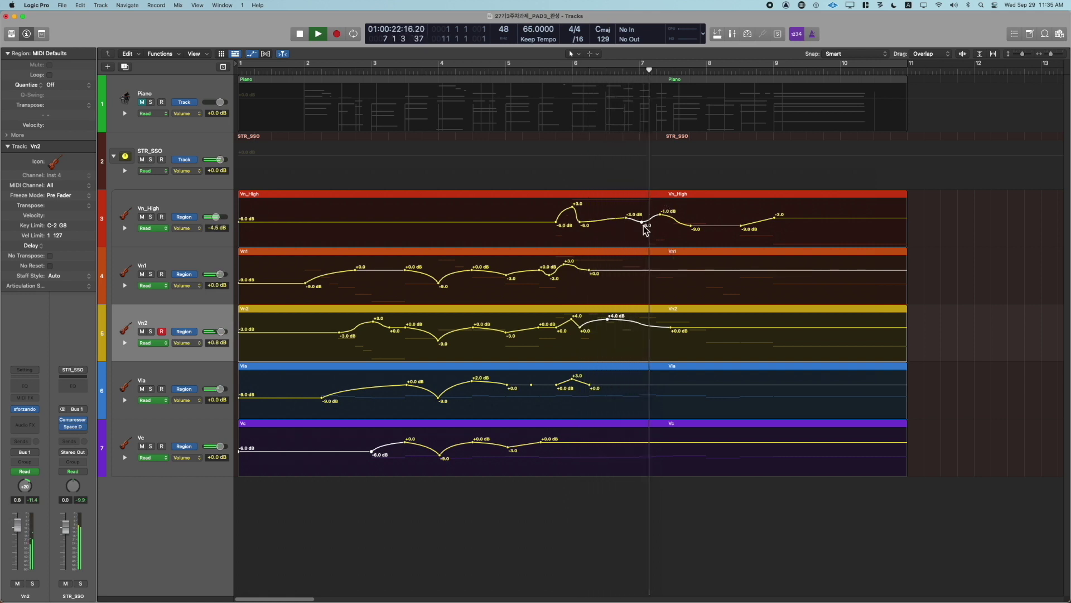
drag(642, 223, 657, 216)
key(space)
key(space)
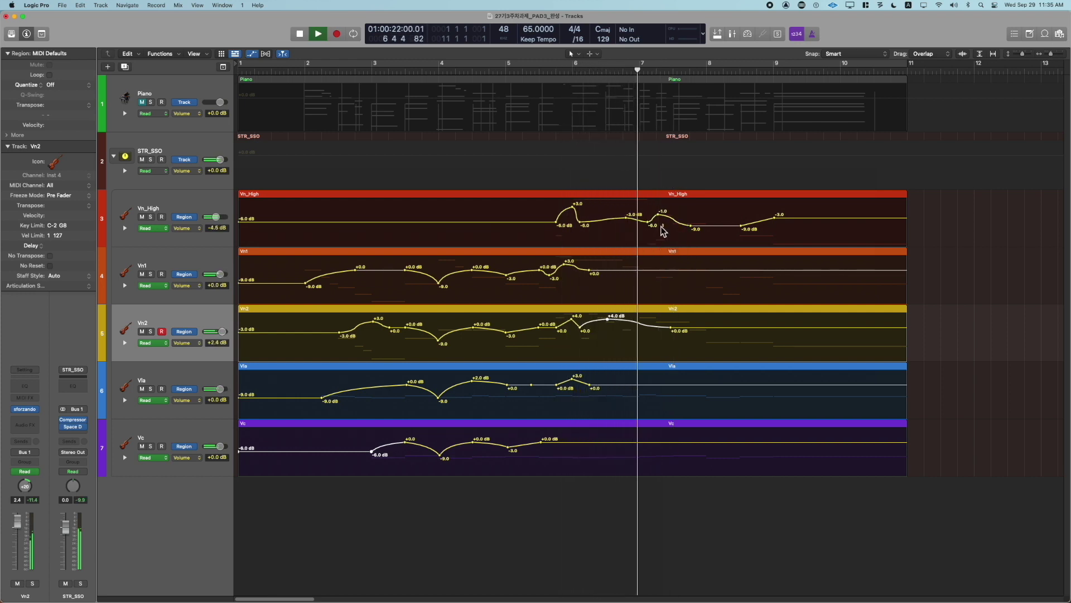
Lower Vn_High's point at 6 4 to -4.0 dB and its bar 6 peak to +2.0 dB, replaying the passage
drag(626, 218, 626, 220)
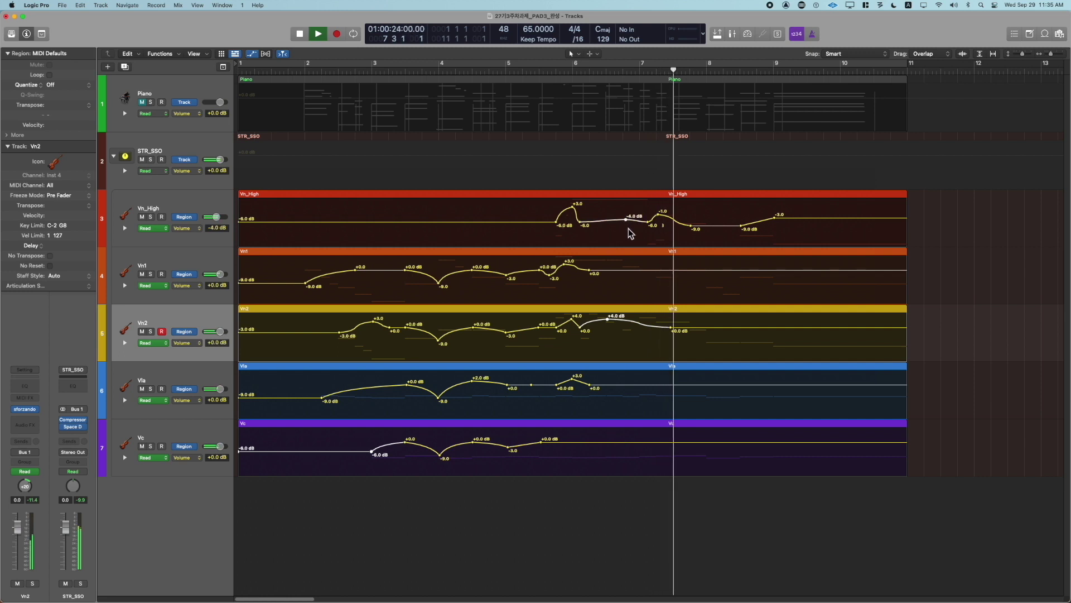
key(space)
key(space)
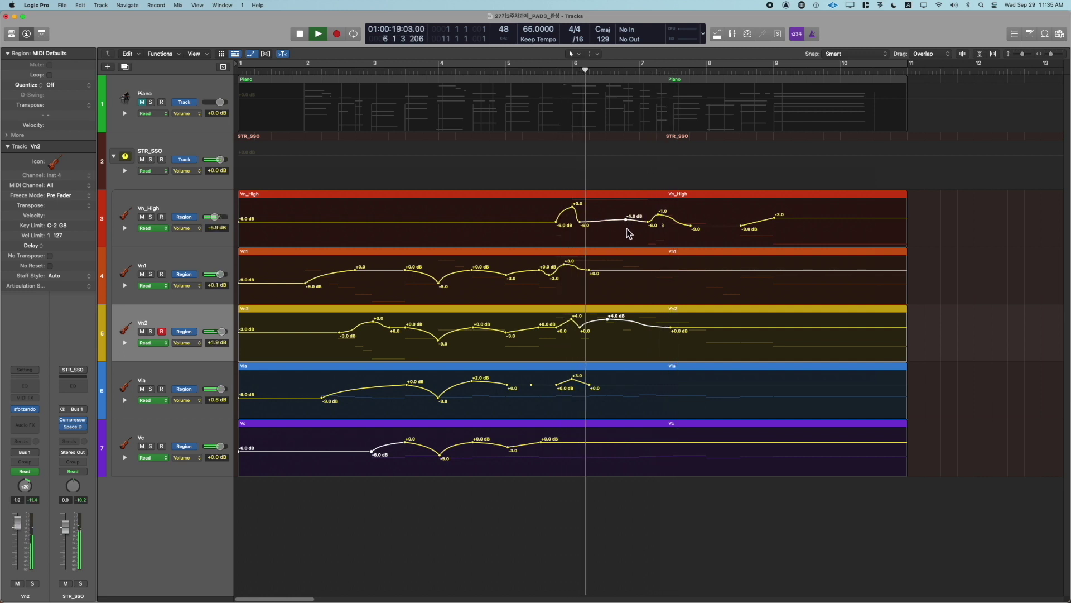
click(573, 208)
drag(574, 211, 576, 221)
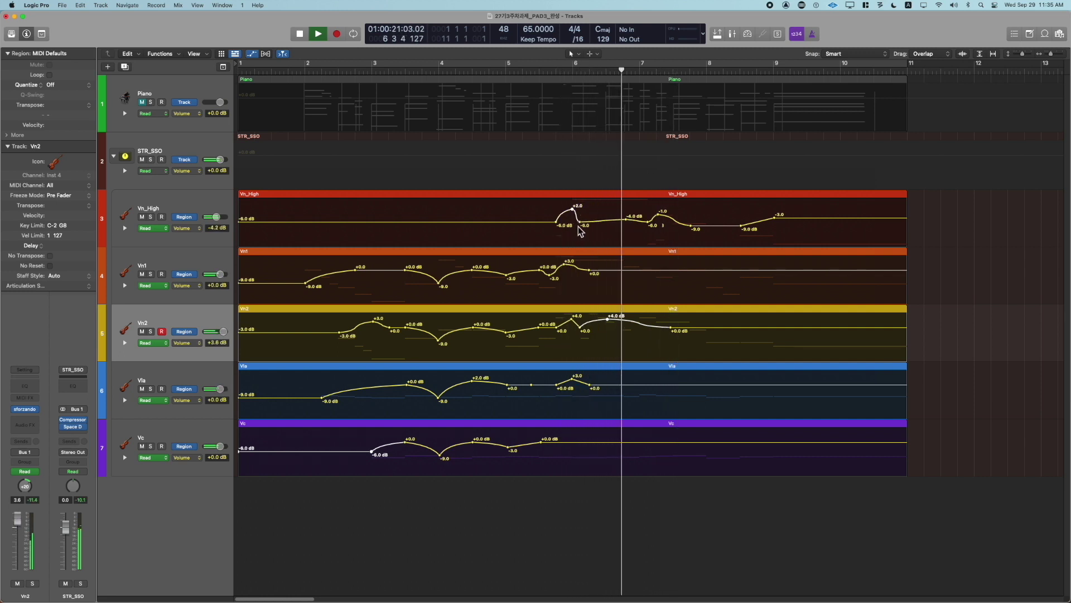
key(space)
key(space)
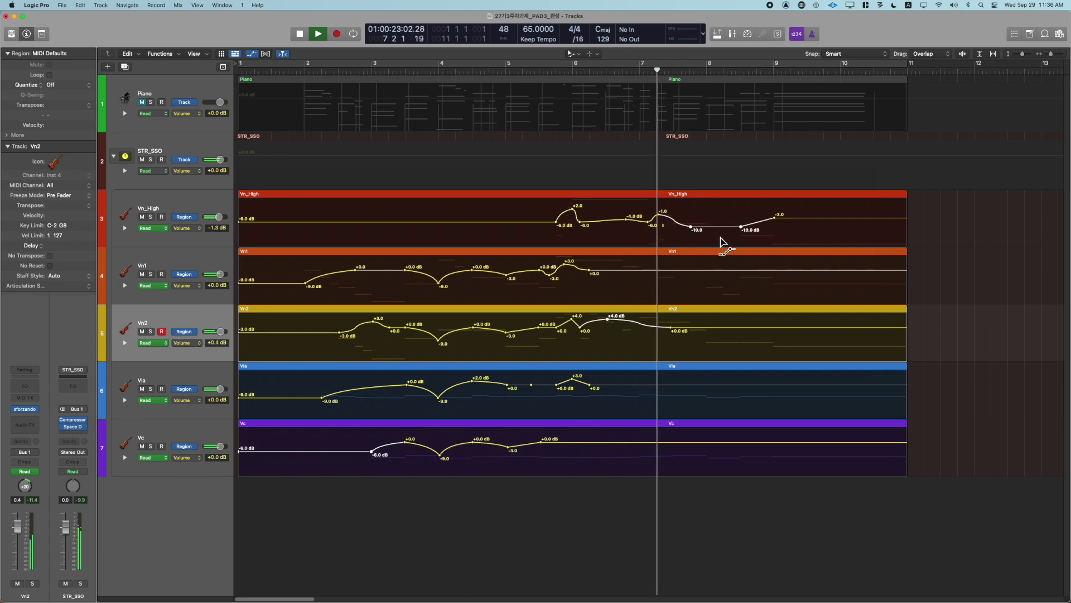
Try lowering Vn_High's flat volume stretch across bar 8 to -11.0 dB
drag(722, 230, 716, 237)
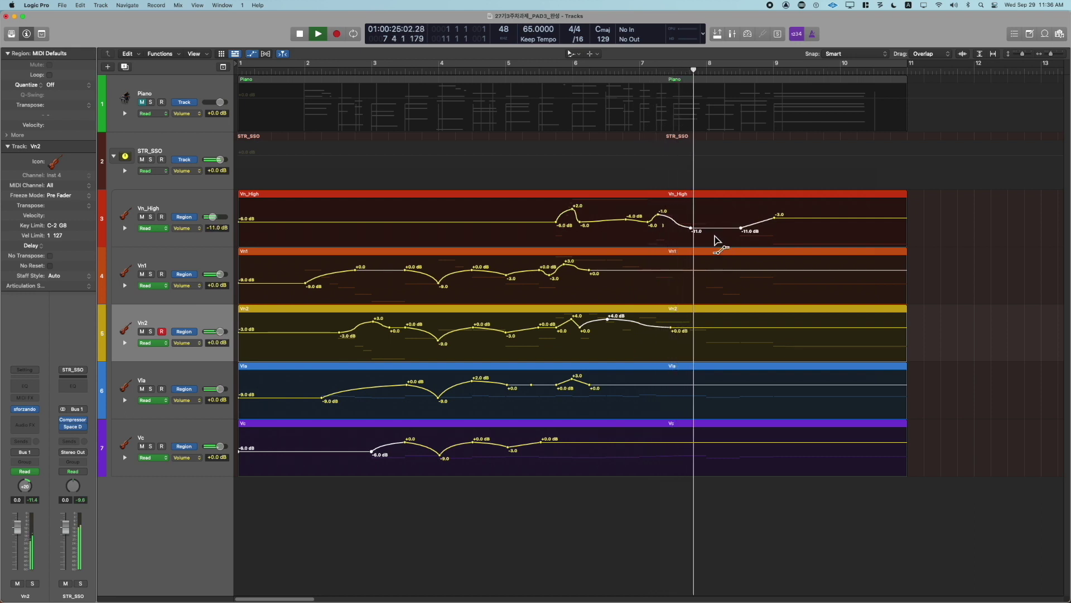
key(super+z)
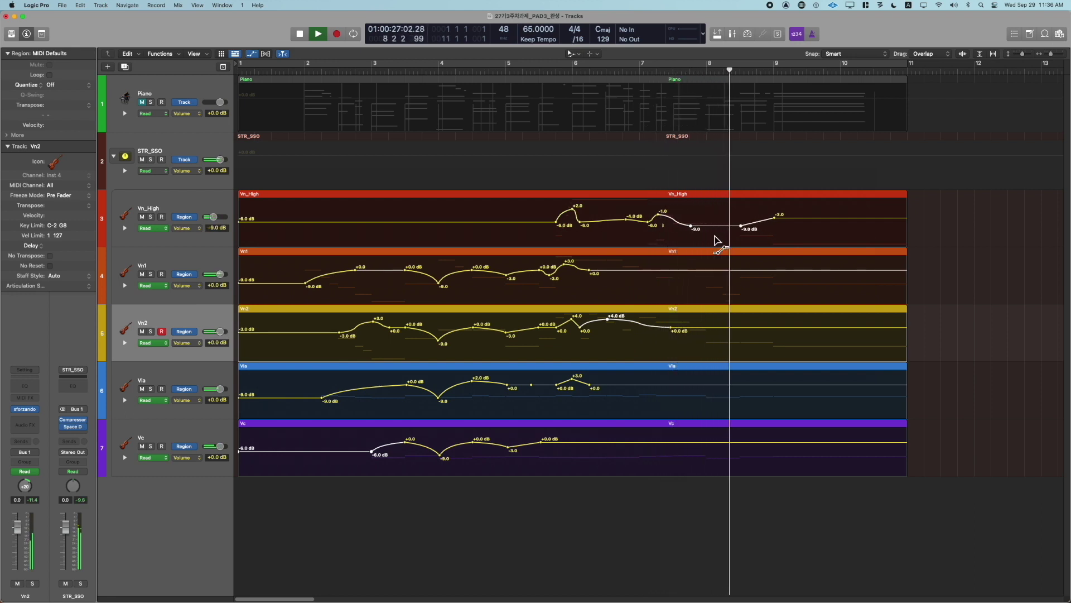
key(t)
click(725, 237)
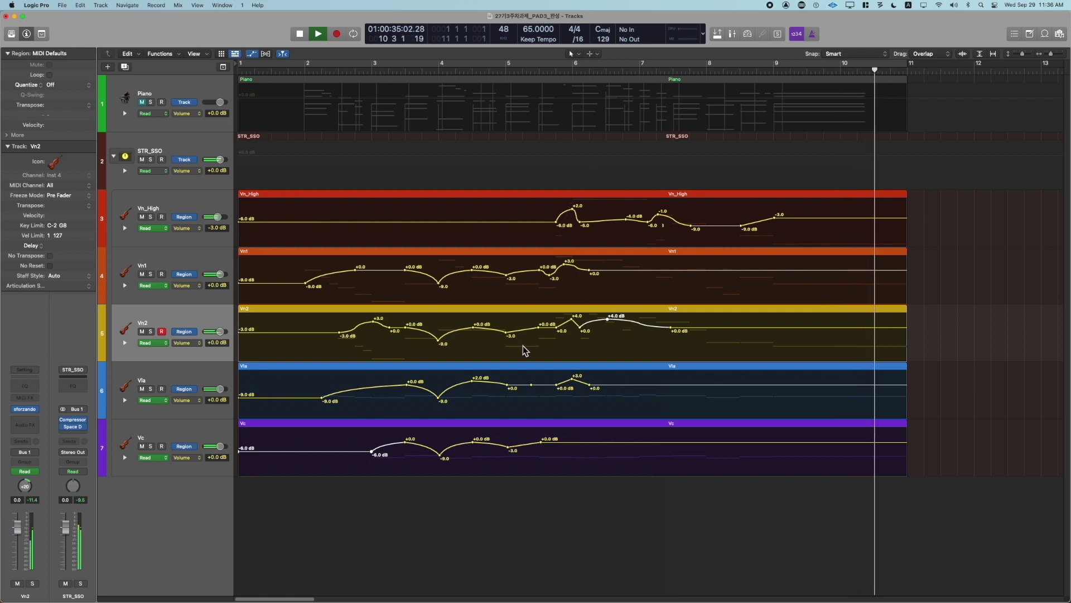
Replay the passage from bar 6 and raise Vn2's curved peak at 6 3 to +6.0 dB
key(space)
key(space)
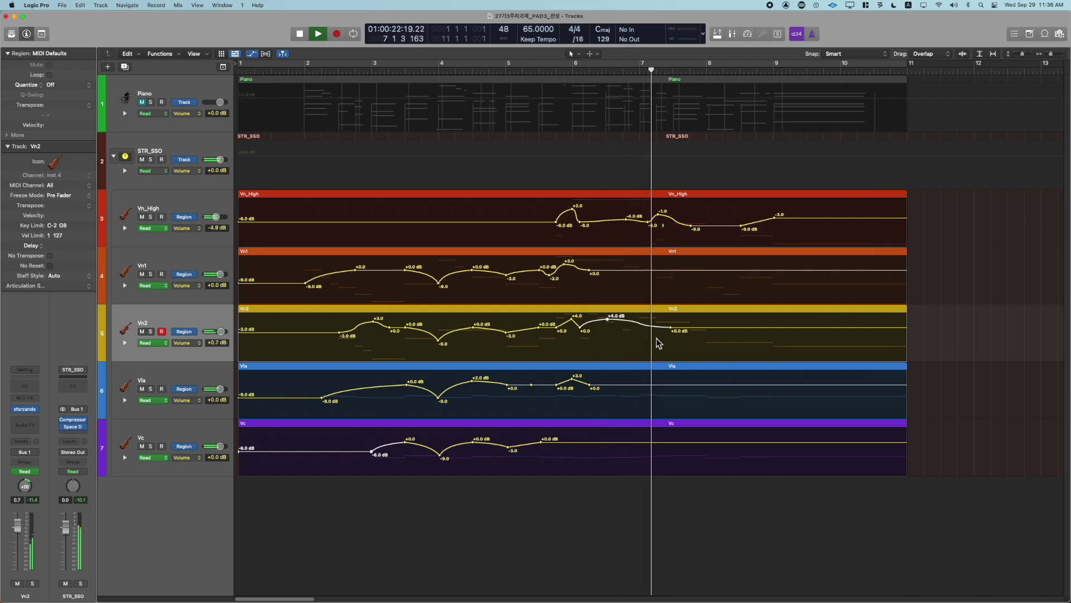
drag(610, 321, 609, 316)
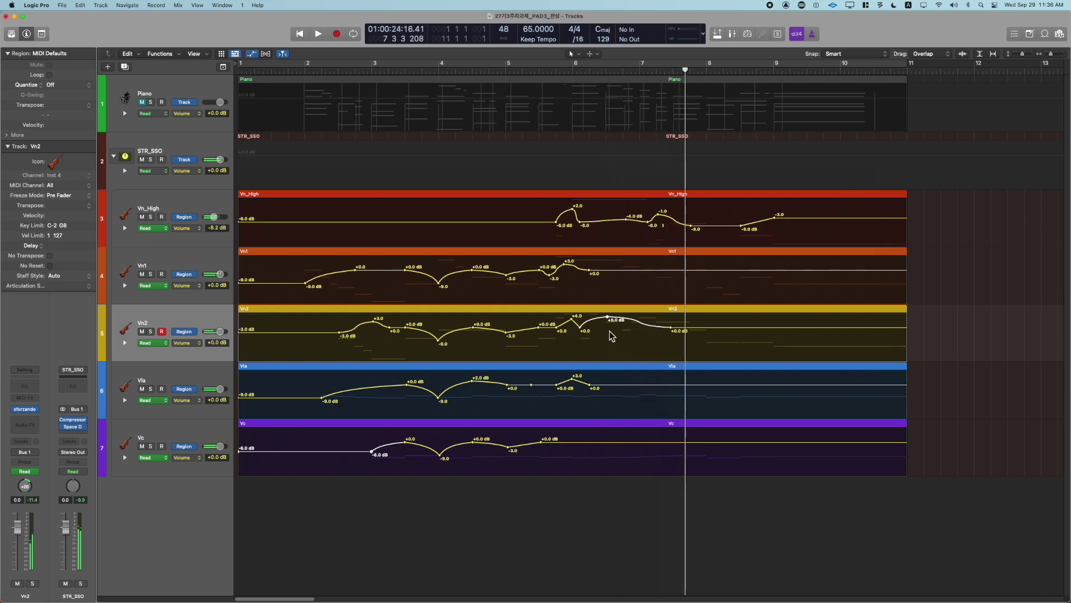
key(space)
key(space)
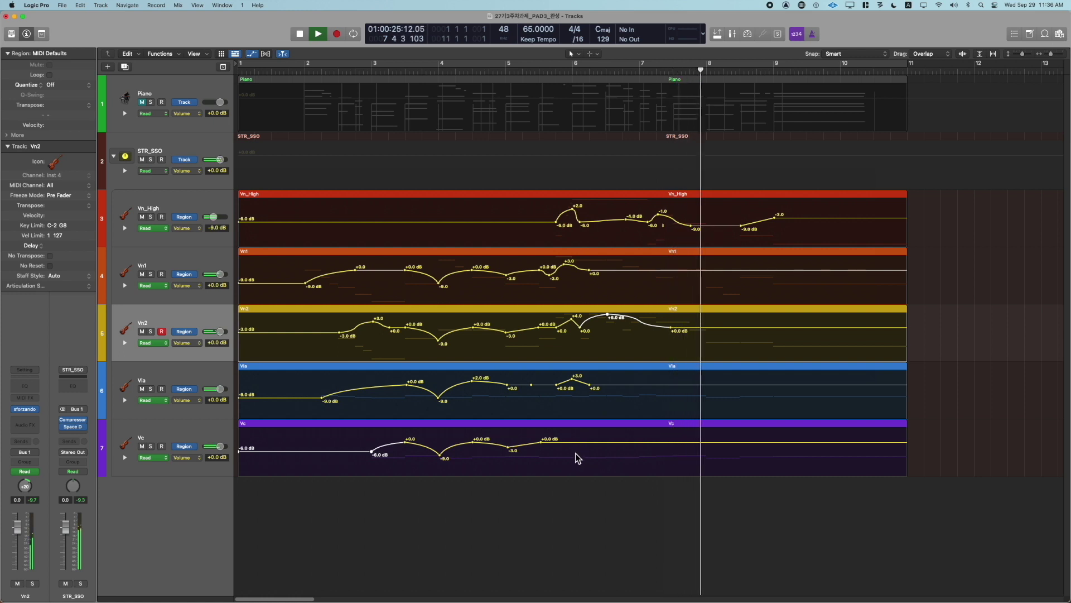
Remove the volume points at about 5 4 in Vla and Vn2 so both climbs toward bar 6 start around 5 3
key(space)
key(space)
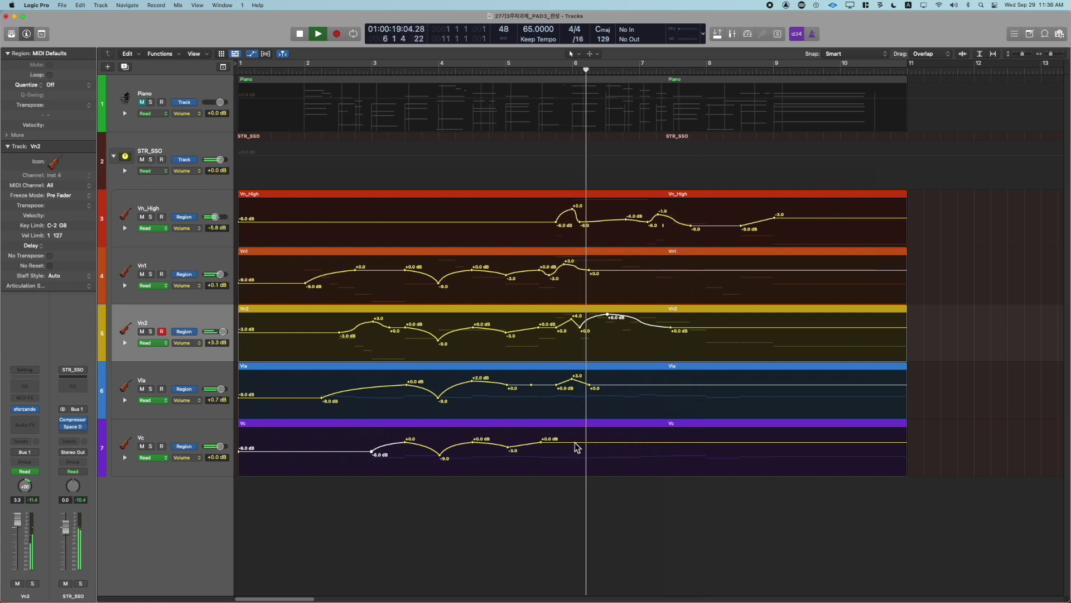
click(576, 447)
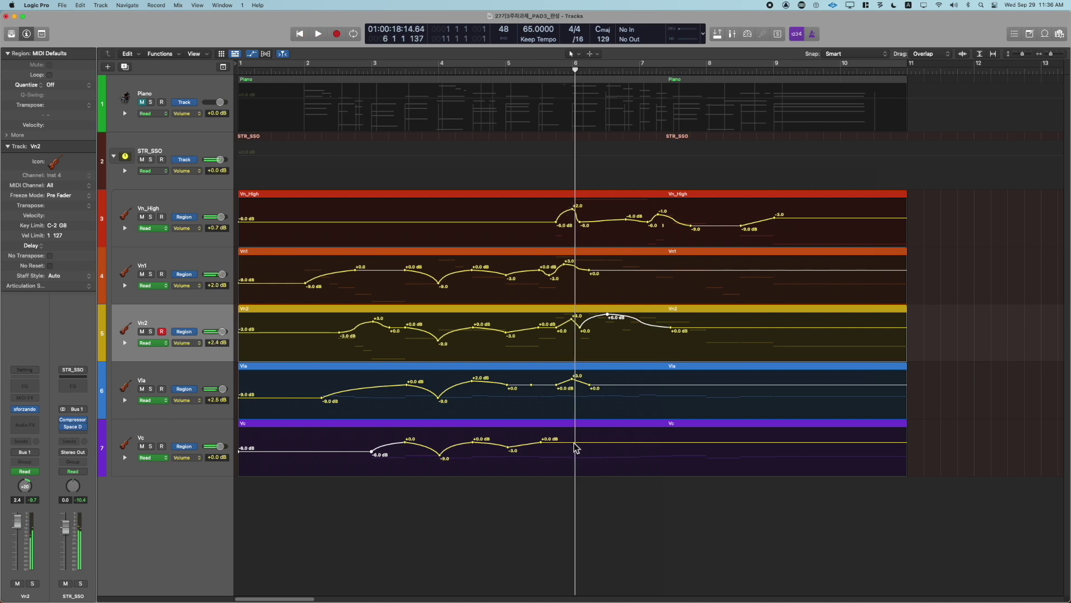
click(575, 445)
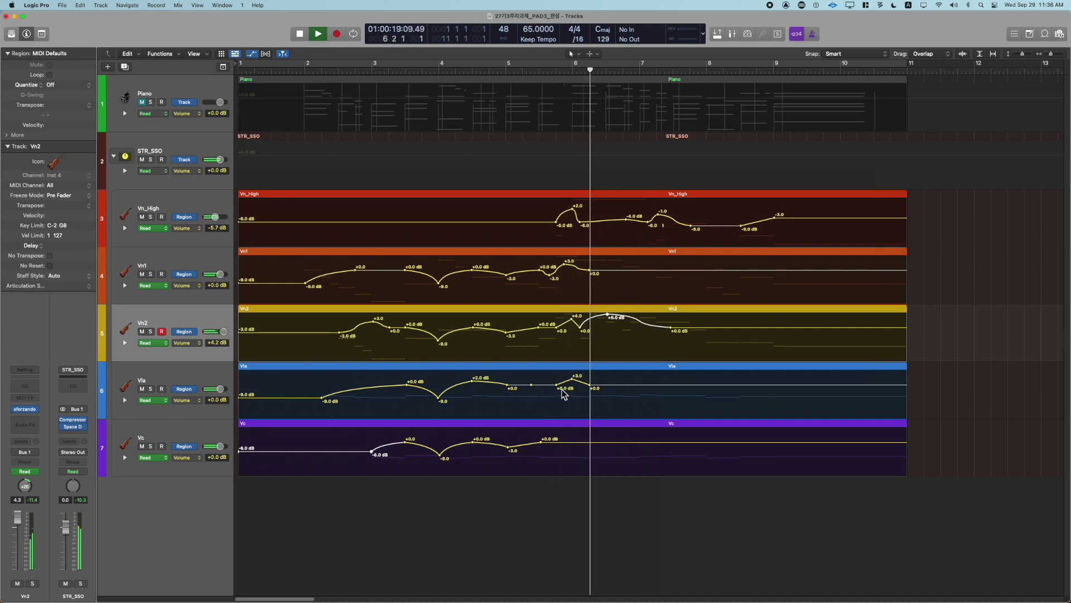
click(558, 385)
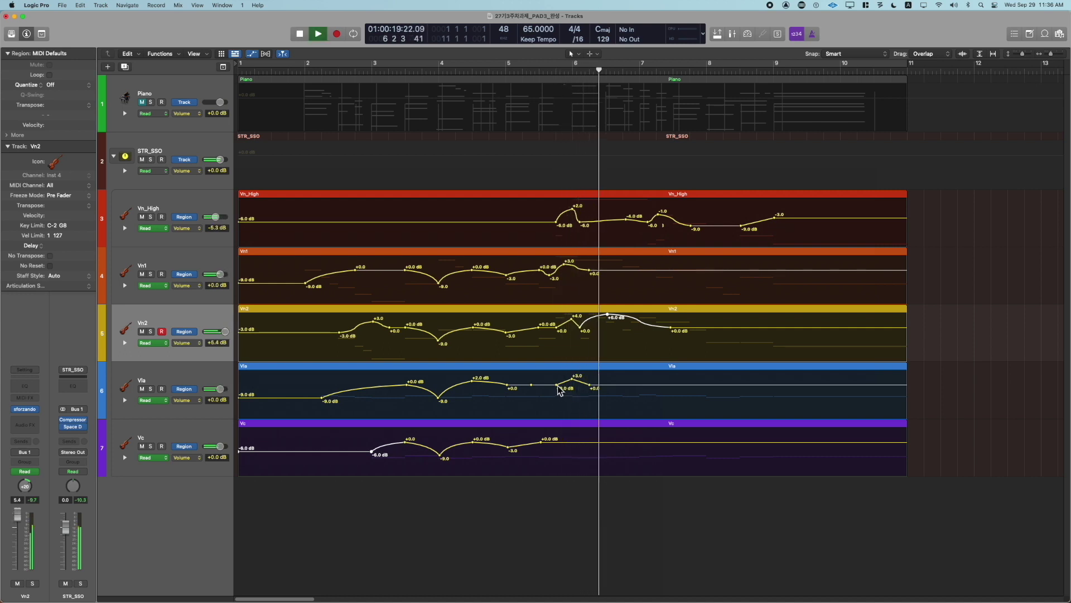
click(558, 328)
key(space)
key(space)
drag(533, 385, 534, 384)
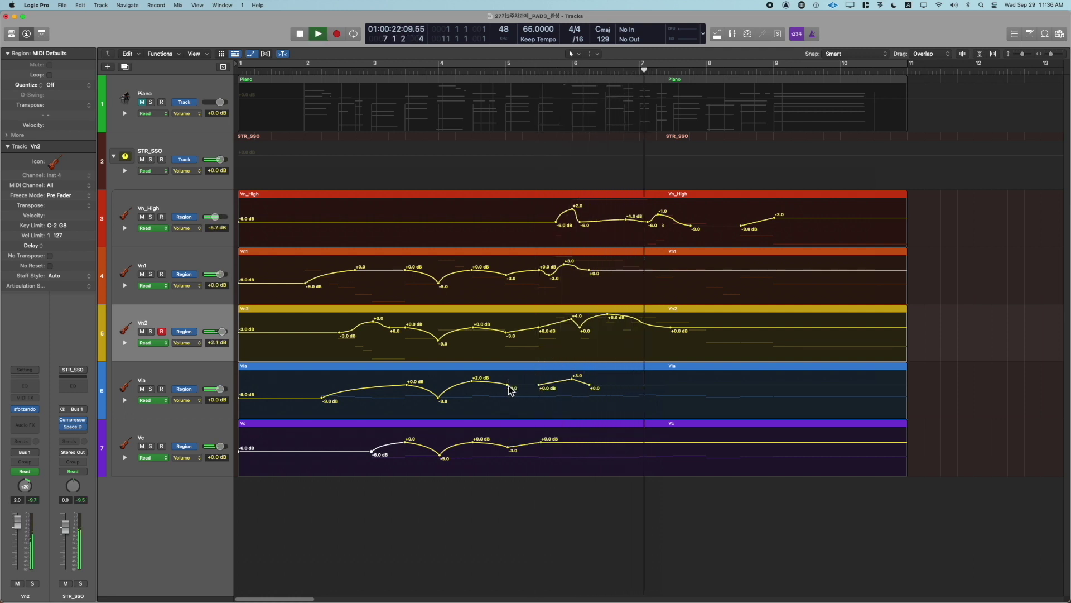
Lower Vla's volume point at bar 5 to -3.0 dB and replay the passage
drag(508, 385, 507, 390)
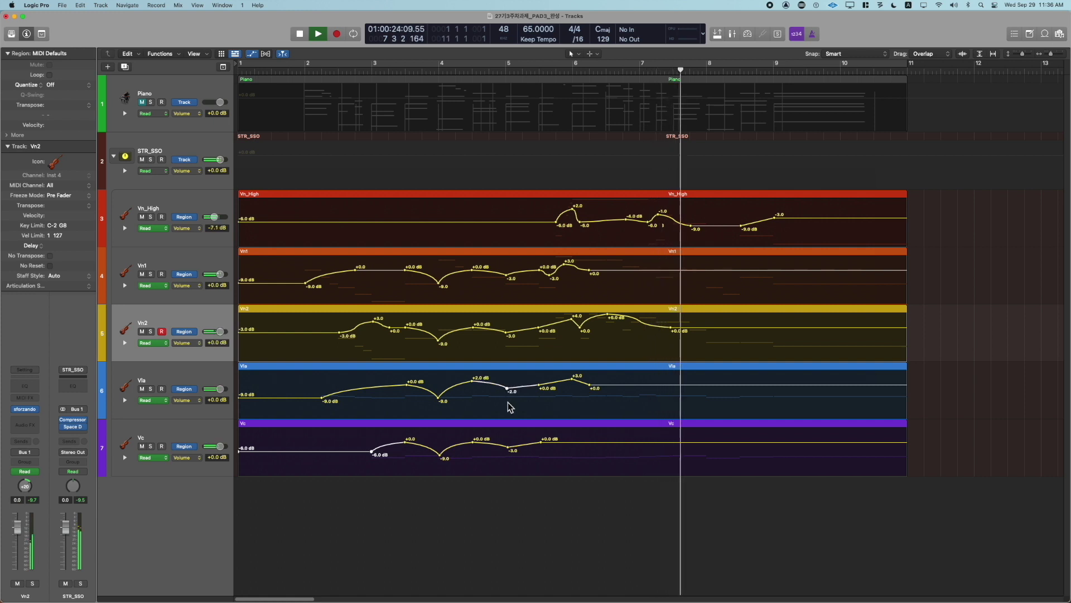
key(space)
key(space)
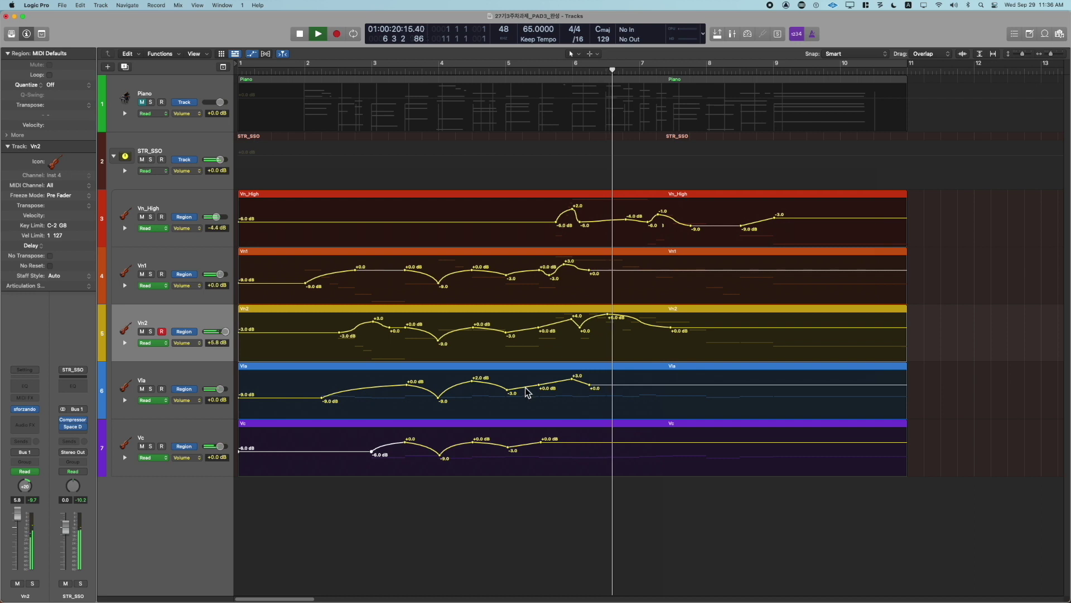
Bend the volume climbs from about 5 3 to the bar 6 peaks into smooth curves in Vla and Vn2
drag(557, 384, 558, 383)
click(539, 327)
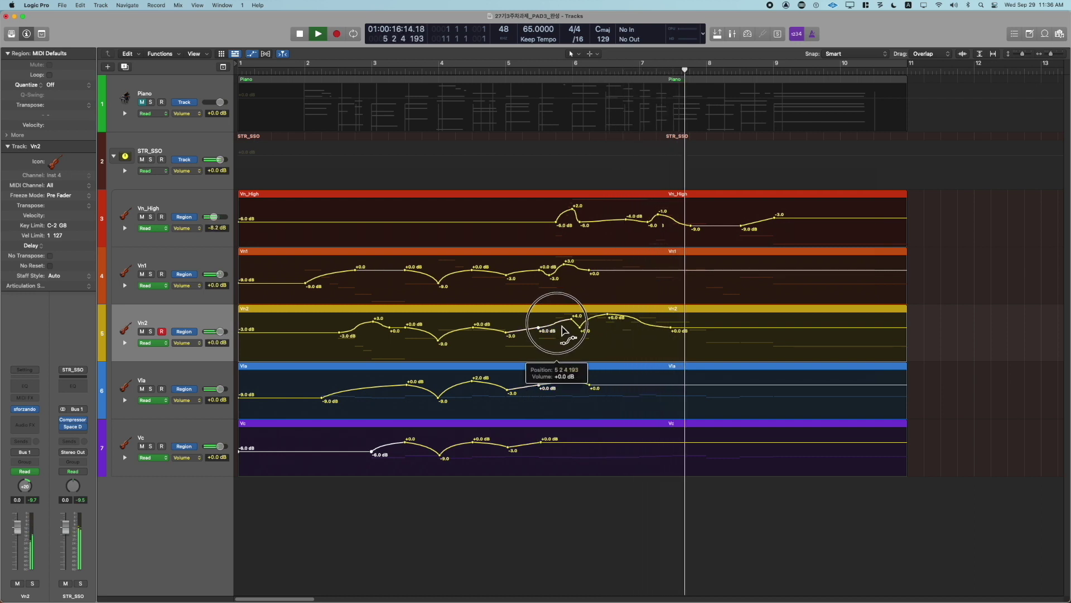
Curve the volume climbs out of the bar 5 dip in Vn2, Vla and Vc, replaying from bar 5
click(509, 71)
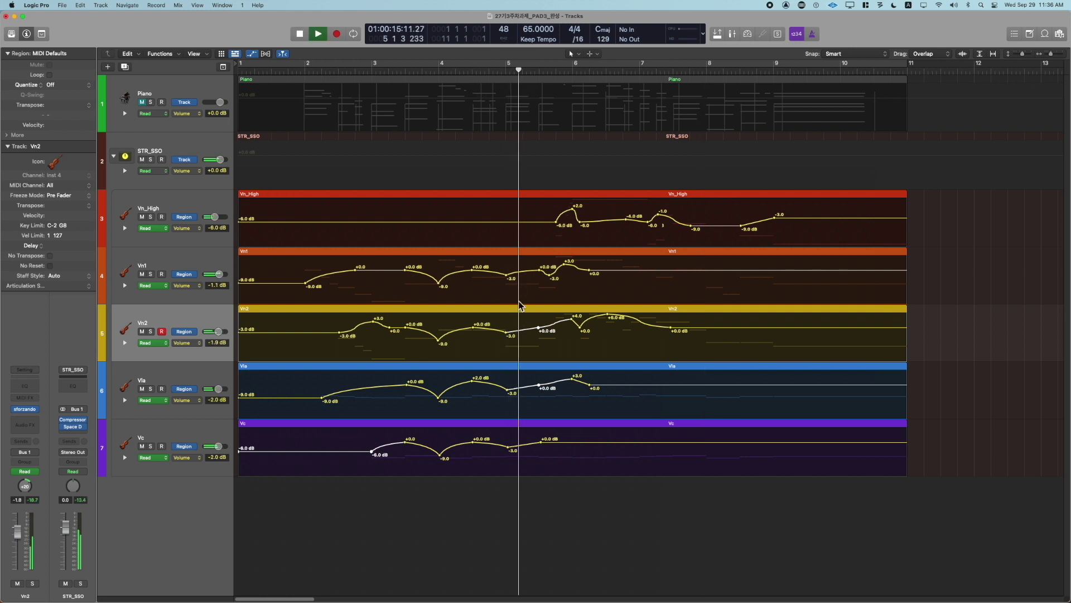
click(523, 343)
drag(521, 330, 522, 327)
click(529, 388)
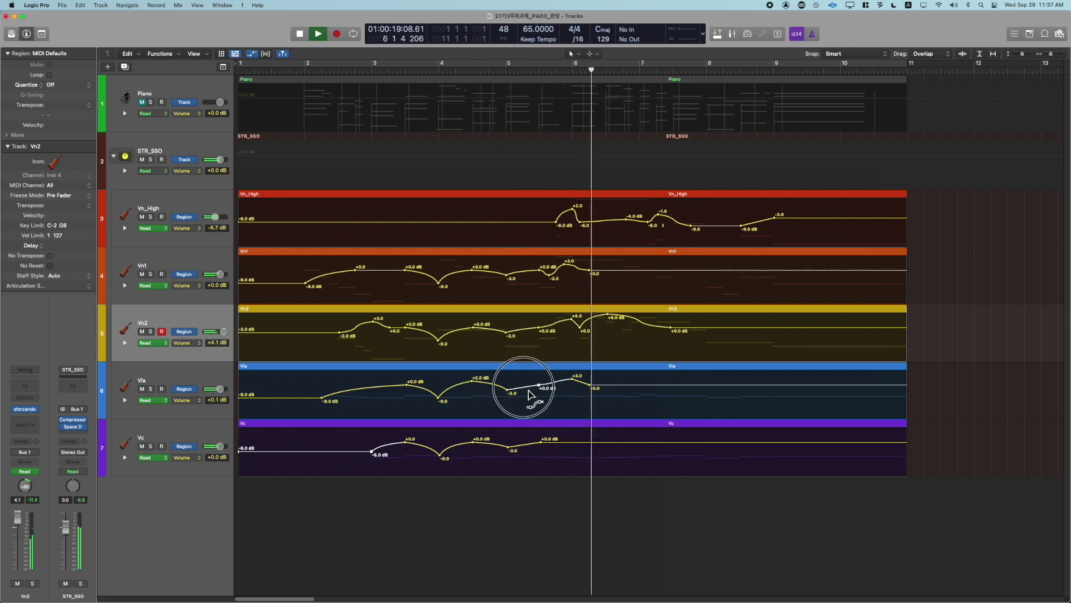
click(530, 447)
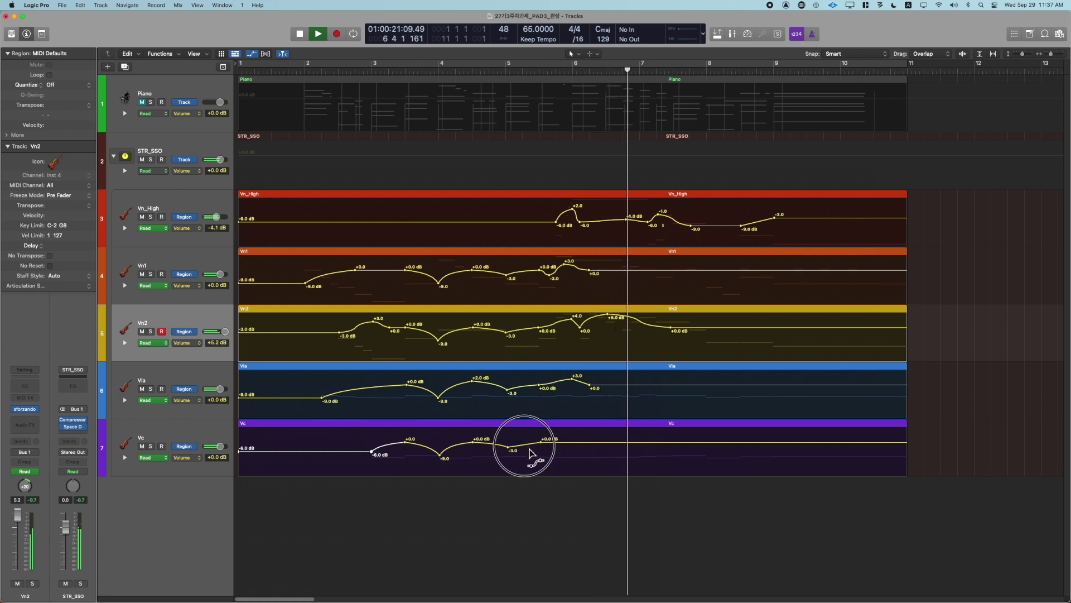
click(538, 456)
key(space)
key(space)
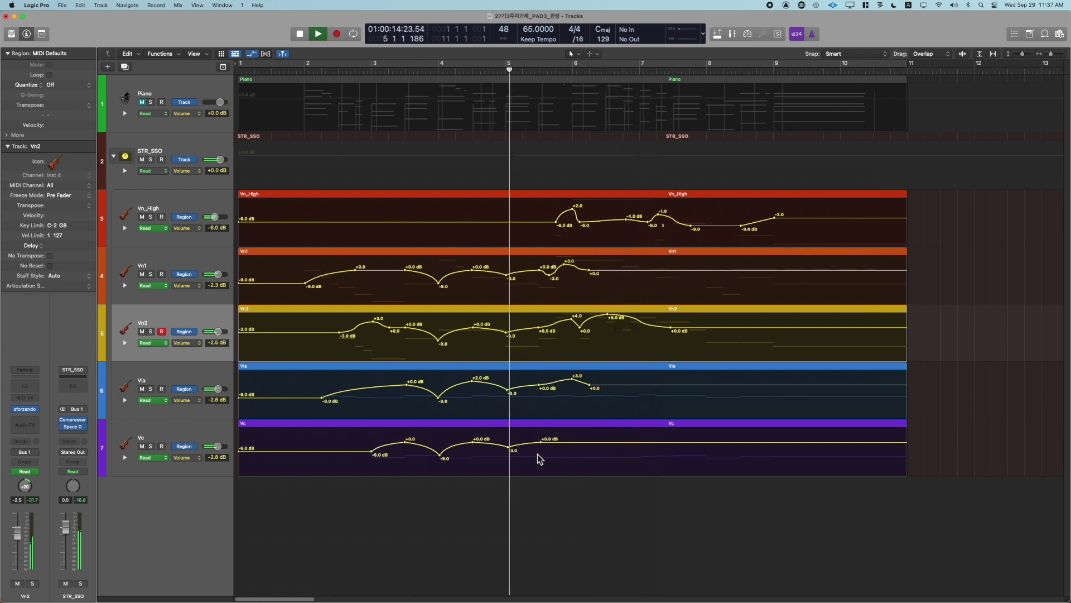
Add a Vc volume peak of +3.0 dB at bar 6 that returns to +0.0 dB at about 6 2, and replay it
click(574, 442)
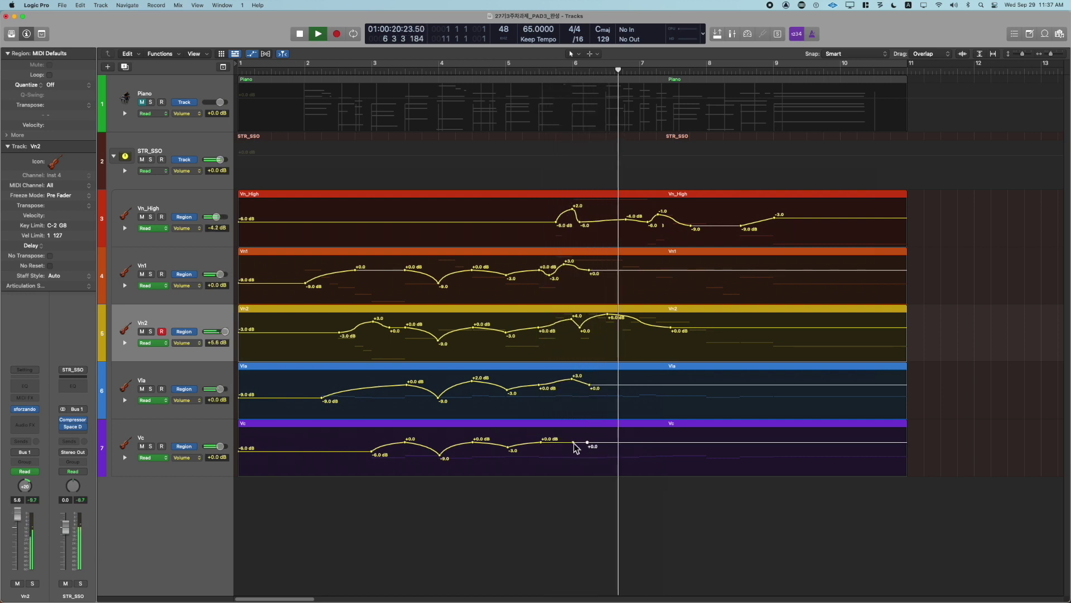
drag(574, 444, 574, 440)
key(comma)
key(comma)
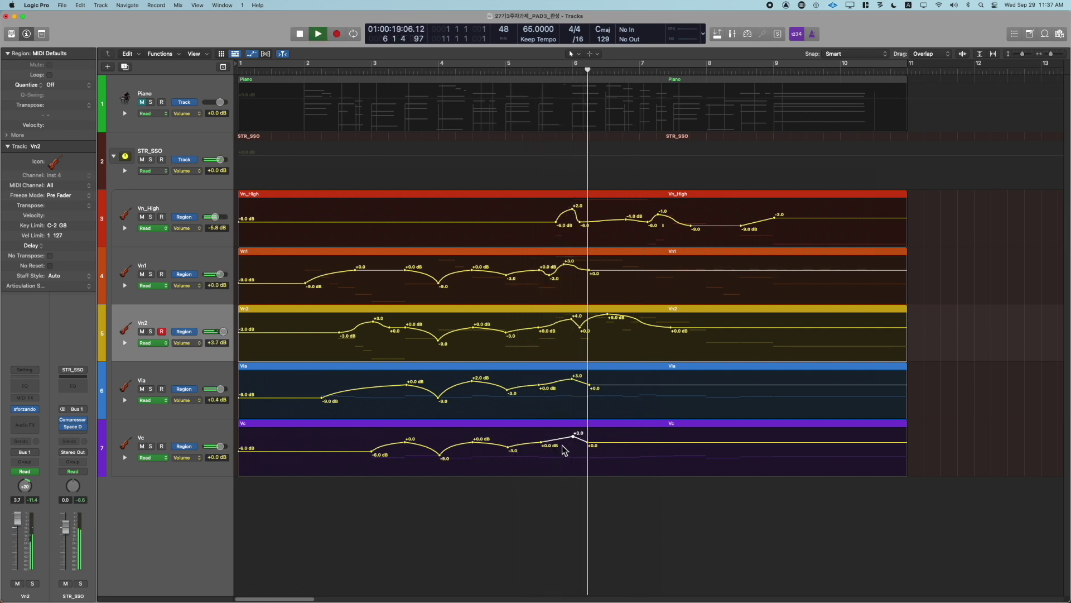
key(comma)
Curve Vc's volume climb from about 5 3 up to the bar 6 peak and replay the passage
click(562, 440)
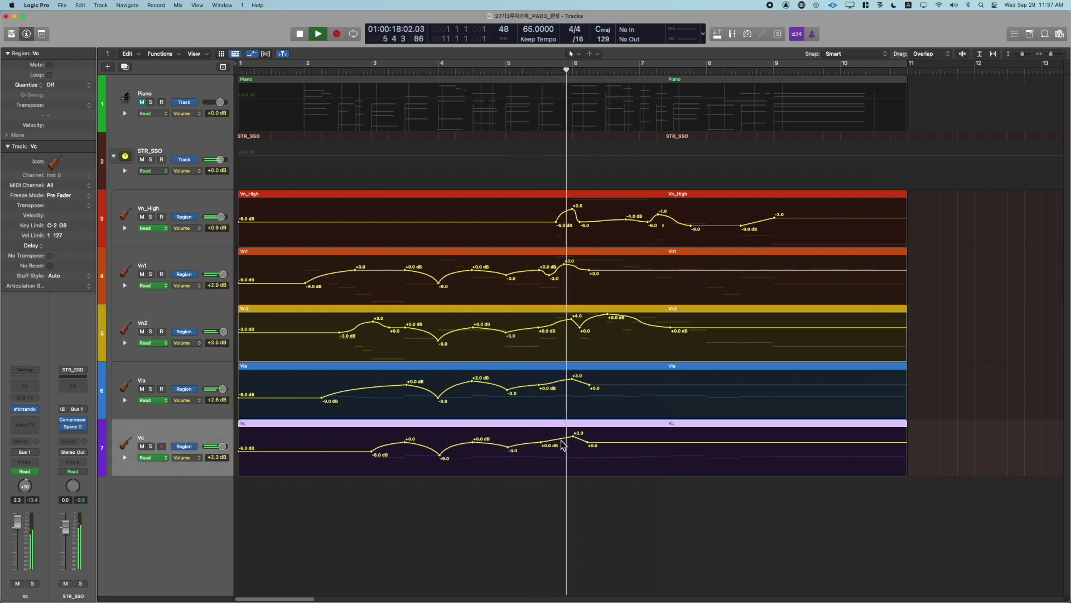
click(561, 444)
key(space)
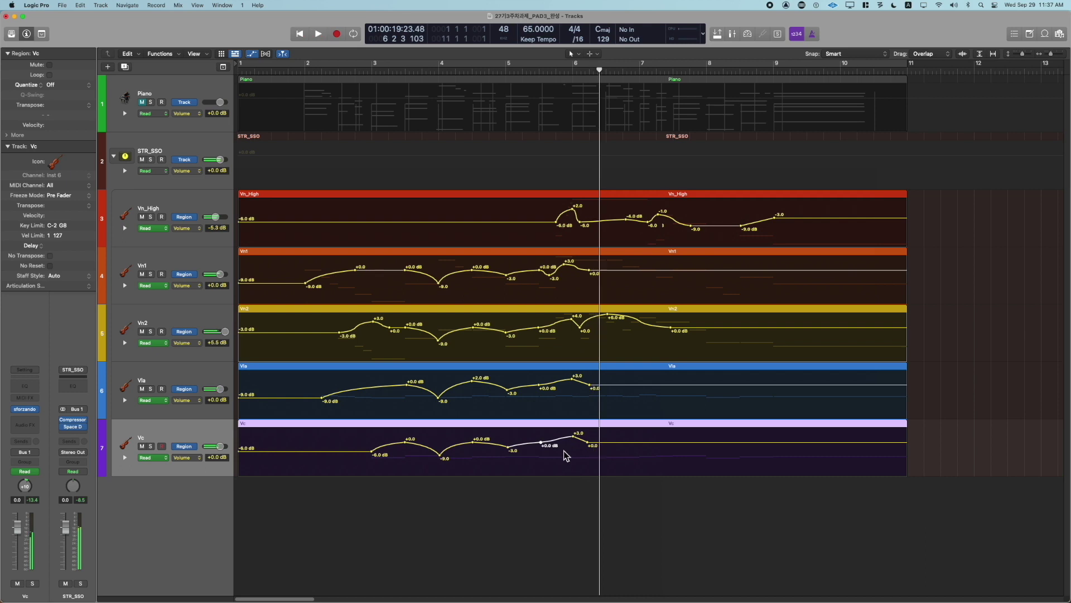
key(comma)
key(space)
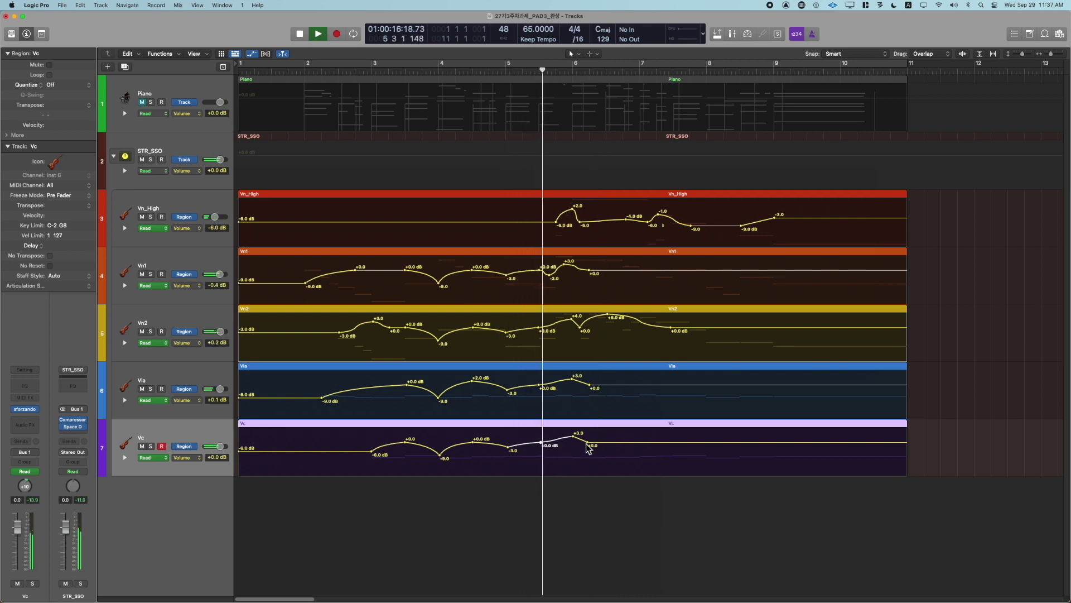
Move the +0.0 dB points after bar 6 in Vc and Vla to about 6 3, curve both falls and replay
drag(587, 444, 604, 442)
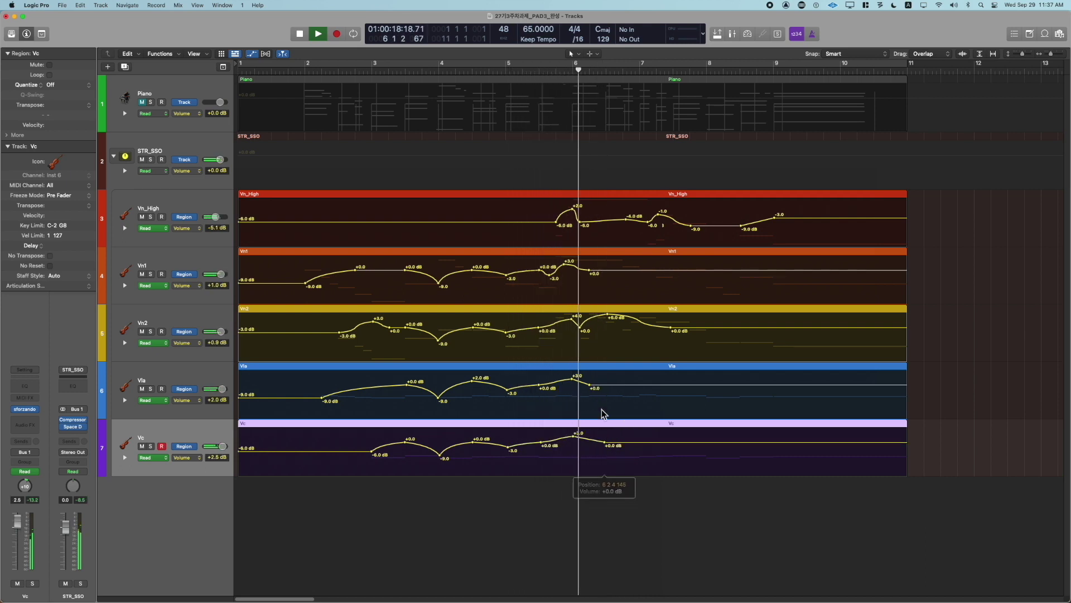
mouse_move(593, 387)
mouse_down()
mouse_move(607, 386)
mouse_move(597, 387)
mouse_up()
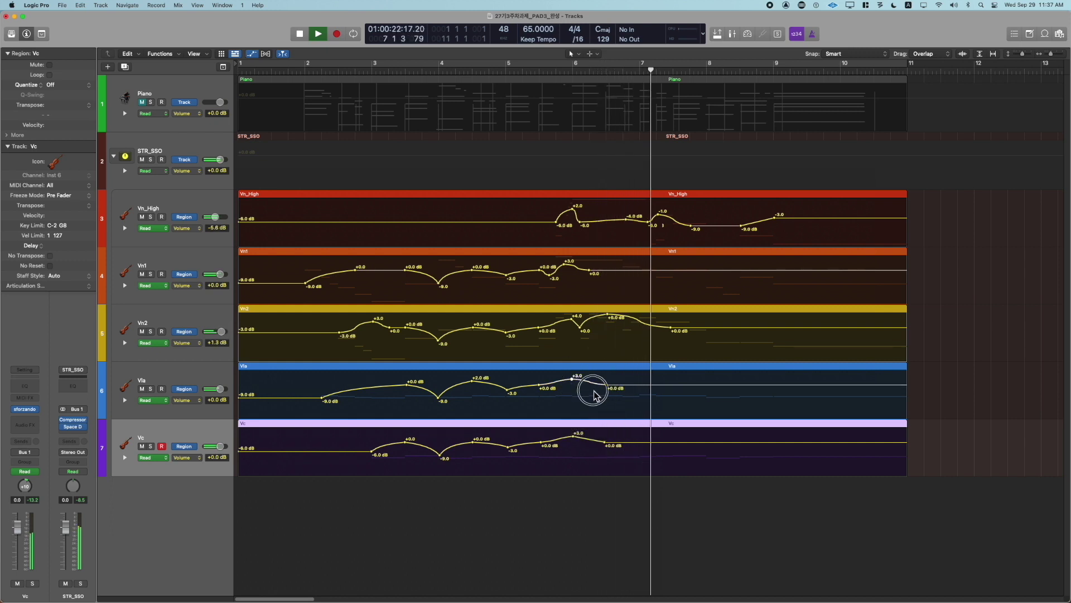
drag(591, 439, 596, 440)
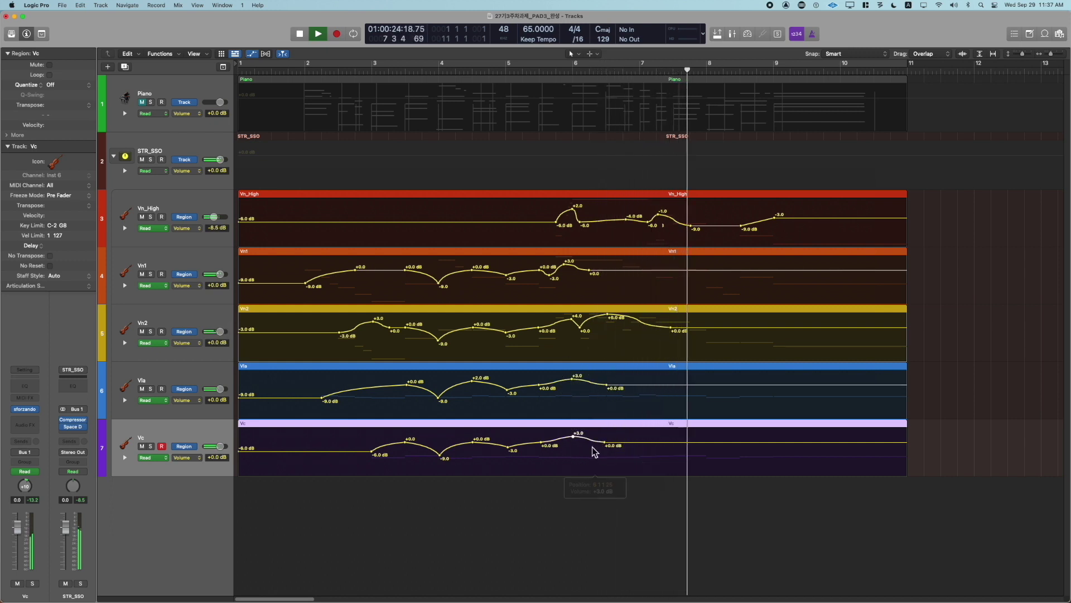
click(591, 447)
key(space)
key(space)
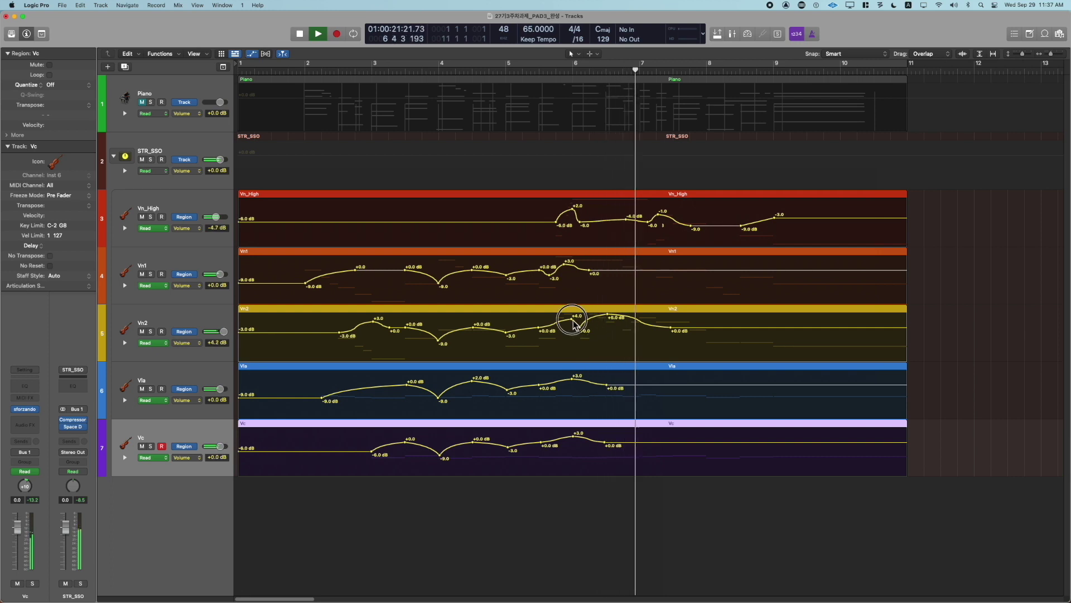
Smooth Vn2's curve around the bar 6 peak and add a -3.0 dB dip at bar 8 recovering to +0.0 dB at about 8 2
click(577, 327)
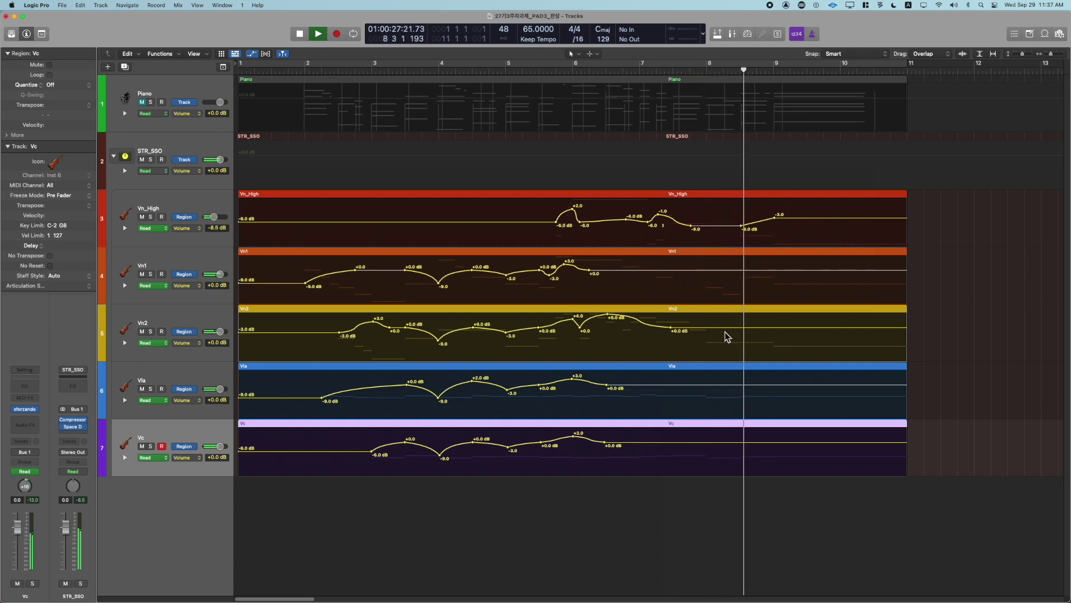
click(704, 328)
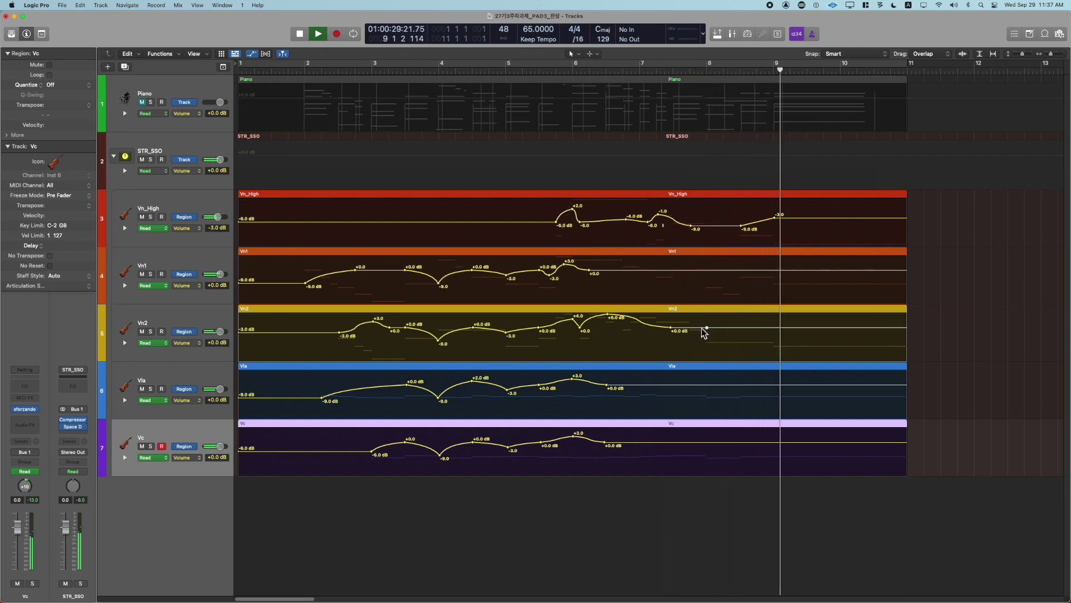
click(725, 328)
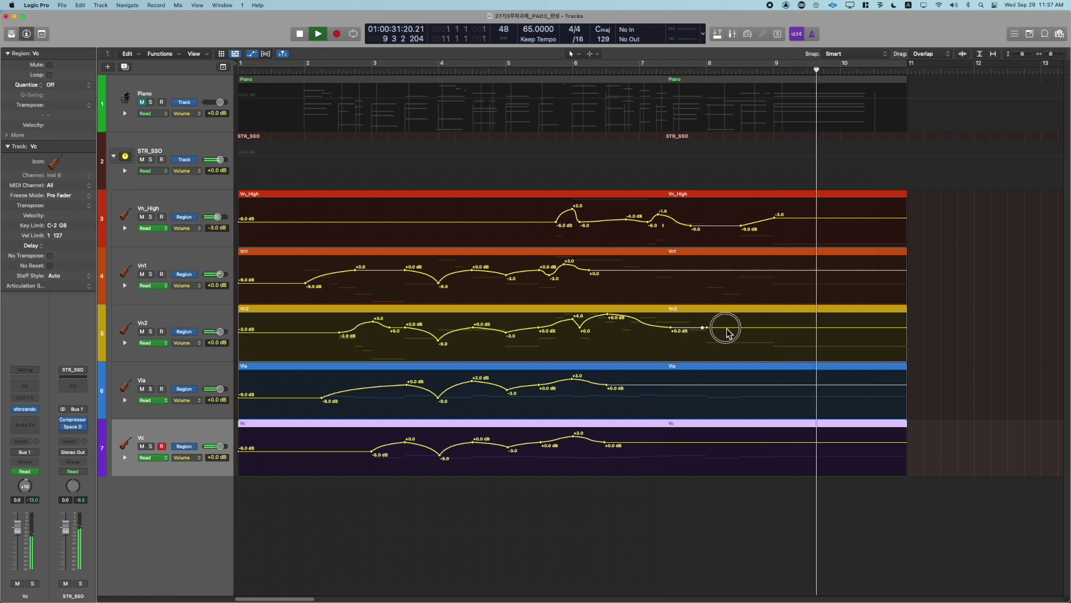
drag(710, 329, 706, 333)
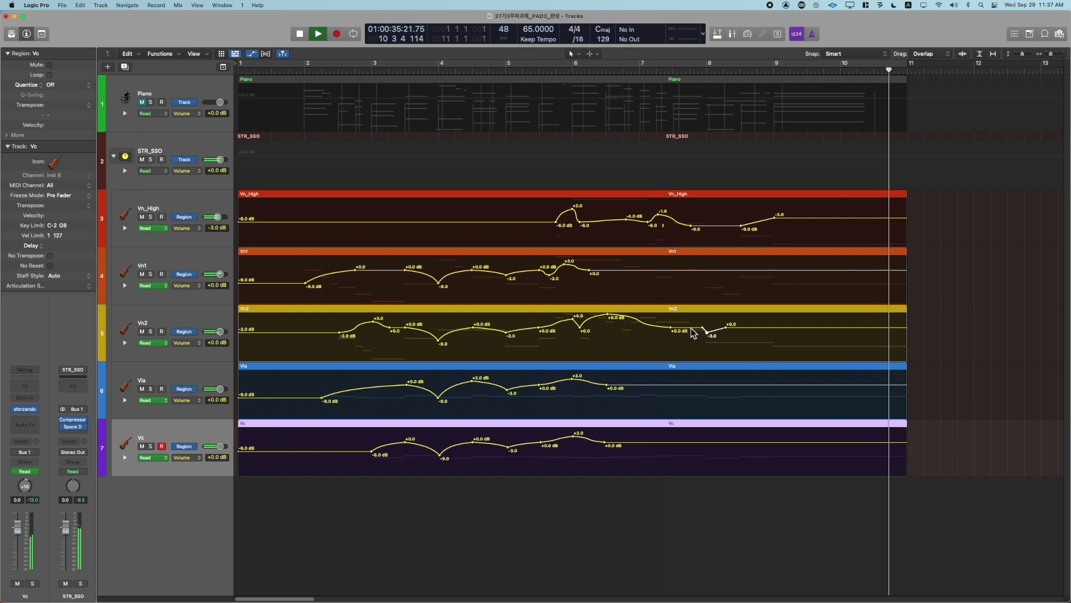
Shape a curved +2.0 dB Vn2 peak at about 7 4, extend the recovery after bar 8 to about 8 3, and replay
drag(692, 328, 703, 327)
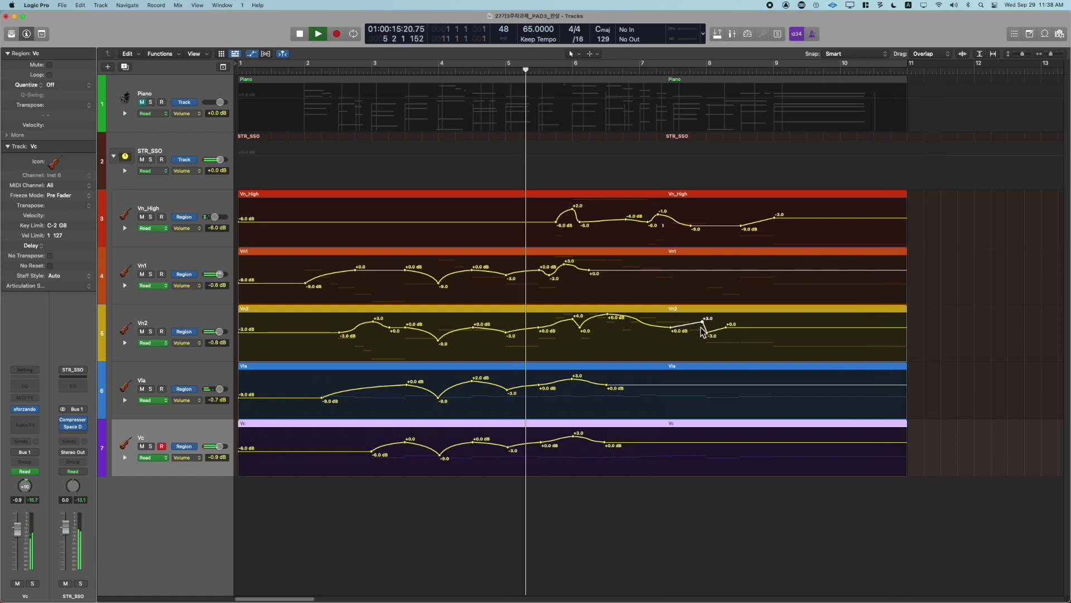
drag(693, 324, 701, 345)
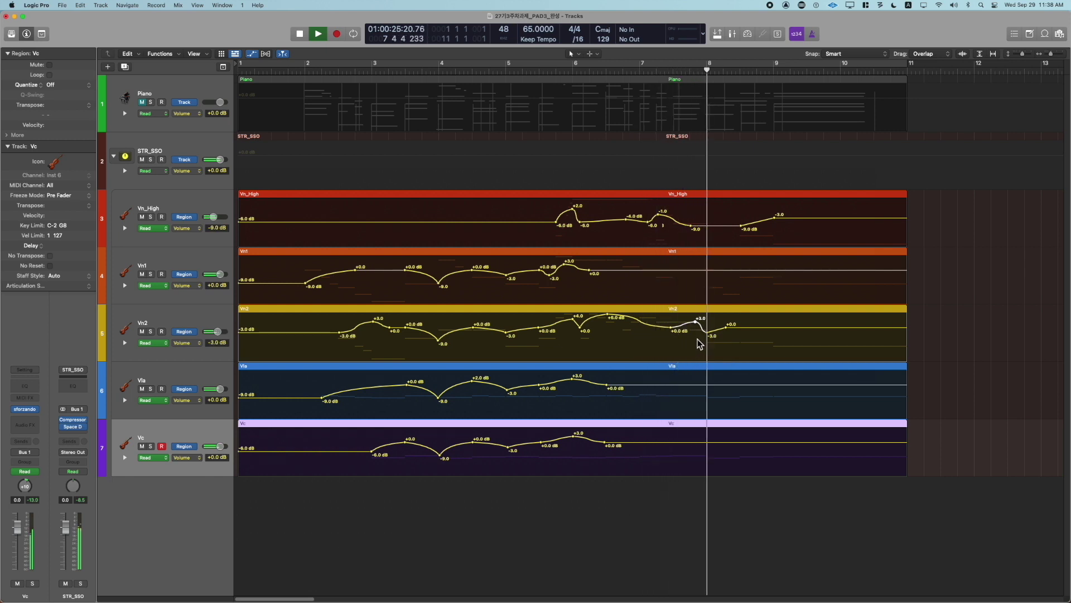
drag(726, 327, 696, 326)
key(space)
key(space)
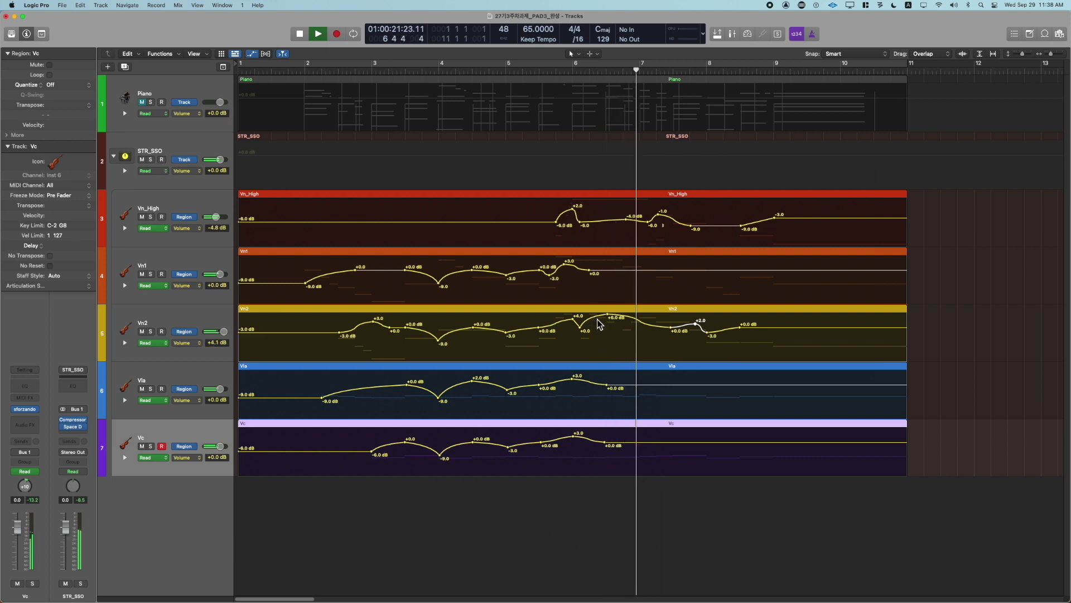
Shift Vn2's high peak slightly past 6 3, raise its peak near 7 4 to +3.0 dB, and replay from bar 7
drag(608, 315, 613, 316)
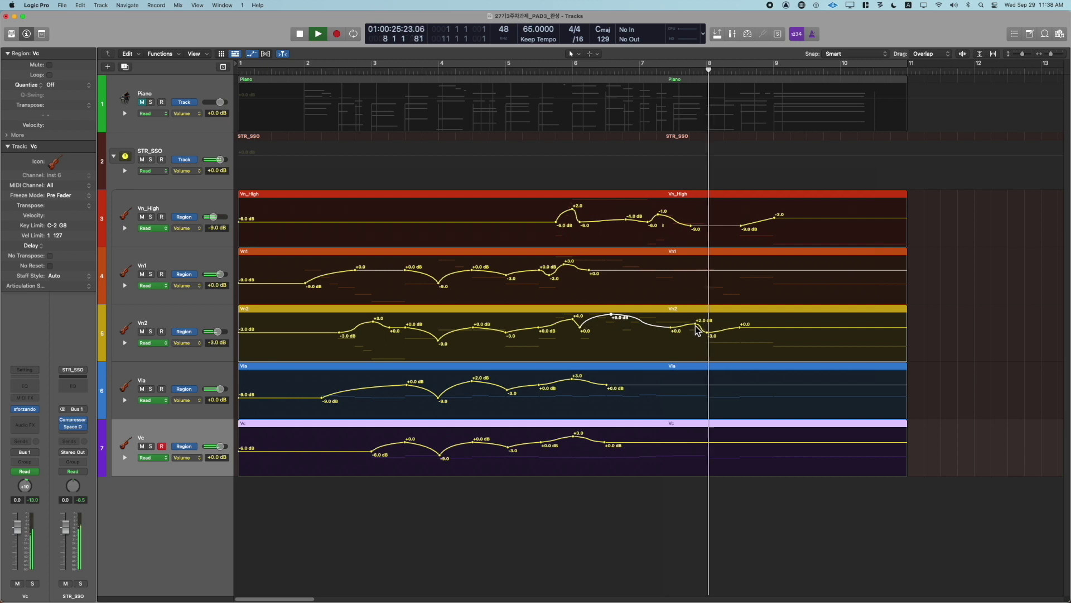
drag(696, 328, 694, 327)
click(659, 74)
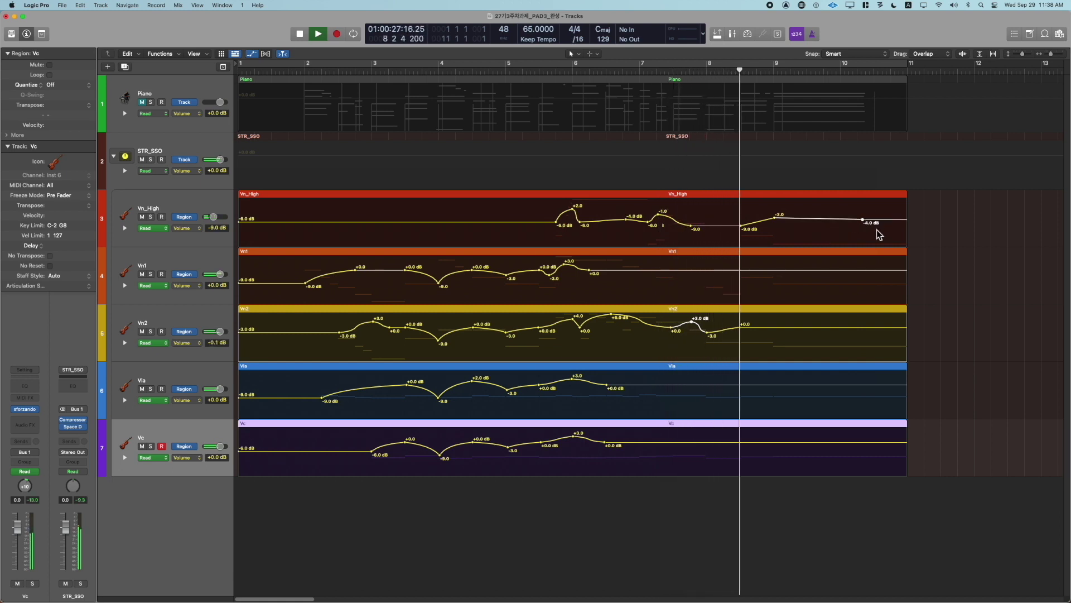
End Vn_High with a curved fall to -9.0 dB at about 10 2, curve its rise from 8 3, and replay from there
click(863, 221)
drag(874, 226, 873, 229)
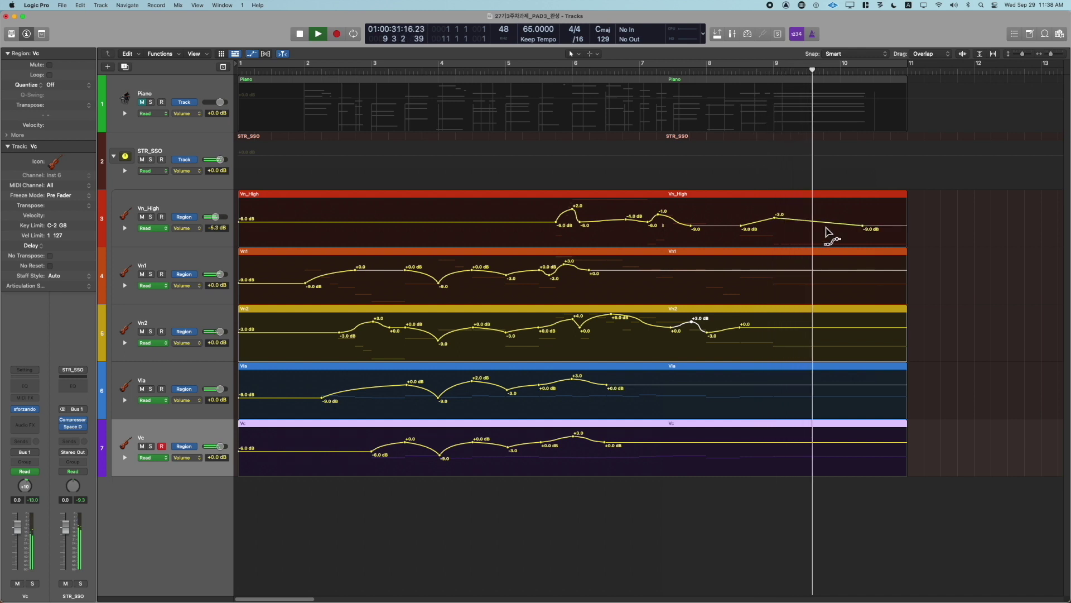
drag(826, 226, 742, 225)
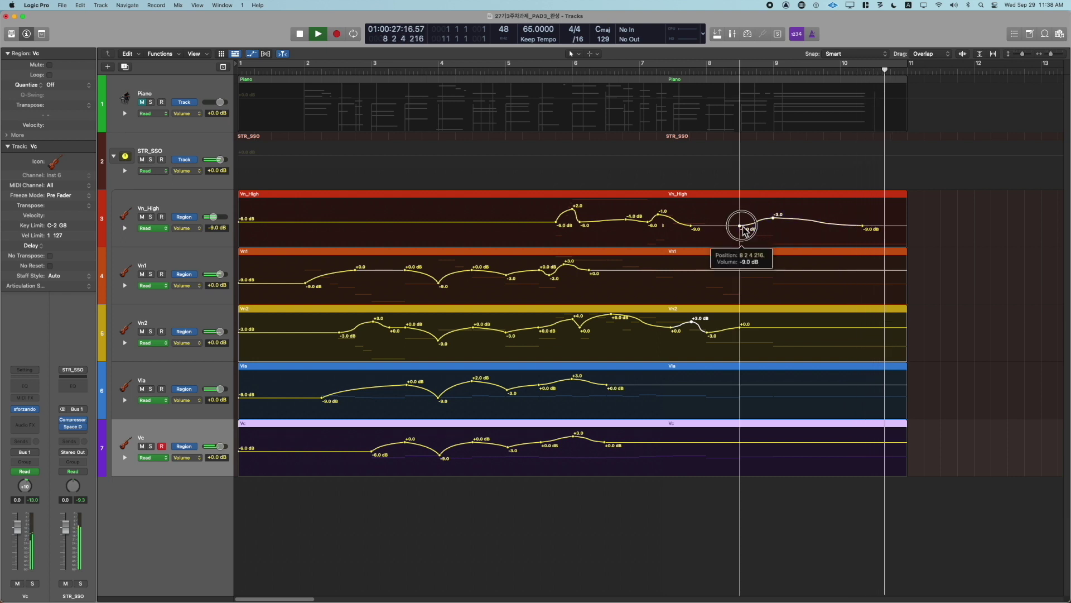
click(739, 72)
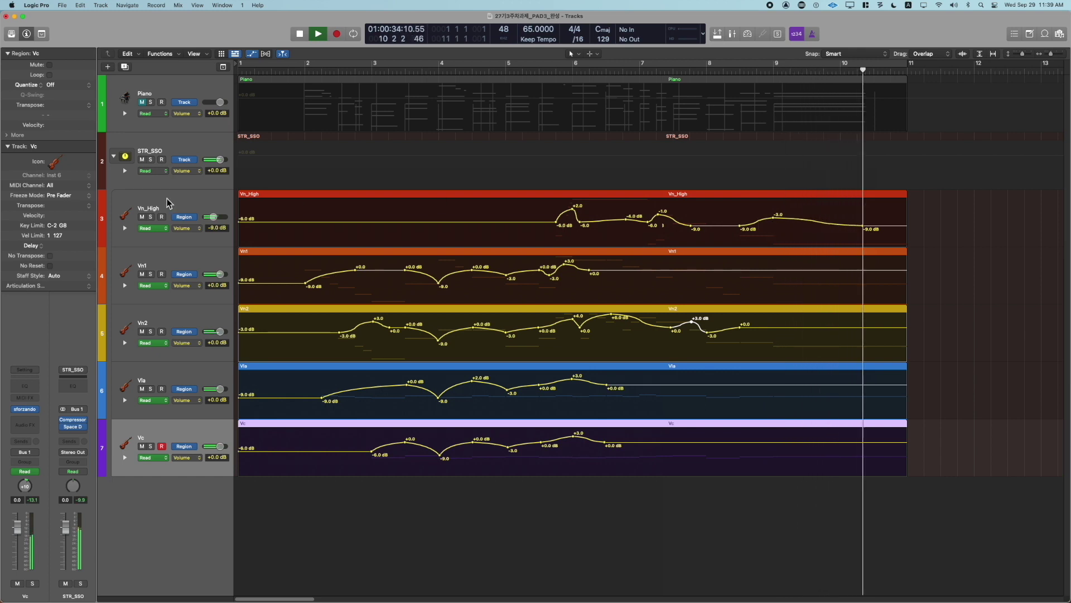
Hide the track automation, stop playback and unmute the Piano track
key(a)
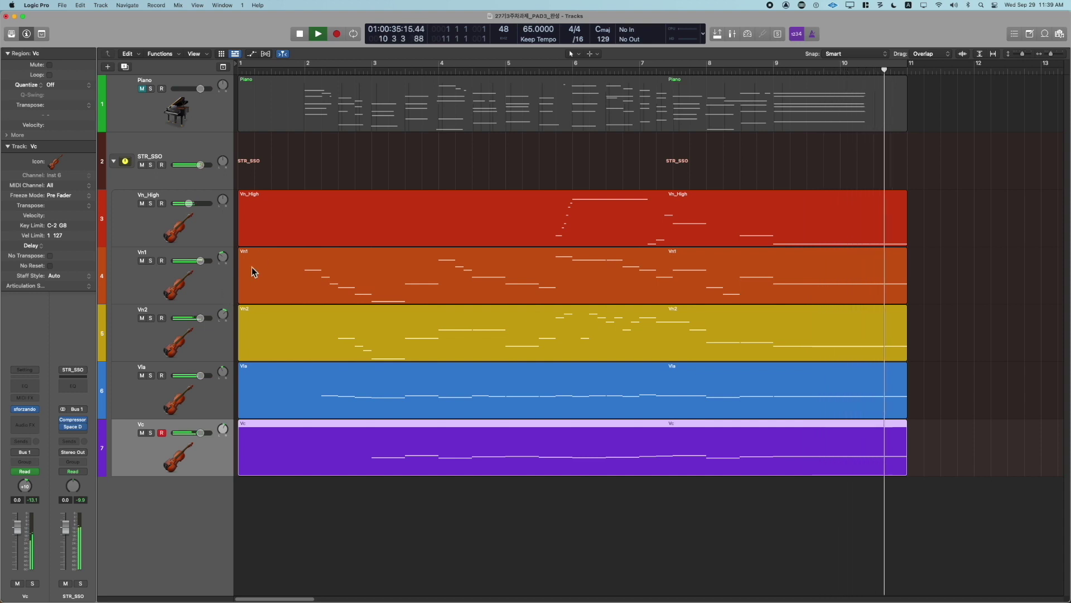
key(space)
click(142, 89)
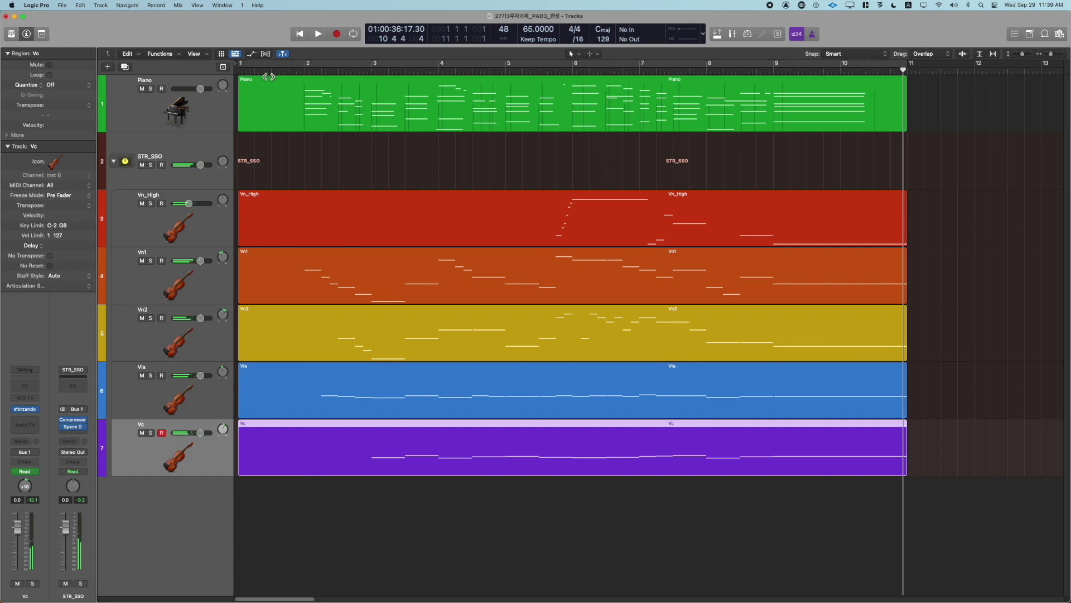
Play the arrangement from the start and adjust the make-up gain of the Compressor on STR_SSO
click(270, 71)
key(space)
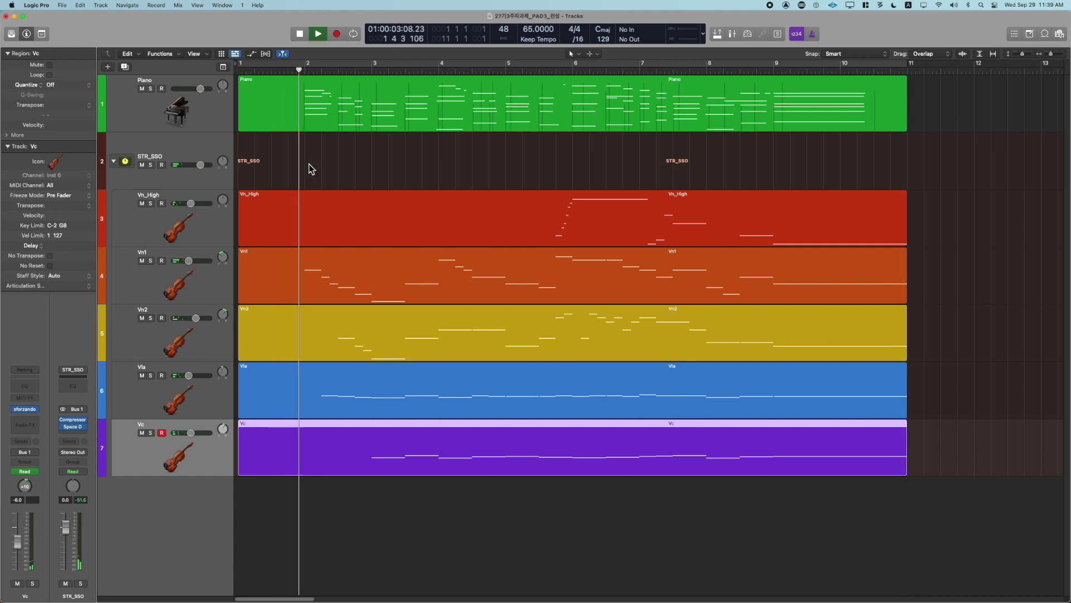
click(192, 146)
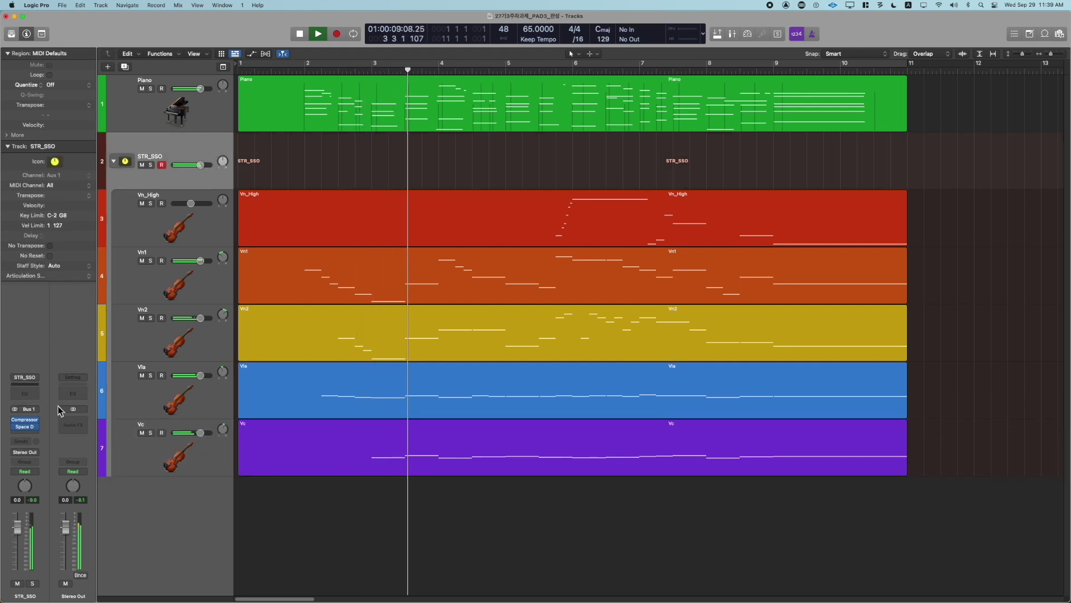
mouse_move(31, 426)
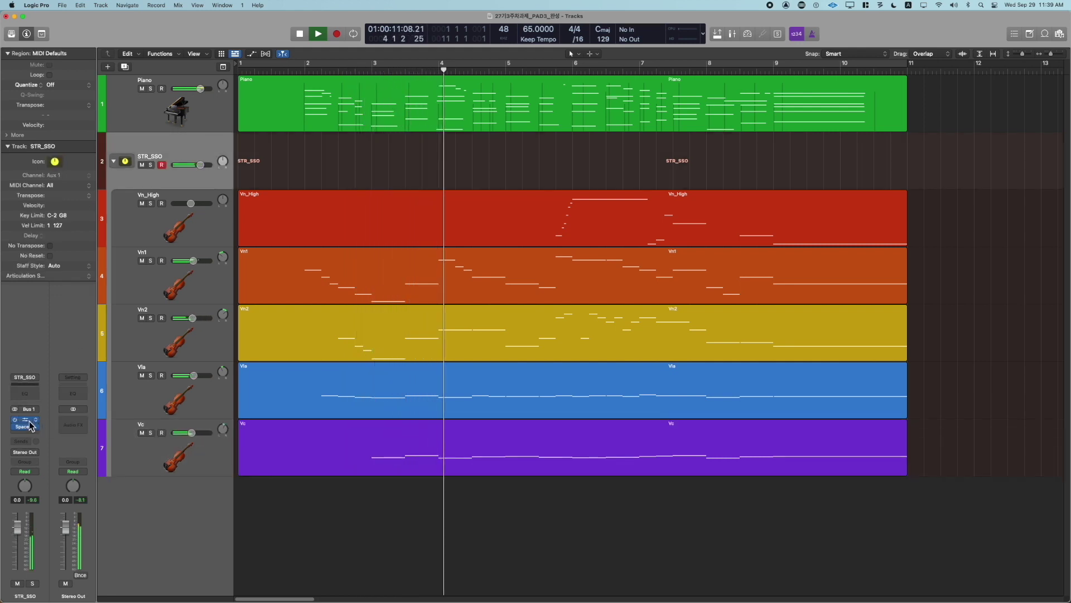
click(31, 424)
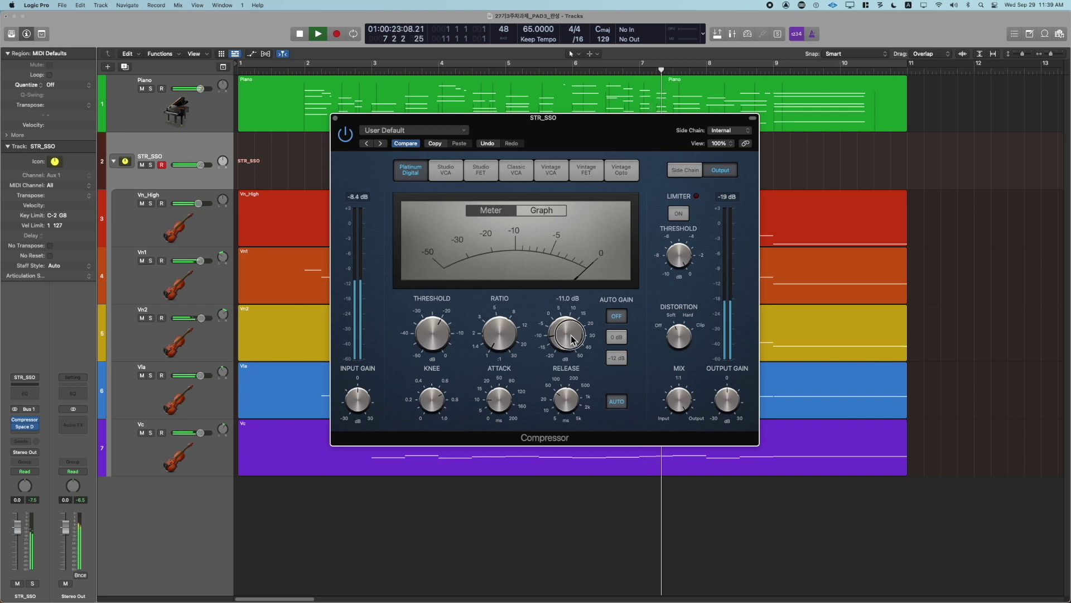
click(337, 119)
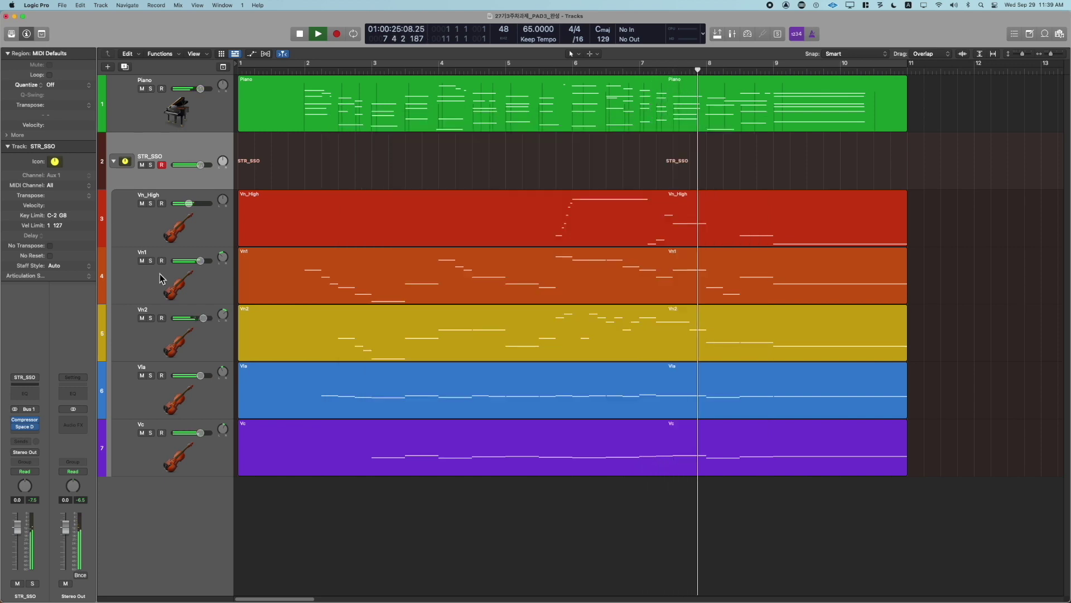
Load the large hall setting 02.4s Big String Reverb into STR_SSO's Space Designer
click(25, 427)
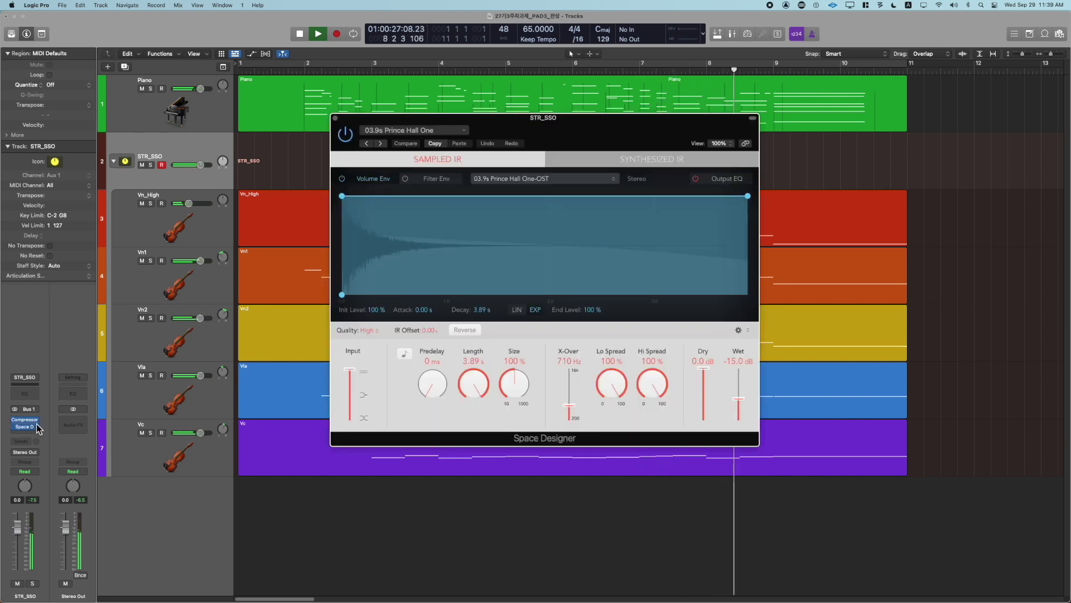
click(401, 131)
mouse_move(424, 316)
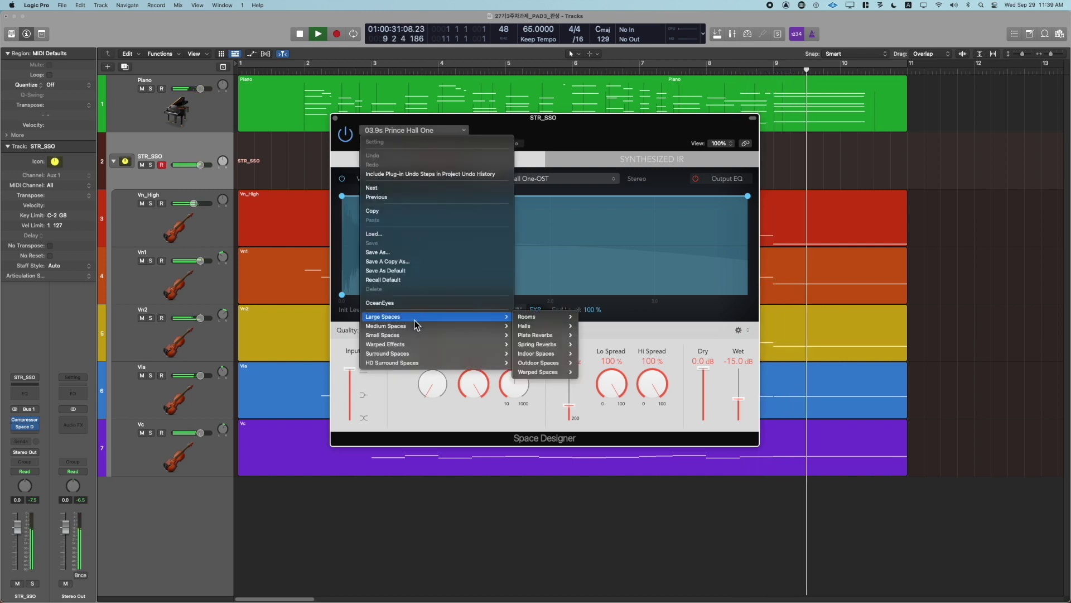
mouse_move(527, 317)
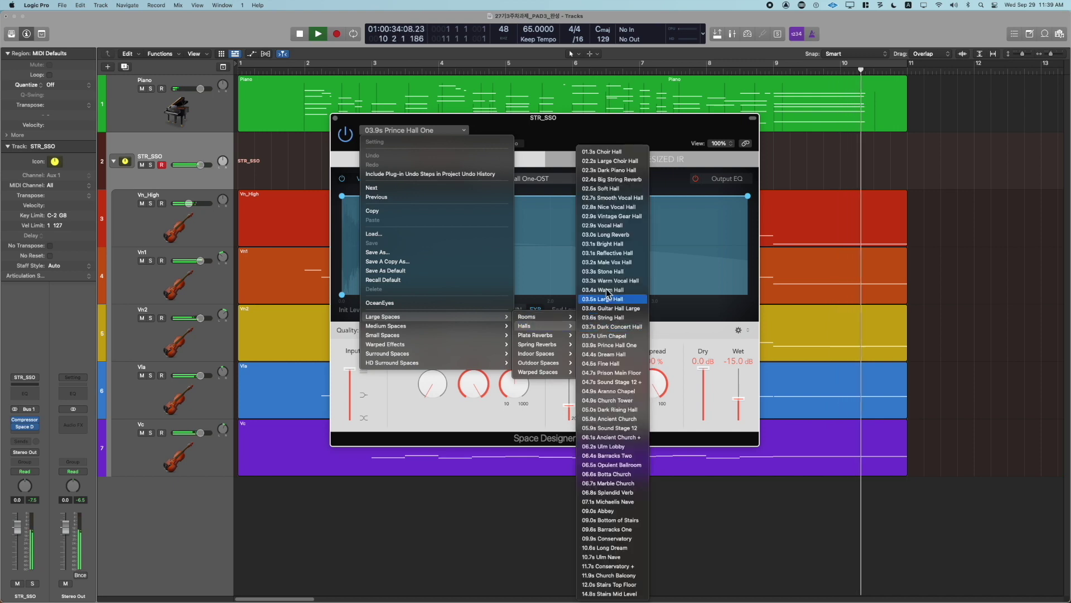
click(614, 180)
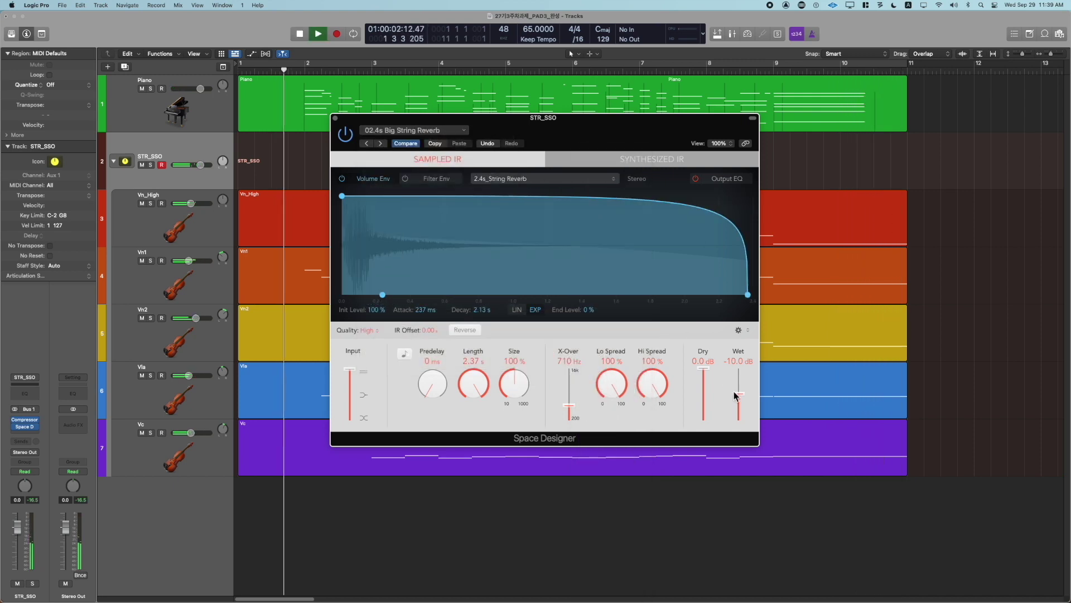
Lower the Big String Reverb's wet level to -18.0 dB and replay from the start
drag(737, 392, 738, 399)
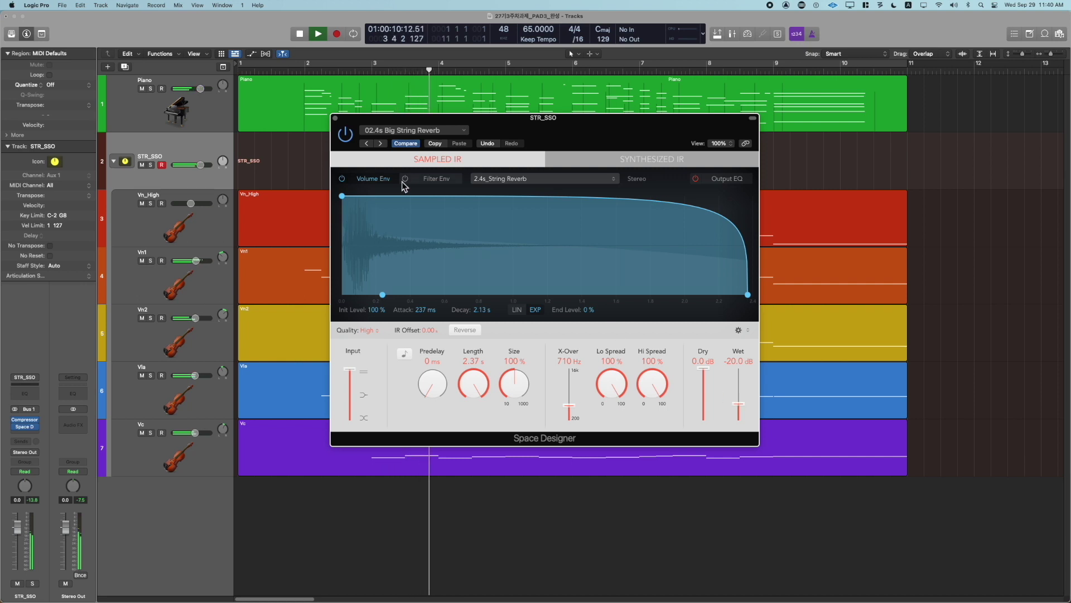
key(space)
drag(737, 405, 741, 407)
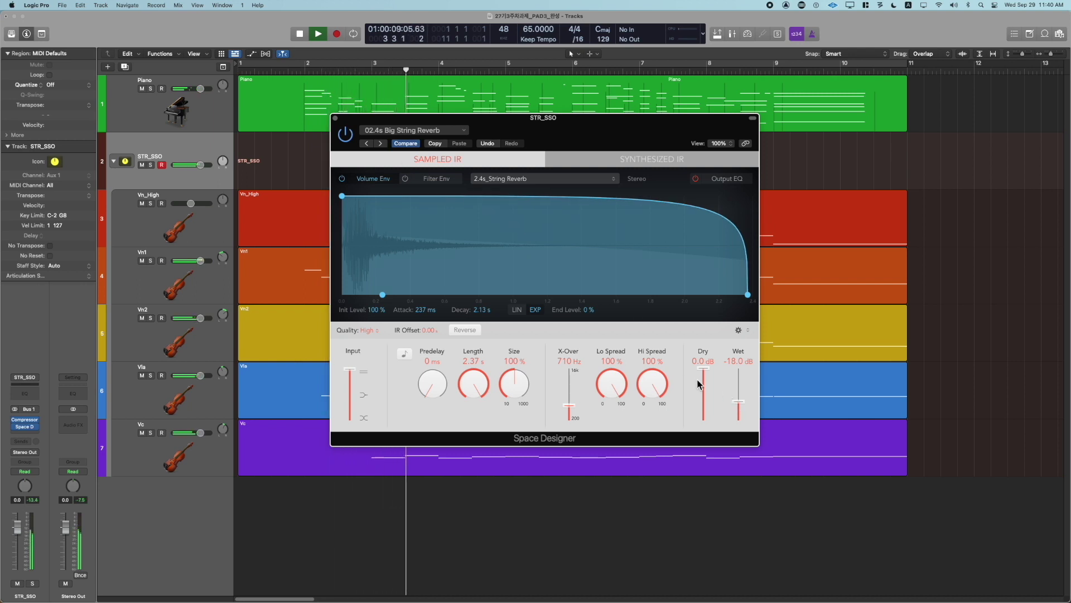
key(space)
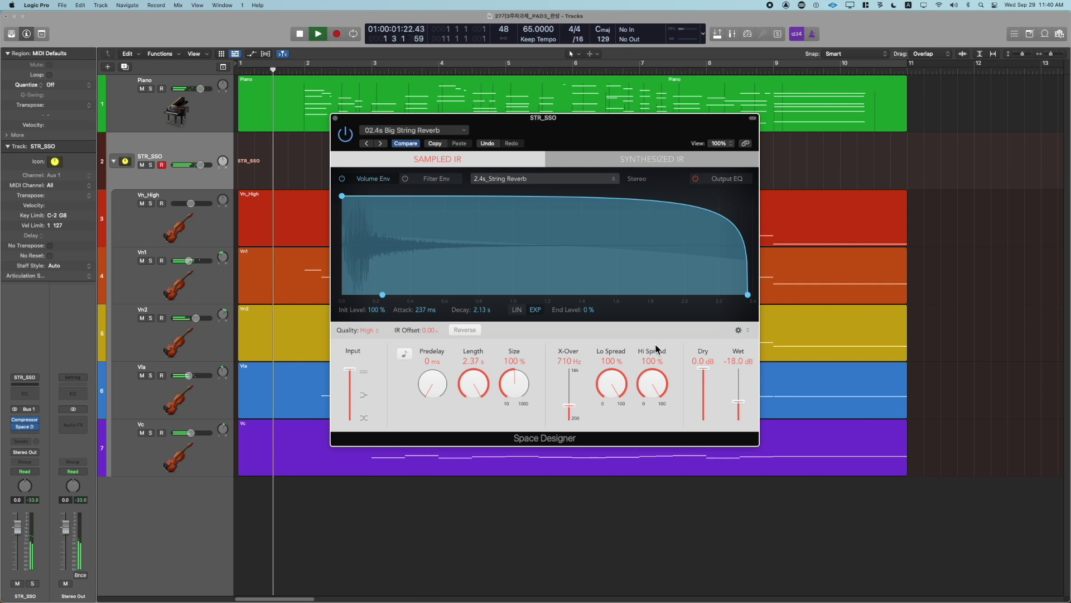
Load the large hall setting 03.9s Prince Hall One in Space Designer with the wet level at about -15.0 dB
click(396, 132)
mouse_move(418, 318)
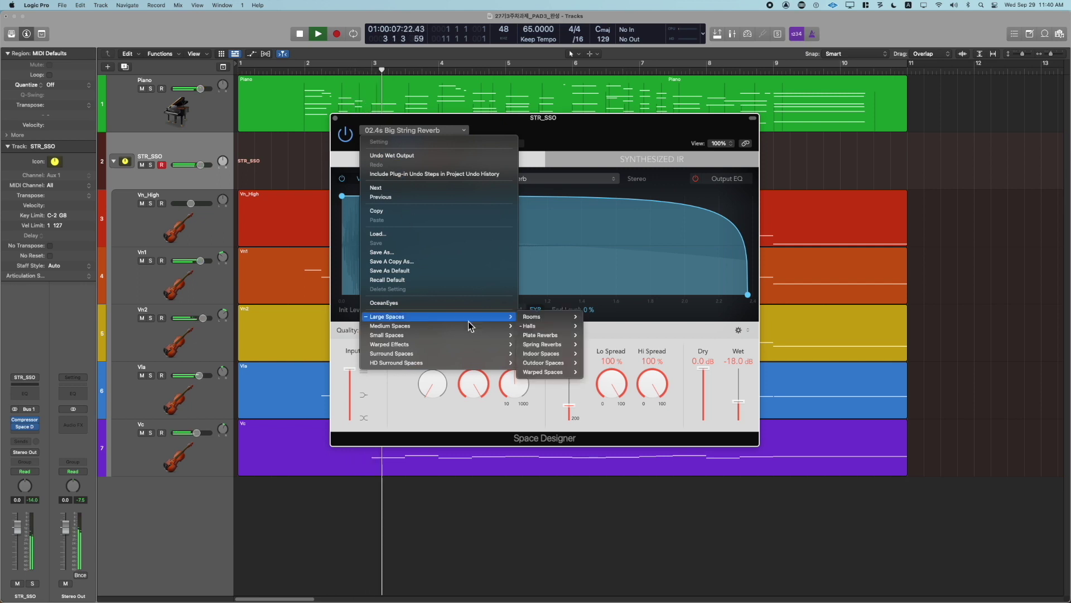
mouse_move(555, 329)
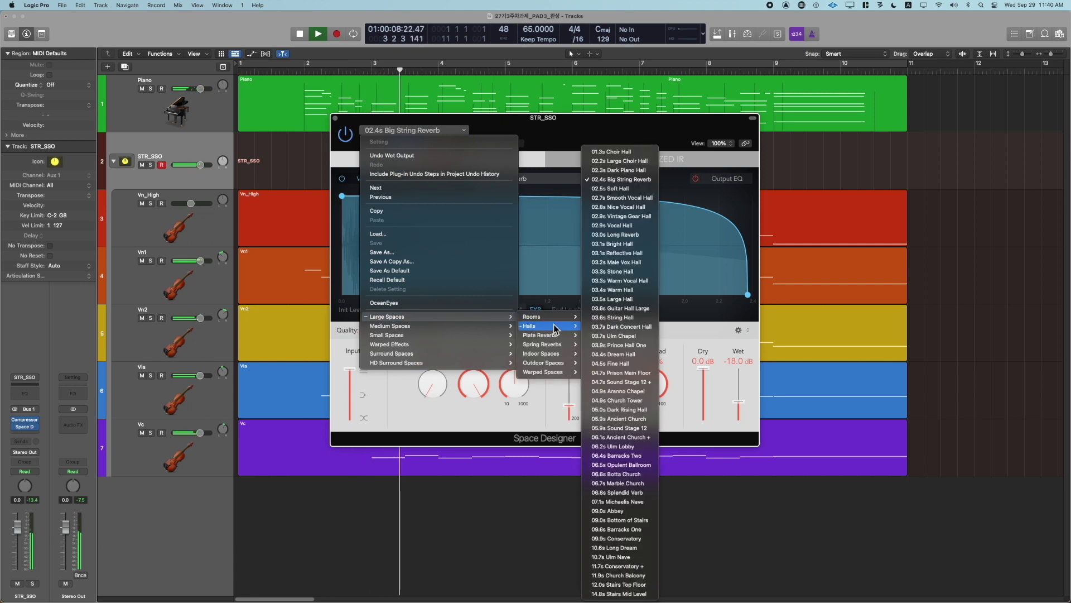
click(619, 345)
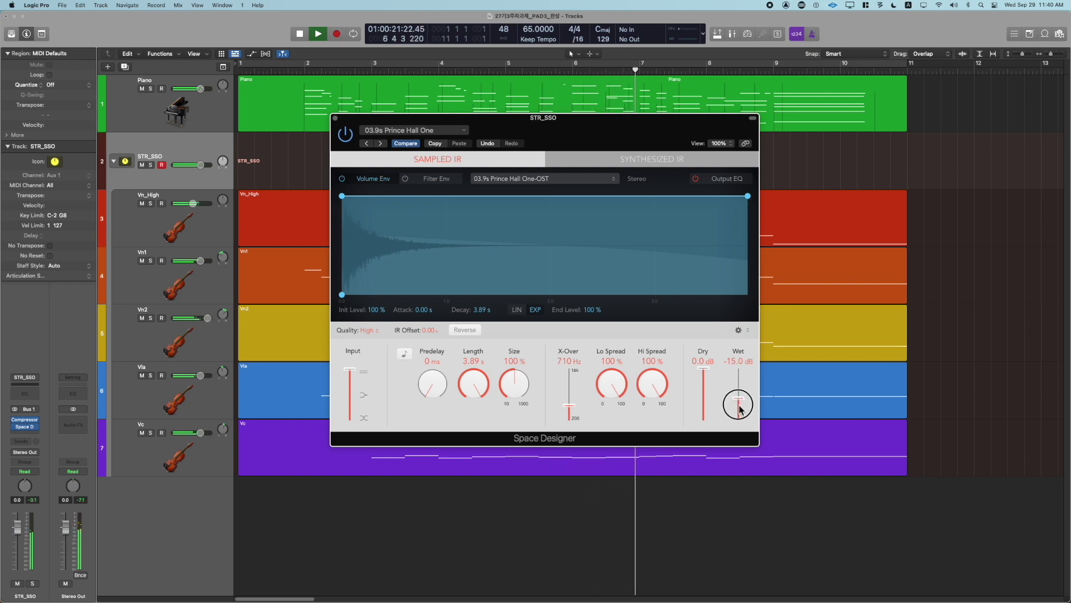
click(336, 119)
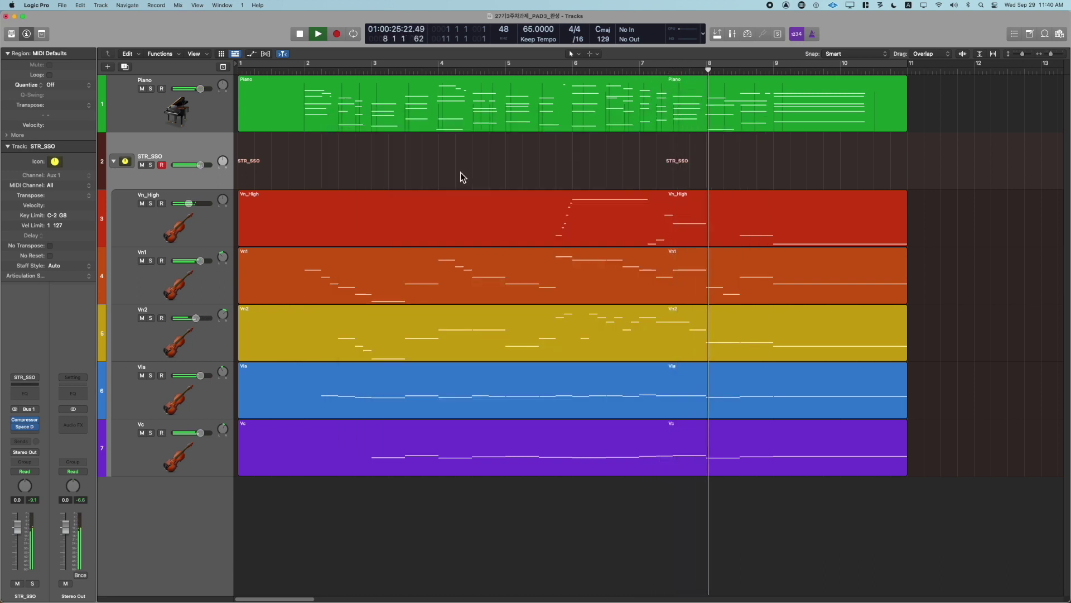
Show the track automation and insert a Compressor on Vc with its make-up gain at about -0.6 dB
key(a)
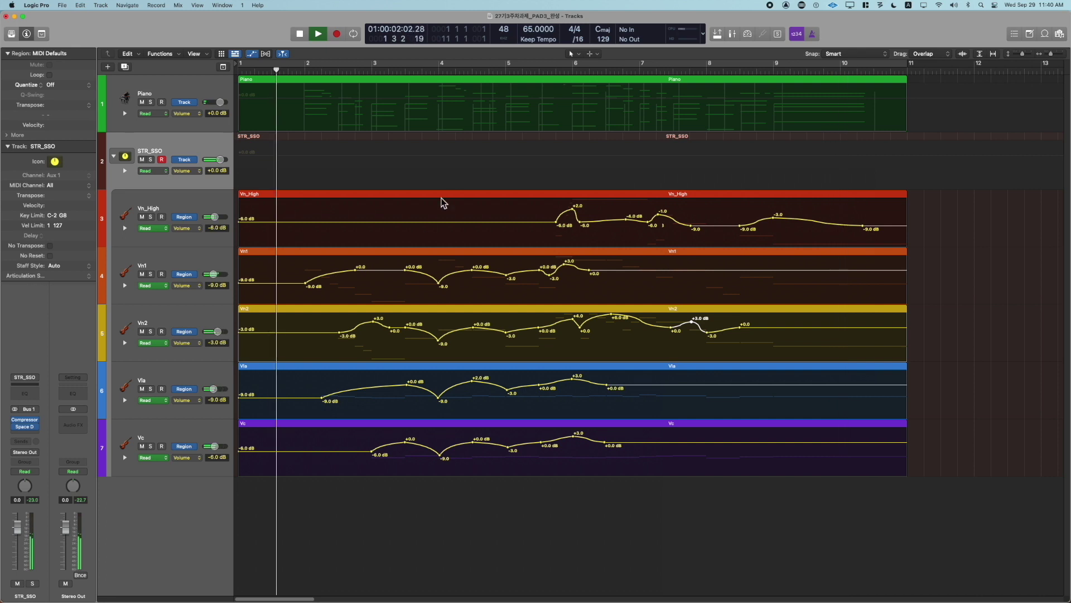
click(202, 427)
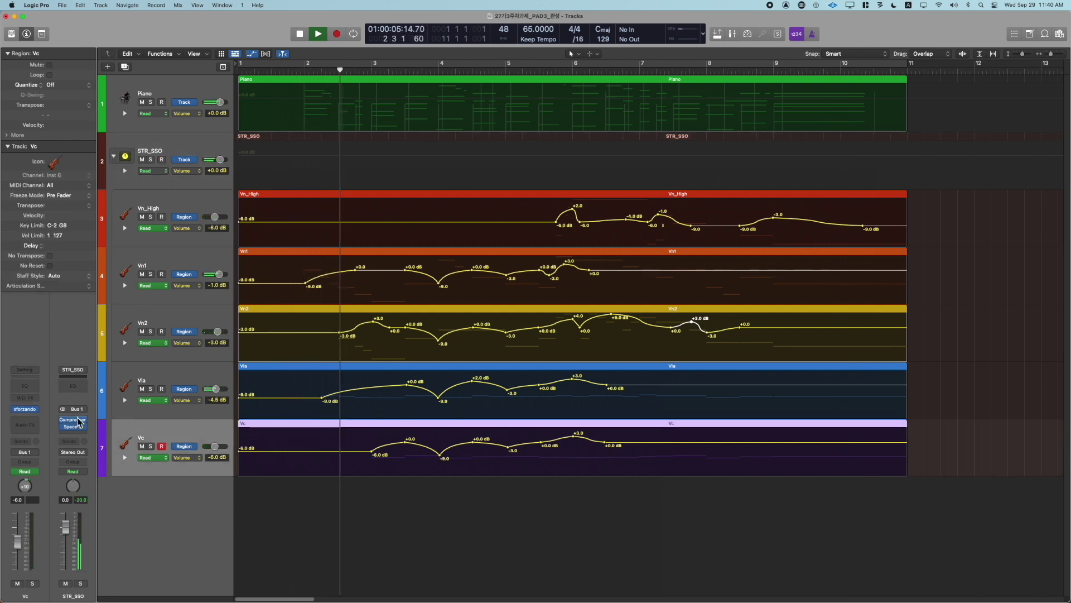
click(34, 422)
mouse_move(51, 452)
click(106, 452)
click(107, 453)
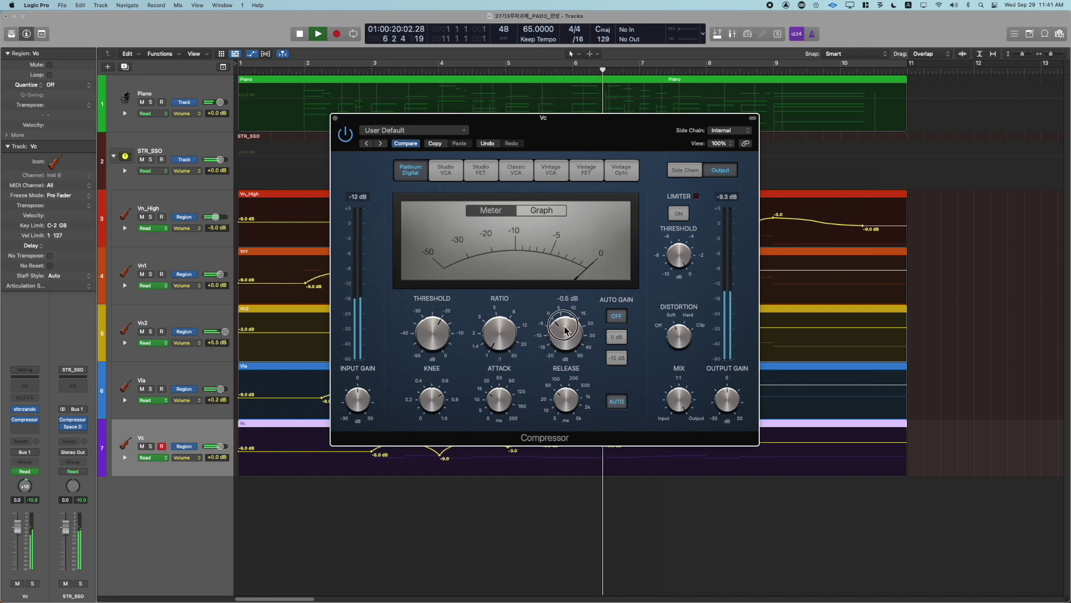
click(336, 118)
Set the make-up gain of Vn1's Compressor to about -0.6 dB while replaying from the start
click(189, 264)
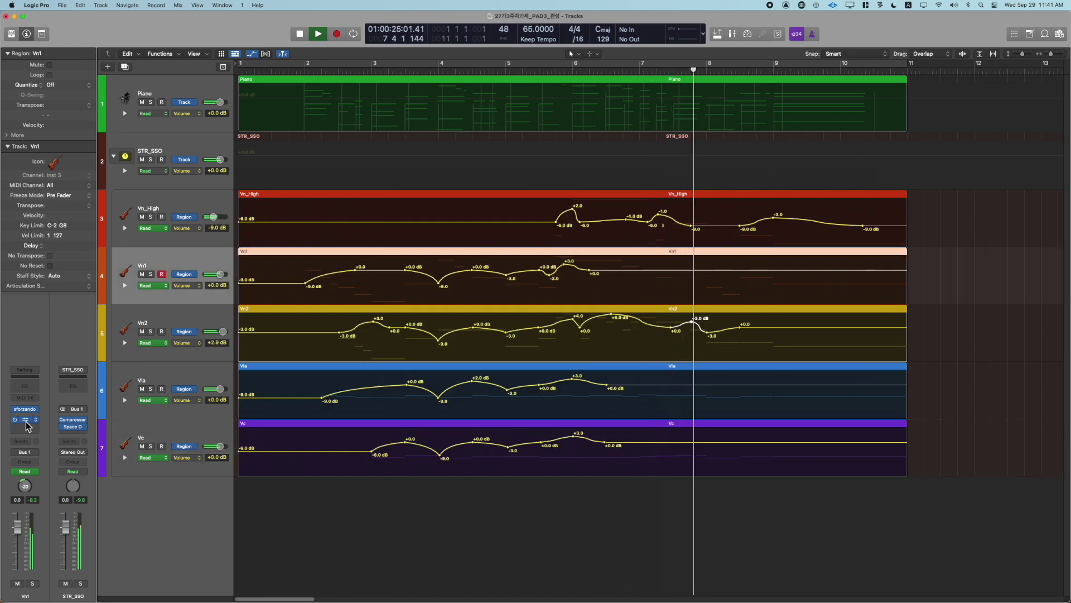
click(26, 420)
key(space)
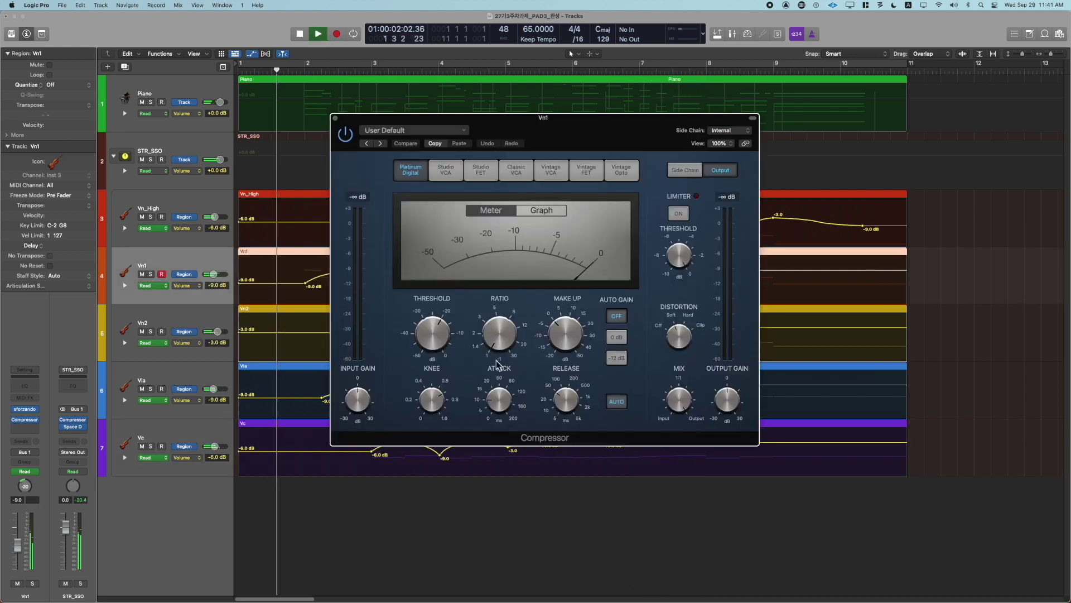
drag(565, 334, 570, 345)
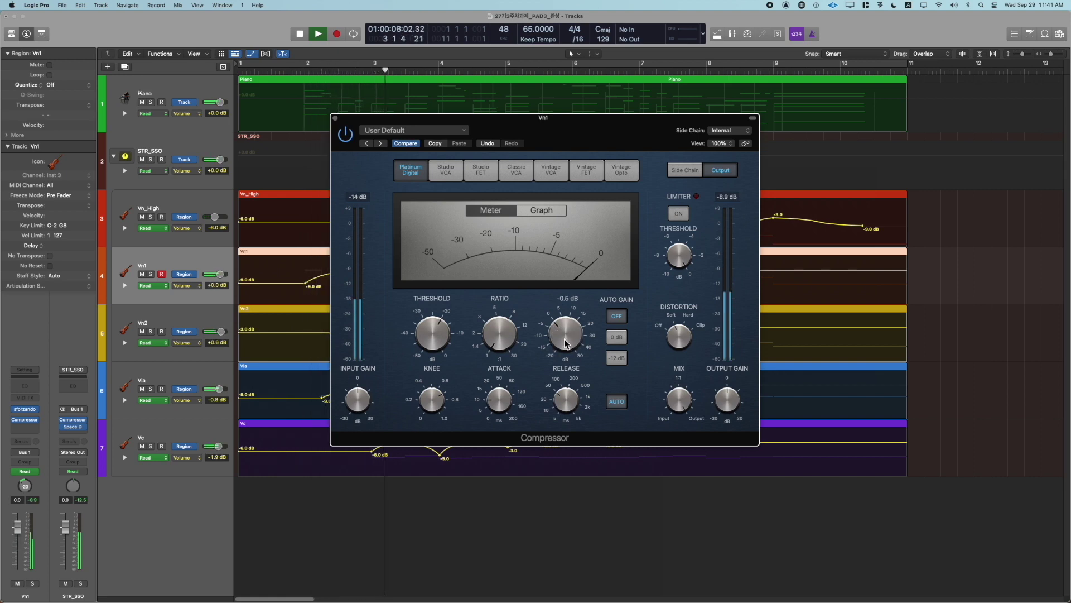
click(335, 119)
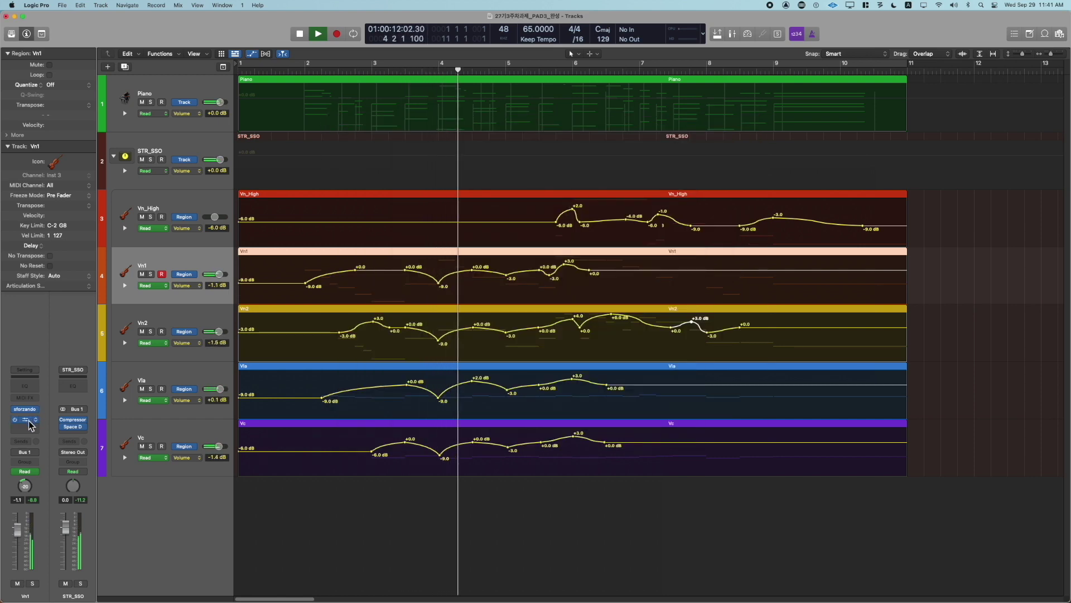
Set the make-up gain of Vc's Compressor to -0.05 dB and replay from the start
click(166, 433)
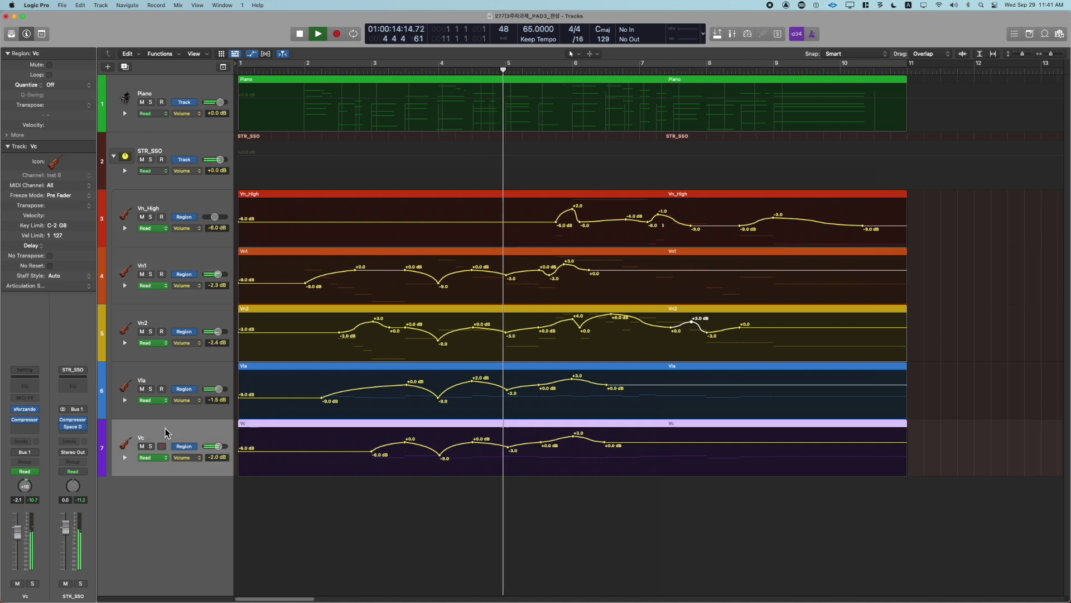
click(26, 420)
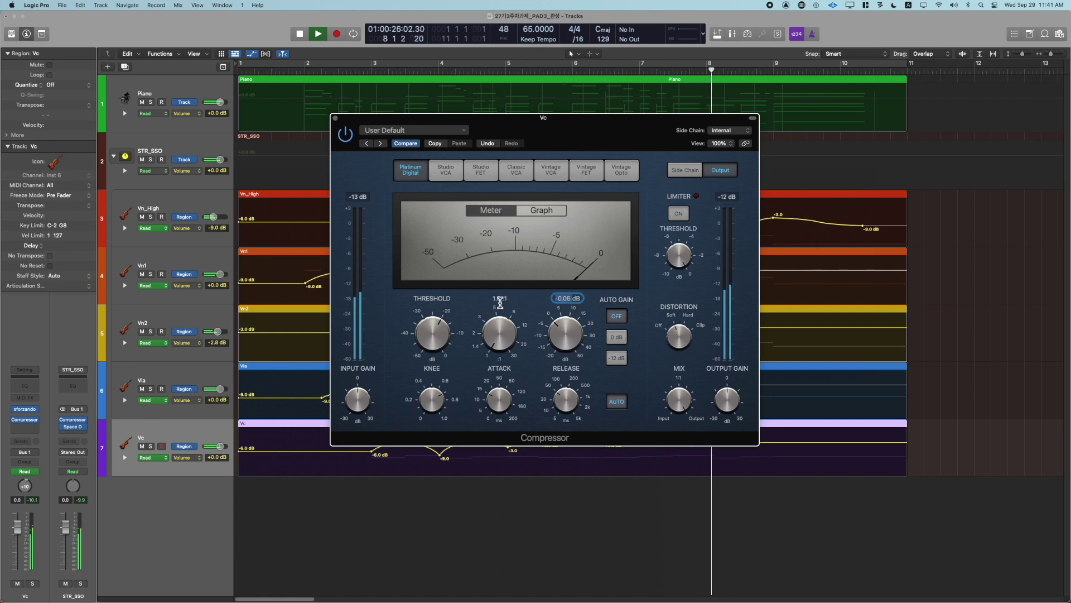
click(335, 118)
key(space)
key(space)
Set the make-up gain of Vn_High's Compressor to -1.0 dB
click(196, 253)
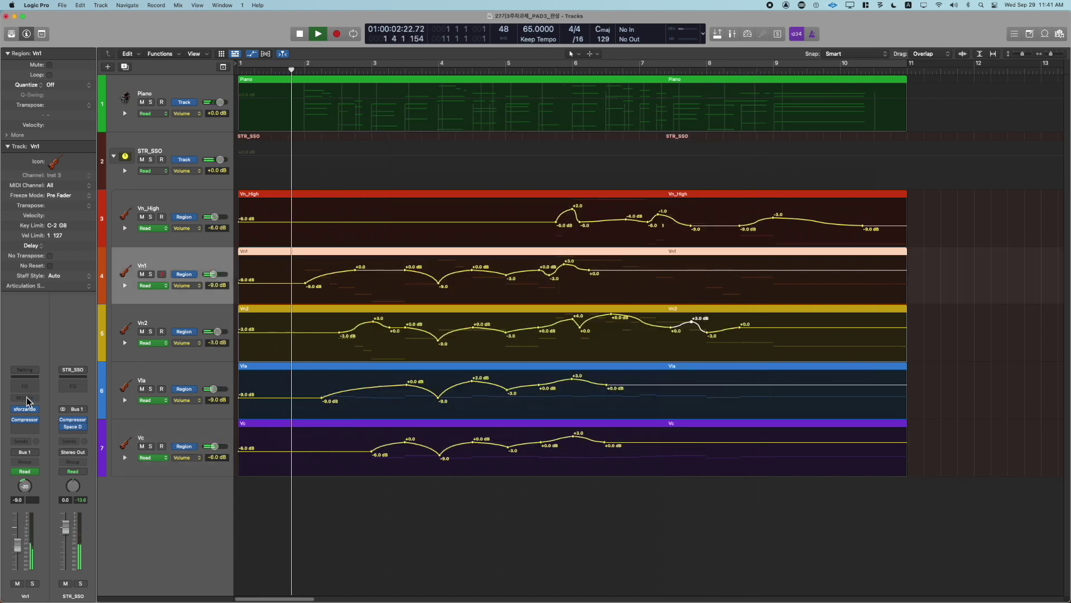
key(Up)
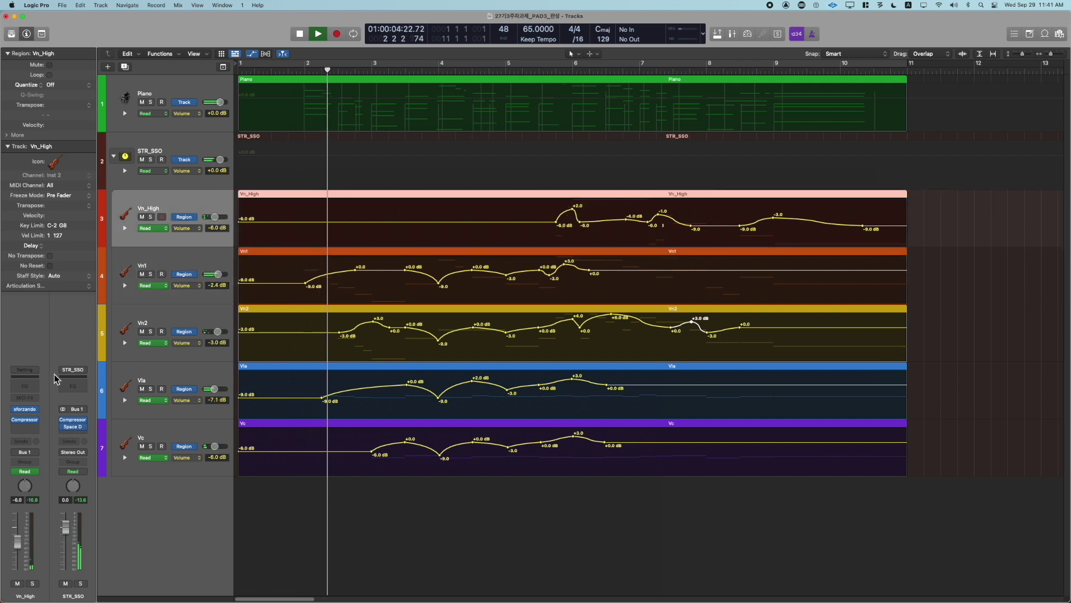
click(25, 419)
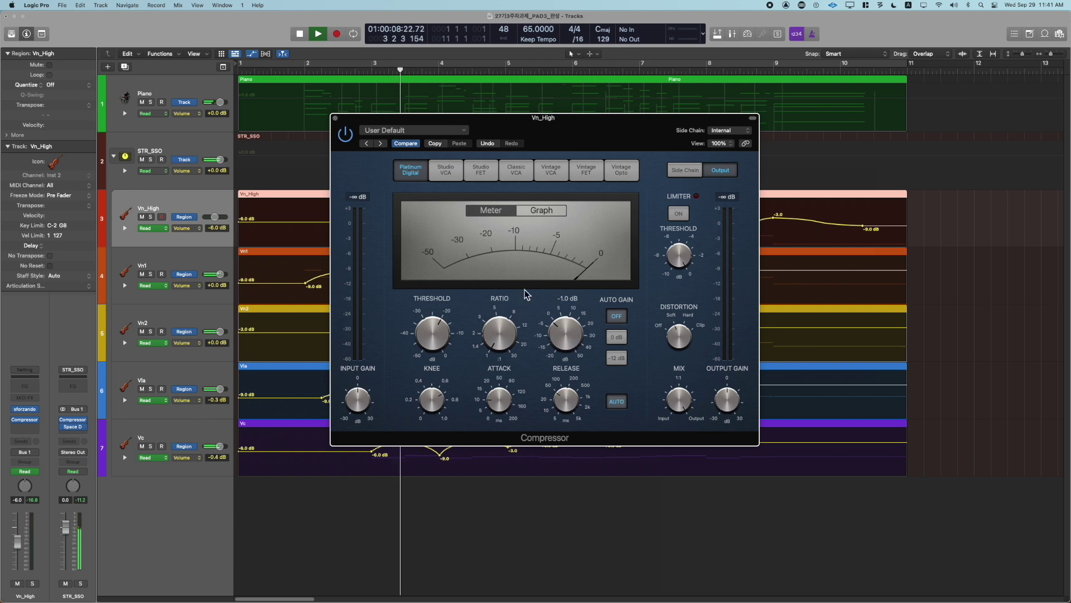
click(335, 119)
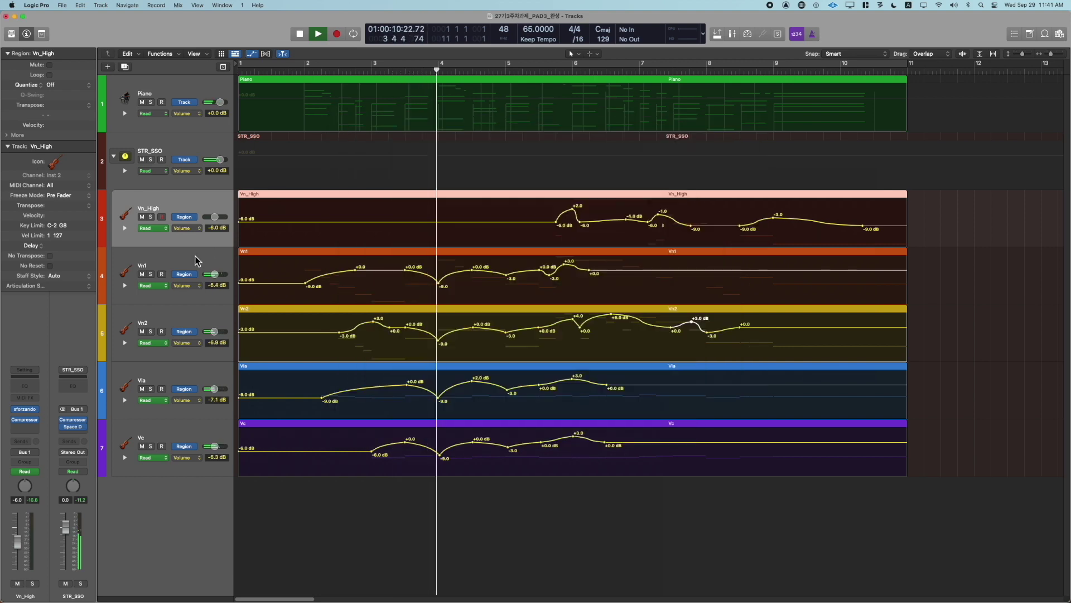
Check the Compressor settings on Vn1 during playback
key(Down)
click(25, 421)
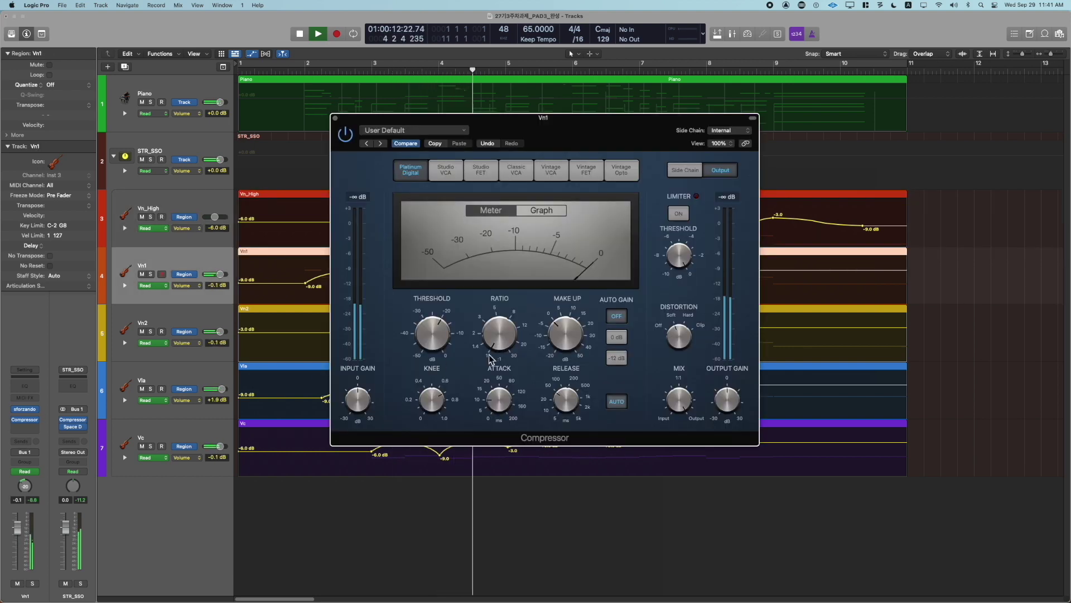
click(336, 119)
Fine-tune Vn_High's Compressor by ear, leaving its make-up gain at -1.0 dB
click(128, 231)
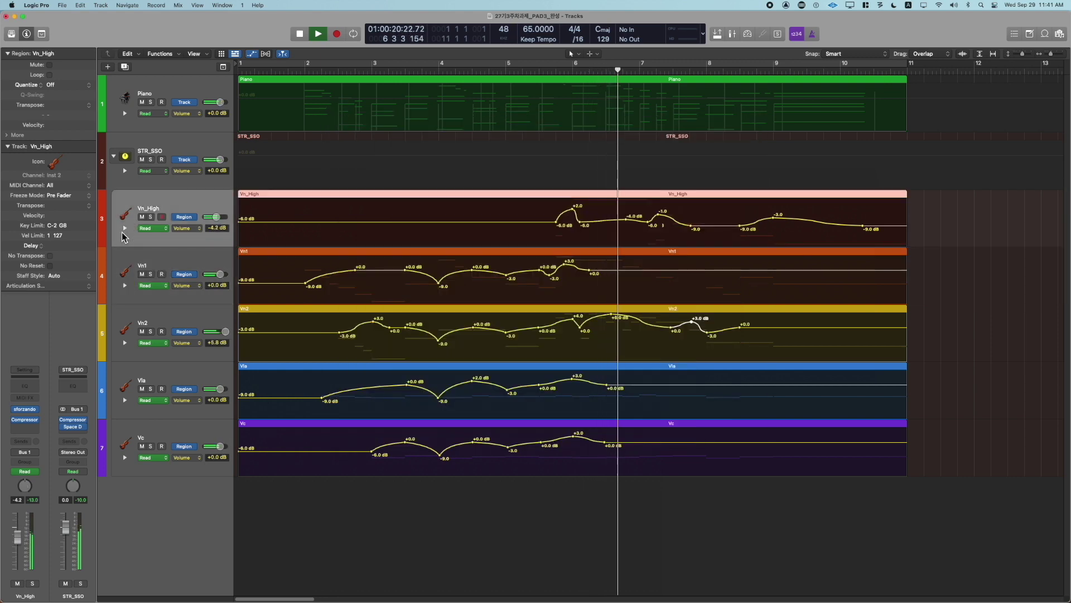
click(26, 420)
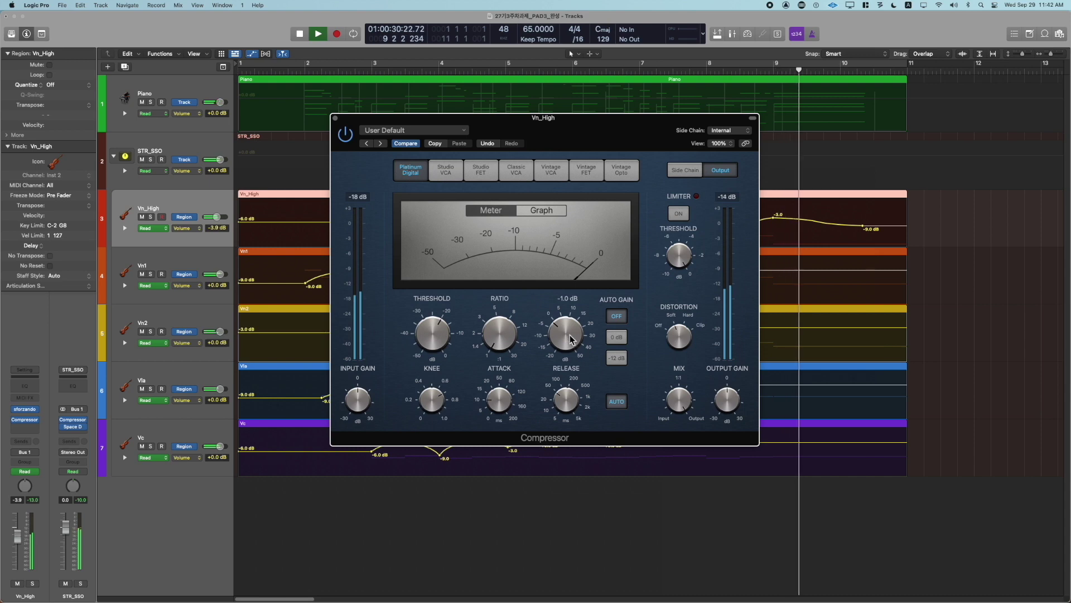
click(335, 118)
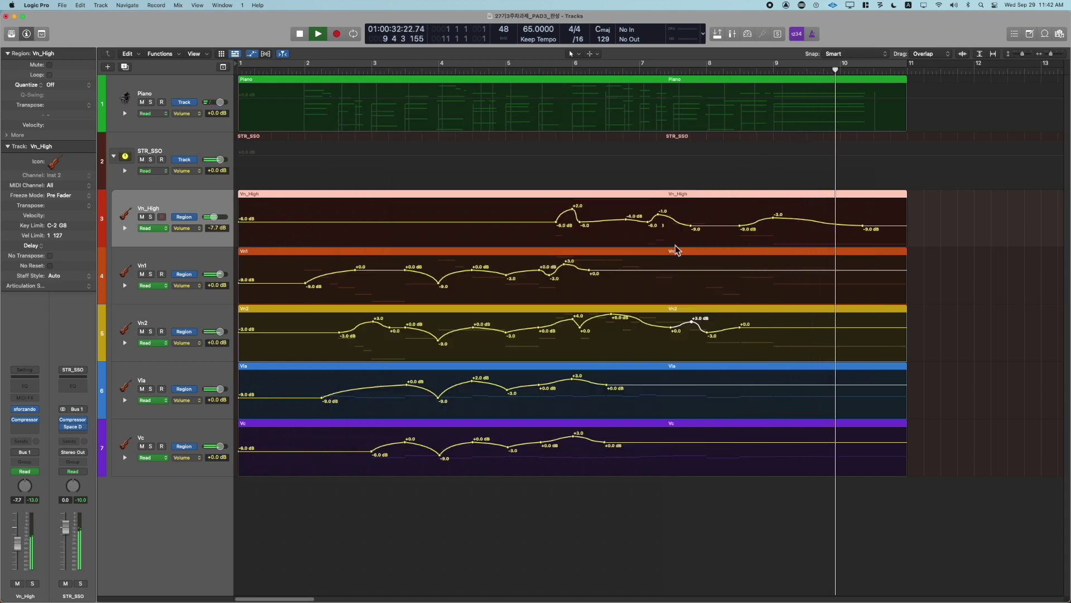
Replay from the start with automation hidden and open all five string regions together in the Piano Roll
key(Return)
key(a)
drag(966, 239, 691, 465)
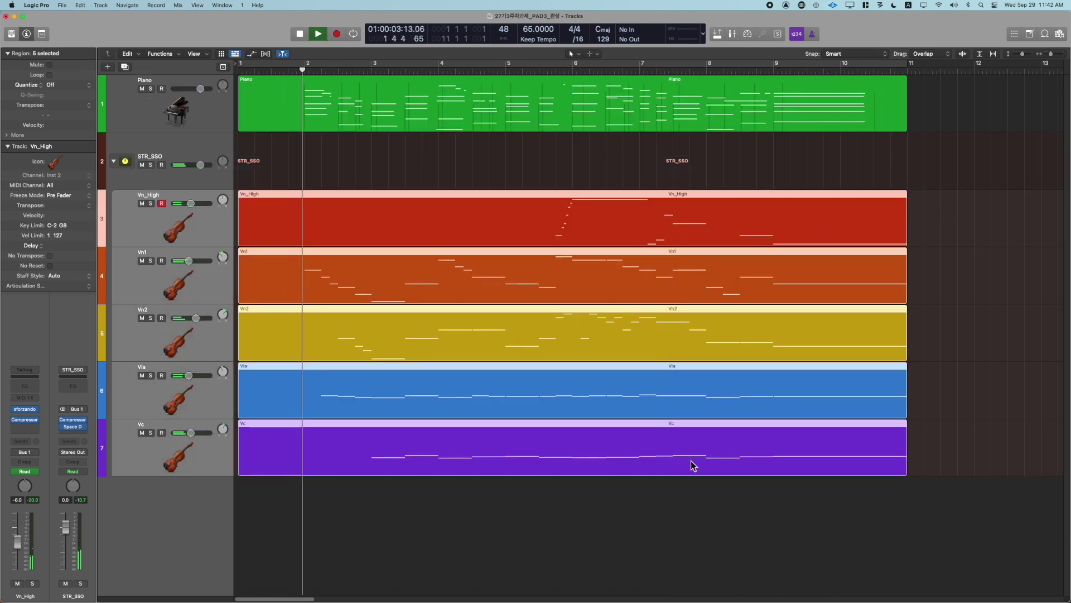
double_click(692, 466)
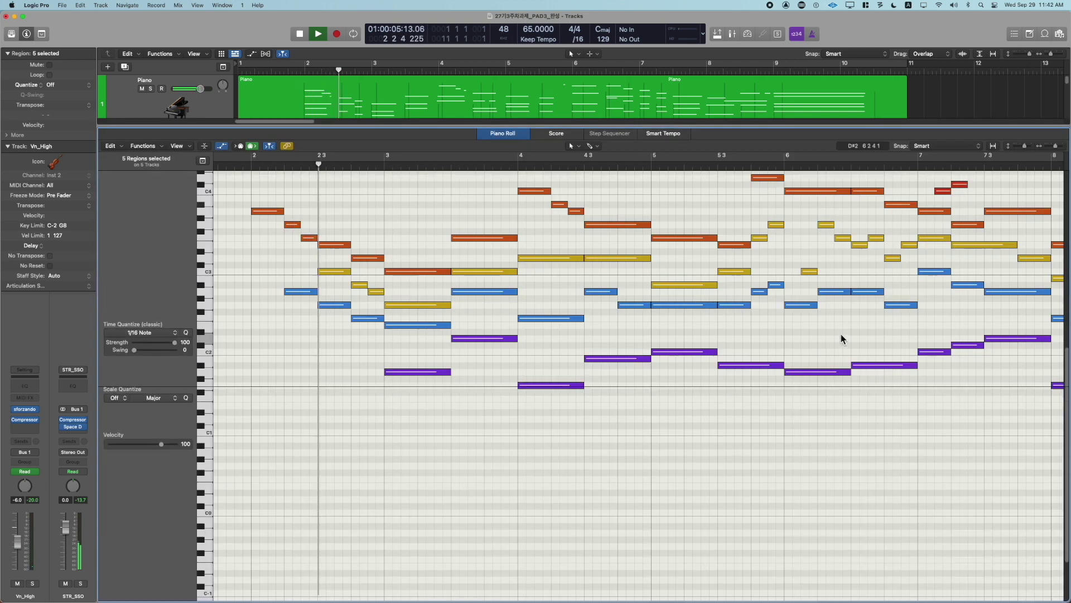
Raise Vn1's final note to G3 and duplicate Vn2's last two notes up to D3 and F3, forming double stops
scroll(841, 334, right, 15)
scroll(835, 332, up, 5)
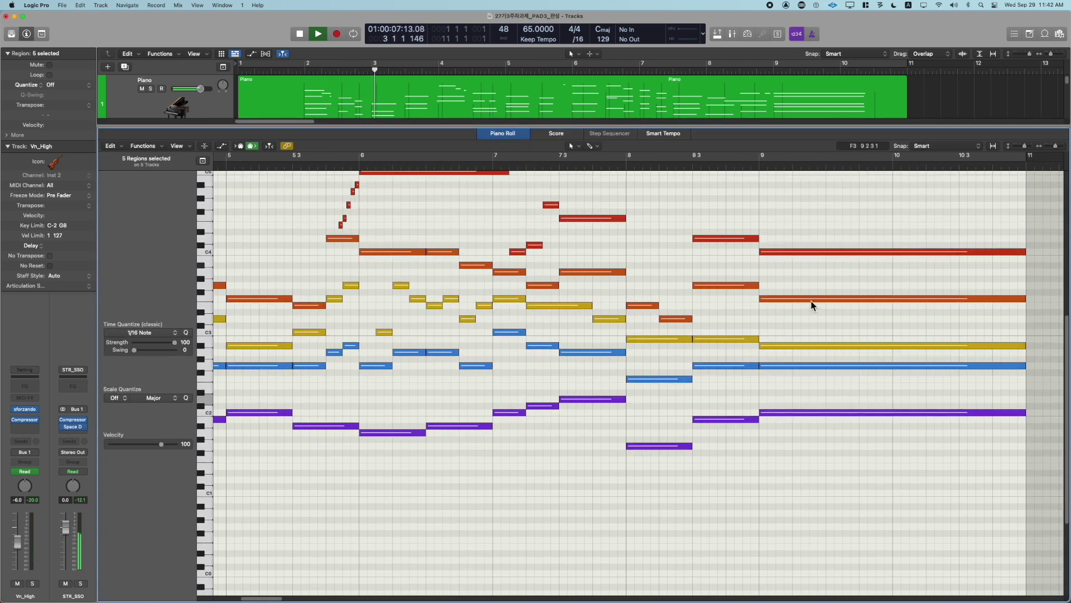
drag(812, 304, 812, 291)
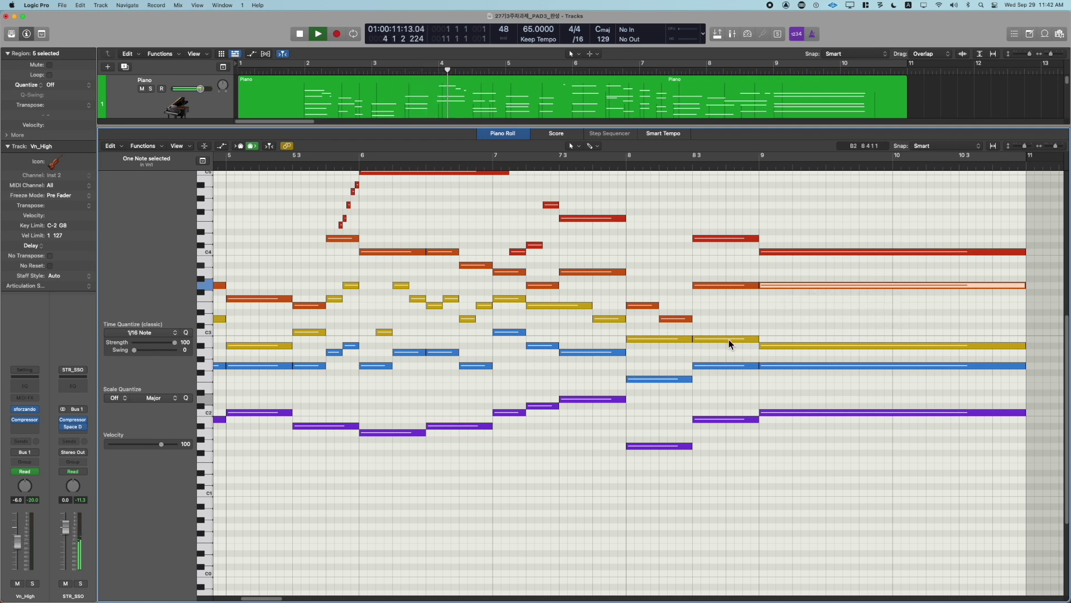
drag(723, 341, 723, 320)
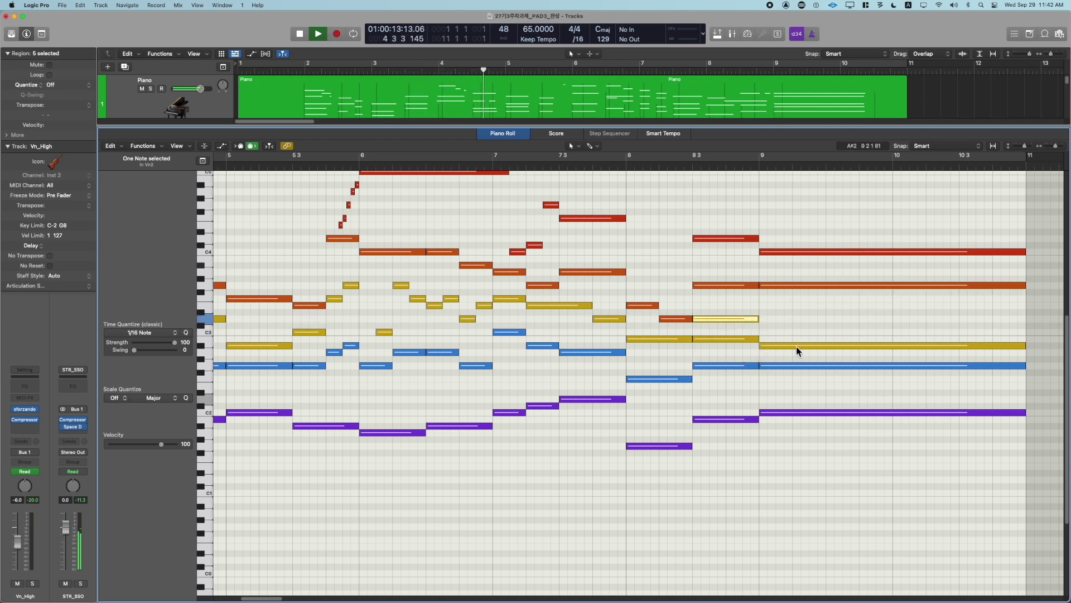
drag(796, 346, 794, 299)
click(792, 327)
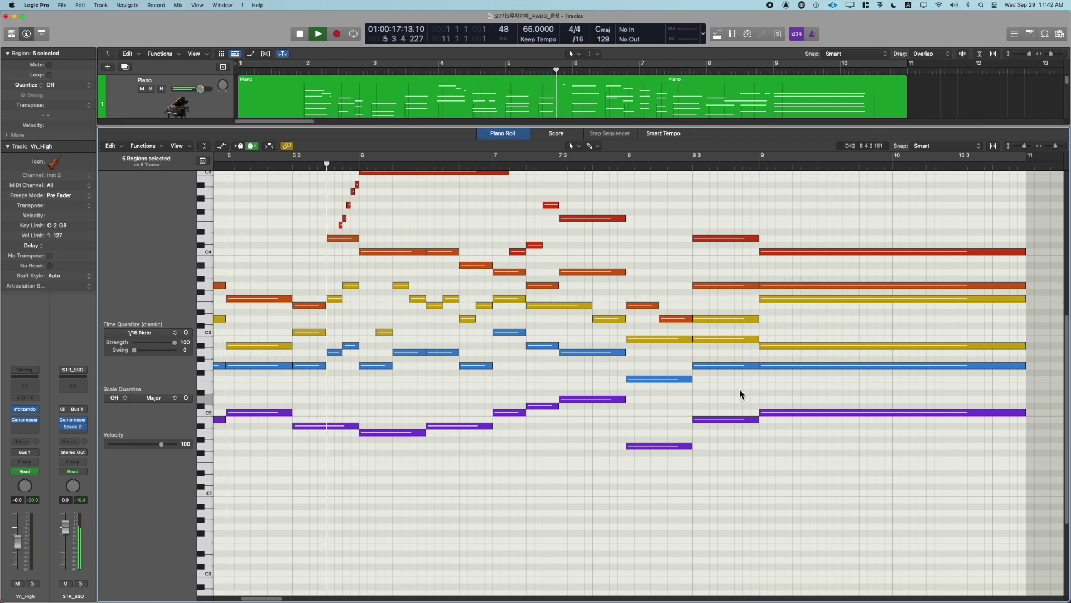
Set the velocity of Vn2's three notes in bar 7 to 110 and replay the passage
scroll(740, 394, up, 3)
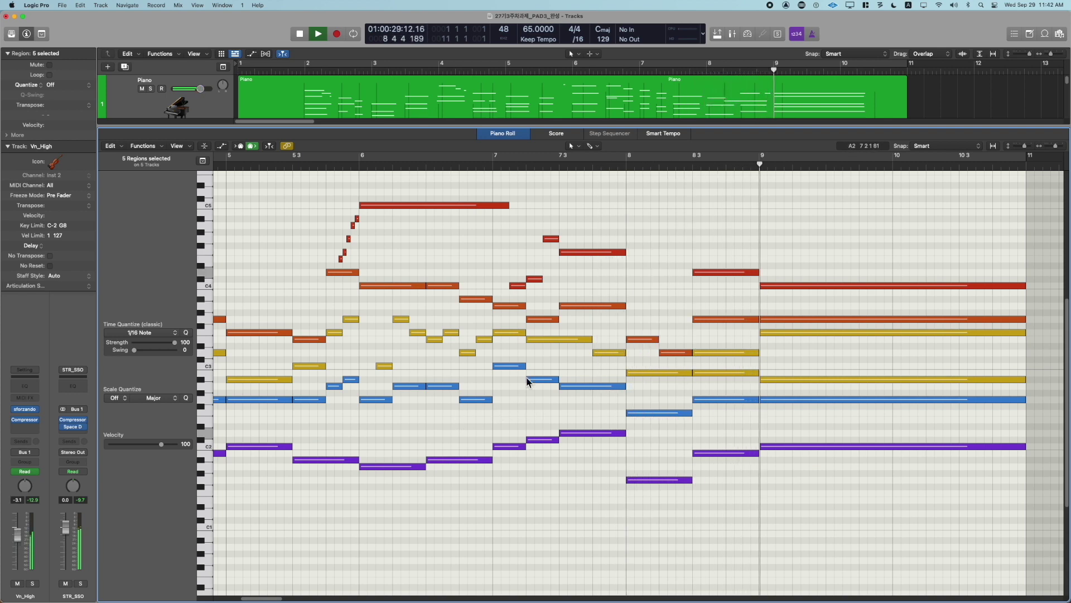
drag(520, 337, 508, 308)
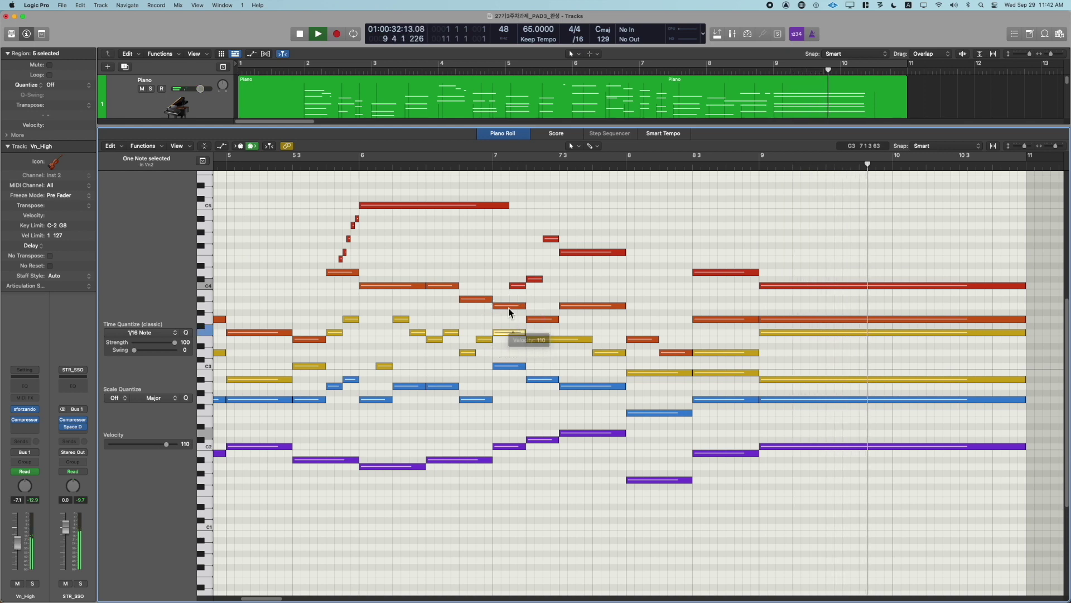
click(326, 163)
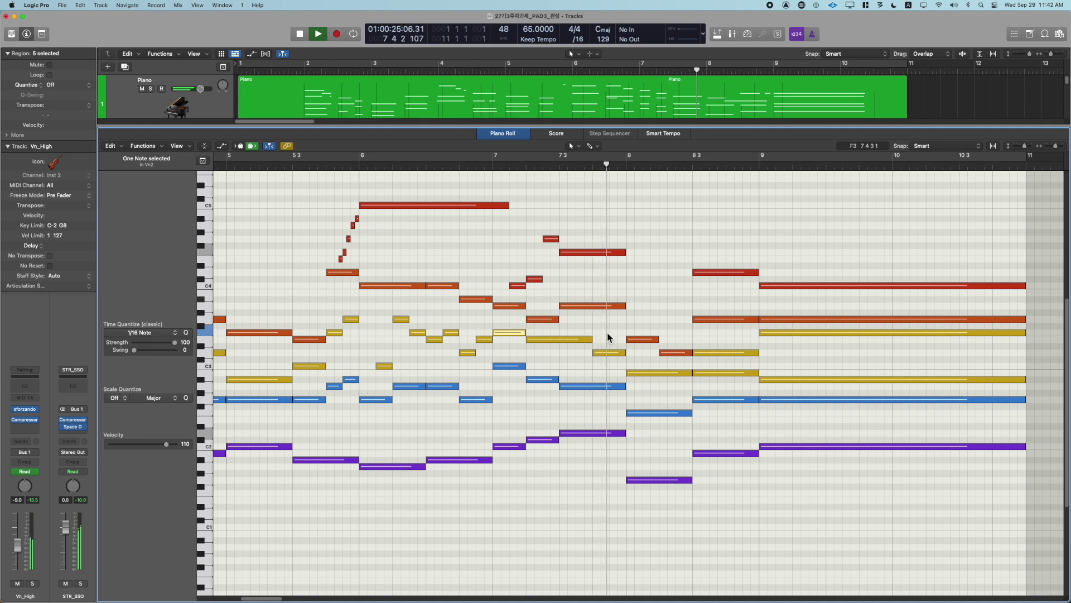
drag(608, 333, 564, 335)
click(564, 368)
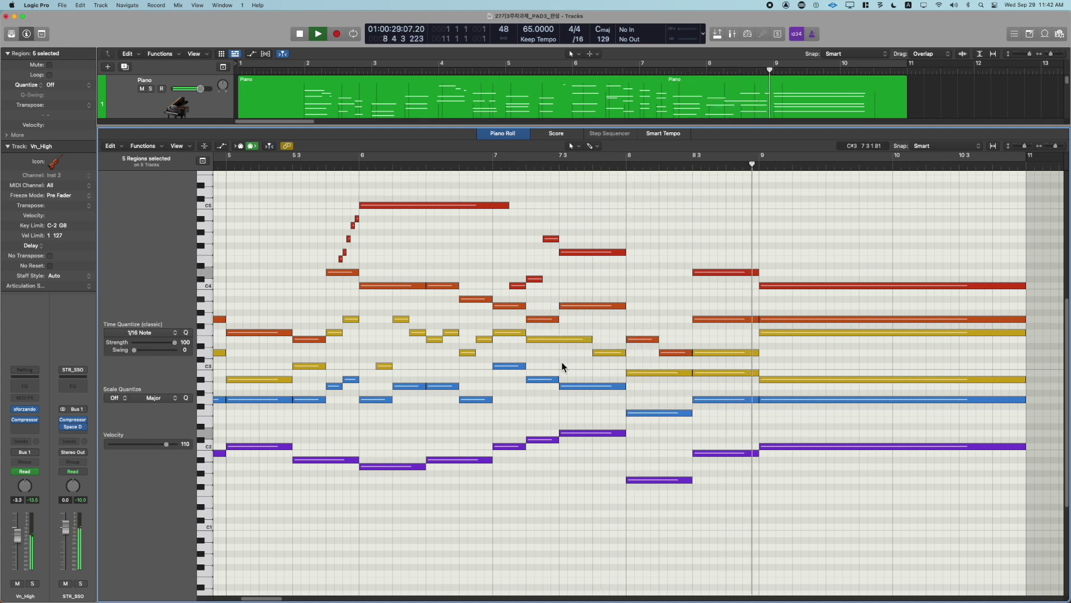
key(space)
key(space)
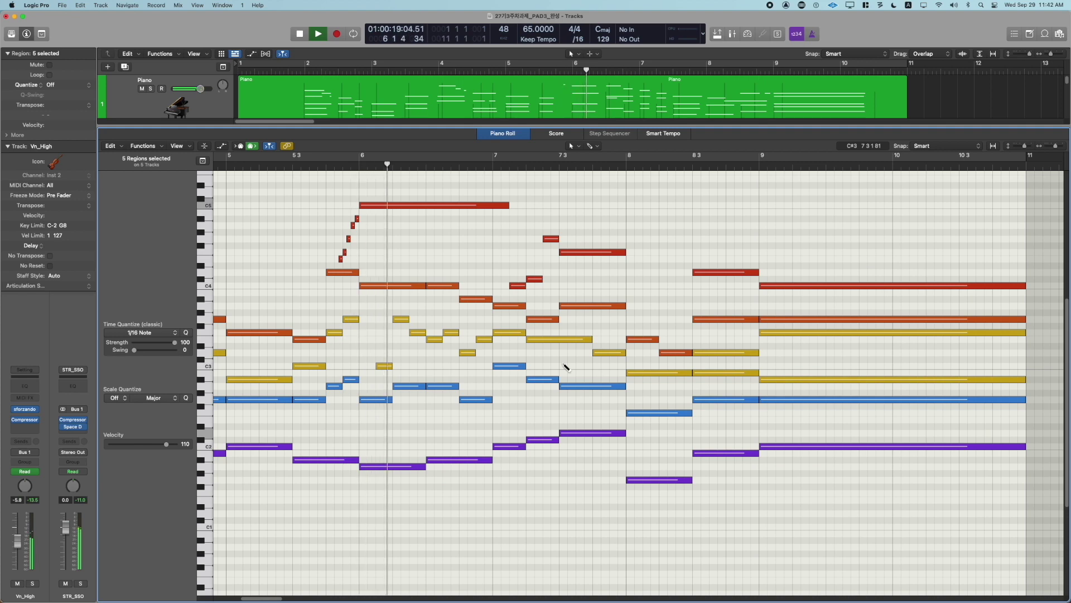
Color the notes by velocity and set the four short Vn1 passing notes in bars 2 and 4 to velocity 110
key(super+z)
scroll(568, 366, left, 15)
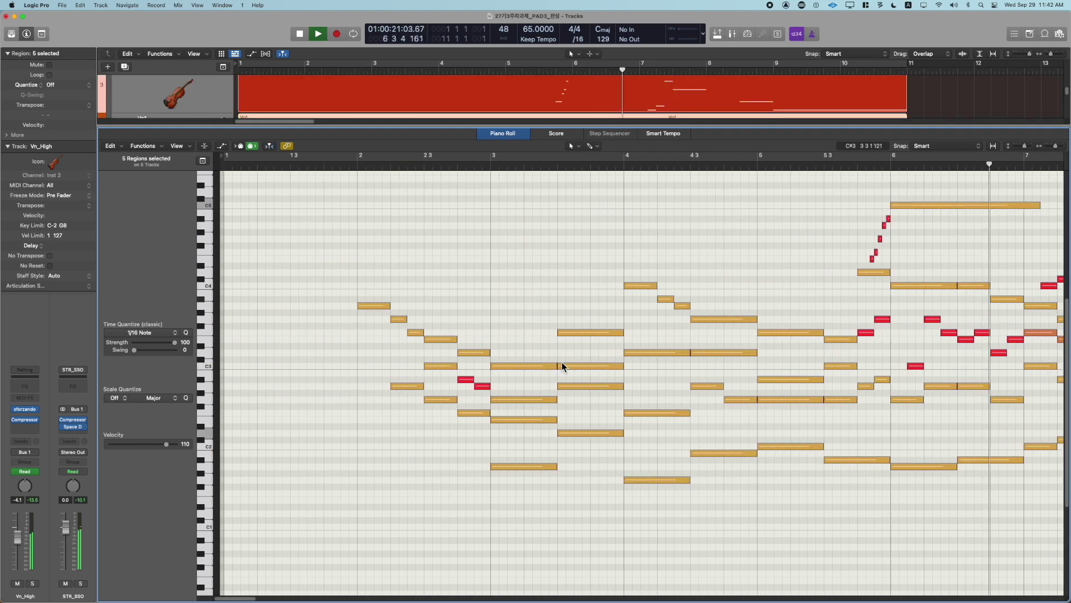
scroll(875, 383, right, 1)
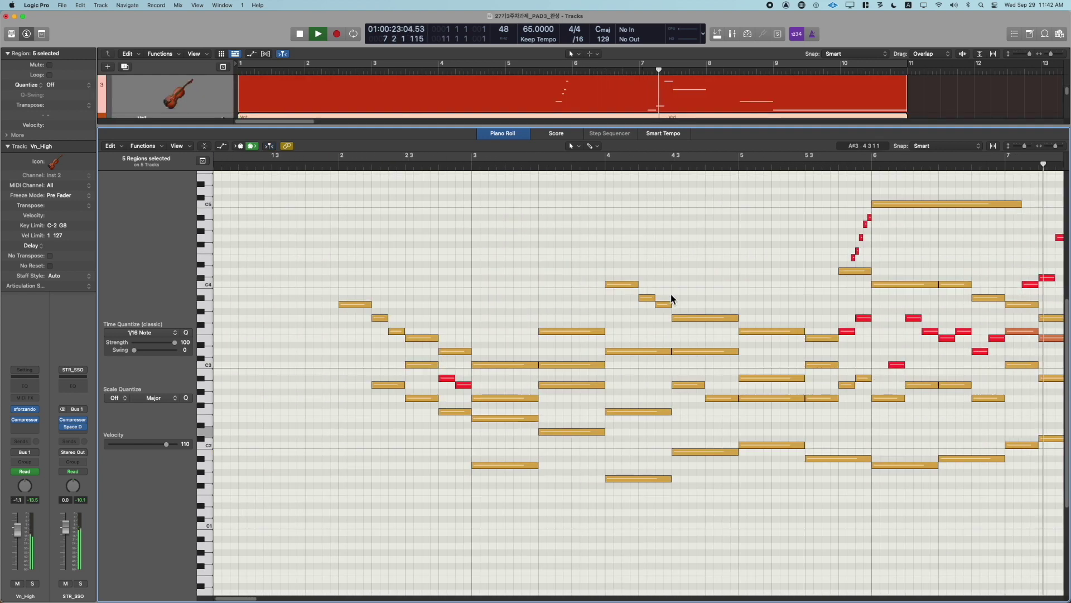
drag(673, 292, 603, 325)
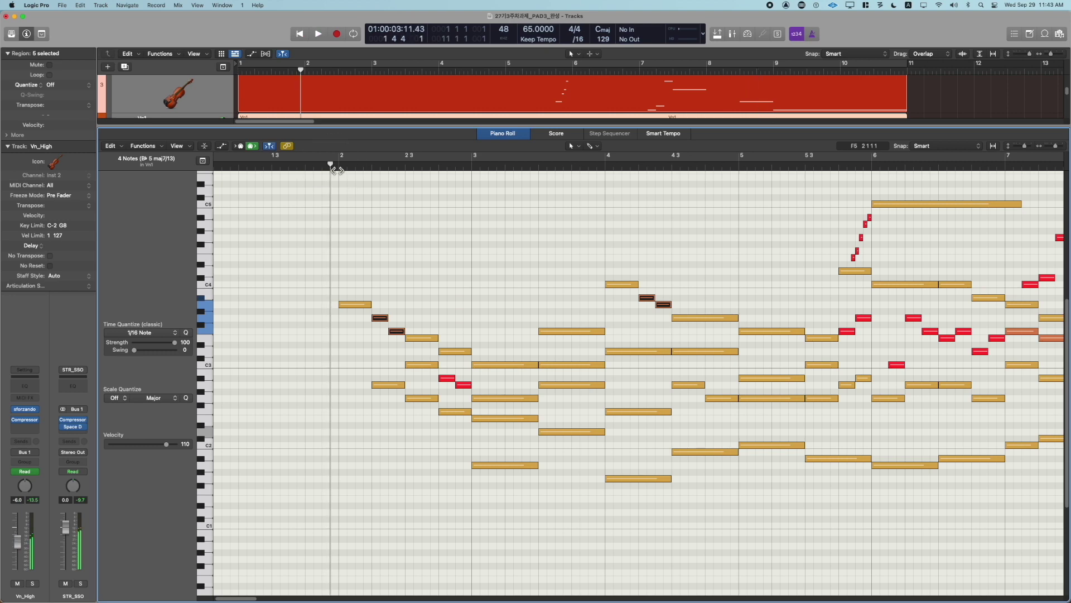
key(space)
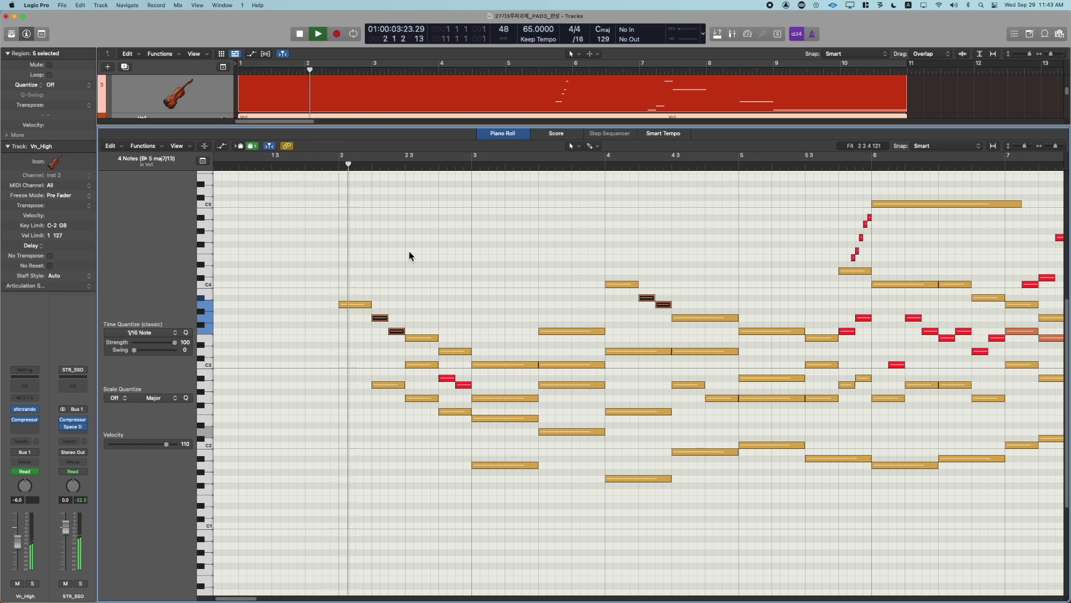
click(490, 253)
Set the velocity of Vla's last two notes in bar 5 and first two notes in bar 6 to 110
scroll(490, 253, right, 5)
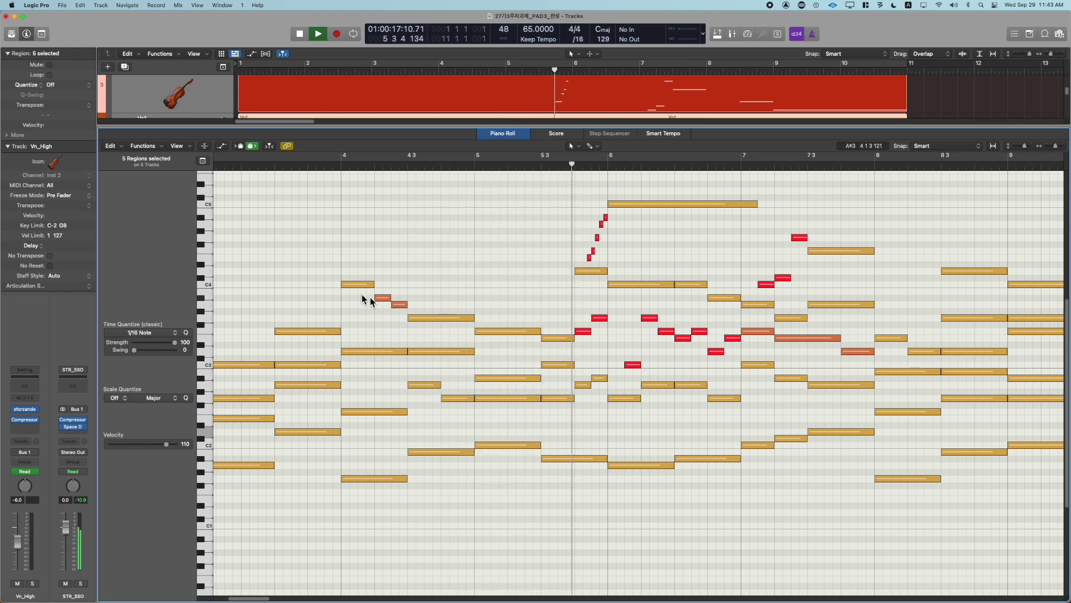
drag(601, 363, 550, 402)
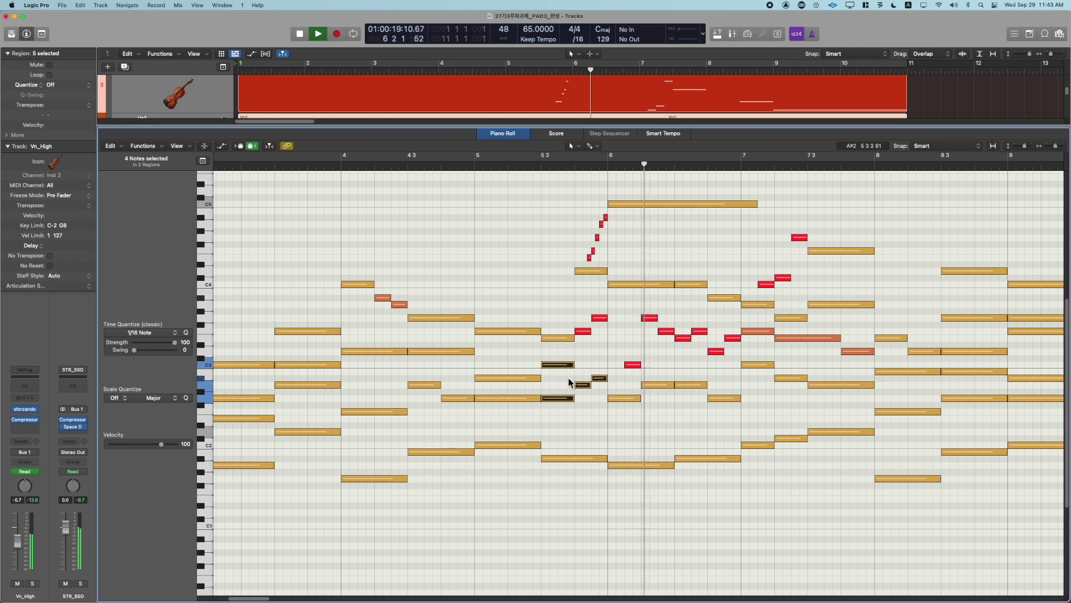
drag(588, 366, 598, 397)
drag(162, 446, 169, 450)
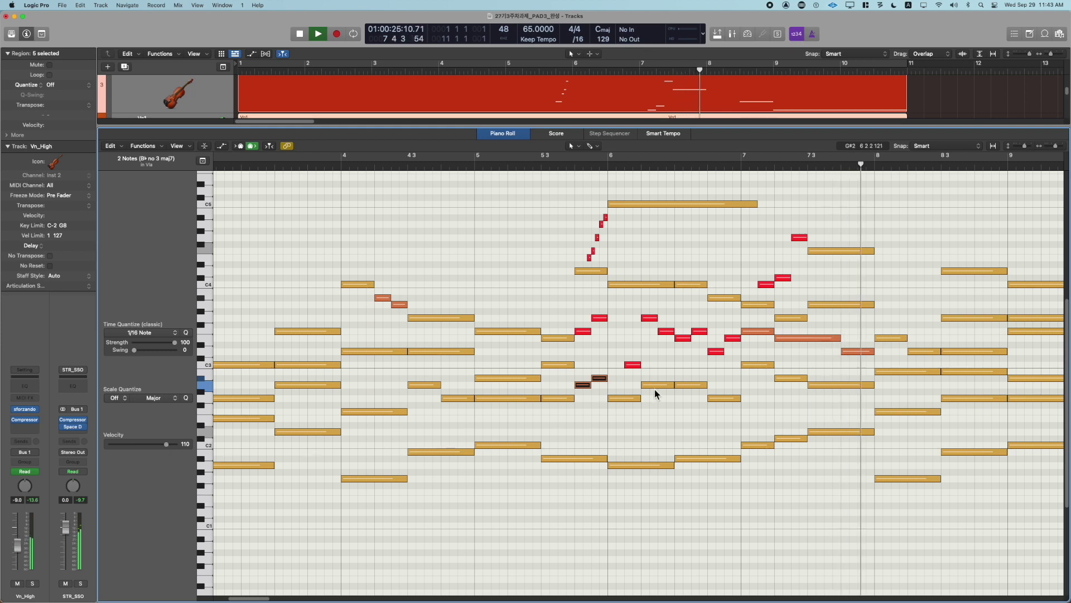
drag(651, 376, 613, 403)
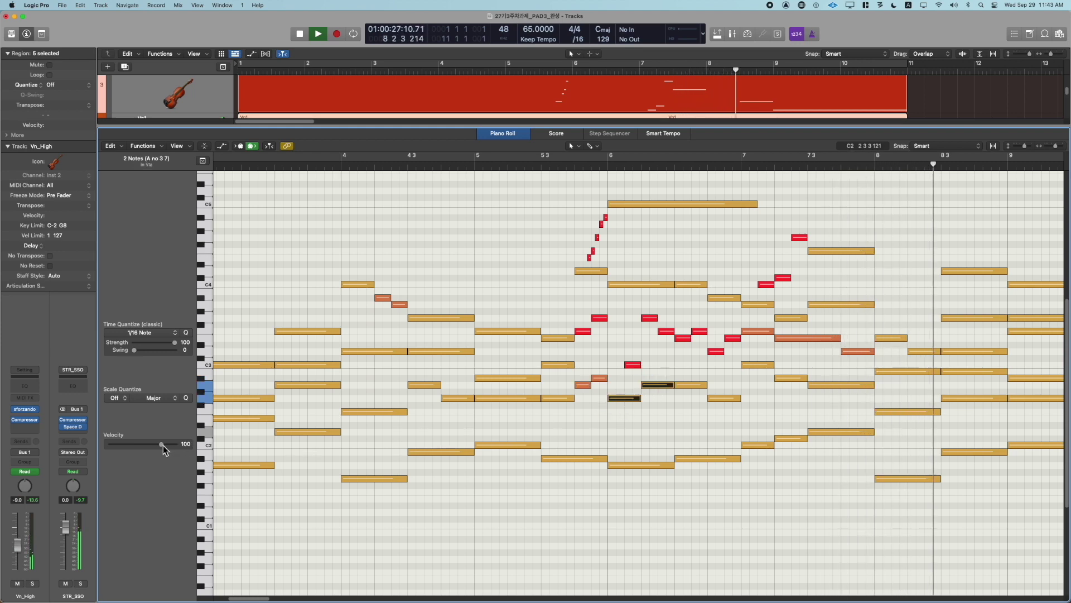
drag(165, 450, 169, 450)
key(space)
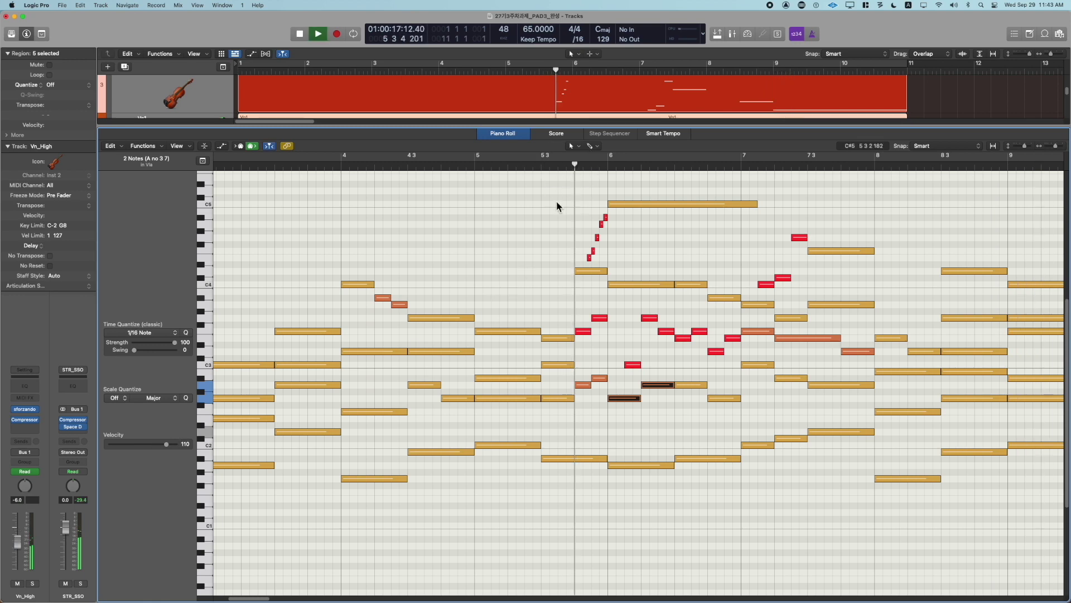
Listen through to the ending, then close the Piano Roll and show the track automation
scroll(556, 202, right, 8)
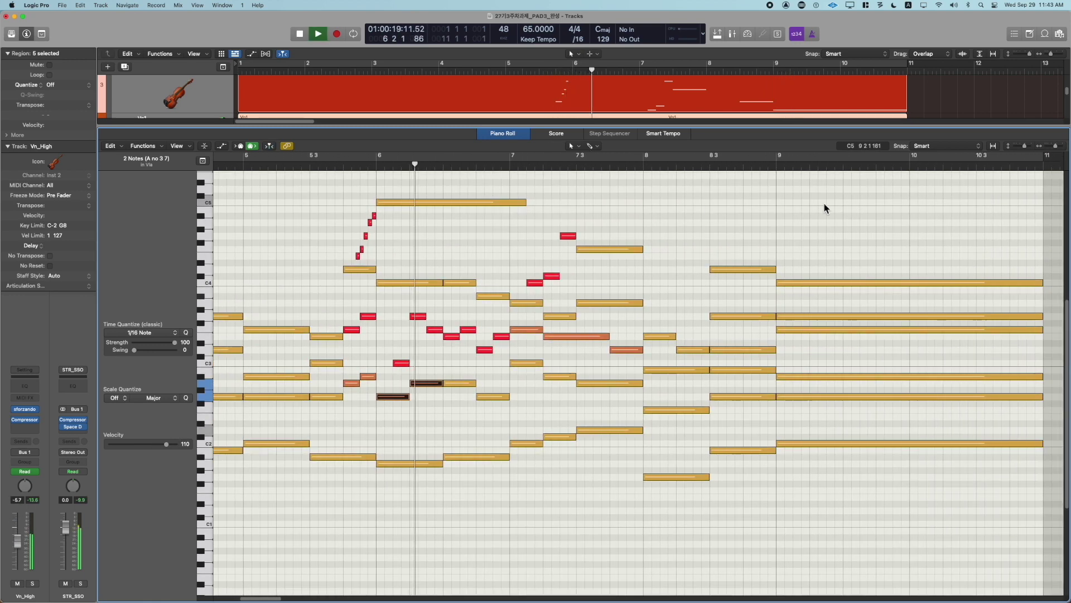
click(826, 206)
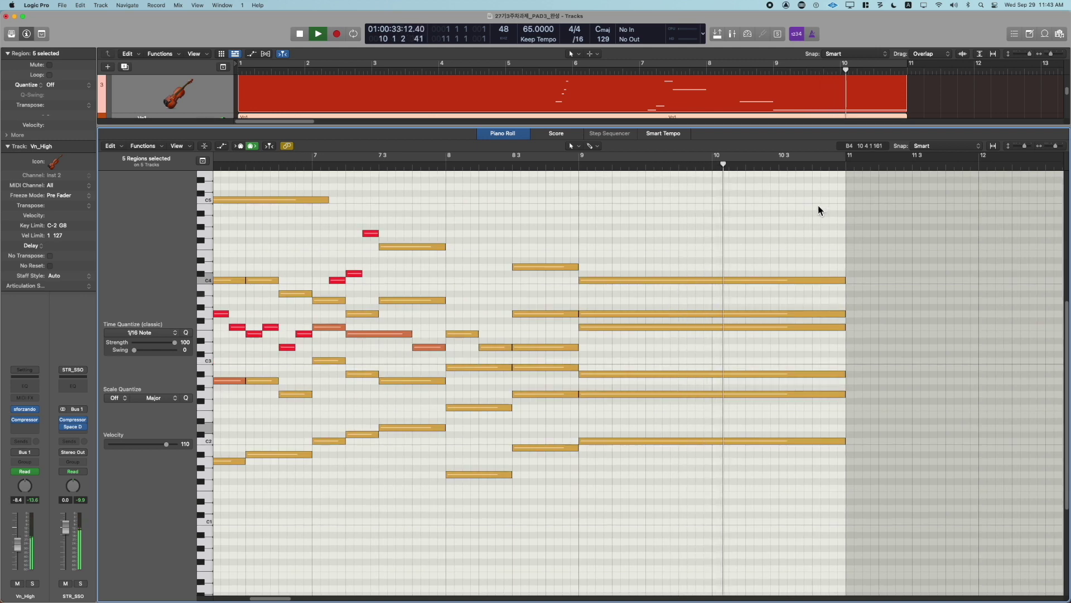
key(e)
key(a)
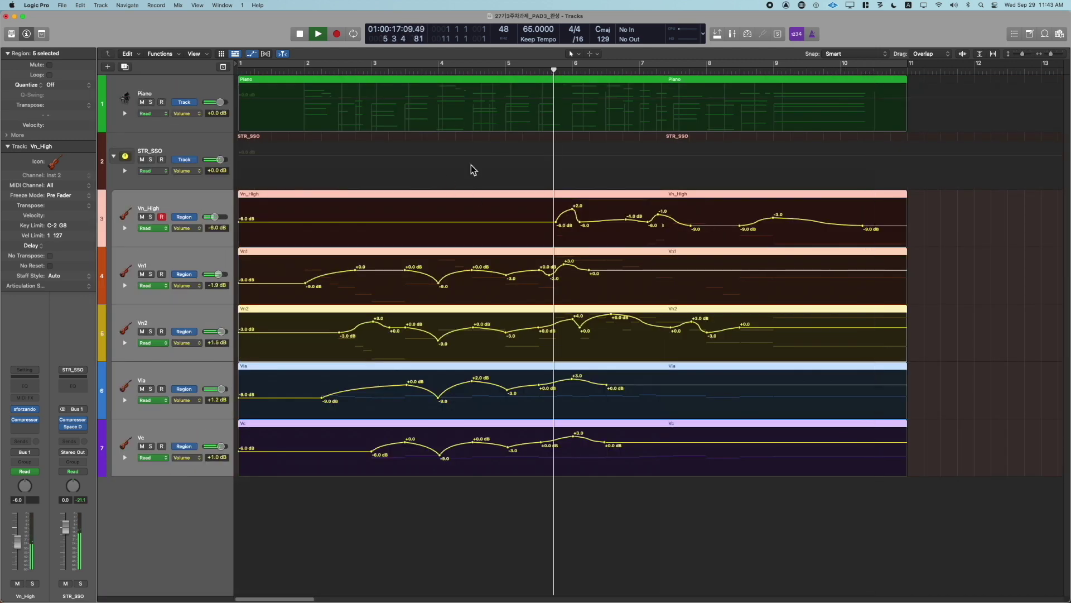
Add volume automation points at 0 dB on STR_SSO near bars 6, 6.5, 7.5, 8, 8.8, 9 and 10.4
click(520, 161)
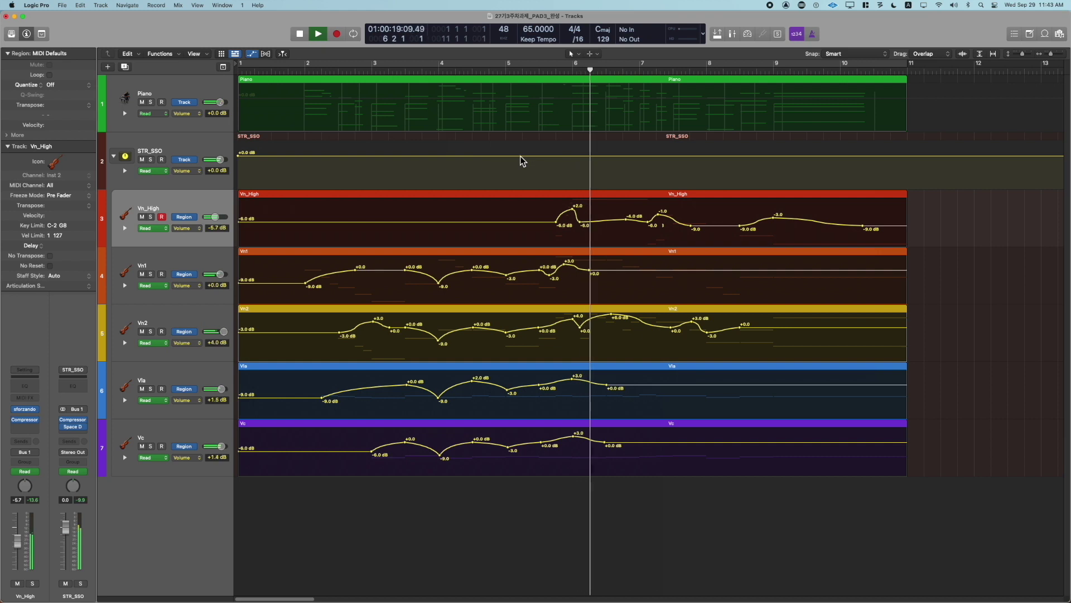
click(571, 157)
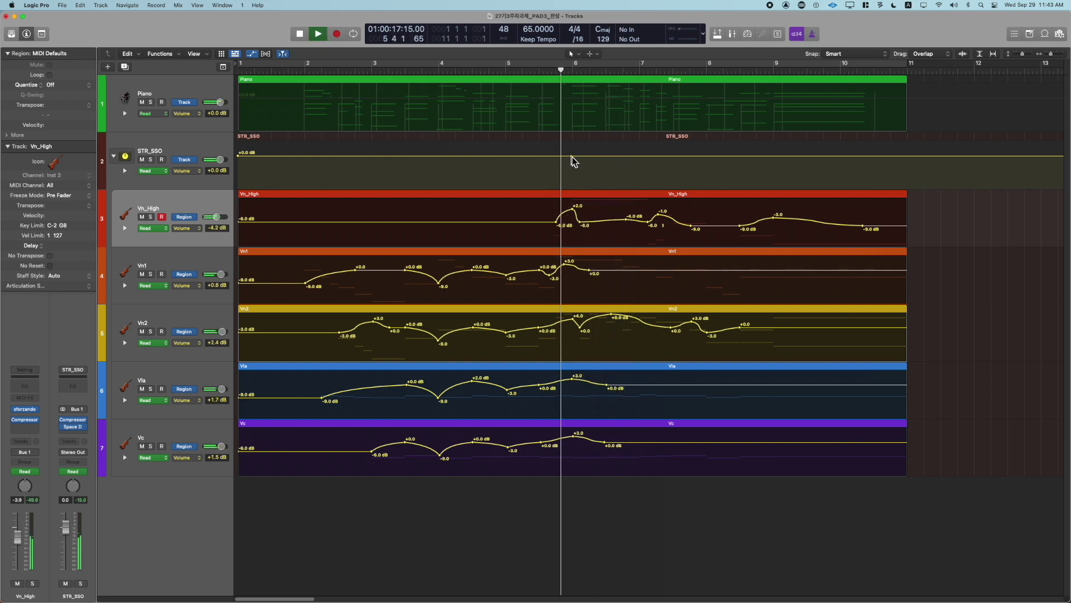
click(605, 155)
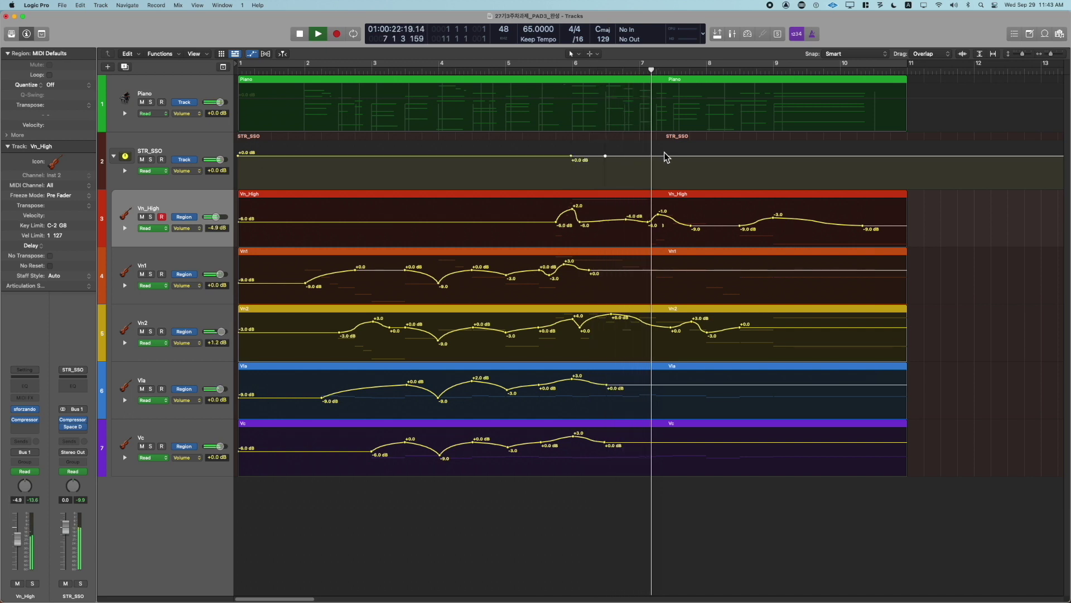
click(672, 157)
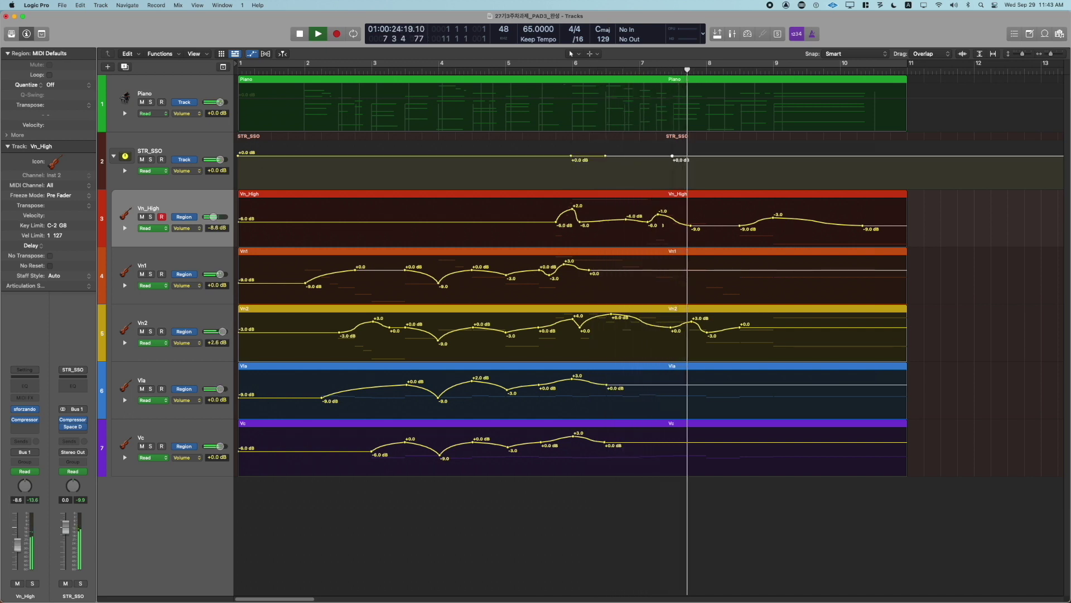
click(762, 156)
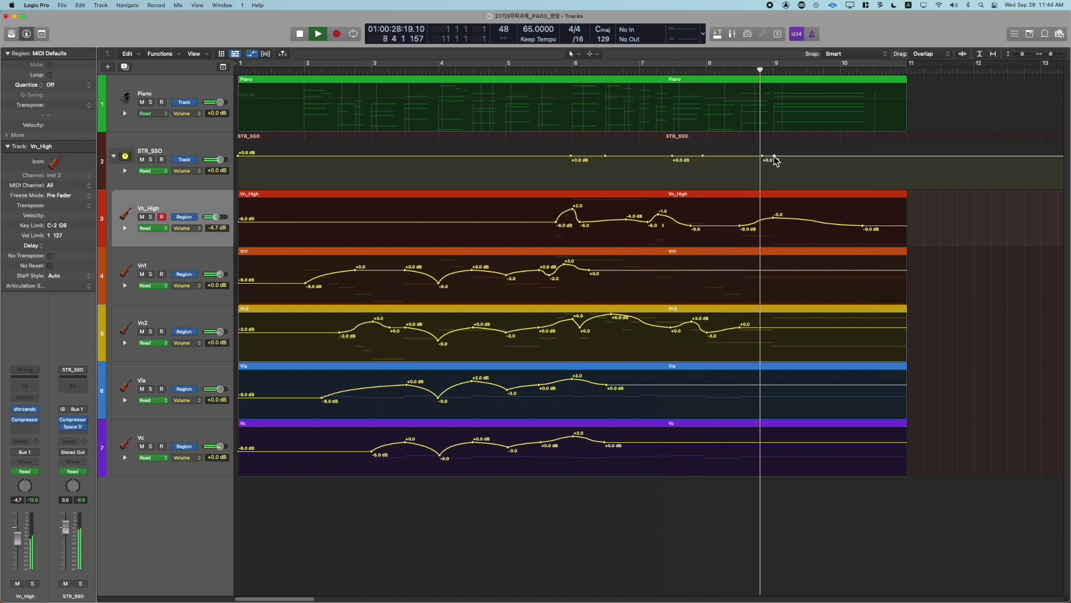
click(866, 156)
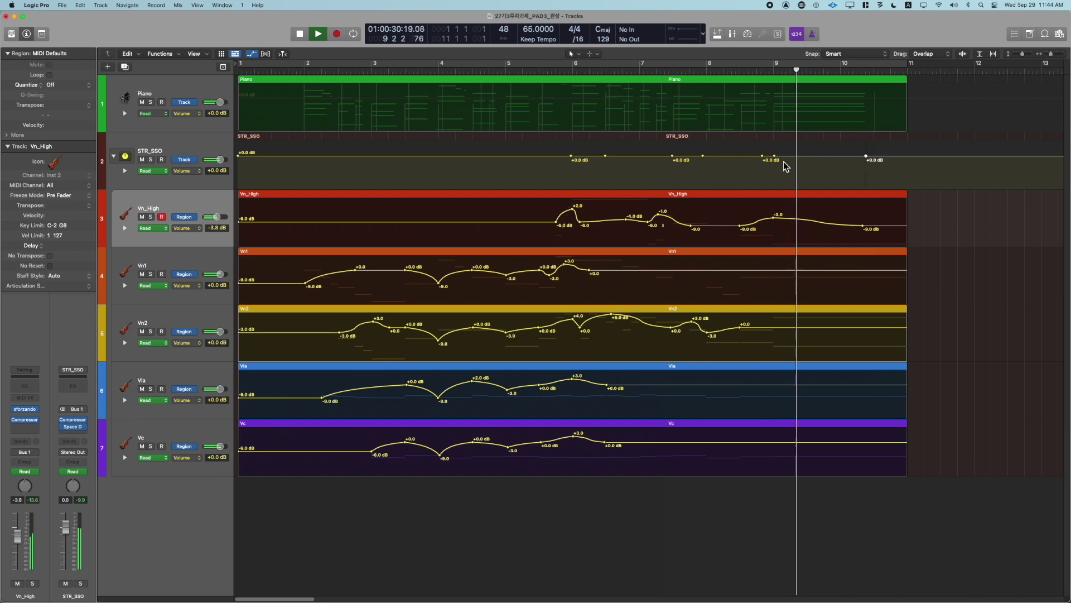
Raise the STR_SSO volume points near bars 6.5 and 7.5 to +2.0 dB while listening to the passage
ctrl+shift+click(607, 157)
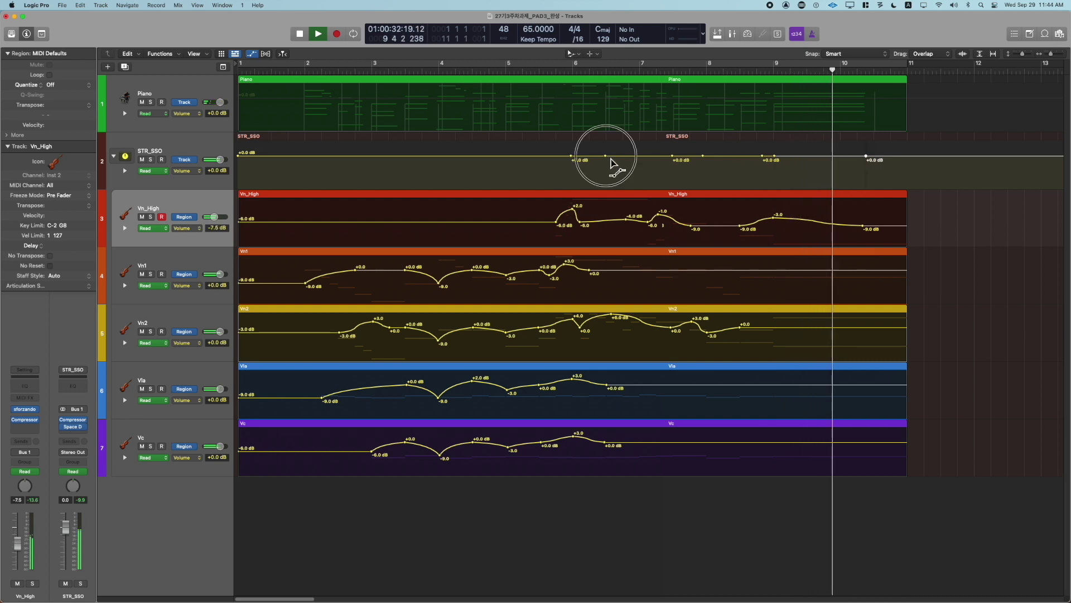
drag(606, 156, 606, 150)
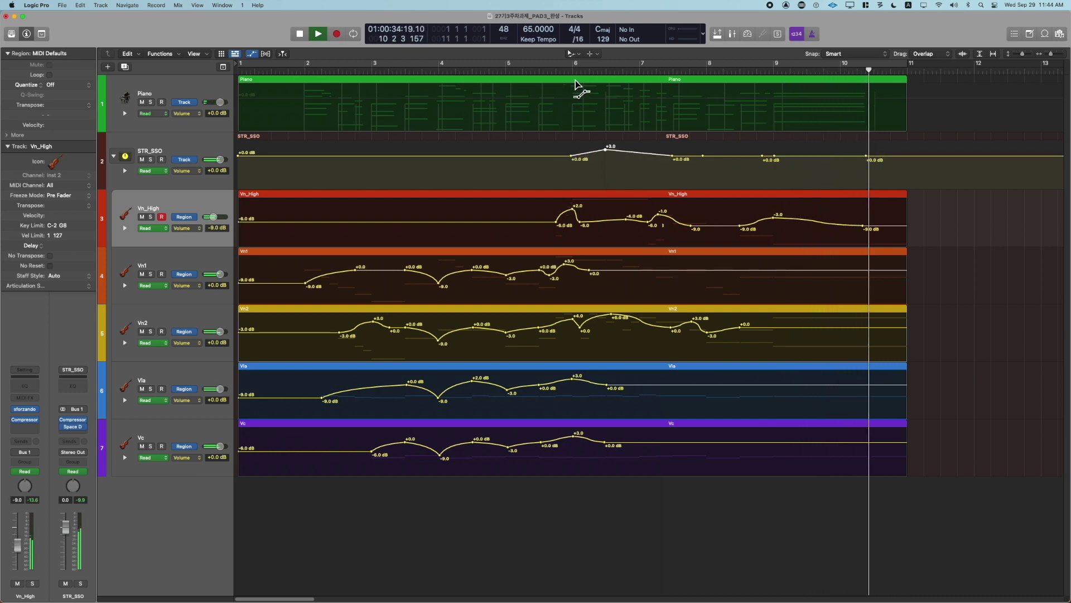
click(572, 70)
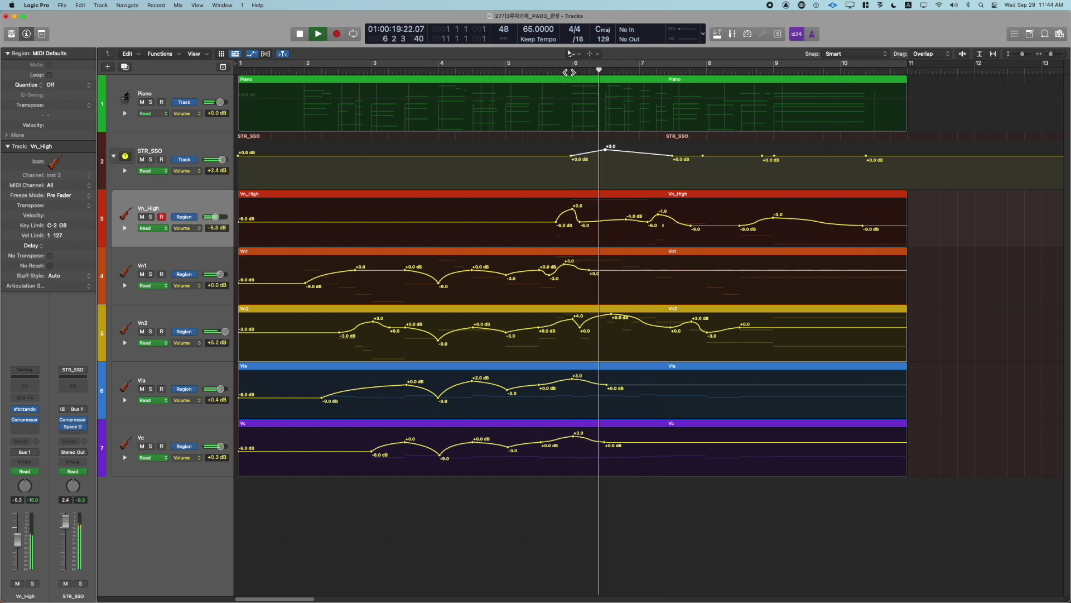
key(alt+Down)
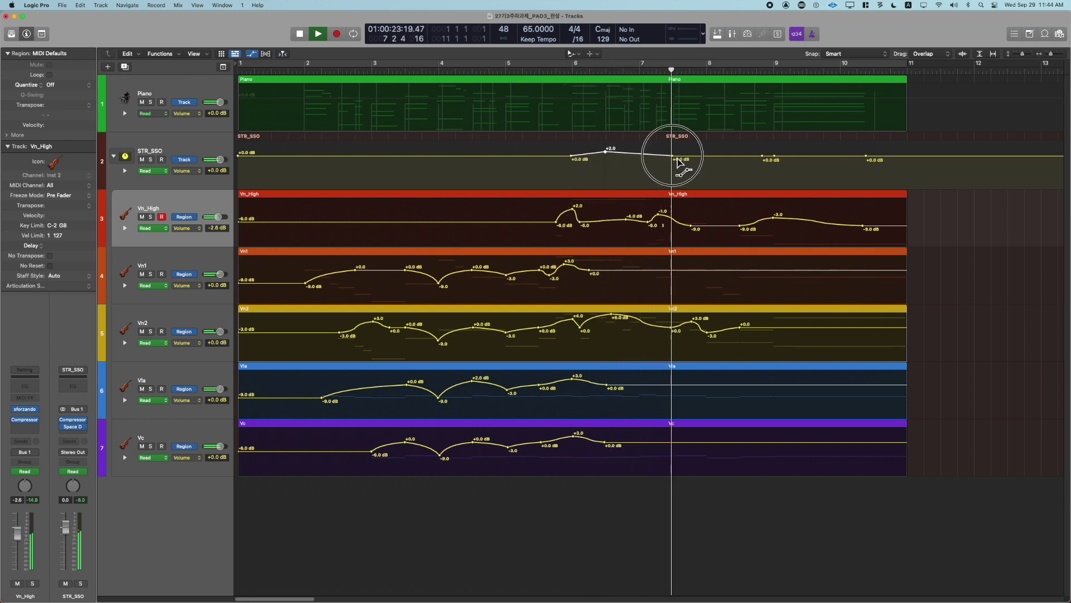
drag(673, 156, 672, 152)
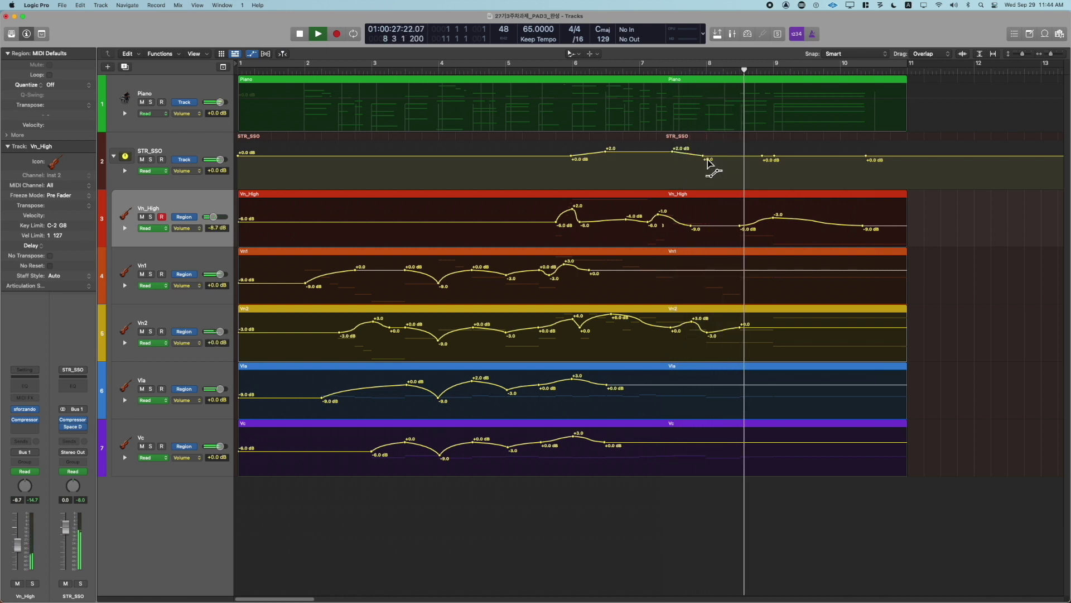
Dip the STR_SSO volume to -6.0 dB just before bar 8 and at bar 9, recovering to 0 dB near bar 9.5
drag(708, 160, 716, 171)
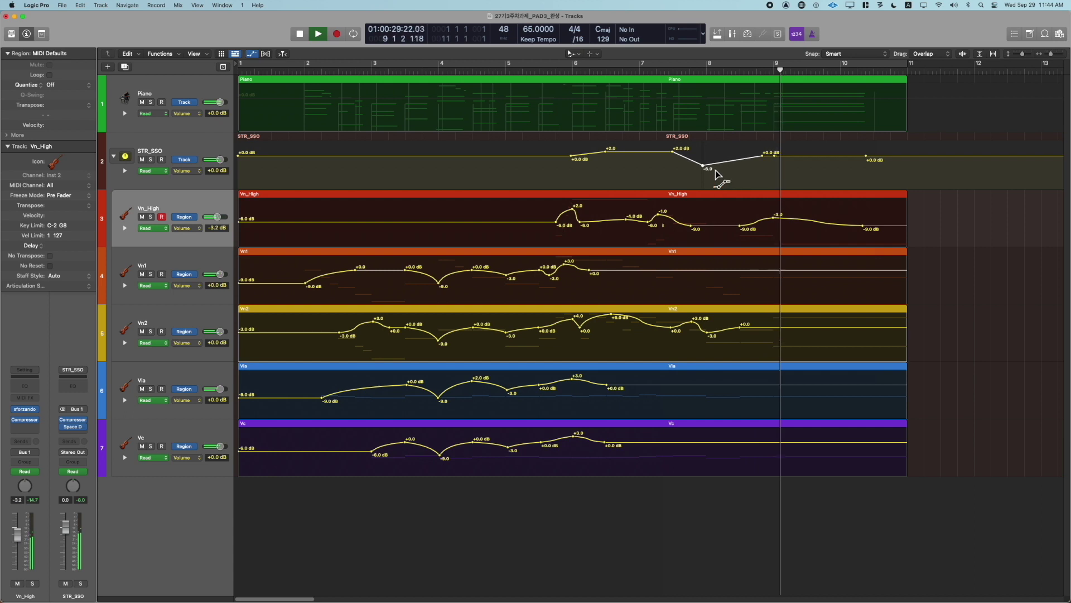
key(space)
key(space)
key(t)
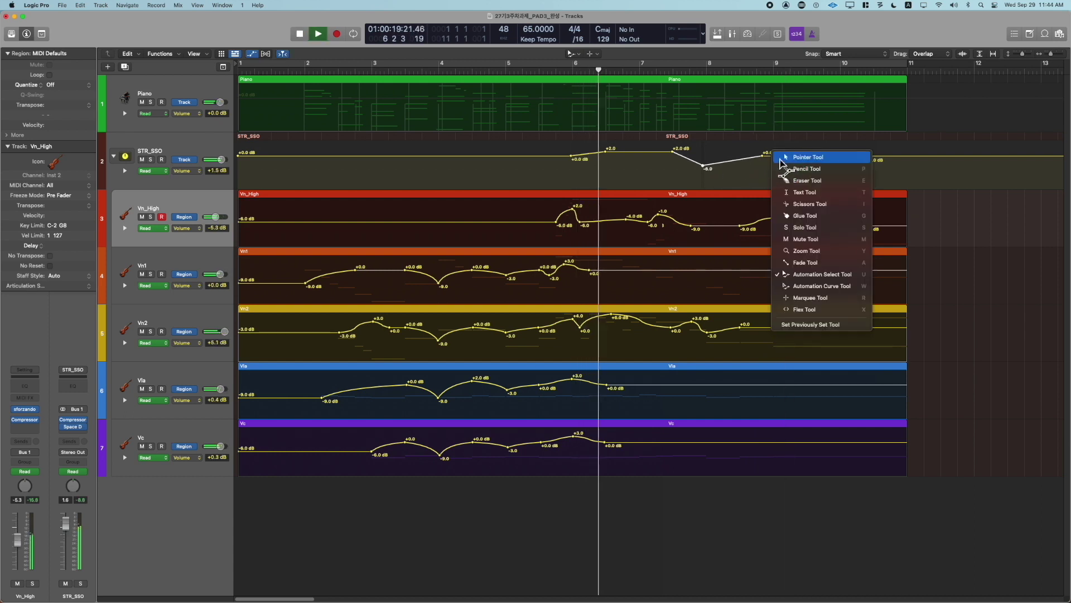
click(781, 158)
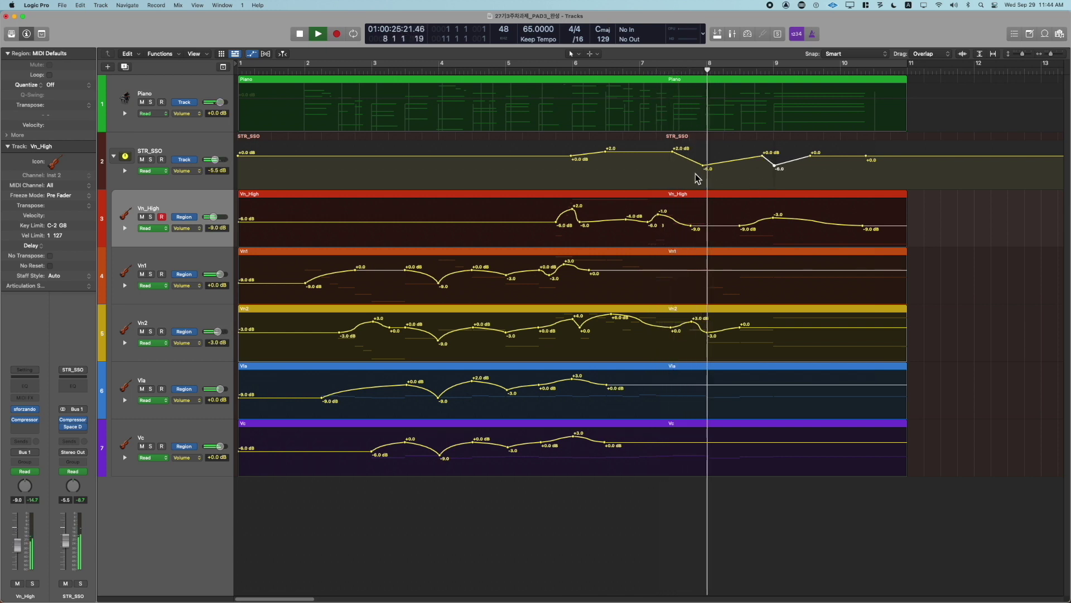
Raise the STR_SSO volume dip just before bar 8 to -3.0 dB, curve the descent into it, and replay the passage
drag(705, 167, 693, 163)
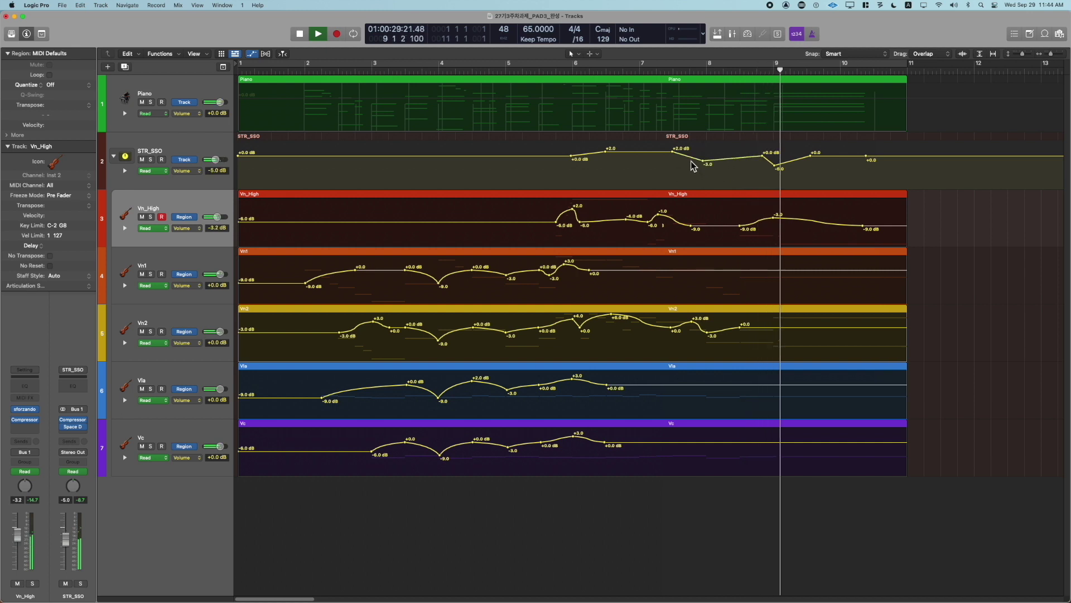
drag(688, 156, 697, 142)
key(space)
key(space)
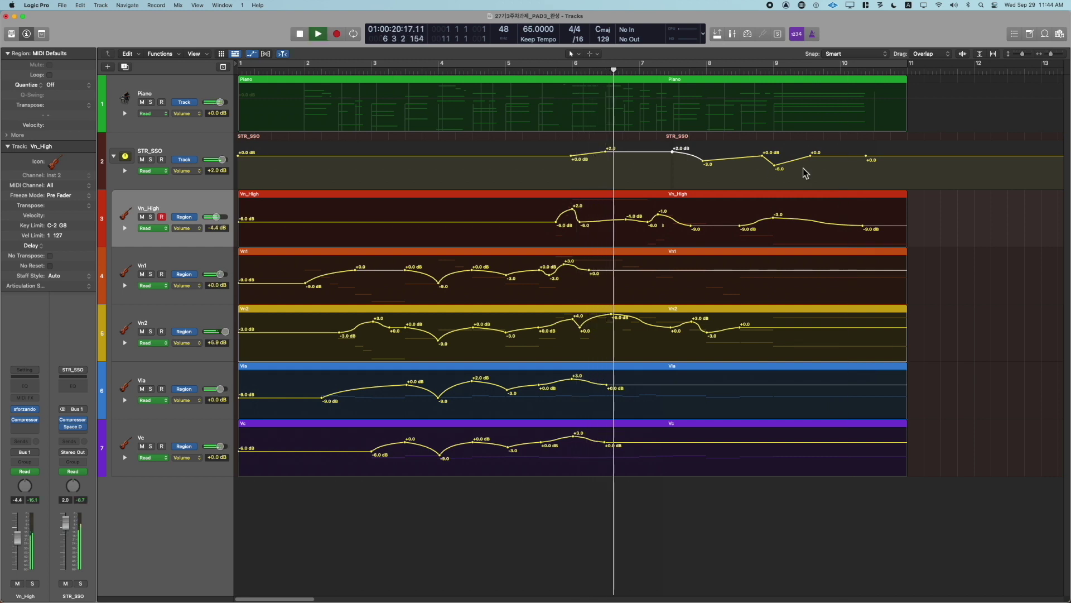
Curve the STR_SSO volume recovery after bar 9, then lower the point near bar 10.4 to -24.0 dB with an S-shaped fade
drag(771, 162, 800, 152)
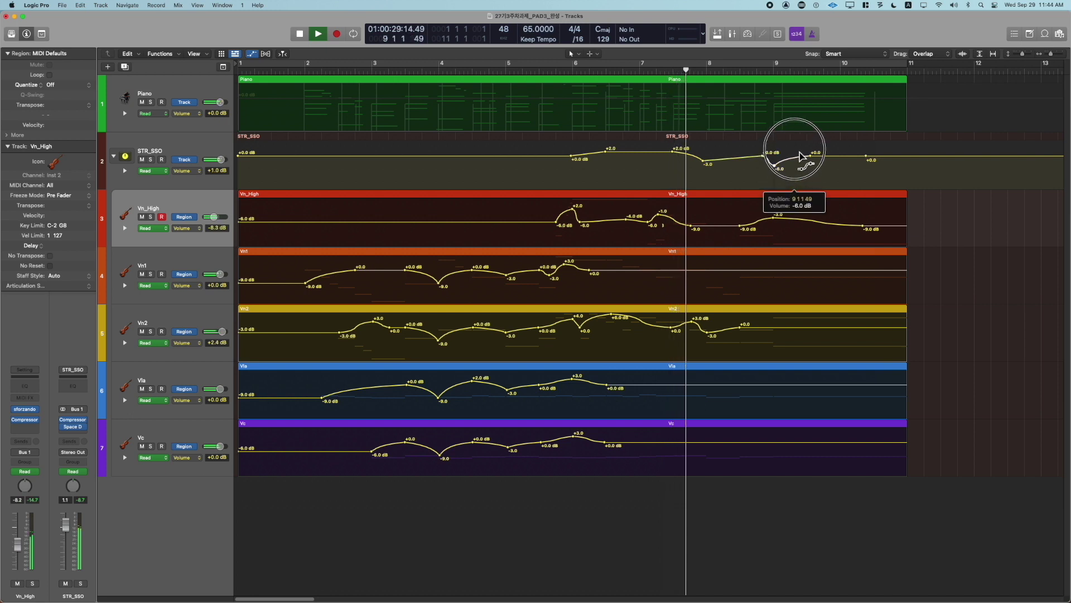
drag(878, 156, 849, 174)
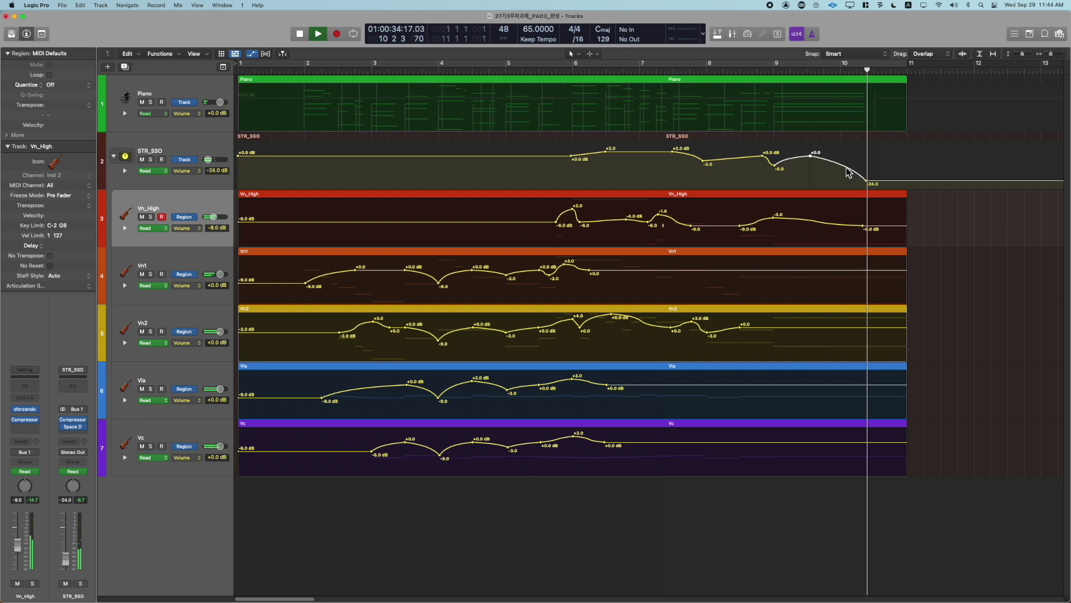
drag(848, 172, 854, 173)
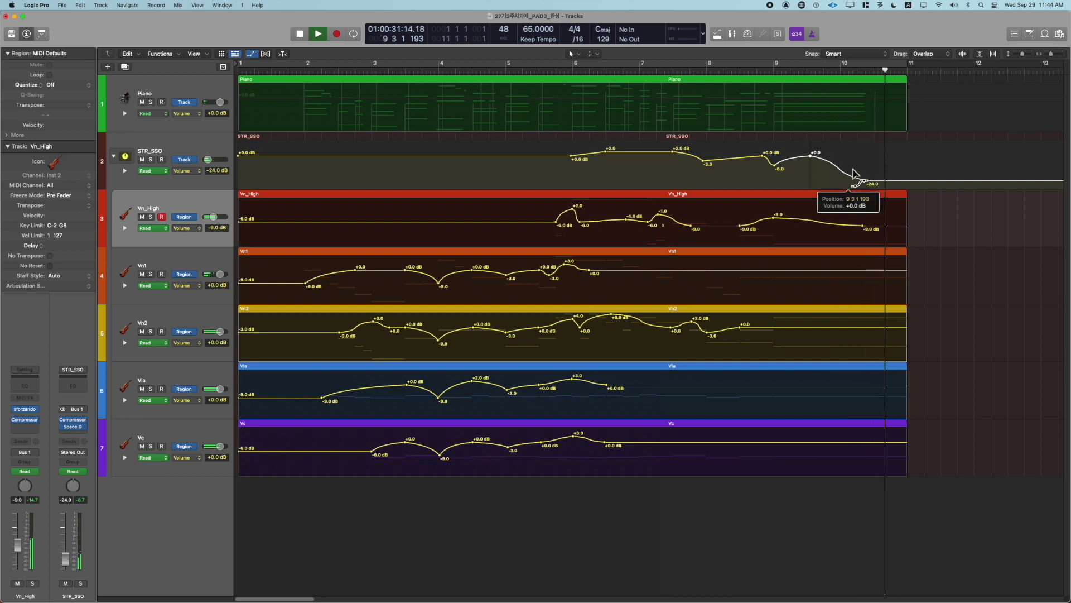
Add a STR_SSO volume point at bar 11, pull it down to -∞ dB, and listen to the ending from bar 9
click(776, 75)
key(space)
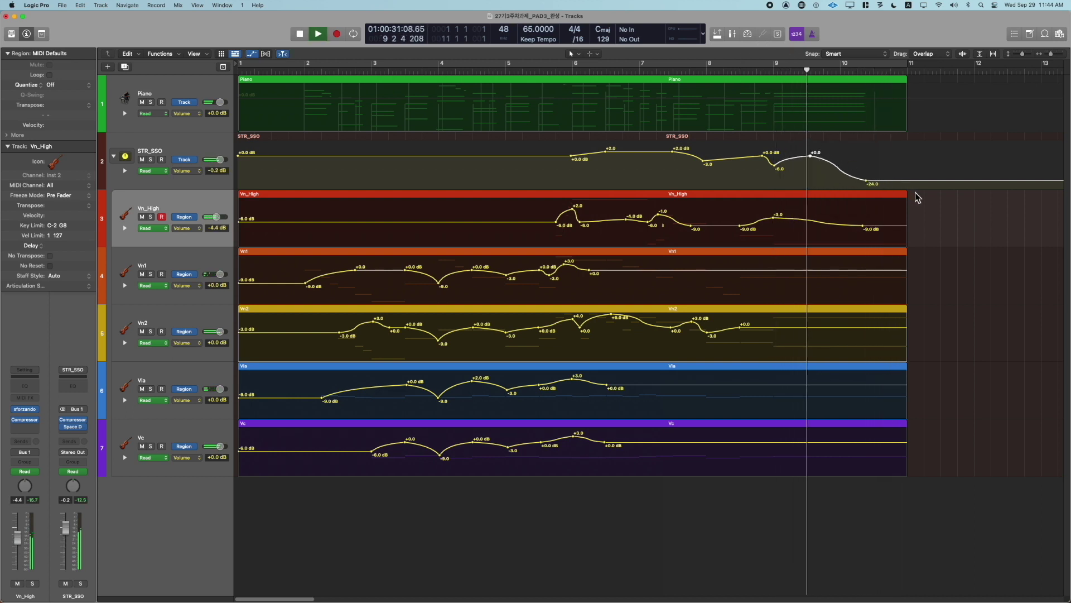
click(907, 181)
drag(920, 184, 918, 216)
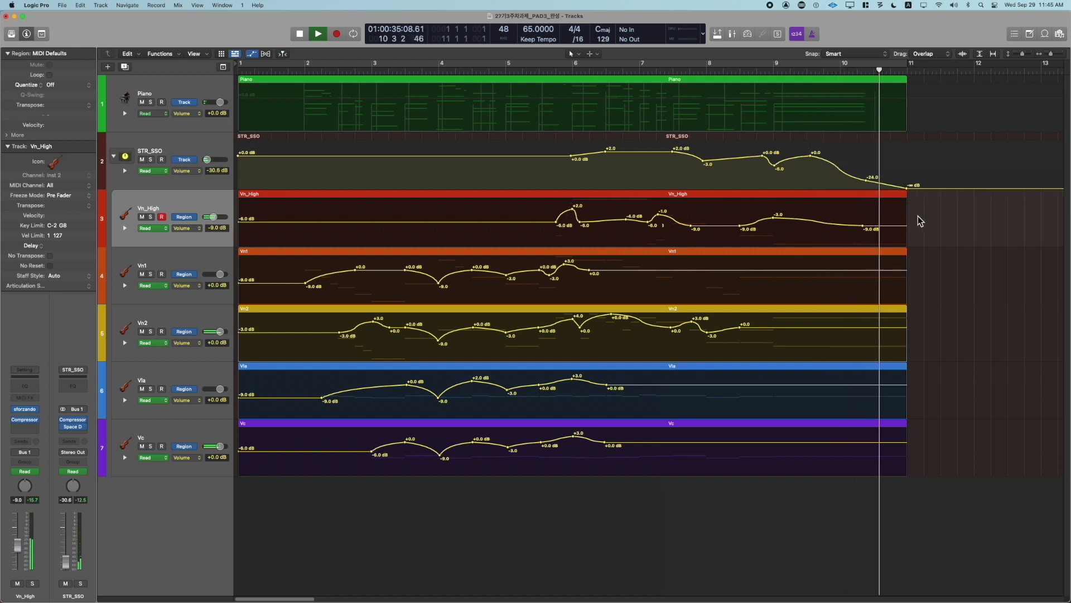
key(space)
key(space)
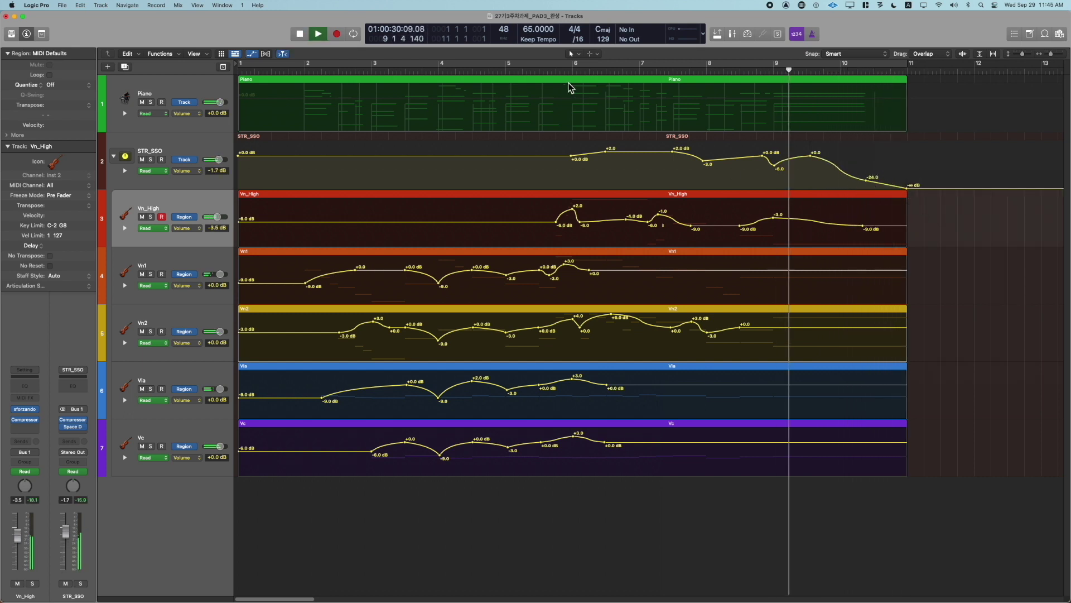
Shift the STR_SSO +2.0 dB point near bar 6.5 slightly earlier and lower the dip just before bar 8 to -6.0 dB
click(539, 71)
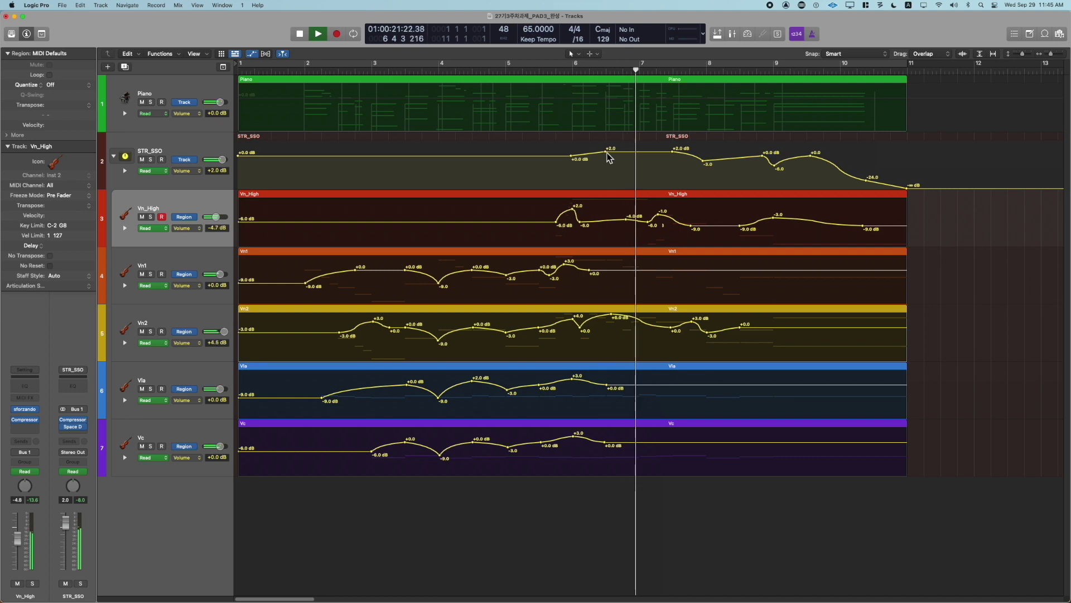
drag(608, 156, 601, 155)
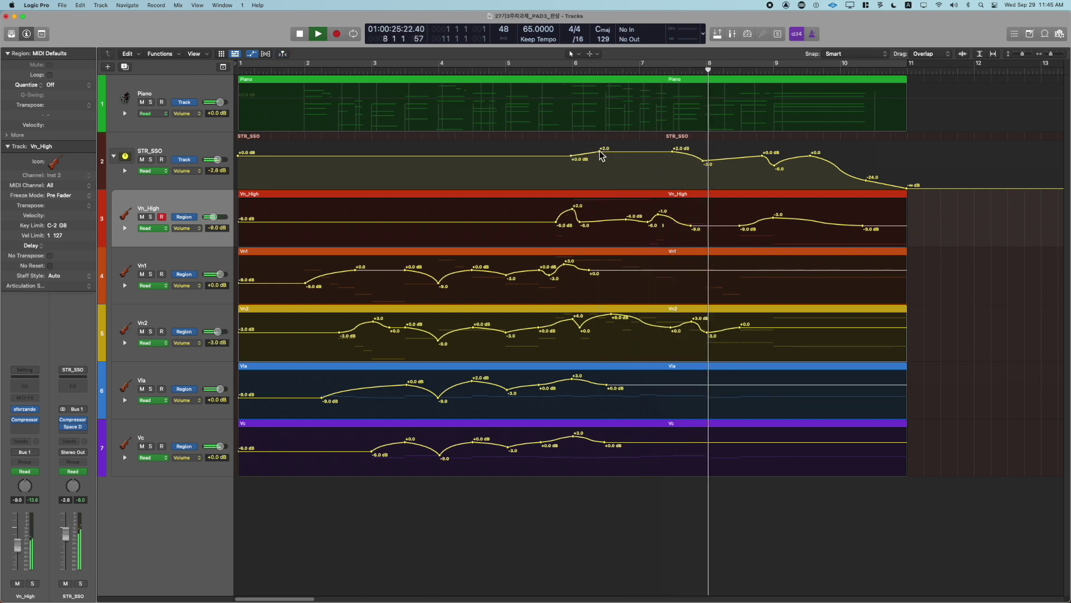
drag(704, 161, 703, 167)
key(space)
key(space)
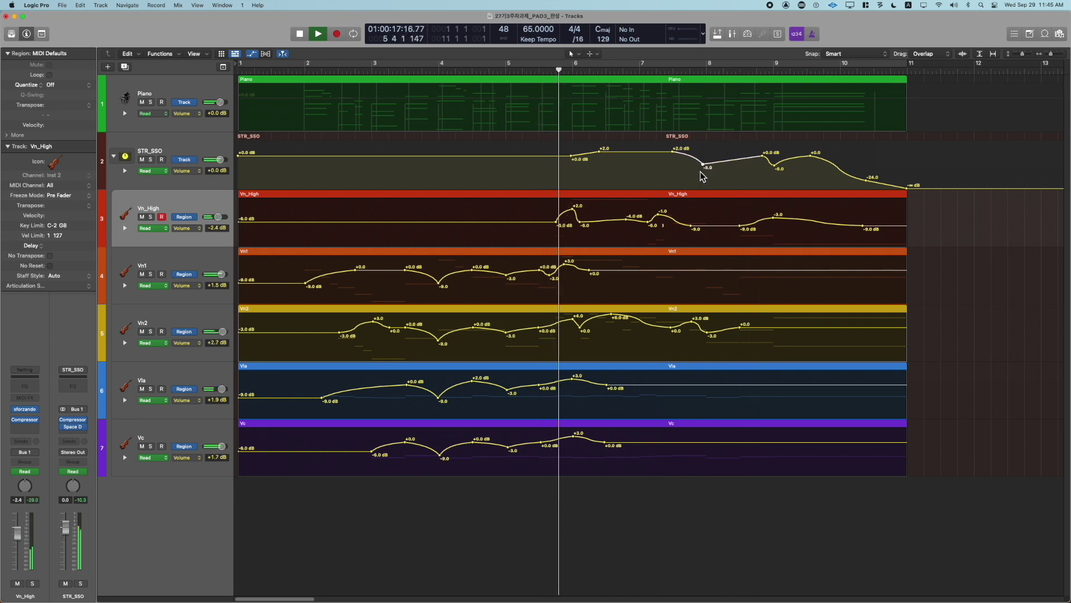
Curve the STR_SSO volume rise after the dip near bar 8 and nudge the +2.0 dB point near bar 7.5 slightly later
mouse_move(723, 170)
mouse_down()
mouse_move(718, 178)
mouse_move(721, 168)
mouse_up()
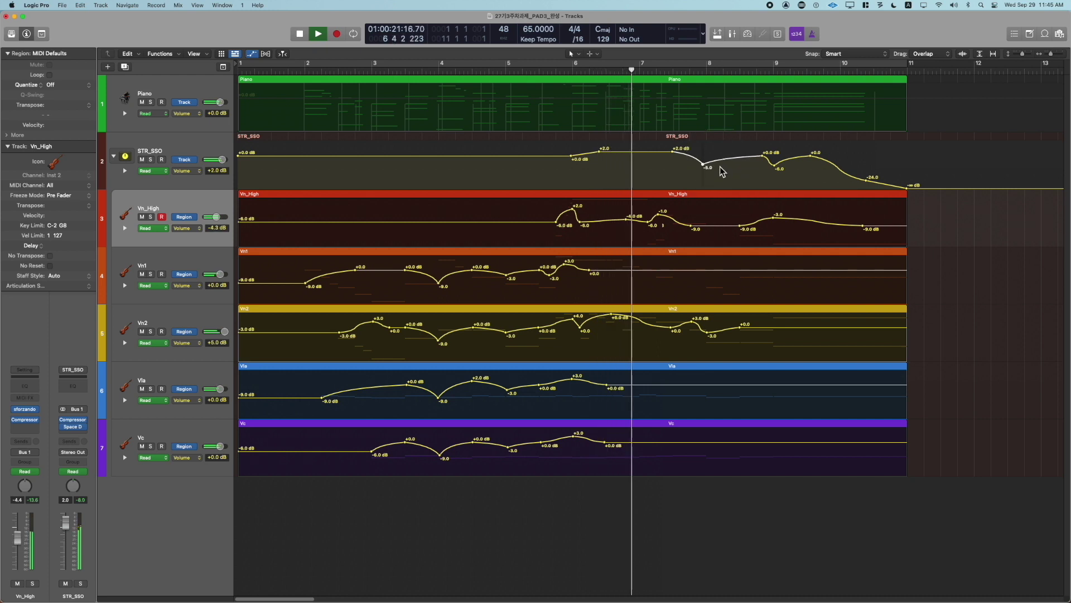
click(674, 152)
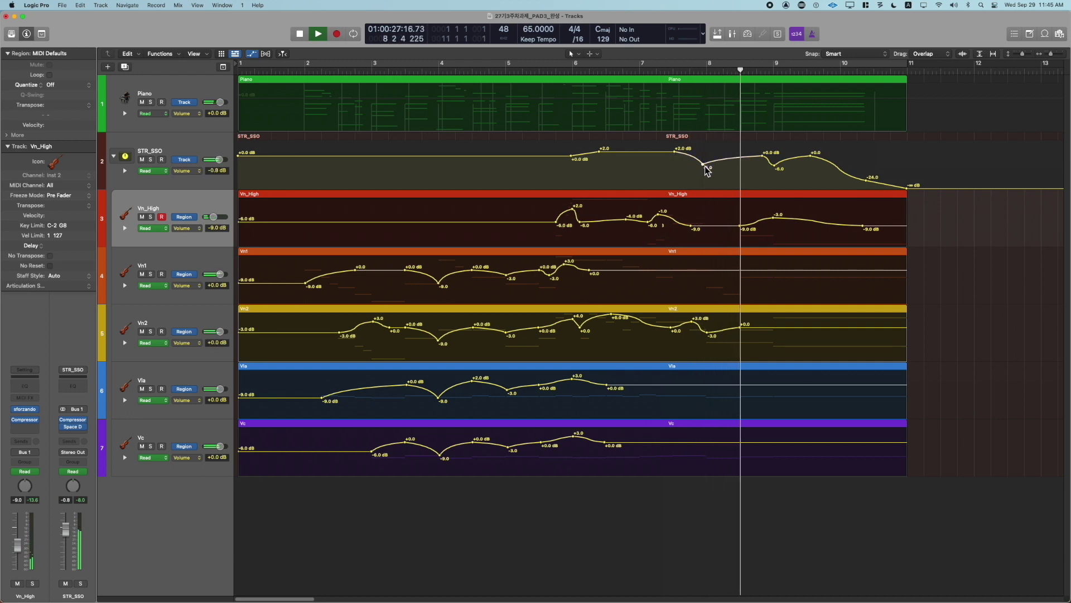
key(space)
key(space)
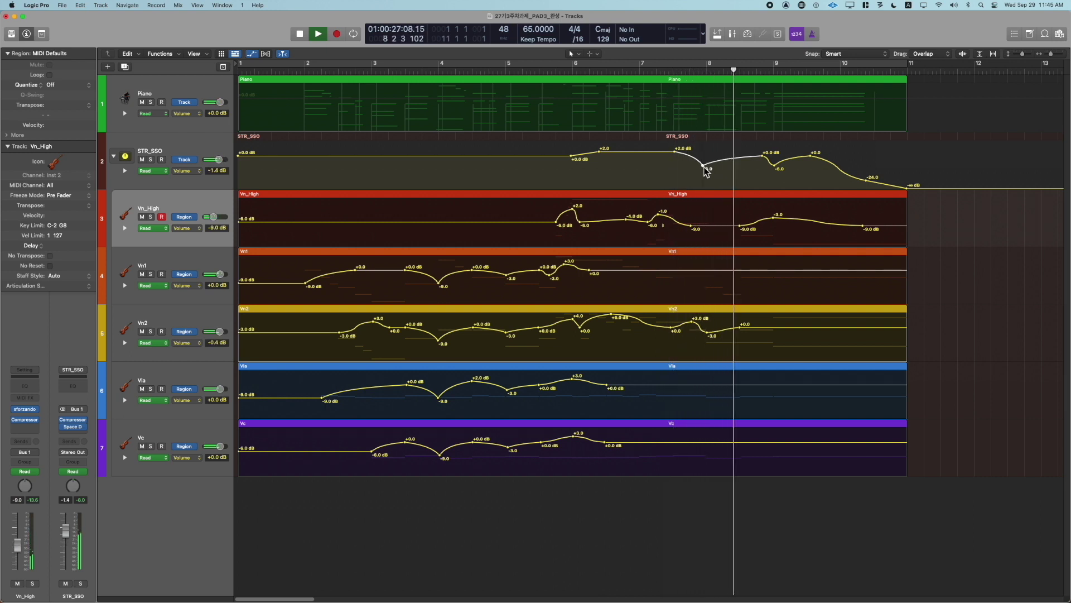
Move the STR_SSO volume dip onto bar 8 and shift the first +2.0 dB point slightly later to about bar 6.5
drag(704, 166, 708, 166)
key(space)
key(space)
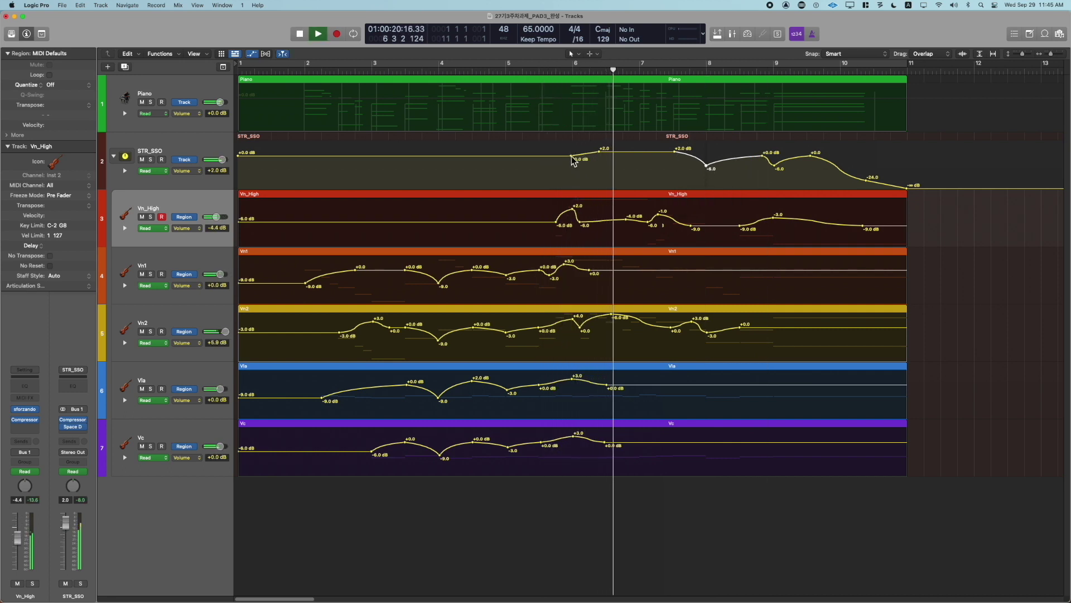
drag(600, 150, 604, 151)
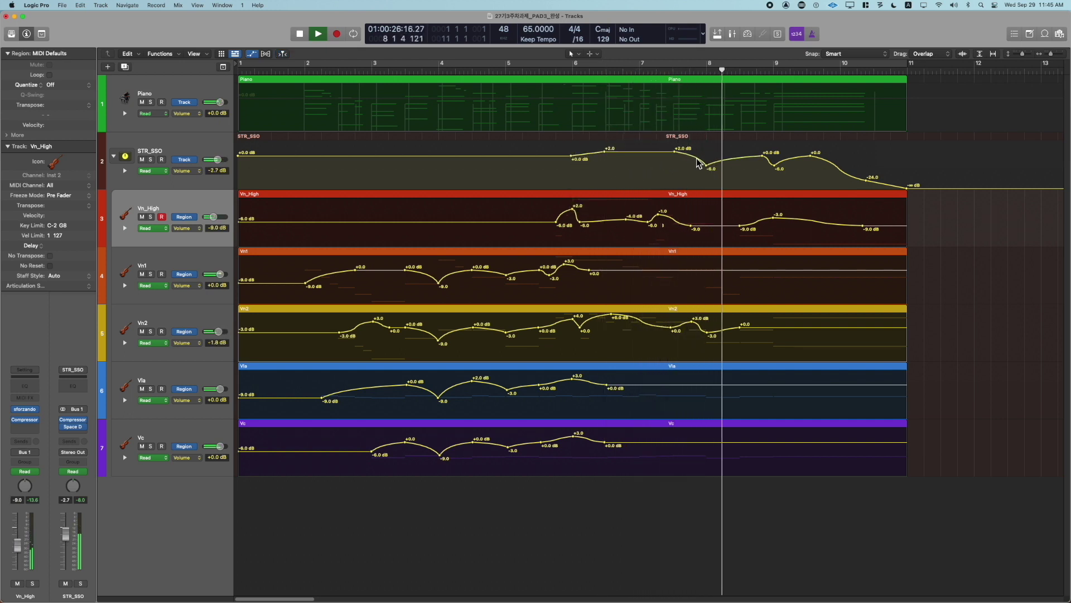
Lower the STR_SSO volume dip at bar 8 to -9.0 dB and move the preceding +2.0 dB point to about bar 7.6
drag(706, 166, 679, 151)
key(space)
key(space)
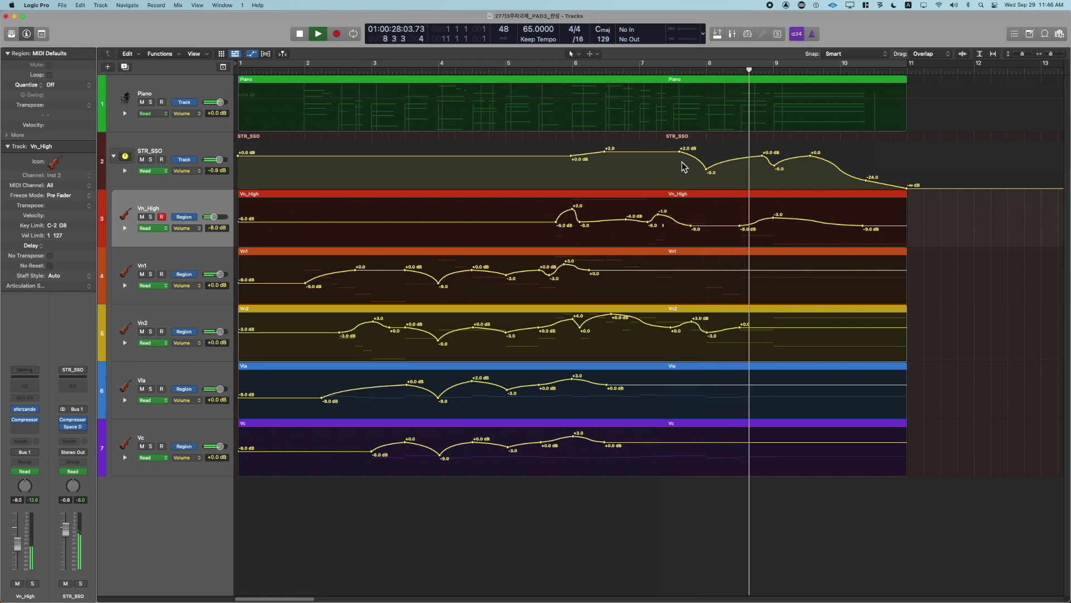
Set the STR_SSO volume dip at bar 9 to -5.0 dB and the peak near bar 9.5 to -1.0 dB while listening
key(c)
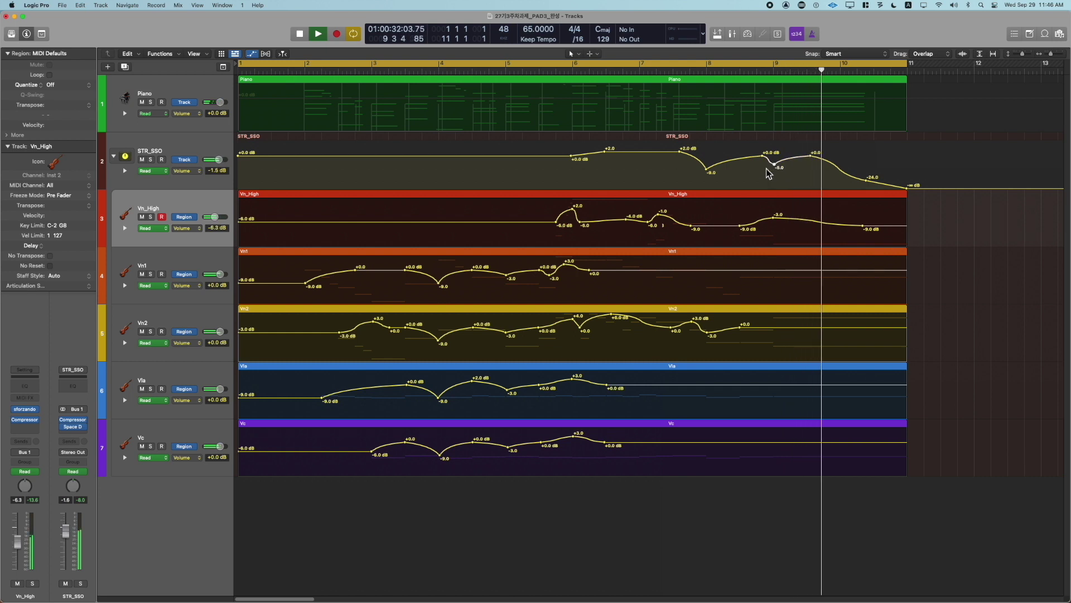
click(693, 73)
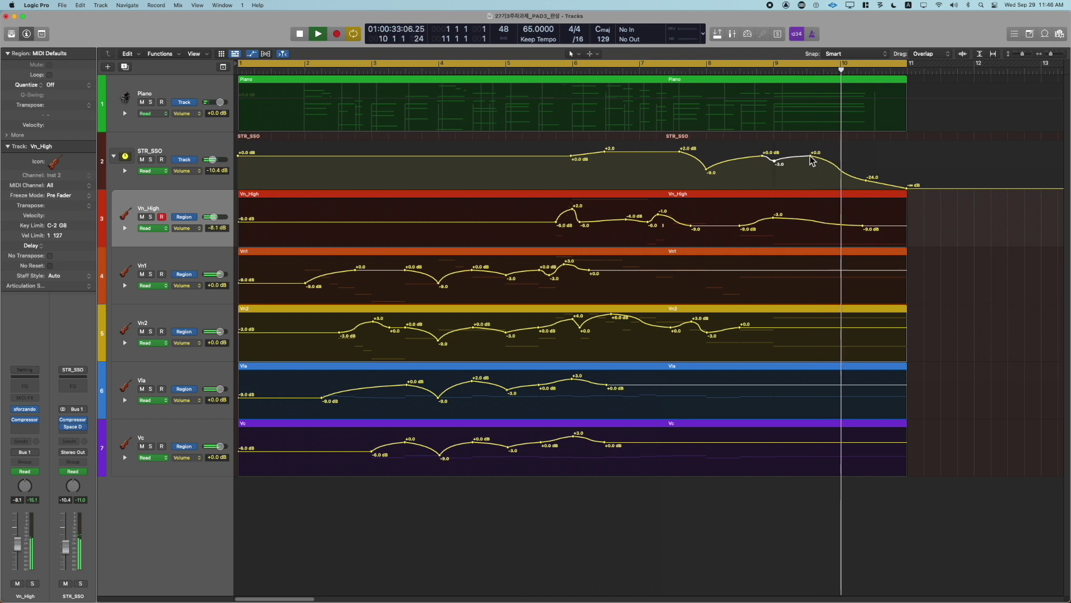
drag(811, 157, 775, 163)
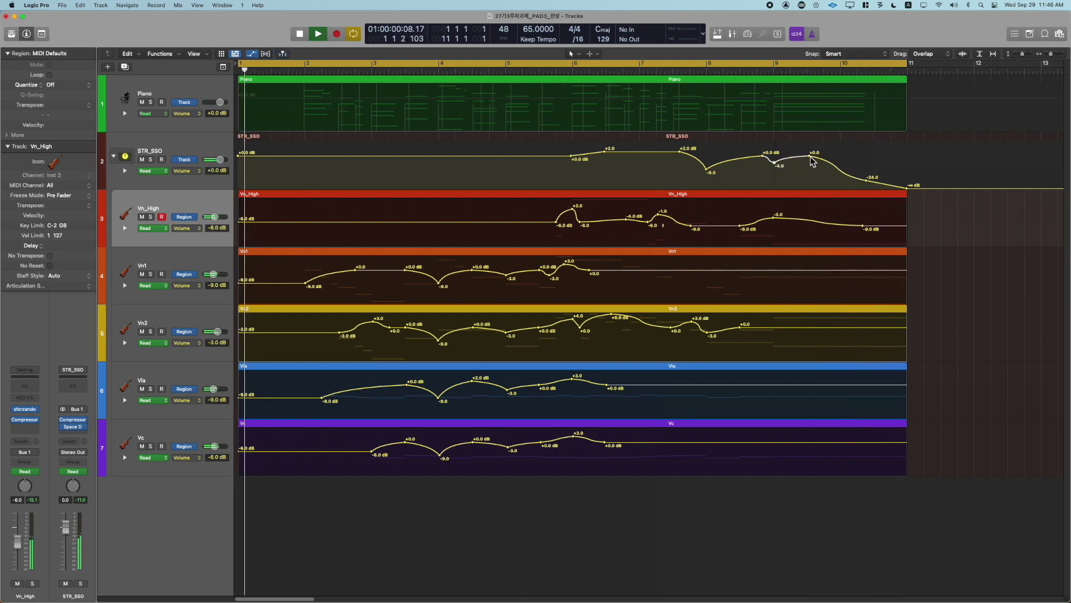
click(763, 72)
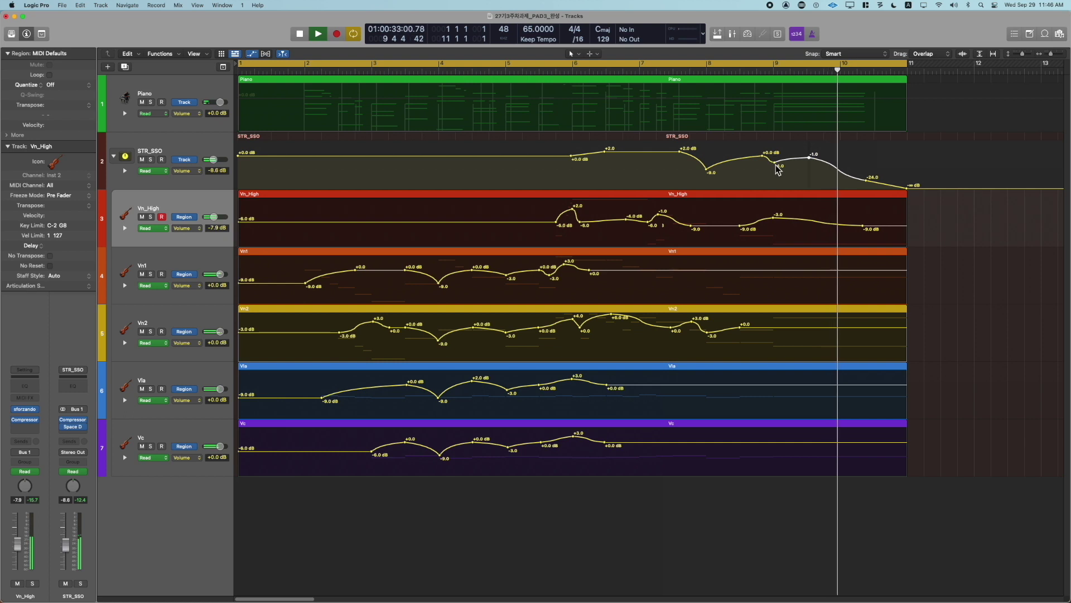
drag(776, 165, 775, 167)
key(space)
key(space)
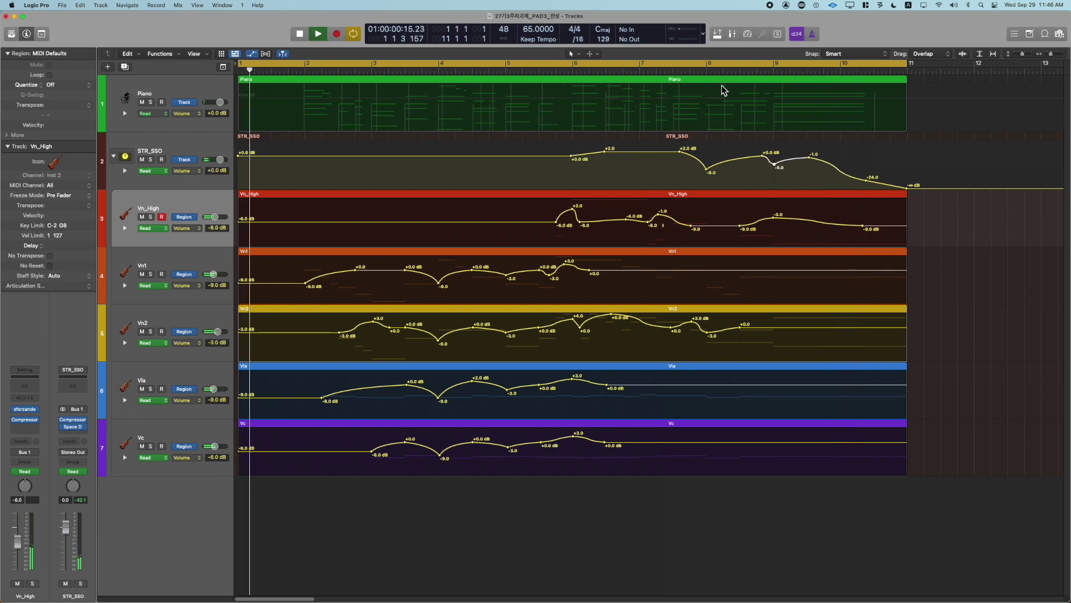
Lower the STR_SSO volume point near bar 8.8 to -3.0 dB and move the bar 9 dip slightly later at -6.0 dB
click(708, 73)
key(space)
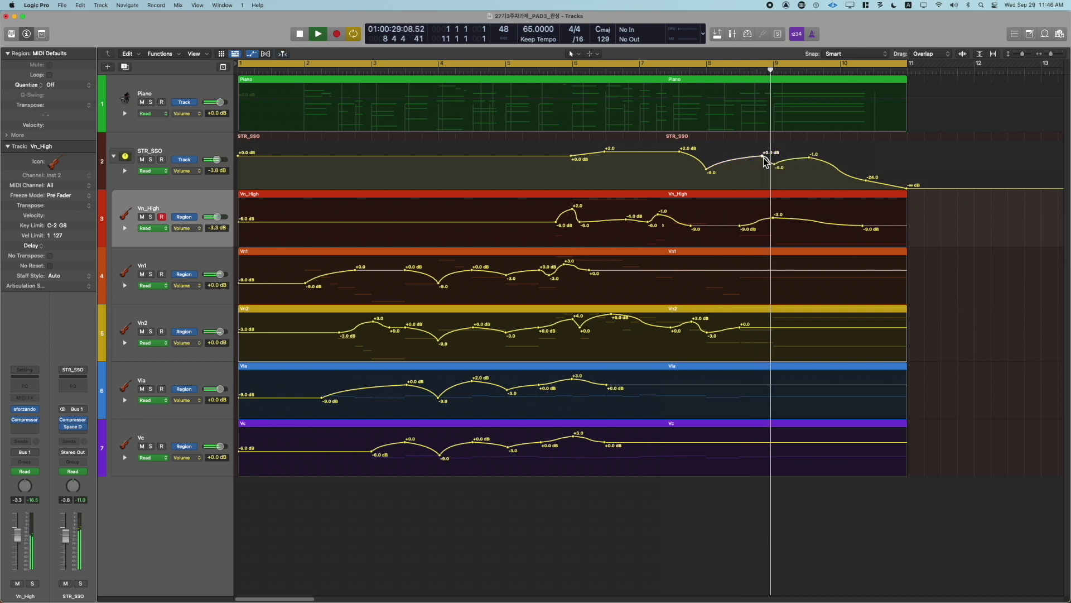
drag(764, 163, 764, 166)
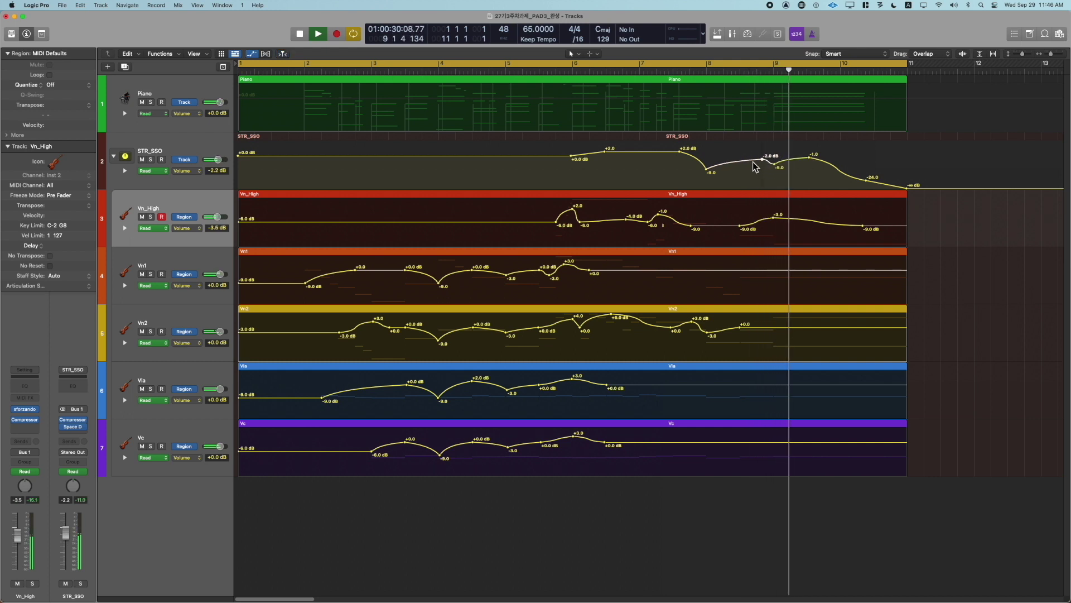
click(700, 73)
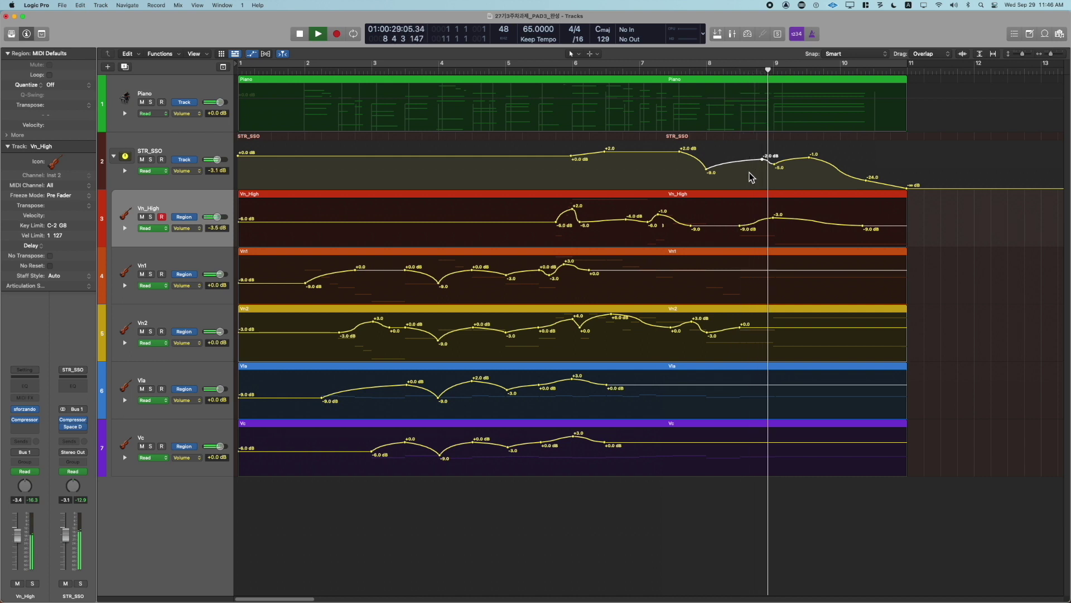
click(778, 169)
key(comma)
key(comma)
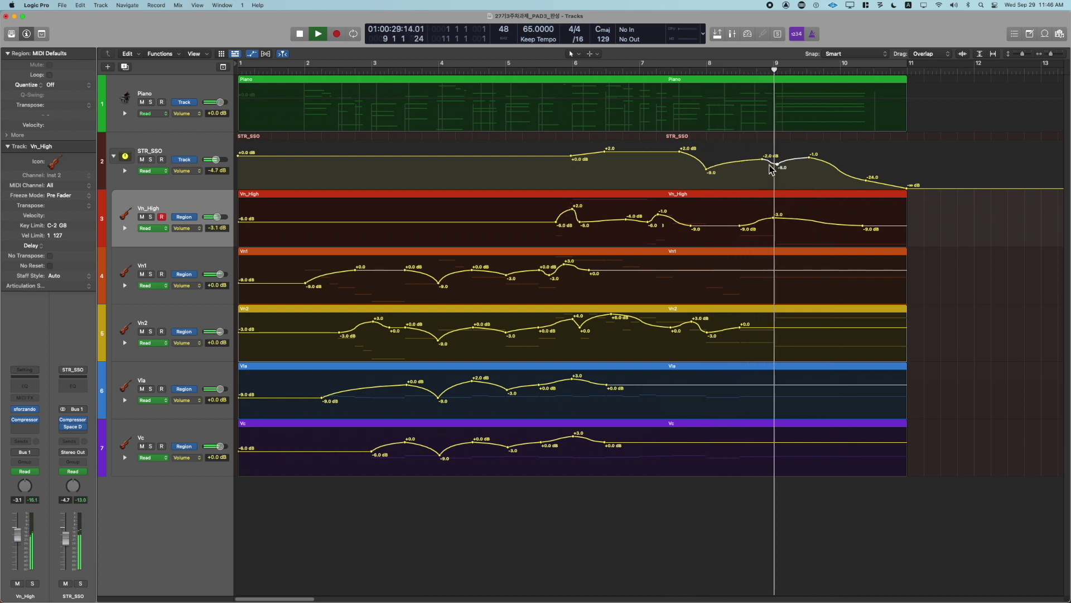
drag(762, 160, 763, 163)
key(space)
key(space)
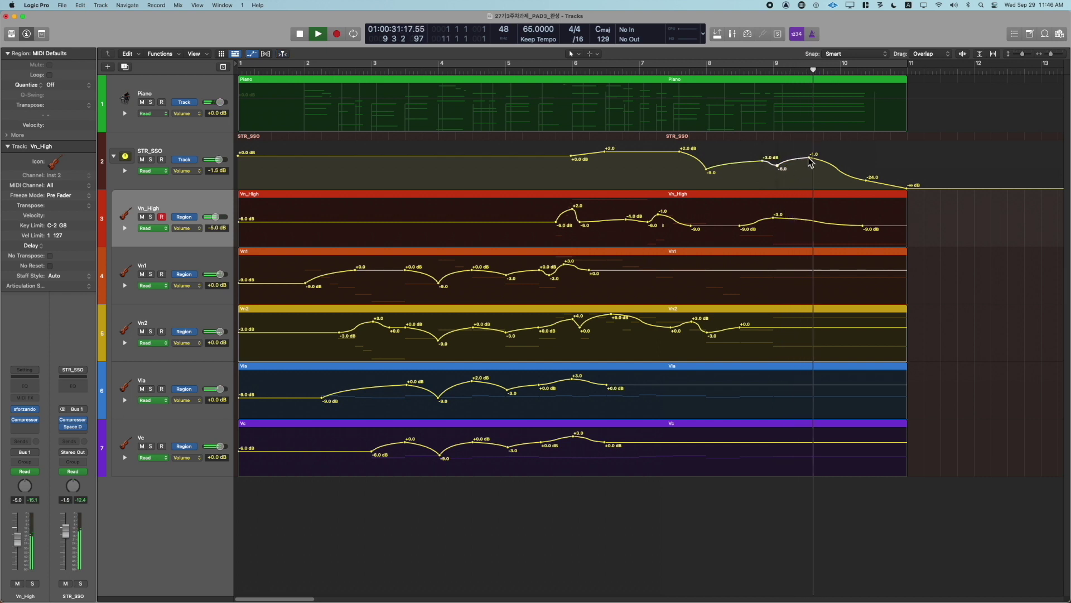
Lower the STR_SSO volume peak near bar 9.5 to -3.0 dB and replay the arrangement from about bar 6
key(space)
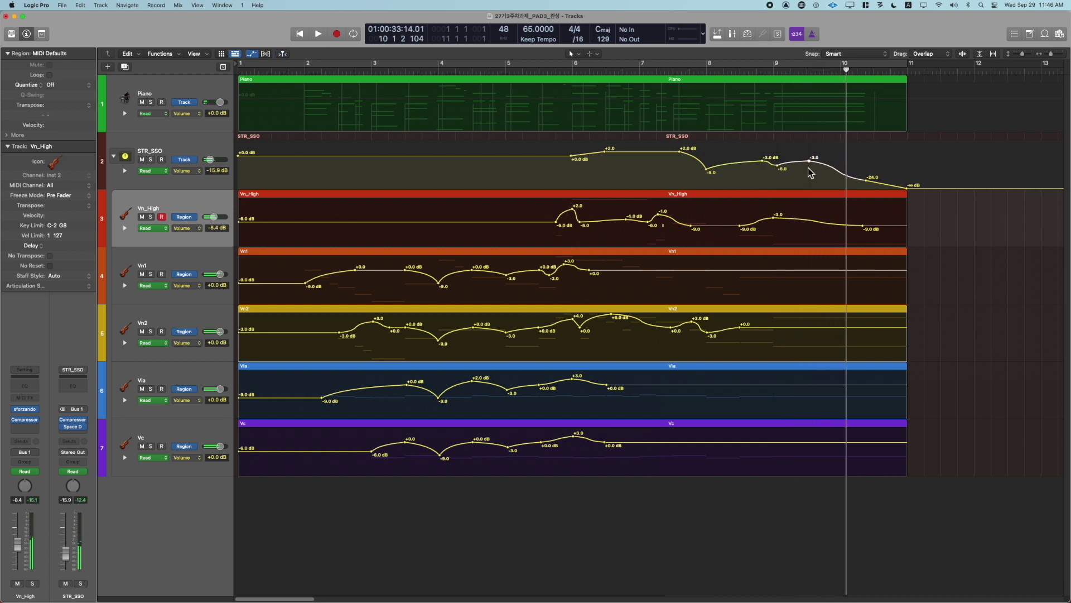
key(space)
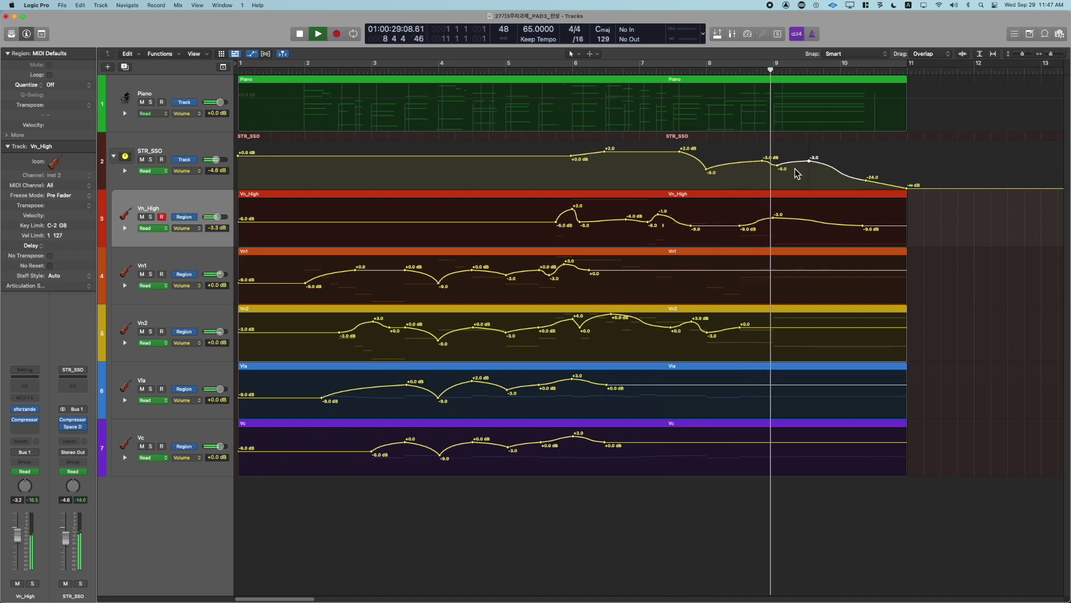
click(565, 68)
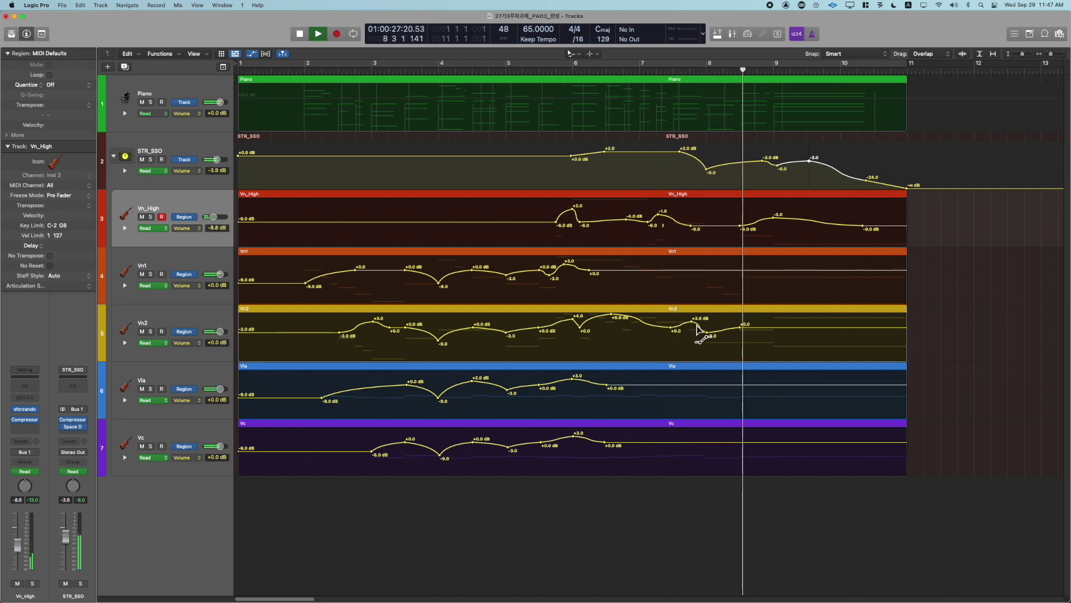
Try a velocity of 100 on the two Vn2 notes leading into bar 8, listen to the passage, and undo the change
double_click(894, 307)
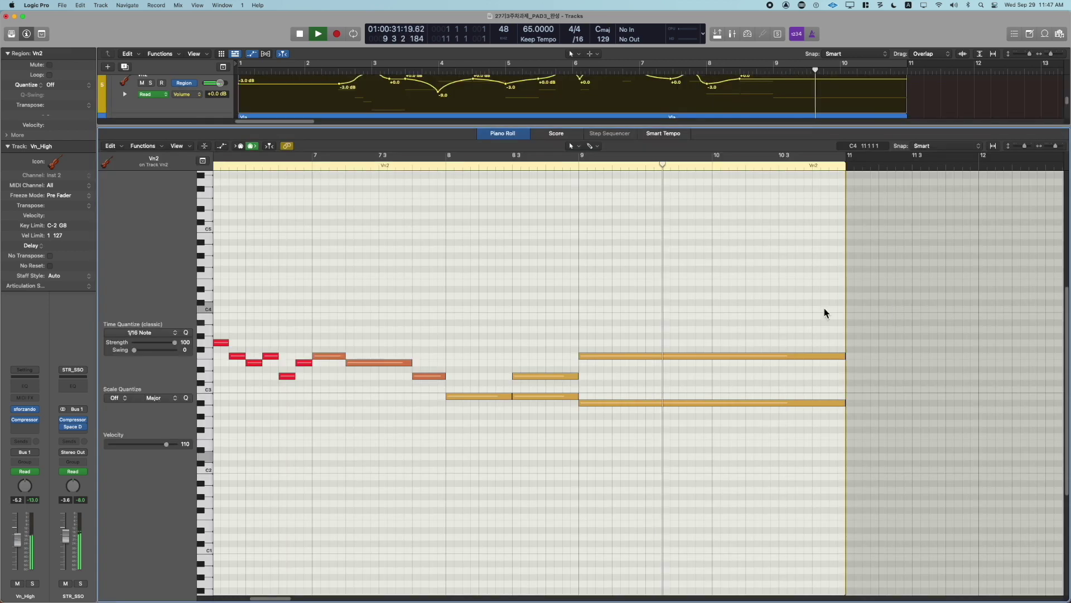
drag(414, 356, 399, 378)
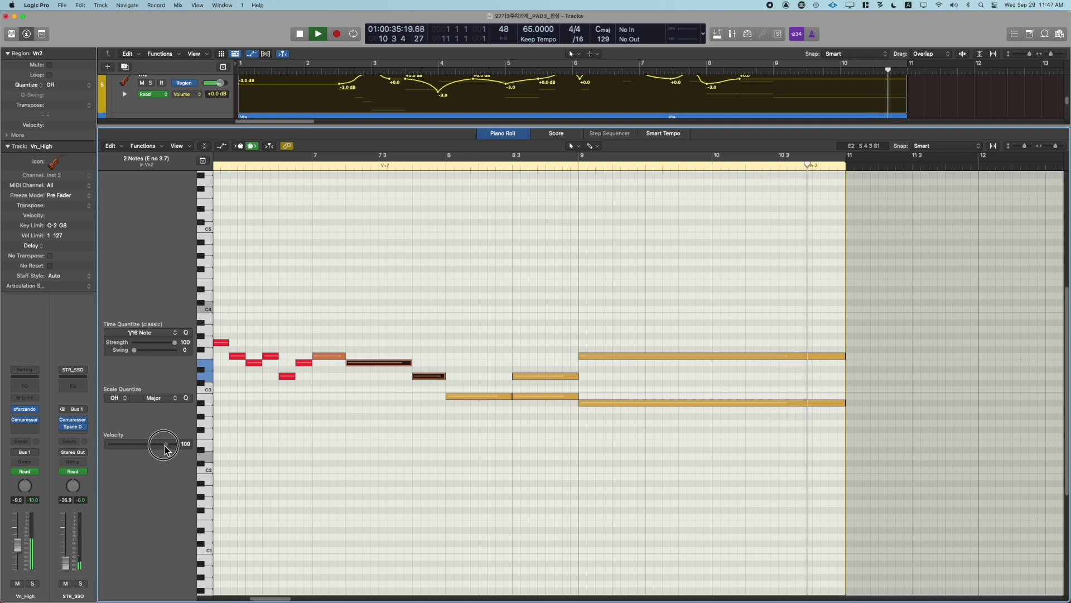
drag(166, 449, 162, 447)
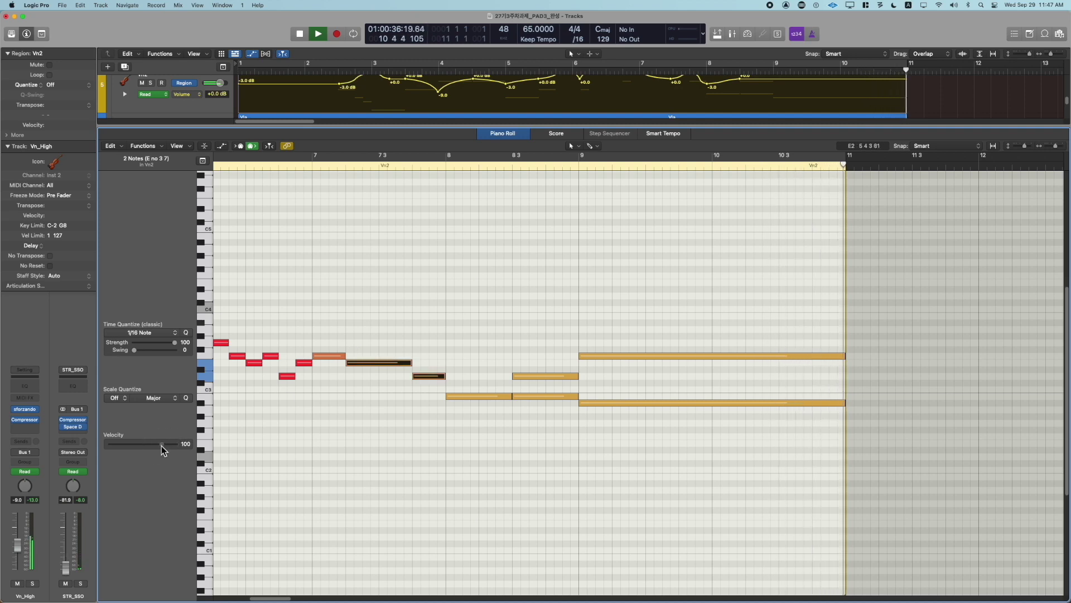
click(252, 184)
key(space)
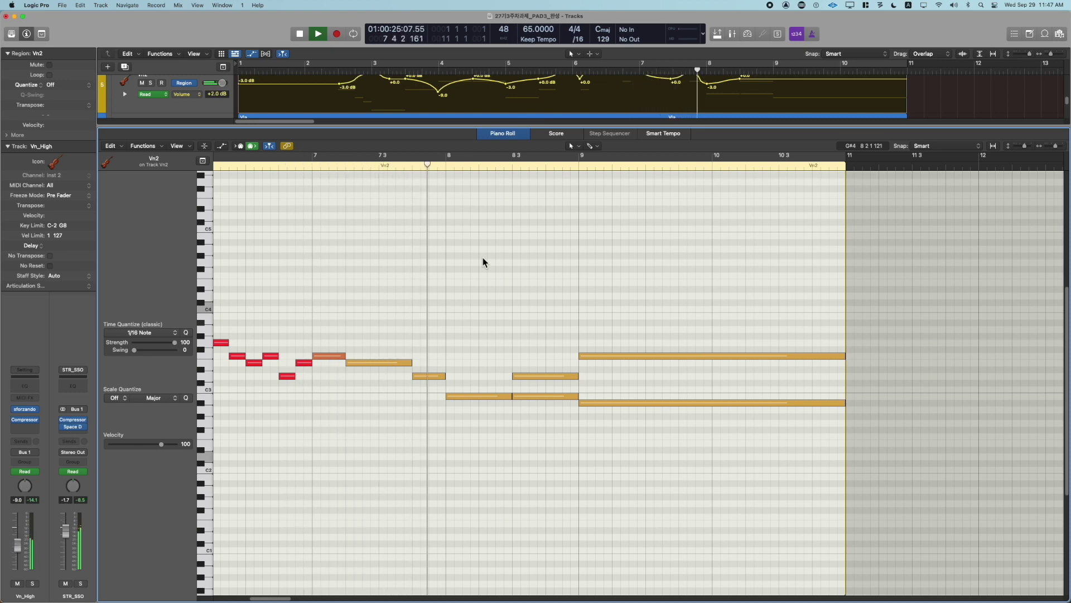
key(space)
key(space)
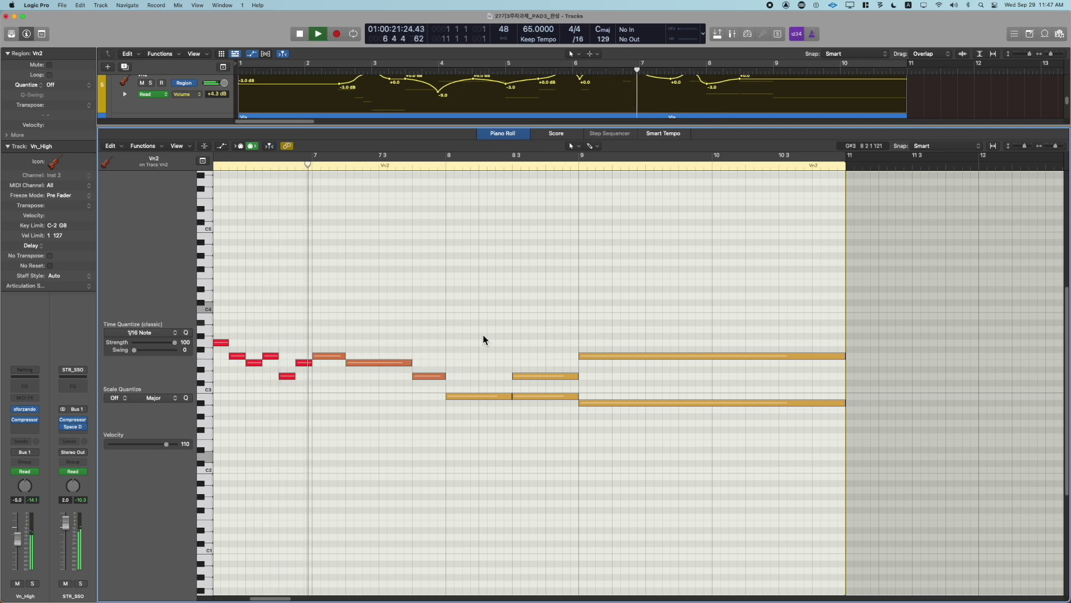
Lower the Vn2 volume peak near bar 7.8 to +2.0 dB and replay the arrangement from about bar 6
key(e)
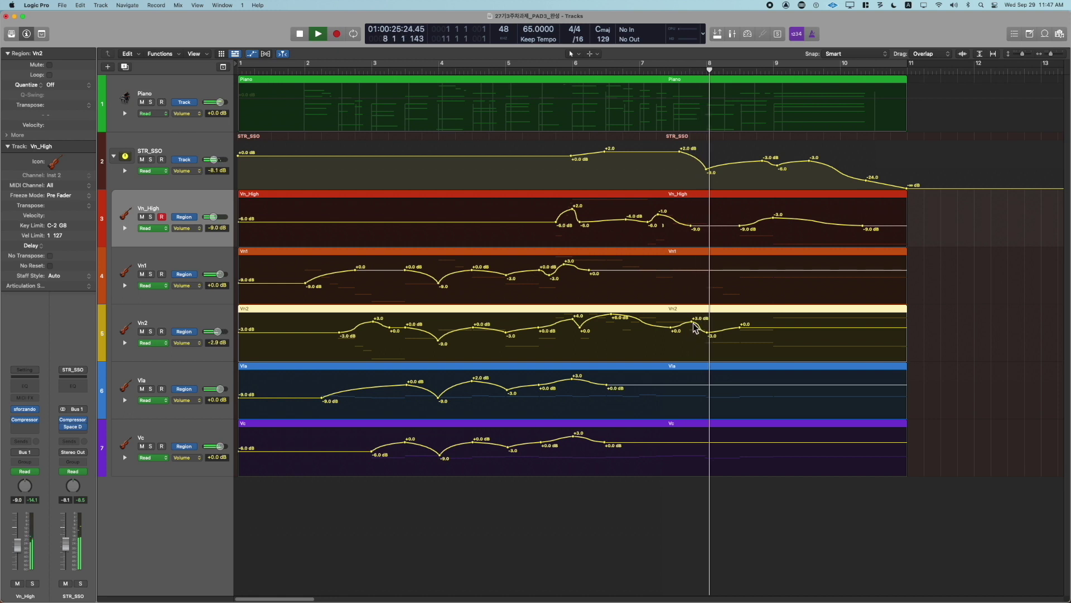
drag(693, 323, 693, 324)
key(t)
key(u)
key(comma)
key(comma)
key(t)
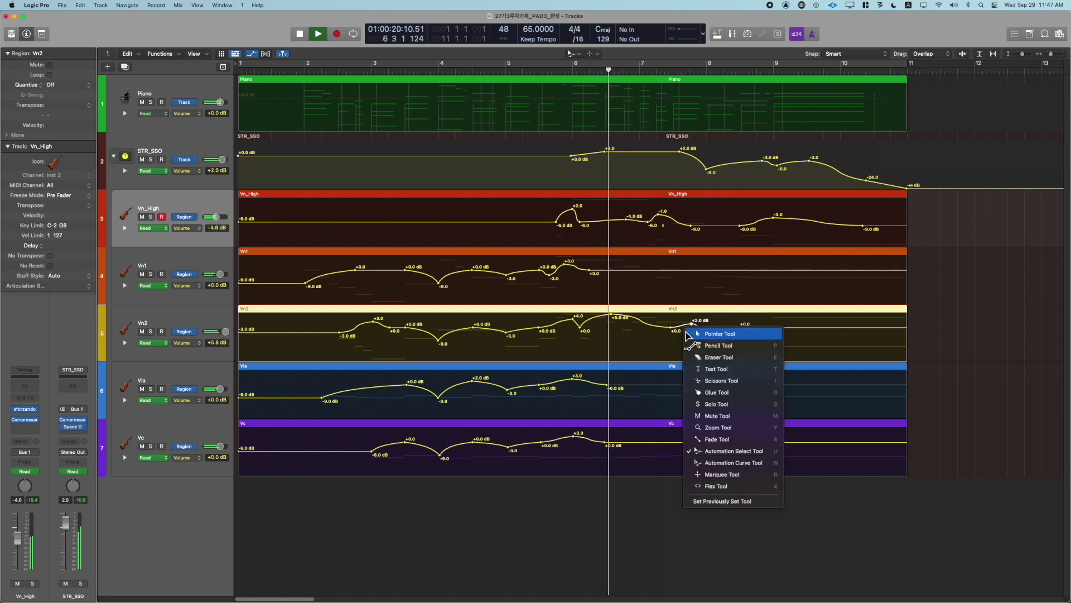
click(688, 333)
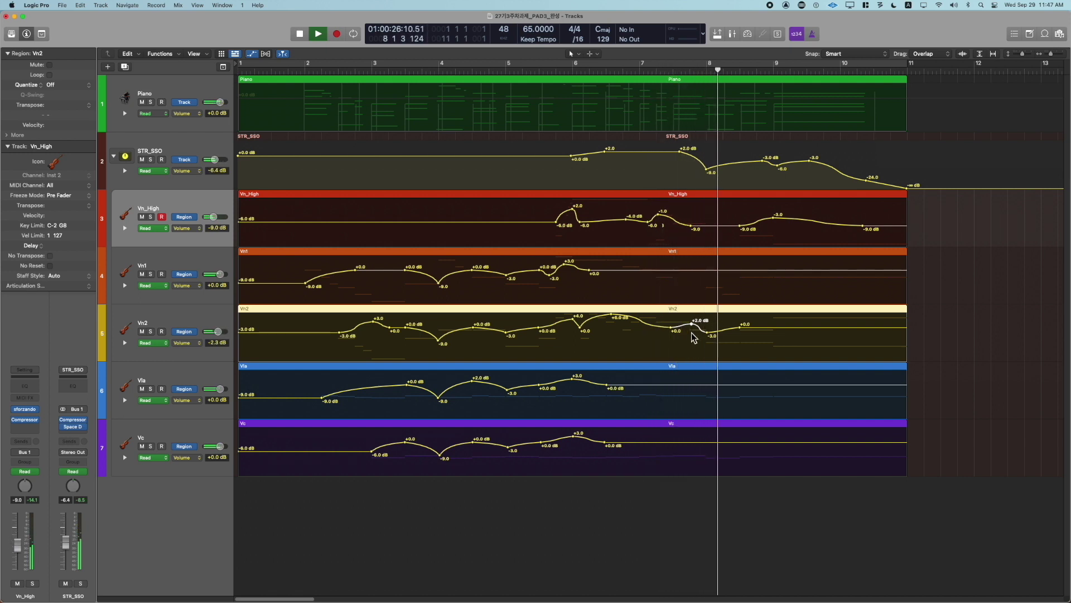
Hide the track automation and review the five string regions together in the Piano Roll with their volume curves displayed
click(987, 268)
key(a)
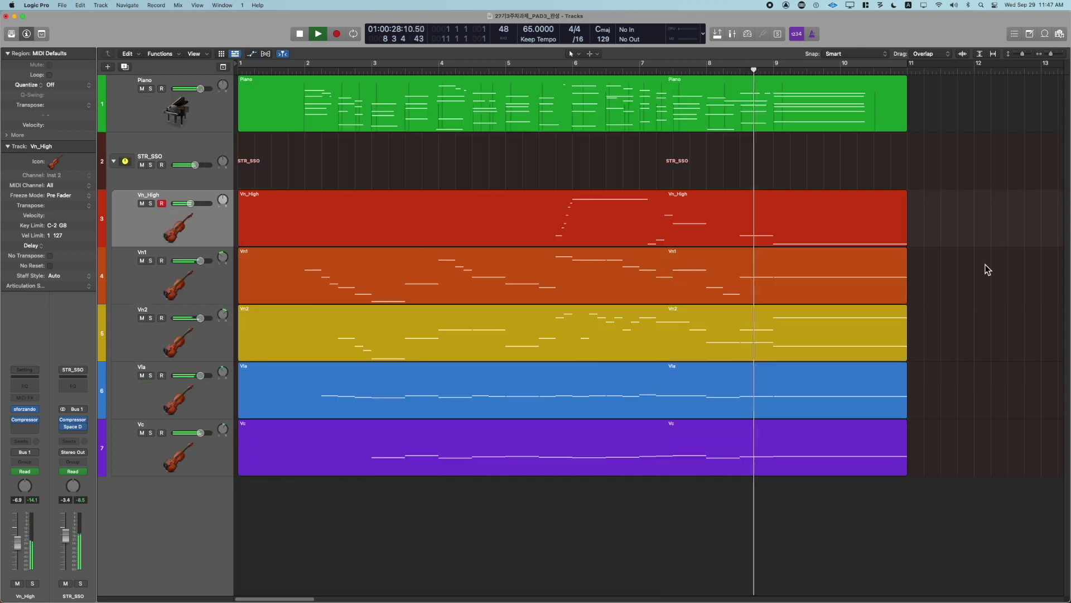
drag(969, 217, 509, 484)
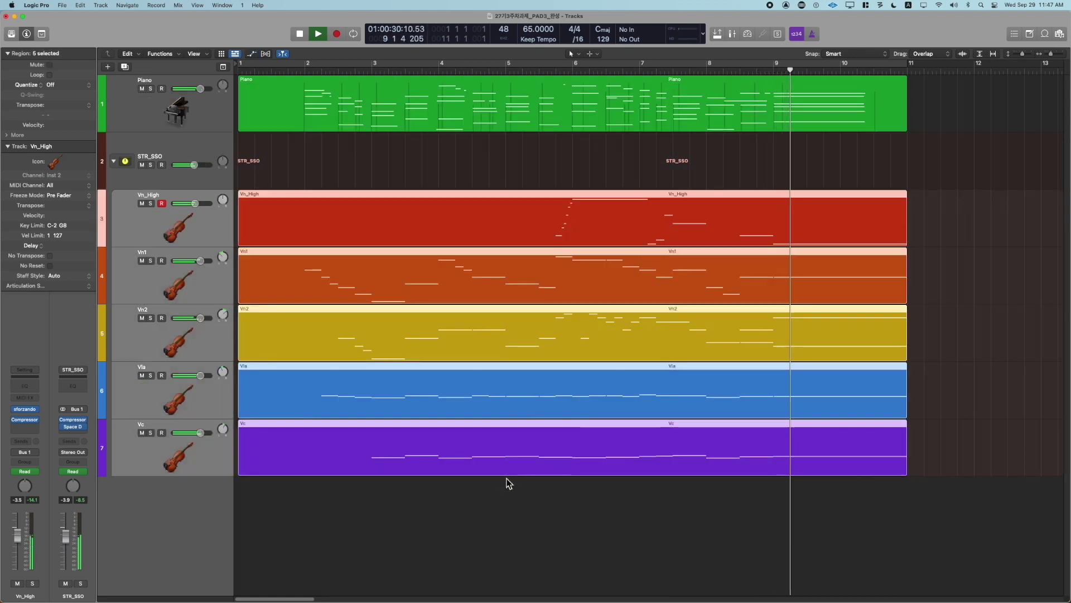
key(p)
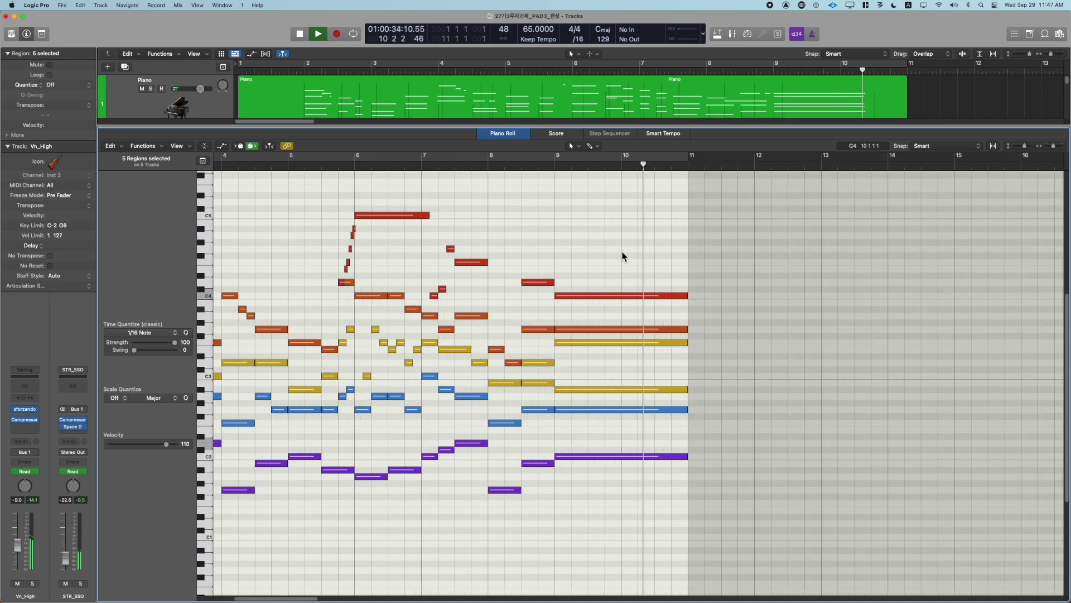
key(space)
key(a)
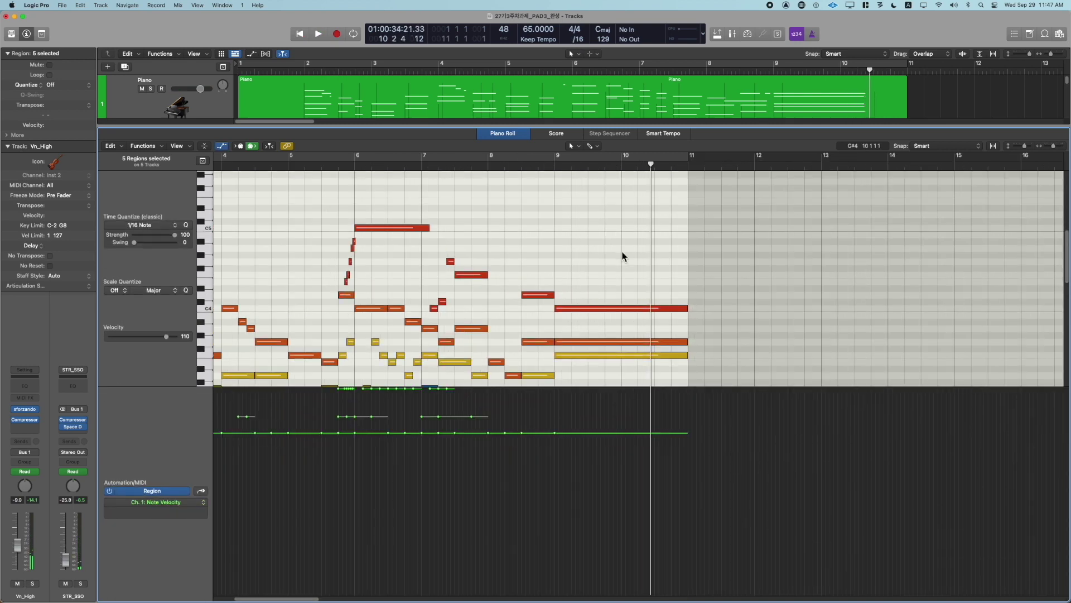
scroll(622, 256, left, 5)
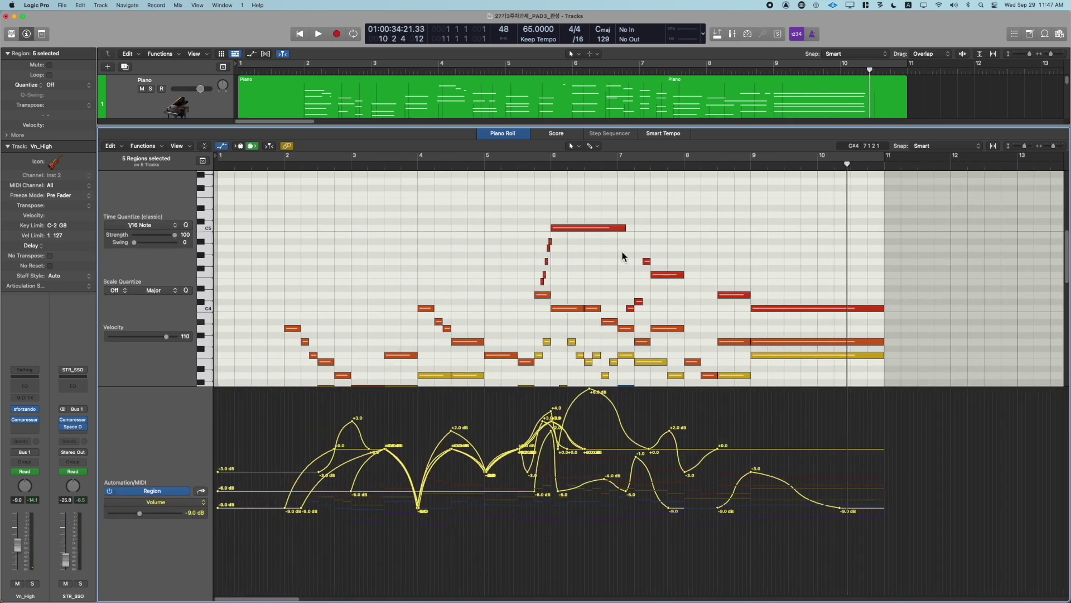
key(e)
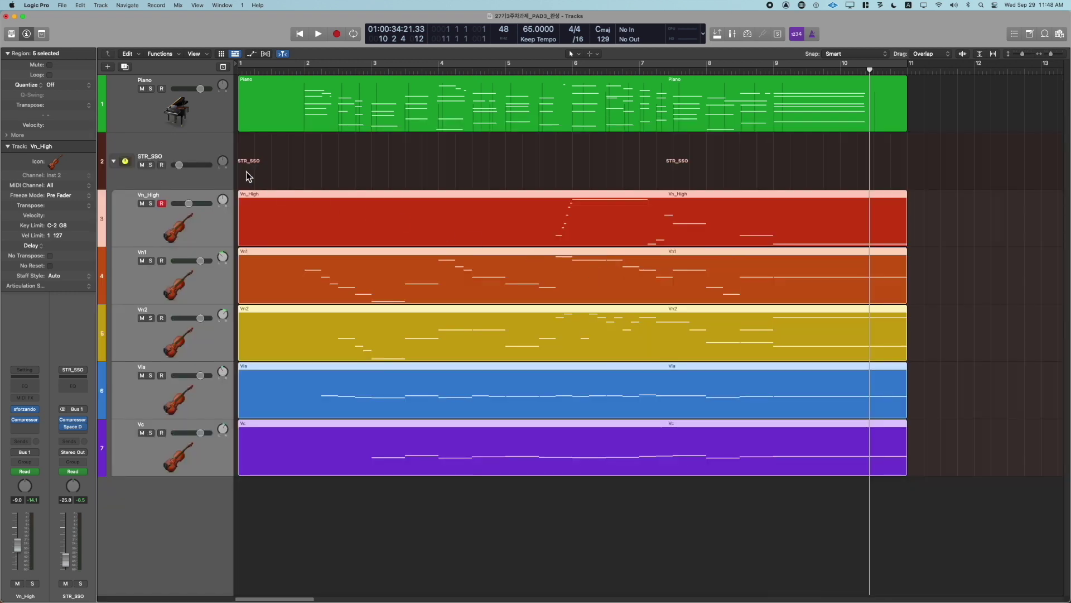
Show the track automation, select the STR_SSO region and convert its visible track automation to region automation
key(a)
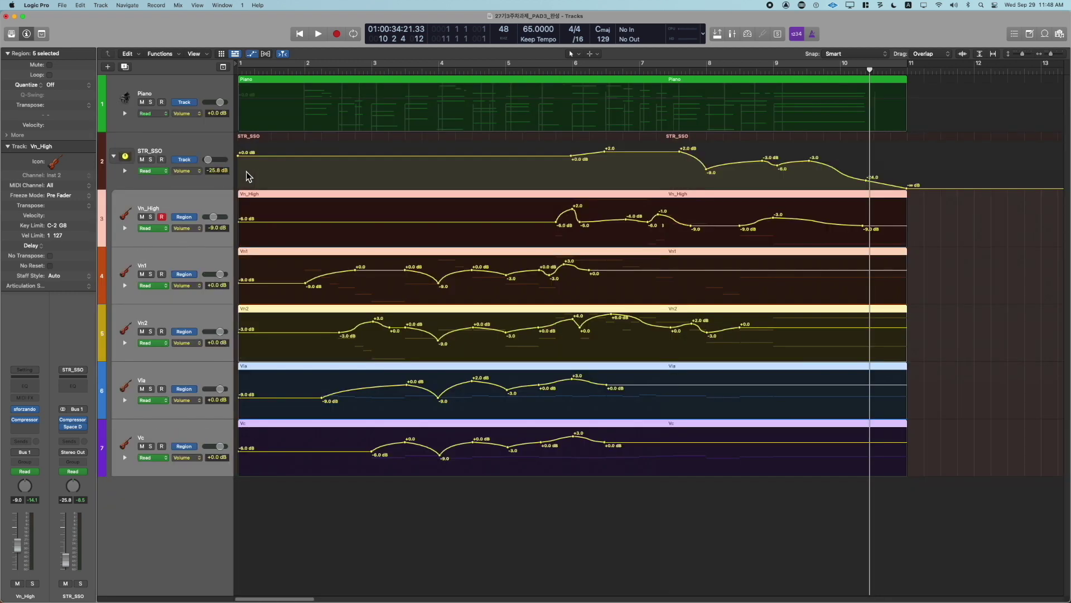
click(247, 143)
drag(303, 143, 908, 171)
drag(932, 206, 928, 203)
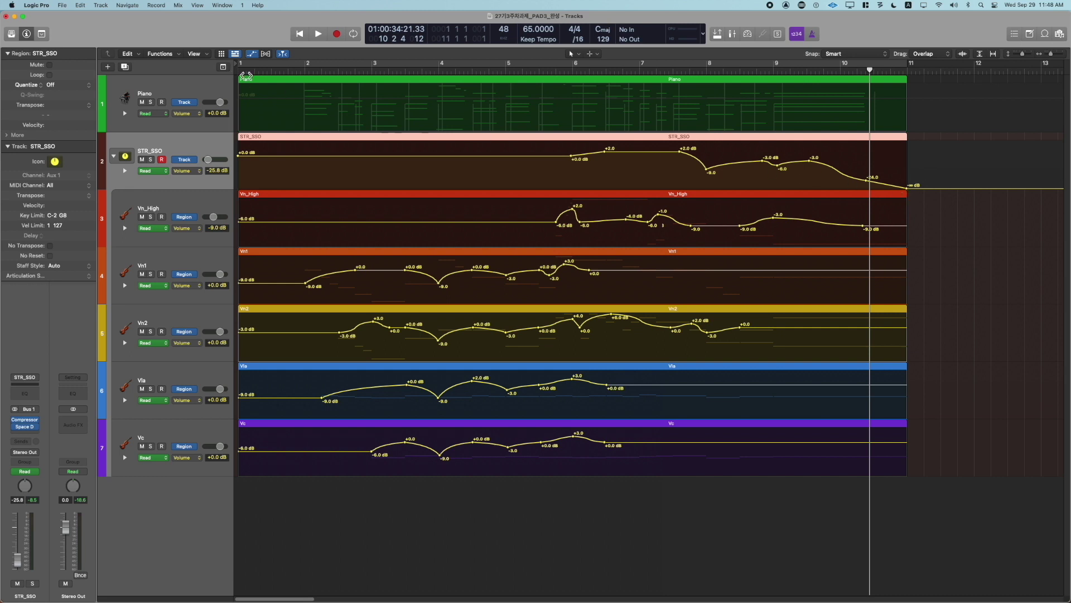
click(178, 5)
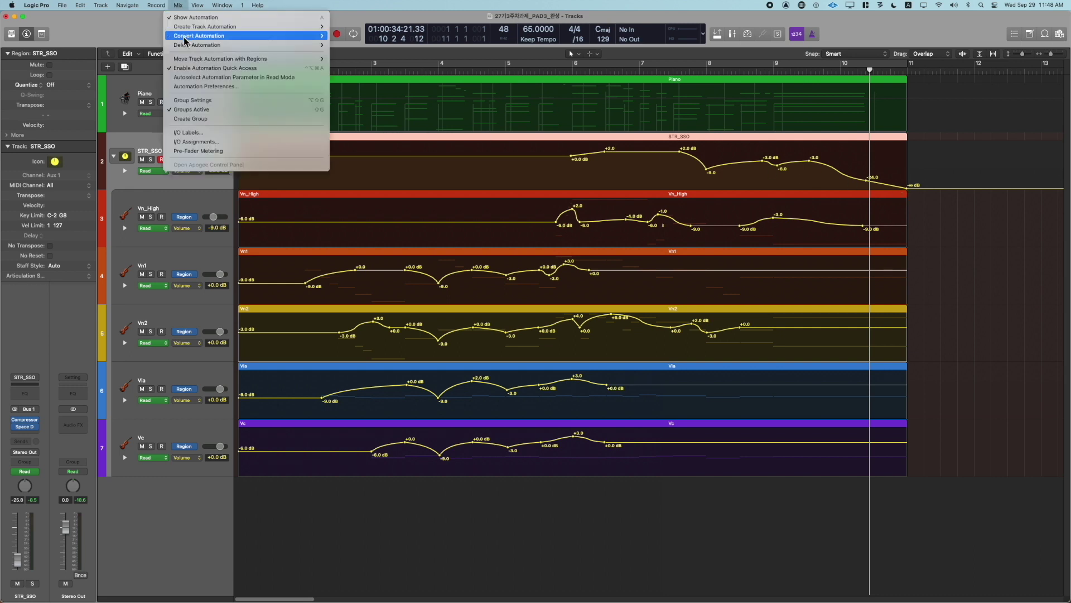
mouse_move(187, 36)
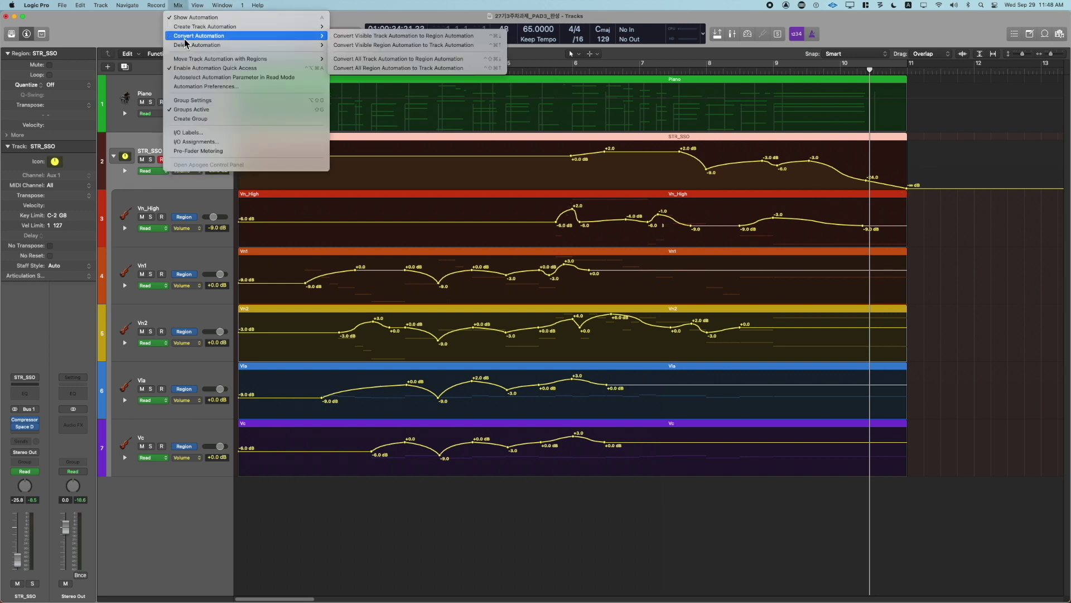
click(357, 36)
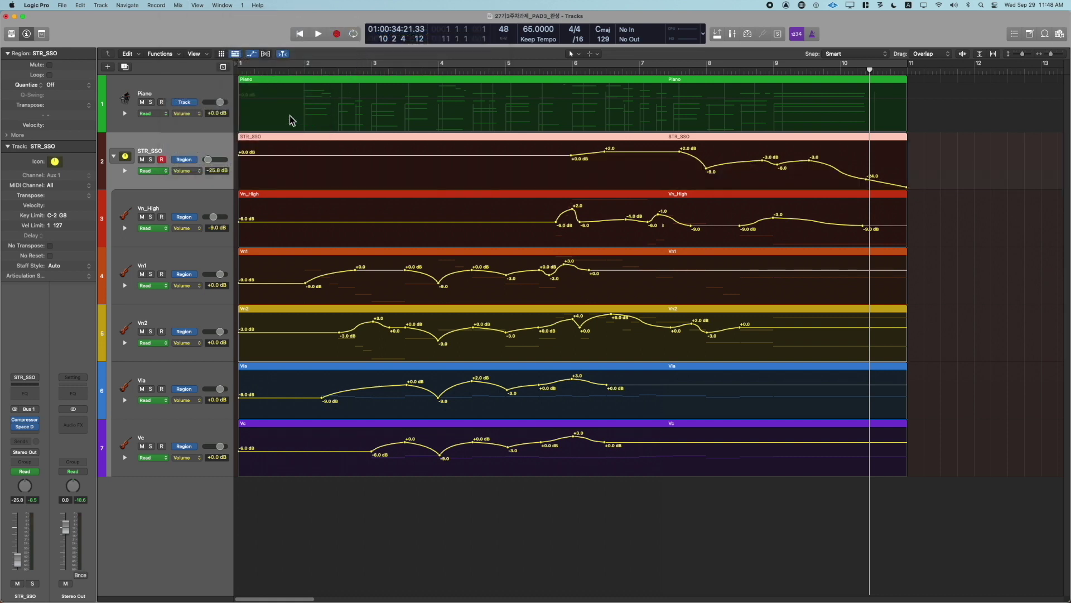
Delete the leftover track-based volume points on STR_SSO and switch the track back to region automation
key(ctrl+super+a)
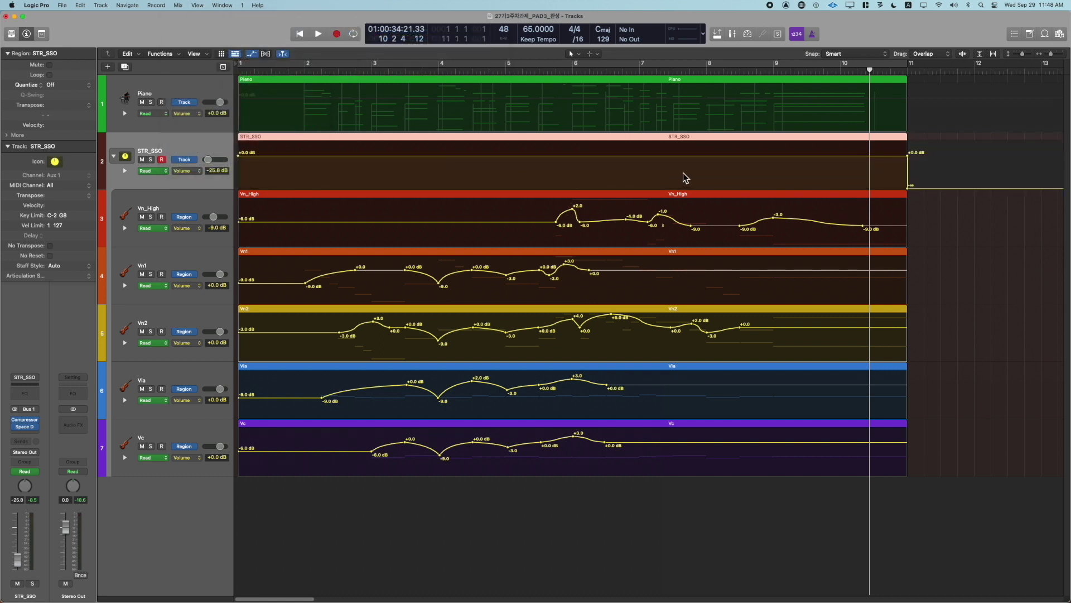
drag(702, 174, 938, 169)
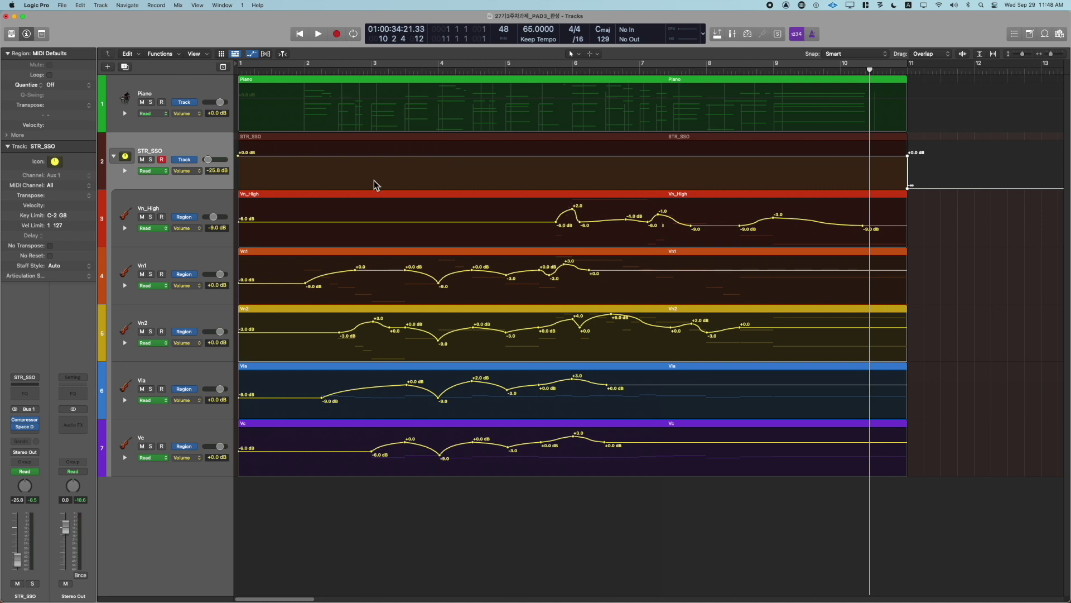
key(Delete)
click(199, 177)
key(Delete)
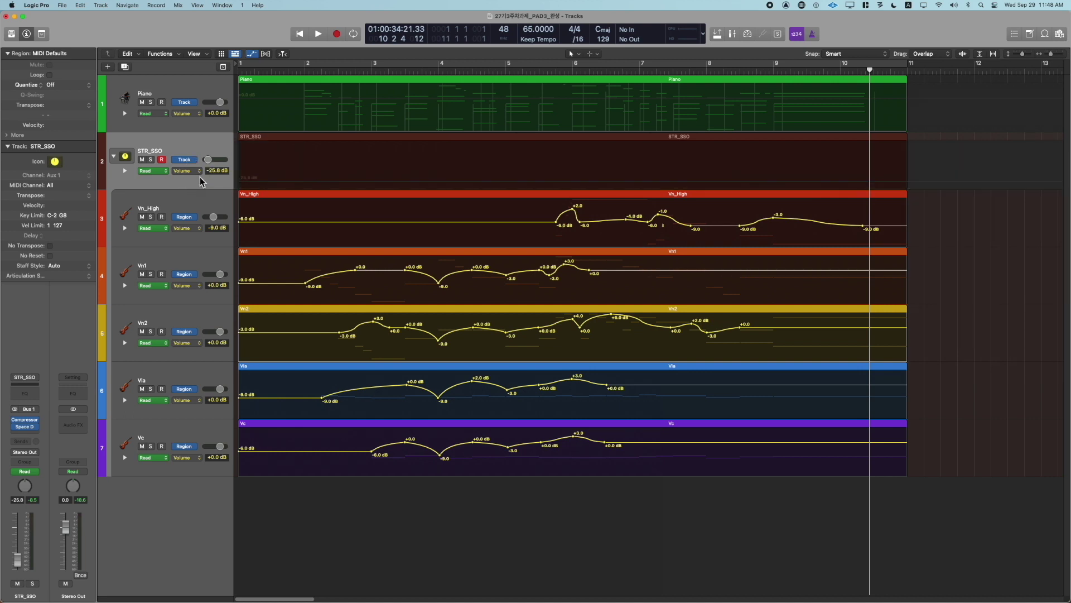
key(ctrl+super+a)
key(a)
key(a)
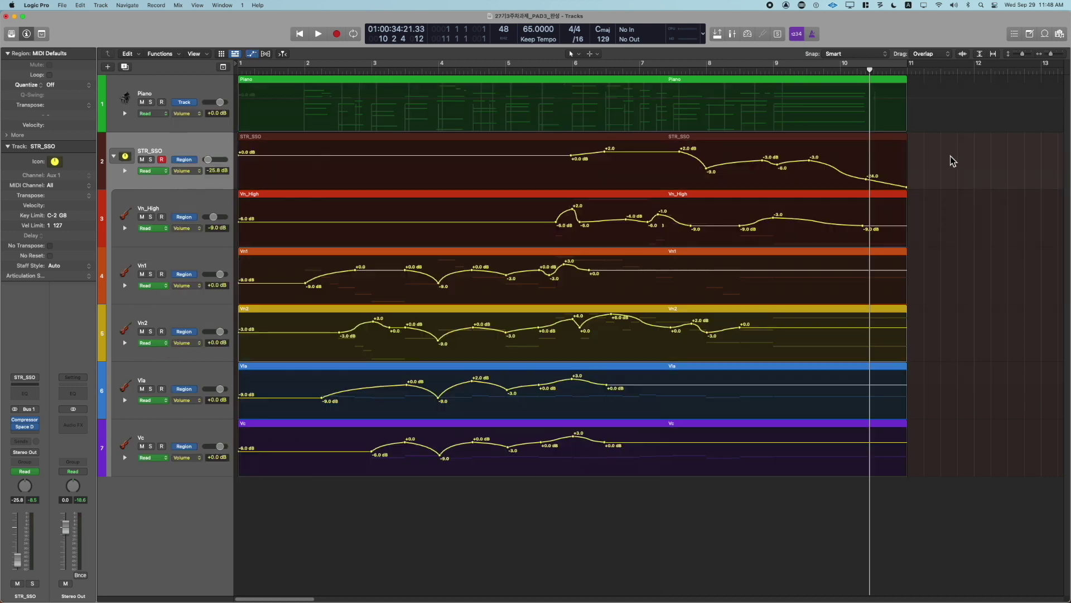
Select the STR_SSO region and the five string regions and open them in the Piano Roll with volume automation displayed
drag(950, 159, 374, 557)
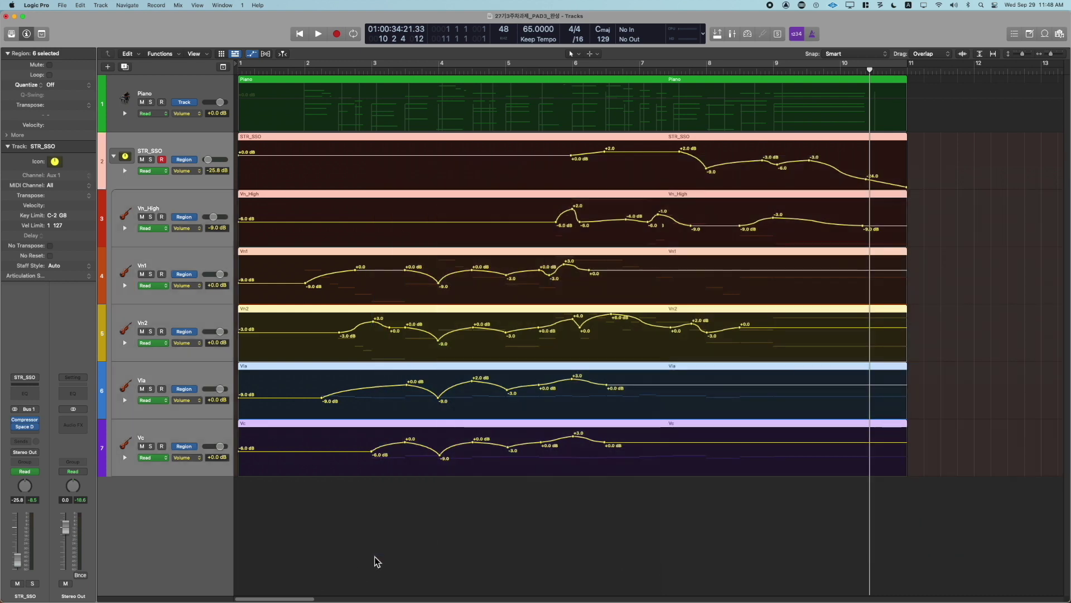
key(p)
key(a)
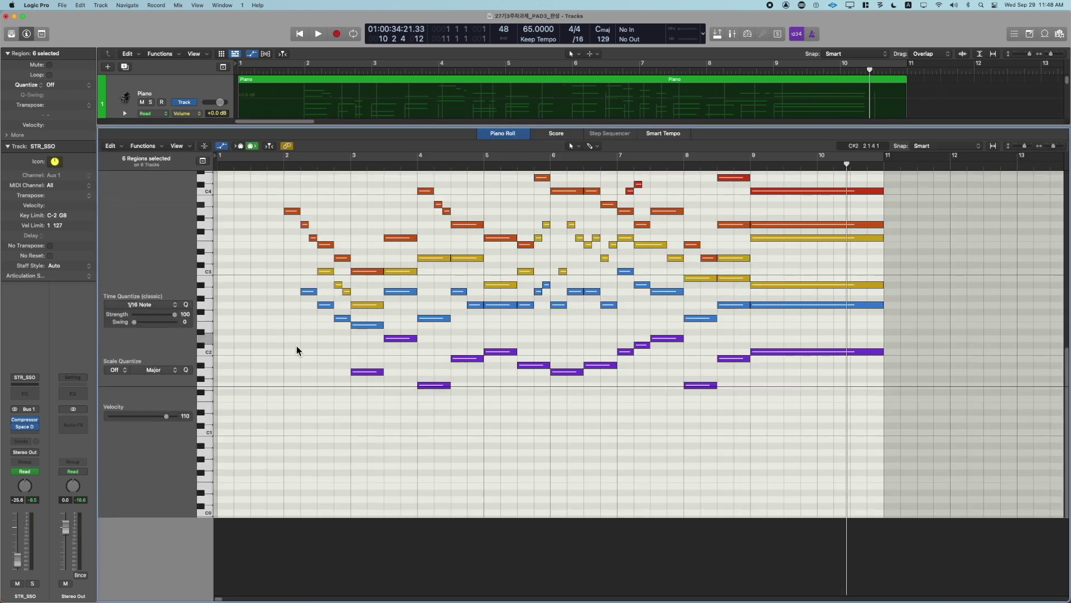
key(a)
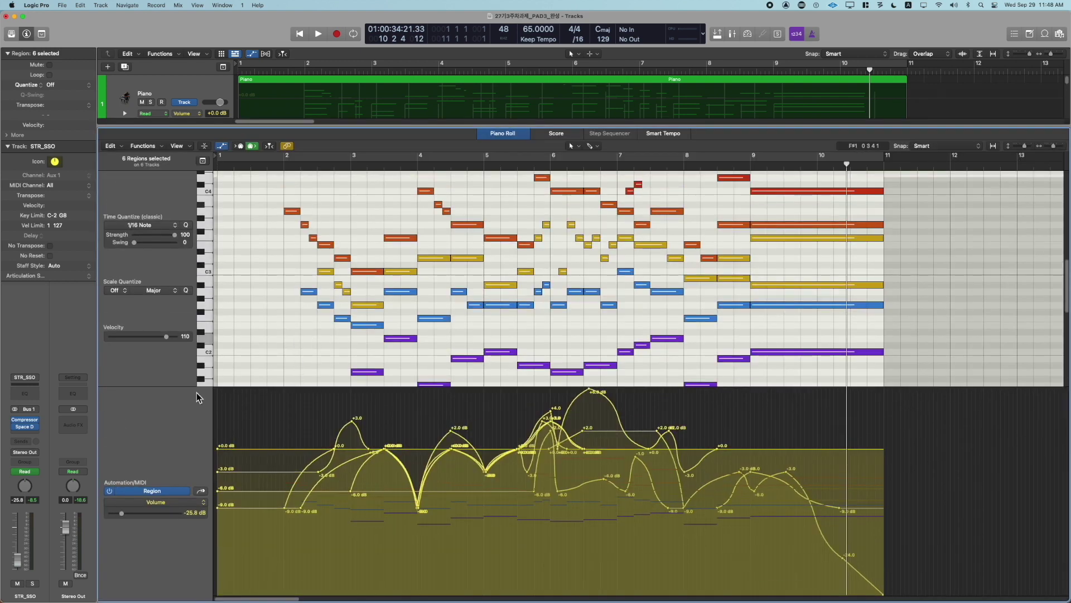
Shrink the Piano Roll's automation area so that all the string notes fit above the volume curves
drag(196, 390, 191, 466)
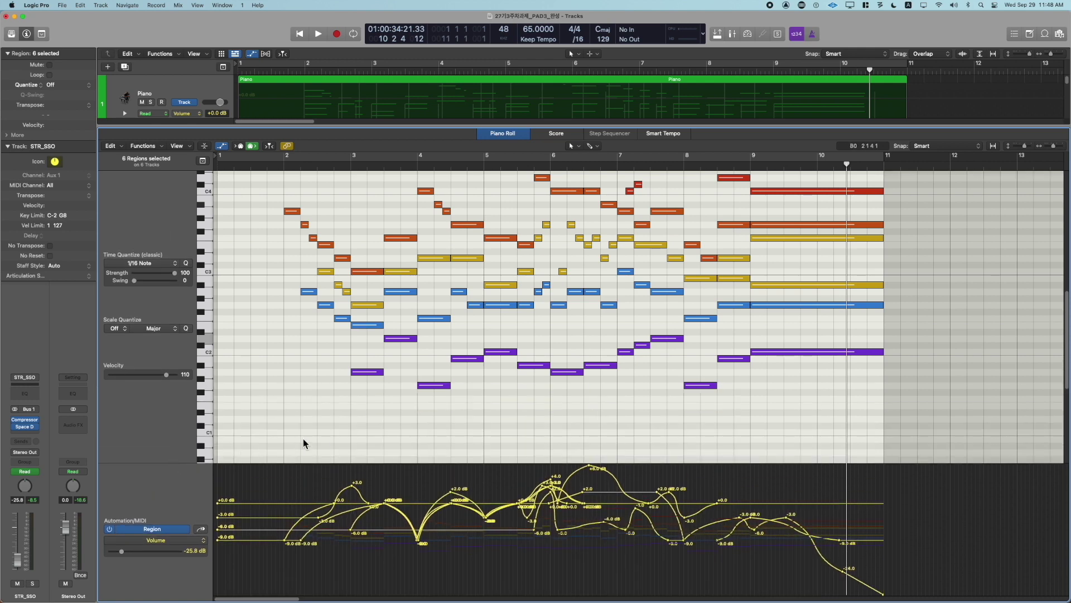
scroll(322, 436, up, 5)
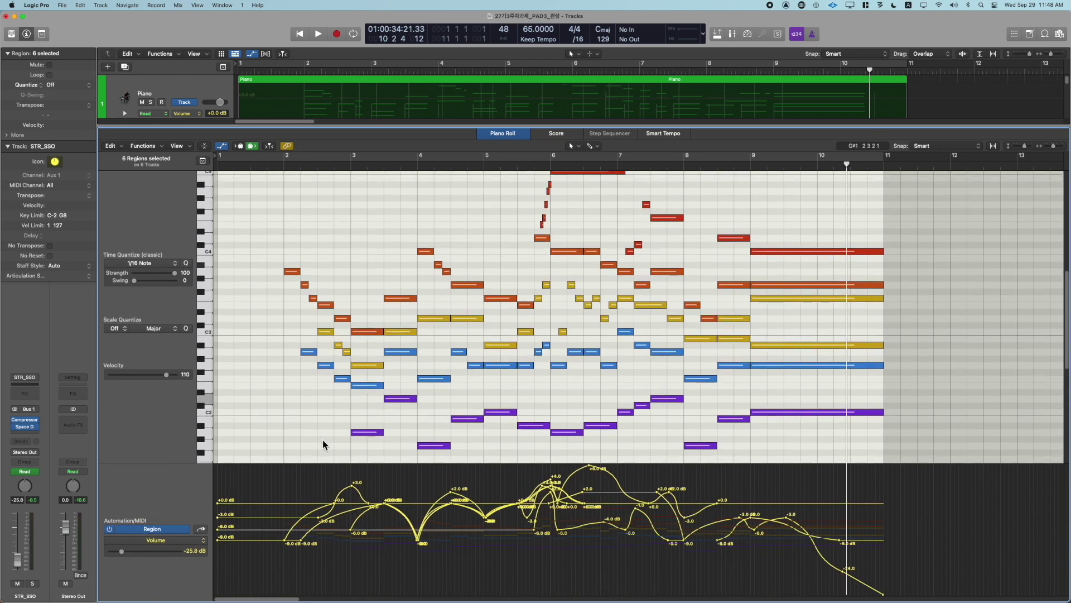
drag(184, 465, 183, 481)
scroll(246, 448, up, 1)
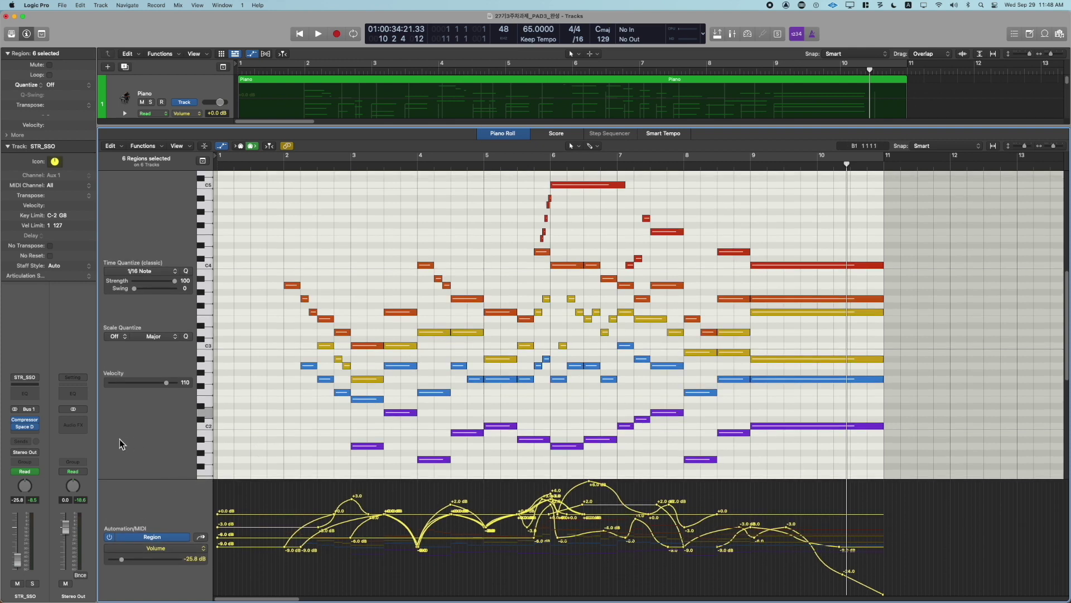
scroll(290, 407, up, 1)
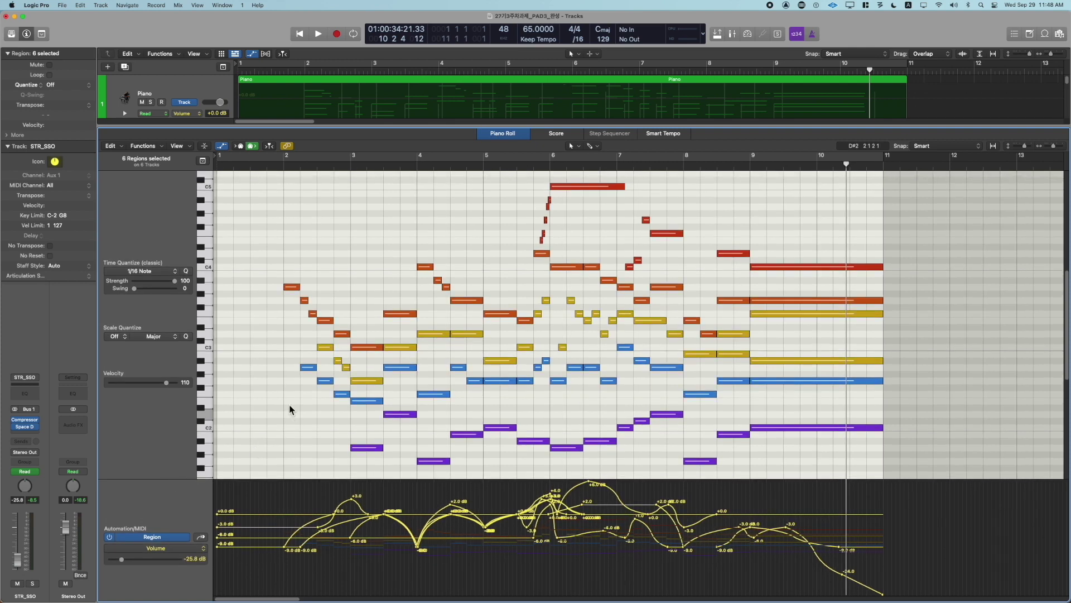
Return the playhead to the start and turn off Catch when Starting Playback and Catch when Moving Playhead in the Piano Roll
key(Return)
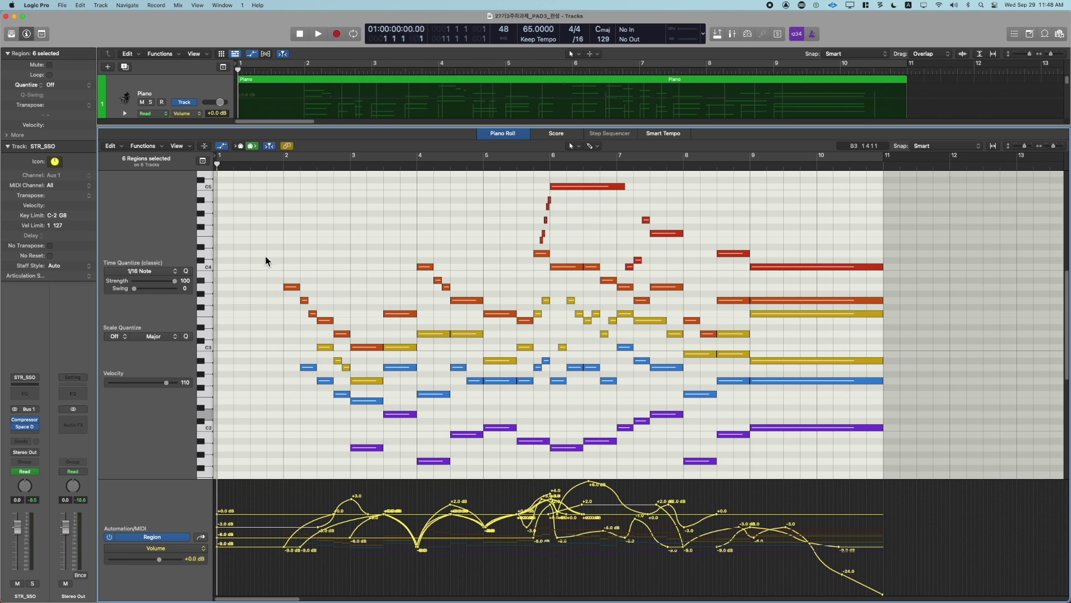
right_click(267, 144)
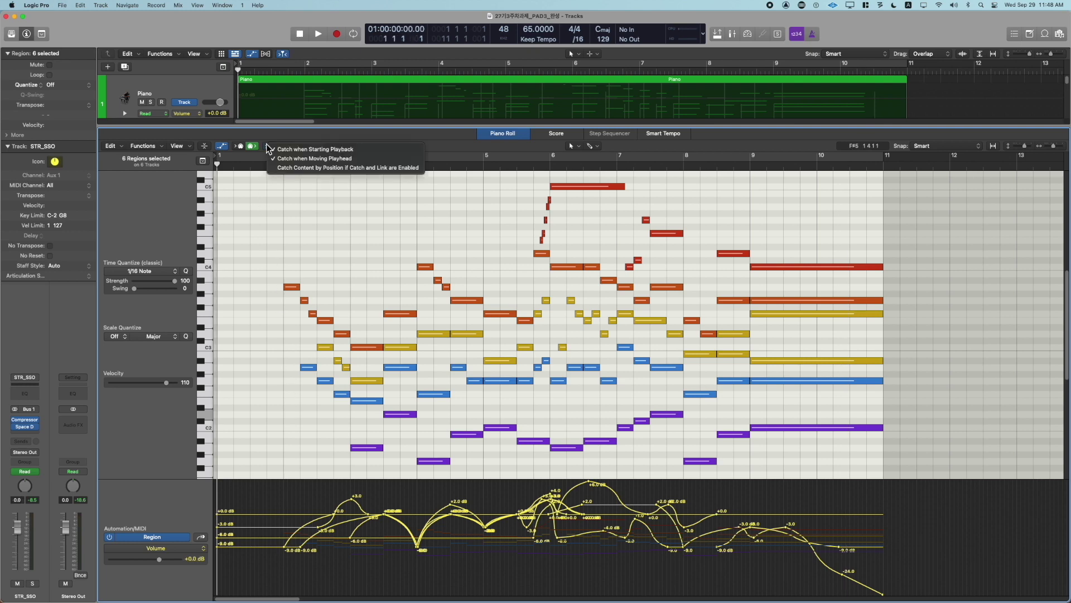
click(270, 148)
right_click(269, 147)
drag(272, 159, 272, 159)
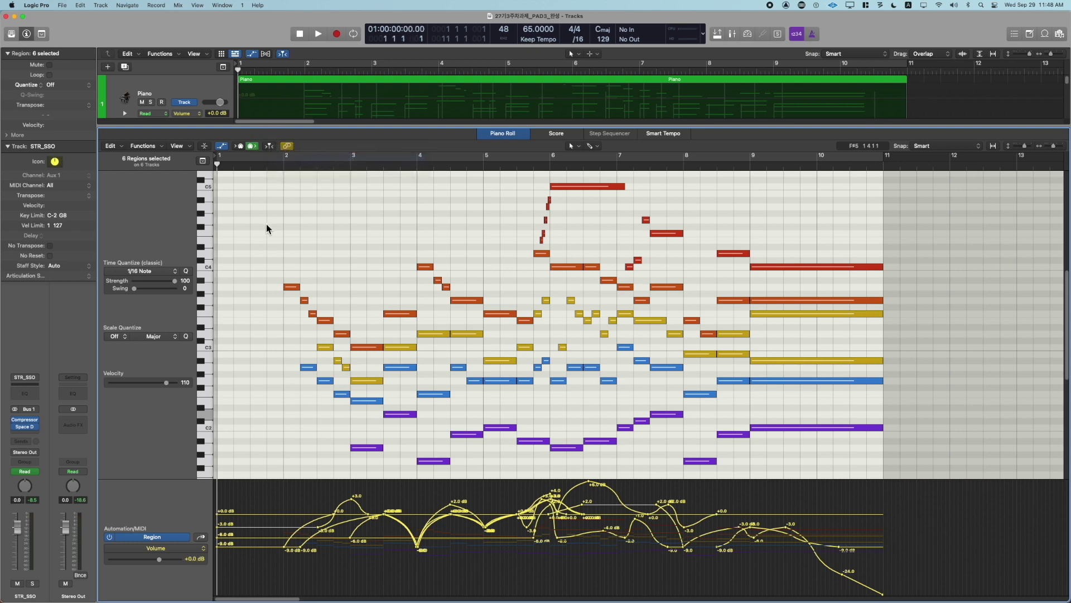
Hide the track automation, fit all tracks vertically in the arrangement, and reselect the STR_SSO and five string regions
click(950, 90)
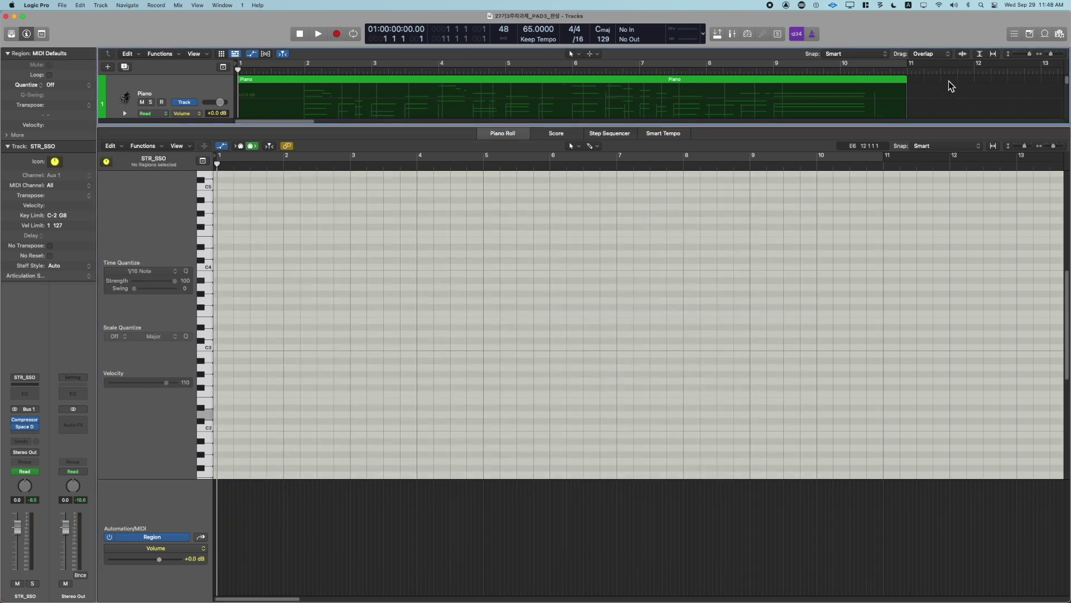
key(a)
click(827, 197)
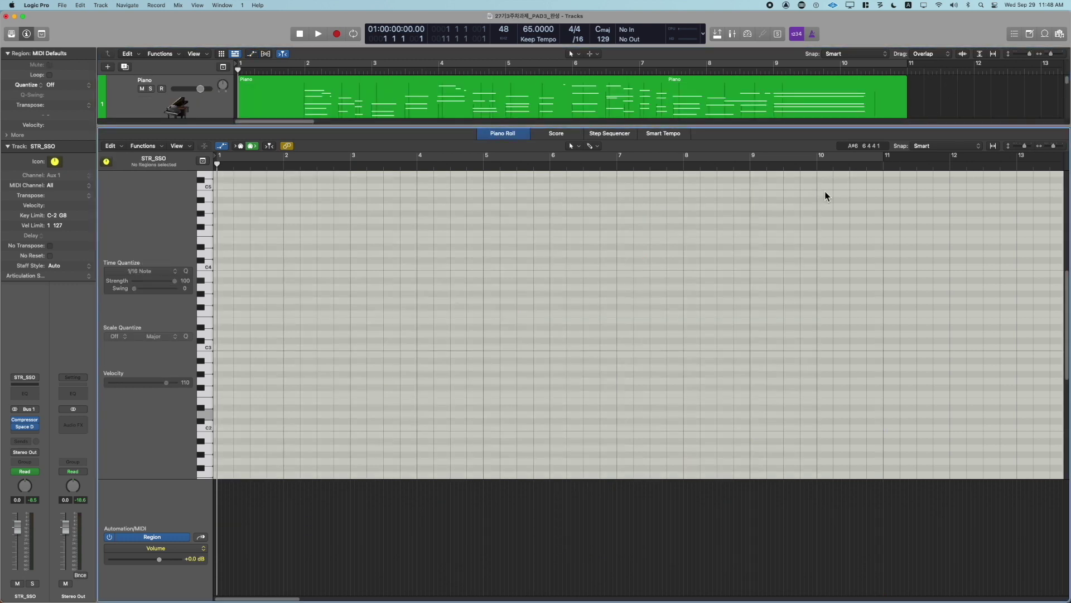
click(980, 53)
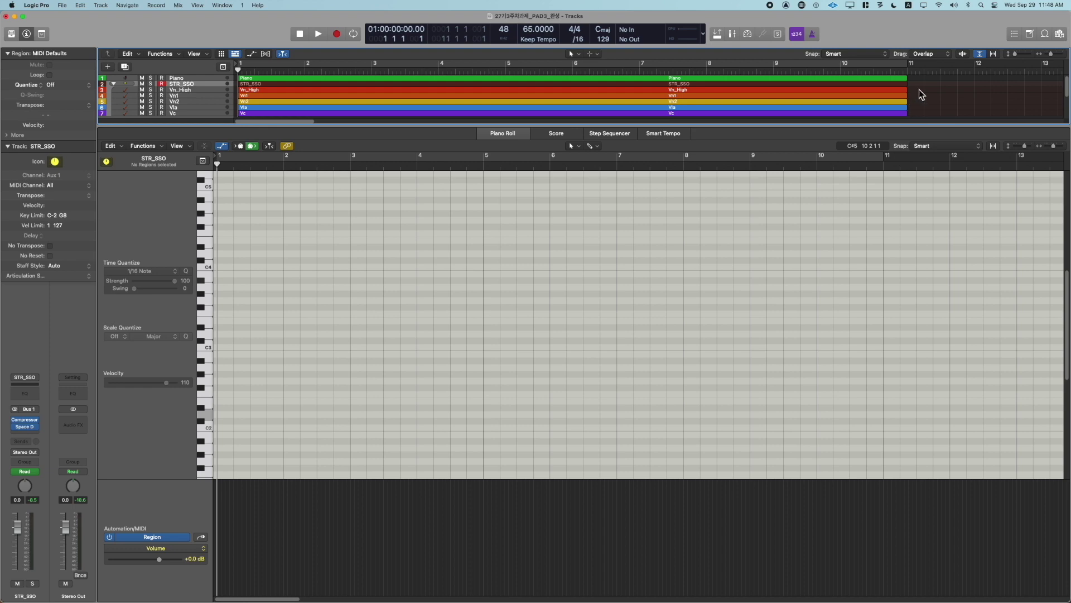
drag(921, 86, 856, 129)
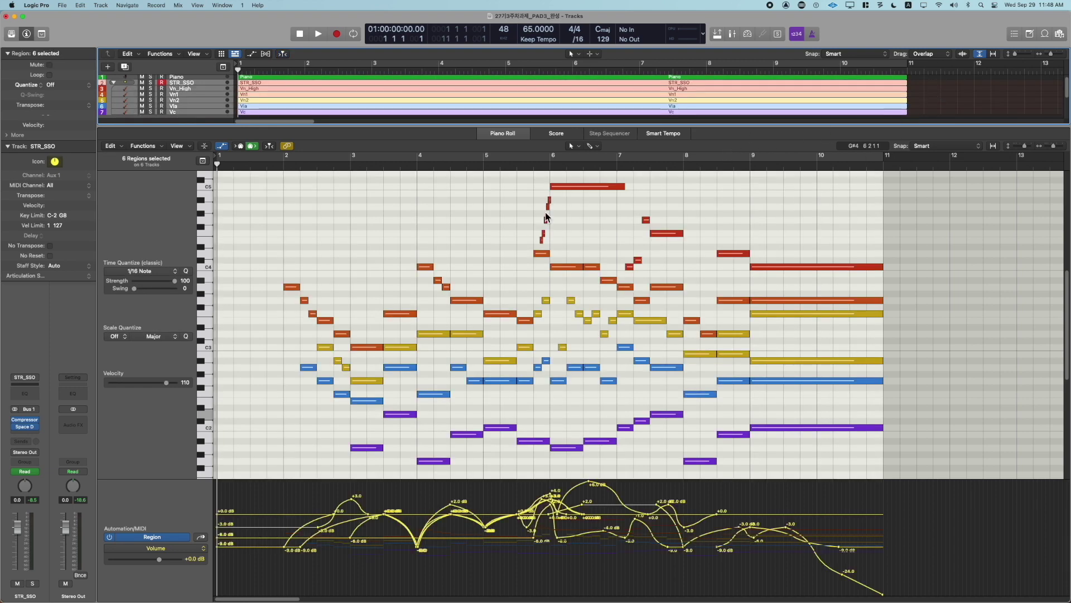
click(453, 217)
Reduce the automation area slightly further and position the Piano Roll so every note from Vc to Vn_High is in view
scroll(363, 230, up, 3)
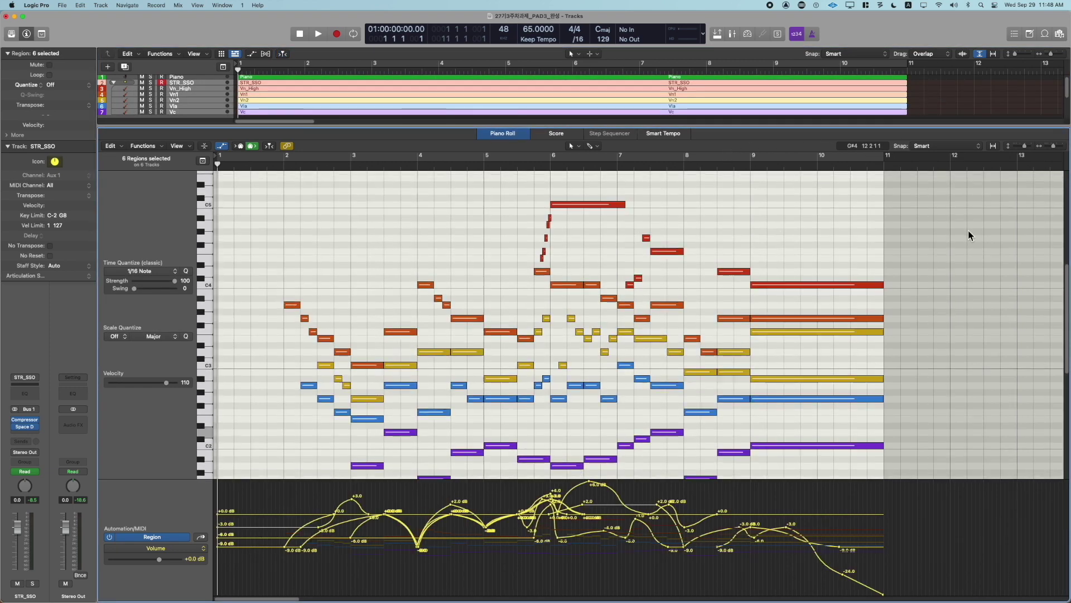
scroll(966, 229, down, 1)
scroll(967, 228, down, 1)
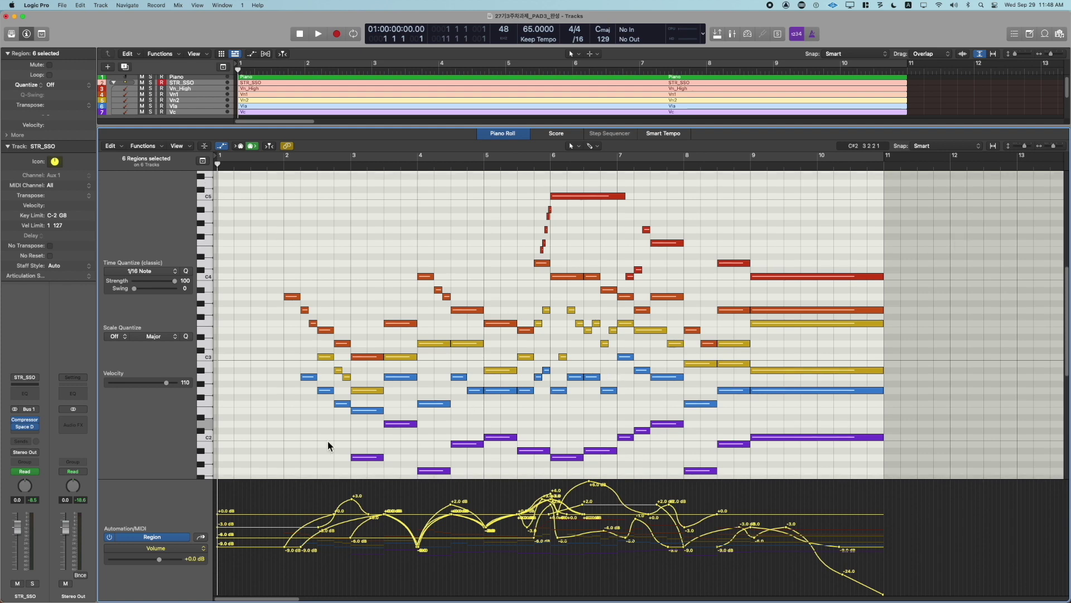
drag(187, 482, 187, 500)
scroll(955, 384, up, 1)
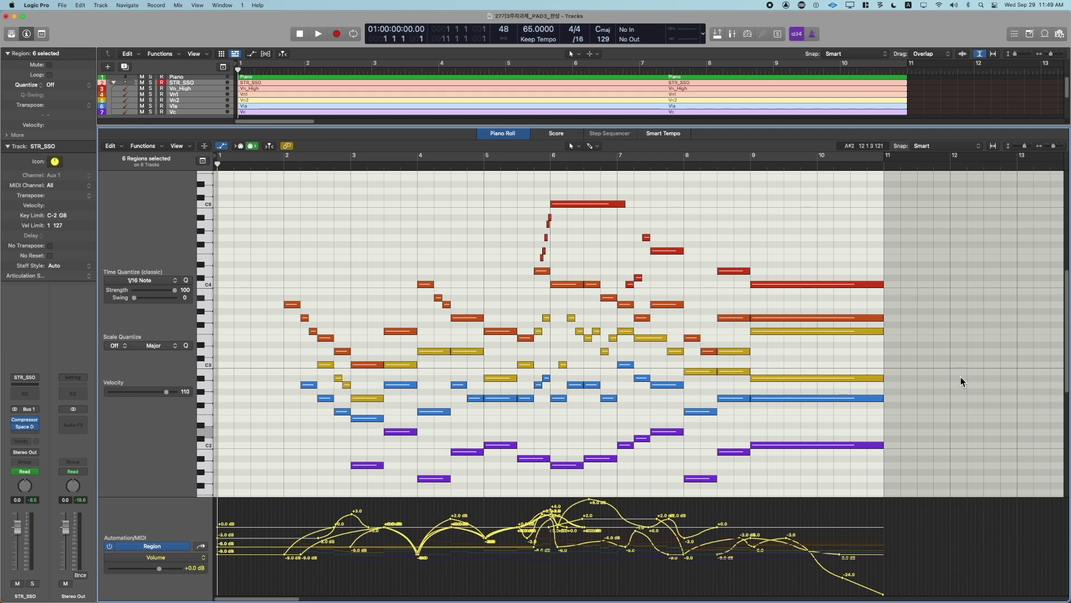
Hide the inspector and enlarge the Piano Roll horizontally so the string notes fill the freed width
key(super+Right)
key(i)
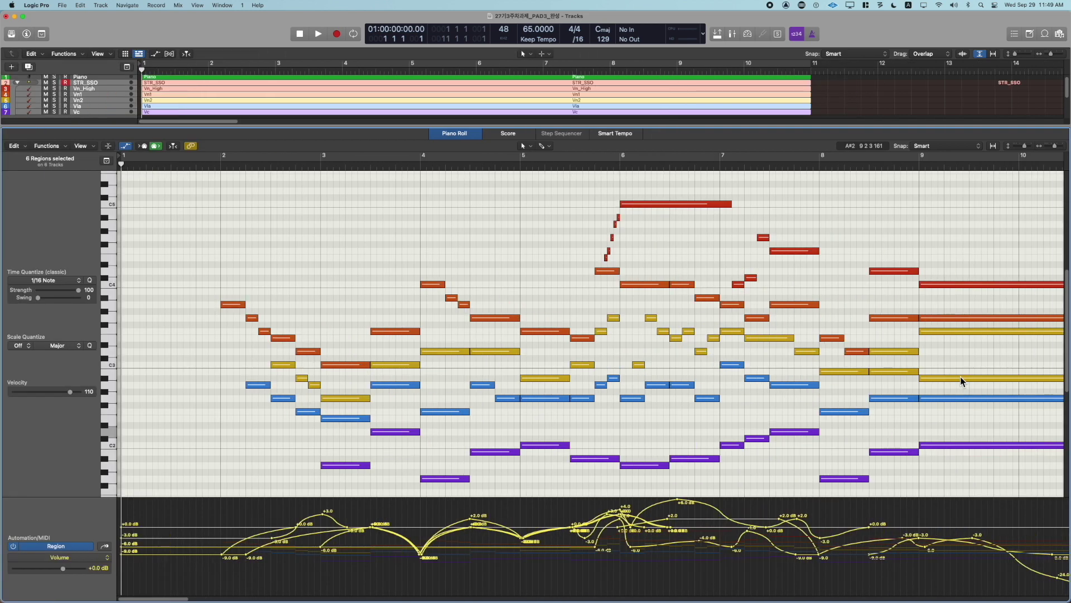
key(super+Left)
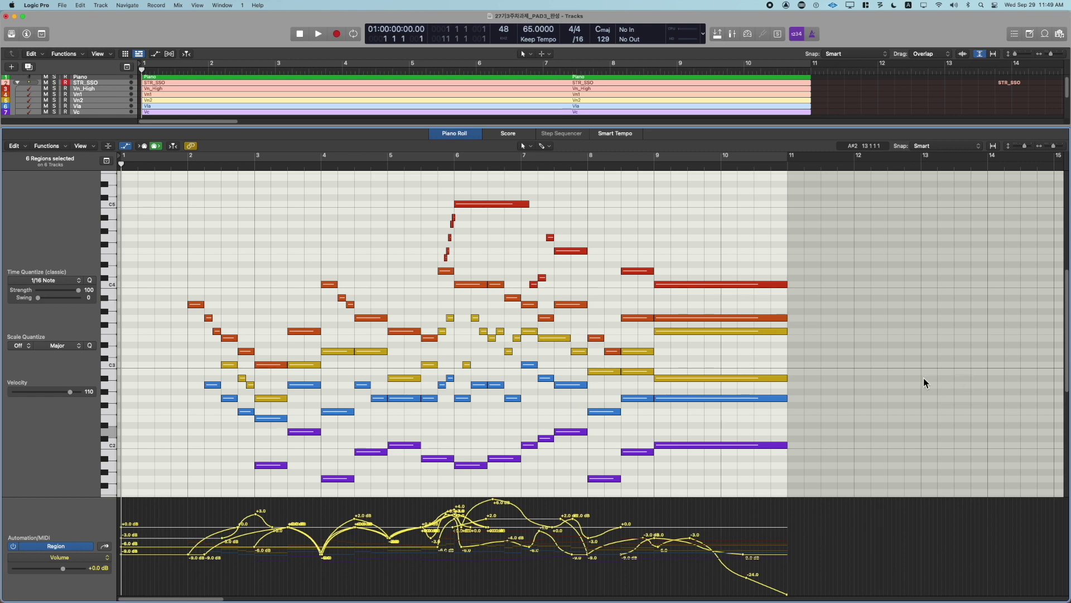
key(super+Right)
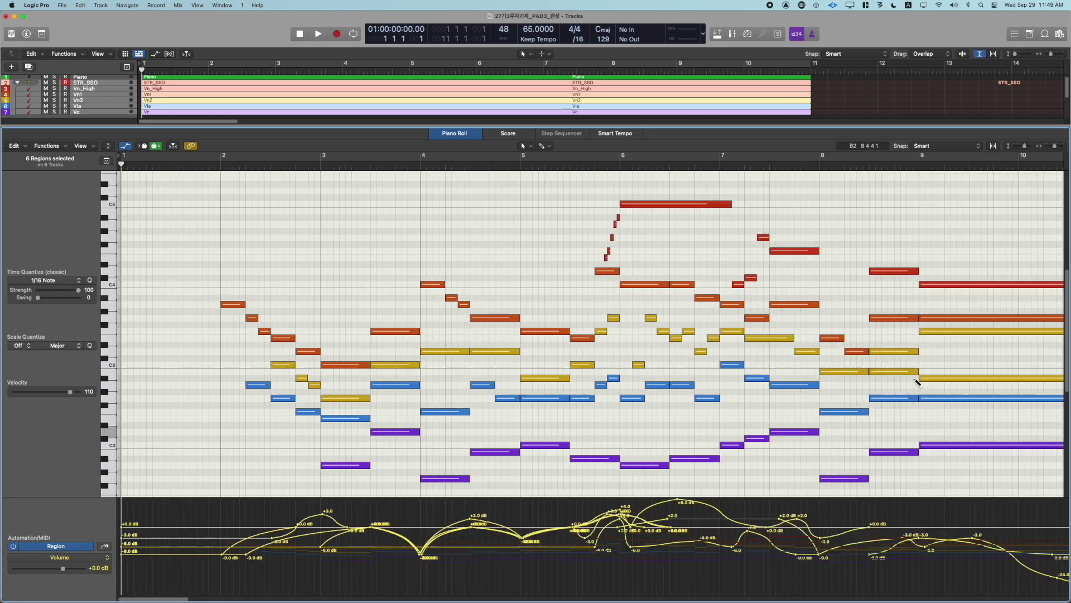
Position the playhead at about 1 3 2 and play the string arrangement with bars 2 to 11 framed in the Piano Roll
click(184, 167)
scroll(501, 236, right, 3)
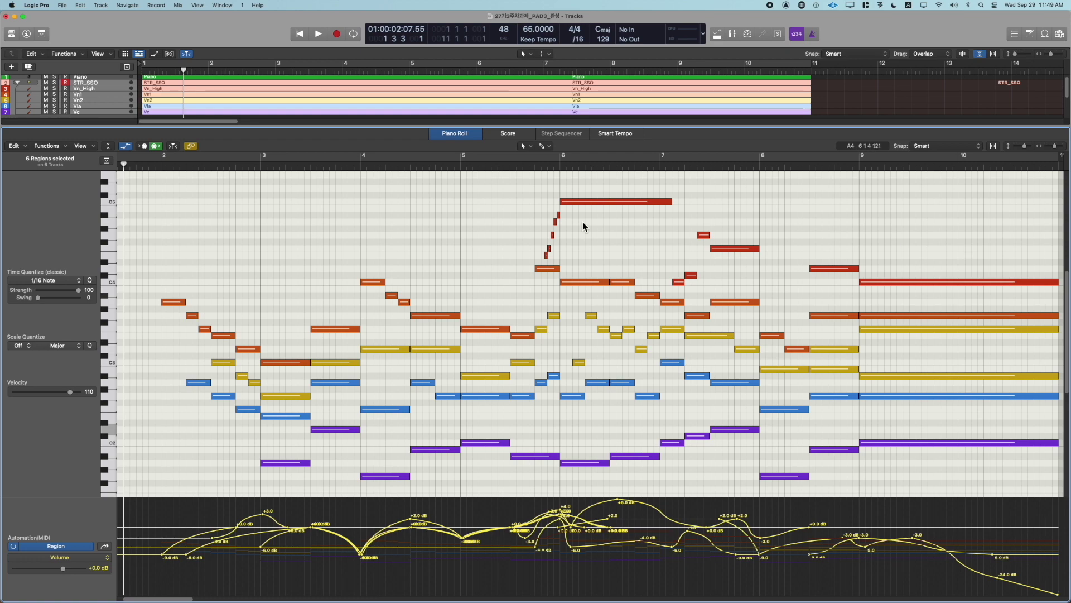
key(ctrl+alt+comma)
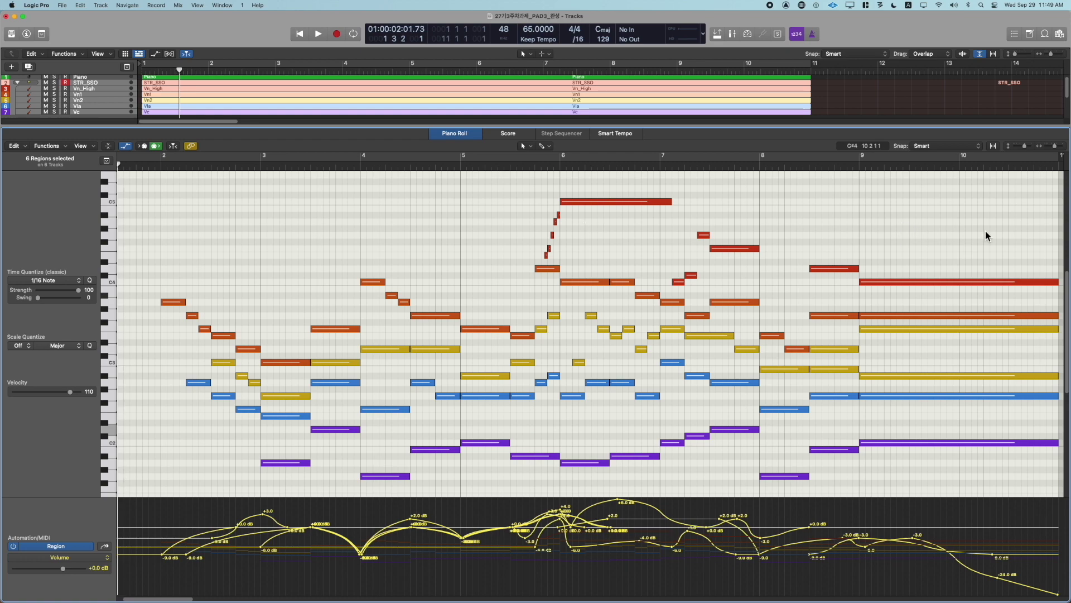
scroll(986, 231, right, 1)
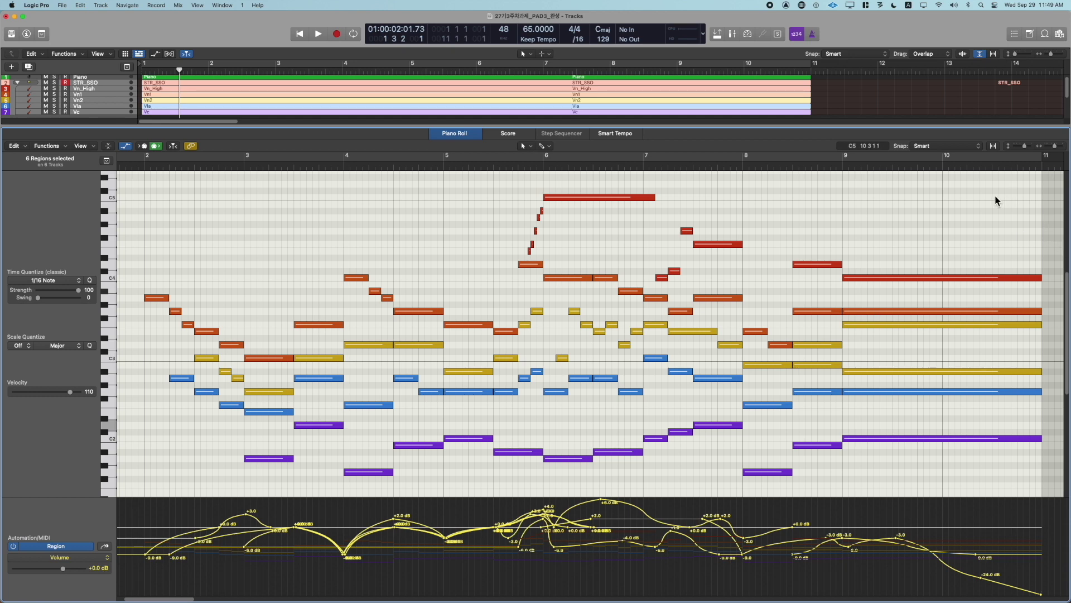
key(space)
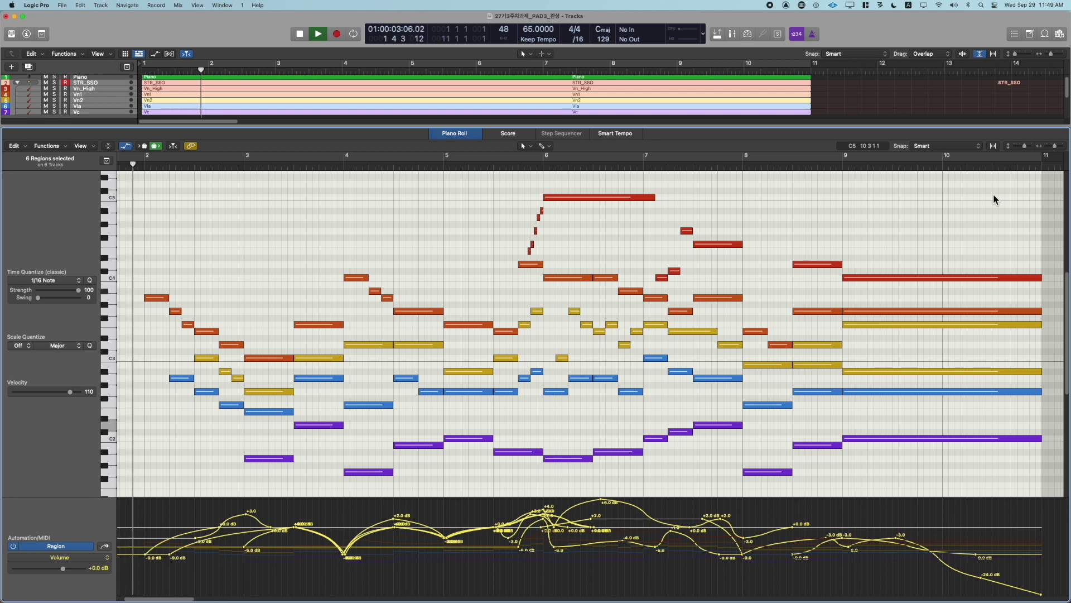